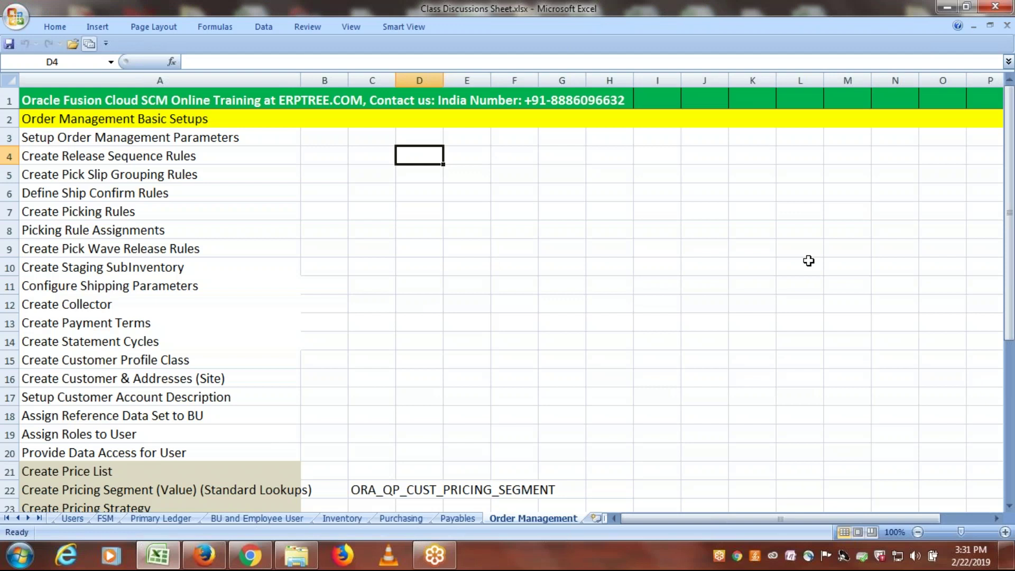
# Step: Enter the purchasing flow "Requisition--->RFQ--->Quotation-->Purchase Orders--->Receipt--->Invoice--->Payment" in cell D4
pyautogui.write('Requsi')
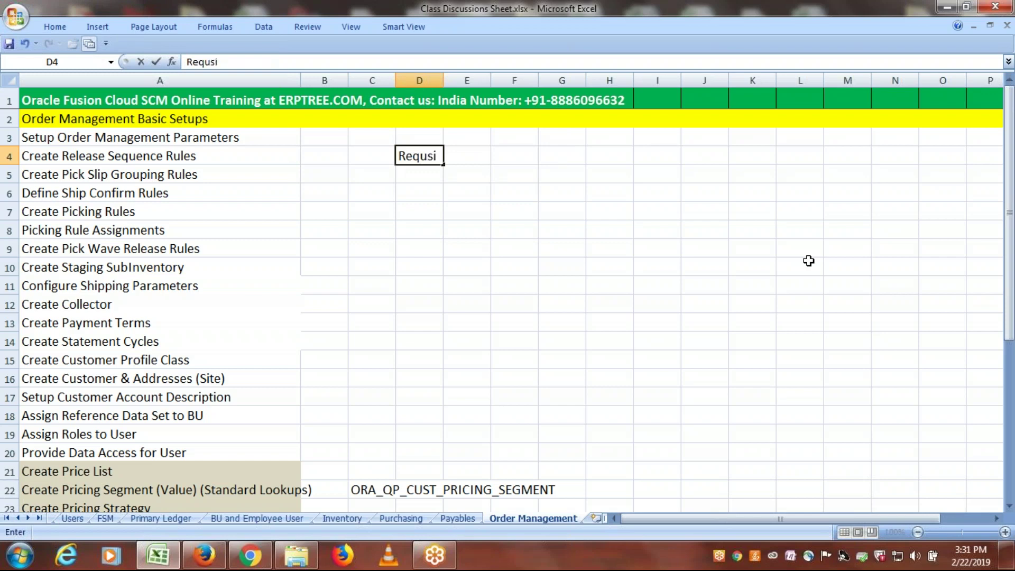
pyautogui.press('BackSpace')
pyautogui.press('BackSpace')
pyautogui.write('isition--->')
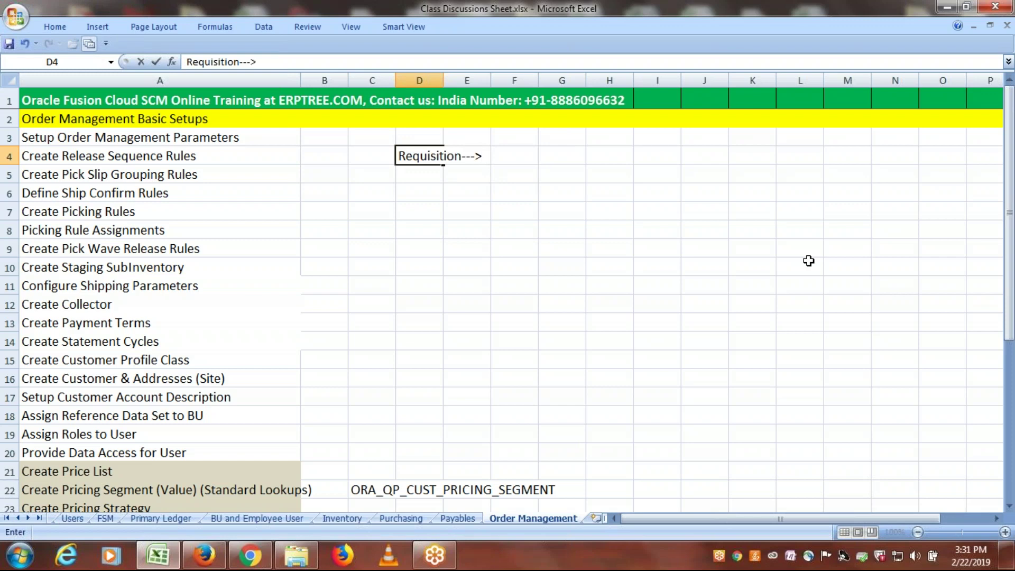
pyautogui.write('RFQ--->Quotat')
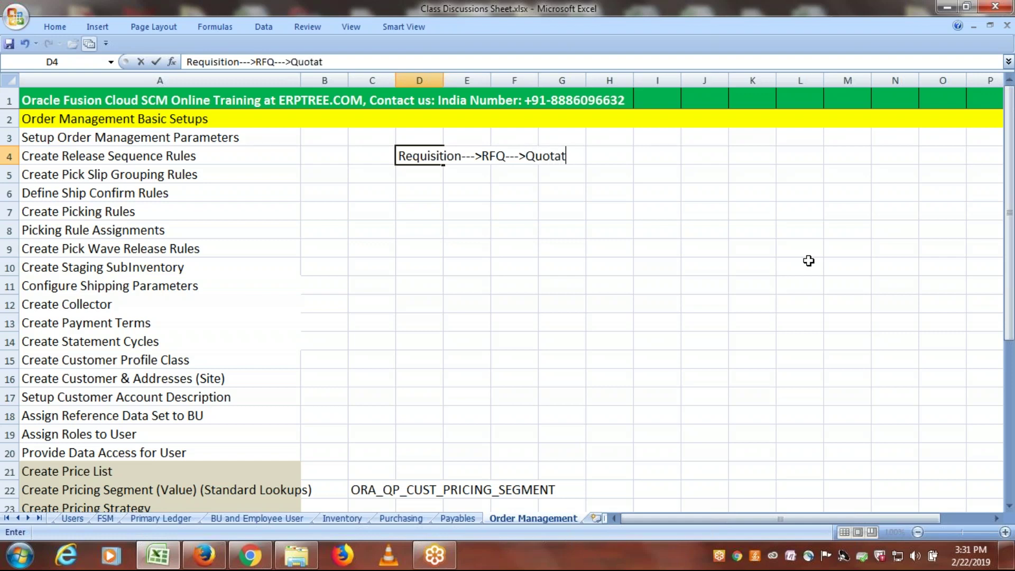
pyautogui.write('ion-->Purc')
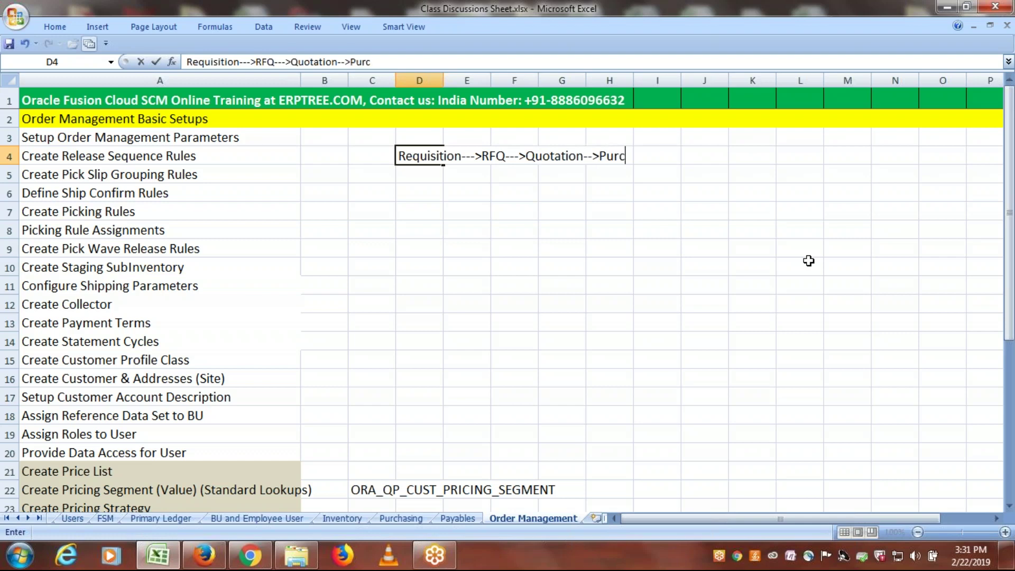
pyautogui.write('hase Ord')
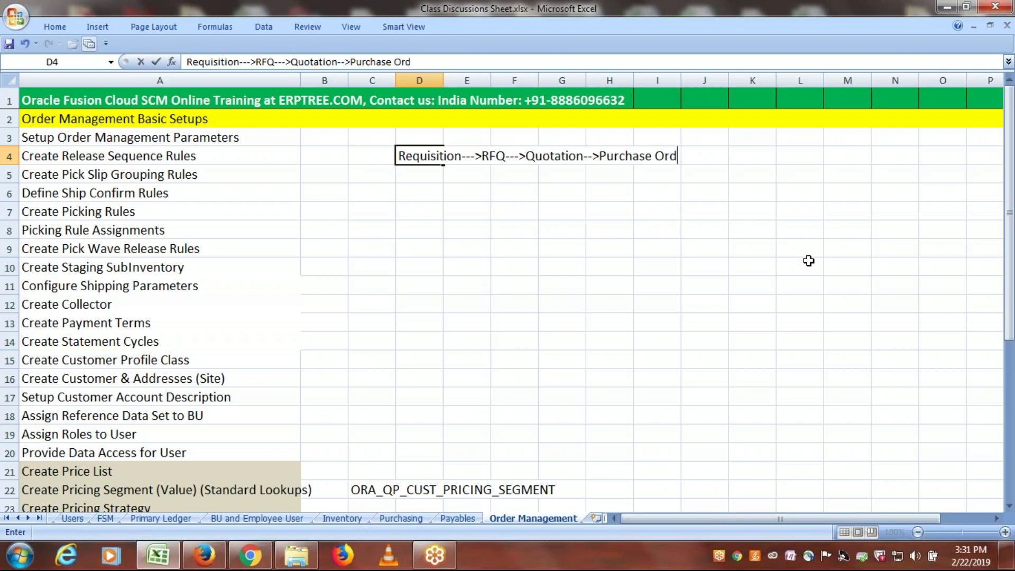
pyautogui.write('ers--->Receipt')
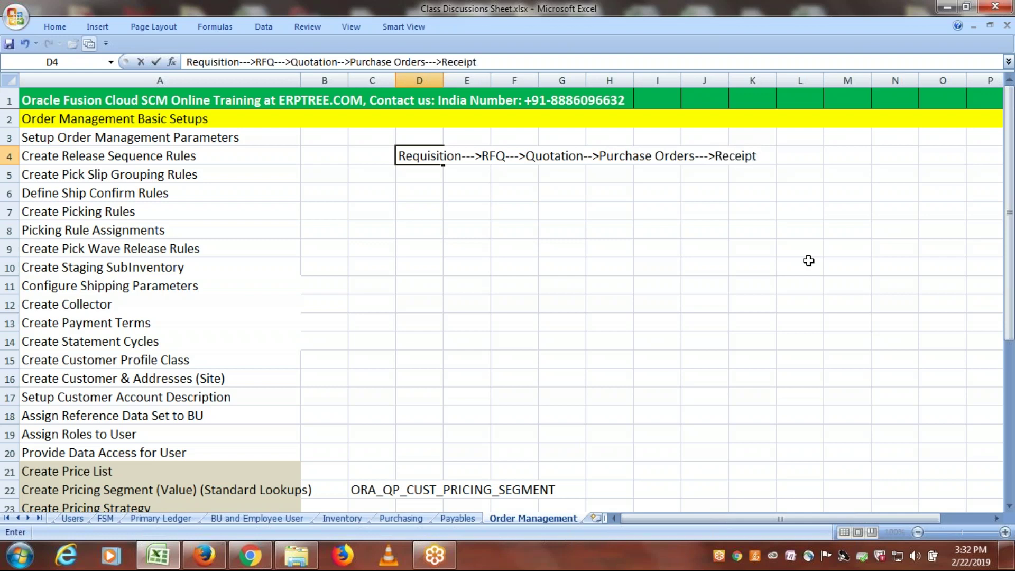
pyautogui.write('--->')
pyautogui.write('Invoice')
pyautogui.write('---')
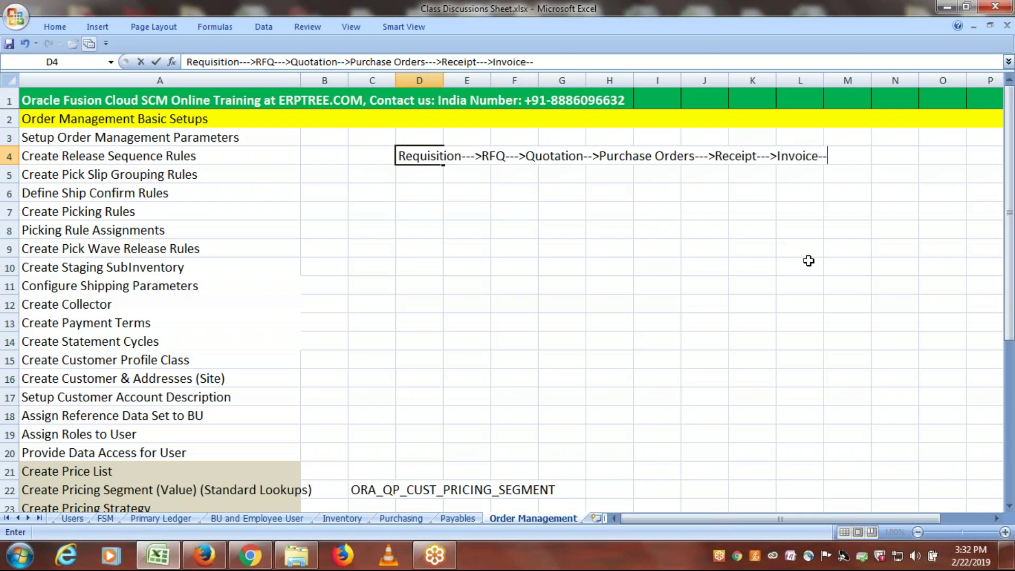
pyautogui.write('>Payment')
pyautogui.click(443, 157)
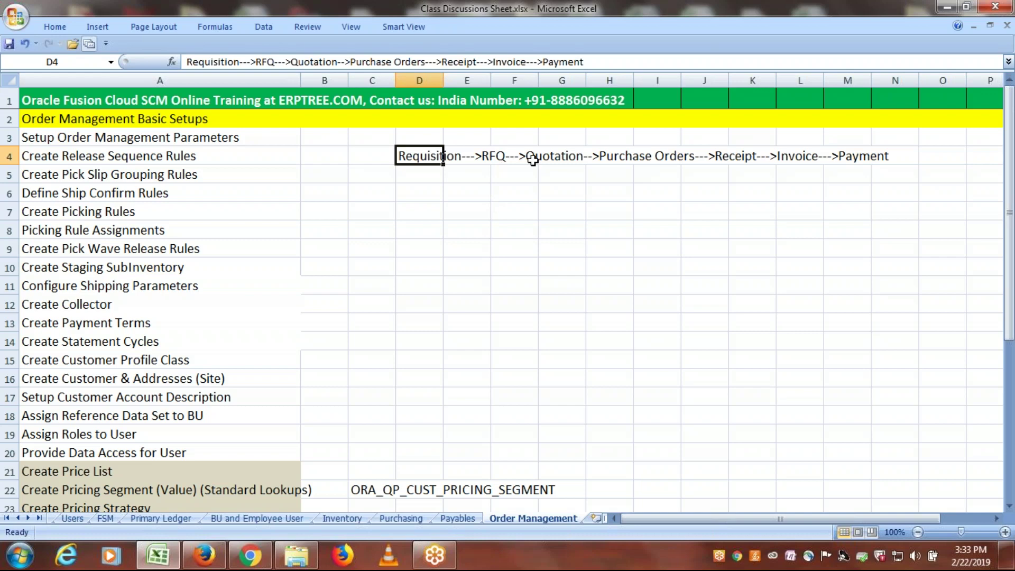
# Step: Start the sales flow in cell D7 with the text "Sales Order (SO)--->Book SO"
pyautogui.click(425, 210)
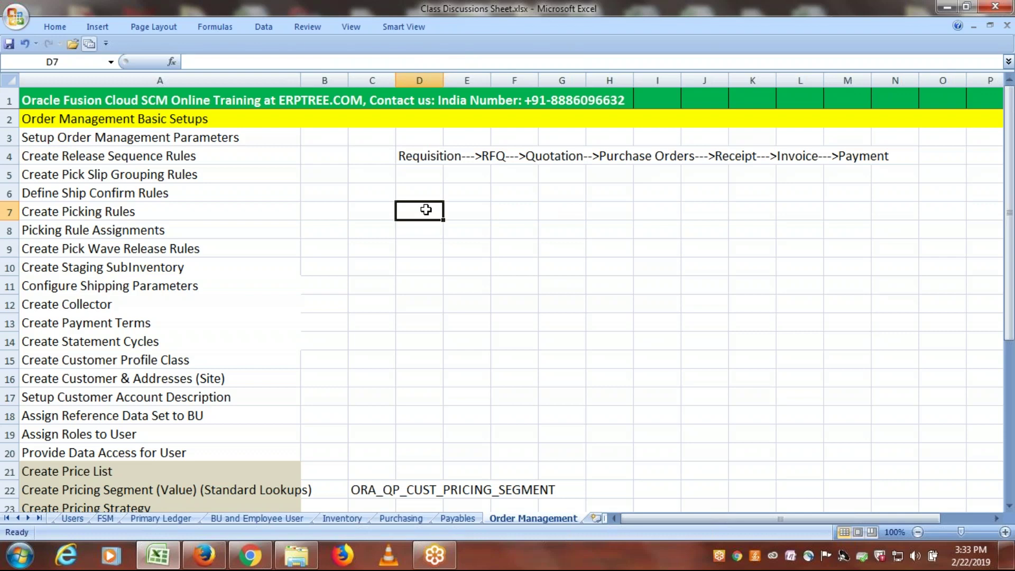
pyautogui.write('Create')
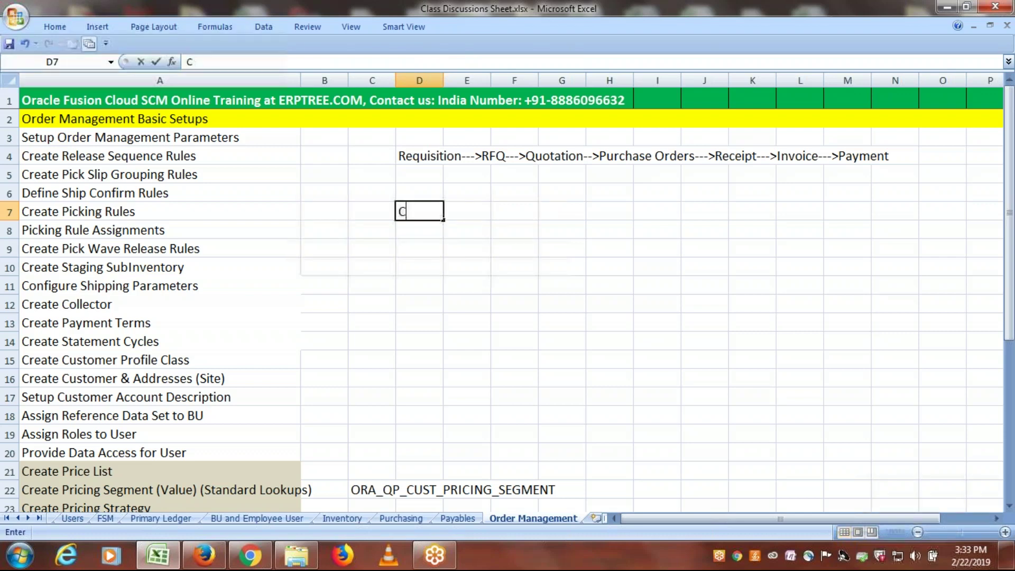
pyautogui.press('BackSpace')
pyautogui.press('BackSpace')
pyautogui.press('BackSpace')
pyautogui.press('BackSpace')
pyautogui.press('BackSpace')
pyautogui.press('BackSpace')
pyautogui.press('BackSpace')
pyautogui.write('Sales Order')
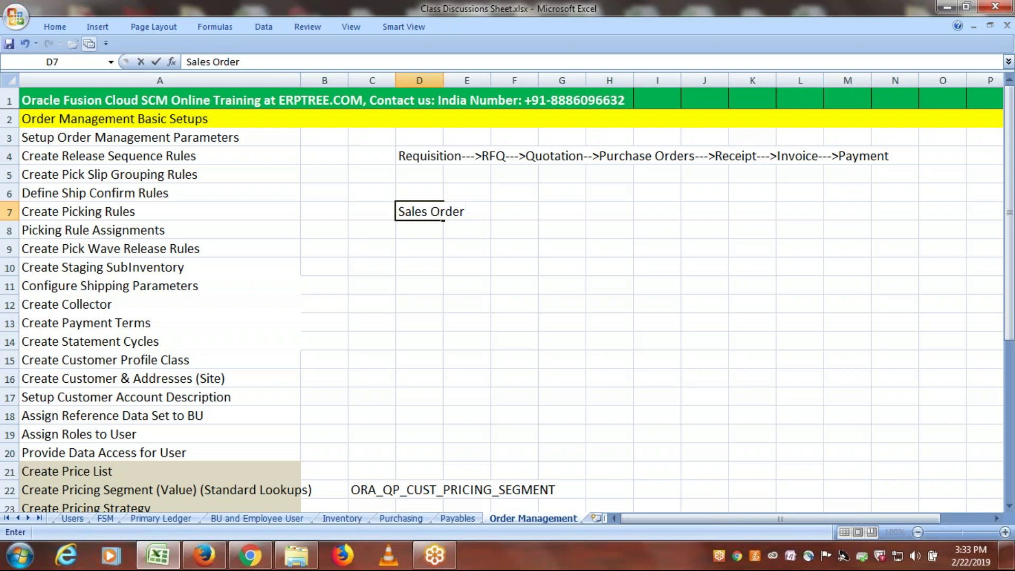
pyautogui.write('--->Book SO')
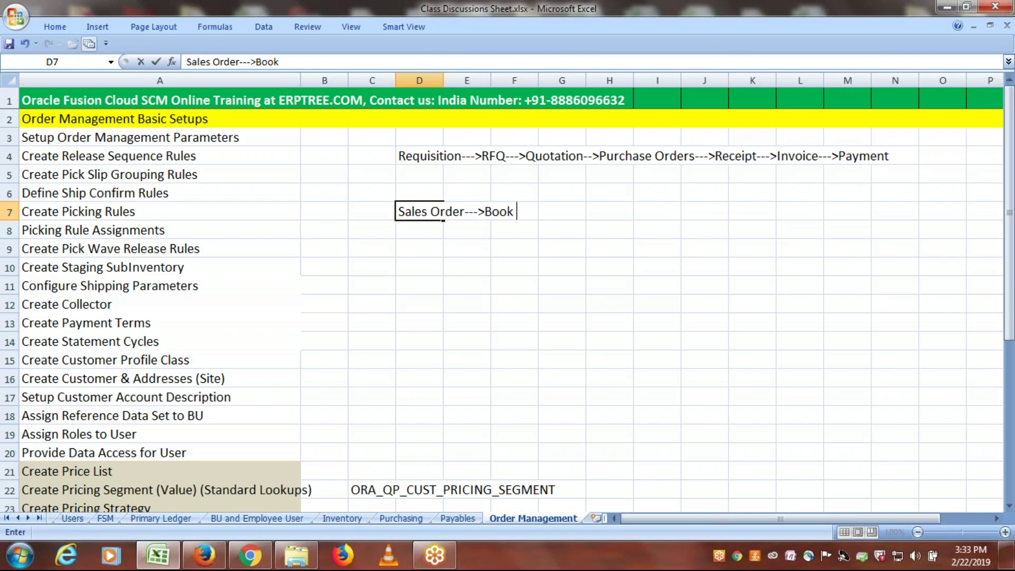
pyautogui.click(461, 210)
pyautogui.click(463, 210)
pyautogui.write('(SO)')
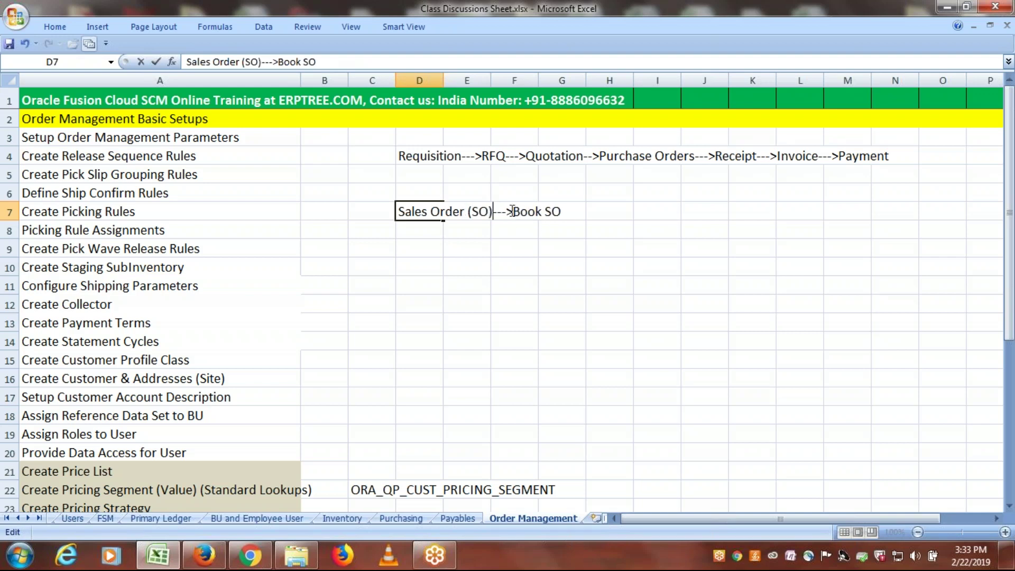
# Step: Append "-->Pick Rlease---->Ship Confirmation--->Auto Invoice--->Receipt" to the sales flow in D7 and save the workbook
pyautogui.click(358, 62)
pyautogui.write('-->Pick R')
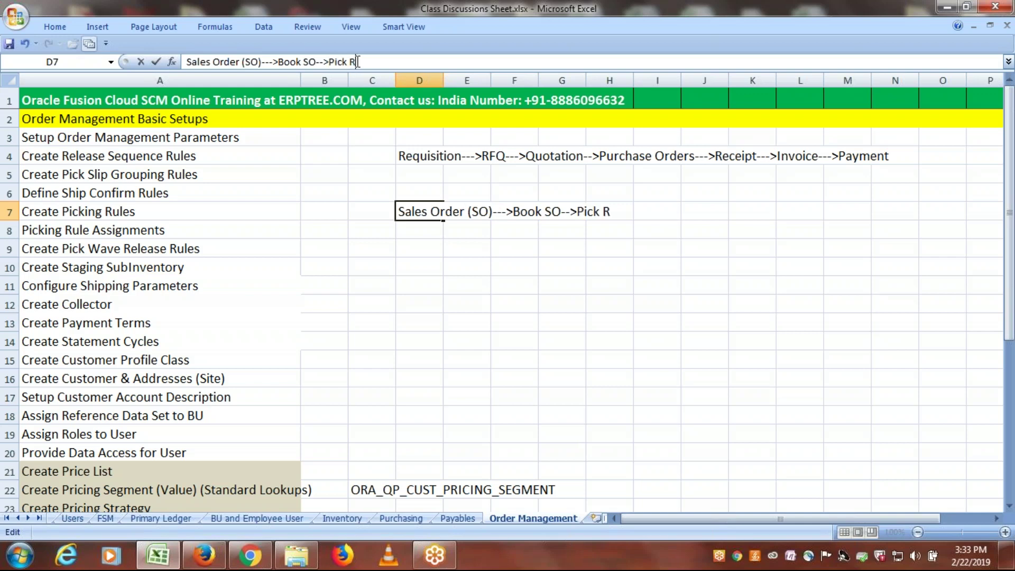
pyautogui.write('lease---->')
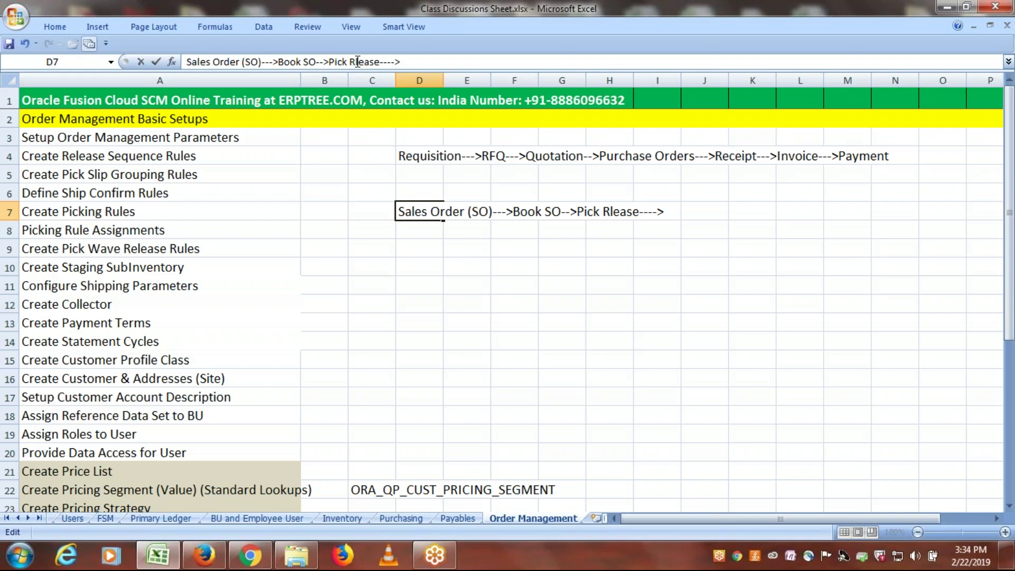
pyautogui.write('Ship Conf')
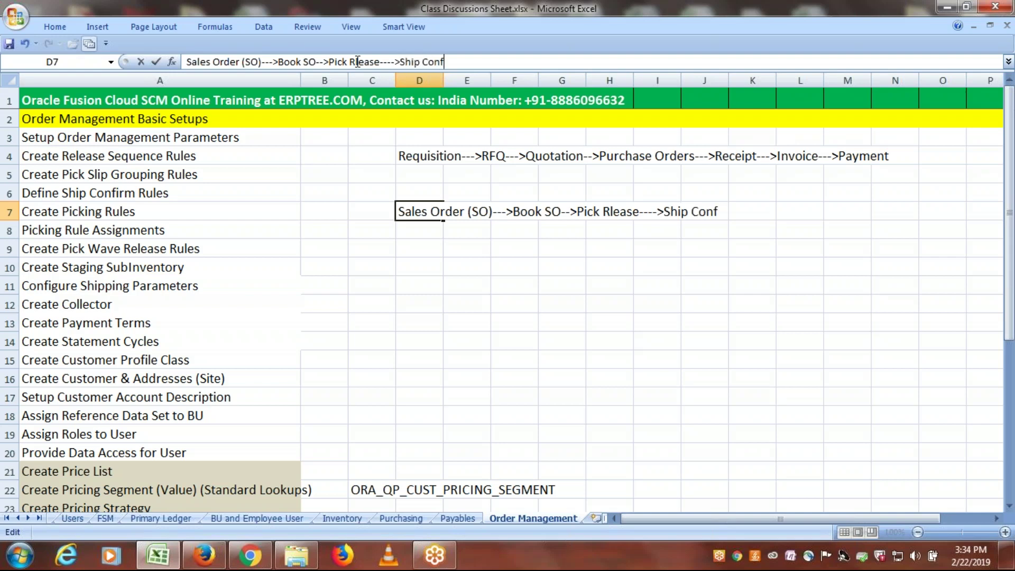
pyautogui.write('irmation--->A')
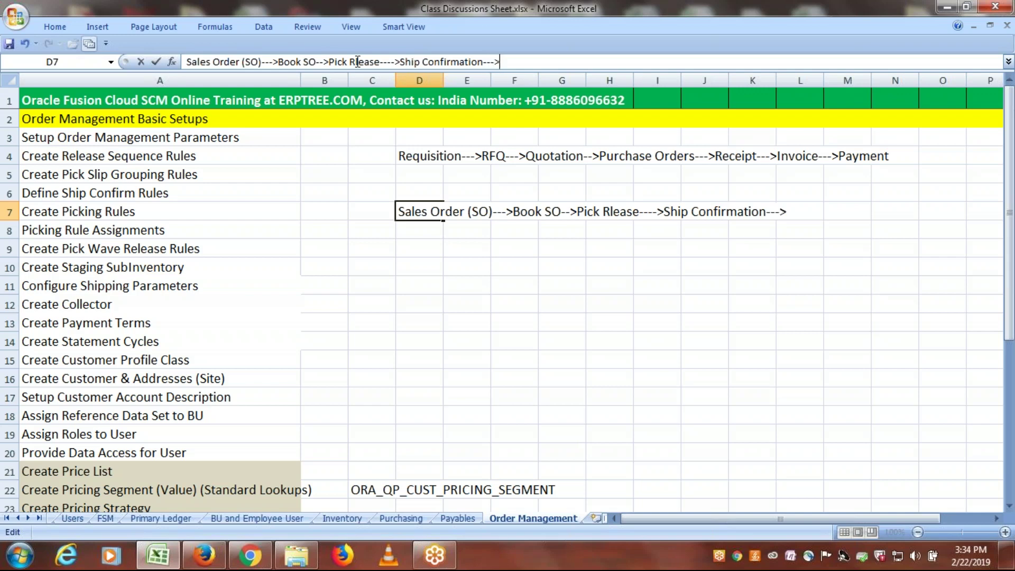
pyautogui.write('uto iNVOICE')
pyautogui.press('BackSpace')
pyautogui.press('BackSpace')
pyautogui.press('BackSpace')
pyautogui.press('BackSpace')
pyautogui.press('BackSpace')
pyautogui.press('BackSpace')
pyautogui.press('BackSpace')
pyautogui.write('Invoice--->')
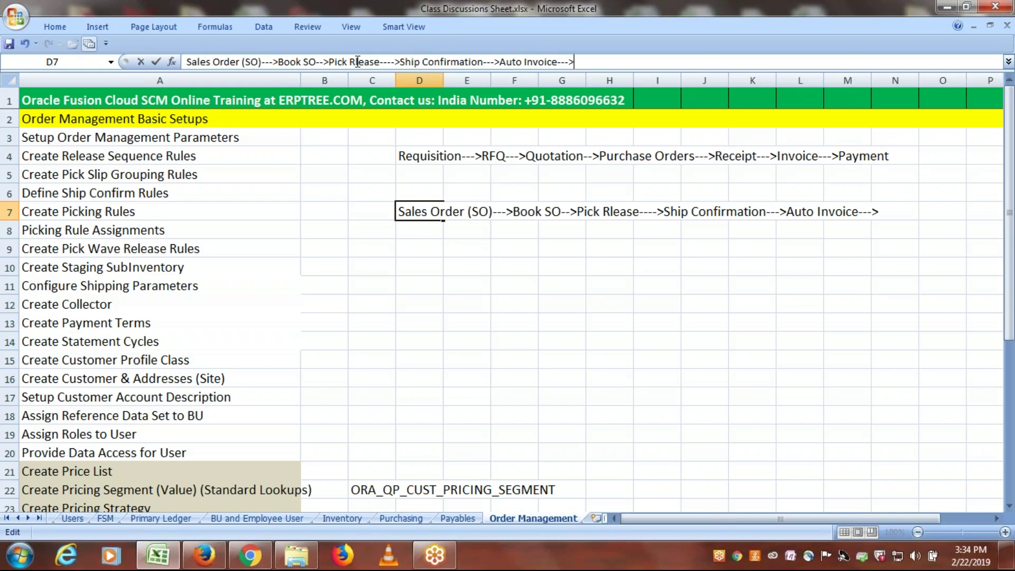
pyautogui.write('Receipt')
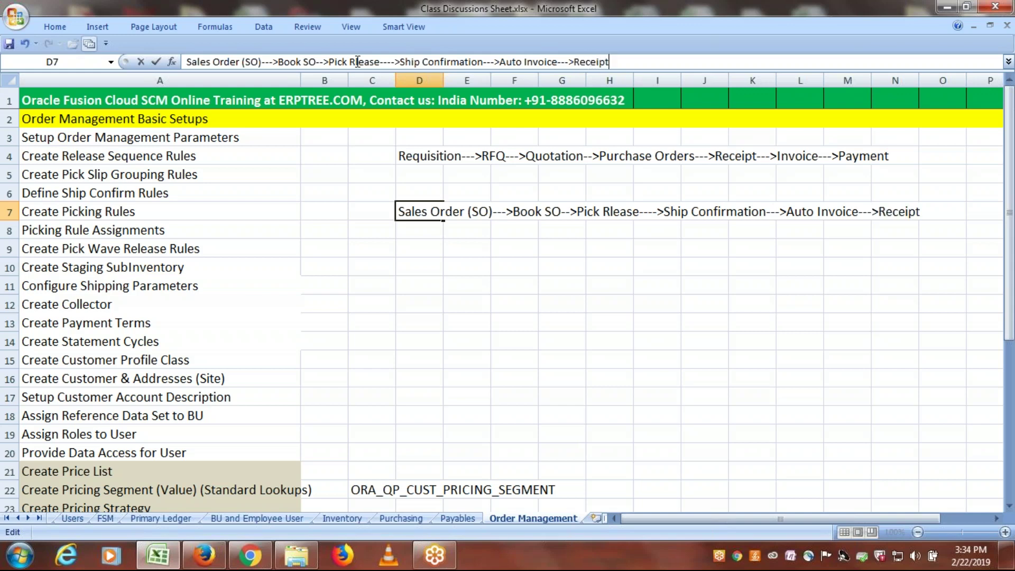
pyautogui.hotkey('ctrl', 's')
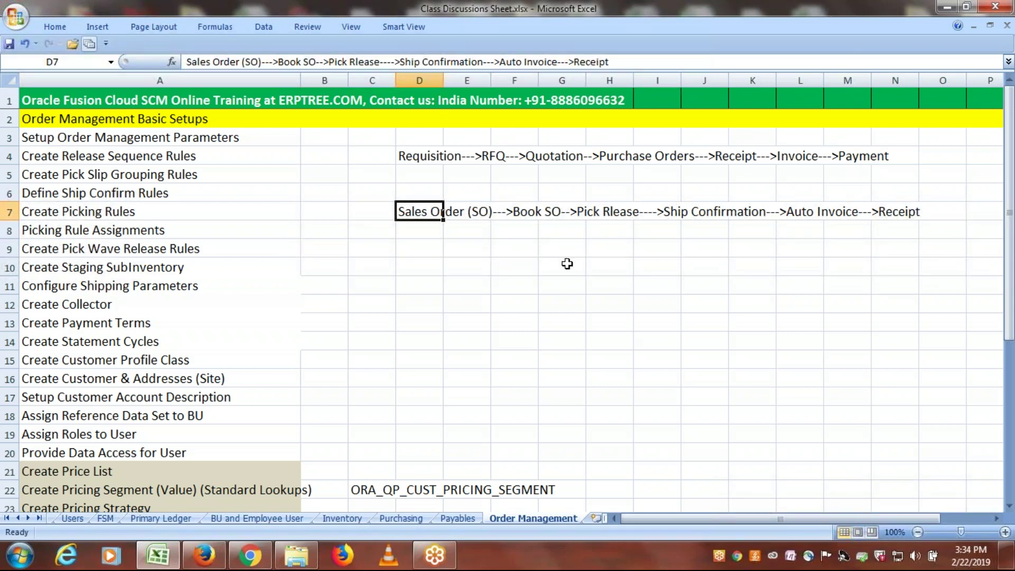
pyautogui.click(567, 264)
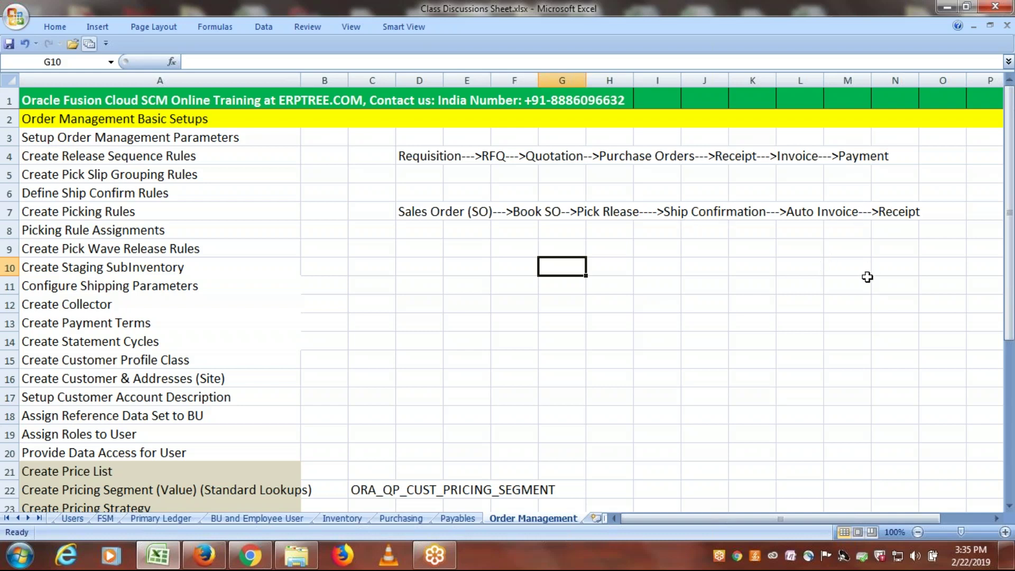
pyautogui.click(753, 286)
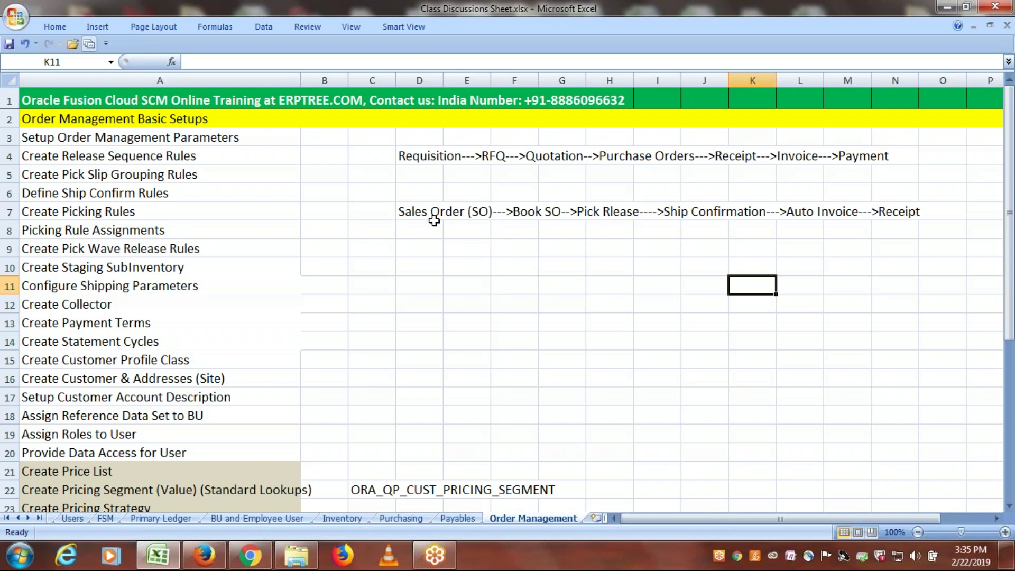
pyautogui.click(417, 211)
pyautogui.moveTo(414, 156); pyautogui.dragTo(898, 153)
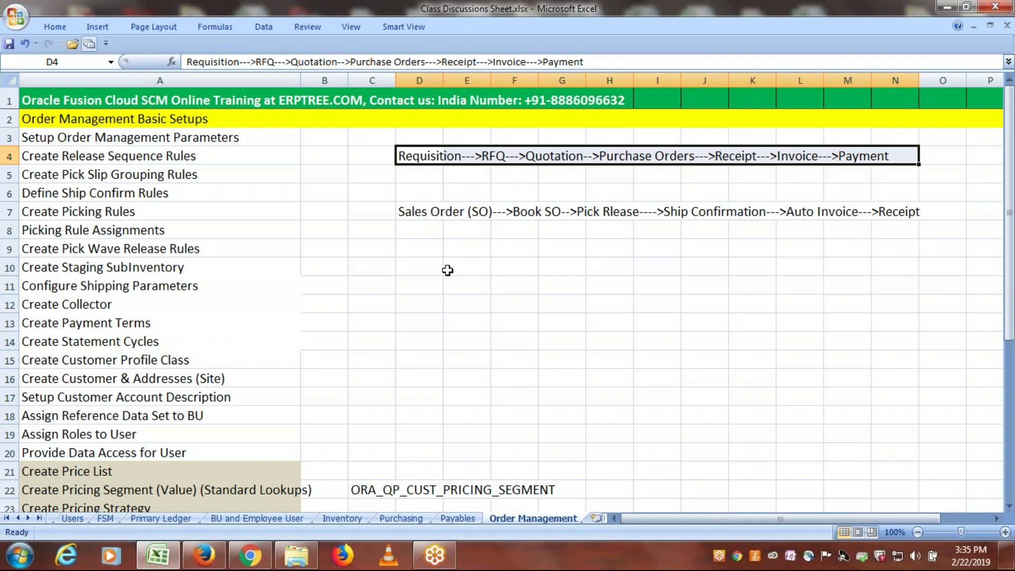
# Step: Add the heading "OM Configuration" in cell D9, save the workbook and make the heading bold
pyautogui.click(432, 247)
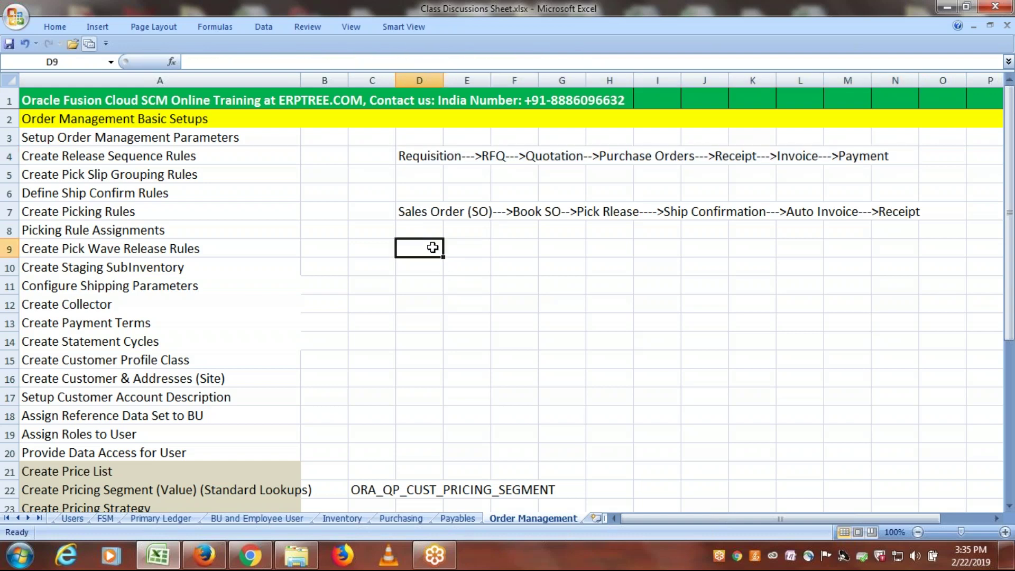
pyautogui.write('O')
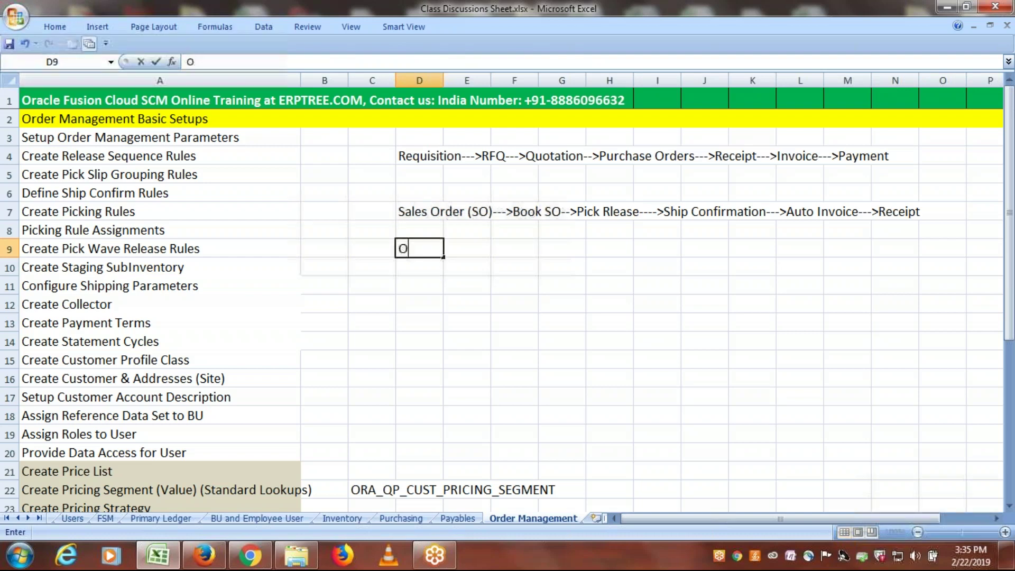
pyautogui.write('M Config')
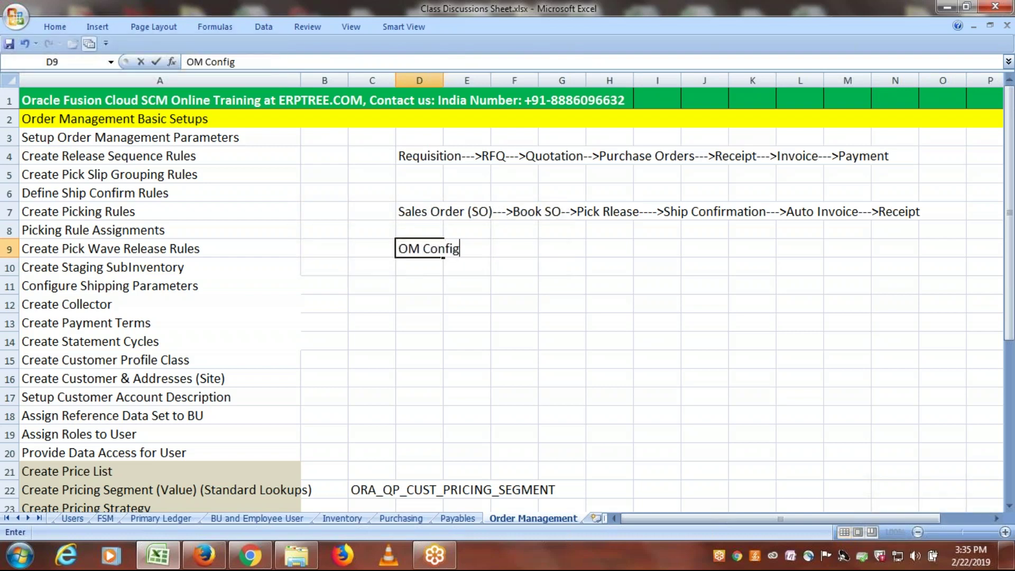
pyautogui.write('uration')
pyautogui.hotkey('ctrl', 's')
pyautogui.hotkey('ctrl', 'b')
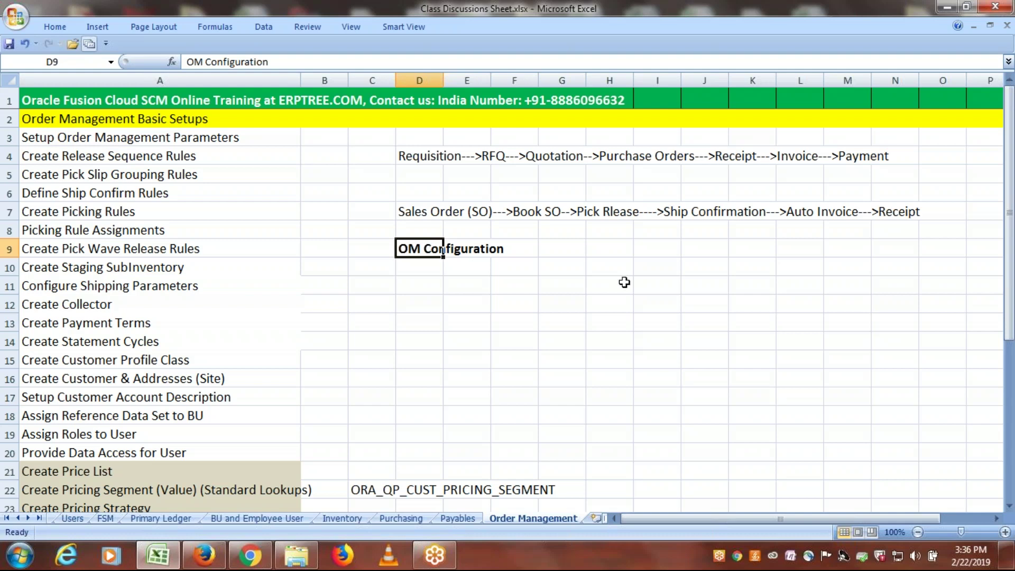
pyautogui.click(917, 18)
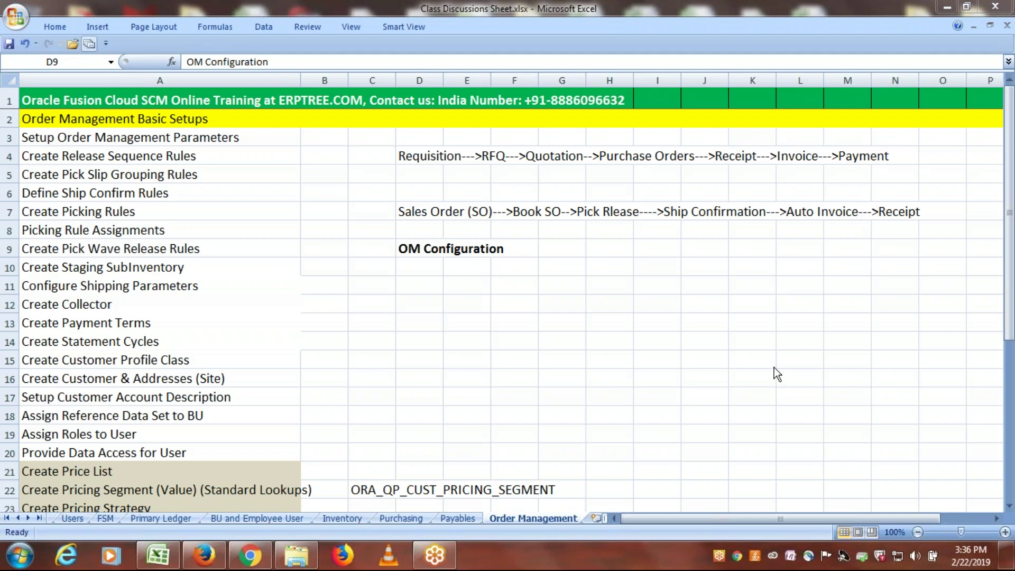
# Step: List "Order Entry Configuration" in cell D10 and "Pricing Configuration" in cell D11 under the OM Configuration heading
pyautogui.click(410, 267)
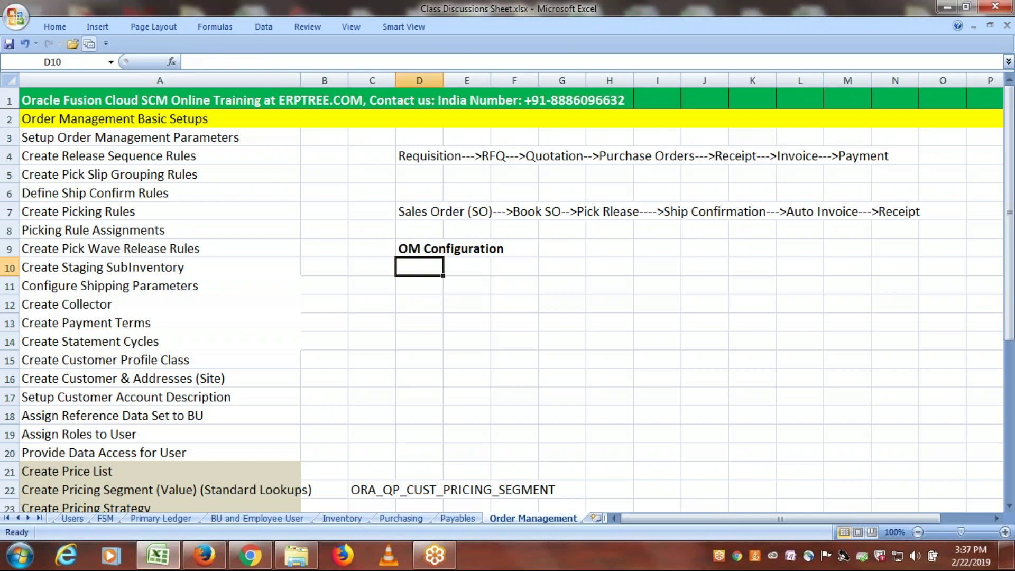
pyautogui.write('O')
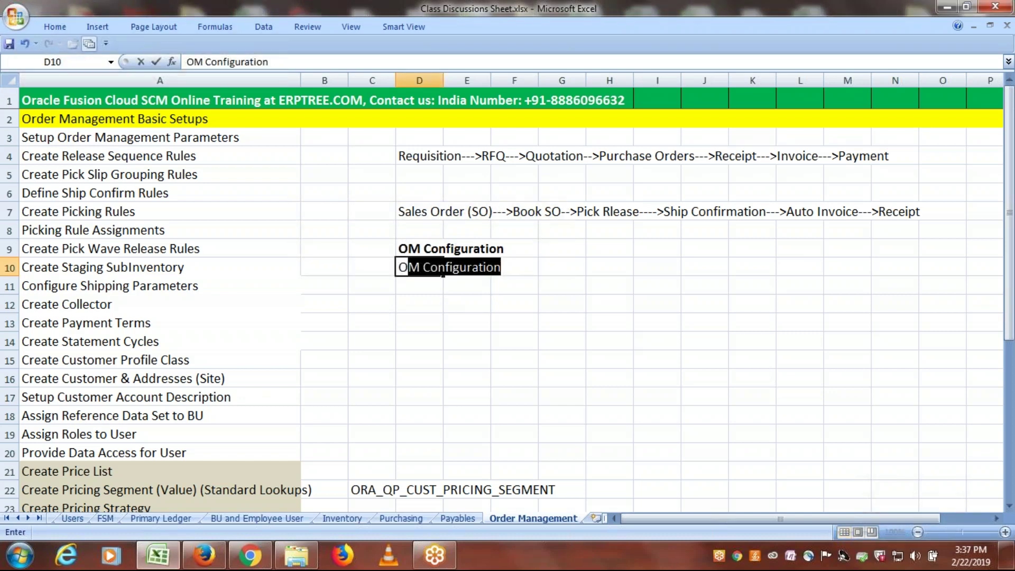
pyautogui.write('rder En')
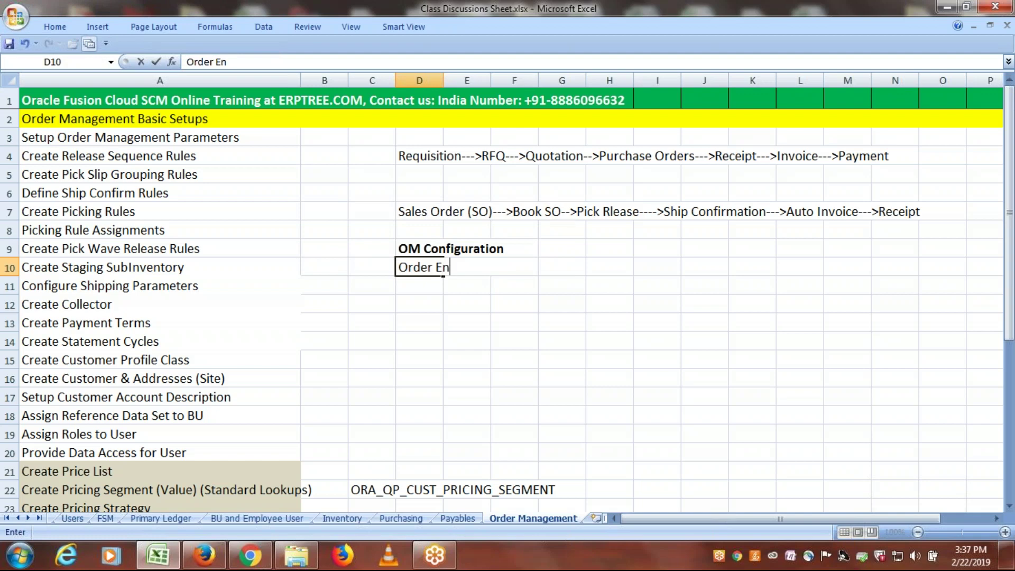
pyautogui.write('try Confi')
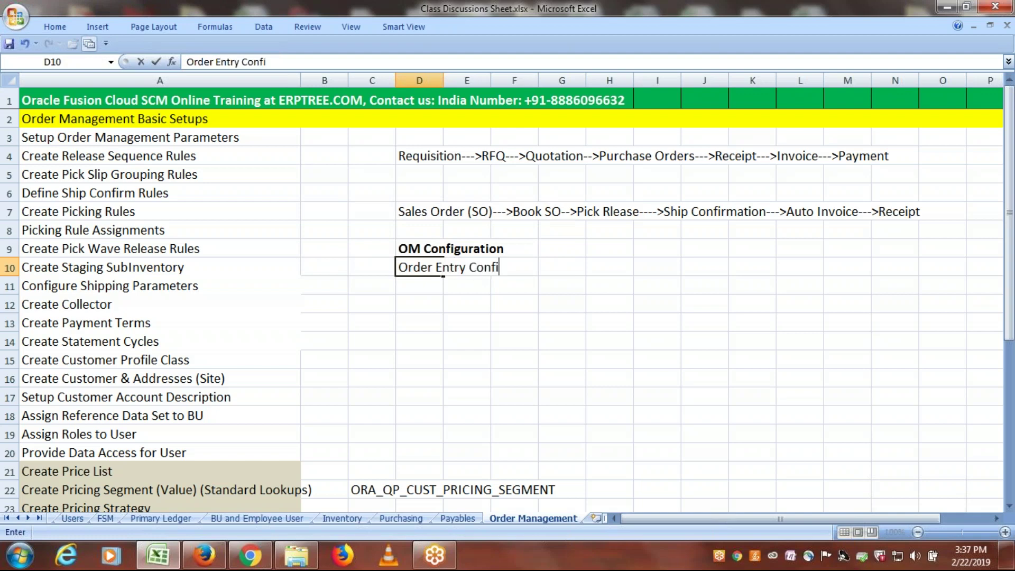
pyautogui.write('guration')
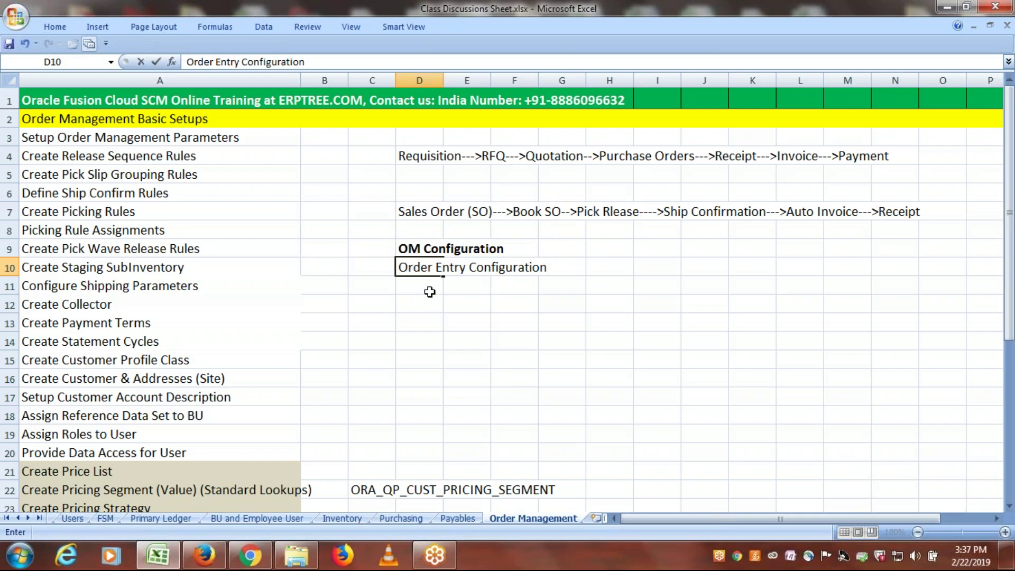
pyautogui.press('Return')
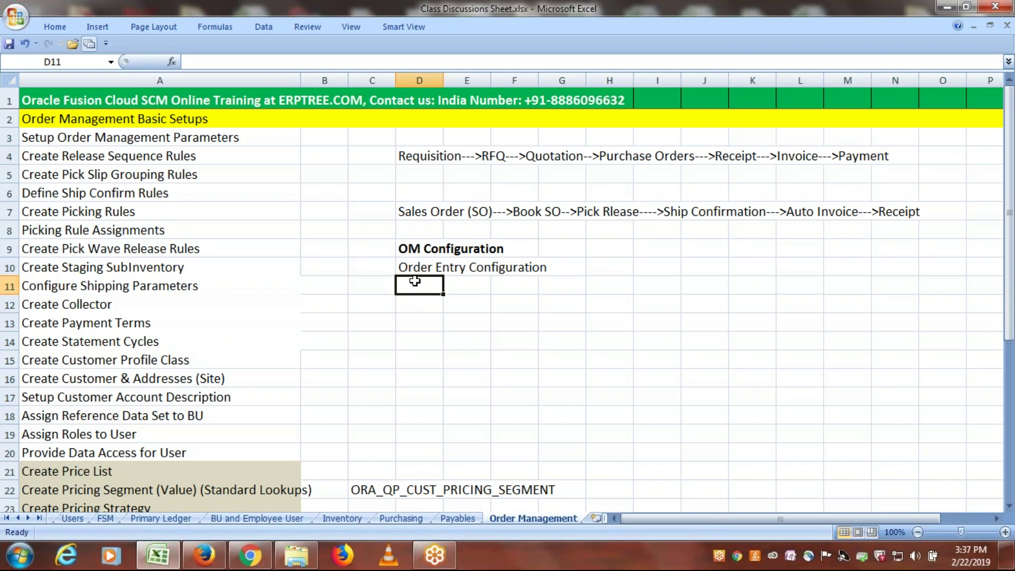
pyautogui.write('Pricing Configuration')
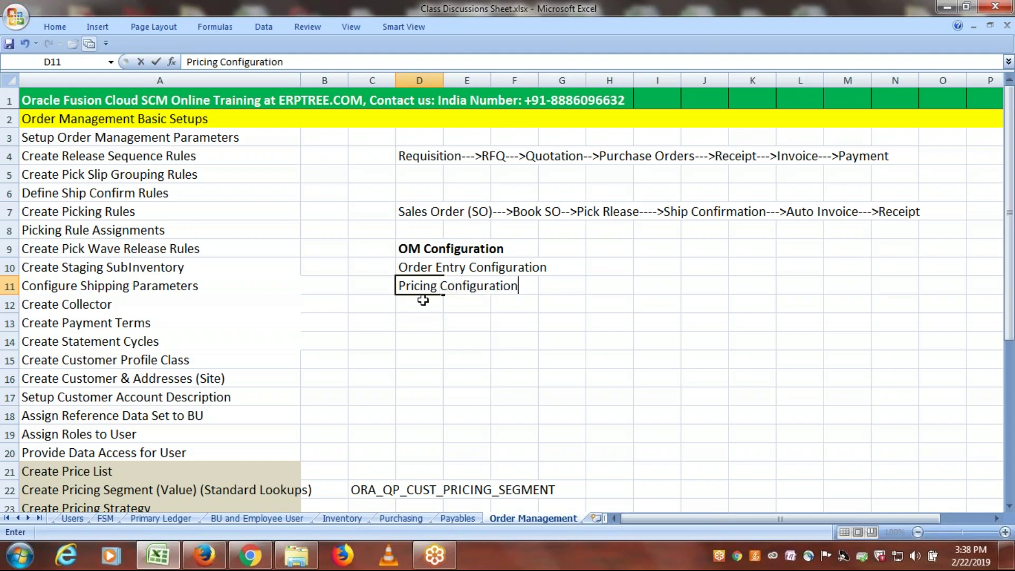
pyautogui.click(422, 299)
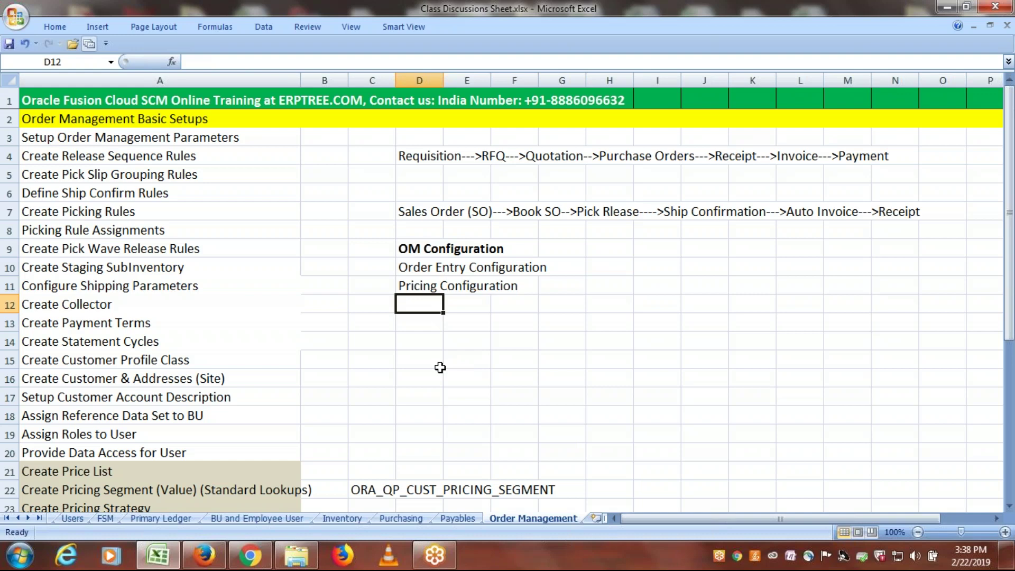
pyautogui.click(425, 271)
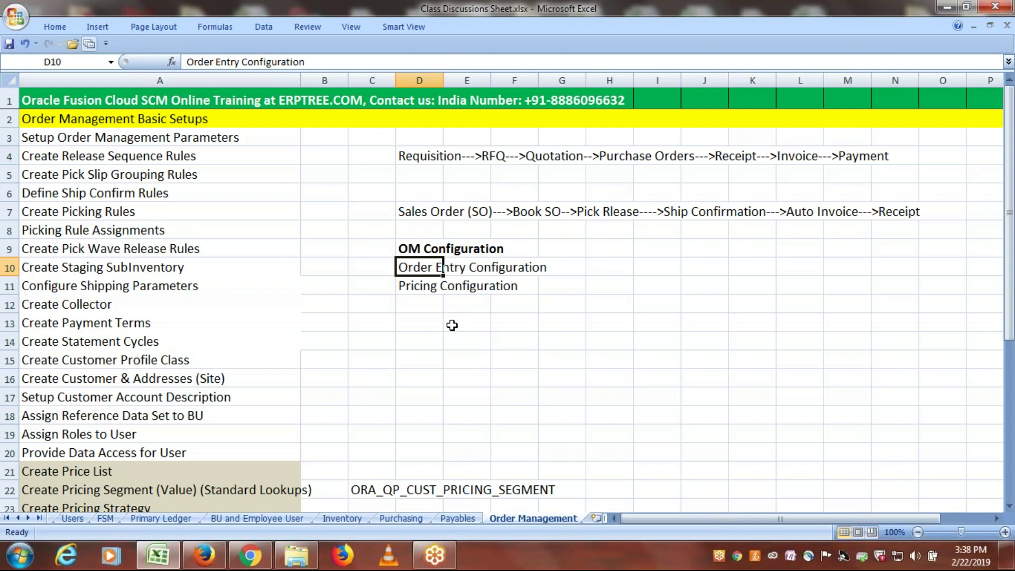
pyautogui.click(423, 288)
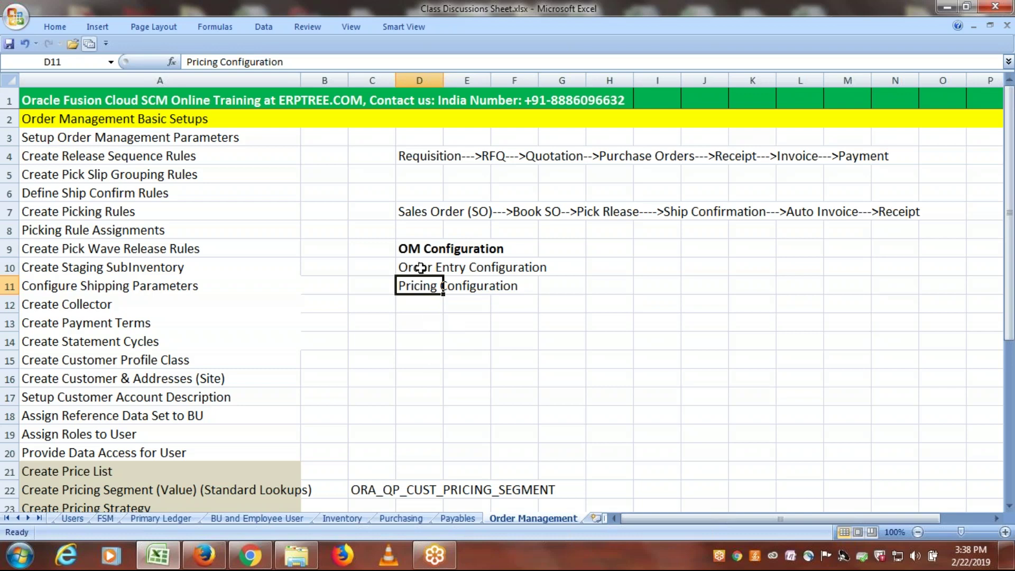
# Step: Enter "GOB - Global Order Promissing" in cell D12 as the third item of the OM Configuration list
pyautogui.click(433, 301)
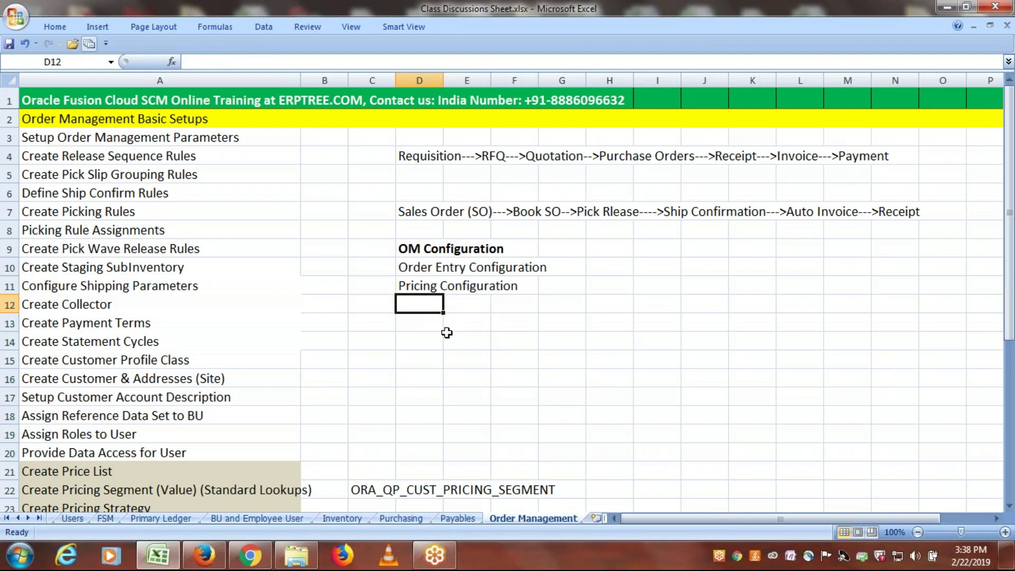
pyautogui.write('GOB')
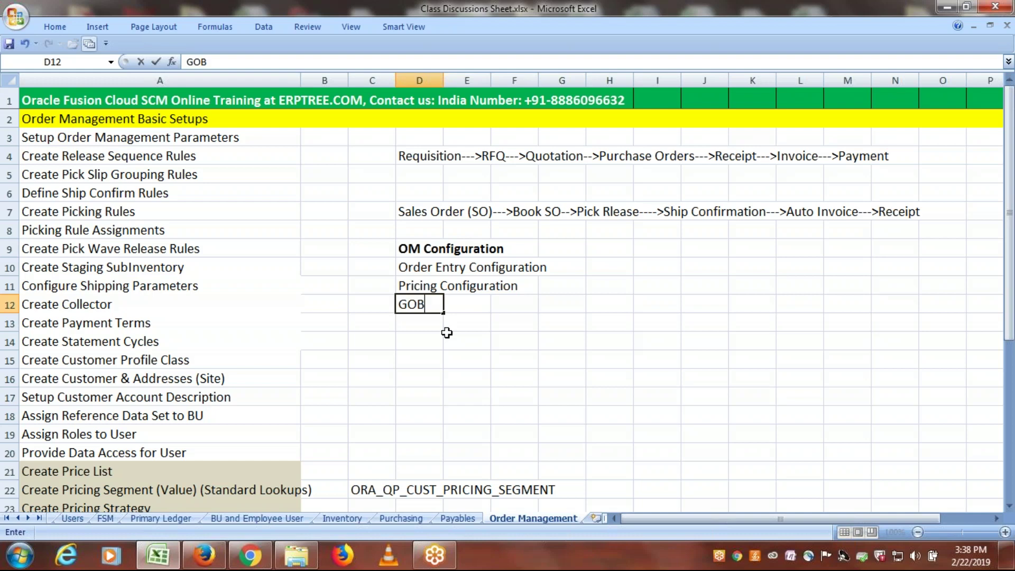
pyautogui.write(' - Gob')
pyautogui.press('BackSpace')
pyautogui.press('BackSpace')
pyautogui.write('lobal')
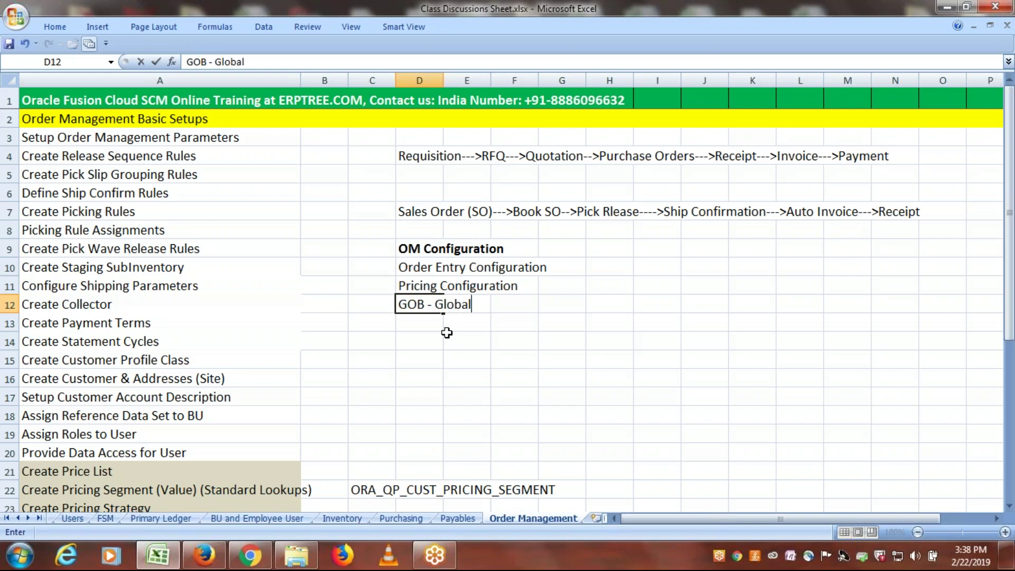
pyautogui.write(' Order Pr')
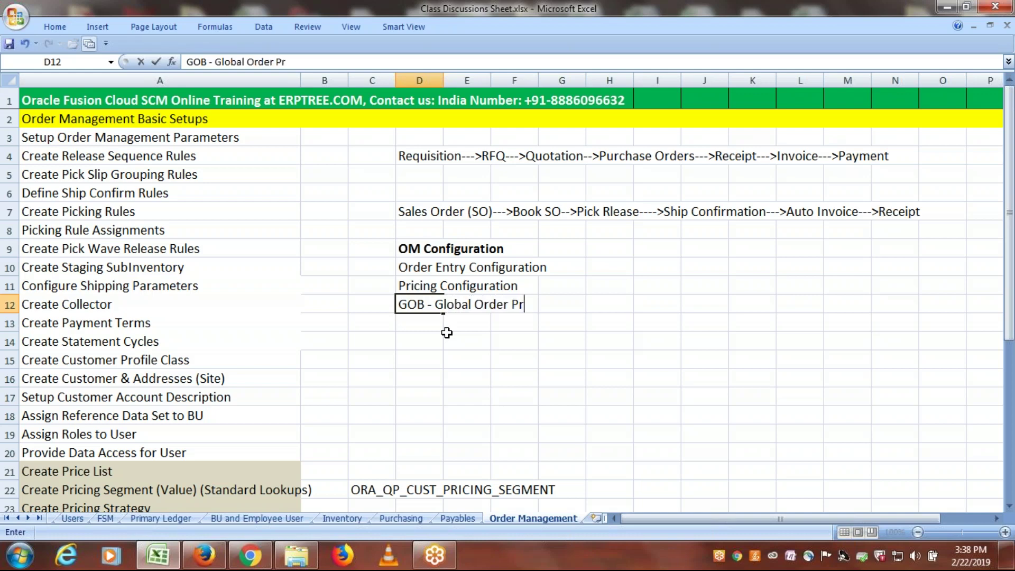
pyautogui.write('omising')
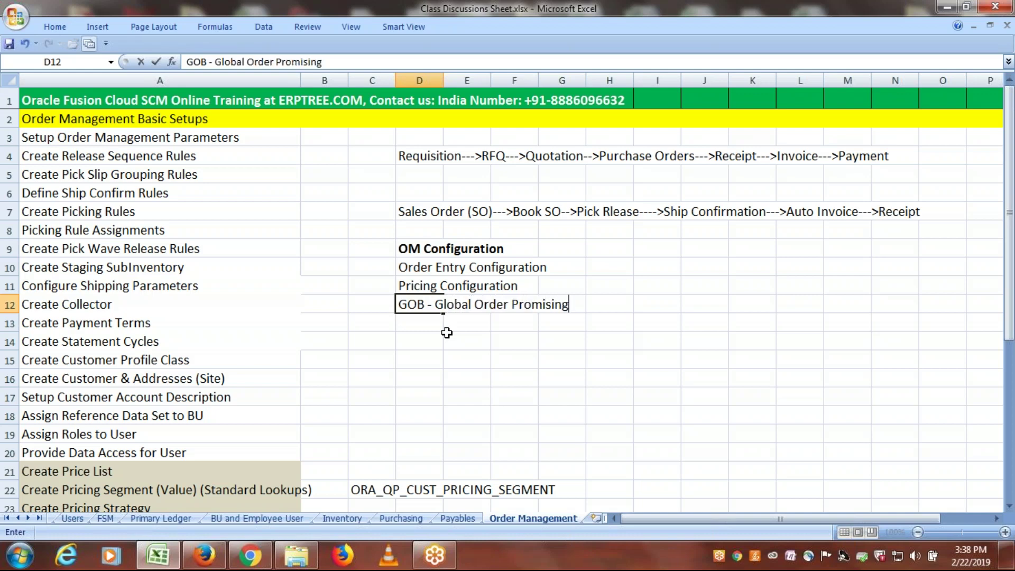
pyautogui.click(551, 304)
pyautogui.write('s')
pyautogui.press('Return')
pyautogui.moveTo(418, 267); pyautogui.dragTo(566, 302)
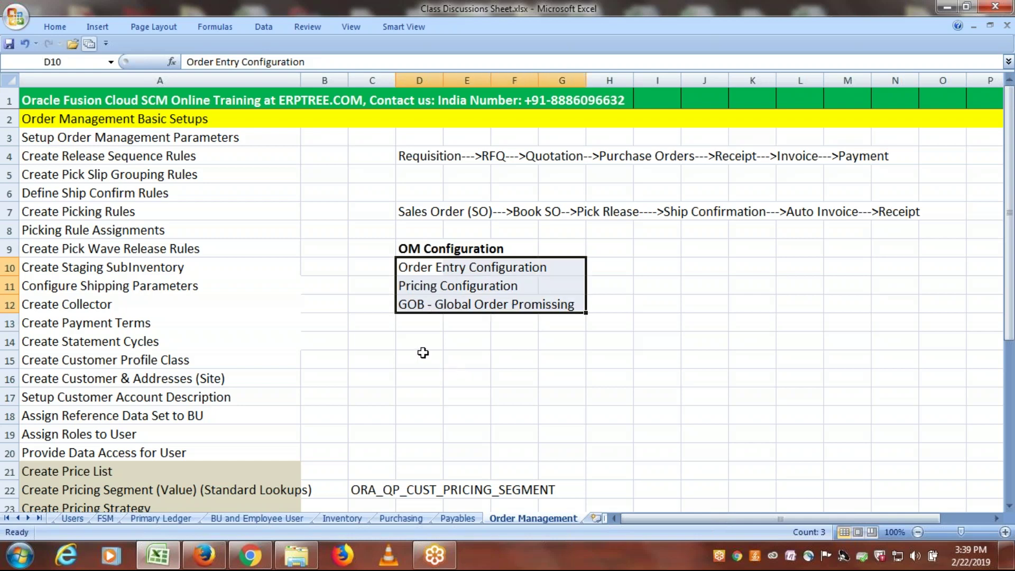
# Step: Enter "DOO - Distributed Order Orchestration" in cell D13 as the last OM Configuration item and save the workbook
pyautogui.click(414, 322)
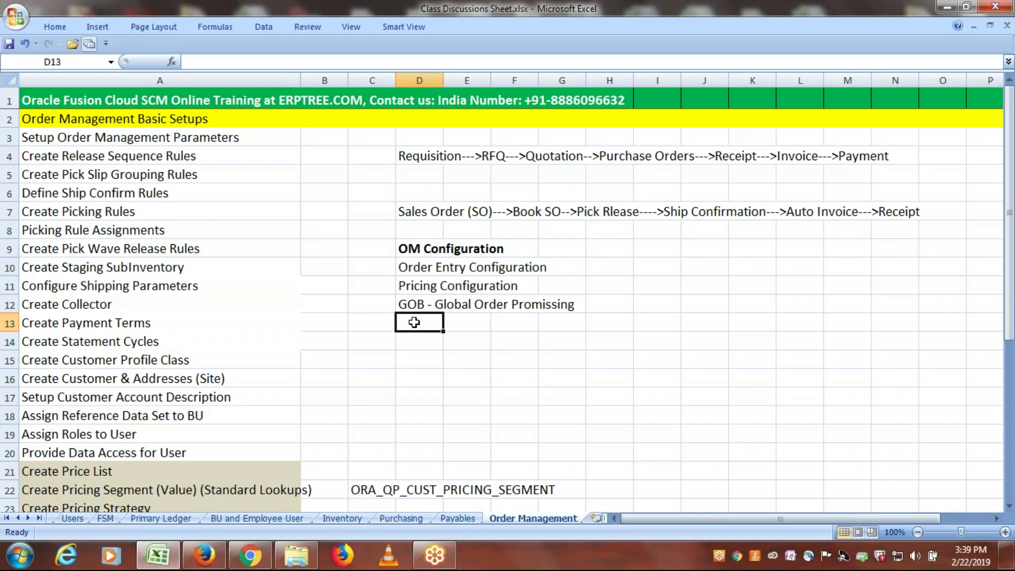
pyautogui.write('d')
pyautogui.press('BackSpace')
pyautogui.write('DOO')
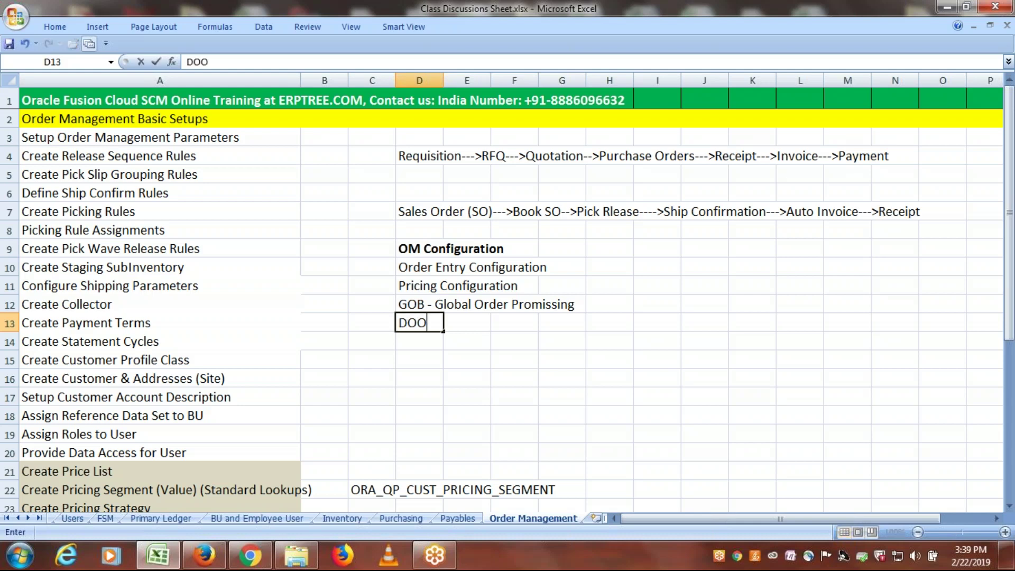
pyautogui.write(' - Distribute')
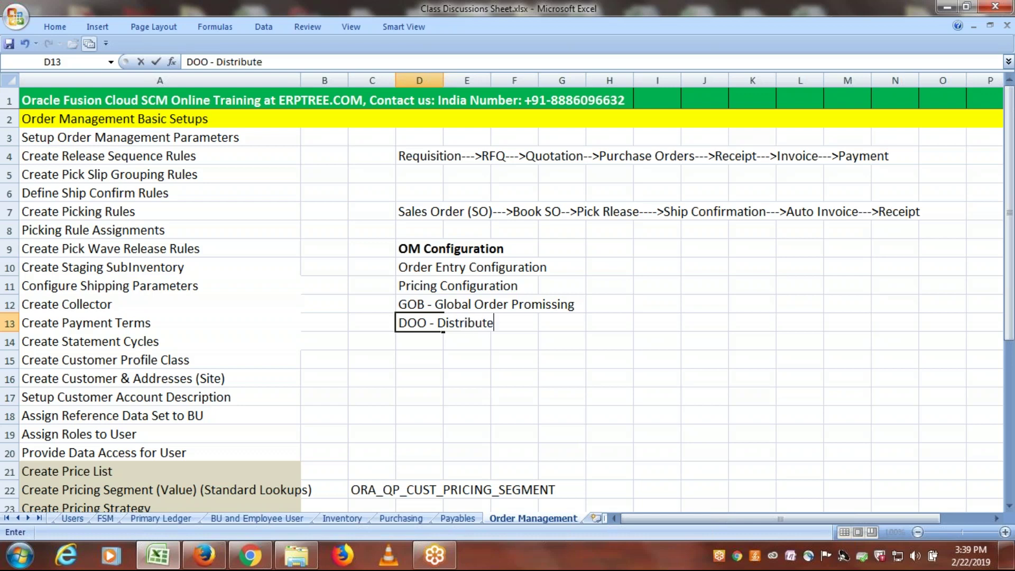
pyautogui.write('d Order Orchestration')
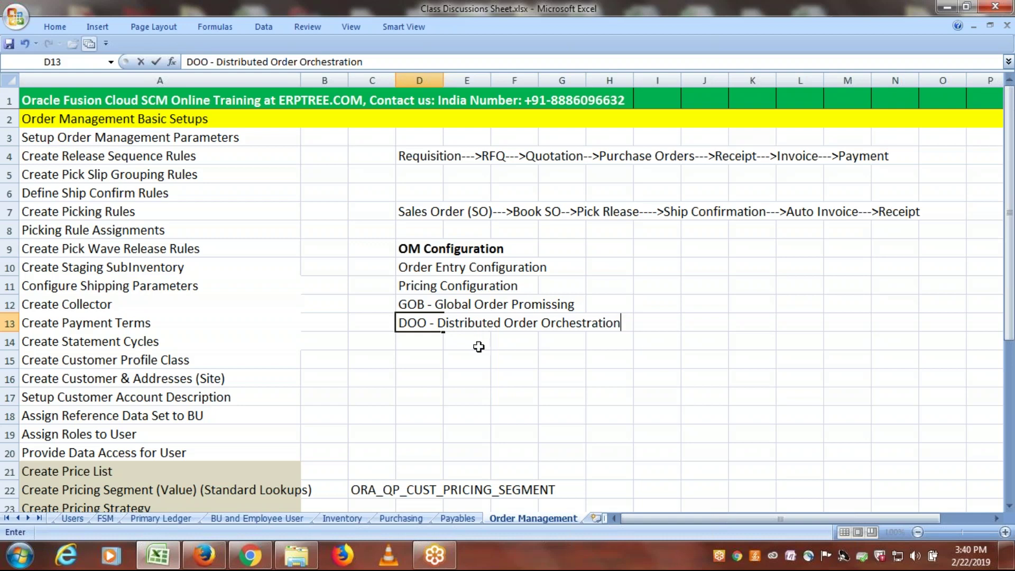
pyautogui.click(427, 343)
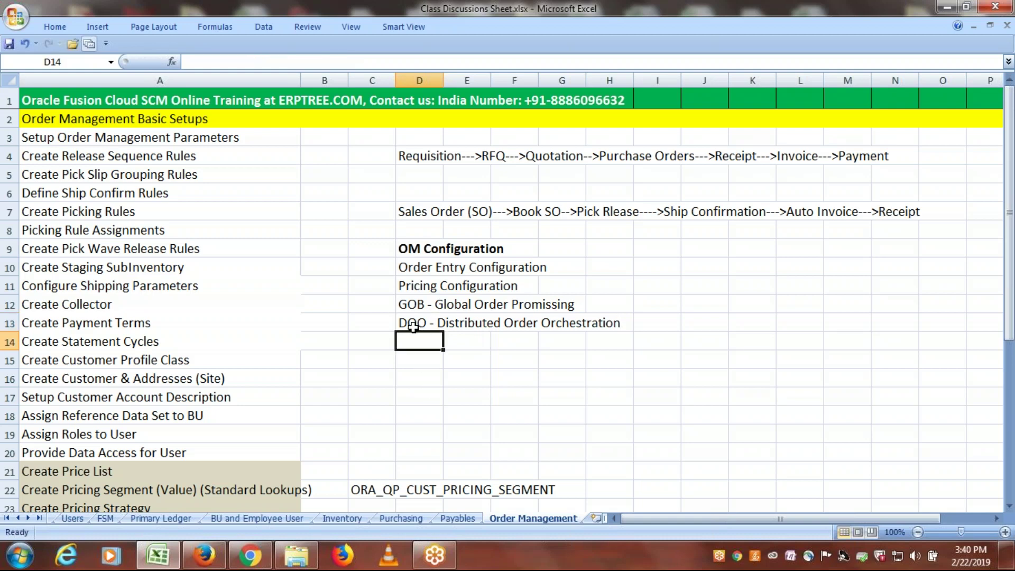
pyautogui.click(411, 324)
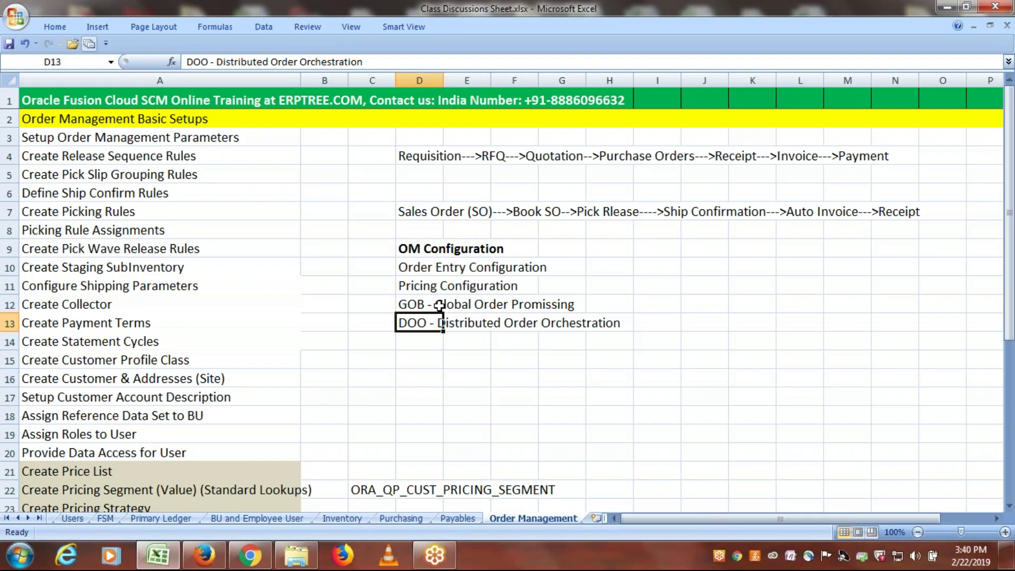
pyautogui.click(419, 264)
pyautogui.moveTo(416, 263); pyautogui.dragTo(550, 302)
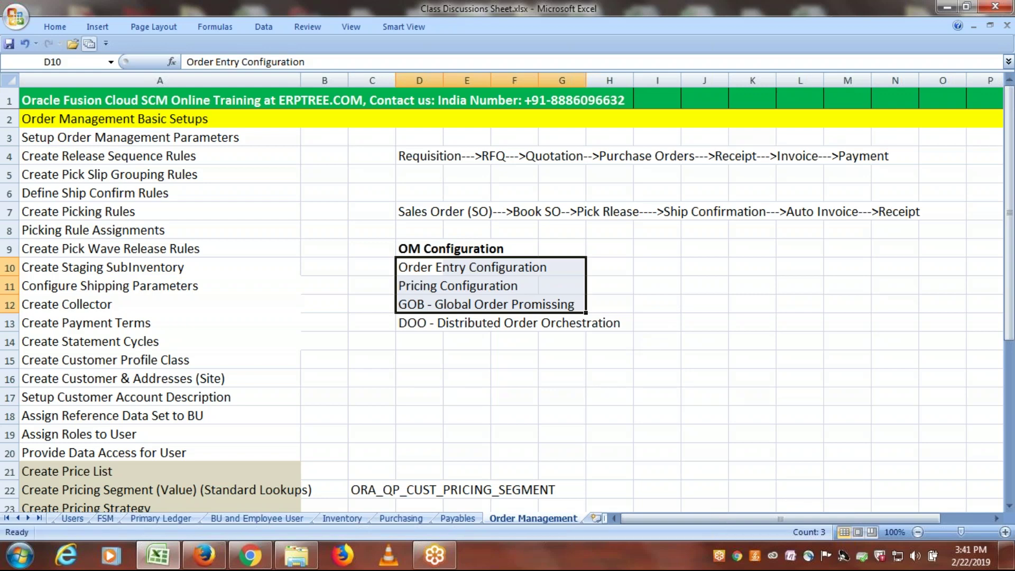
pyautogui.click(416, 322)
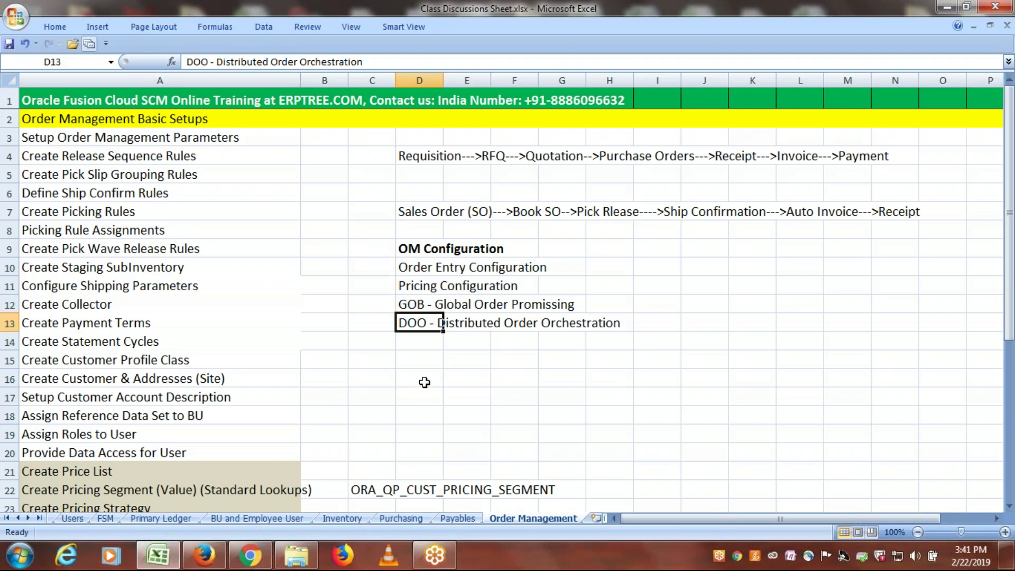
pyautogui.hotkey('ctrl', 's')
pyautogui.moveTo(184, 139); pyautogui.dragTo(165, 478)
pyautogui.scroll(5, 408, 416)
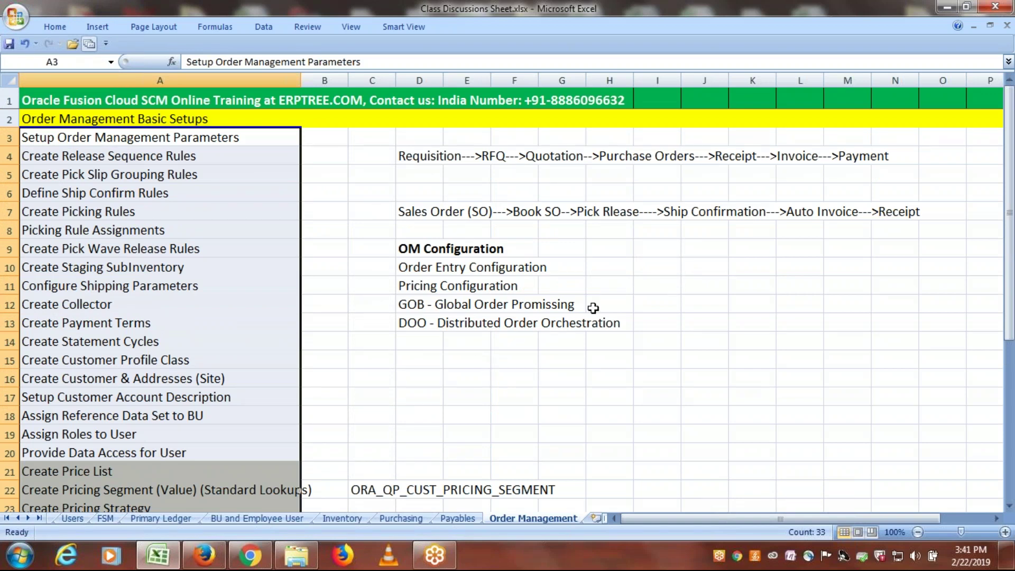
pyautogui.click(416, 213)
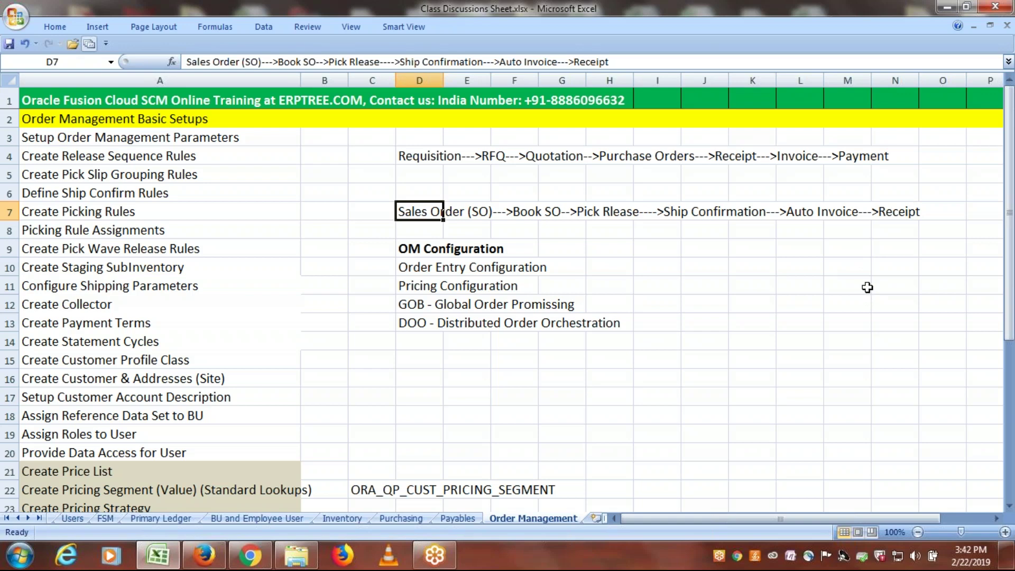
# Step: Copy the words "Order Management Parameters" from the setup task in cell A3
pyautogui.click(202, 141)
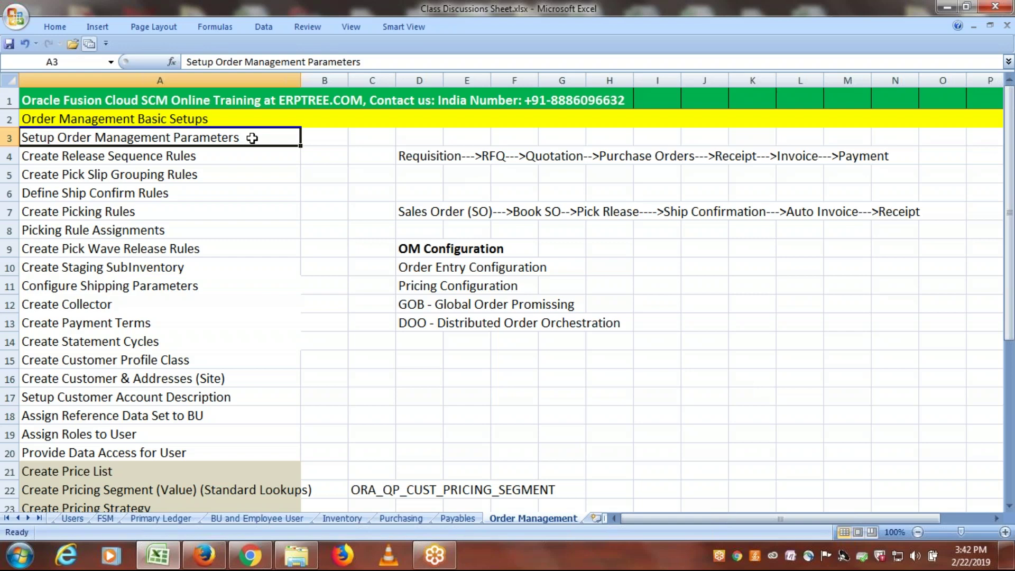
pyautogui.doubleClick(252, 137)
pyautogui.hotkey('shift', 'Left')
pyautogui.hotkey('shift', 'Left')
pyautogui.hotkey('shift', 'Left')
pyautogui.hotkey('shift', 'Left')
pyautogui.hotkey('shift', 'Left')
pyautogui.hotkey('shift', 'Left')
pyautogui.hotkey('shift', 'Left')
pyautogui.hotkey('shift', 'Left')
pyautogui.hotkey('shift', 'Left')
pyautogui.hotkey('shift', 'Left')
pyautogui.hotkey('shift', 'Left')
pyautogui.hotkey('shift', 'Left')
pyautogui.hotkey('shift', 'Left')
pyautogui.hotkey('shift', 'Left')
pyautogui.hotkey('shift', 'Left')
pyautogui.hotkey('shift', 'Left')
pyautogui.hotkey('shift', 'Left')
pyautogui.hotkey('shift', 'Left')
pyautogui.hotkey('shift', 'Left')
pyautogui.hotkey('shift', 'Left')
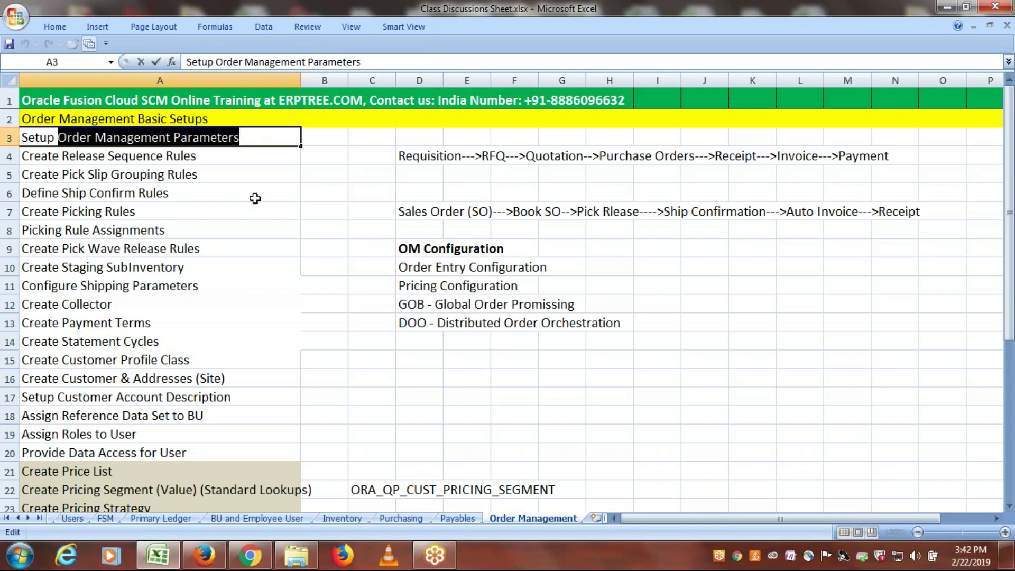
# Step: Switch to Oracle Setup and Maintenance in Firefox and open the ERPTREE Implementation Project from the implementation projects
pyautogui.click(204, 559)
pyautogui.click(982, 174)
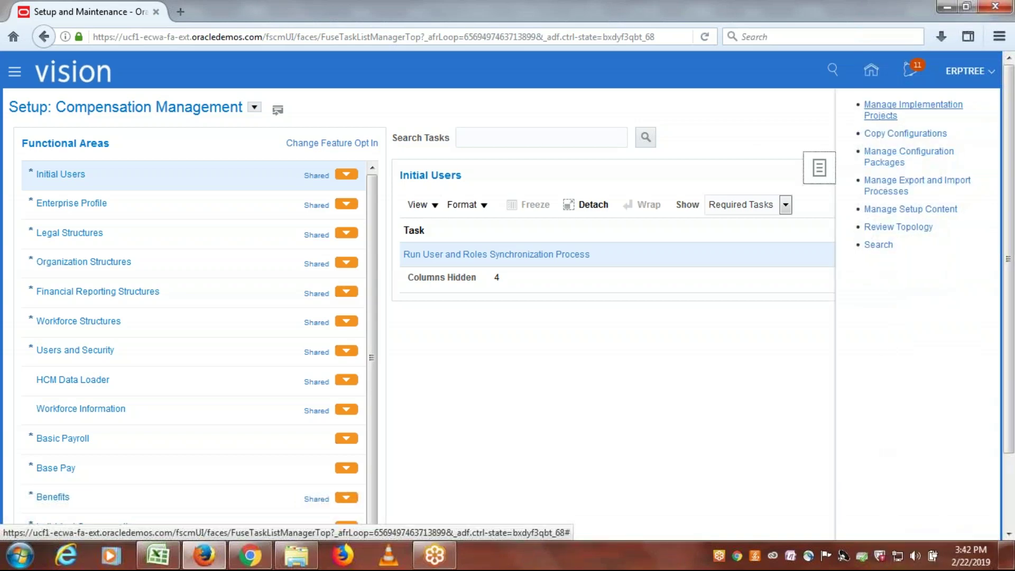
pyautogui.click(912, 104)
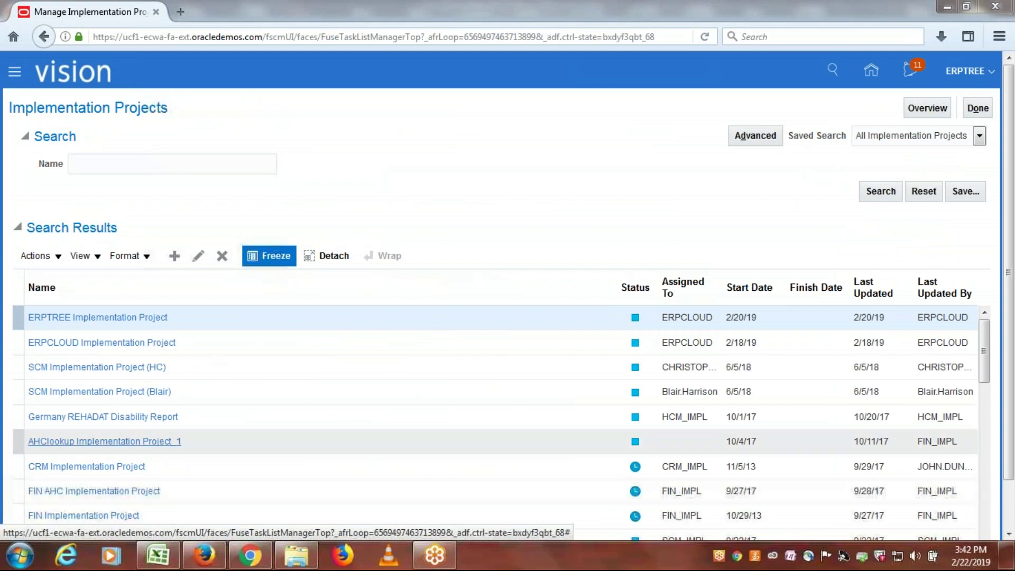
pyautogui.click(79, 321)
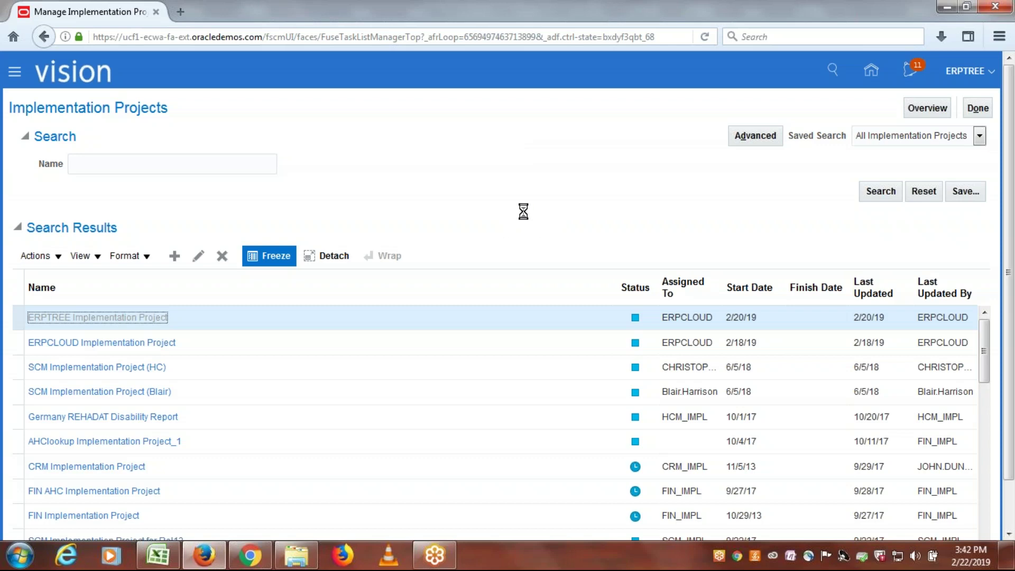
# Step: Search the project's task lists and tasks for "Order Management Parameters"
pyautogui.click(85, 290)
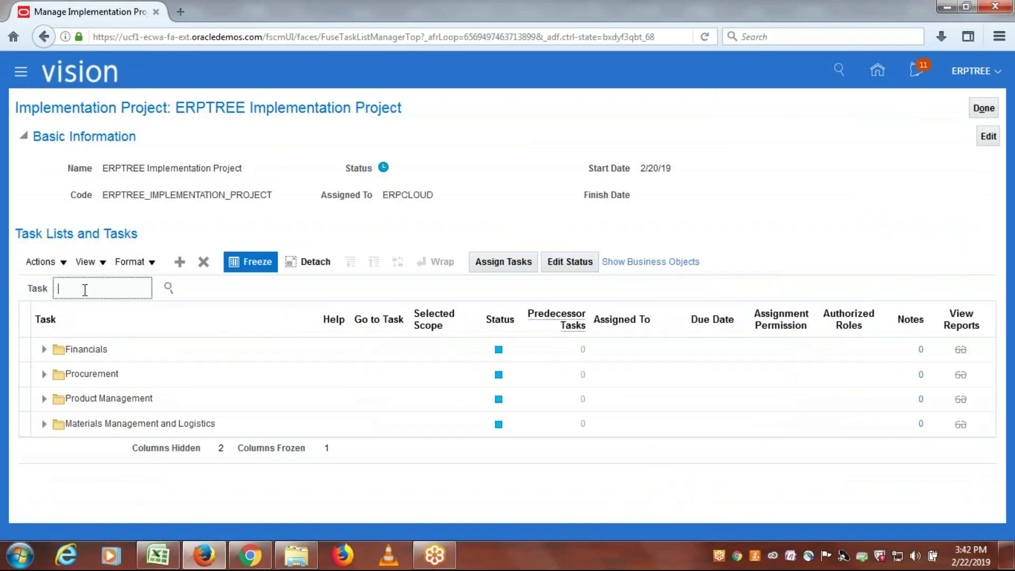
pyautogui.hotkey('ctrl', 'v')
pyautogui.click(168, 287)
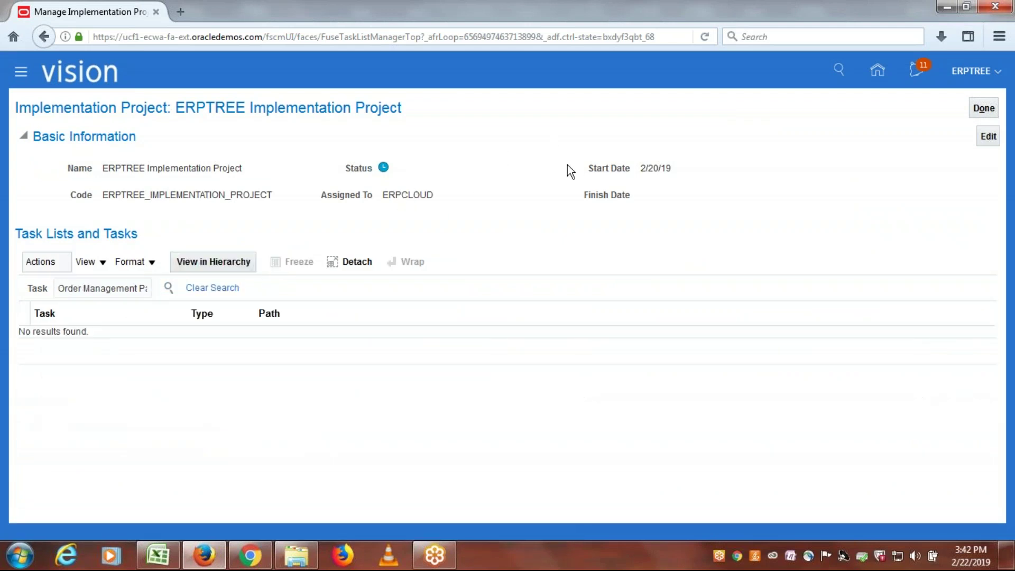
pyautogui.moveTo(113, 294); pyautogui.dragTo(153, 291)
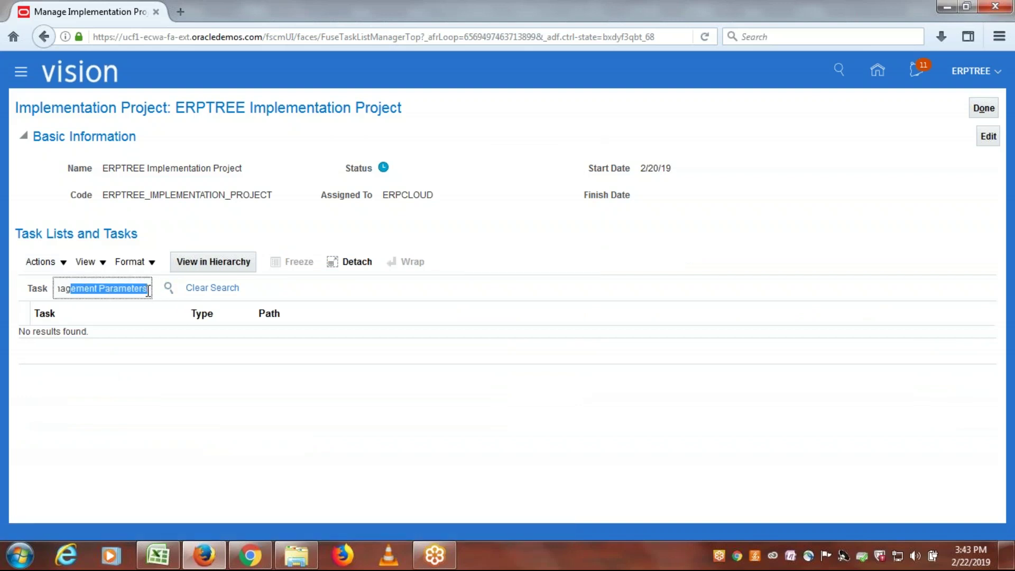
pyautogui.click(148, 291)
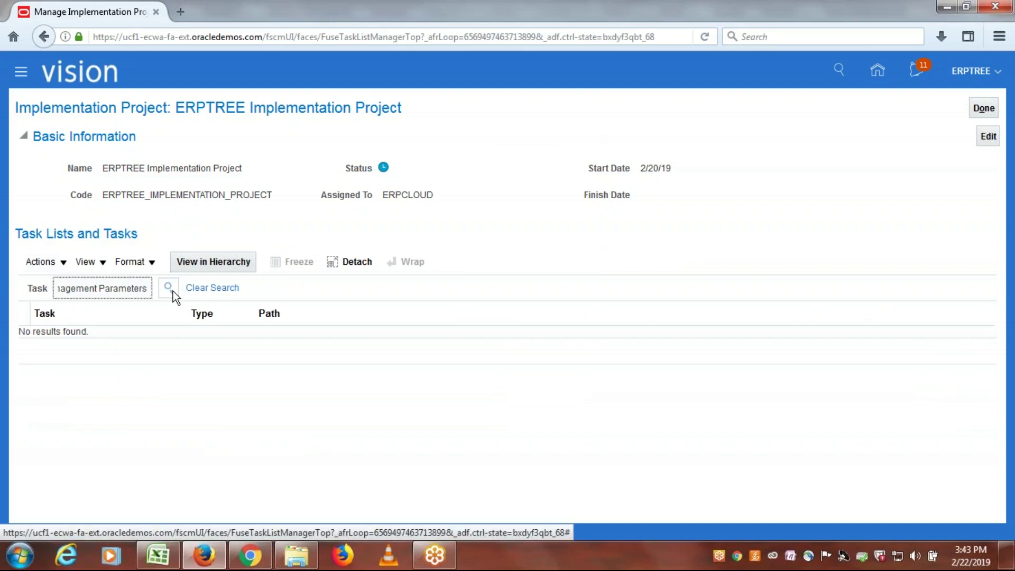
# Step: Leave the task search results and reopen the ERPTREE Implementation Project with its full task list
pyautogui.click(984, 108)
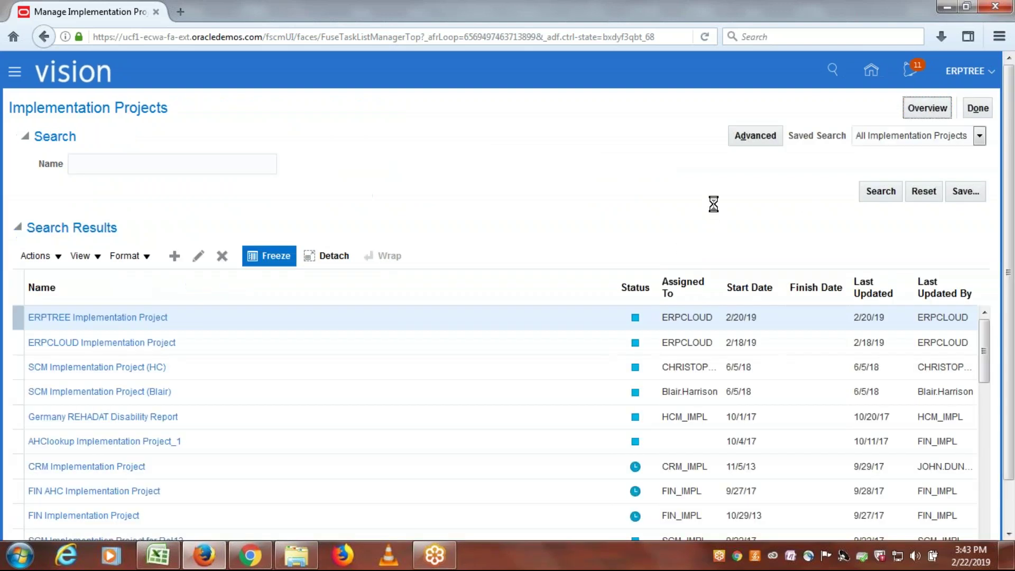
pyautogui.click(79, 319)
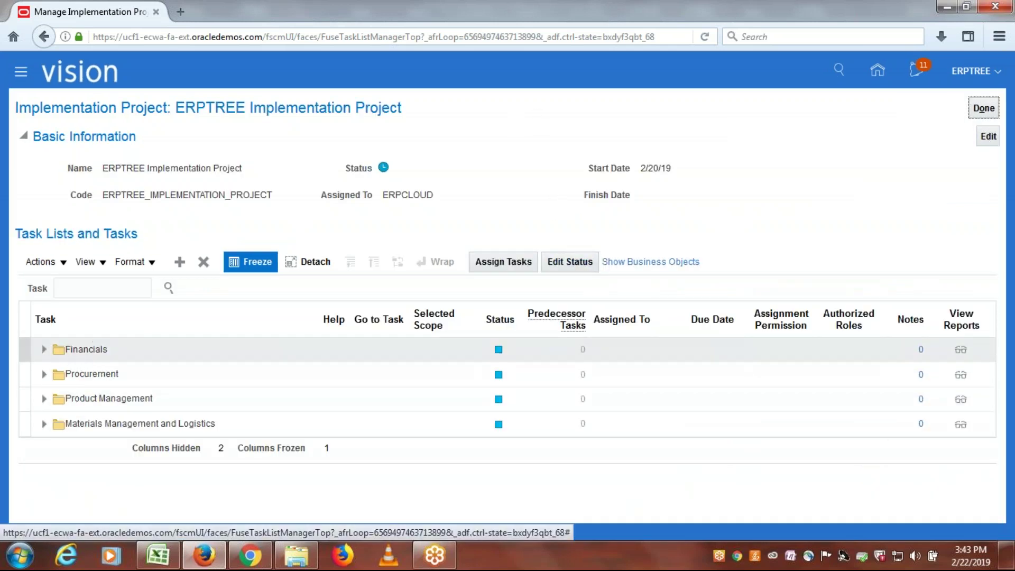
pyautogui.click(429, 282)
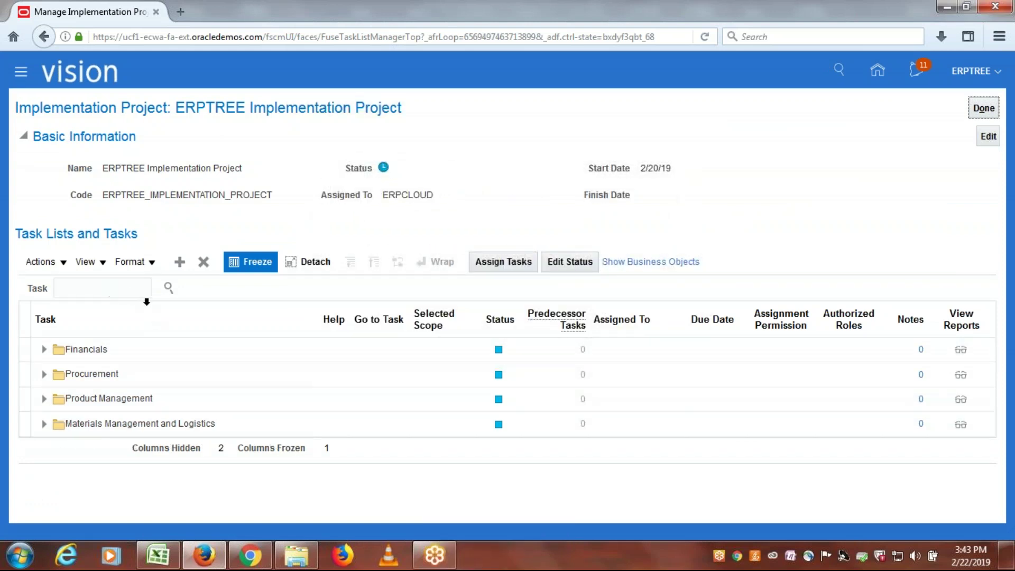
# Step: Find the Order Management offering and add it to the ERPTREE Implementation Project's task lists
pyautogui.click(179, 261)
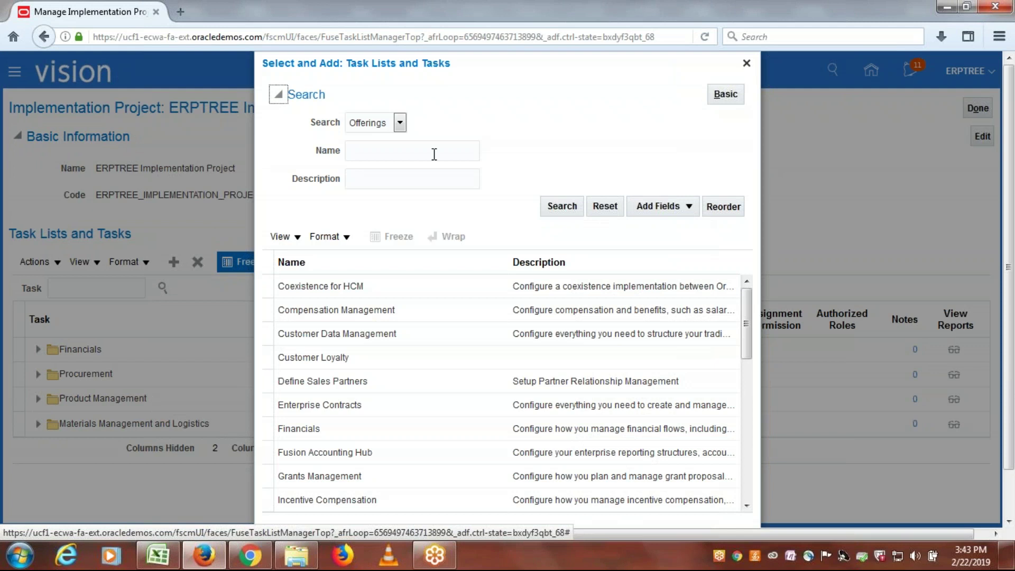
pyautogui.click(422, 152)
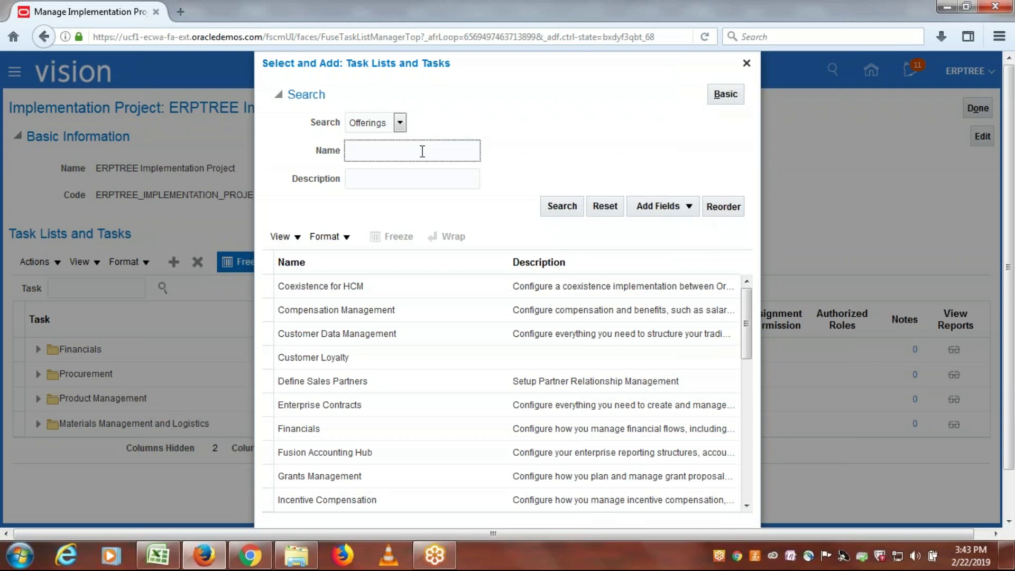
pyautogui.write('Order Management')
pyautogui.click(542, 210)
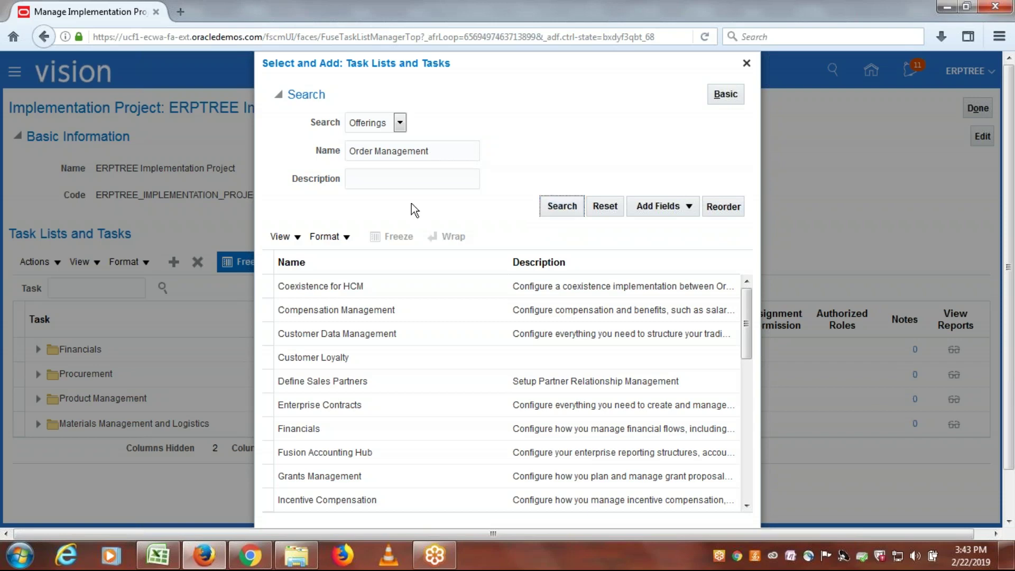
pyautogui.click(370, 383)
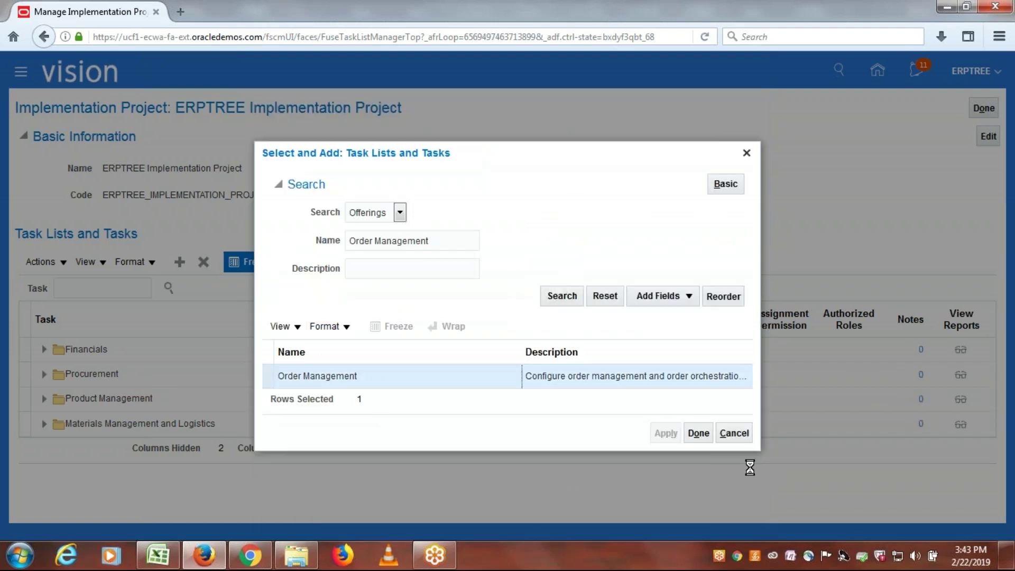
pyautogui.click(665, 434)
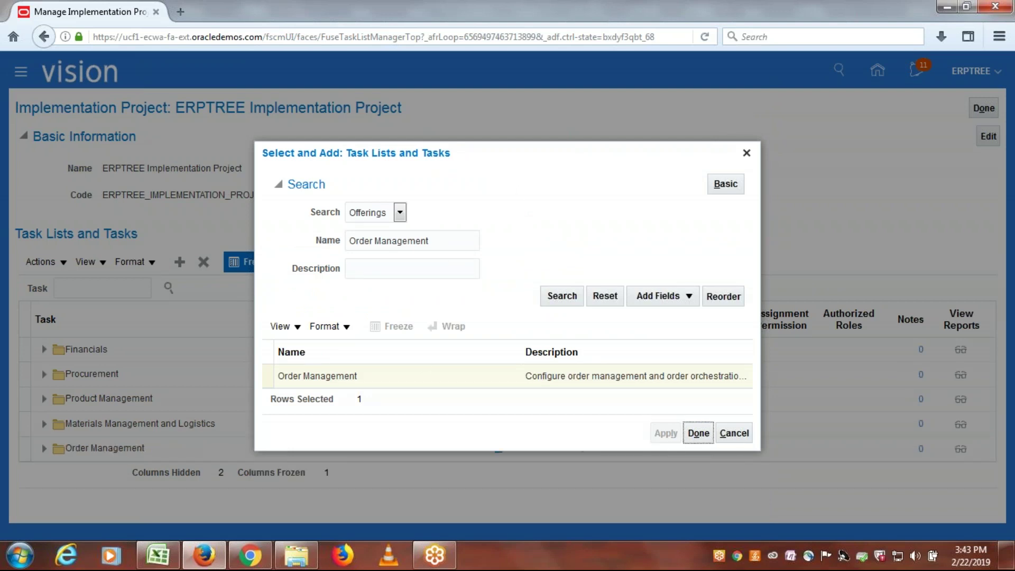
pyautogui.click(700, 434)
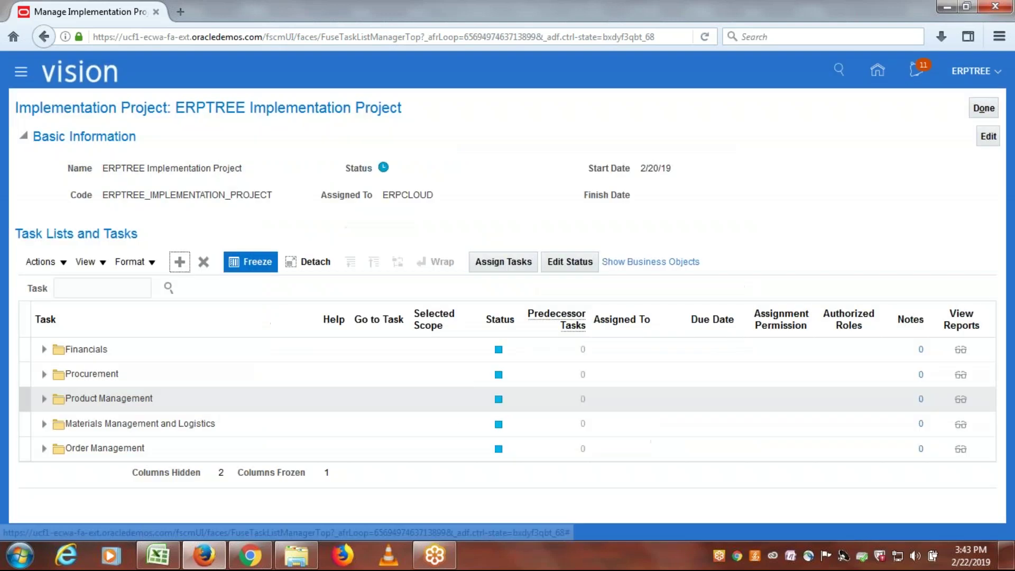
# Step: Search the project's tasks for the copied "Order Management Parameters" and open the Manage Order Management Parameters result in the task list hierarchy
pyautogui.click(115, 290)
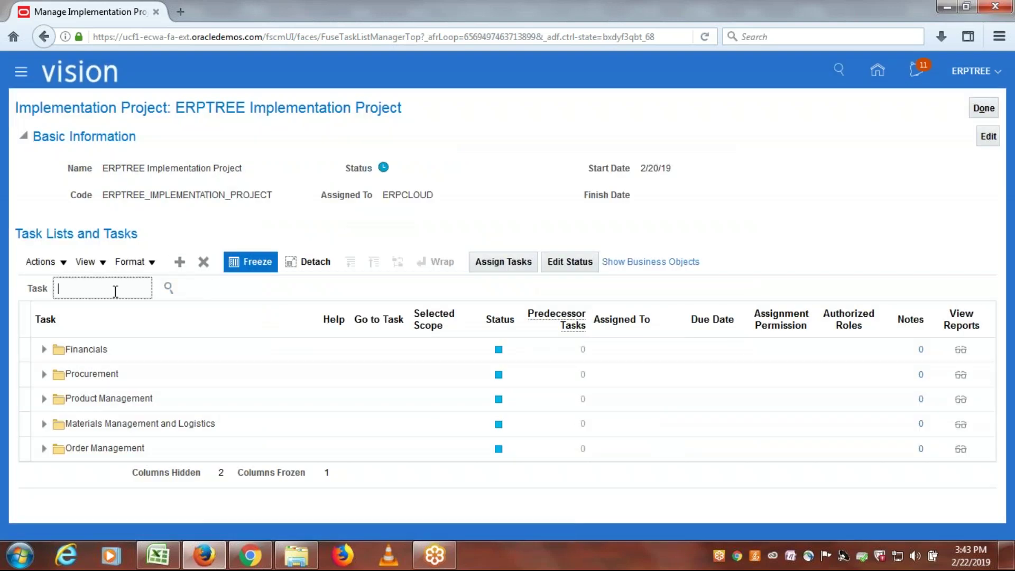
pyautogui.hotkey('ctrl', 'v')
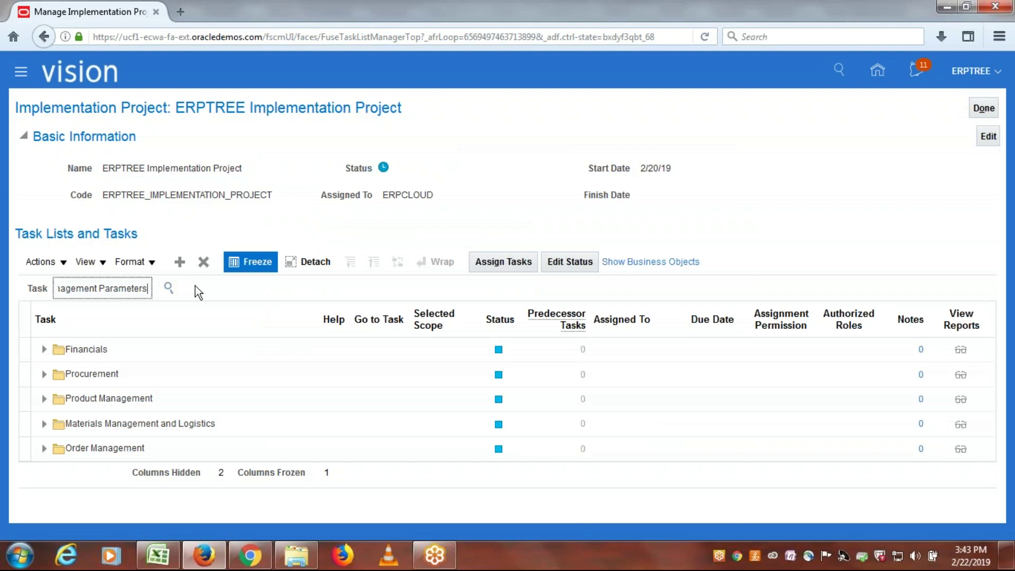
pyautogui.click(169, 288)
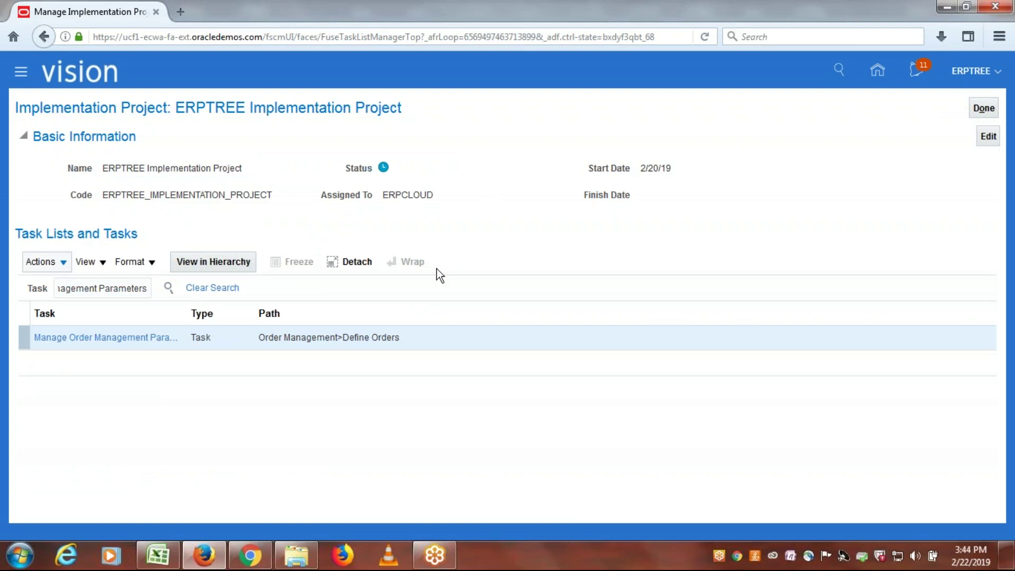
pyautogui.click(127, 339)
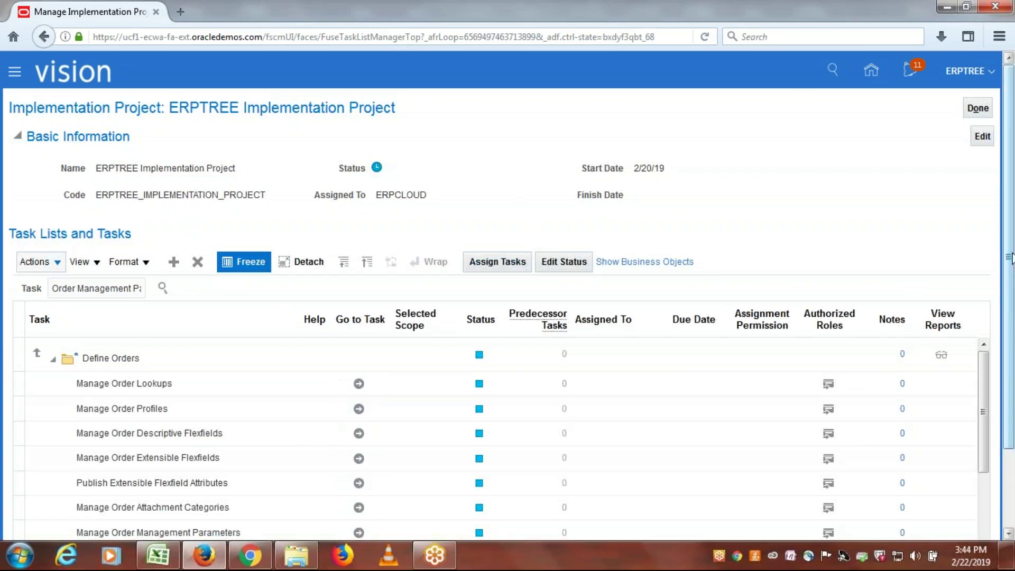
# Step: Locate the Manage Order Management Parameters task under Define Orders and go to its setup page
pyautogui.moveTo(1012, 262); pyautogui.dragTo(1010, 340)
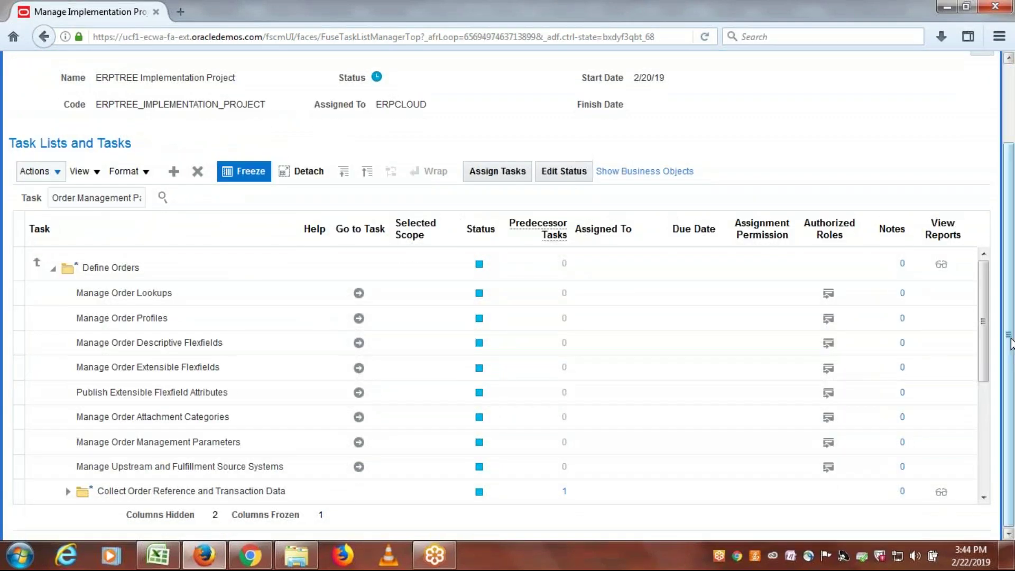
pyautogui.click(984, 303)
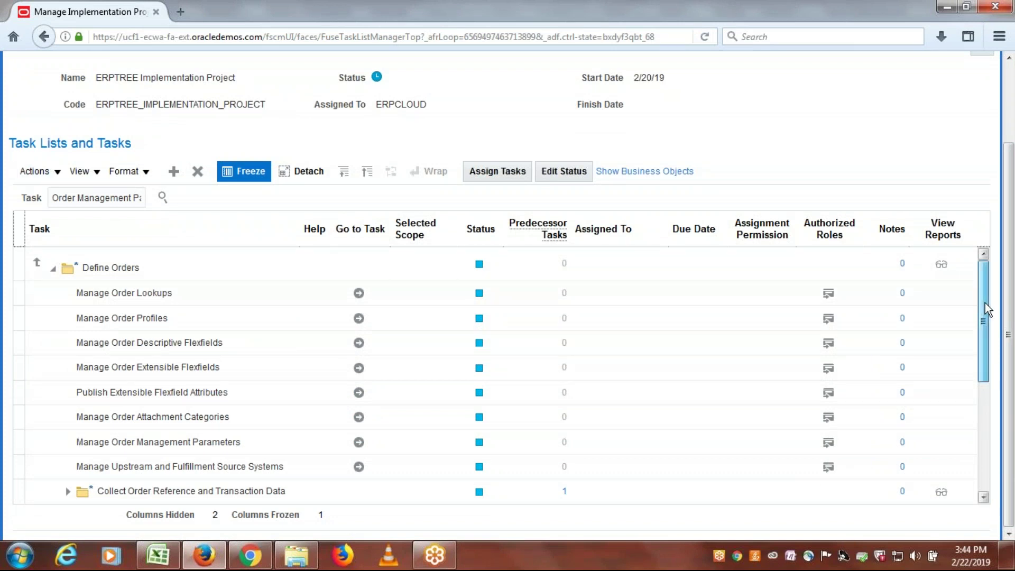
pyautogui.moveTo(984, 303); pyautogui.dragTo(1012, 438)
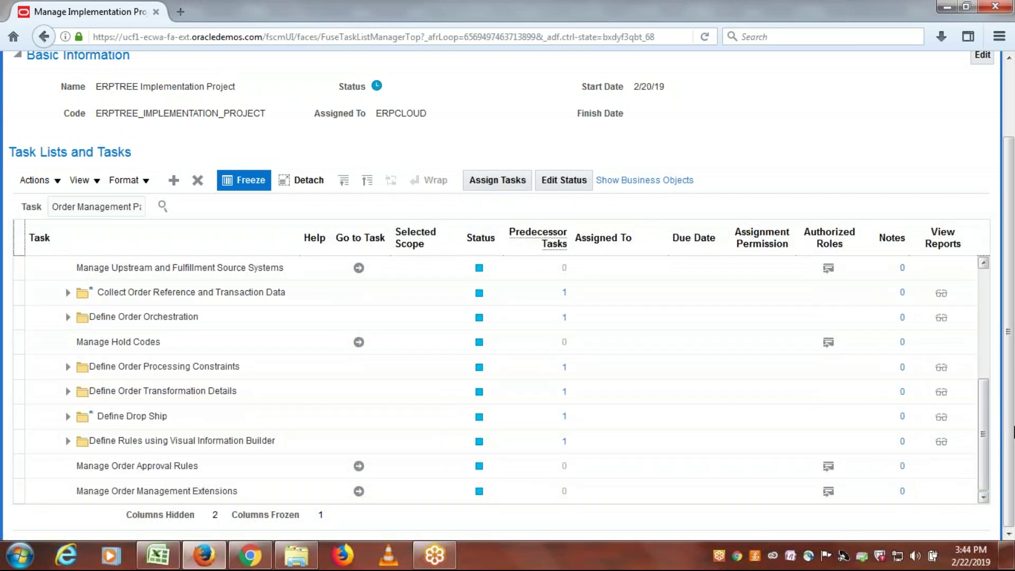
pyautogui.moveTo(983, 435); pyautogui.dragTo(982, 376)
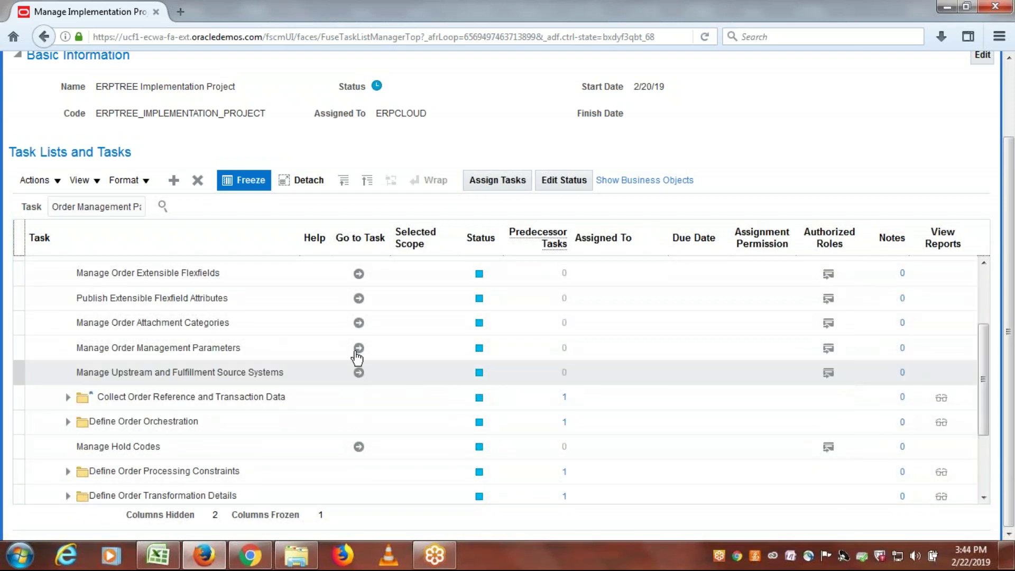
pyautogui.click(127, 349)
pyautogui.click(13, 348)
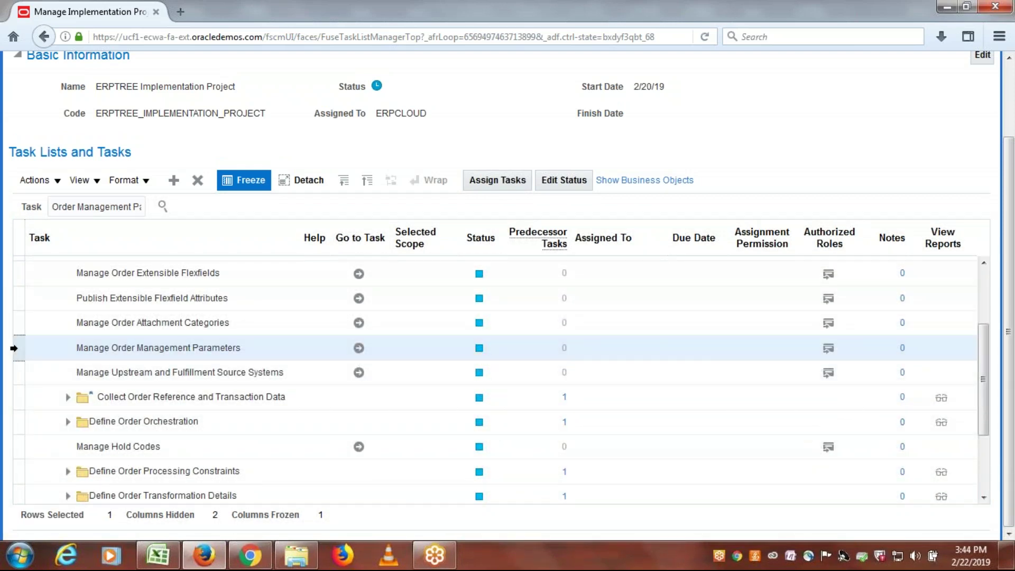
pyautogui.click(358, 349)
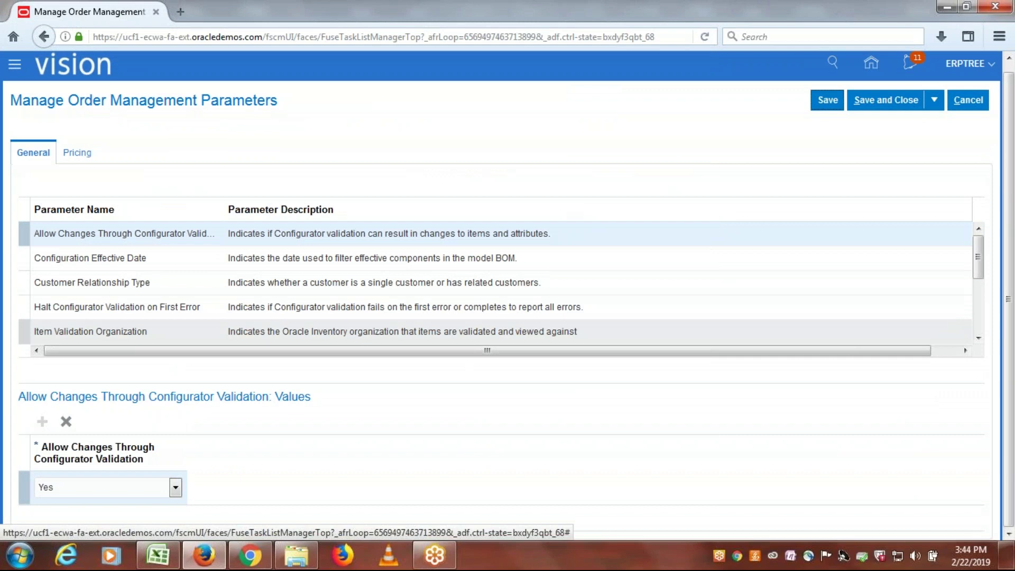
# Step: Select the Item Validation Organization parameter and add a new row to its values
pyautogui.click(91, 331)
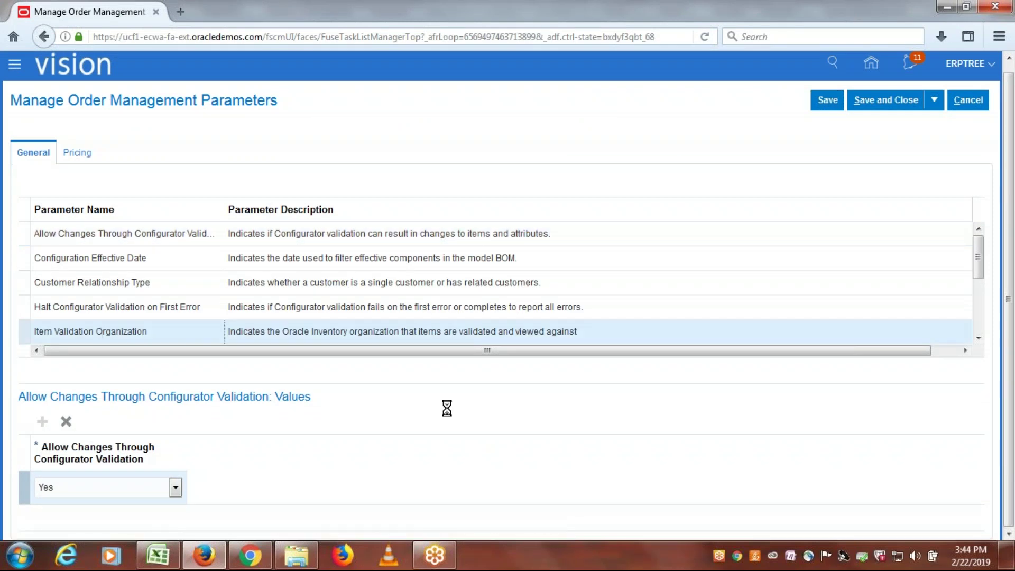
pyautogui.moveTo(1011, 298); pyautogui.dragTo(1013, 390)
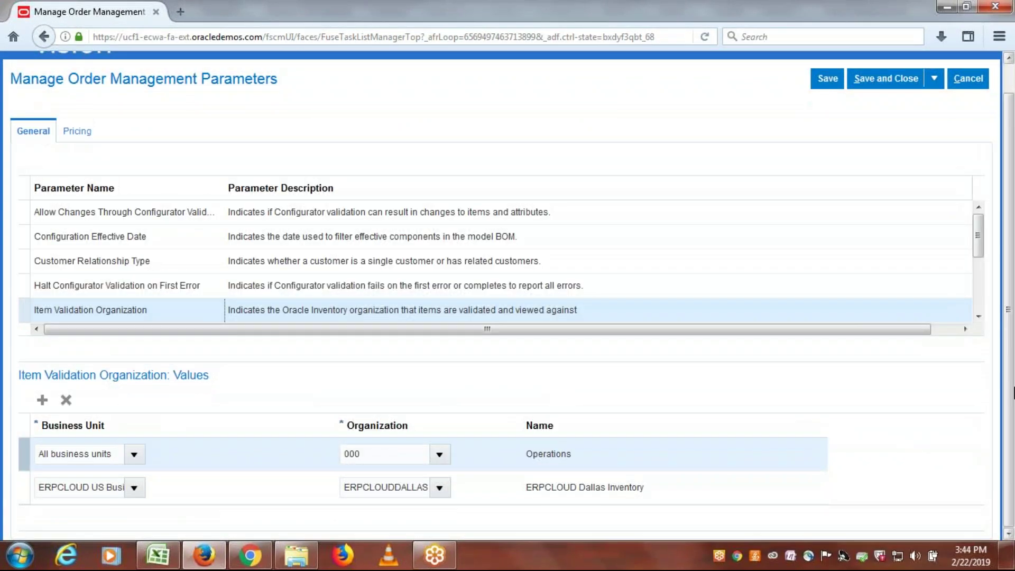
pyautogui.click(42, 400)
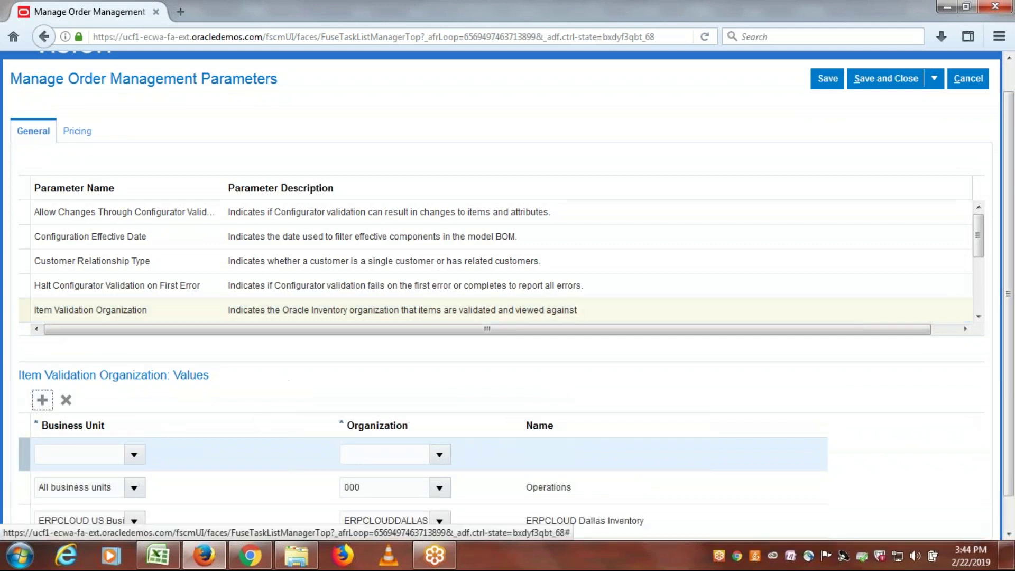
# Step: Search the business units for "ERPTREE" and set the new row's business unit to ERPTREE US Business Unit
pyautogui.click(135, 452)
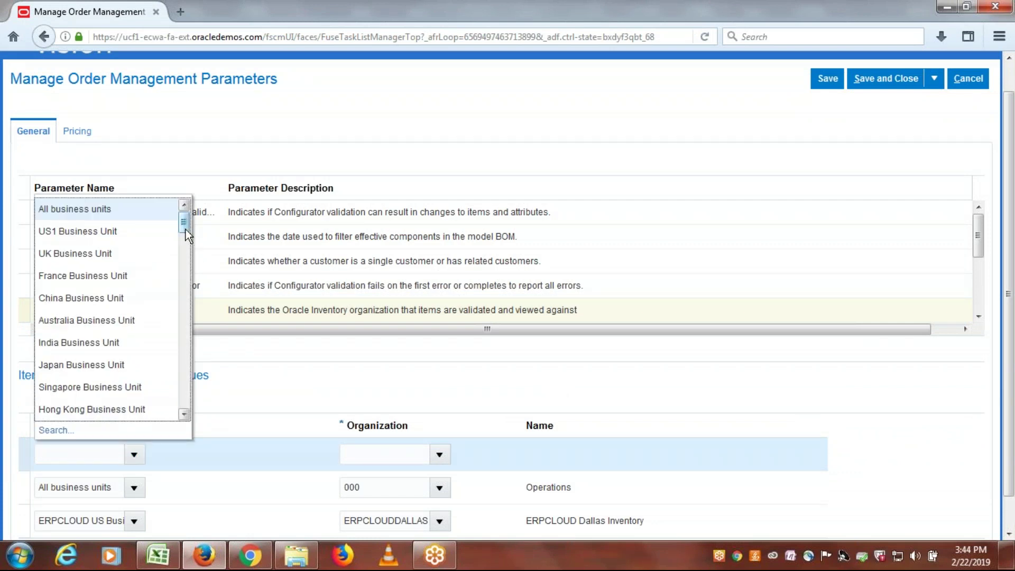
pyautogui.moveTo(185, 230); pyautogui.dragTo(192, 359)
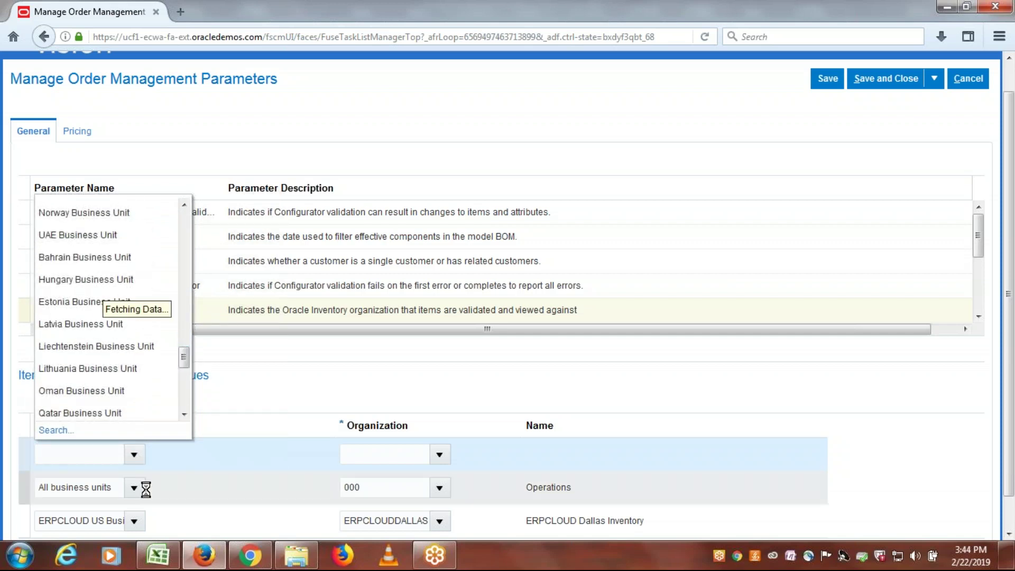
pyautogui.click(54, 432)
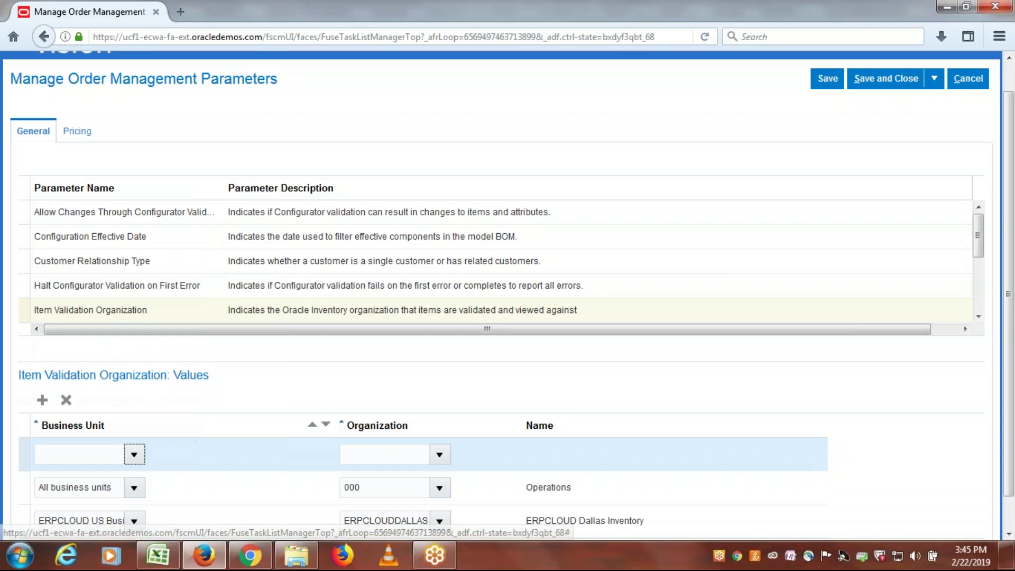
pyautogui.click(511, 279)
pyautogui.write('ERPTREE')
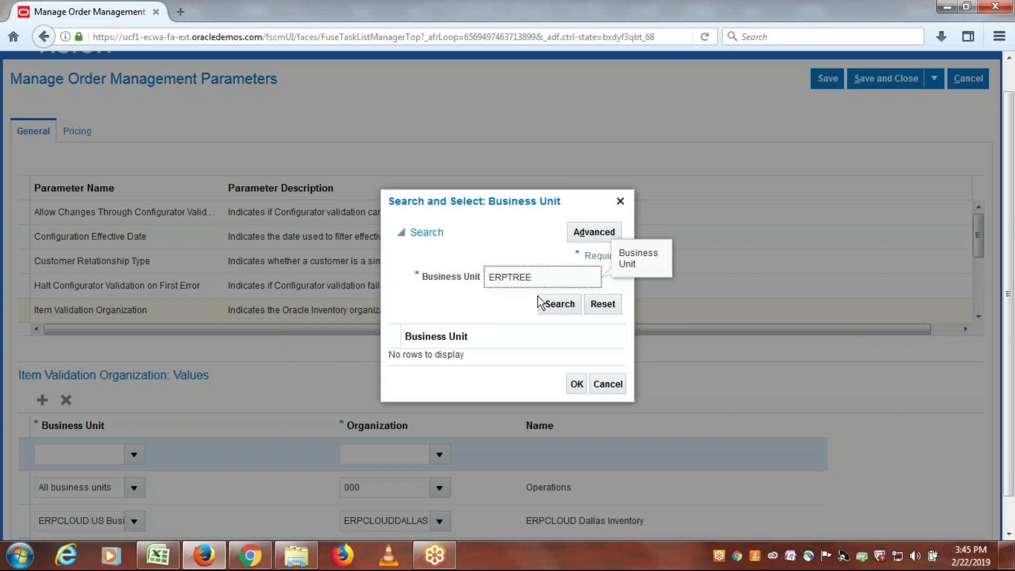
pyautogui.click(550, 302)
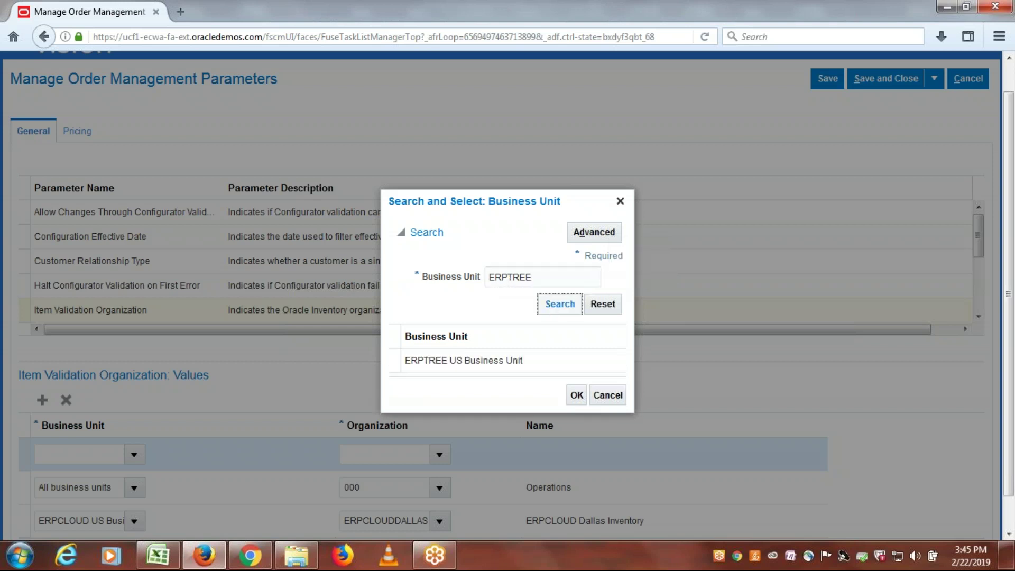
pyautogui.click(461, 354)
pyautogui.click(578, 391)
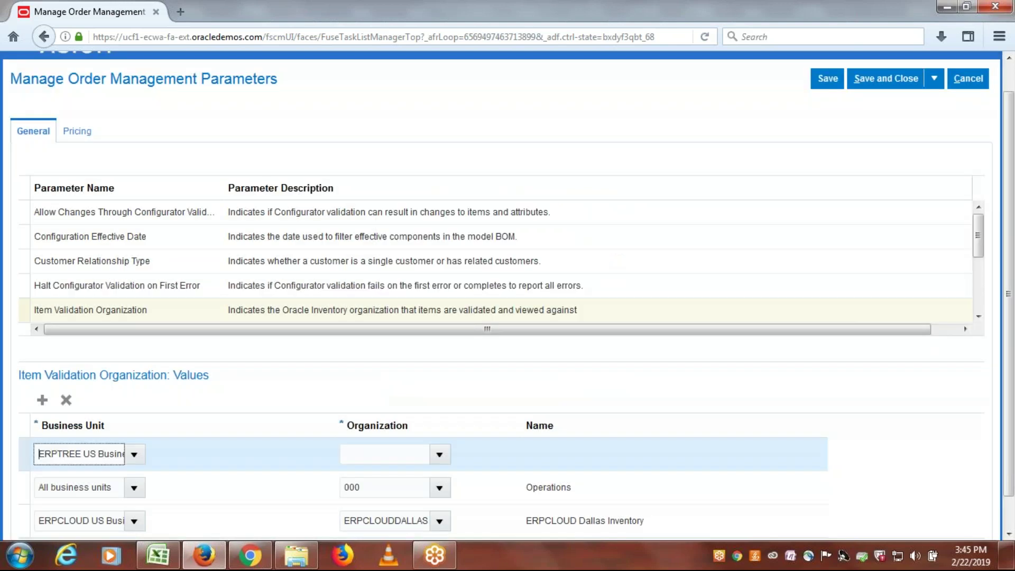
# Step: Search organizations for "ERPTREE", set the new row's organization to ERPTREEDALLAS, and save and close the Order Management parameters
pyautogui.click(443, 454)
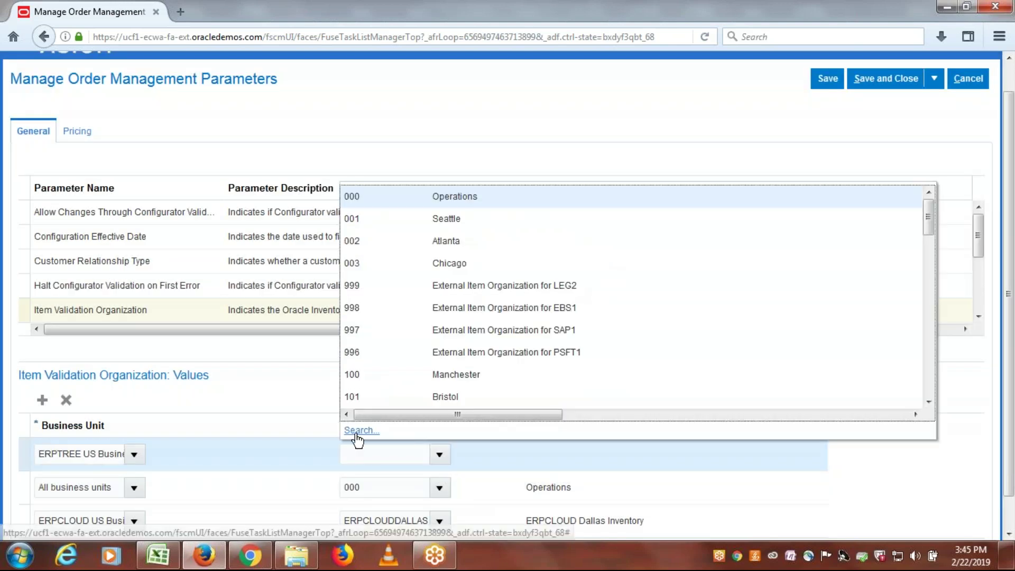
pyautogui.click(343, 430)
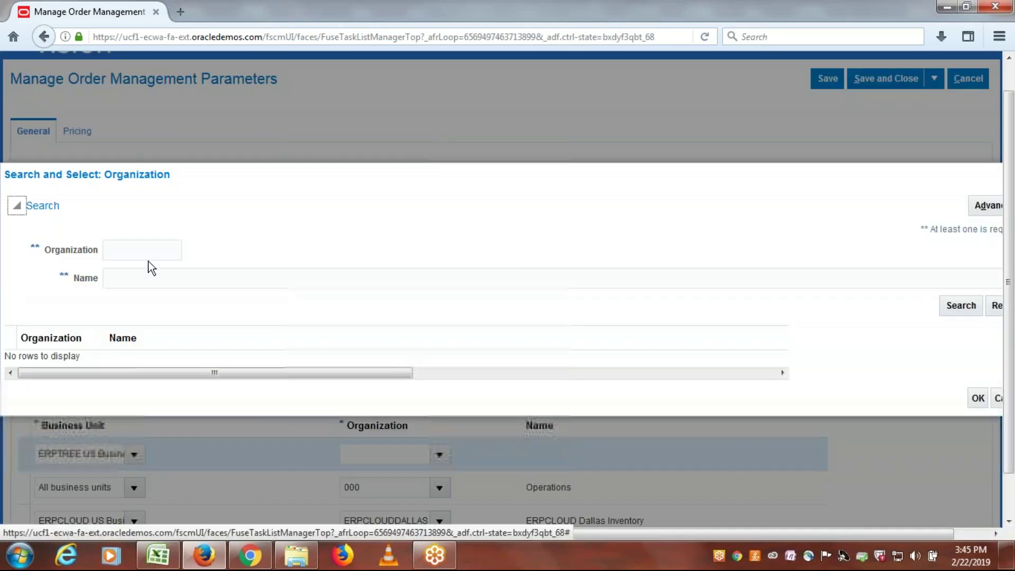
pyautogui.click(143, 251)
pyautogui.write('ERPTREE')
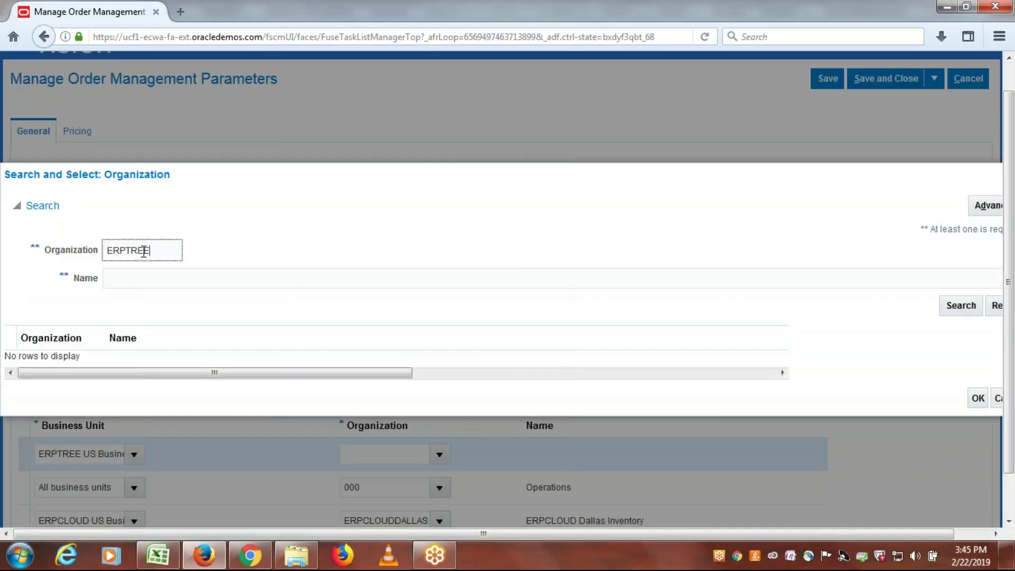
pyautogui.click(951, 306)
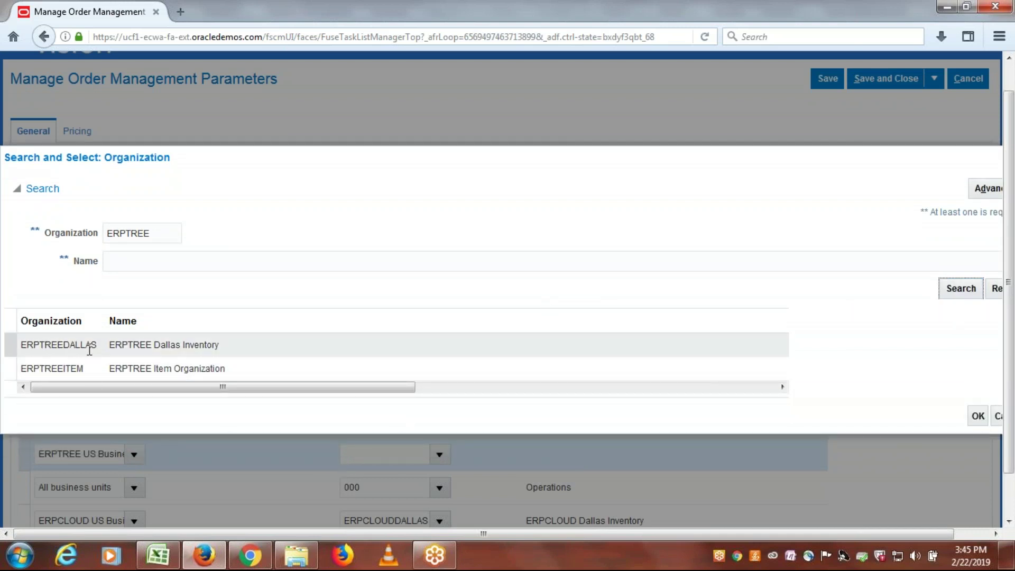
pyautogui.click(133, 344)
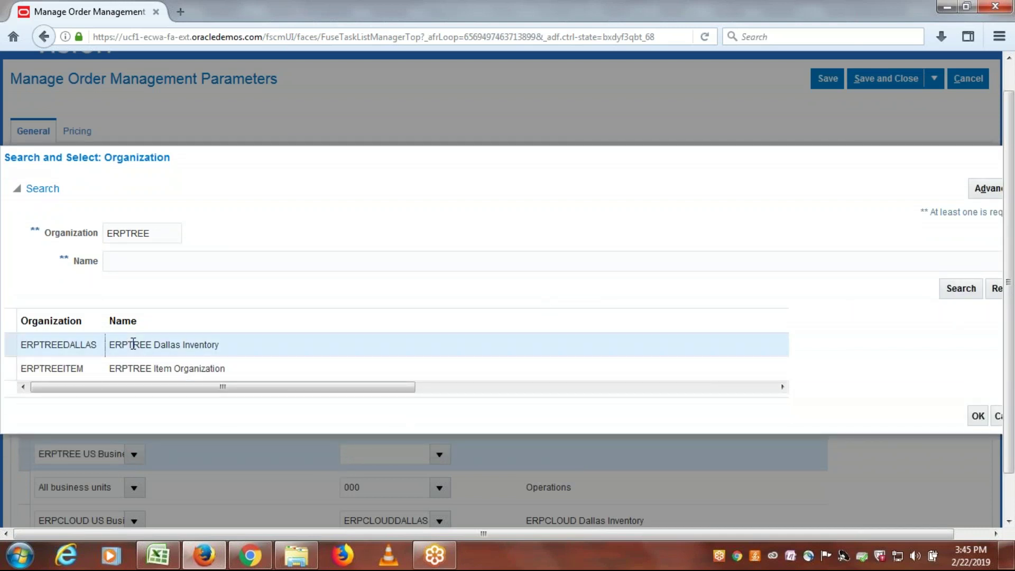
pyautogui.click(979, 416)
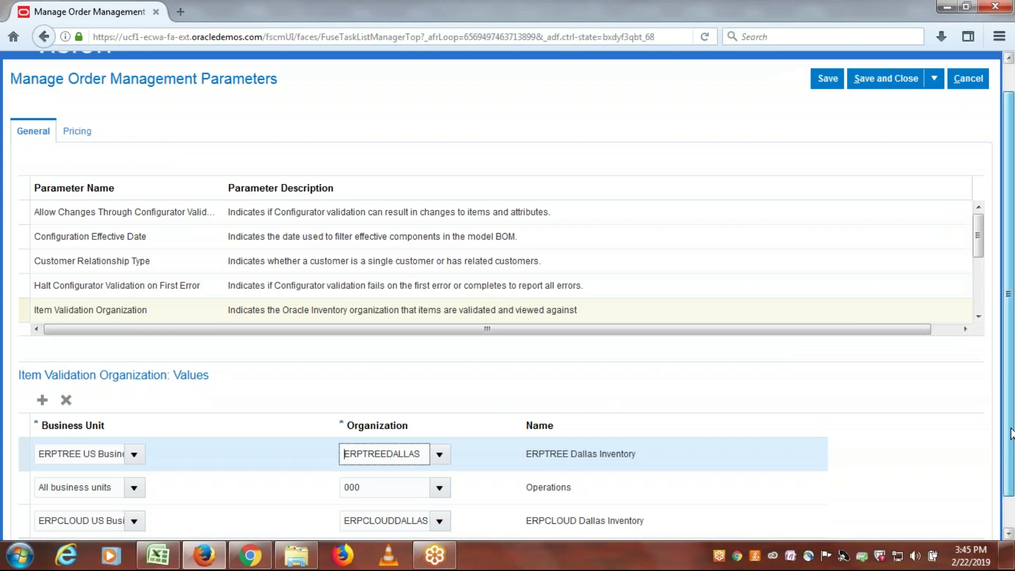
pyautogui.scroll(2, 979, 297)
pyautogui.click(886, 111)
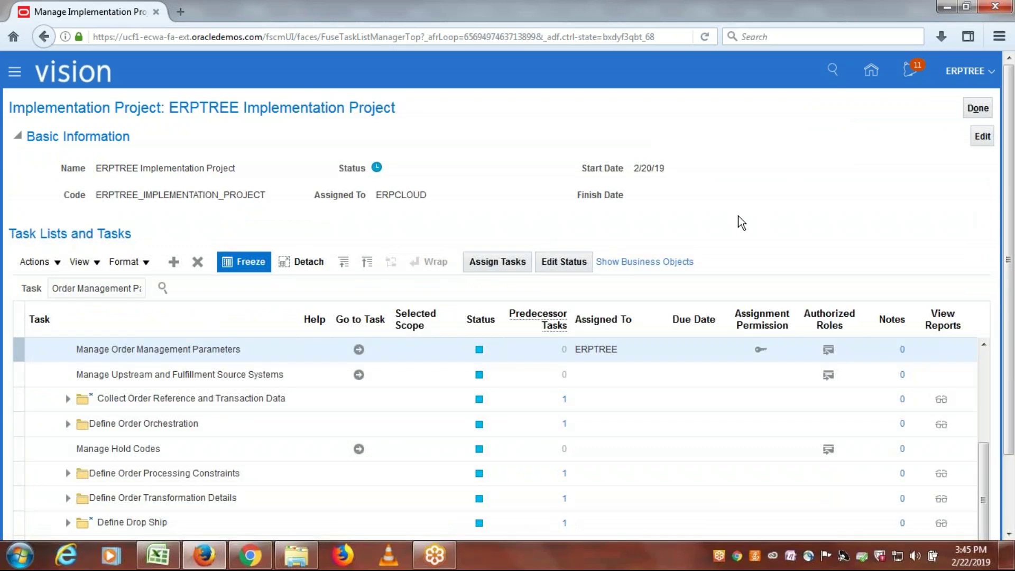
# Step: Switch to the Excel training workbook and copy the words "Release Sequence Rules" from the setup task in cell A4
pyautogui.hotkey('alt', 'Tab')
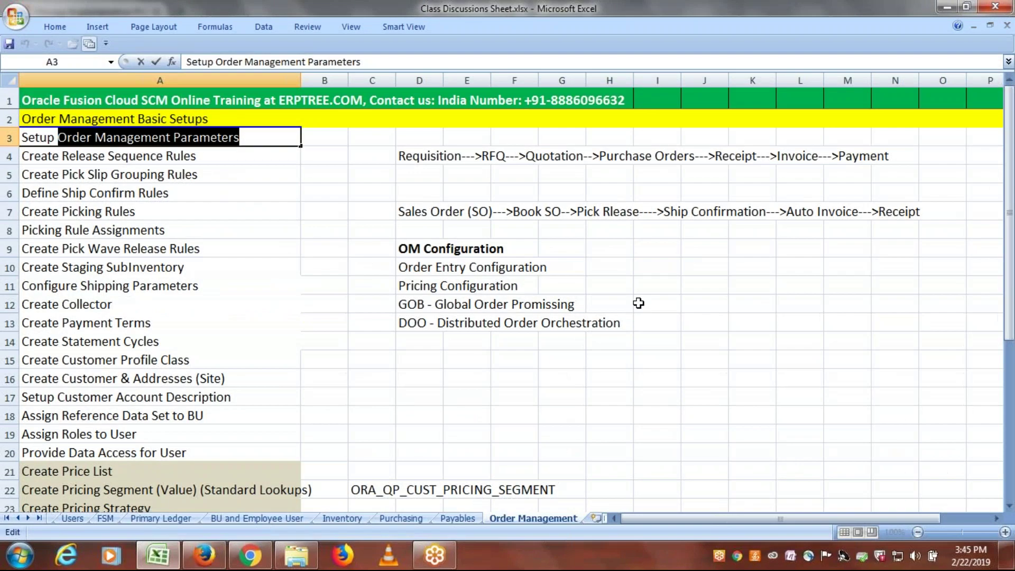
pyautogui.click(214, 153)
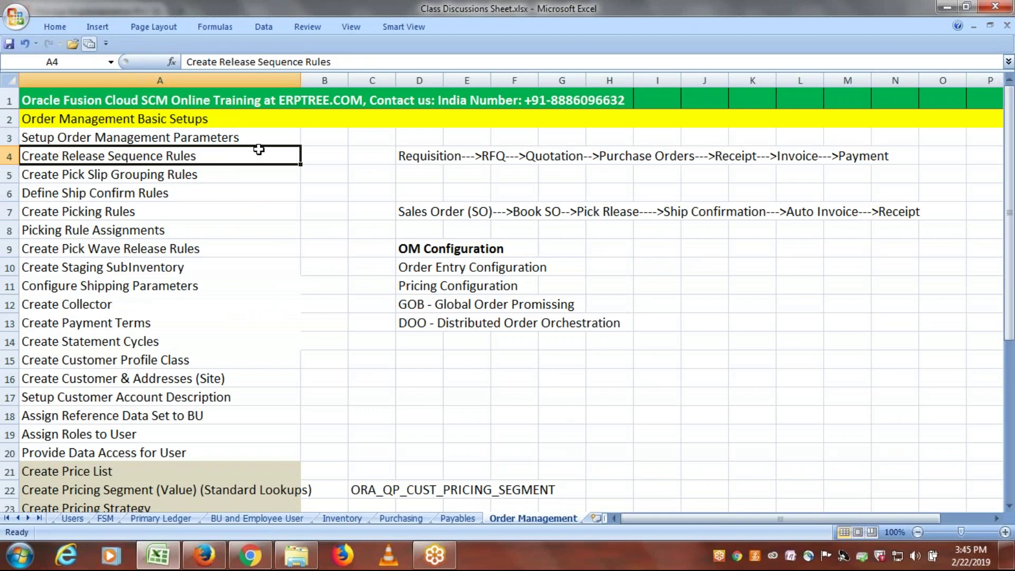
pyautogui.doubleClick(214, 157)
pyautogui.moveTo(196, 156); pyautogui.dragTo(63, 156)
pyautogui.hotkey('ctrl', 'c')
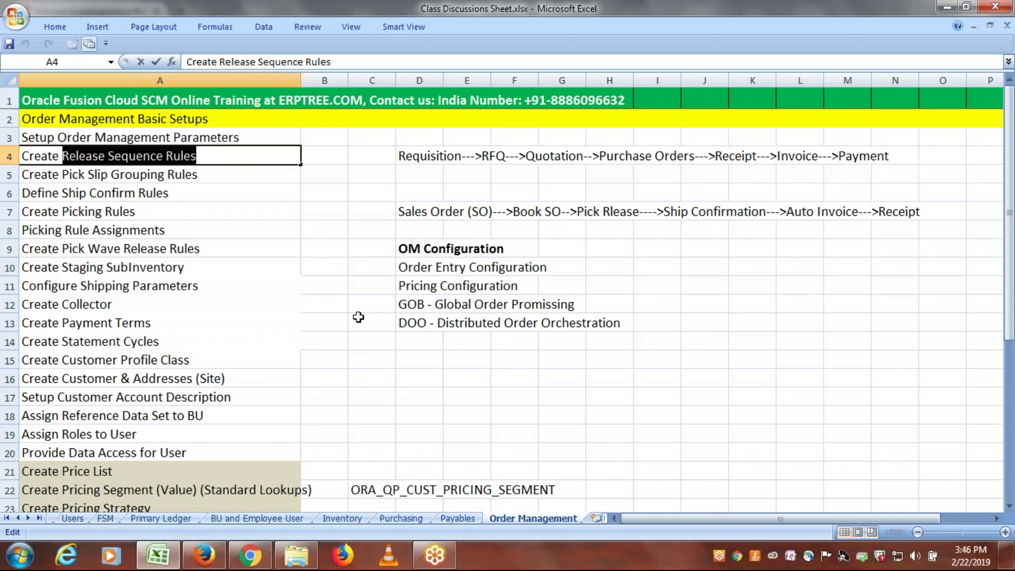
# Step: Switch to the implementation project in Firefox, search its tasks for "Release Sequence Rules", and open the Manage Release Sequence Rules task
pyautogui.hotkey('alt', 'Tab')
pyautogui.tripleClick(113, 292)
pyautogui.hotkey('ctrl', 'v')
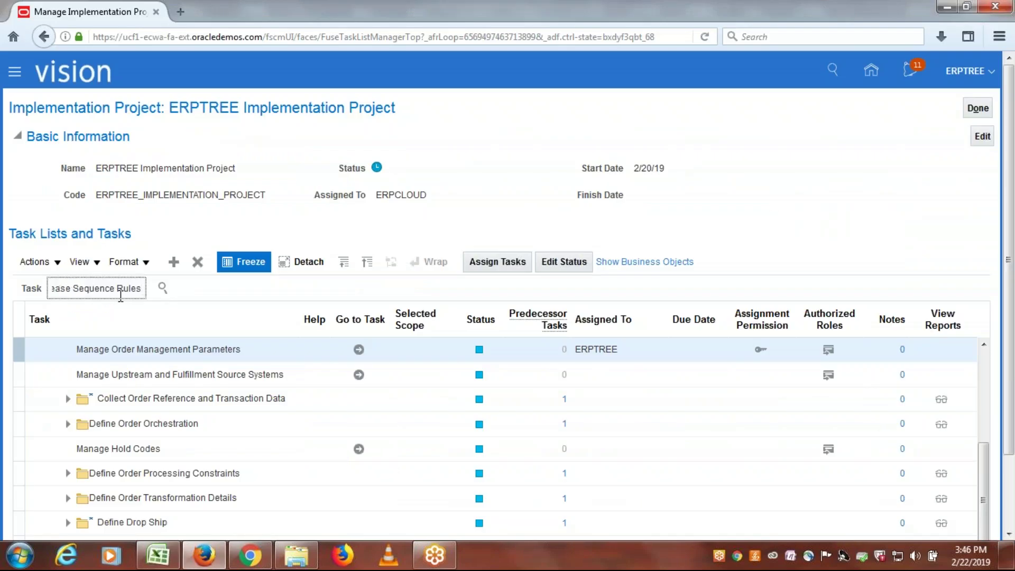
pyautogui.click(164, 289)
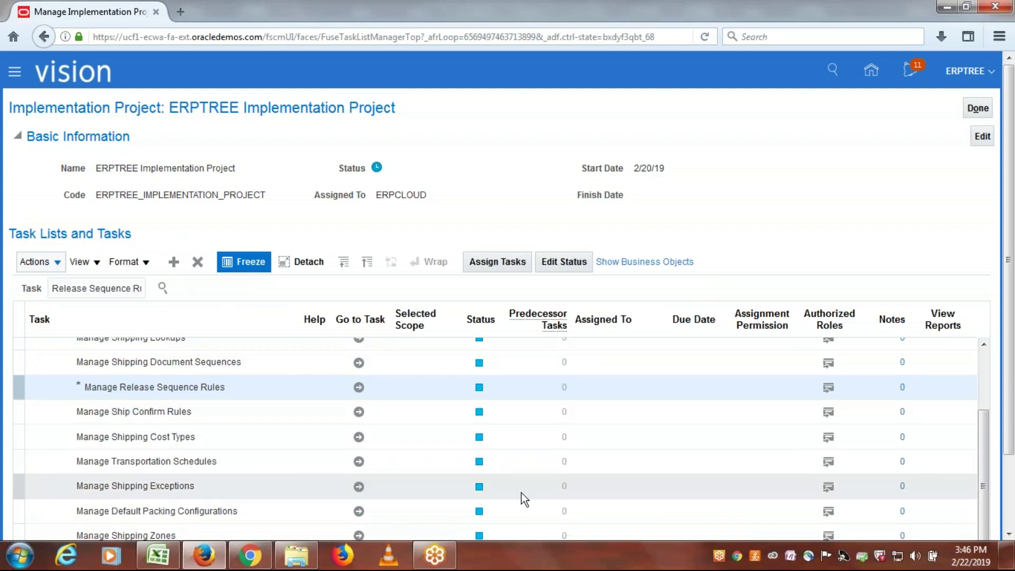
pyautogui.click(362, 389)
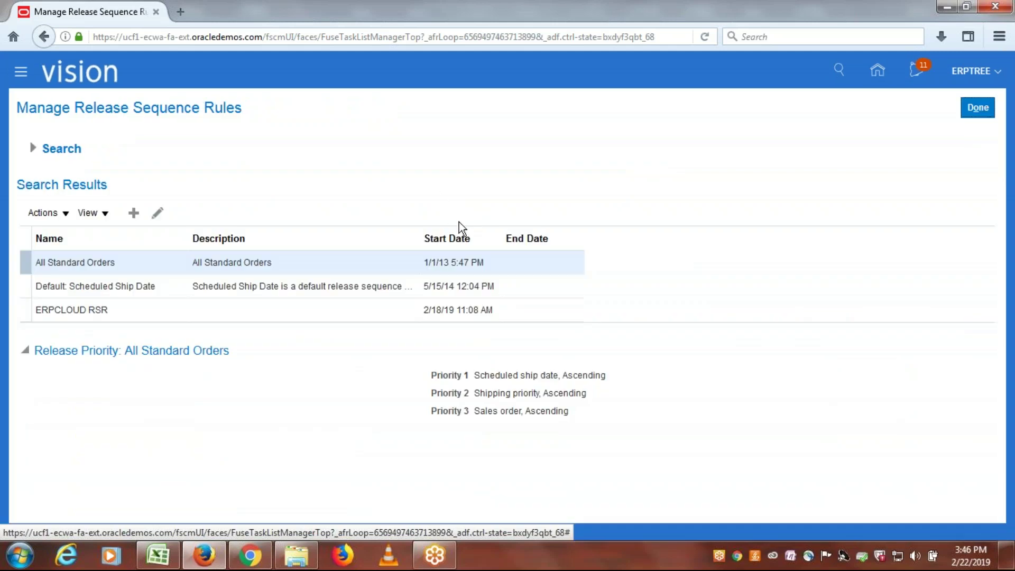
# Step: Create a new release sequence rule with "ERPTREE RSR" as both its name and description
pyautogui.click(134, 213)
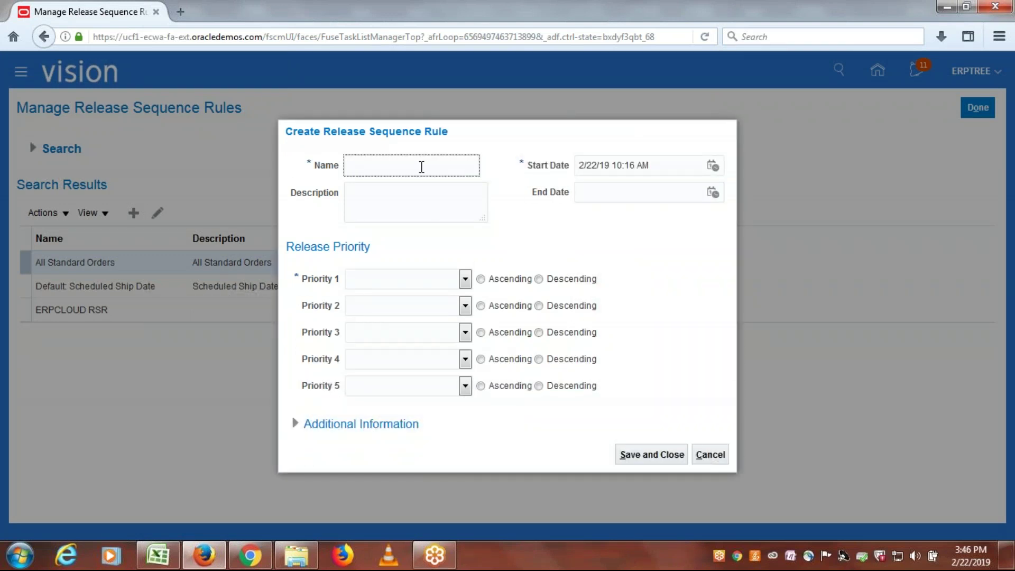
pyautogui.write('ERPTREE RSR')
pyautogui.hotkey('ctrl', 'a')
pyautogui.hotkey('ctrl', 'c')
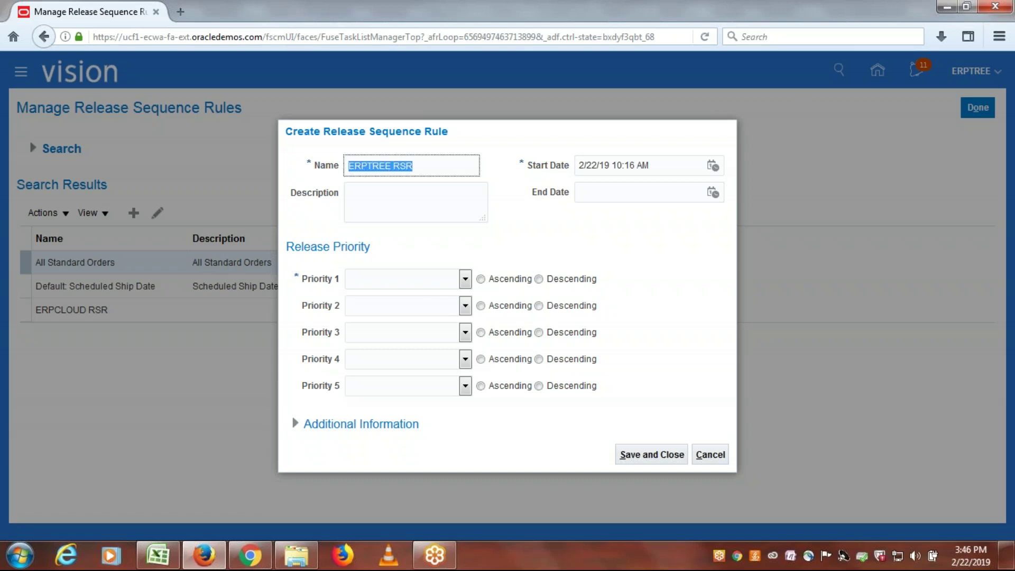
pyautogui.click(370, 204)
pyautogui.hotkey('ctrl', 'v')
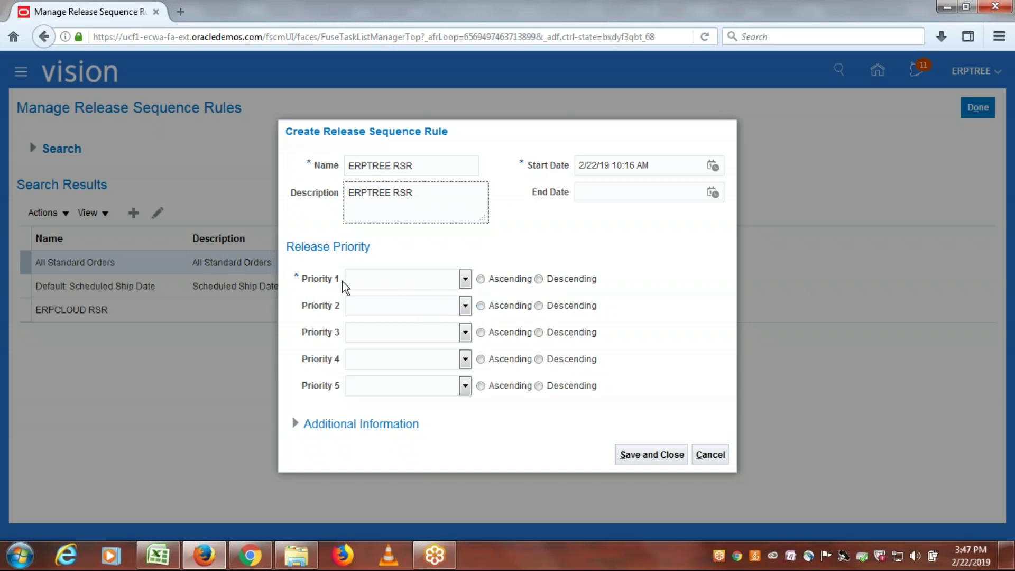
# Step: Set the rule's Priority 1 to Sales order, Ascending, then save and close it and finish the release sequence rules task
pyautogui.click(465, 283)
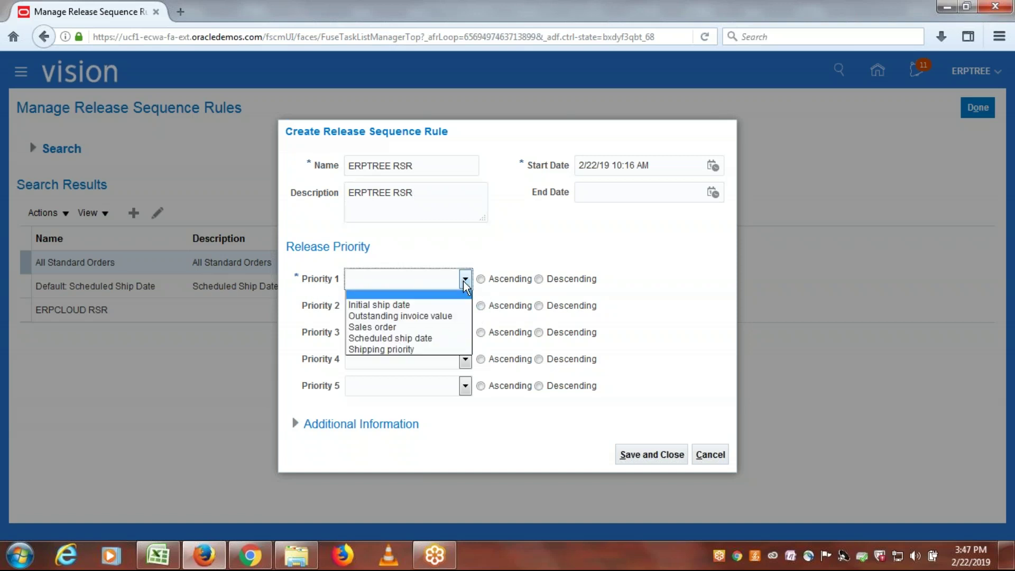
pyautogui.click(411, 333)
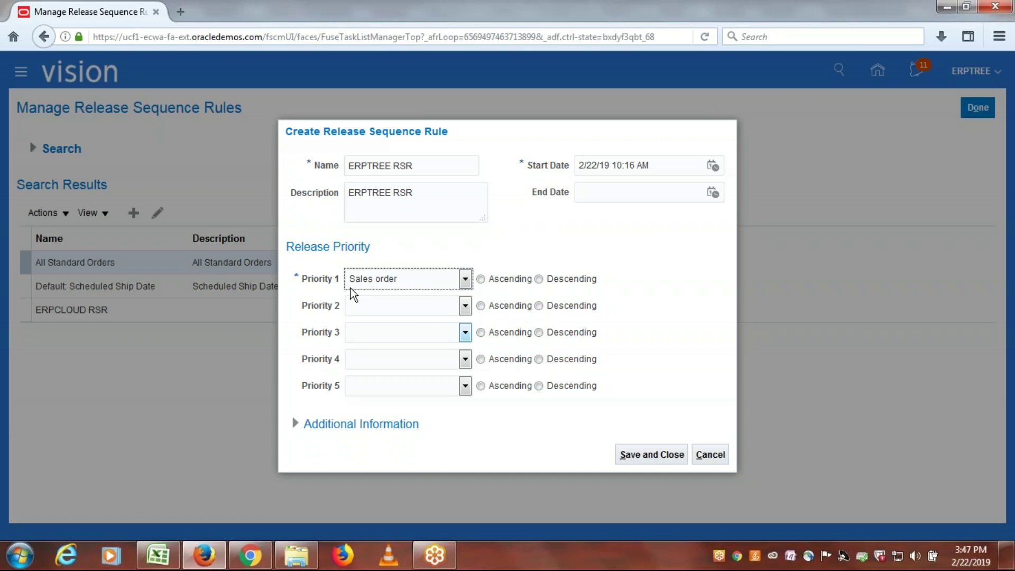
pyautogui.click(481, 278)
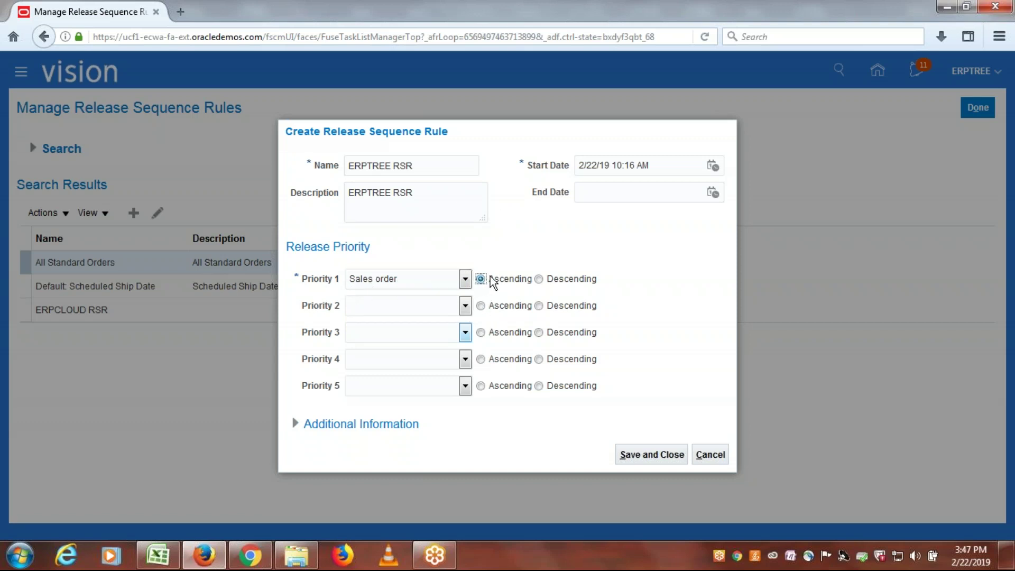
pyautogui.click(465, 305)
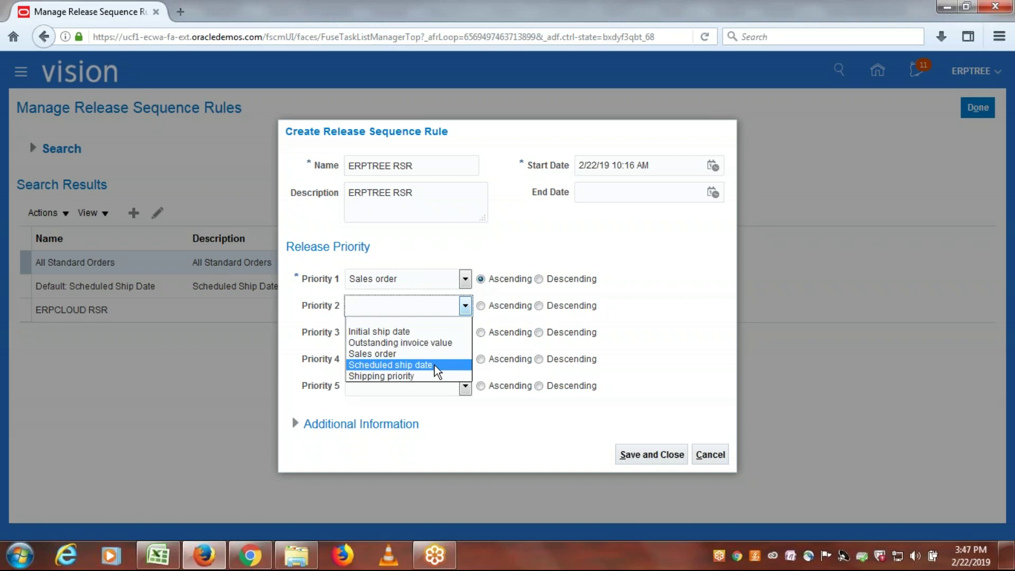
pyautogui.click(515, 244)
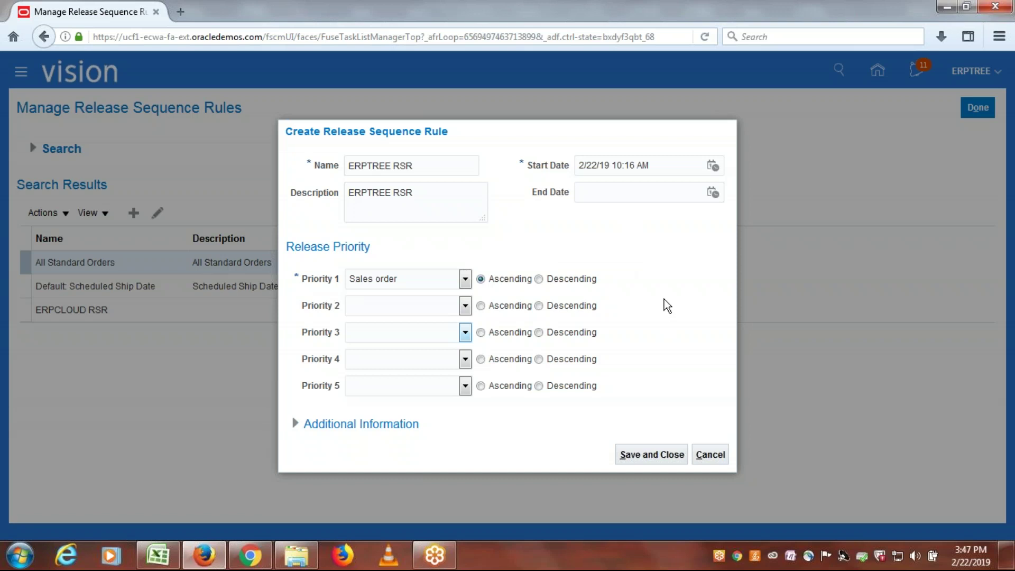
pyautogui.click(656, 458)
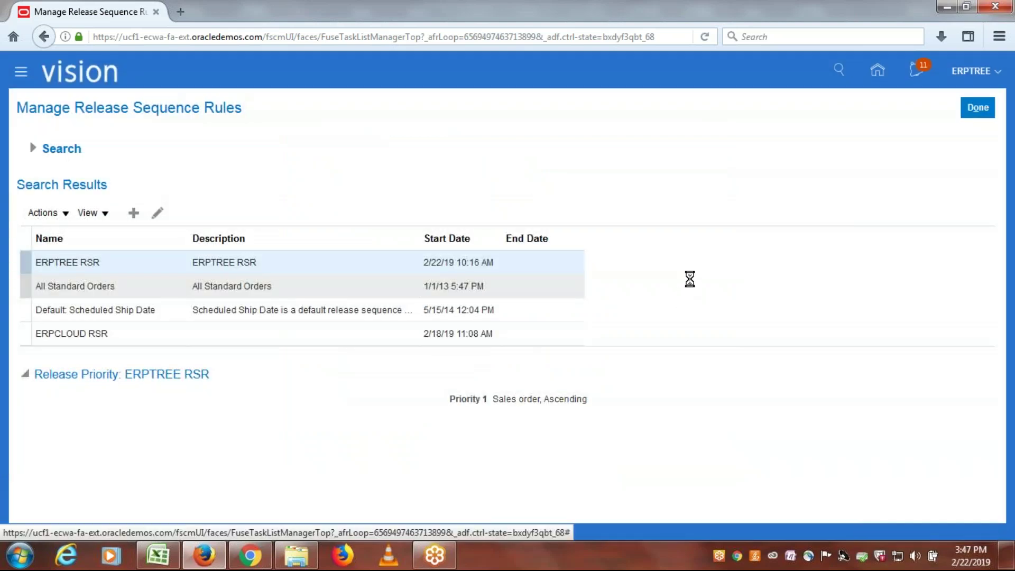
pyautogui.click(977, 108)
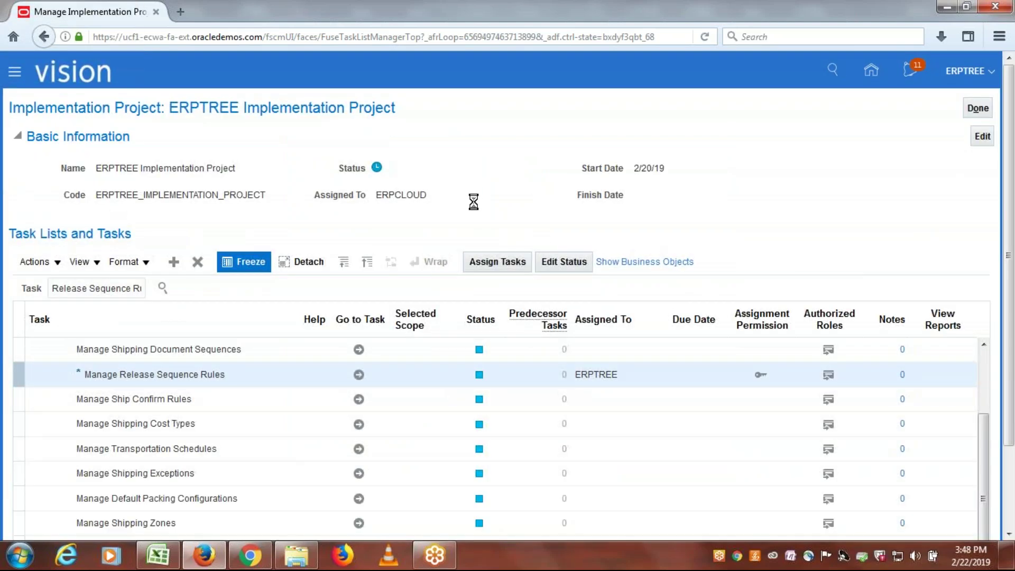
# Step: Switch to the Excel workbook and copy the words "Pick Slip Grouping Rules" from the setup task in cell A5
pyautogui.click(157, 555)
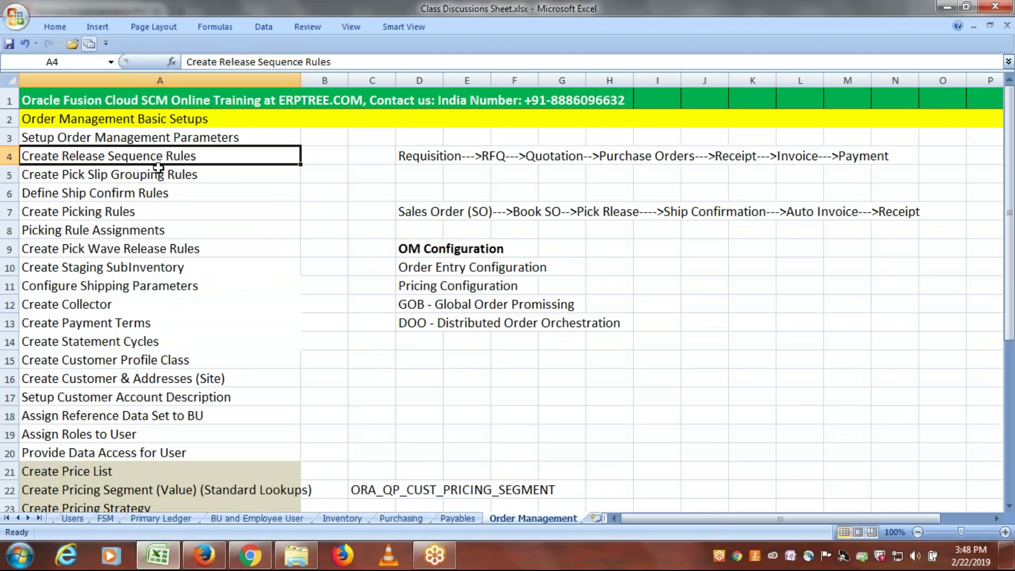
pyautogui.doubleClick(197, 175)
pyautogui.moveTo(197, 176); pyautogui.dragTo(63, 178)
pyautogui.hotkey('ctrl', 'c')
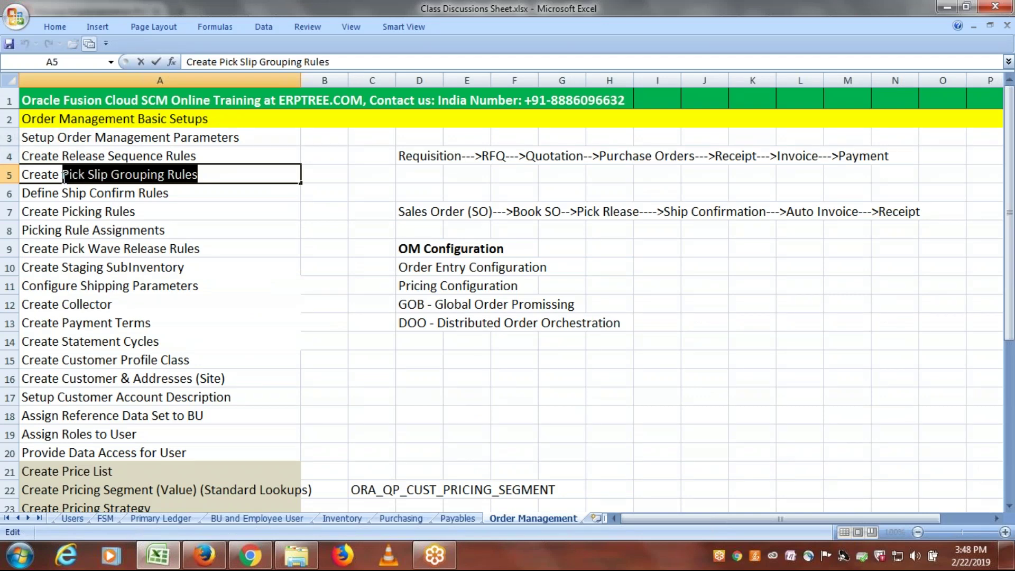
# Step: Switch to Firefox, search the project tasks for "Pick Slip Grouping Rules", and locate Manage Pick Slip Grouping Rules in the task hierarchy
pyautogui.hotkey('alt', 'Tab')
pyautogui.tripleClick(127, 291)
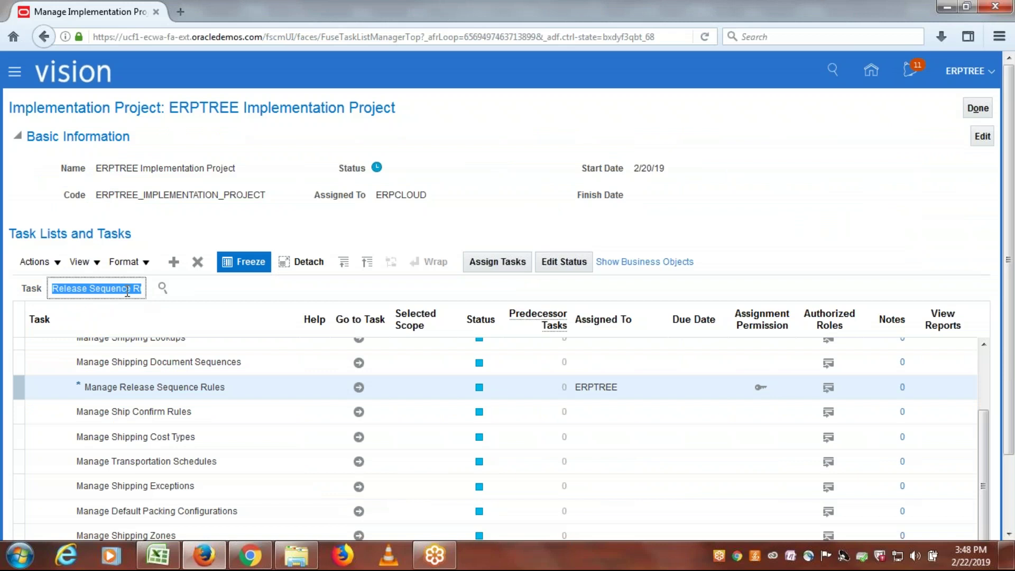
pyautogui.hotkey('ctrl', 'v')
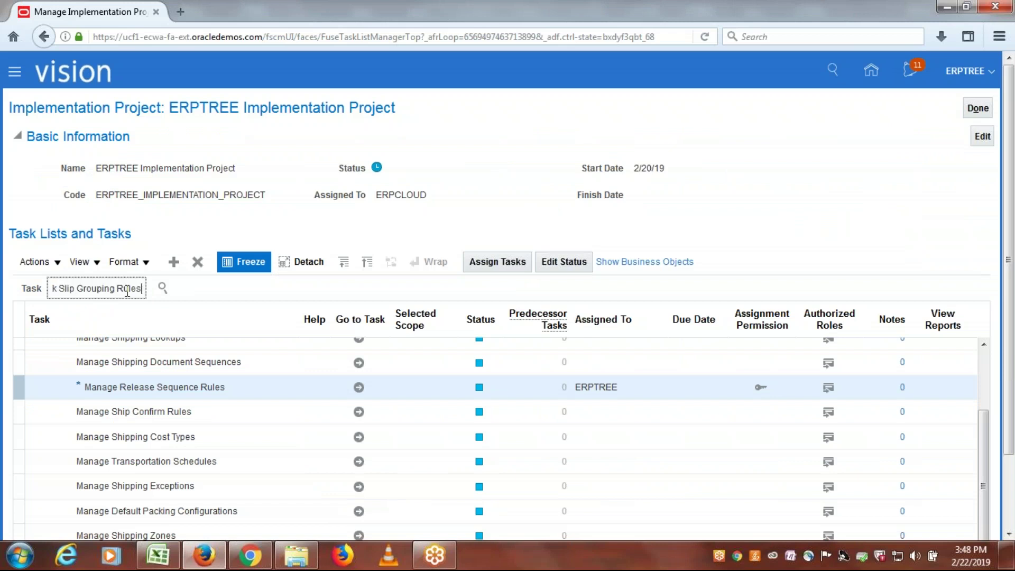
pyautogui.click(163, 288)
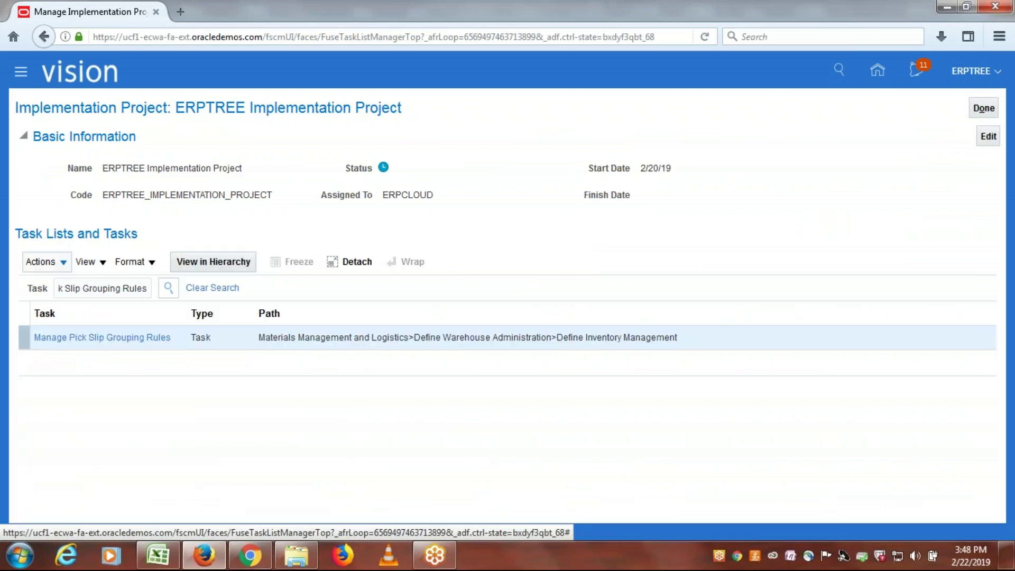
pyautogui.click(86, 338)
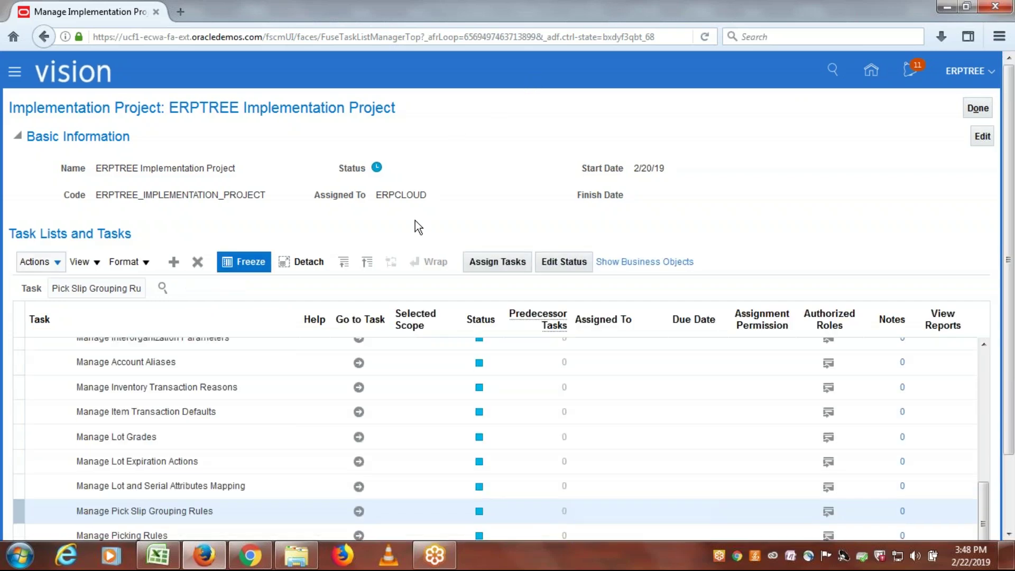
pyautogui.hotkey('alt', 'Tab')
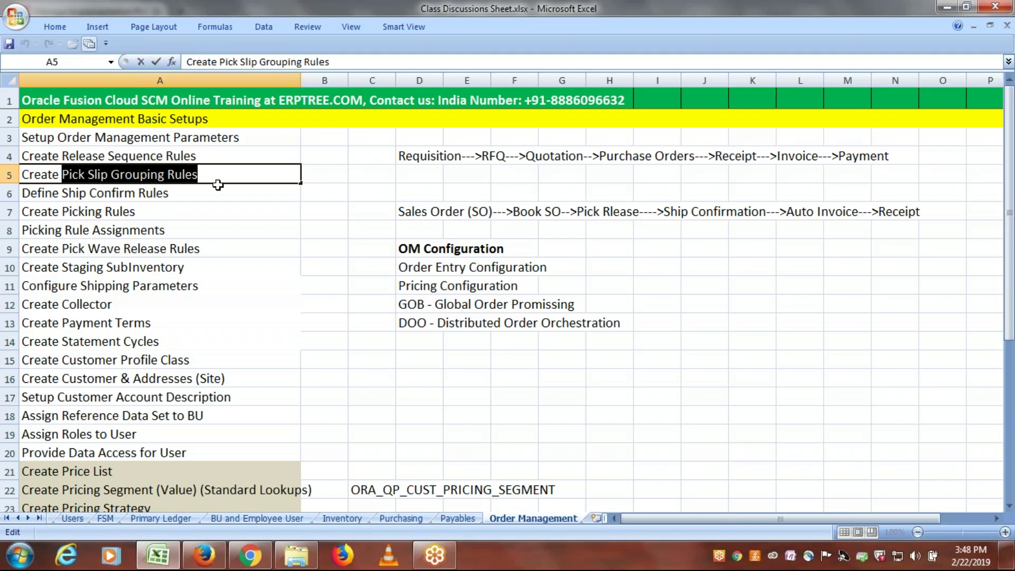
pyautogui.moveTo(213, 179); pyautogui.dragTo(62, 180)
pyautogui.hotkey('alt', 'Tab')
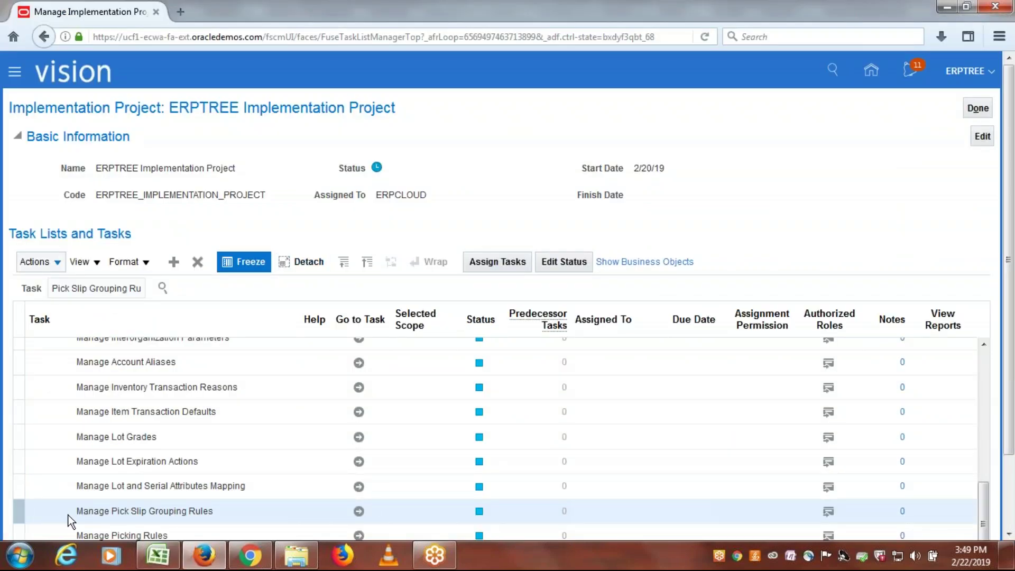
# Step: Open the Manage Pick Slip Grouping Rules task and create a new rule named "ERPTREE PSGR"
pyautogui.click(359, 511)
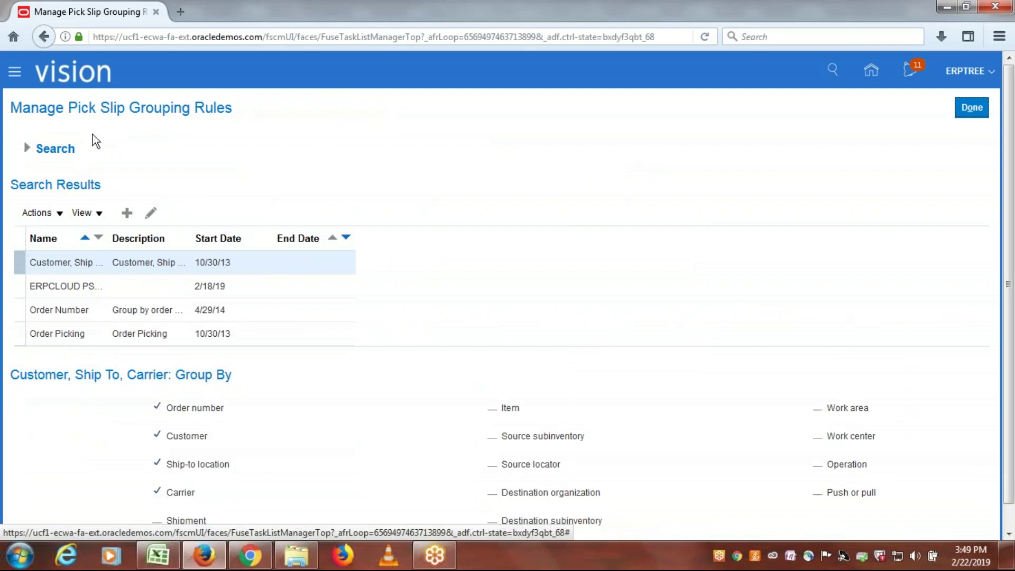
pyautogui.click(127, 214)
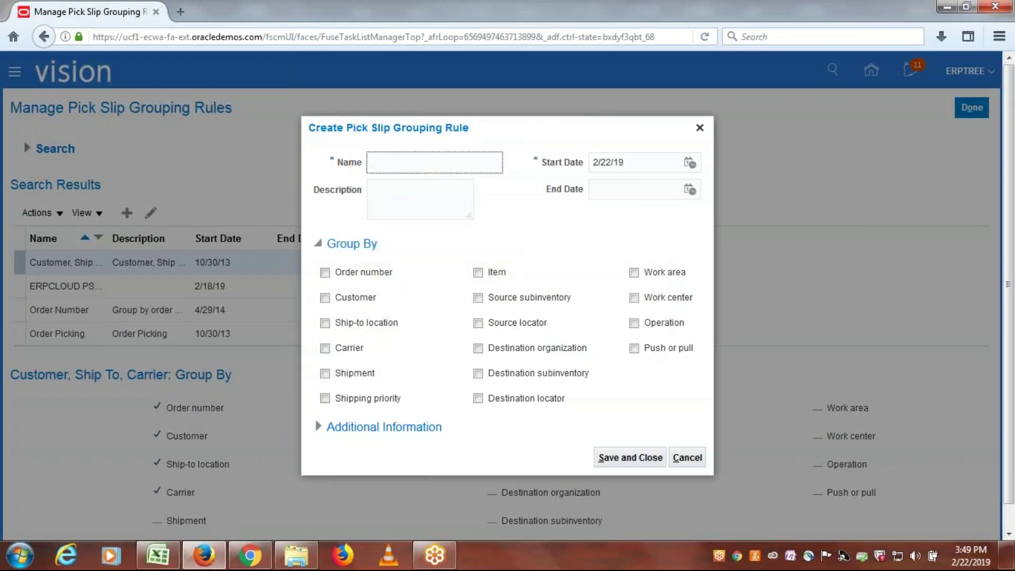
pyautogui.write('ERPTREE PSGR')
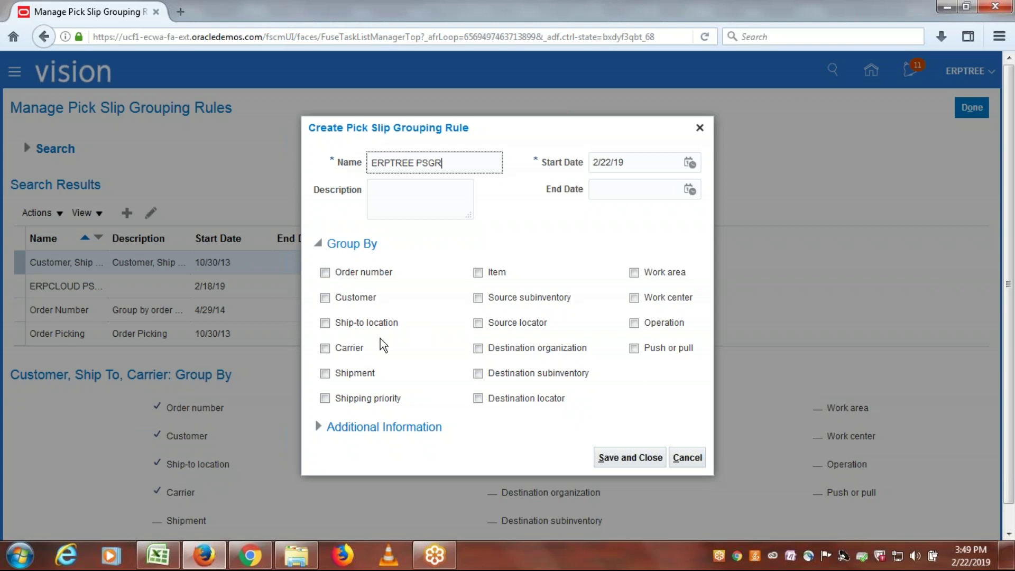
# Step: Group the pick slip rule by Order number and Customer, then save and close it and finish the pick slip grouping task
pyautogui.click(325, 273)
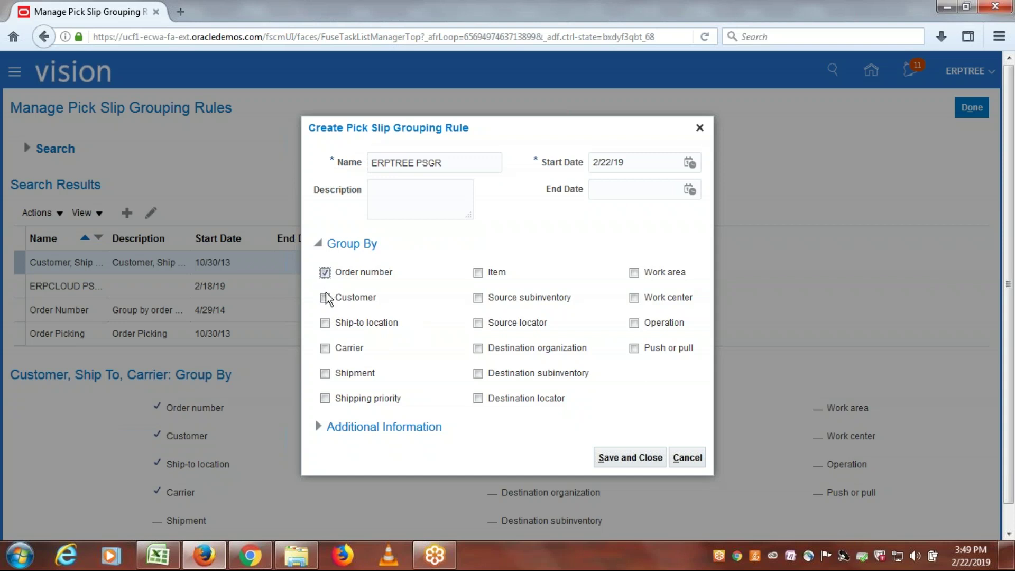
pyautogui.click(325, 298)
pyautogui.click(325, 273)
pyautogui.click(324, 297)
pyautogui.click(325, 272)
pyautogui.click(324, 297)
pyautogui.click(617, 459)
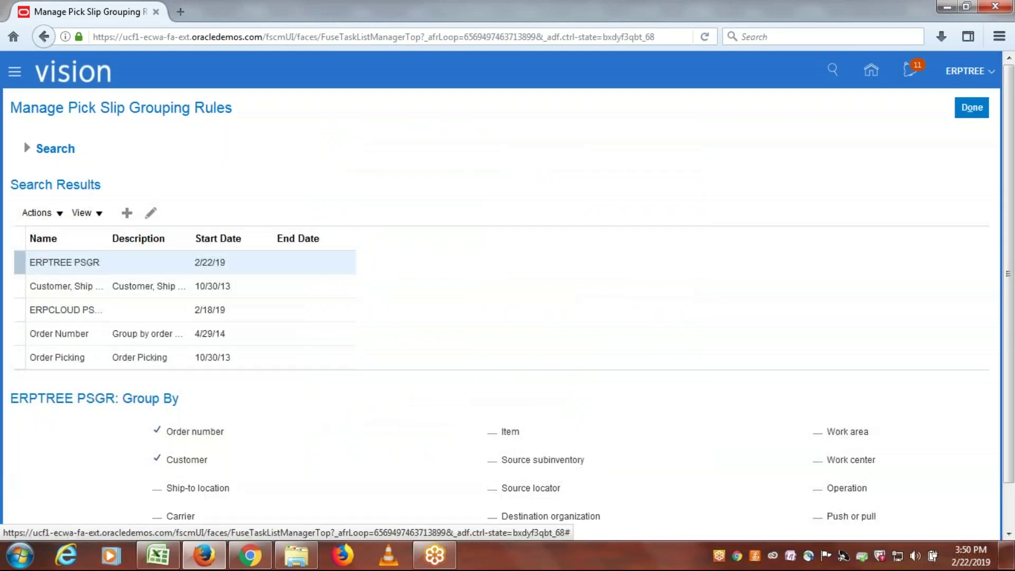
pyautogui.click(971, 107)
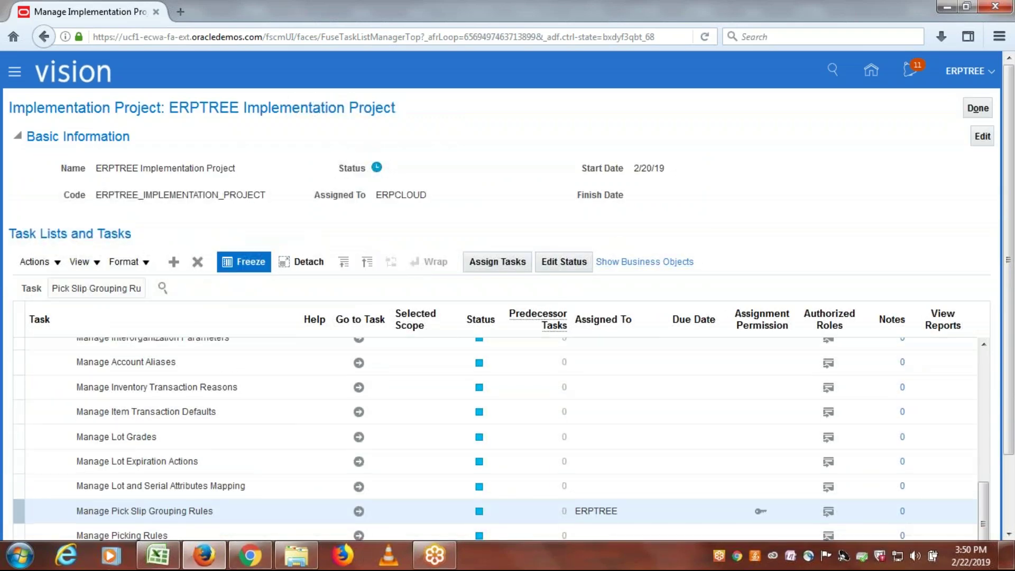
# Step: Switch to the Excel workbook and copy the words "Ship Confirm Rules" from the setup task in cell A6
pyautogui.click(157, 554)
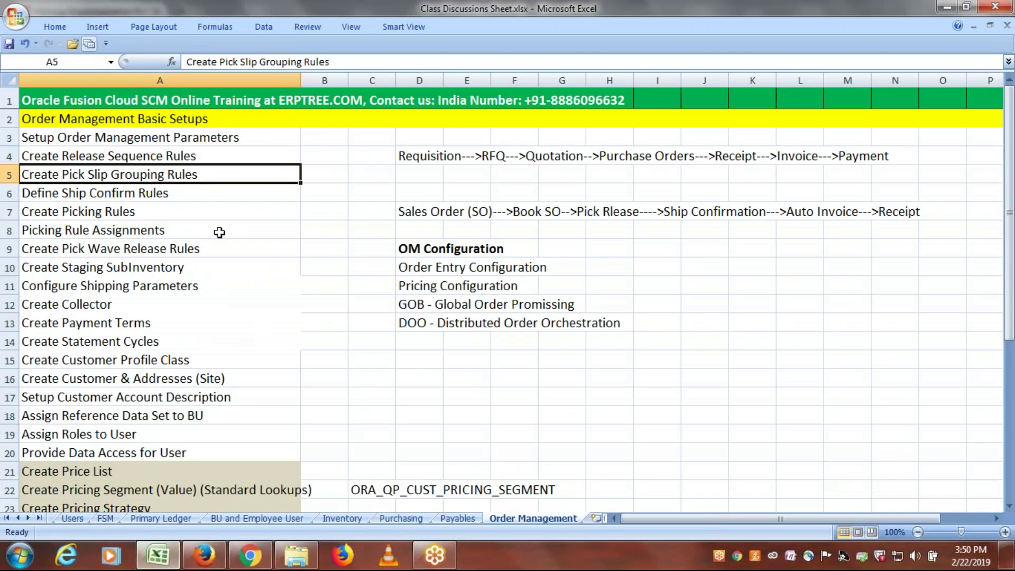
pyautogui.doubleClick(182, 193)
pyautogui.moveTo(182, 192); pyautogui.dragTo(61, 191)
pyautogui.hotkey('ctrl', 'c')
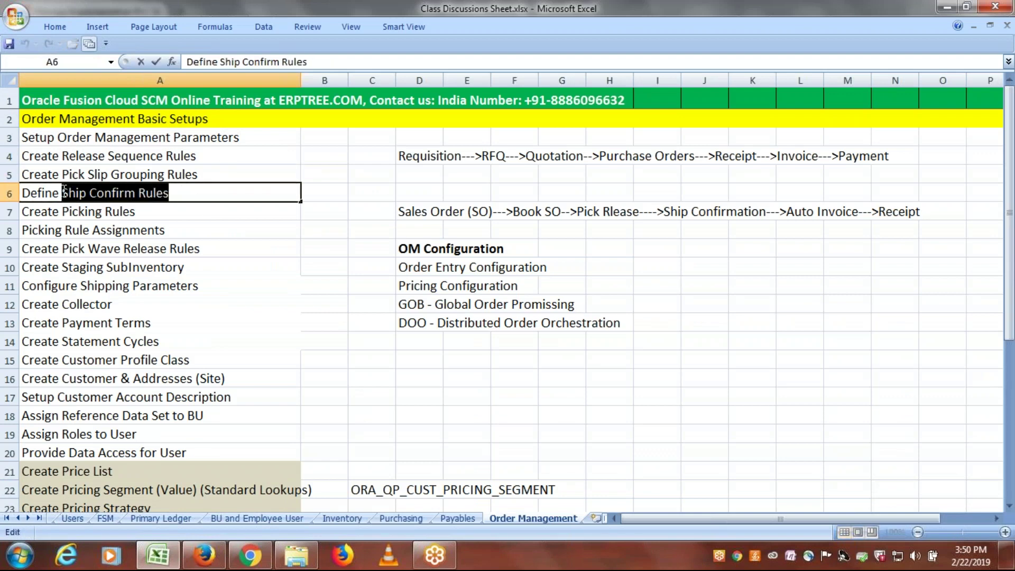
# Step: Switch to Firefox, search the project tasks for "Ship Confirm Rules", and locate Manage Ship Confirm Rules in the task hierarchy
pyautogui.hotkey('alt', 'Tab')
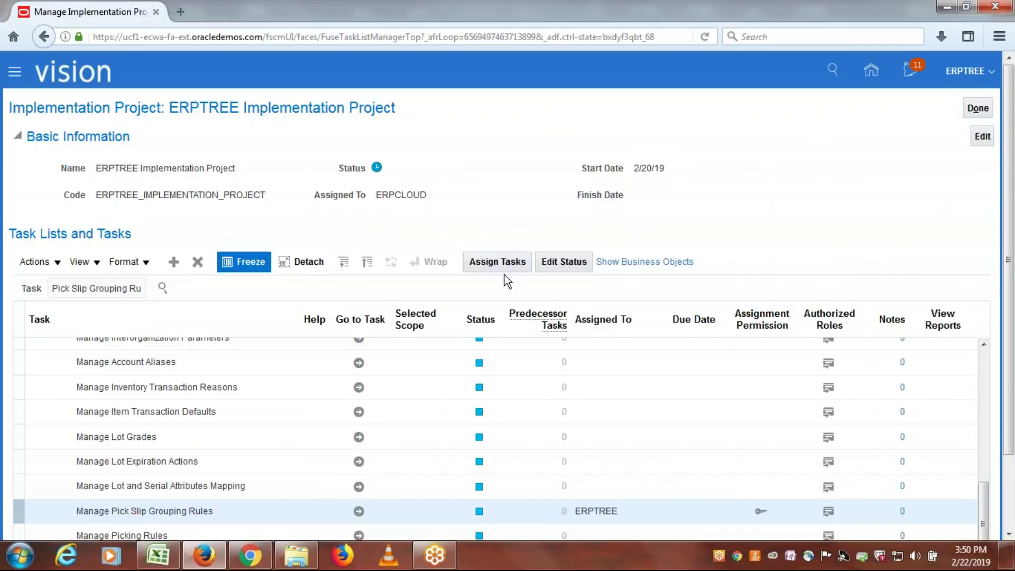
pyautogui.tripleClick(112, 280)
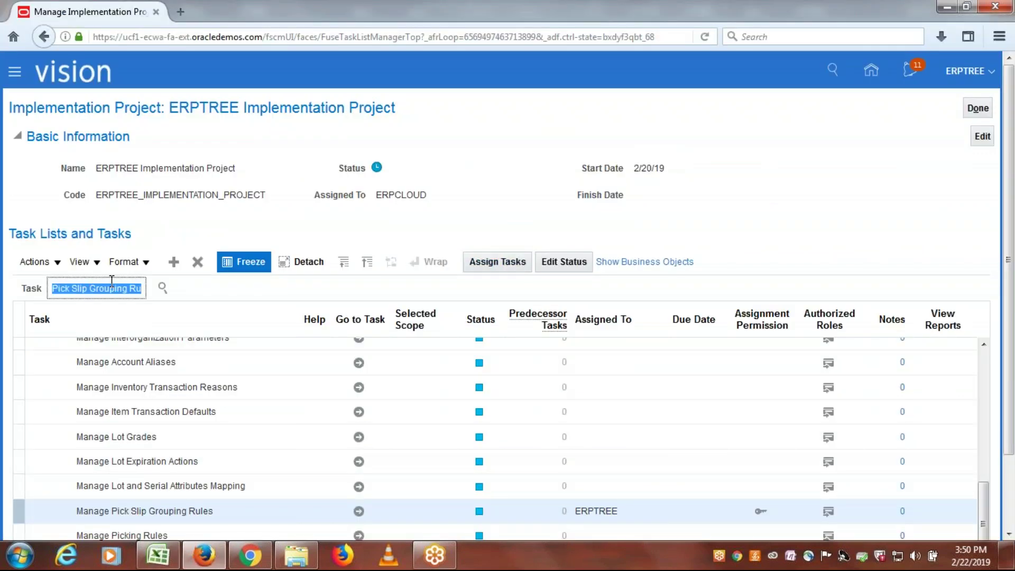
pyautogui.hotkey('ctrl', 'v')
pyautogui.click(162, 287)
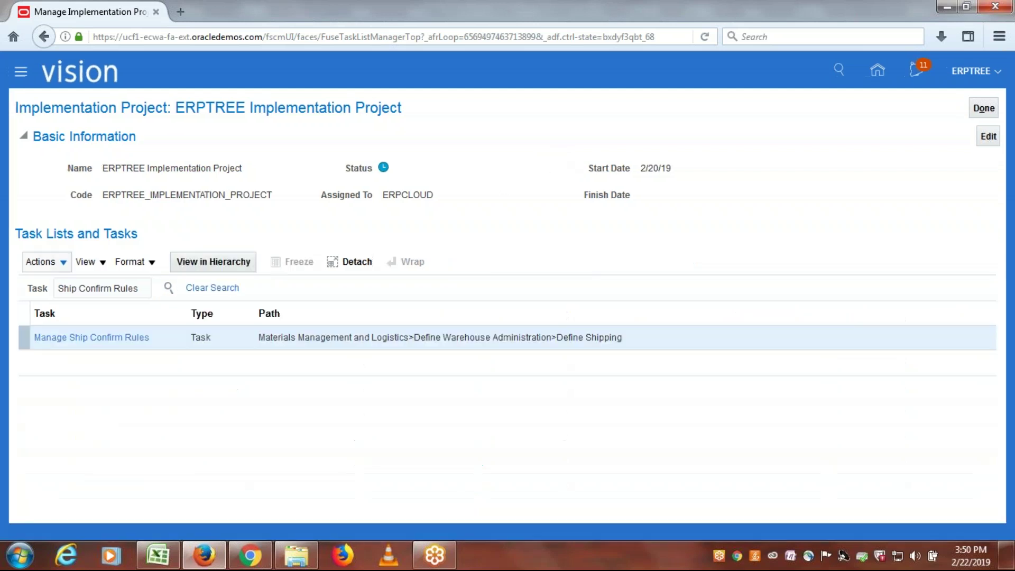
pyautogui.click(91, 339)
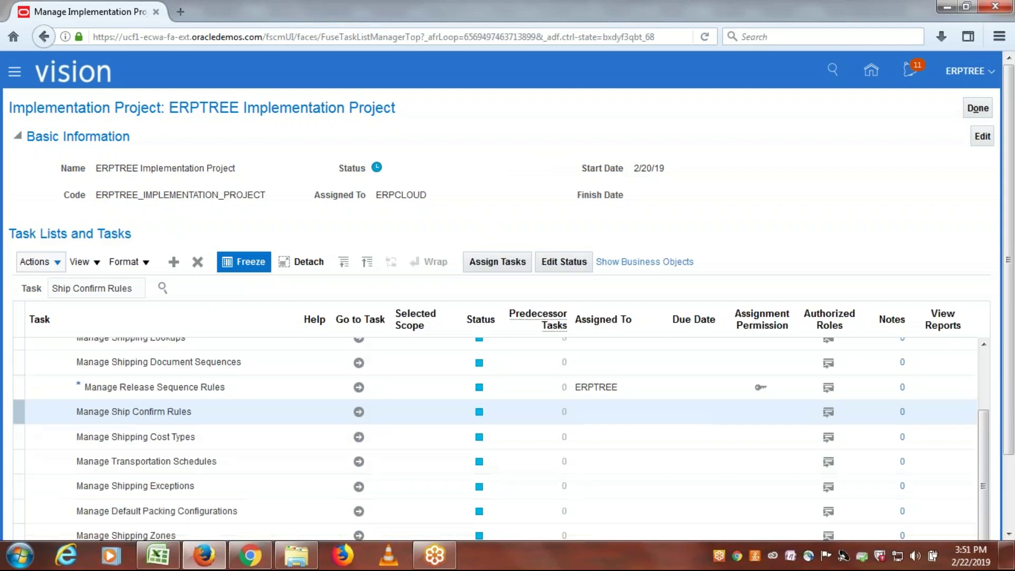
# Step: Open the Manage Ship Confirm Rules task and create a new rule named "ERPTREE SCR"
pyautogui.click(359, 411)
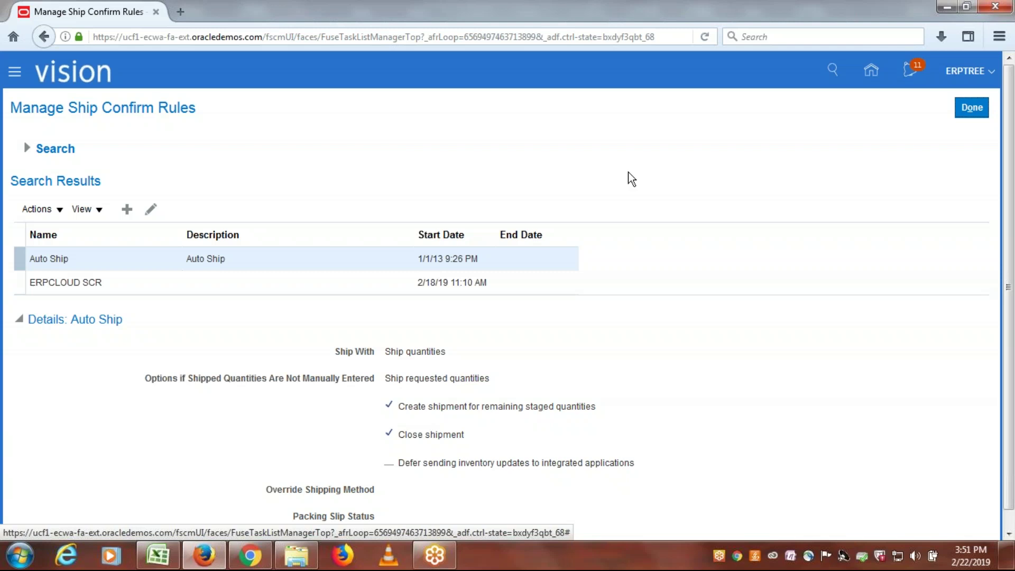
pyautogui.click(126, 210)
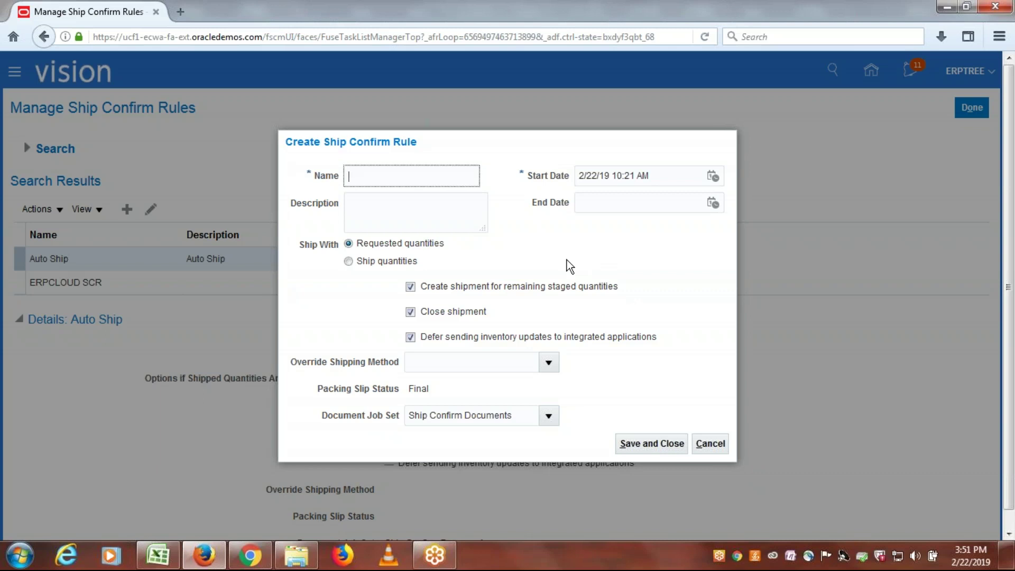
pyautogui.write('ERPTREE SCR')
pyautogui.press('Tab')
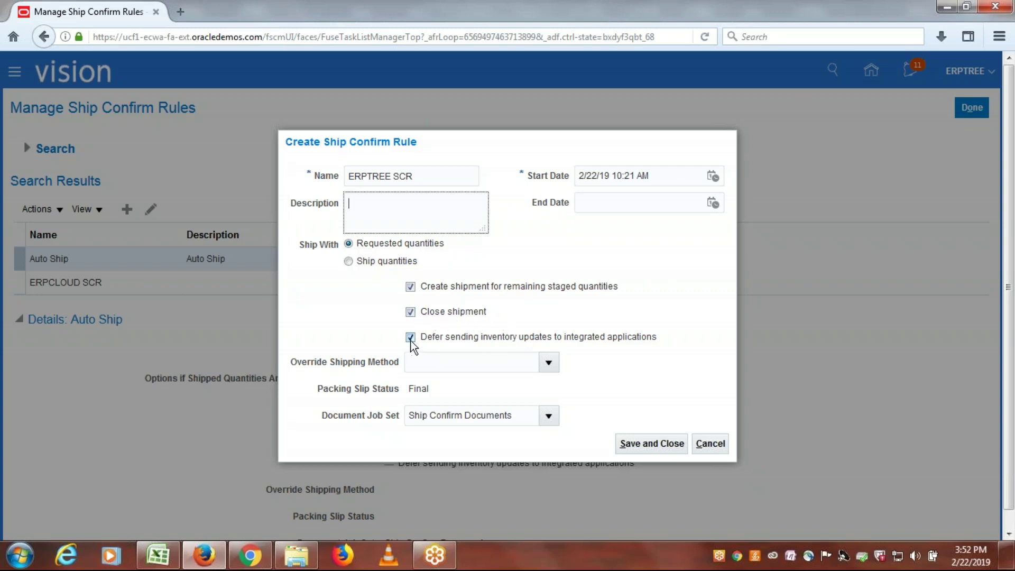
# Step: Turn off deferring inventory updates to integrated applications, save and close the ship confirm rule, and finish the task
pyautogui.moveTo(411, 343)
pyautogui.click(410, 338)
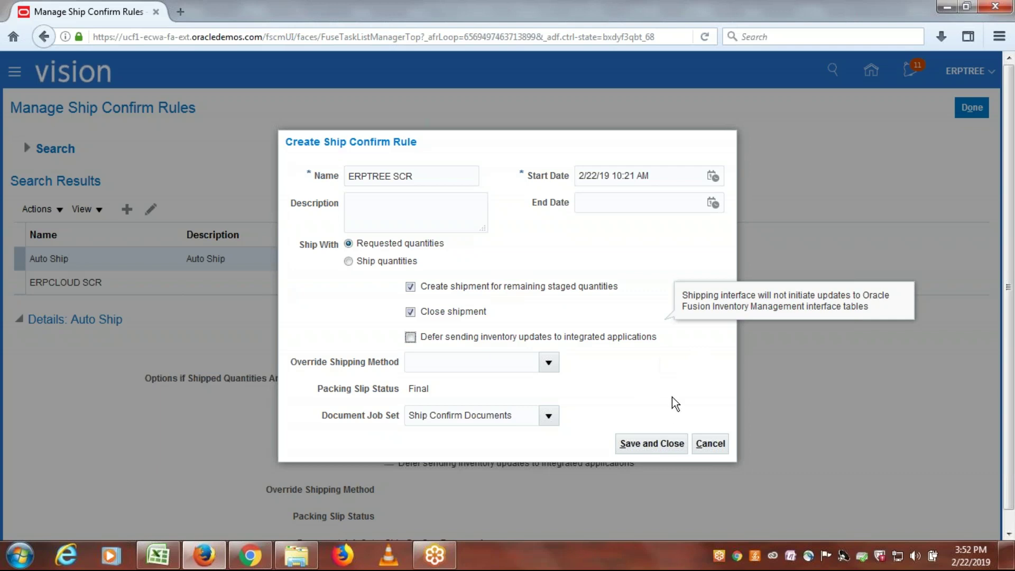
pyautogui.click(647, 447)
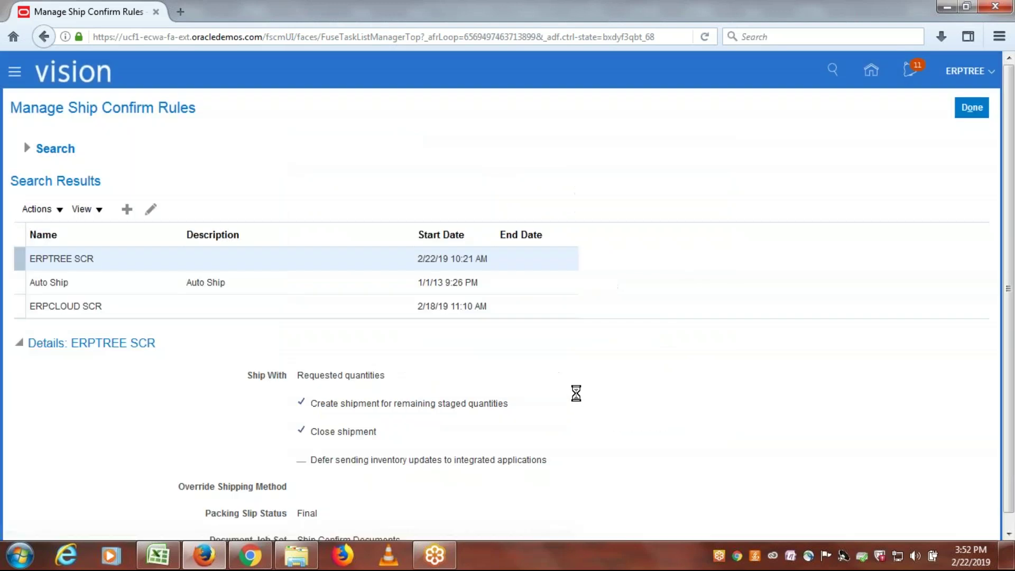
pyautogui.click(970, 108)
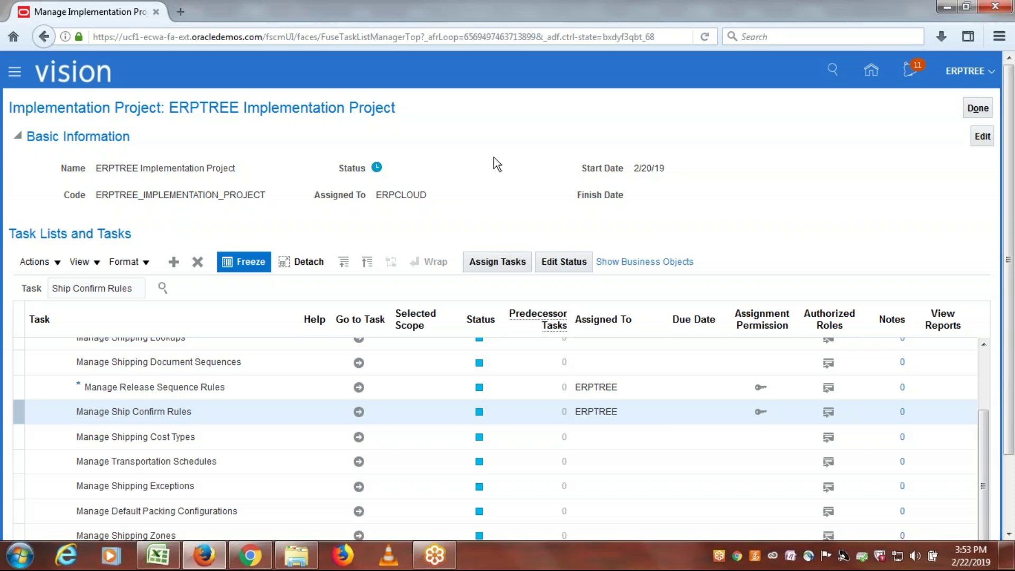
# Step: Switch to the Excel workbook and copy the words "Picking Rules" from the setup task in cell A7
pyautogui.hotkey('alt', 'Tab')
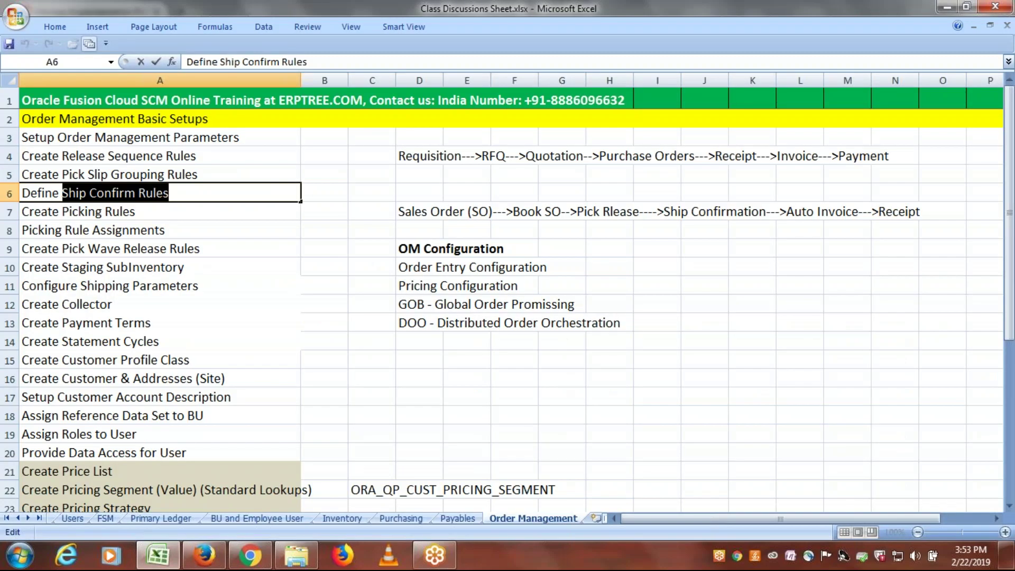
pyautogui.click(140, 211)
pyautogui.doubleClick(136, 211)
pyautogui.moveTo(136, 211); pyautogui.dragTo(63, 211)
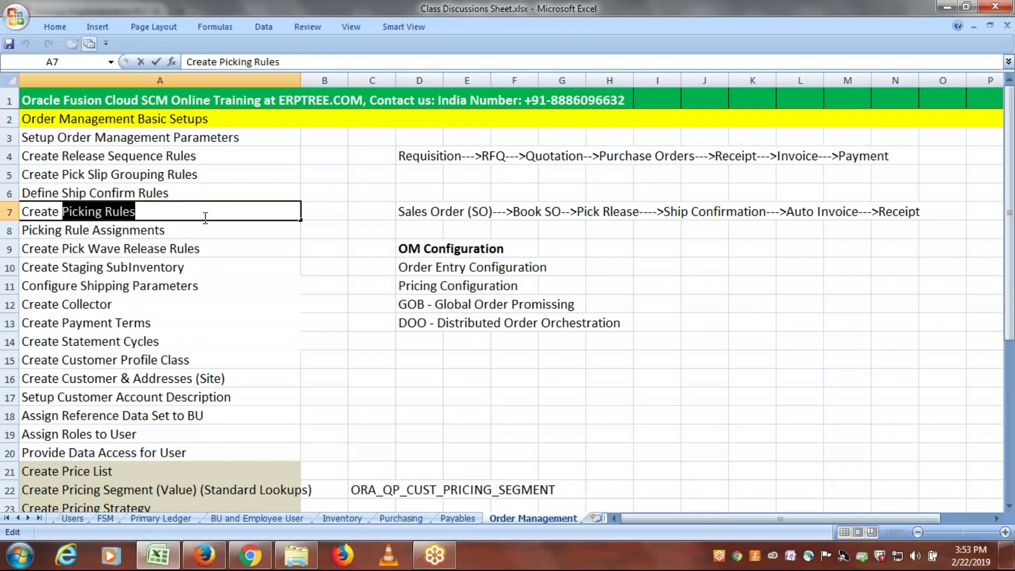
pyautogui.hotkey('ctrl', 'c')
# Step: Switch to Firefox, search the project tasks for "Picking Rules", and locate Manage Picking Rules in the task hierarchy
pyautogui.hotkey('alt', 'Tab')
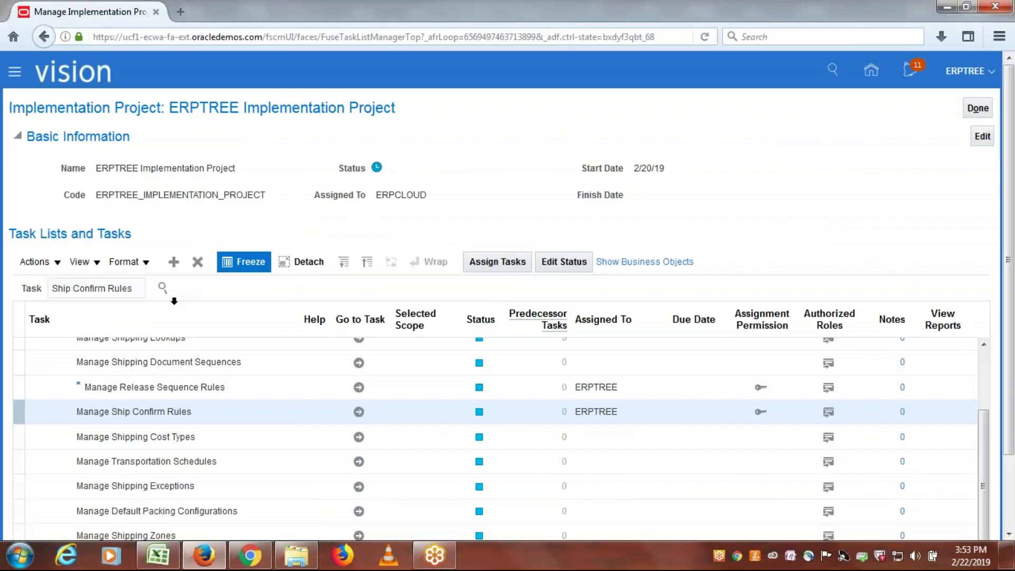
pyautogui.moveTo(136, 289); pyautogui.dragTo(24, 286)
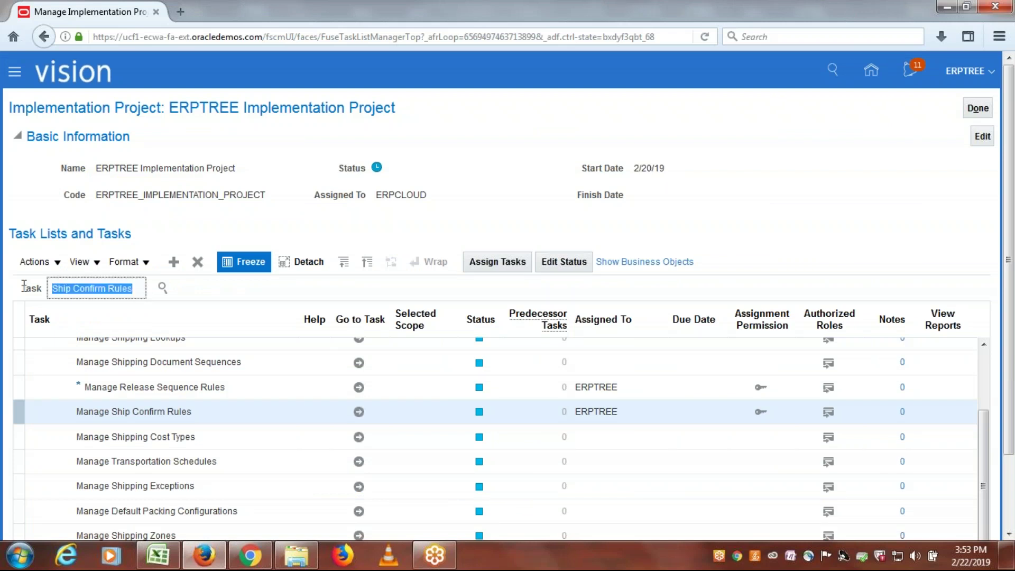
pyautogui.hotkey('ctrl', 'v')
pyautogui.click(163, 287)
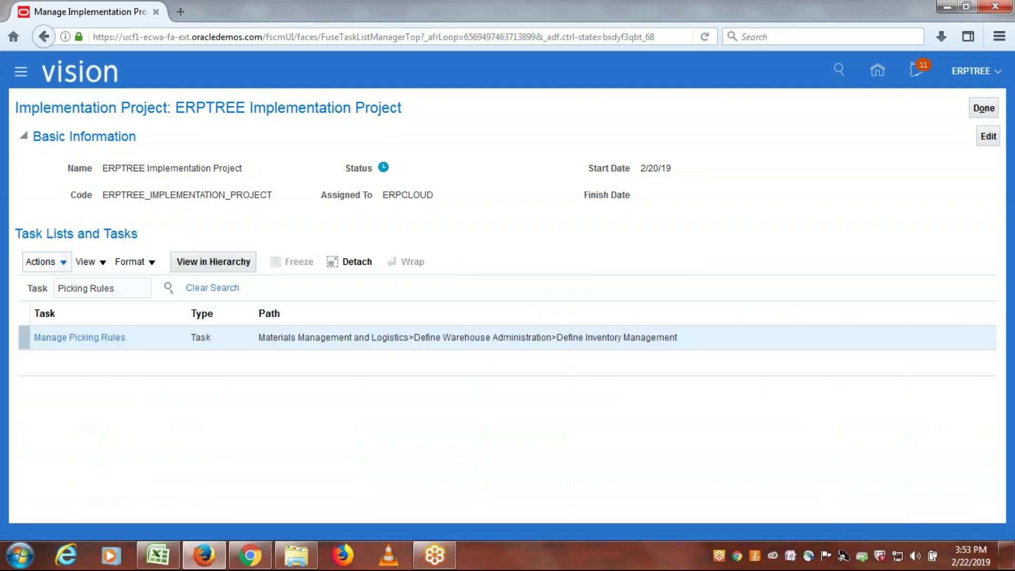
pyautogui.click(113, 339)
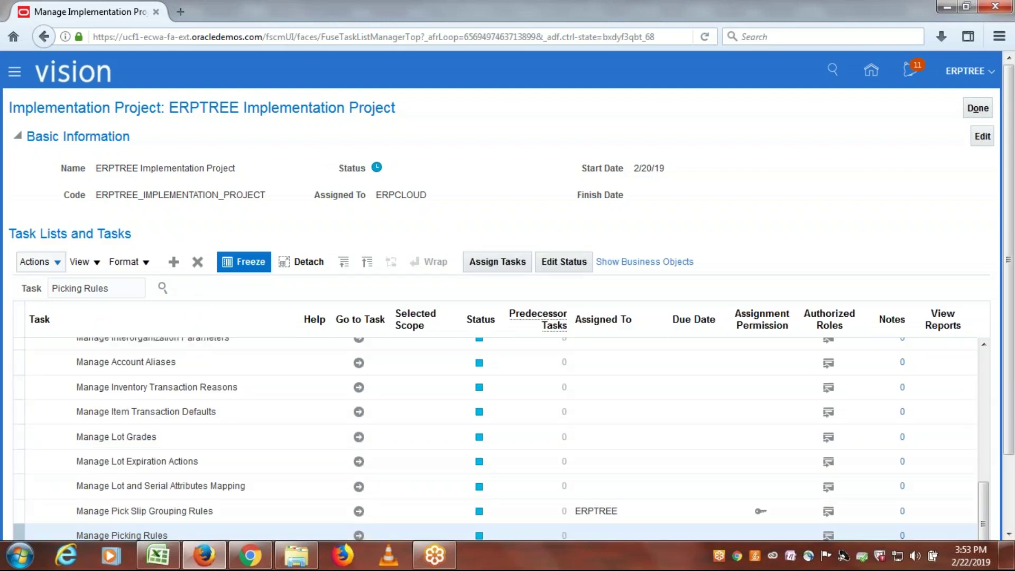
# Step: Open the Manage Picking Rules task and create a new rule named "ERPTREE PR"
pyautogui.scroll(-3, 301, 464)
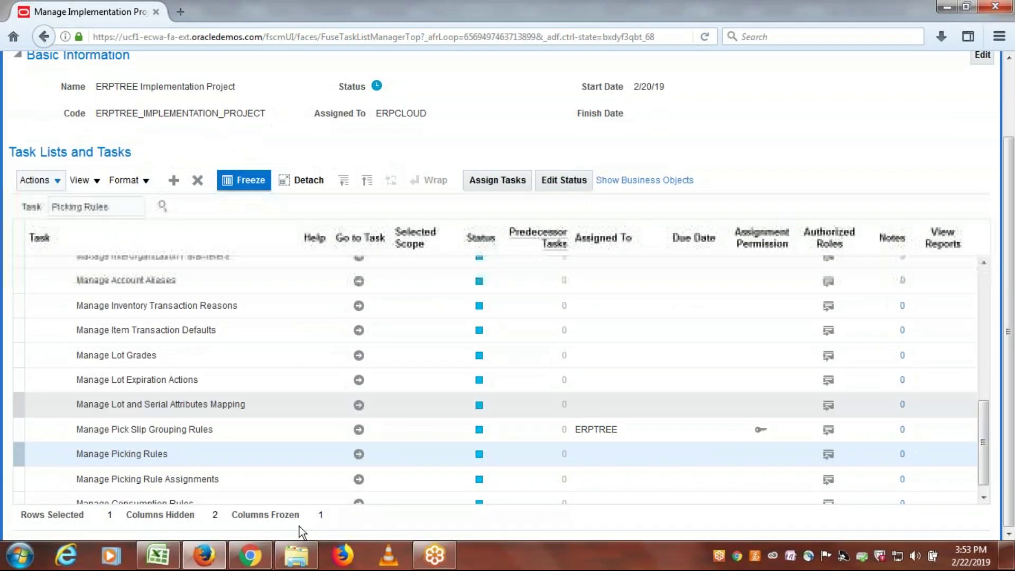
pyautogui.click(359, 454)
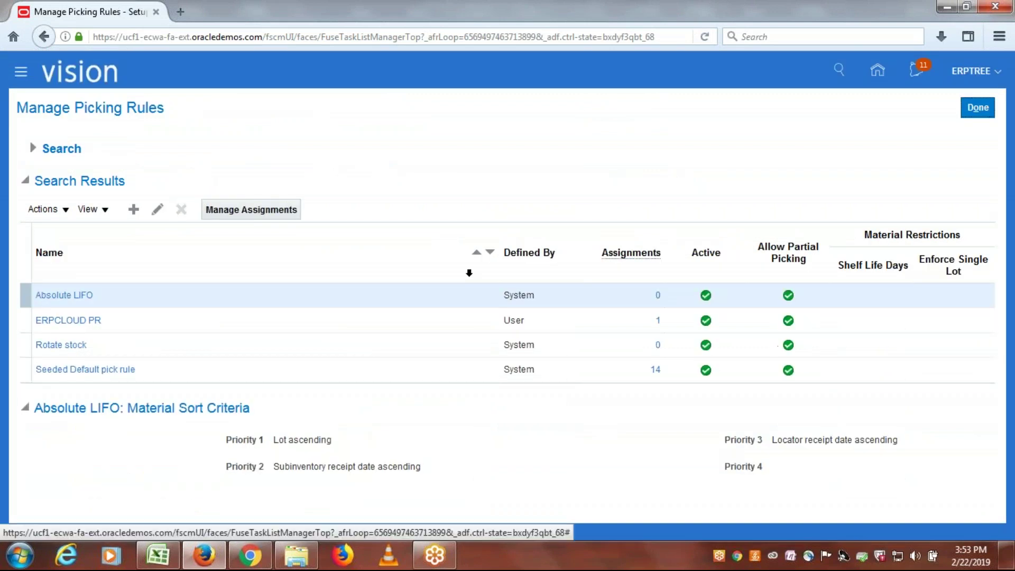
pyautogui.click(133, 210)
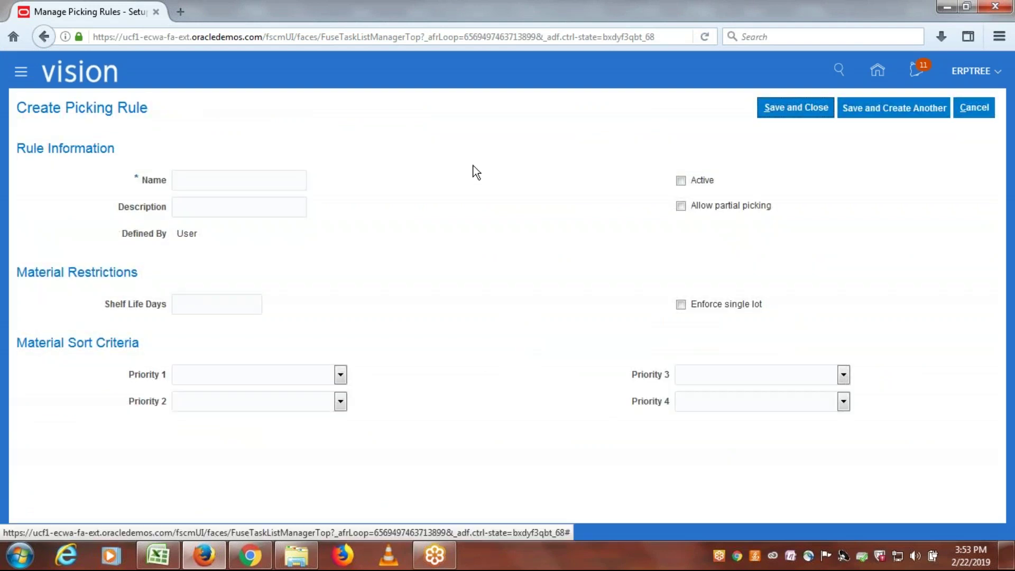
pyautogui.click(265, 180)
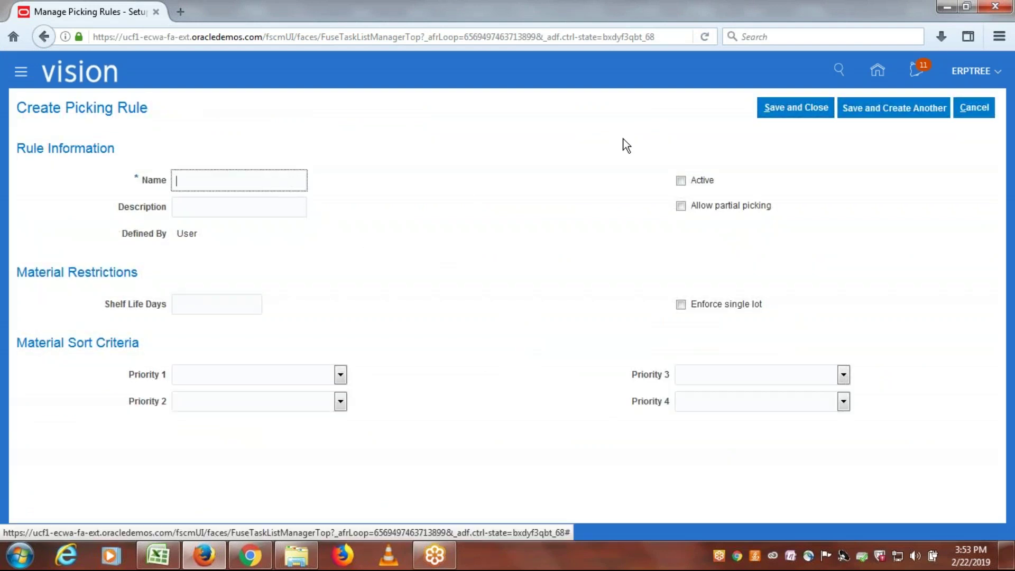
pyautogui.write('ERPTREE PR')
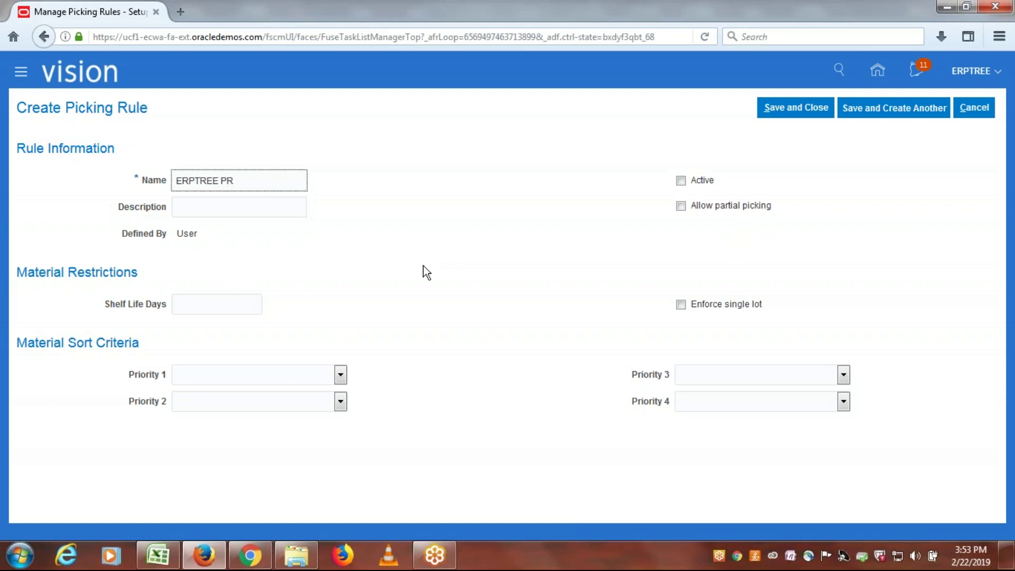
# Step: Make the picking rule active with partial picking allowed, save and close it without sort priorities, and finish the picking rules task
pyautogui.click(680, 181)
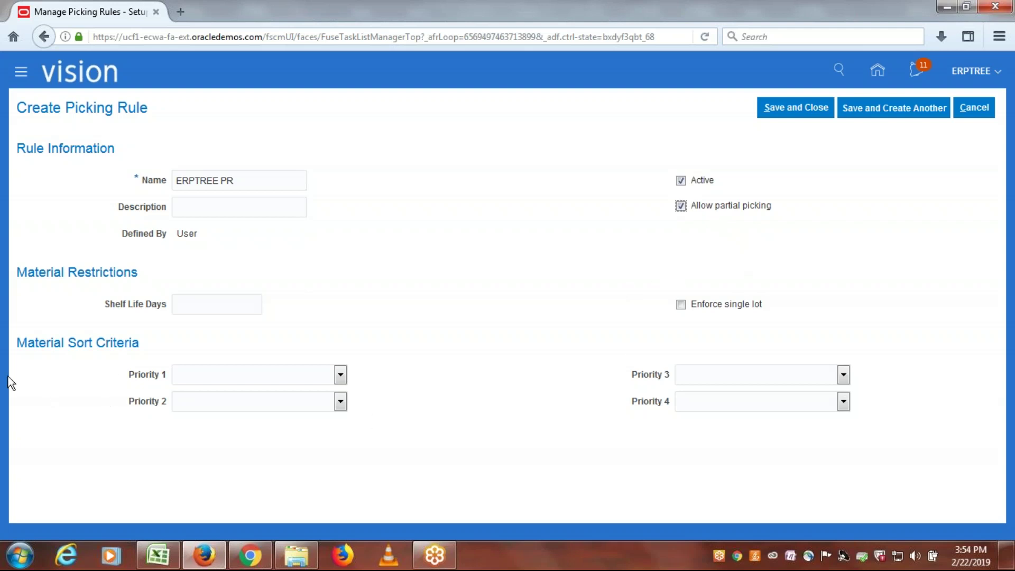
pyautogui.click(346, 374)
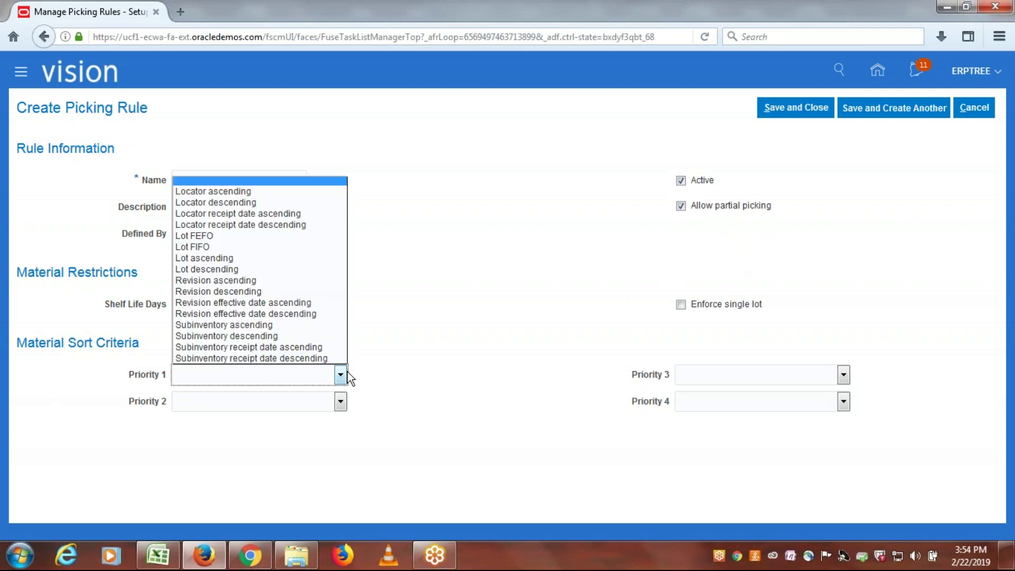
pyautogui.click(425, 267)
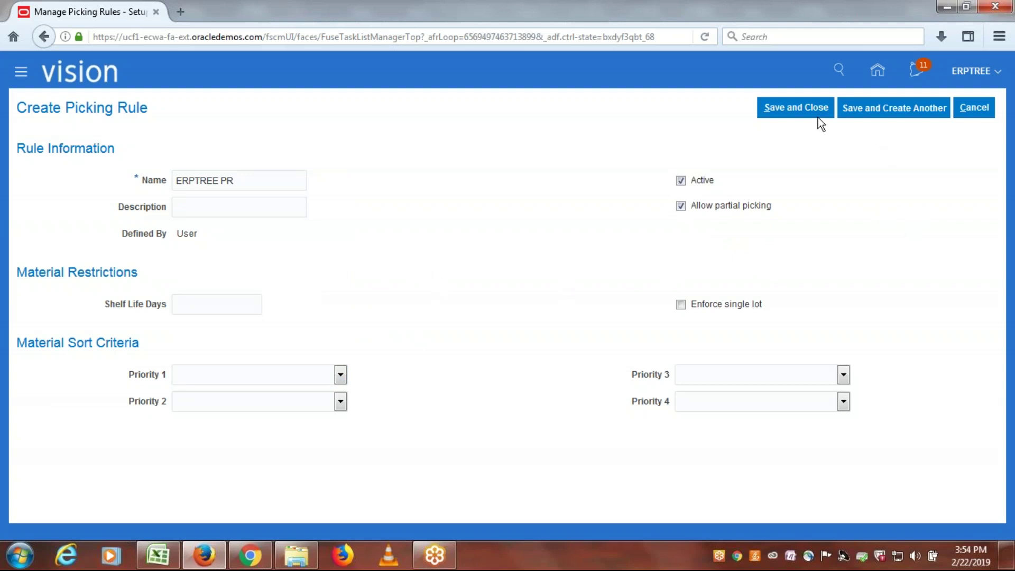
pyautogui.click(794, 109)
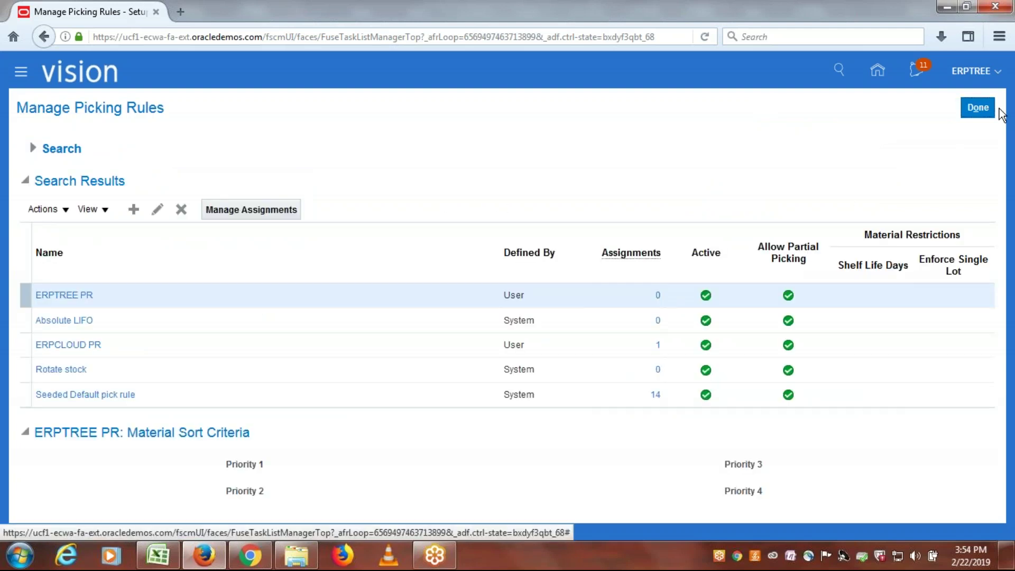
pyautogui.click(972, 107)
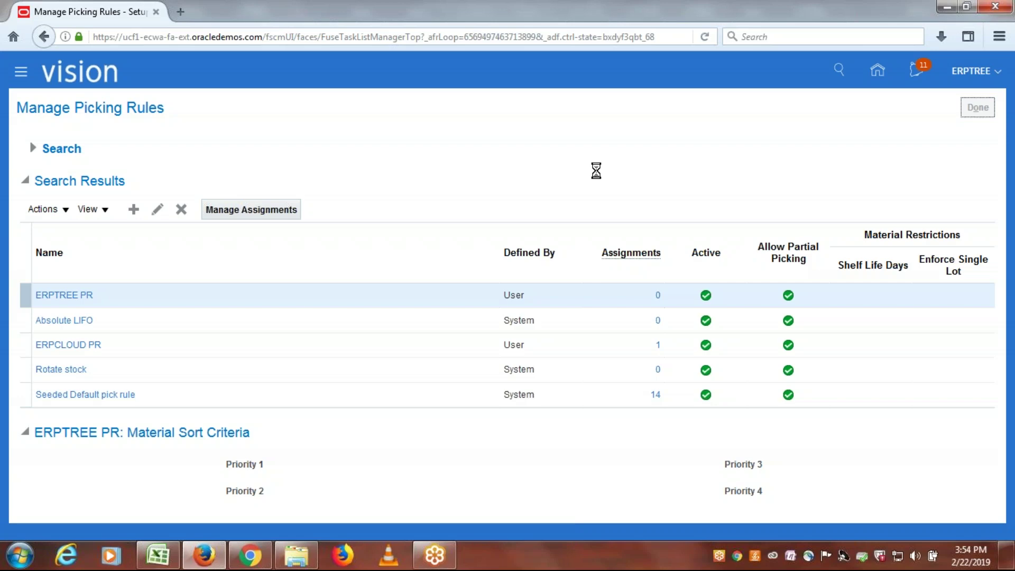
# Step: Switch to the Excel workbook and copy the text "Picking Rule Assignments" from cell A8
pyautogui.hotkey('alt', 'Tab')
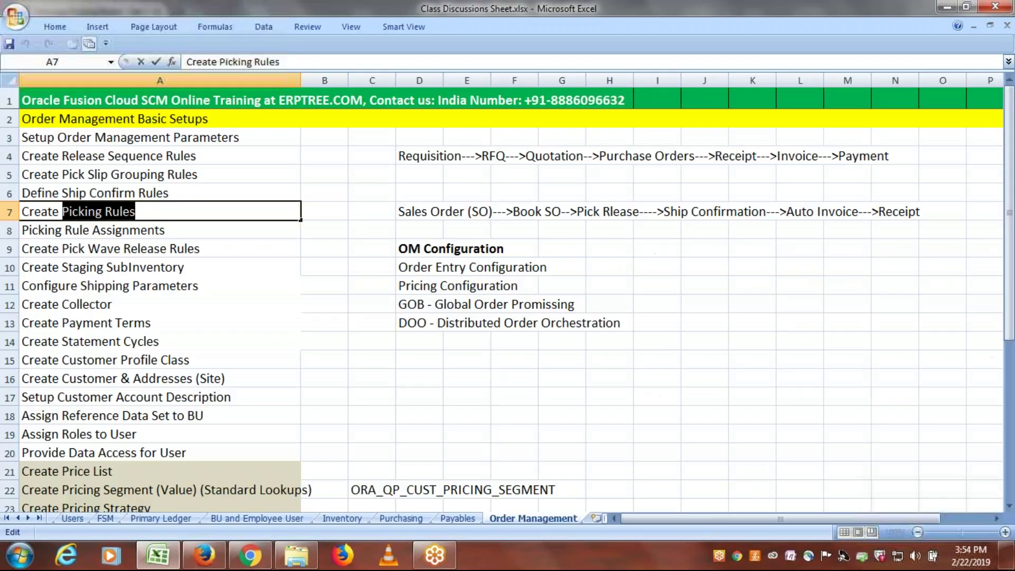
pyautogui.doubleClick(205, 226)
pyautogui.moveTo(188, 226); pyautogui.dragTo(21, 228)
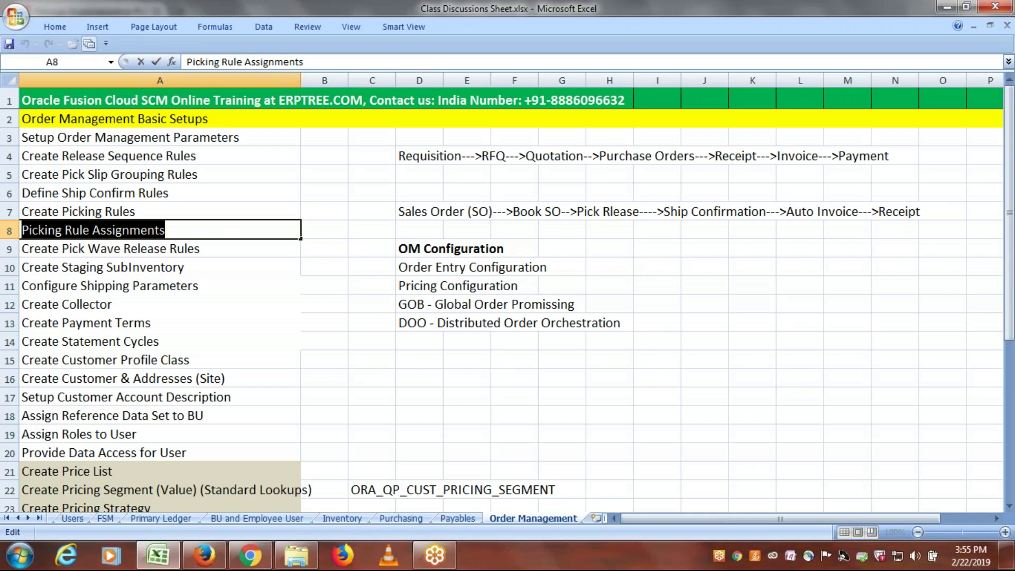
# Step: Switch to Firefox, search the project tasks for "Picking Rule Assignments", and locate Manage Picking Rule Assignments in the task hierarchy
pyautogui.hotkey('alt', 'Tab')
pyautogui.tripleClick(88, 290)
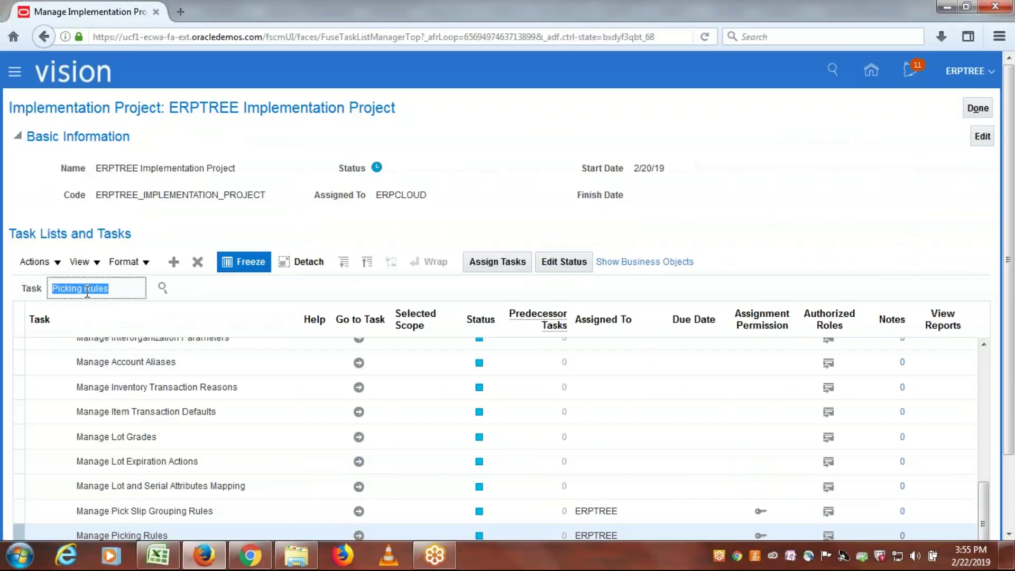
pyautogui.hotkey('ctrl', 'v')
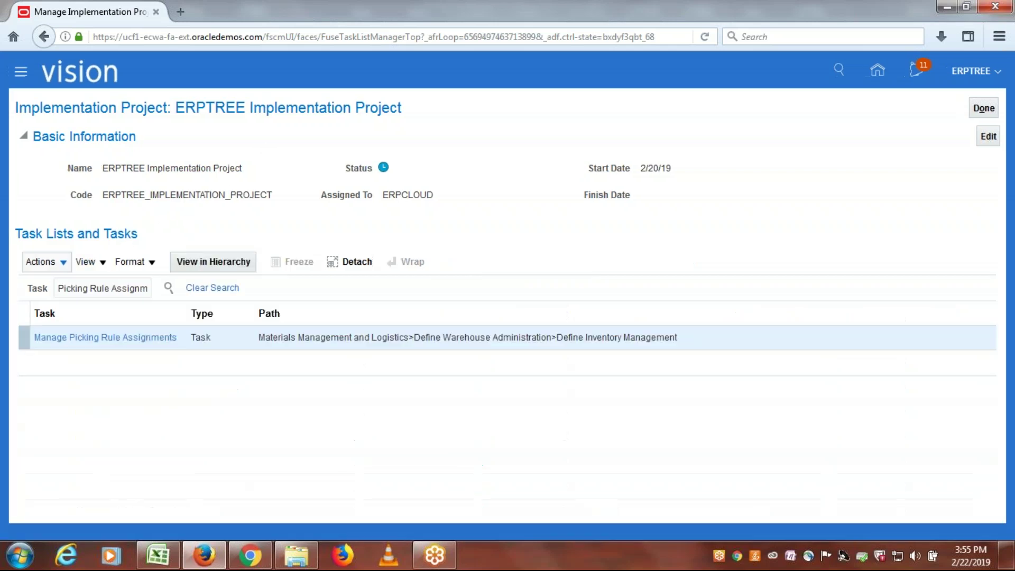
pyautogui.click(80, 339)
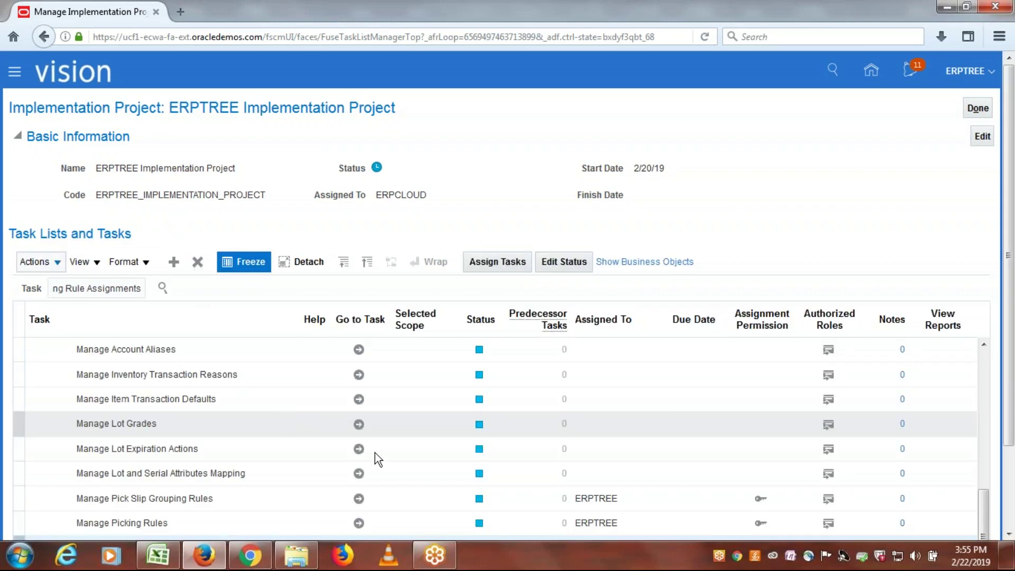
# Step: Open the Manage Picking Rule Assignments task and start a new assignment for organization ERPTREEDALLAS with sequence 1
pyautogui.click(358, 479)
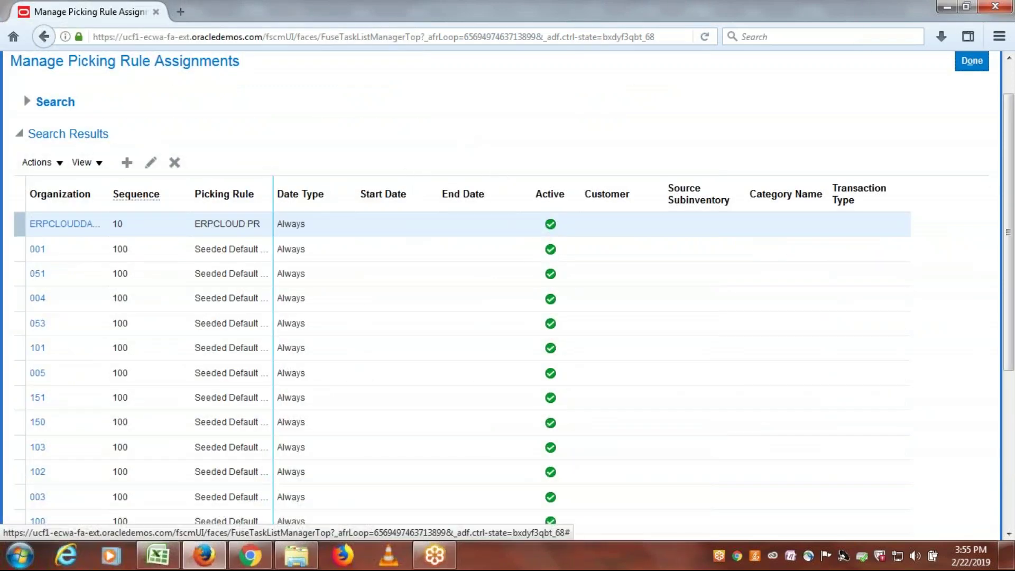
pyautogui.click(126, 162)
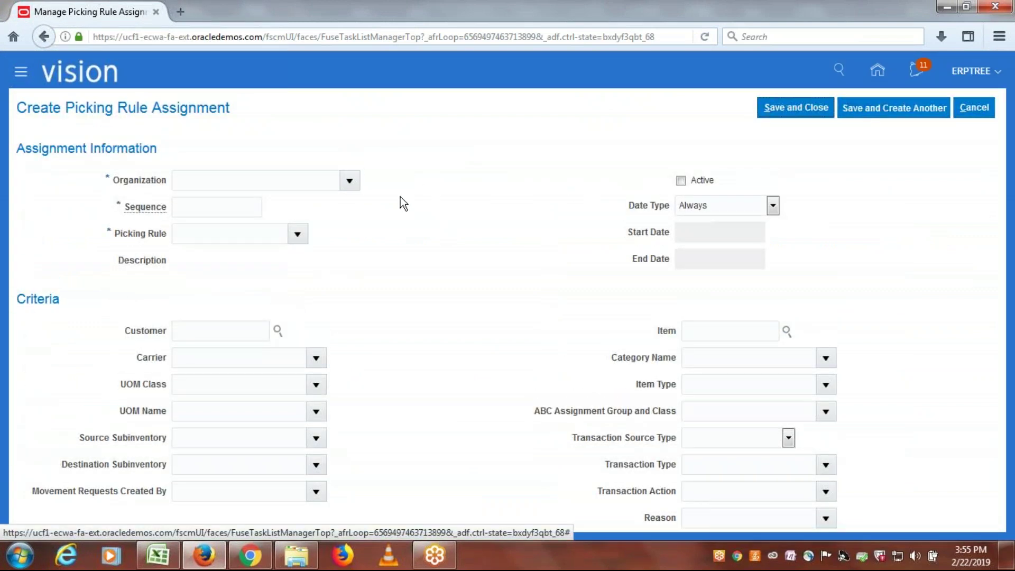
pyautogui.click(272, 179)
pyautogui.write('E')
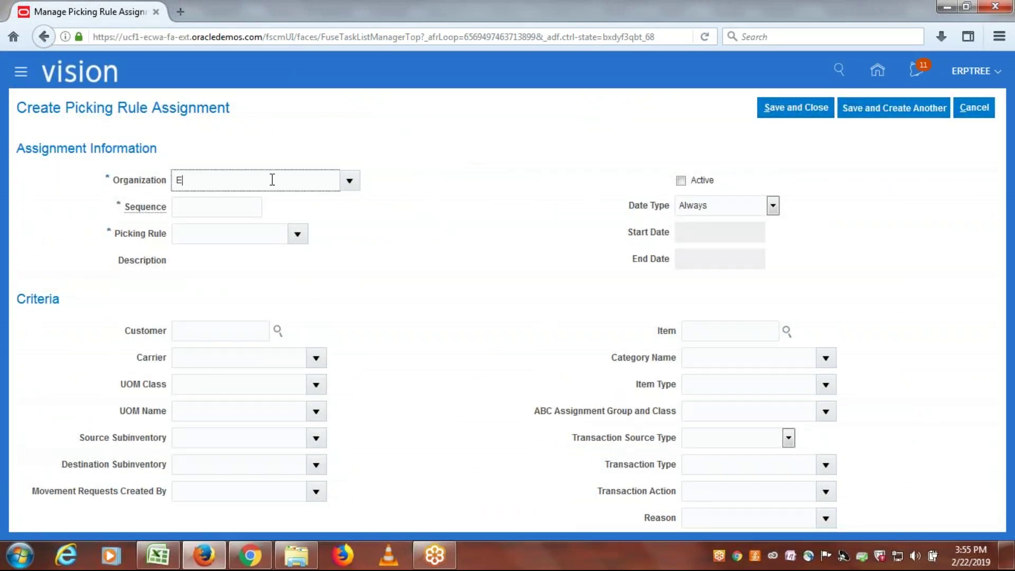
pyautogui.write('RPC')
pyautogui.press('BackSpace')
pyautogui.write('T')
pyautogui.press('Tab')
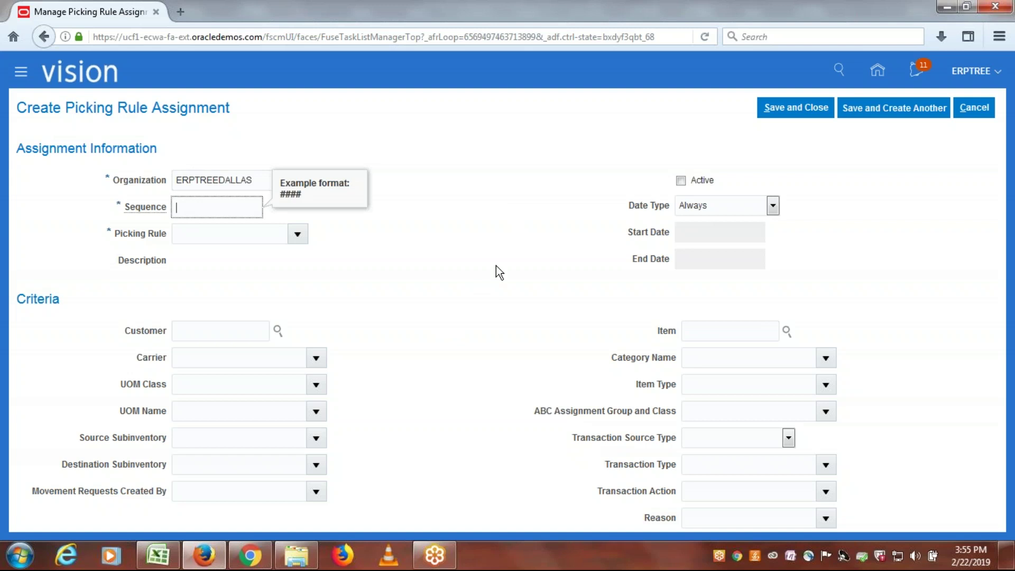
pyautogui.write('1')
pyautogui.press('Tab')
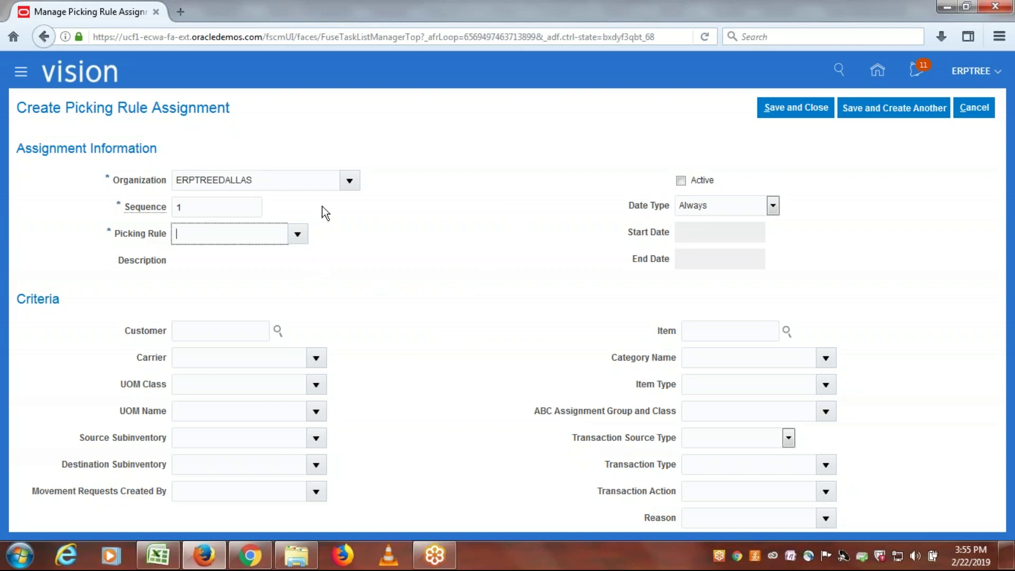
# Step: Choose ERPTREE PR as the picking rule for the ERPTREEDALLAS assignment
pyautogui.click(263, 178)
pyautogui.moveTo(166, 191); pyautogui.dragTo(84, 202)
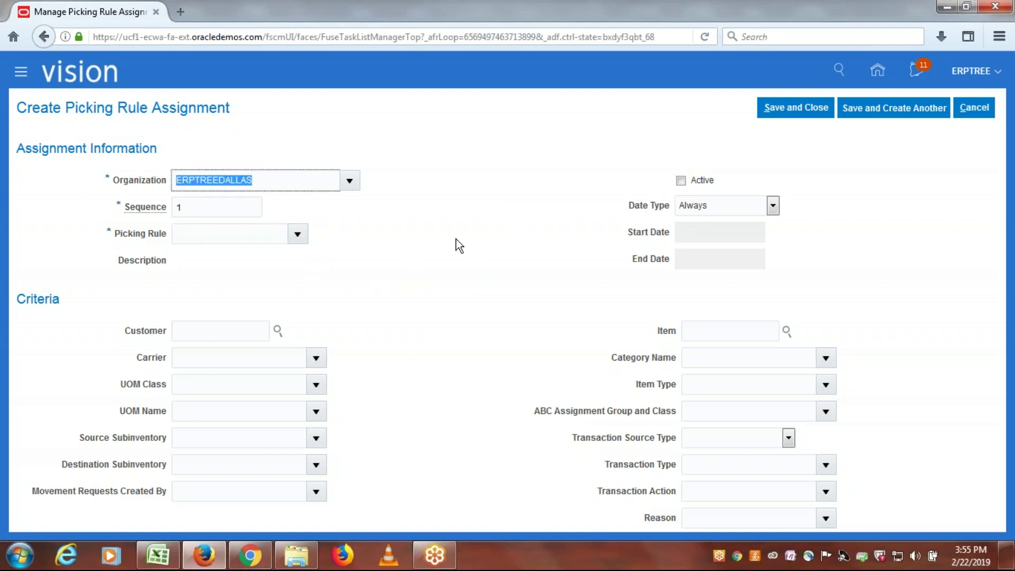
pyautogui.click(304, 232)
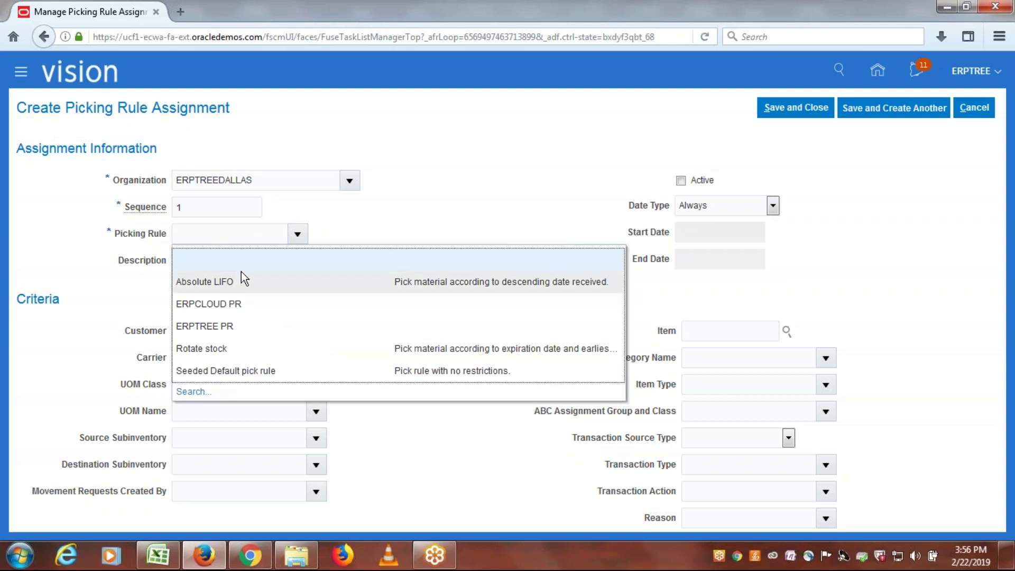
pyautogui.click(241, 325)
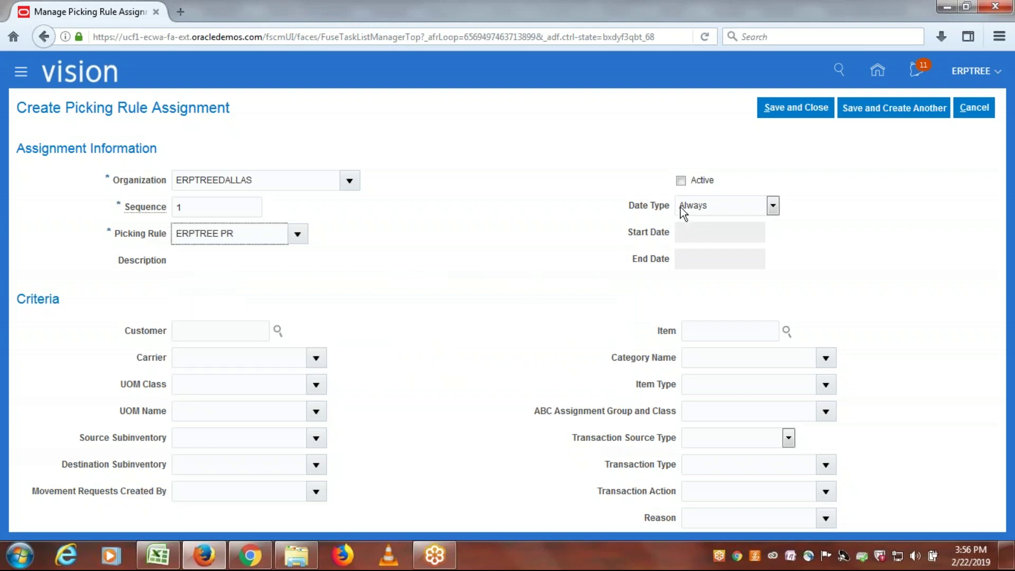
# Step: Make the ERPTREEDALLAS picking rule assignment active, save it, and return to the implementation project's task list
pyautogui.click(682, 182)
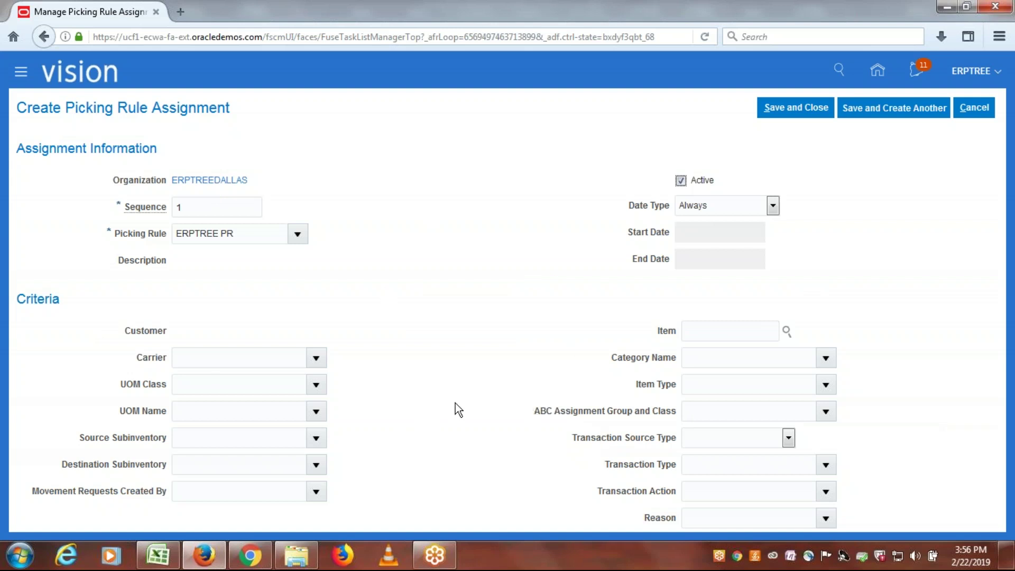
pyautogui.click(778, 105)
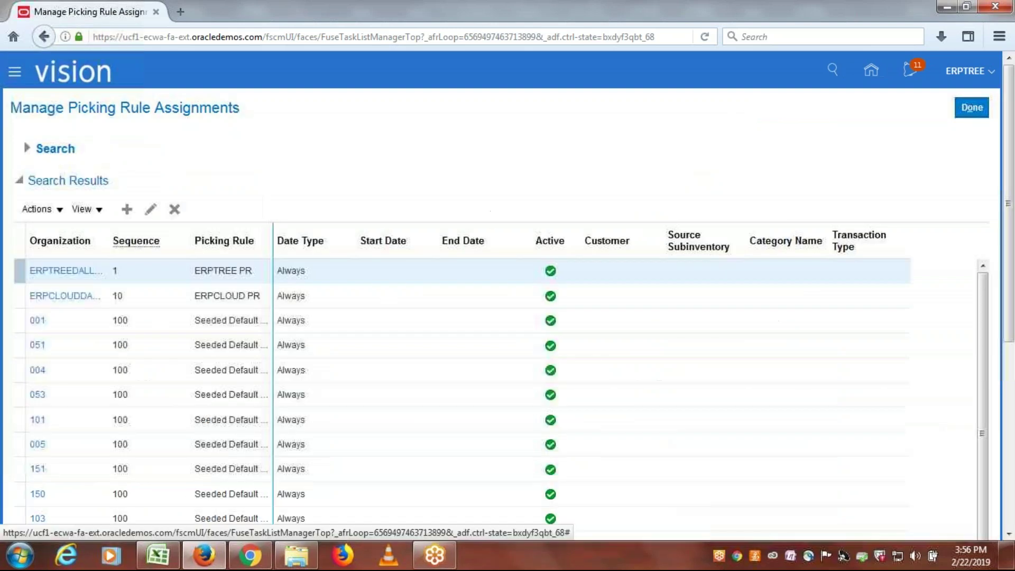
pyautogui.click(976, 107)
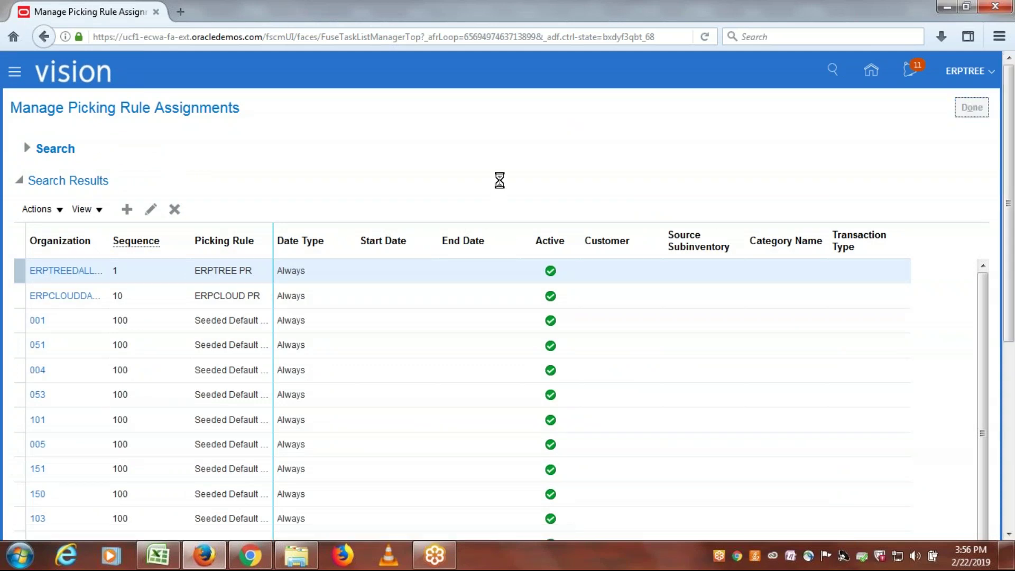
# Step: Switch to the Excel workbook and copy the text "Pick Wave Release Rules" from cell A9
pyautogui.hotkey('alt', 'Tab')
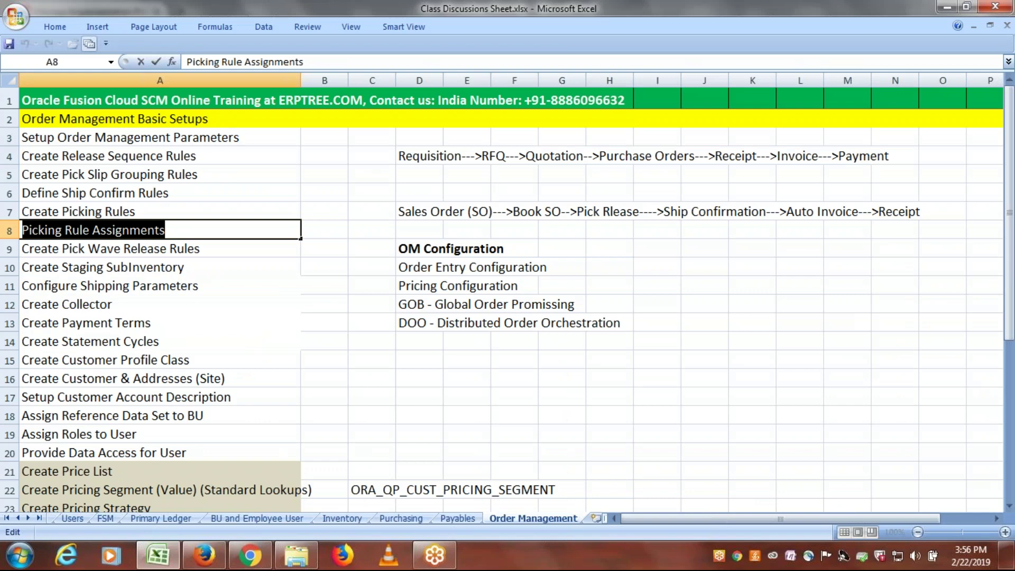
pyautogui.doubleClick(218, 250)
pyautogui.moveTo(200, 250); pyautogui.dragTo(59, 258)
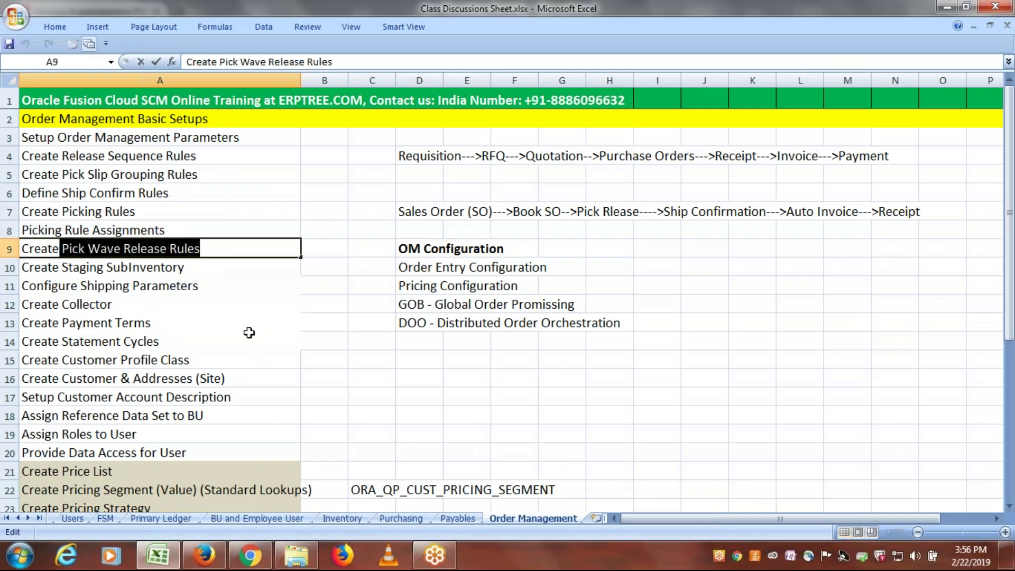
# Step: Switch to Firefox, search the project tasks for "Pick Wave Release Rules", and locate Manage Pick Wave Release Rules in the task hierarchy
pyautogui.hotkey('alt', 'Tab')
pyautogui.tripleClick(86, 285)
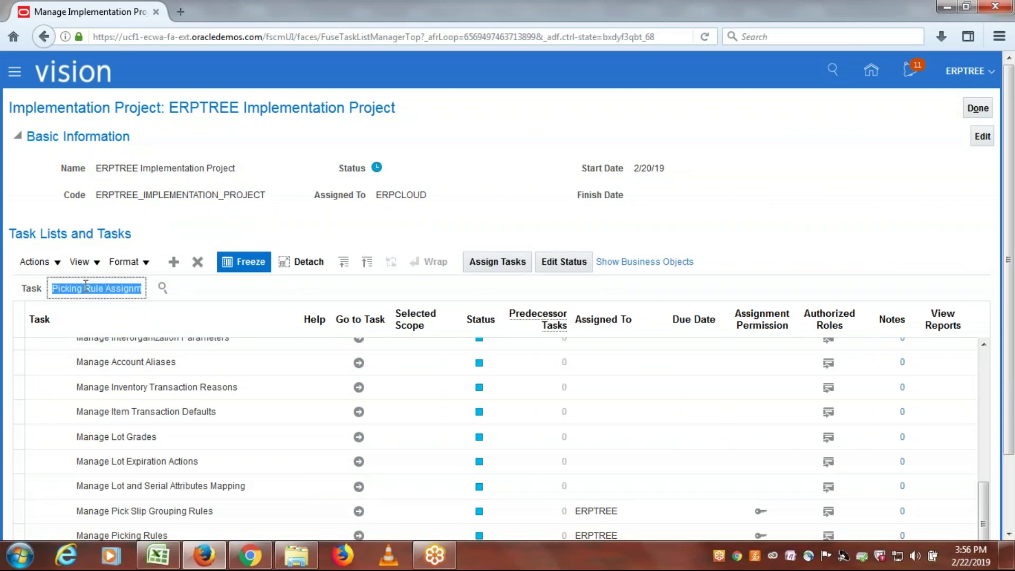
pyautogui.hotkey('ctrl', 'v')
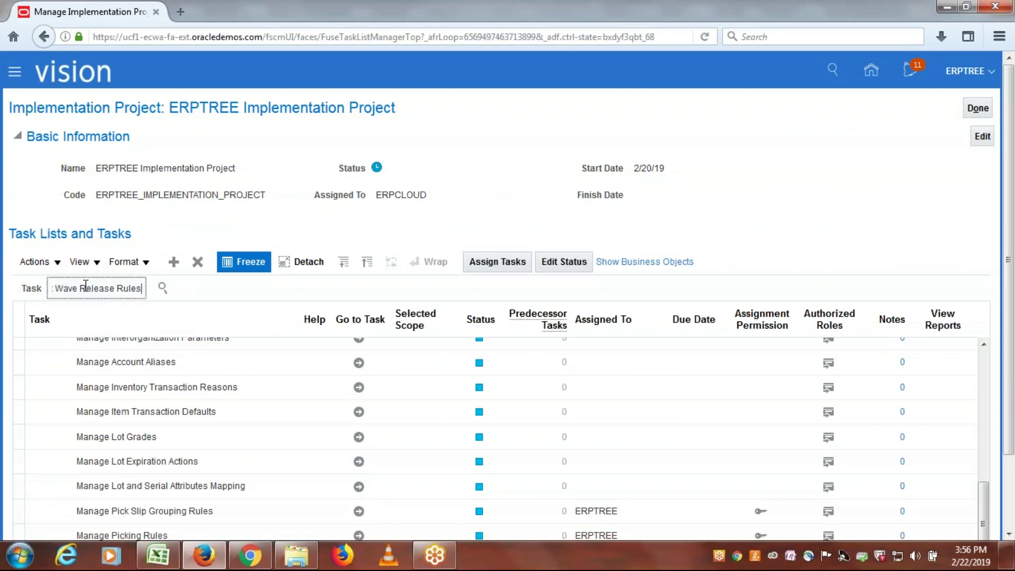
pyautogui.press('Return')
pyautogui.click(74, 338)
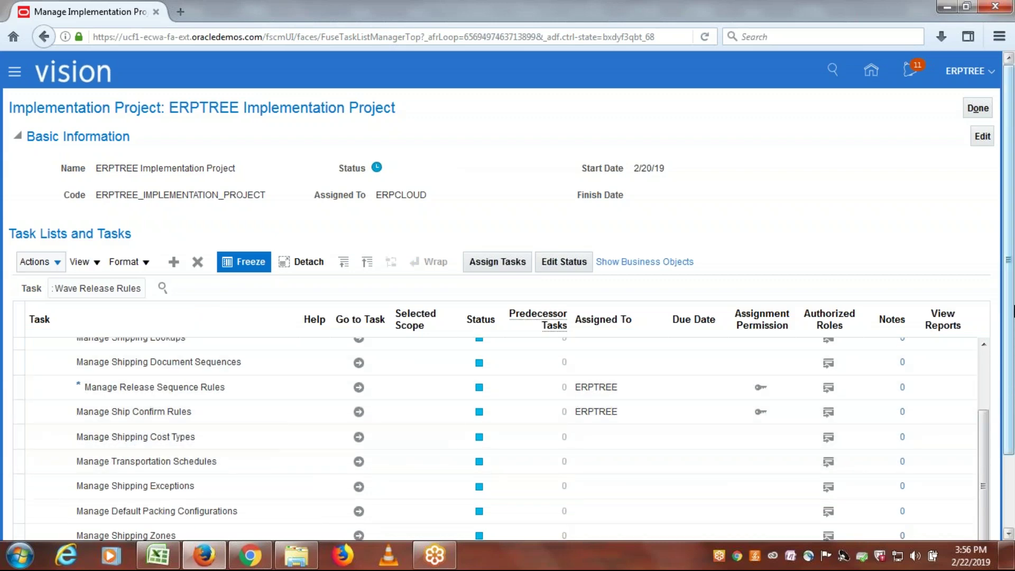
pyautogui.scroll(-3, 1013, 348)
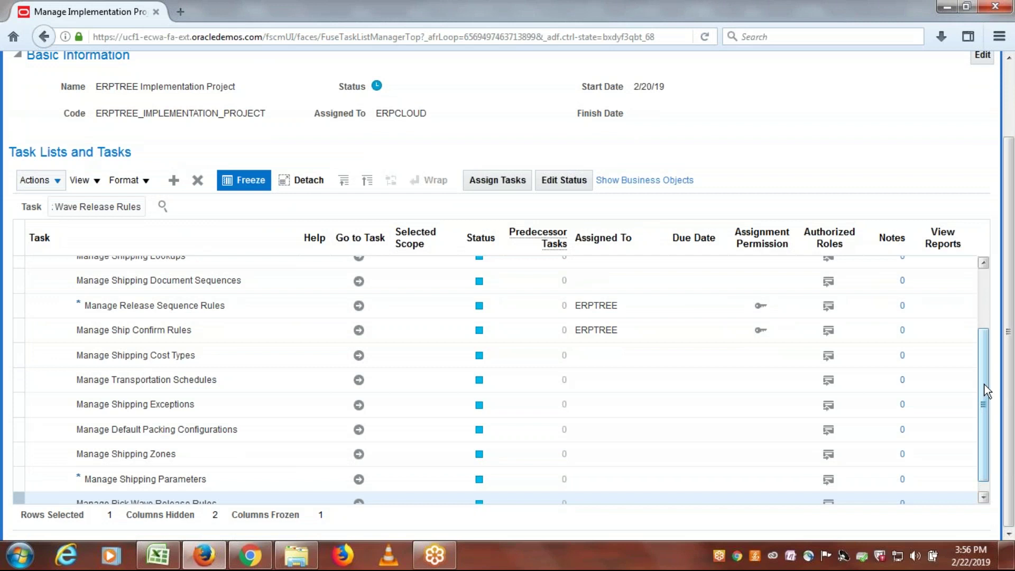
pyautogui.scroll(-1, 984, 384)
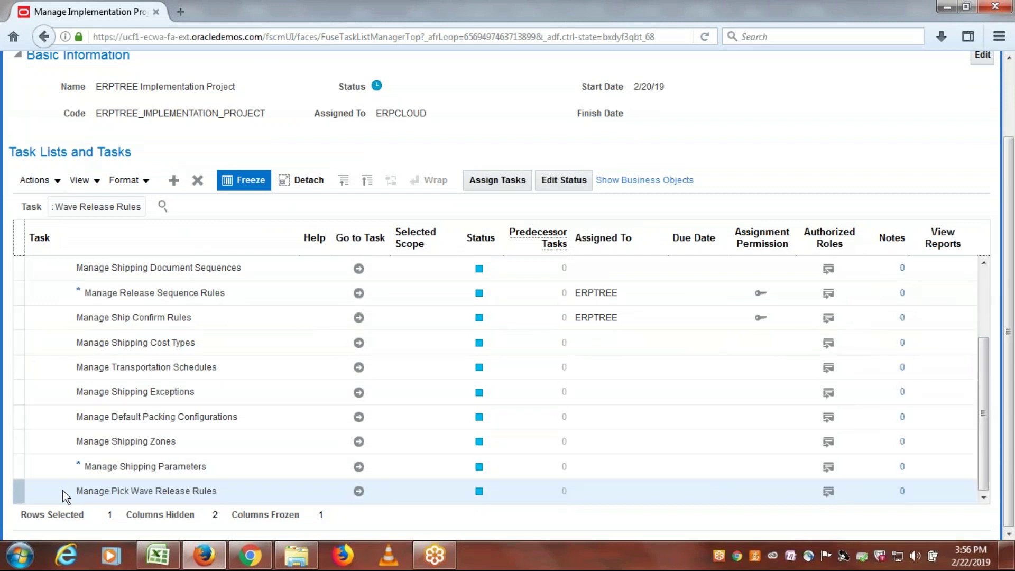
# Step: Open the Manage Pick Wave Release Rules task and start a new rule named ERPTREE PWRR
pyautogui.click(359, 490)
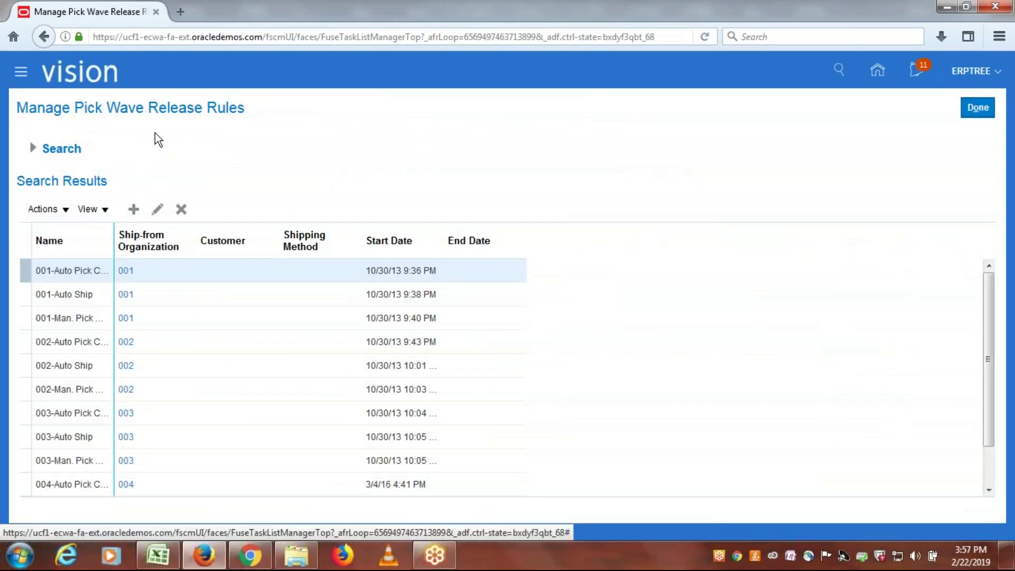
pyautogui.click(133, 209)
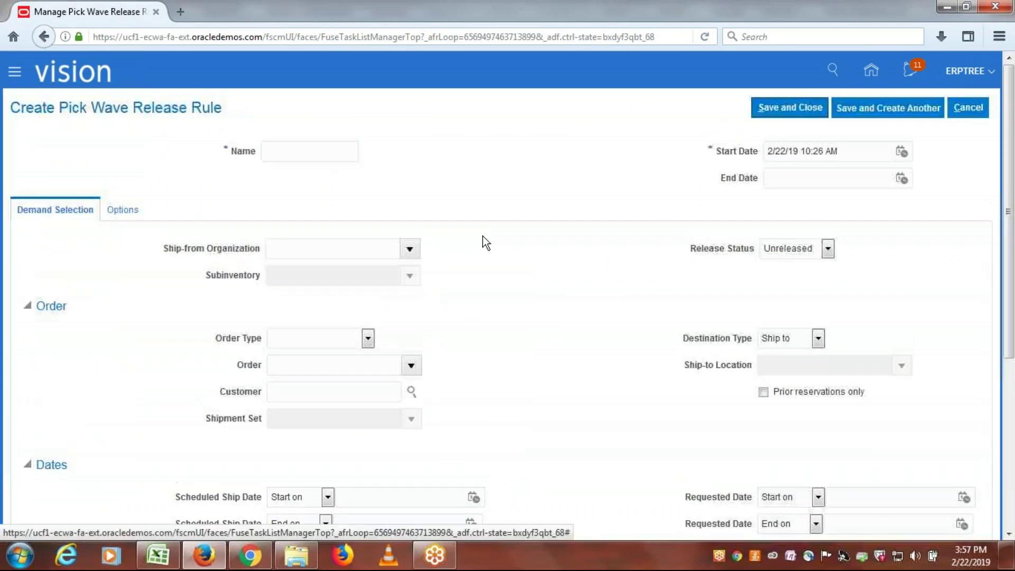
pyautogui.click(337, 142)
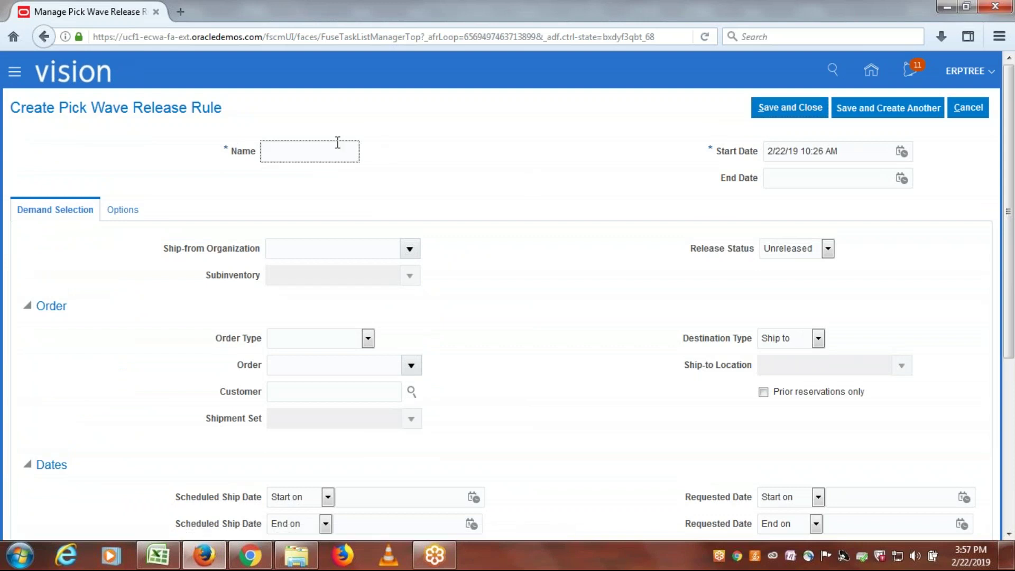
pyautogui.write('ERPTREE PWRR')
# Step: Set the rule's ship-from organization to ERPTREEDALLAS and its demand selection subinventory to iPhone
pyautogui.click(410, 253)
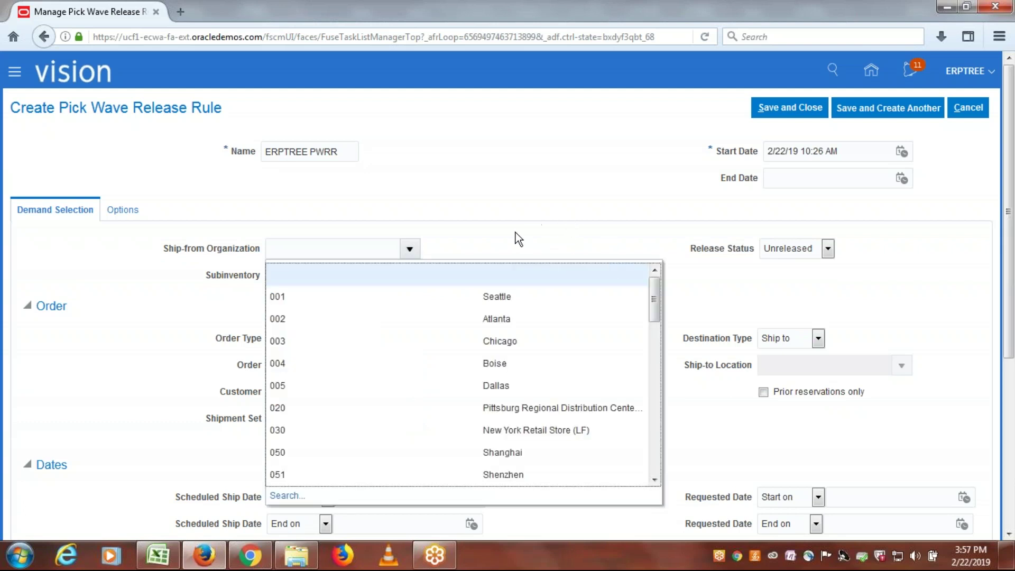
pyautogui.click(311, 248)
pyautogui.write('ERPTREE')
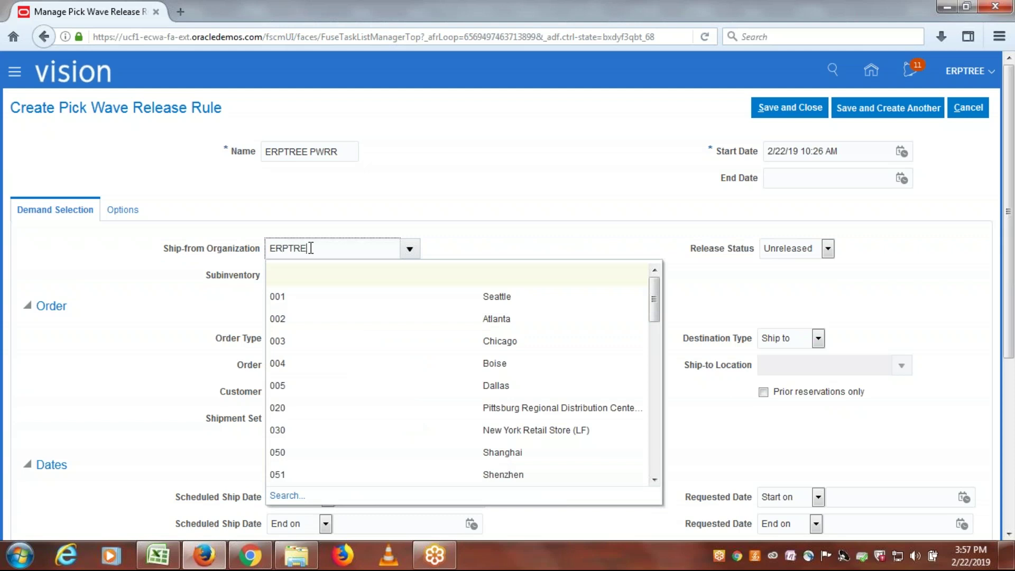
pyautogui.press('Tab')
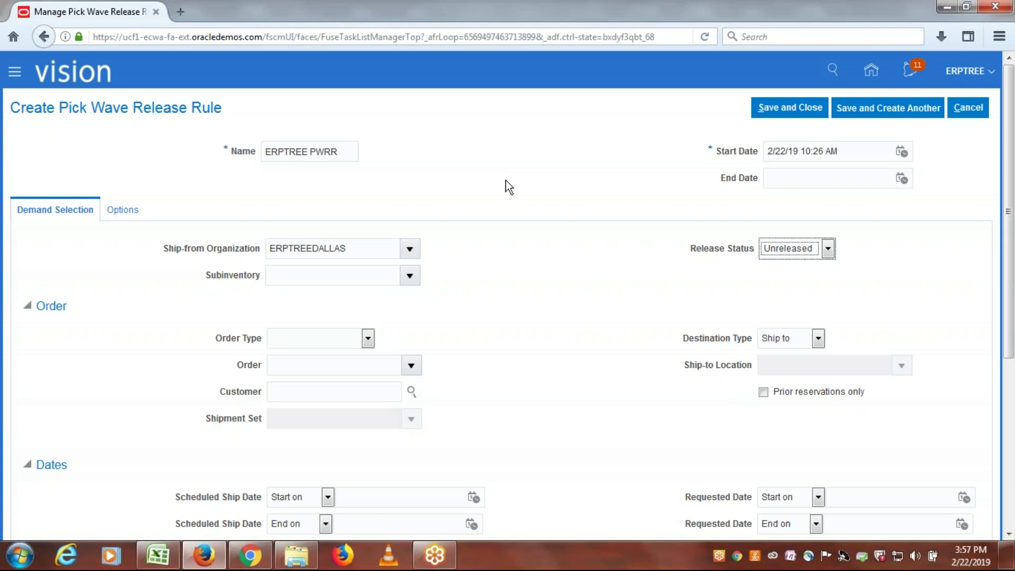
pyautogui.click(378, 276)
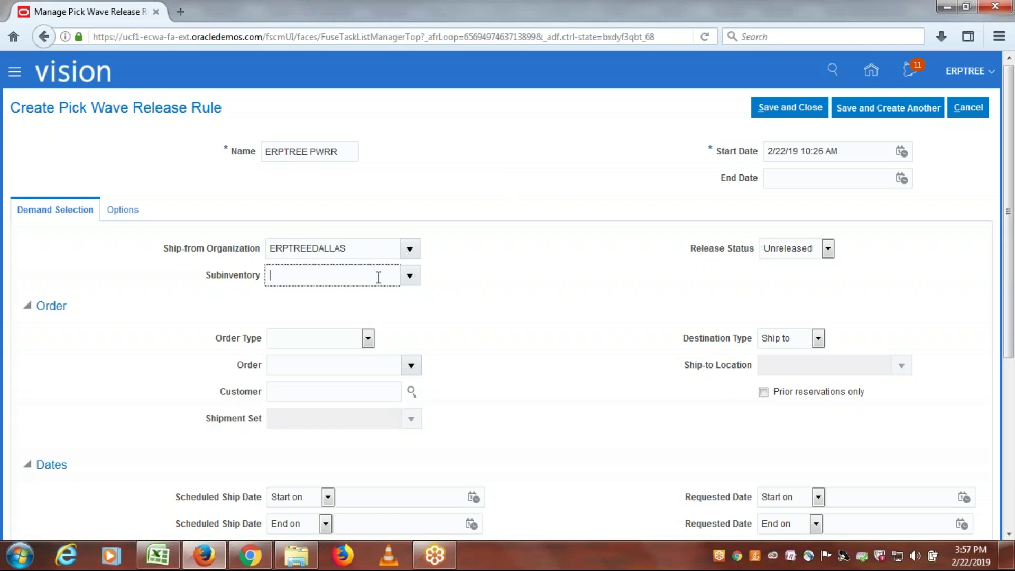
pyautogui.write('I')
pyautogui.press('Tab')
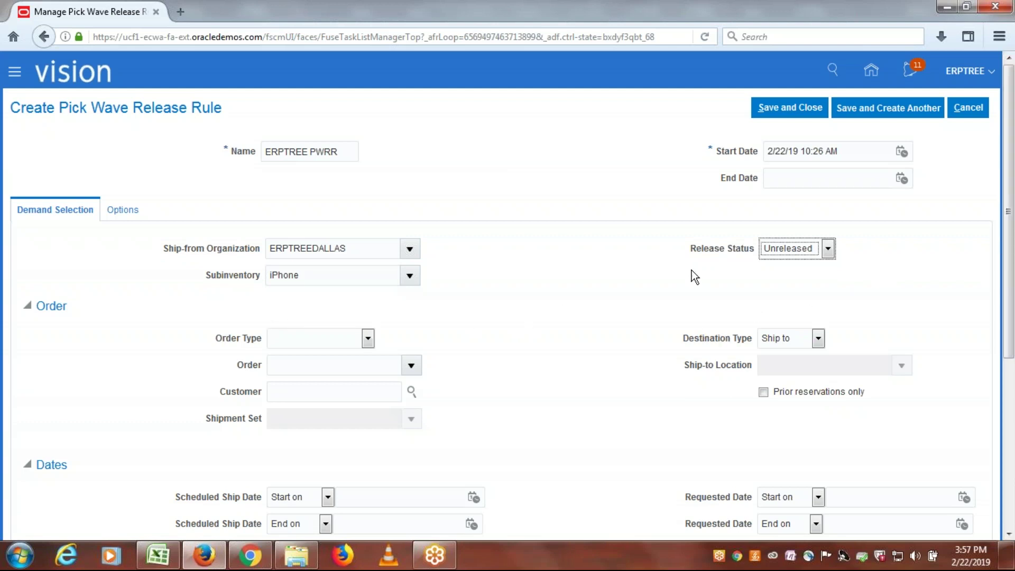
# Step: Set the rule's release status to All and review the remaining demand selection criteria, including the order type choices
pyautogui.click(827, 249)
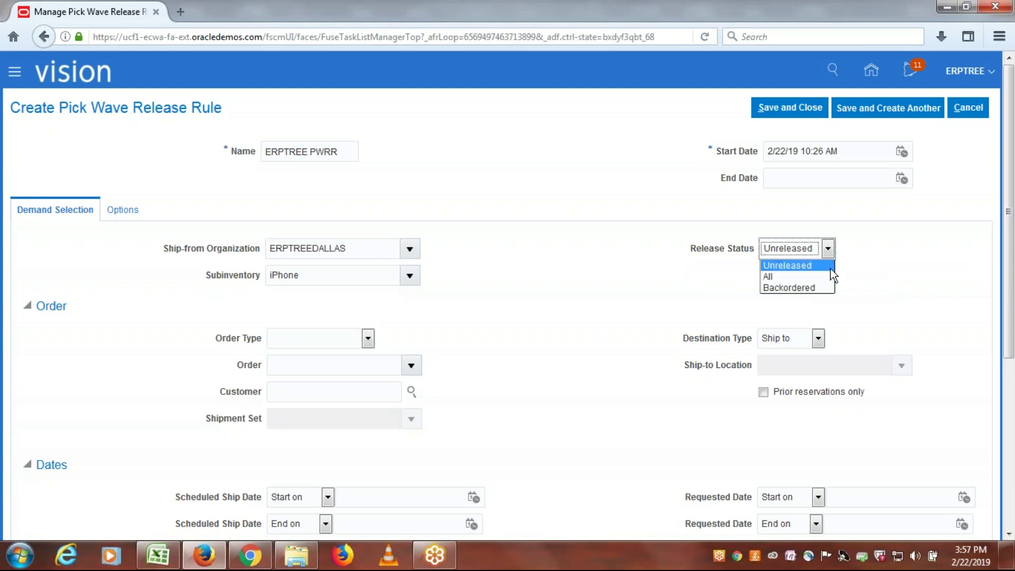
pyautogui.click(792, 276)
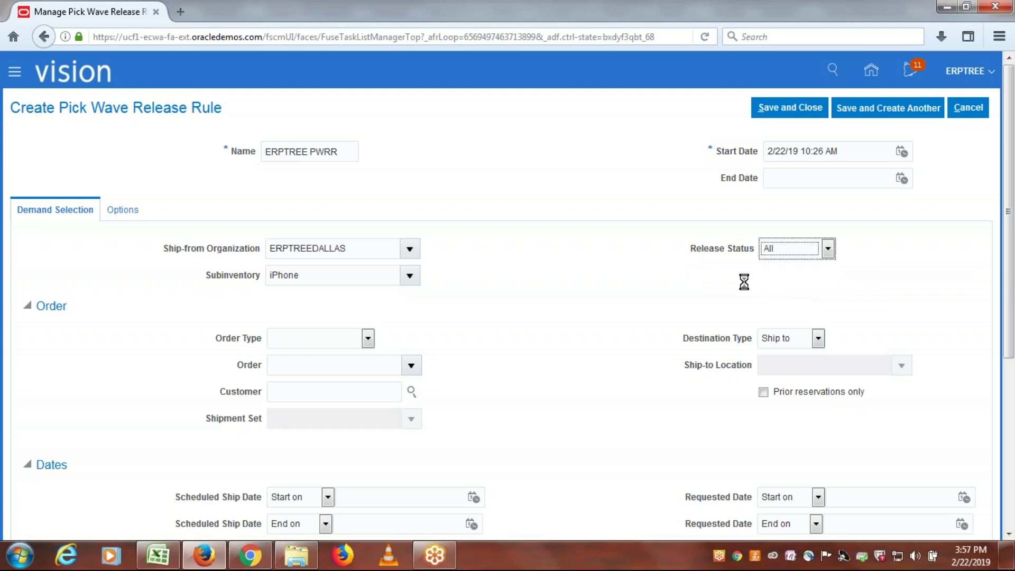
pyautogui.moveTo(1010, 221); pyautogui.dragTo(1010, 227)
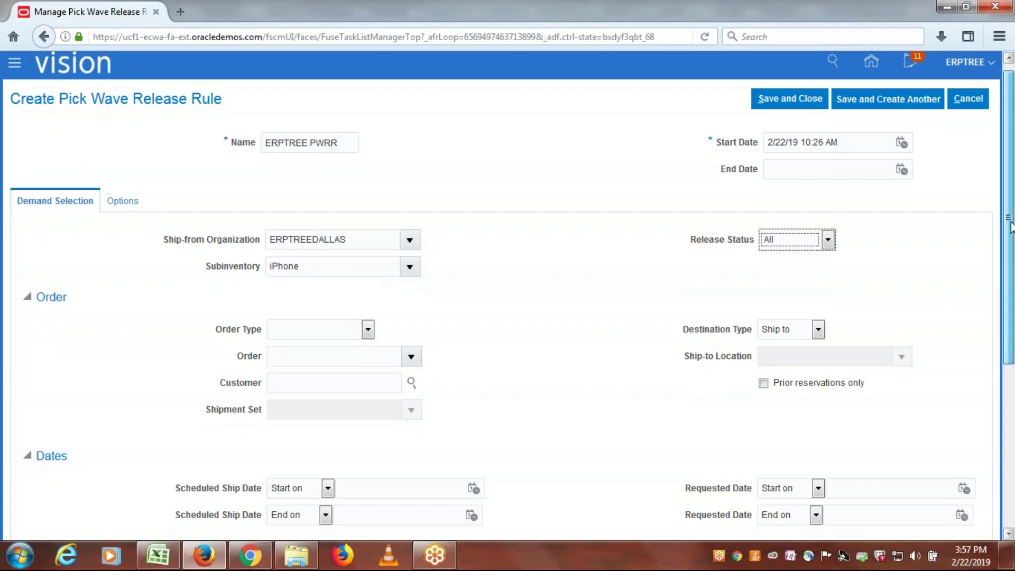
pyautogui.moveTo(1010, 227); pyautogui.dragTo(1013, 447)
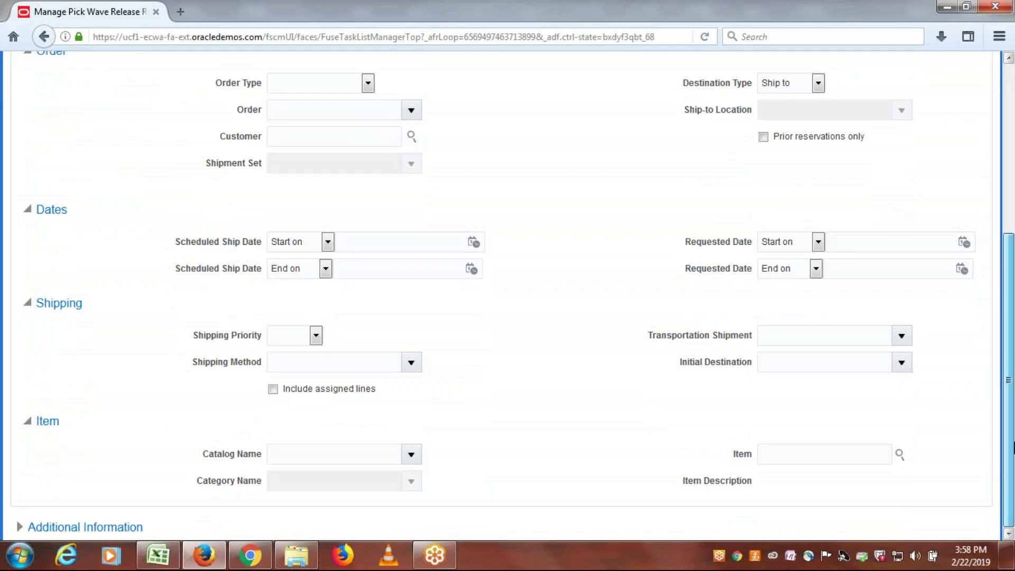
pyautogui.moveTo(1013, 389); pyautogui.dragTo(1012, 189)
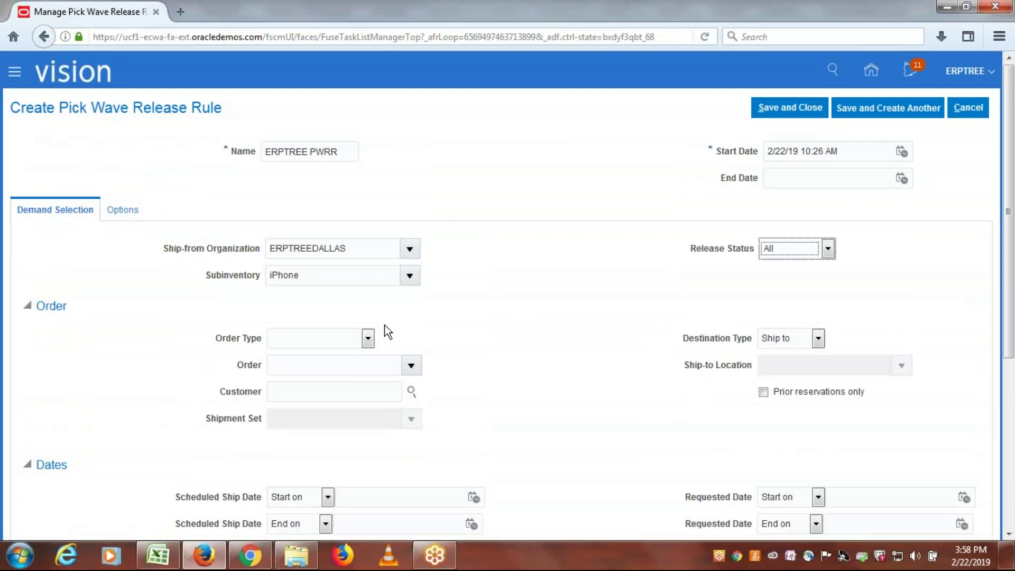
pyautogui.click(368, 337)
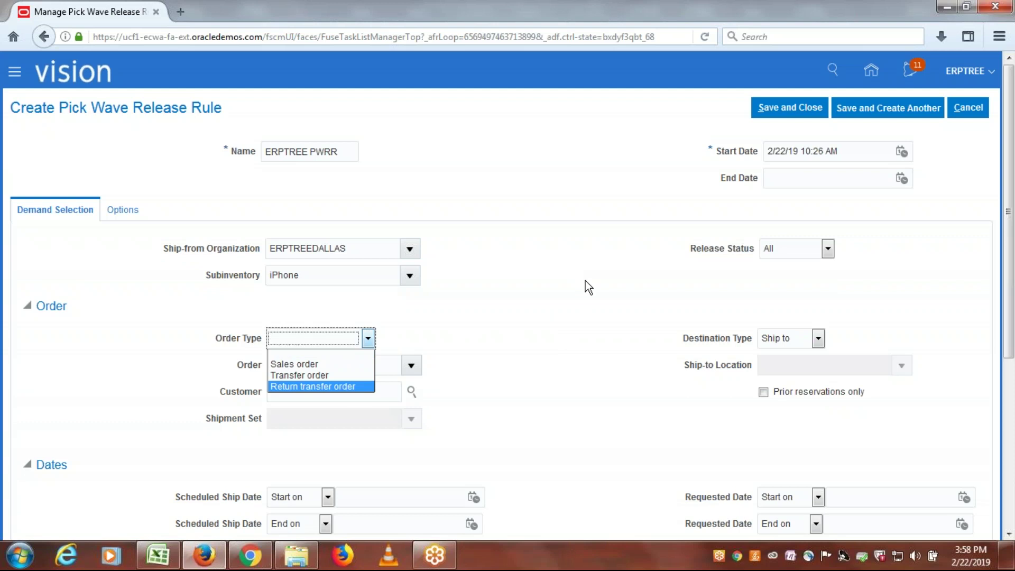
pyautogui.click(569, 275)
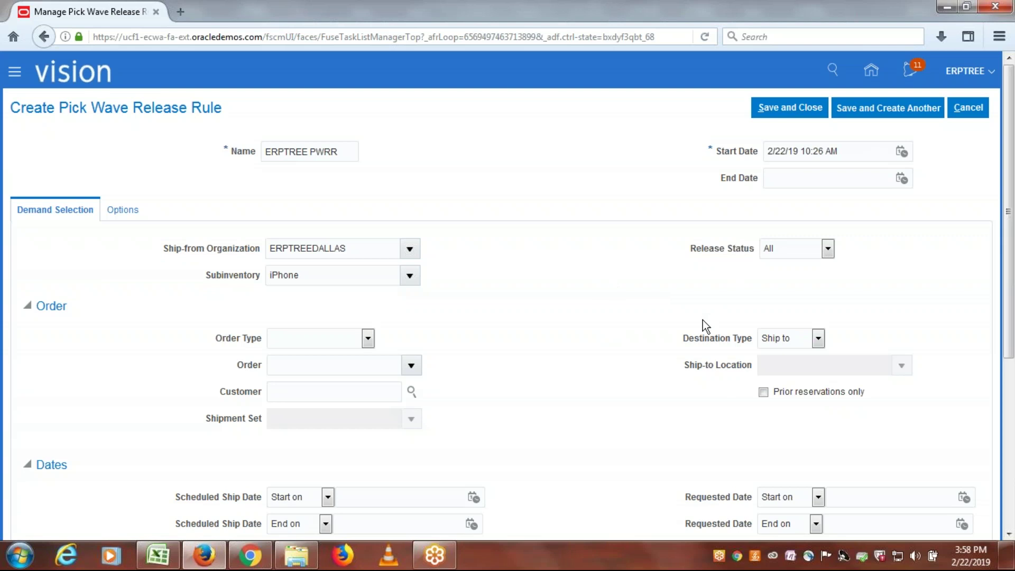
# Step: Go to the rule's fulfillment options and set the pick-from subinventory to iPhone
pyautogui.click(113, 211)
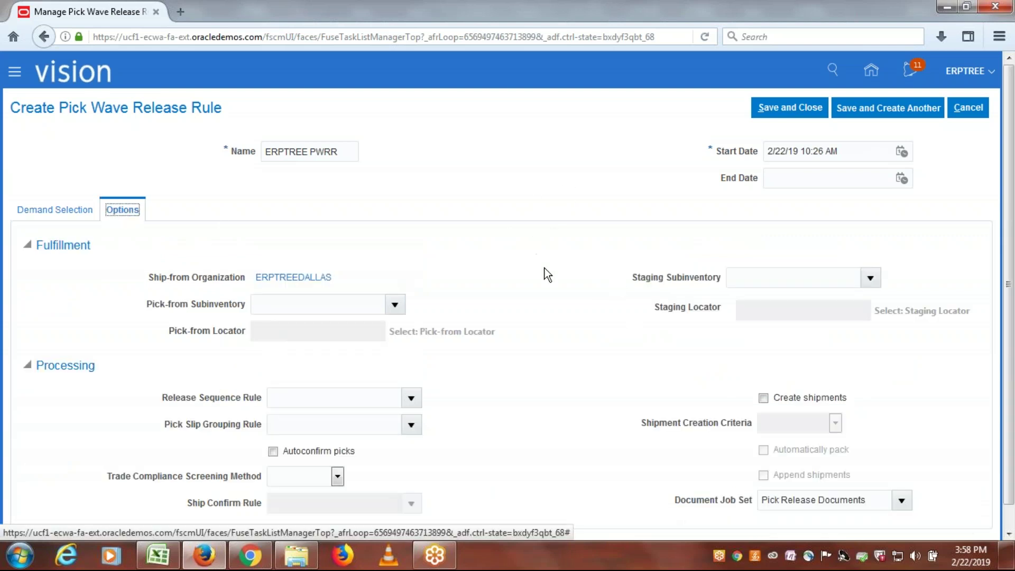
pyautogui.click(311, 301)
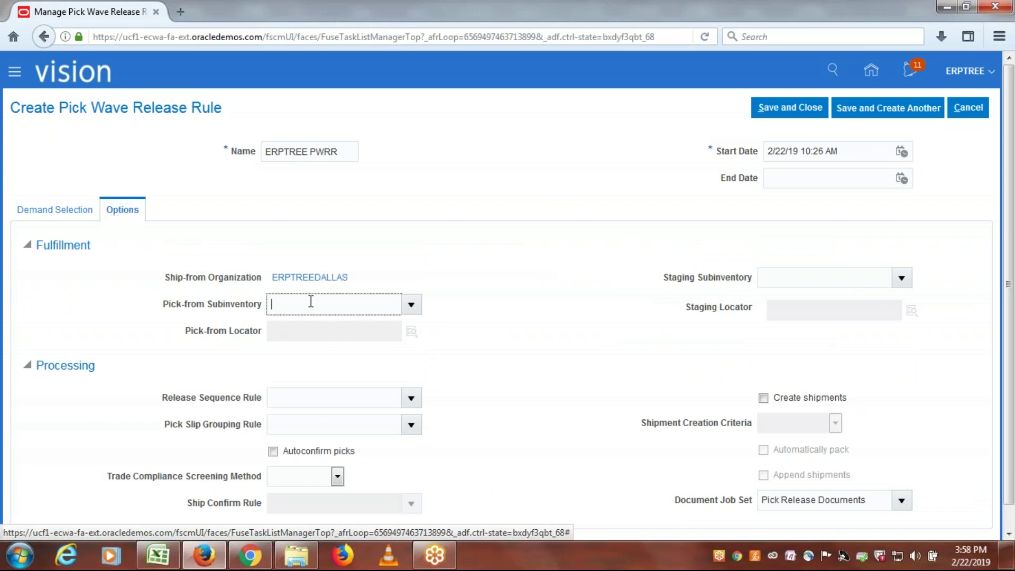
pyautogui.write('i')
pyautogui.press('Tab')
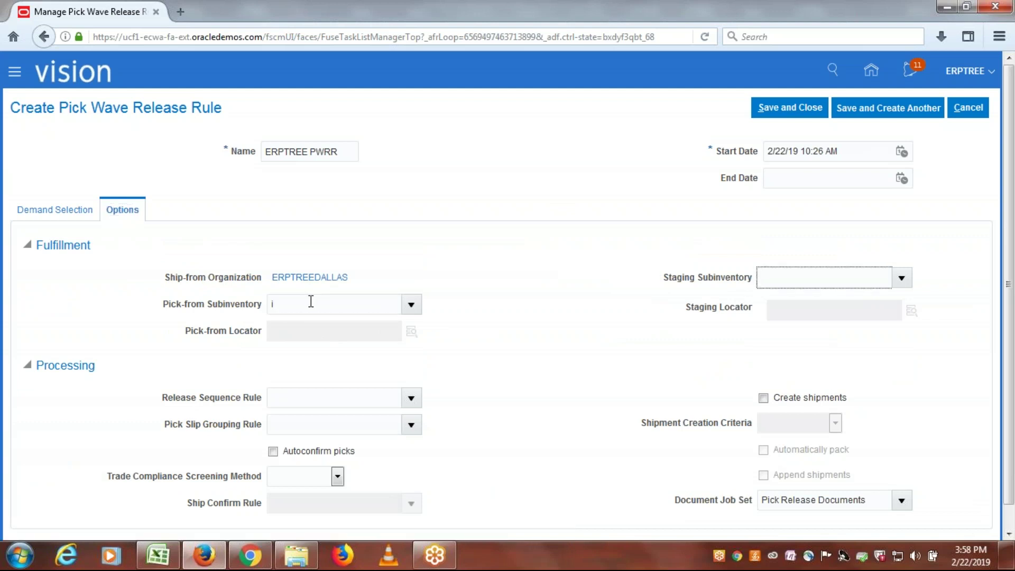
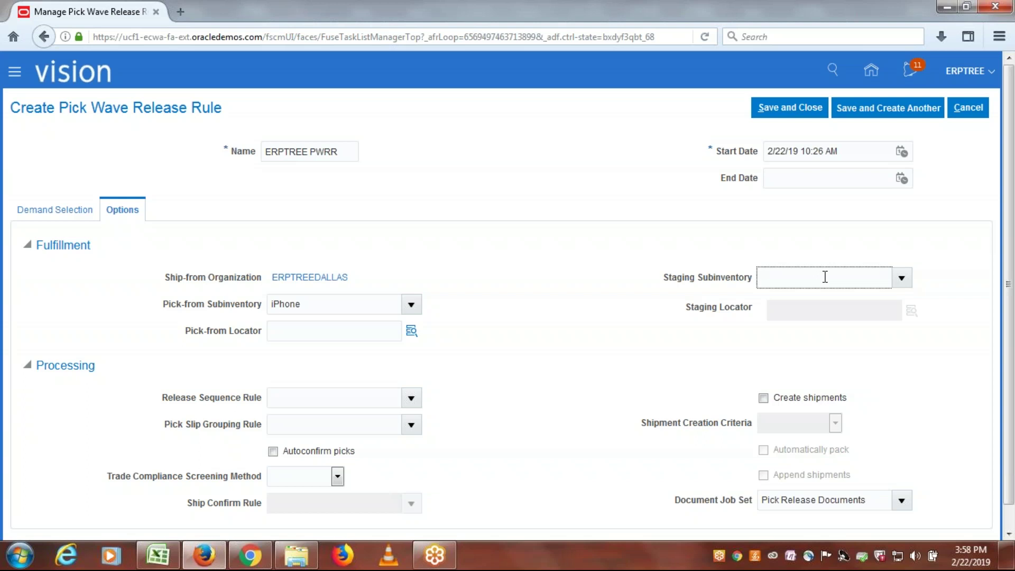
pyautogui.write('i')
pyautogui.press('Tab')
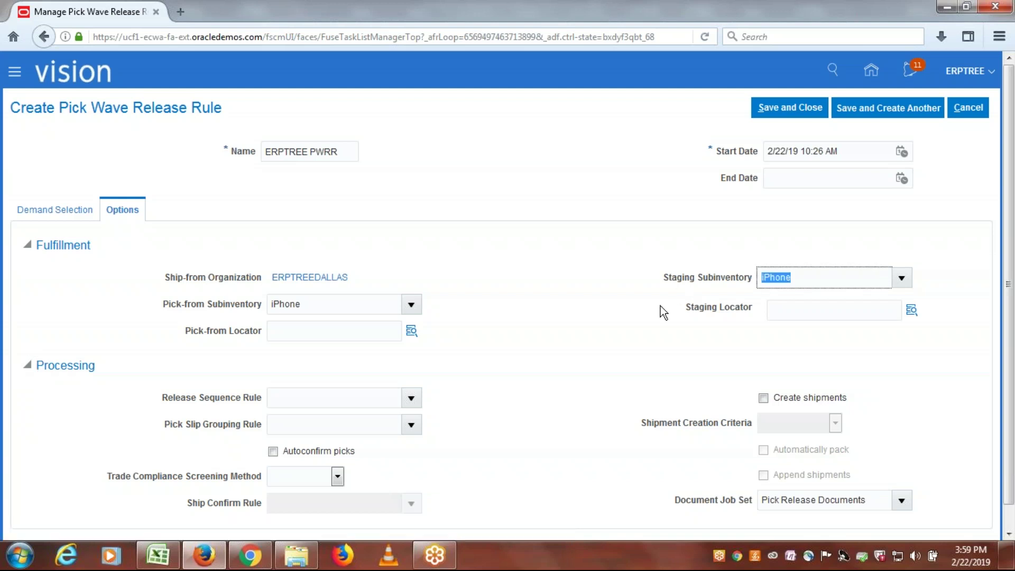
pyautogui.press('BackSpace')
# Step: Set the release sequence rule to ERPTREE RSR and the pick slip grouping rule to ERPTREE PSGR in the processing options
pyautogui.scroll(-1, 563, 326)
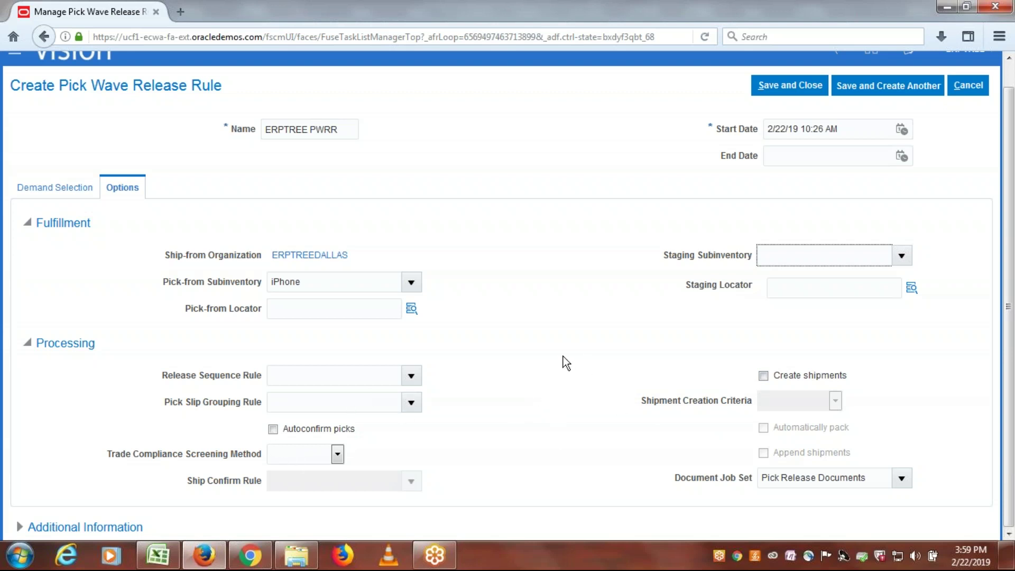
pyautogui.click(354, 376)
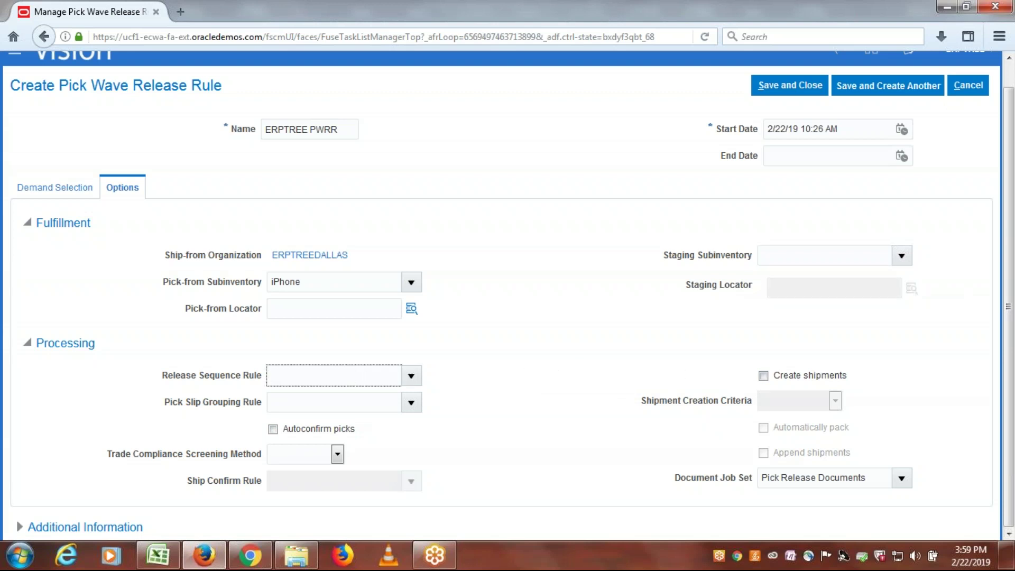
pyautogui.write('erptree')
pyautogui.press('Tab')
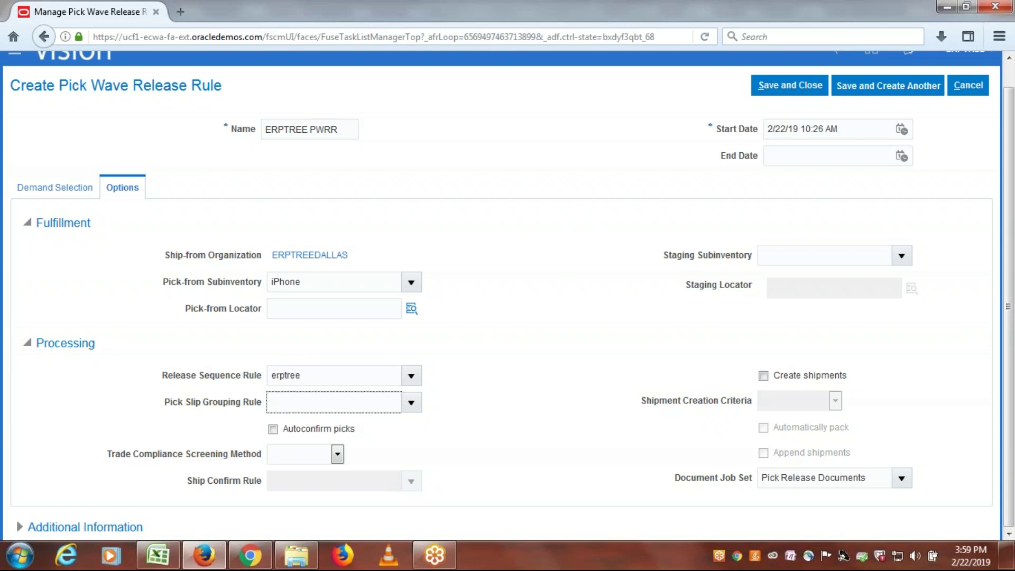
pyautogui.write('erptree')
pyautogui.press('Tab')
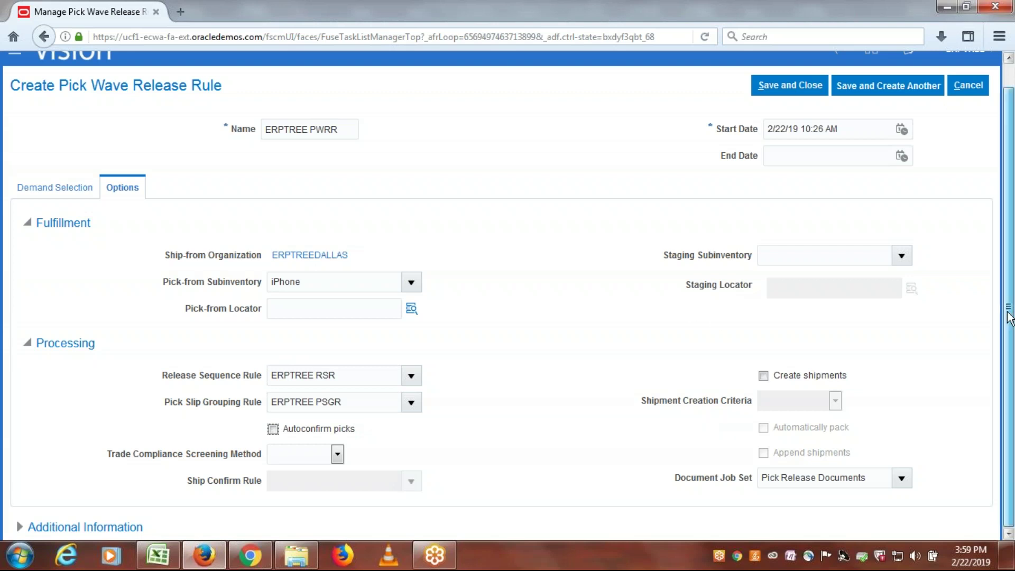
pyautogui.scroll(1, 1009, 289)
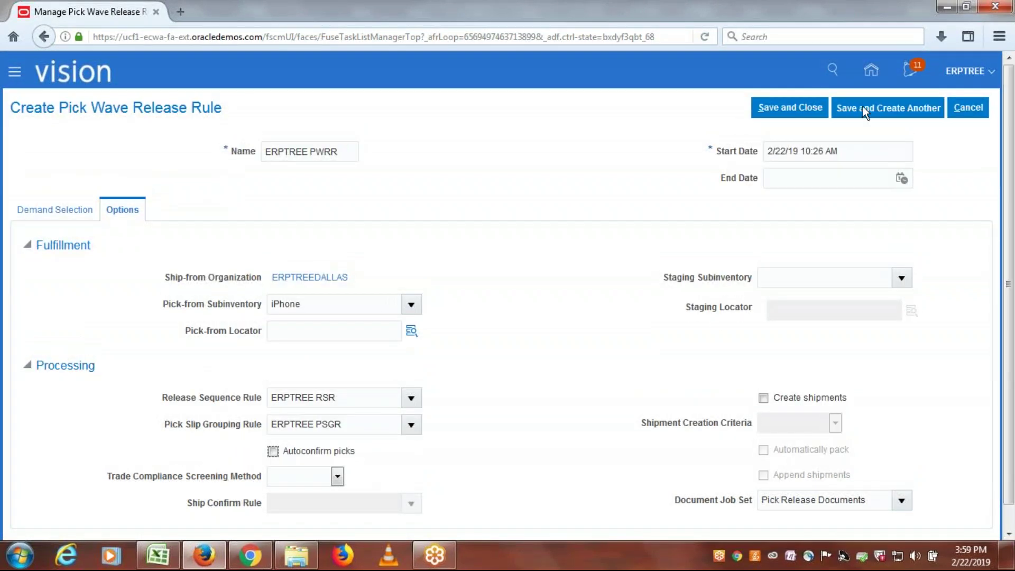
# Step: Save and close the pick wave release rule, and switch to the Excel workbook to check the next setup in the list
pyautogui.click(790, 107)
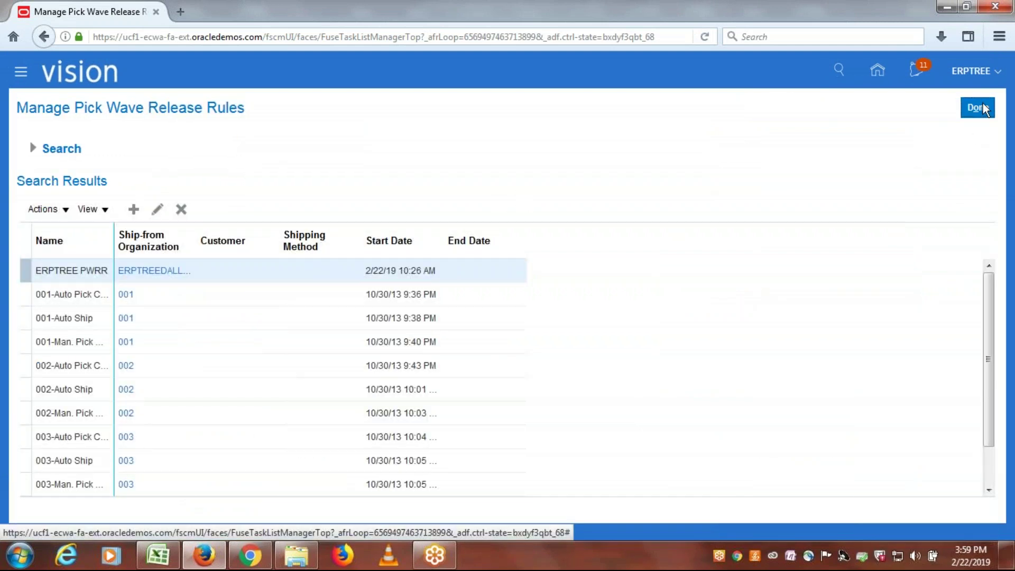
pyautogui.press('Return')
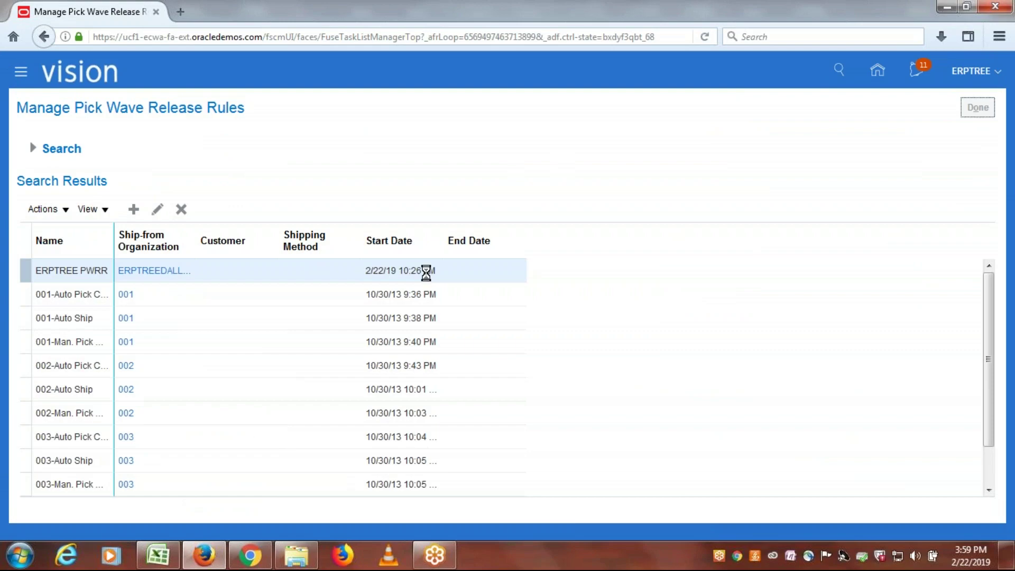
pyautogui.hotkey('alt', 'Tab')
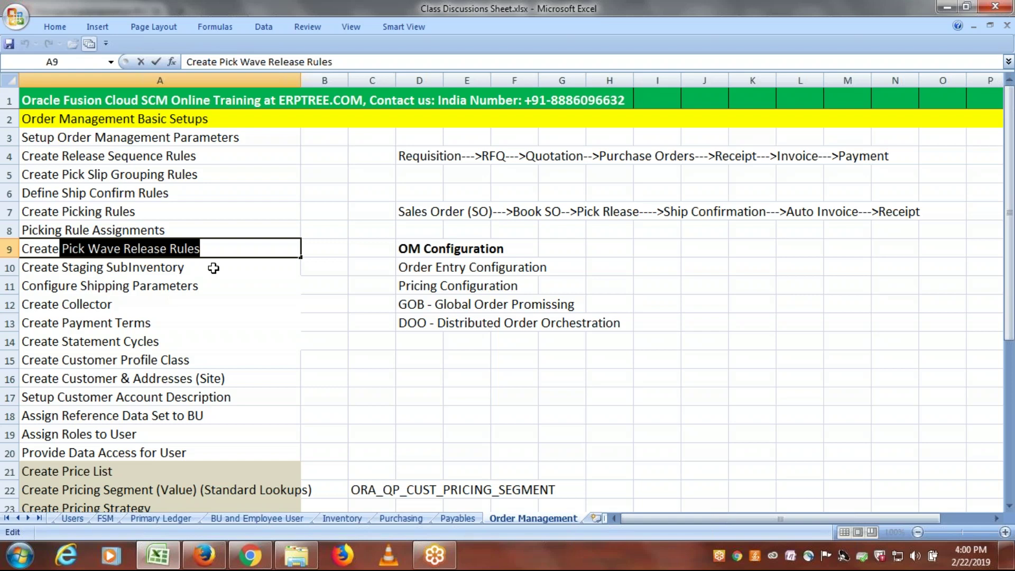
# Step: Back in the Oracle implementation project, search the tasks for "subinv" and open Manage Subinventories and Locators for organization ERPTREEDALLAS
pyautogui.hotkey('alt', 'Tab')
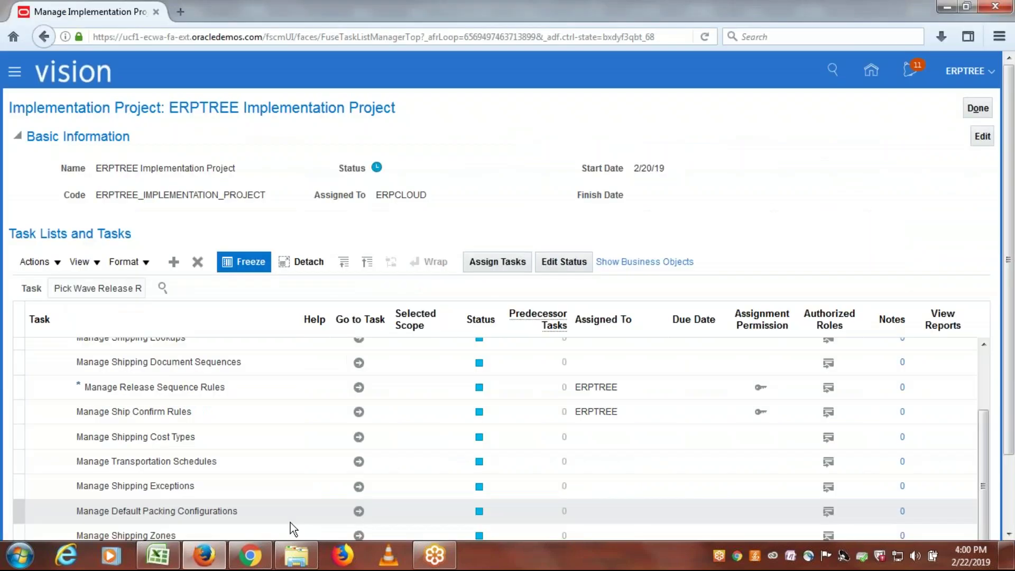
pyautogui.tripleClick(113, 284)
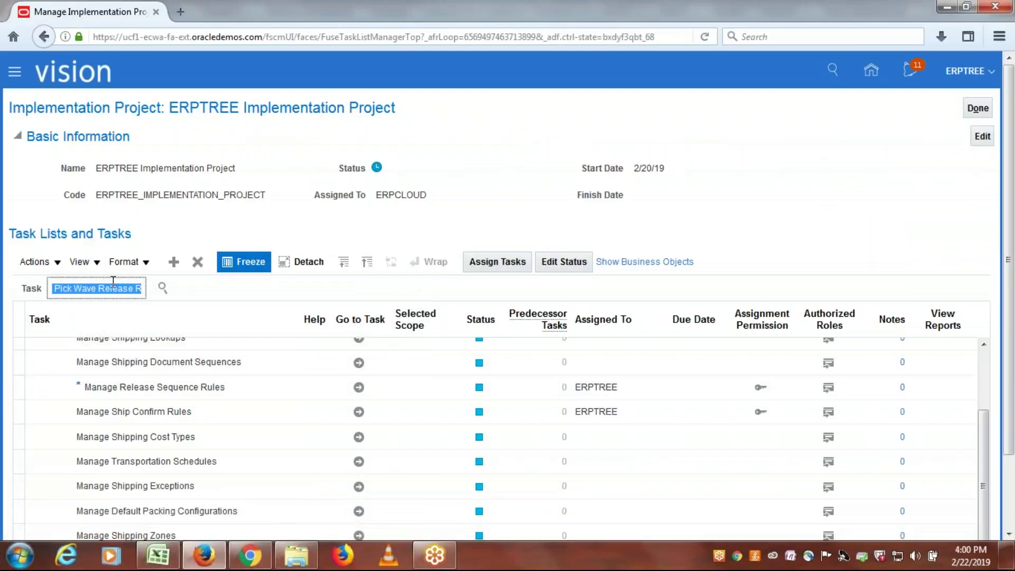
pyautogui.write('subinv')
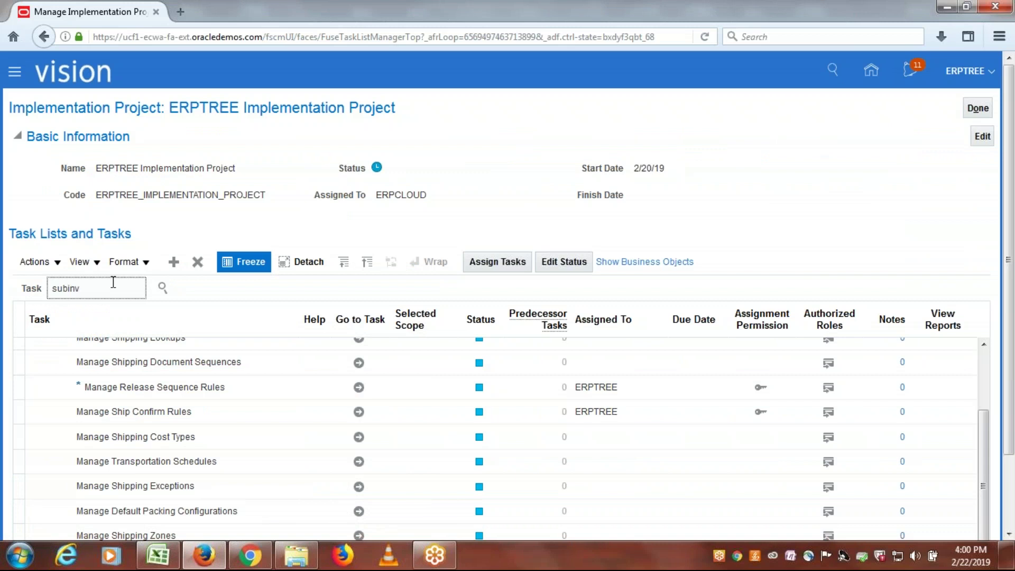
pyautogui.click(163, 289)
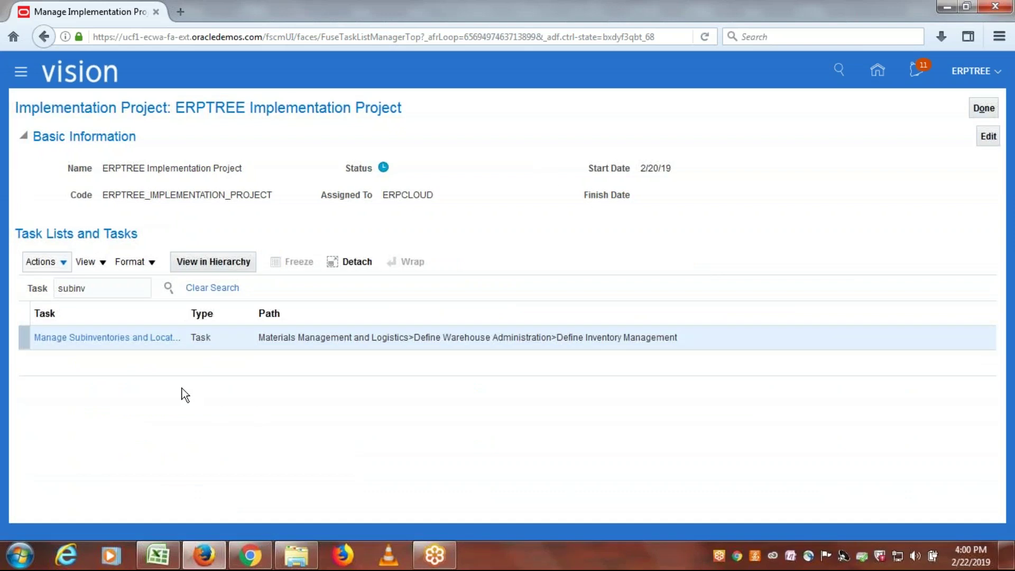
pyautogui.click(106, 342)
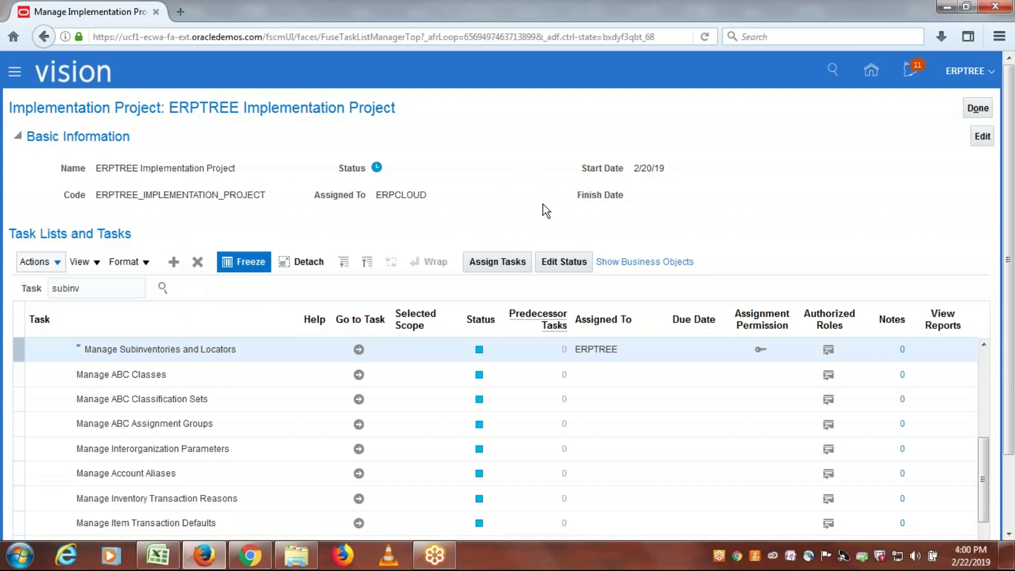
pyautogui.click(359, 350)
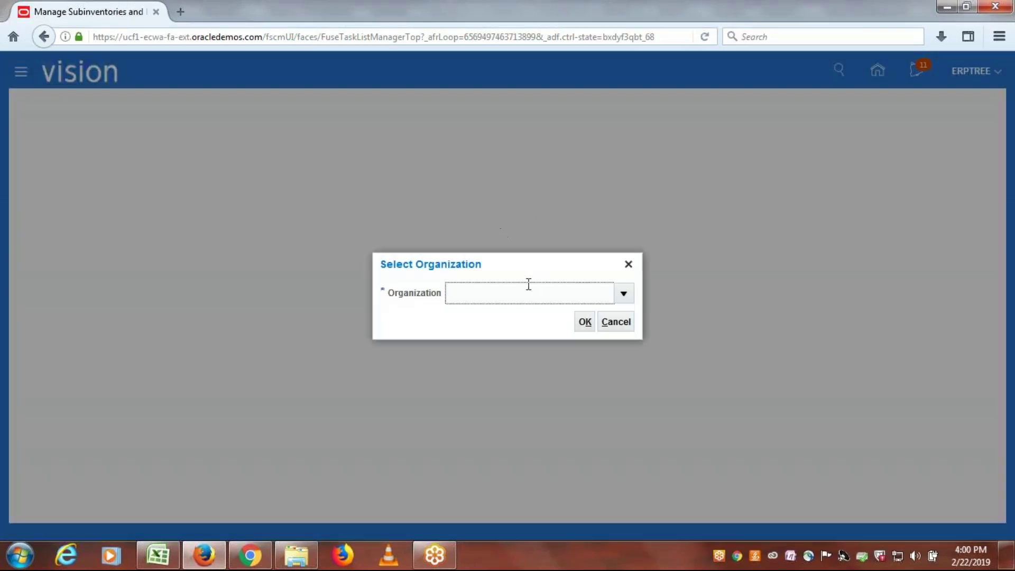
pyautogui.write('erptree')
pyautogui.press('Tab')
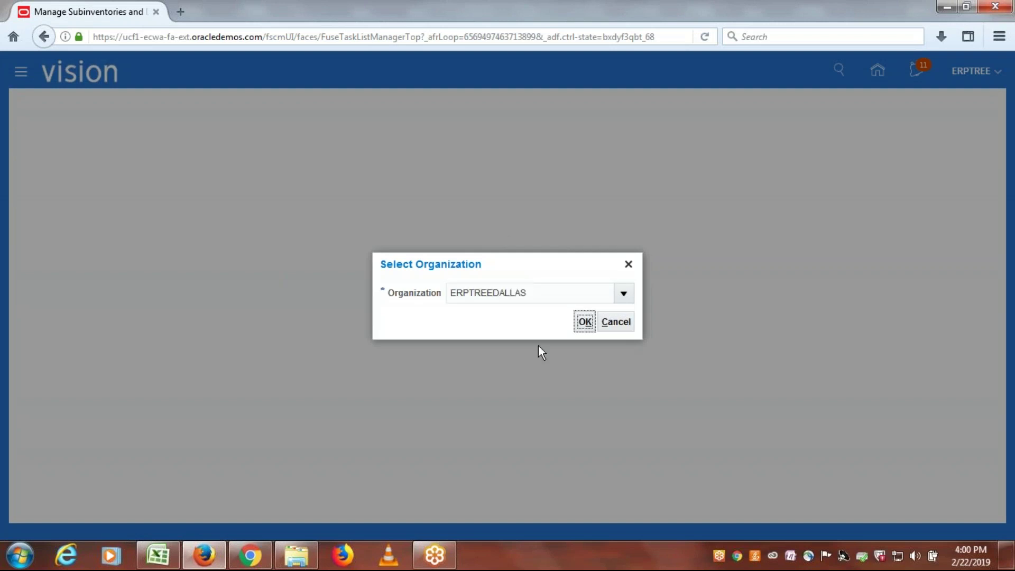
pyautogui.click(586, 324)
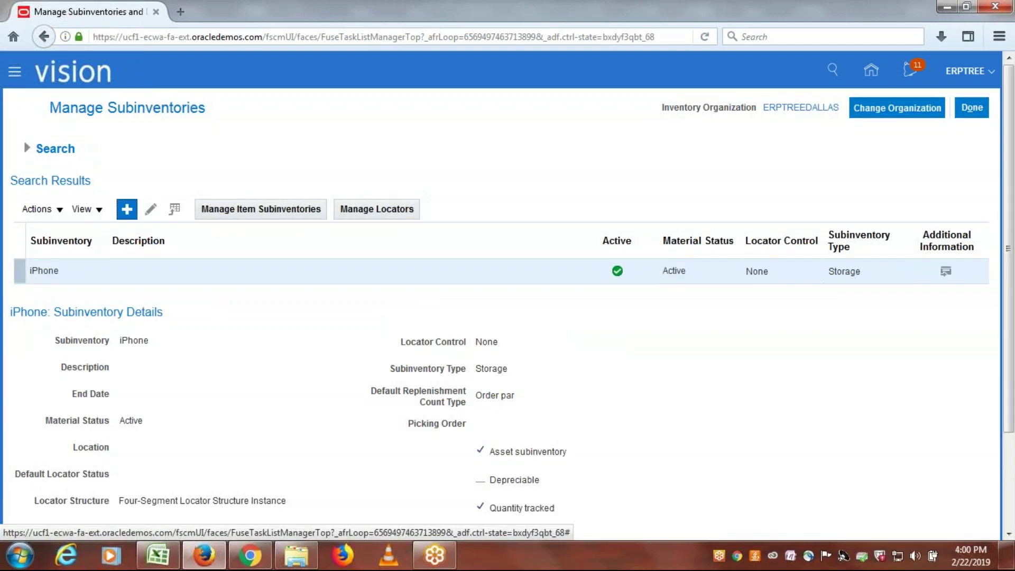
# Step: Create a subinventory named Staging and set its subinventory type to Receiving
pyautogui.click(126, 208)
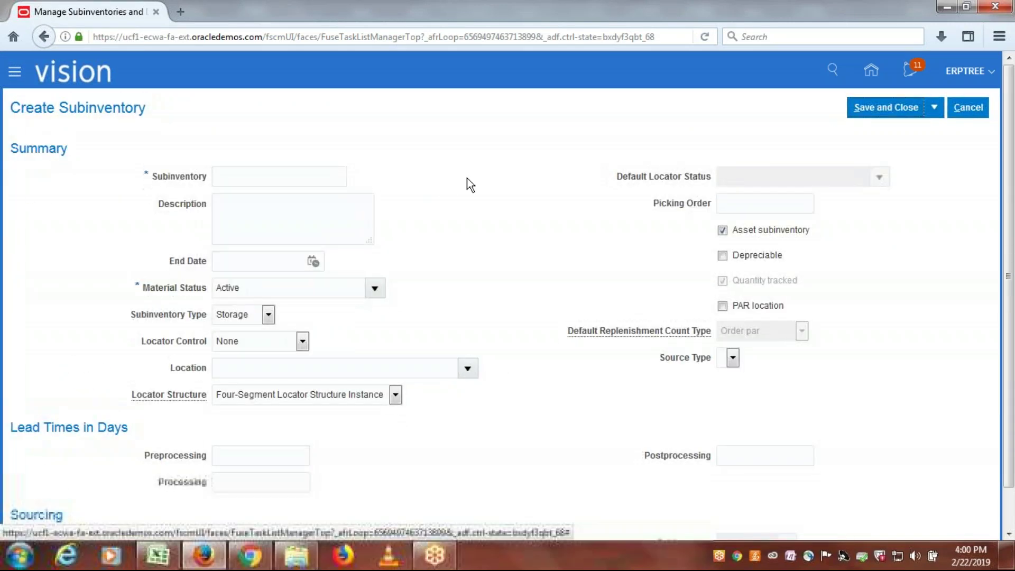
pyautogui.click(237, 176)
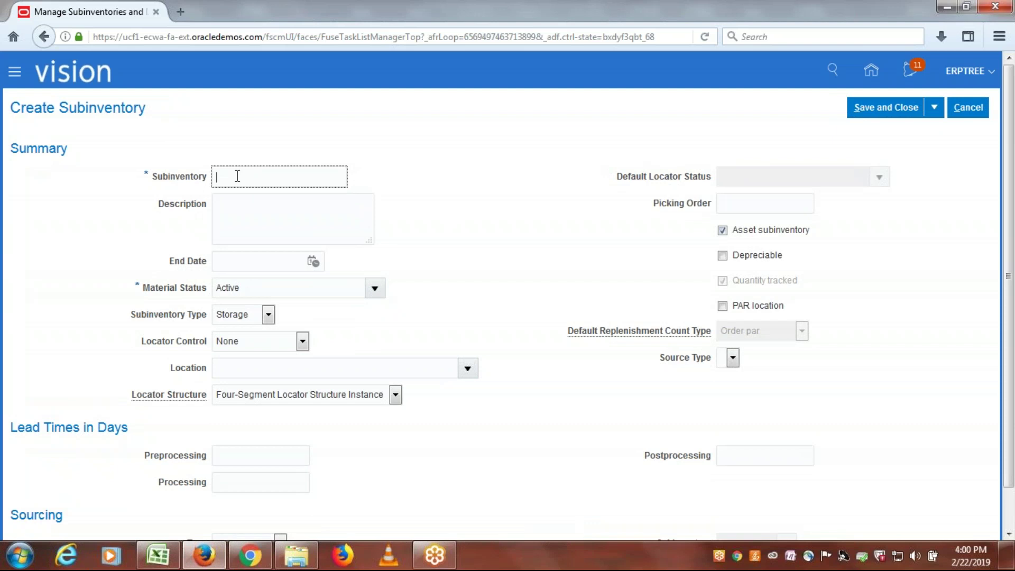
pyautogui.write('Staging')
pyautogui.click(544, 222)
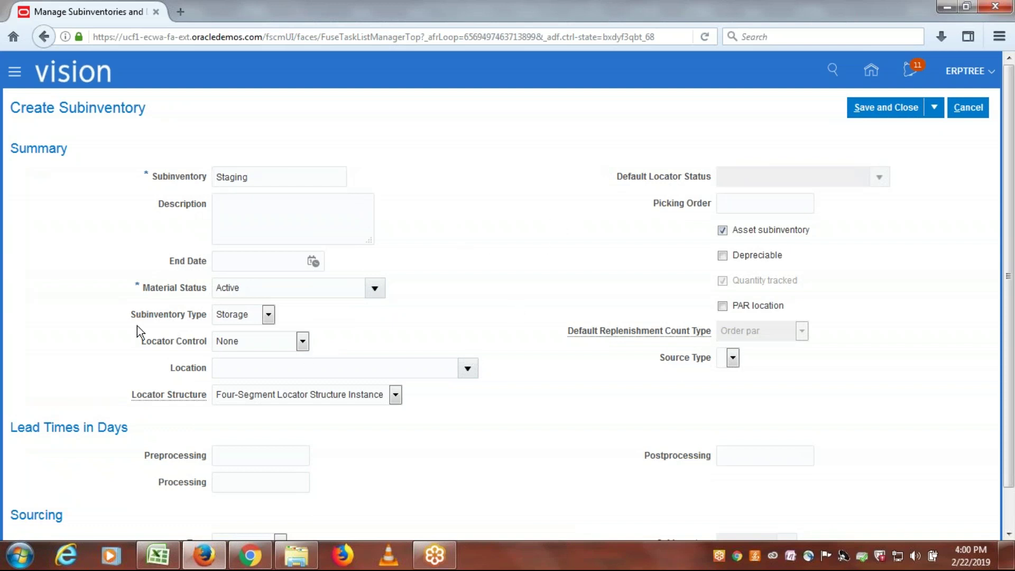
pyautogui.click(270, 315)
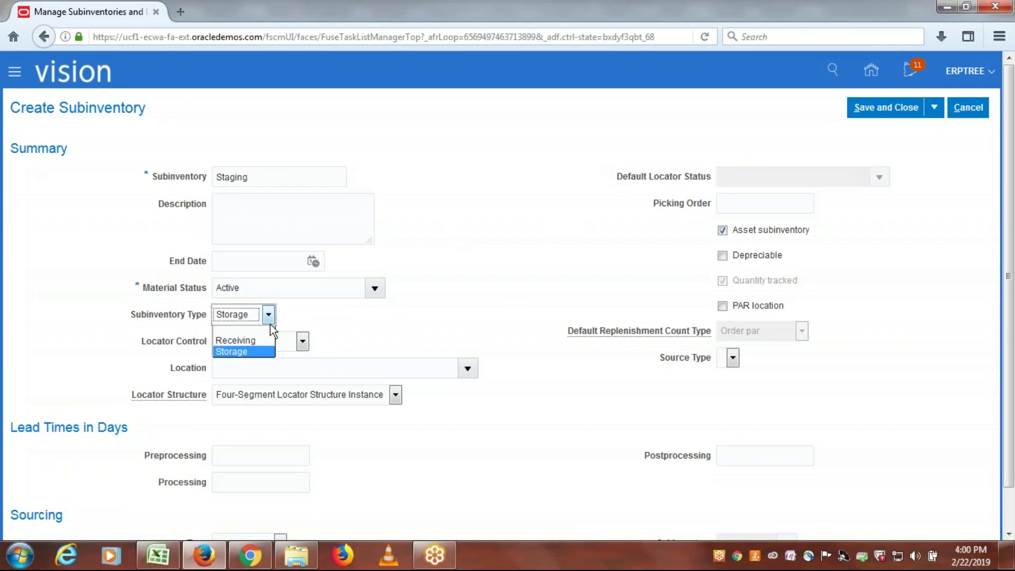
pyautogui.click(258, 340)
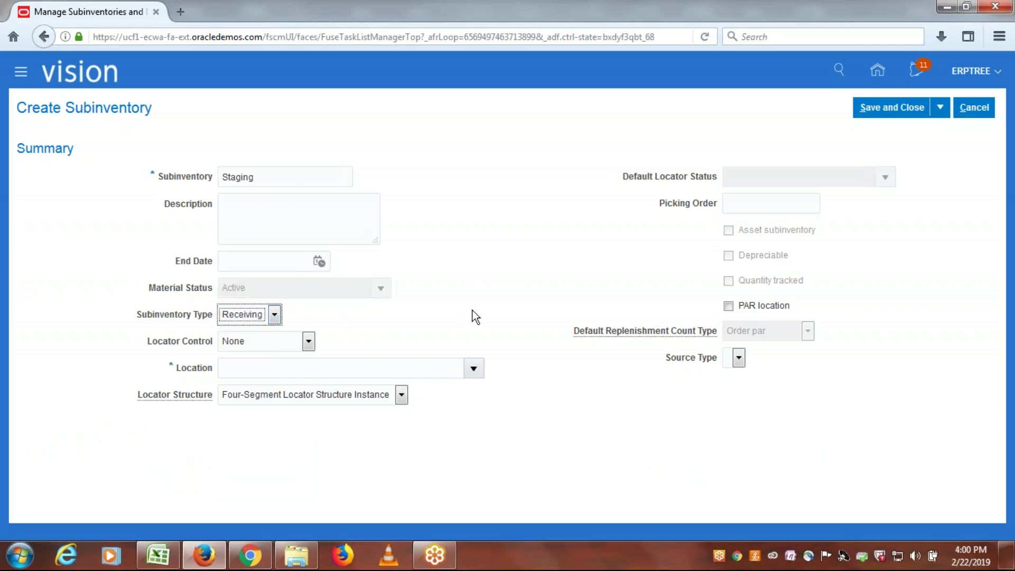
# Step: Set the Staging subinventory's location to ERPTREE US Location, save it and leave the subinventories page
pyautogui.click(378, 372)
pyautogui.write('erptr')
pyautogui.press('Tab')
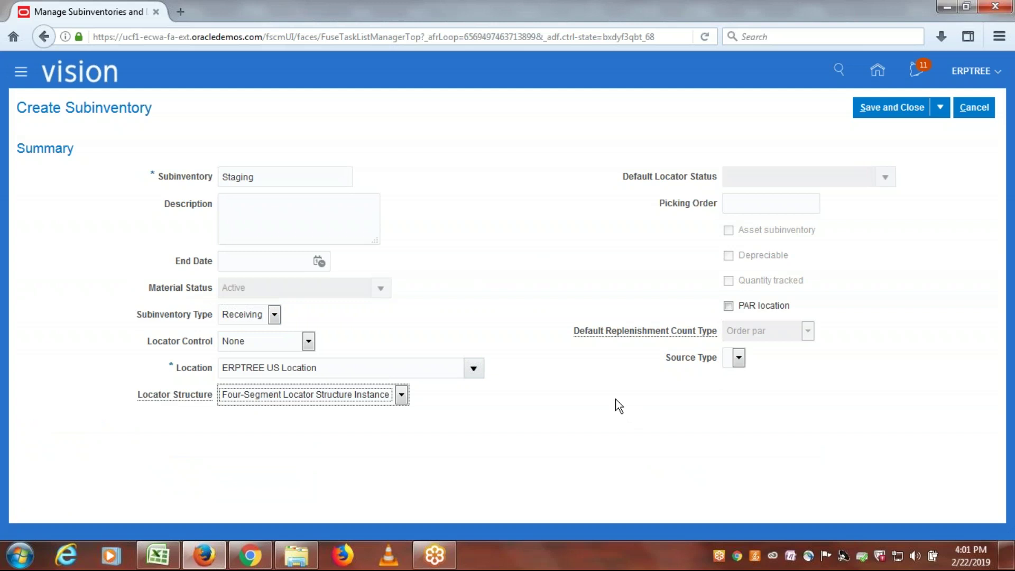
pyautogui.click(888, 106)
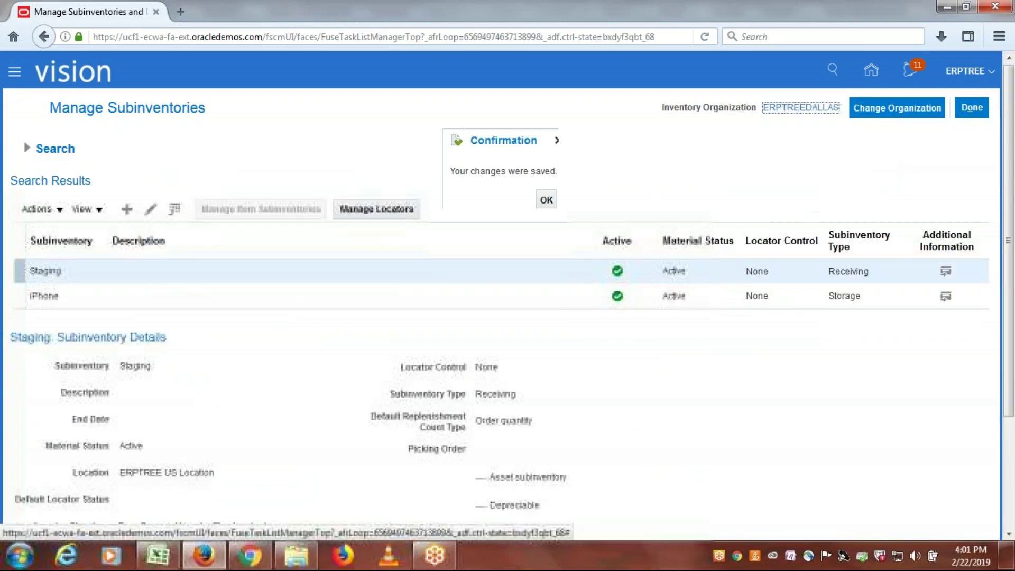
pyautogui.click(551, 214)
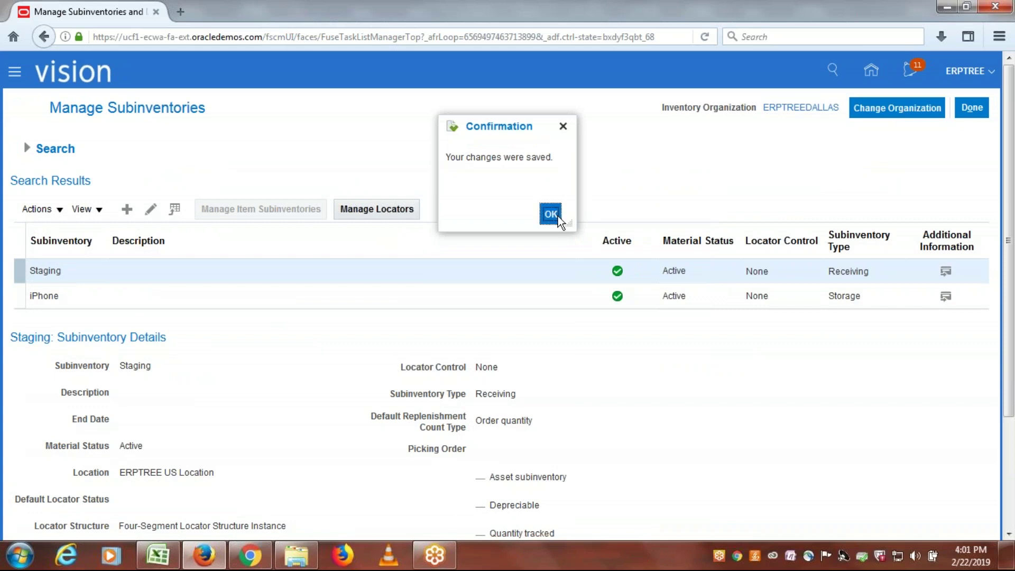
pyautogui.click(973, 107)
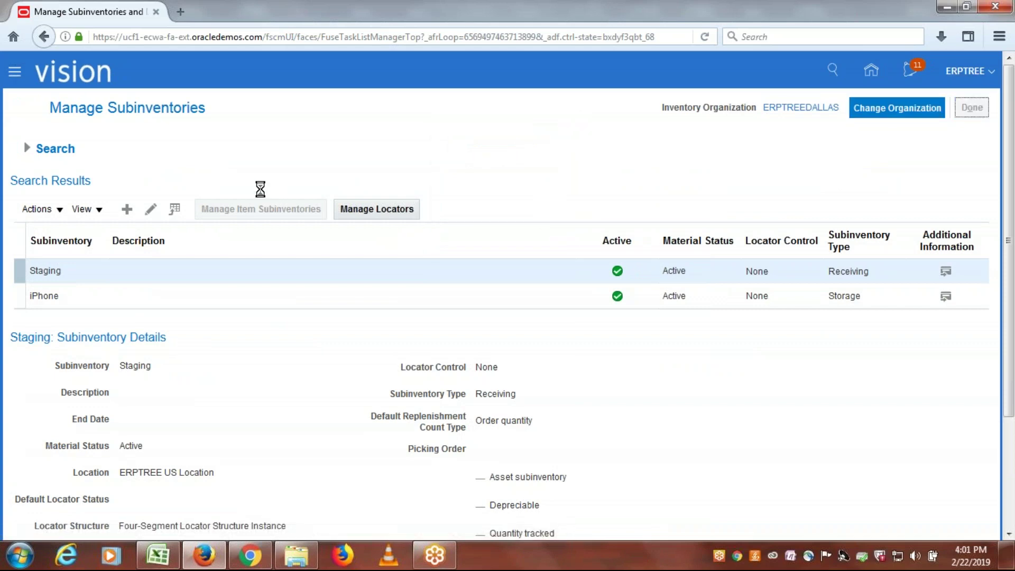
# Step: Switch to the Excel workbook and copy "Shipping Parameters" from the Configure Shipping Parameters entry in the setup list
pyautogui.hotkey('alt', 'Tab')
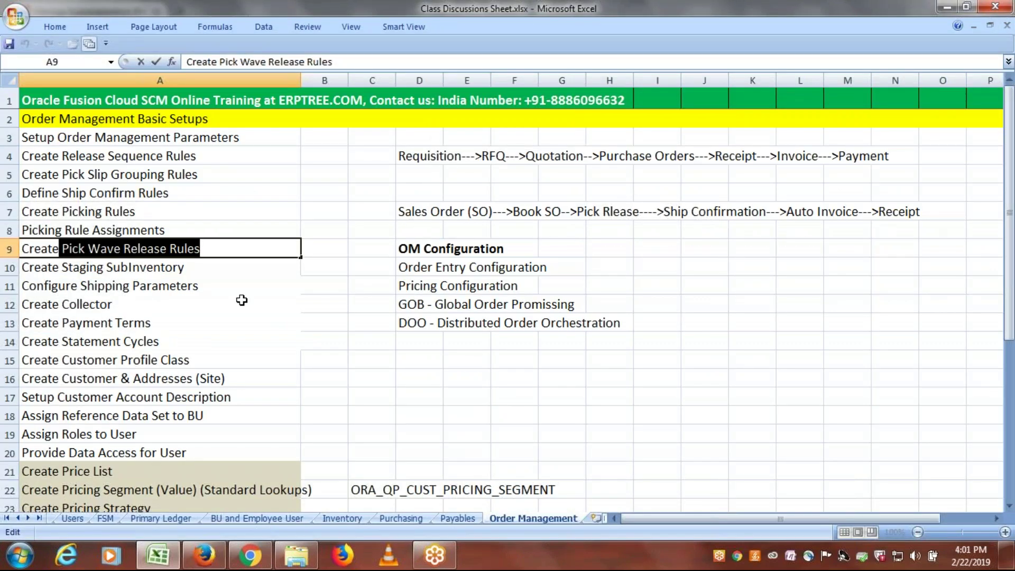
pyautogui.click(215, 274)
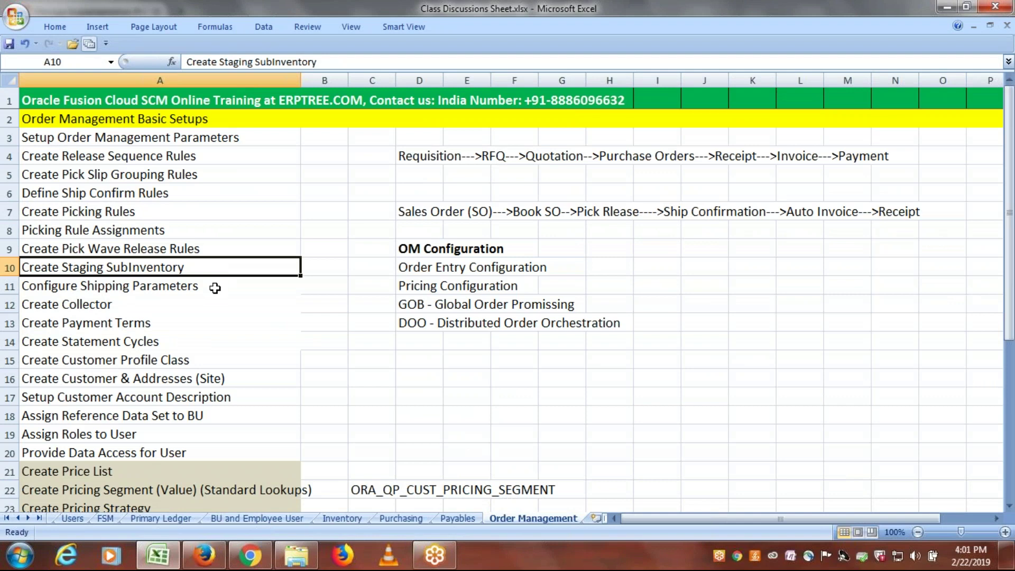
pyautogui.click(214, 287)
pyautogui.moveTo(211, 288); pyautogui.dragTo(83, 287)
pyautogui.hotkey('ctrl', 'c')
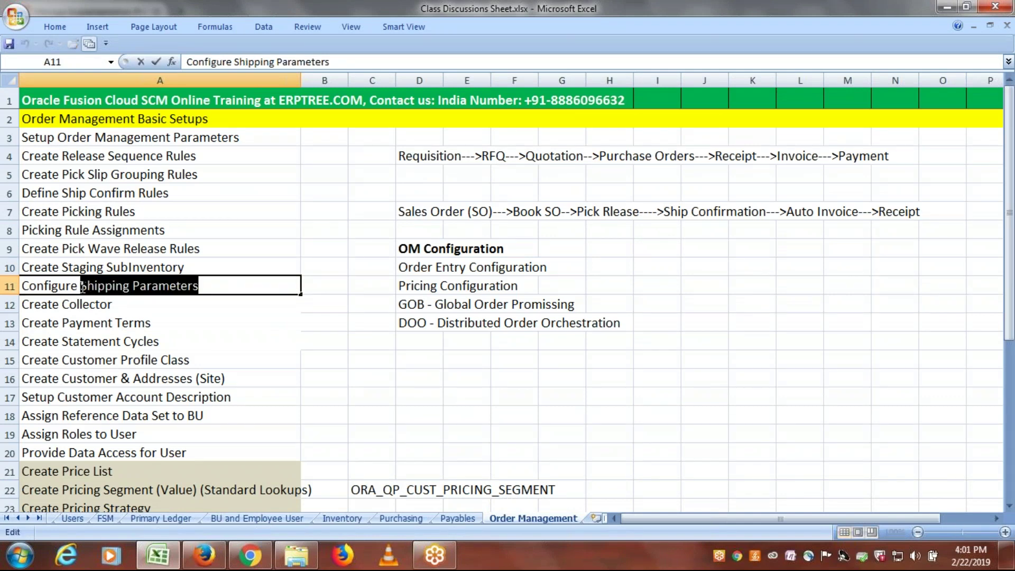
# Step: Back in the Oracle implementation project, search the tasks for "Shipping Parameters" and open the Manage Shipping Parameters task
pyautogui.hotkey('alt', 'Tab')
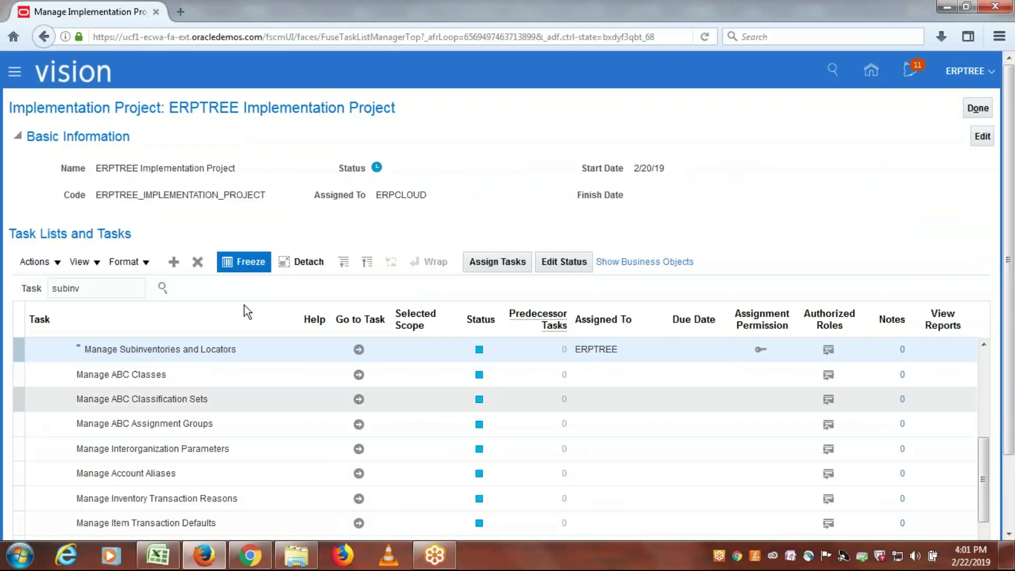
pyautogui.click(124, 292)
pyautogui.hotkey('ctrl', 'a')
pyautogui.hotkey('ctrl', 'v')
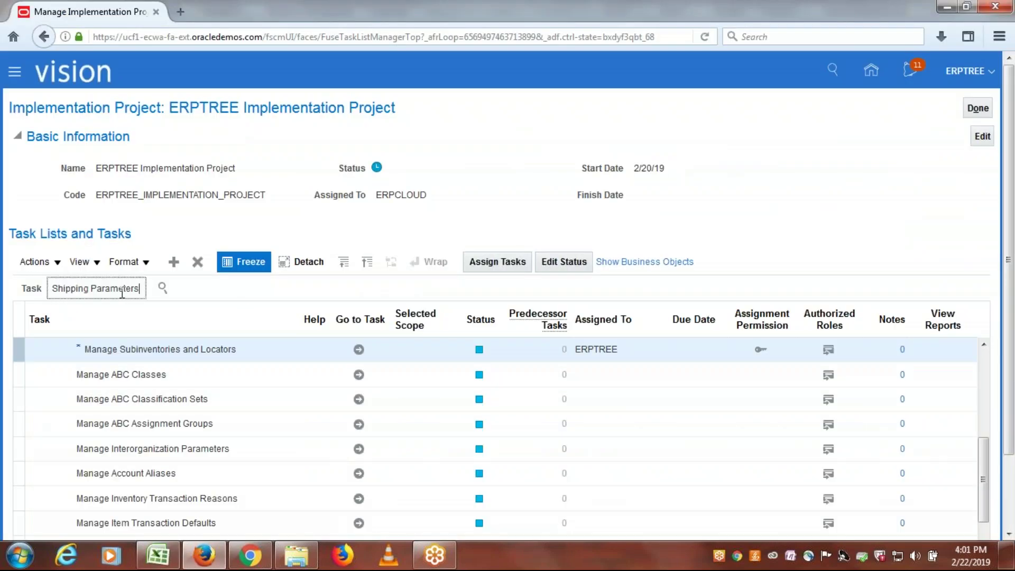
pyautogui.click(159, 289)
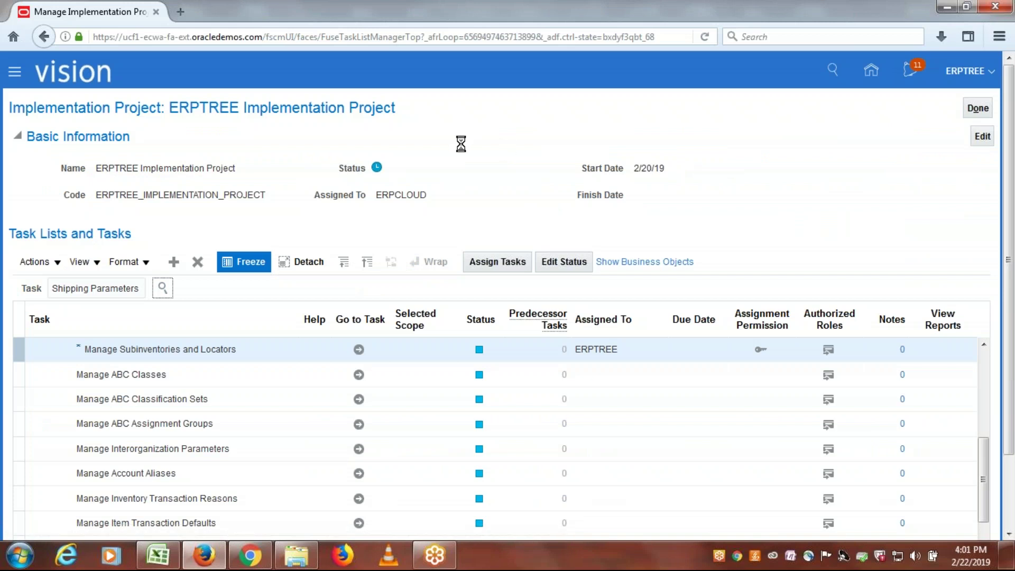
pyautogui.click(105, 338)
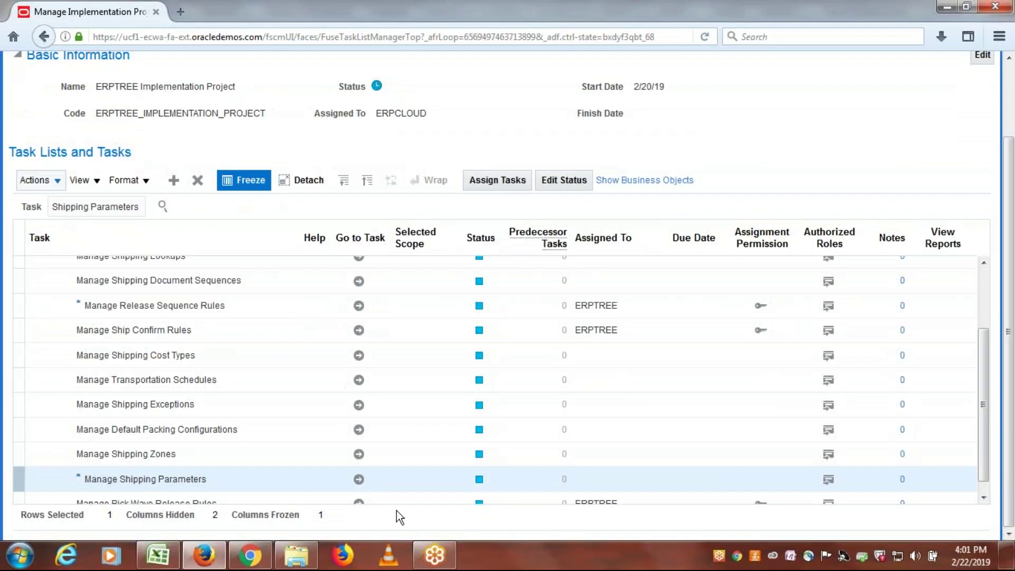
pyautogui.click(358, 479)
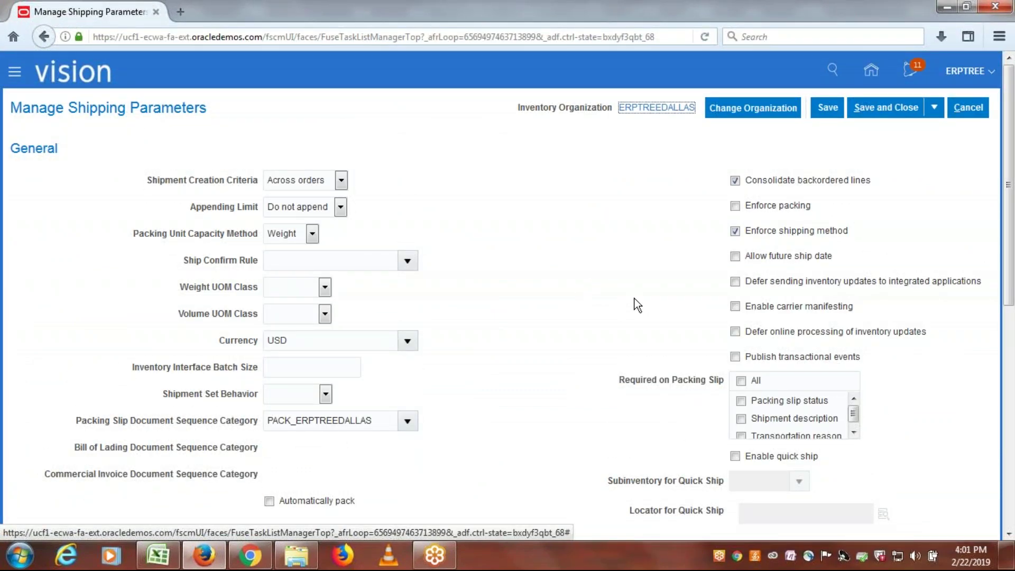
# Step: Set the ship confirm rule to ERPTREE SCR, the weight UOM class to Weight and the volume UOM class to Volume
pyautogui.click(411, 265)
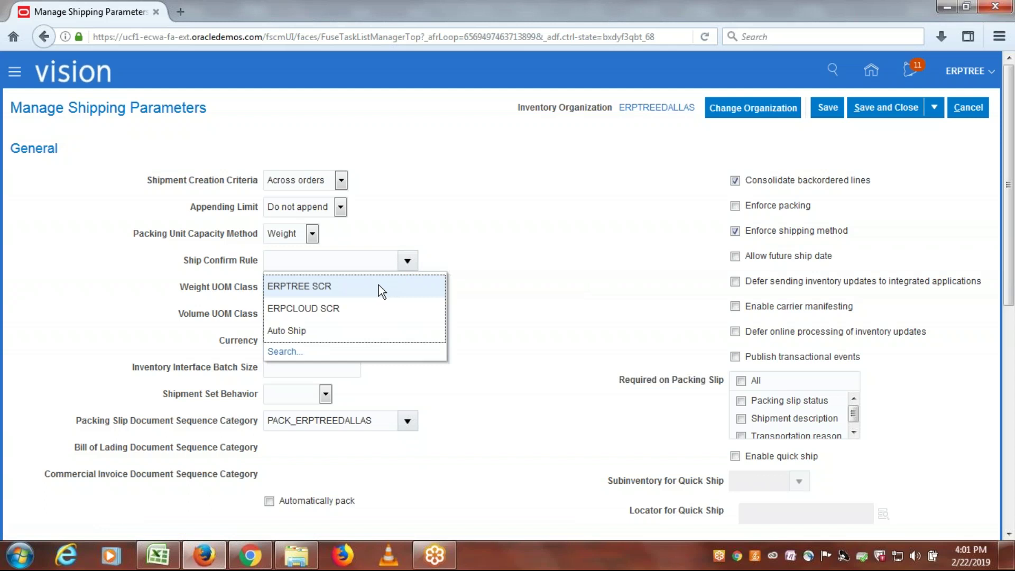
pyautogui.click(306, 288)
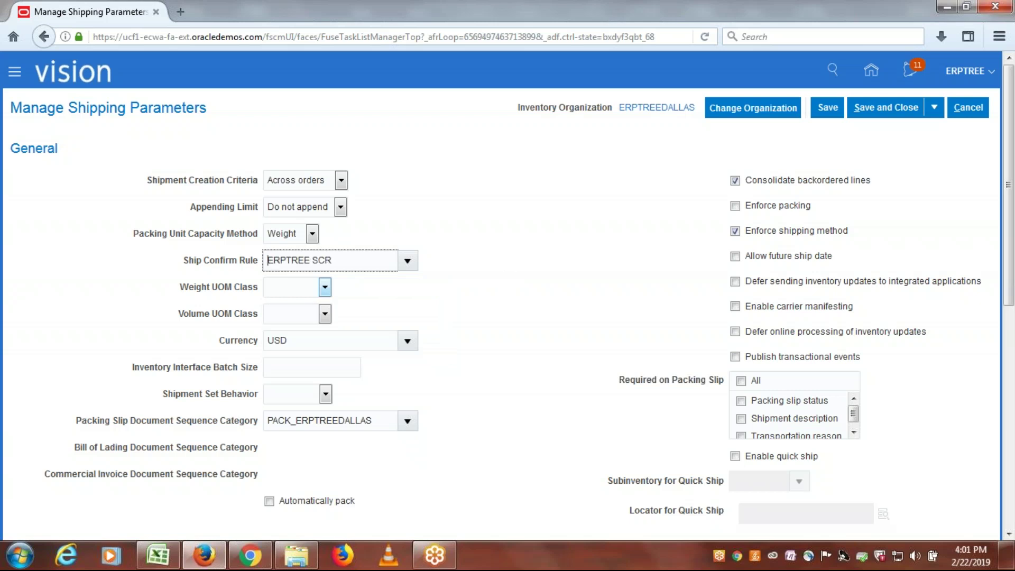
pyautogui.click(324, 290)
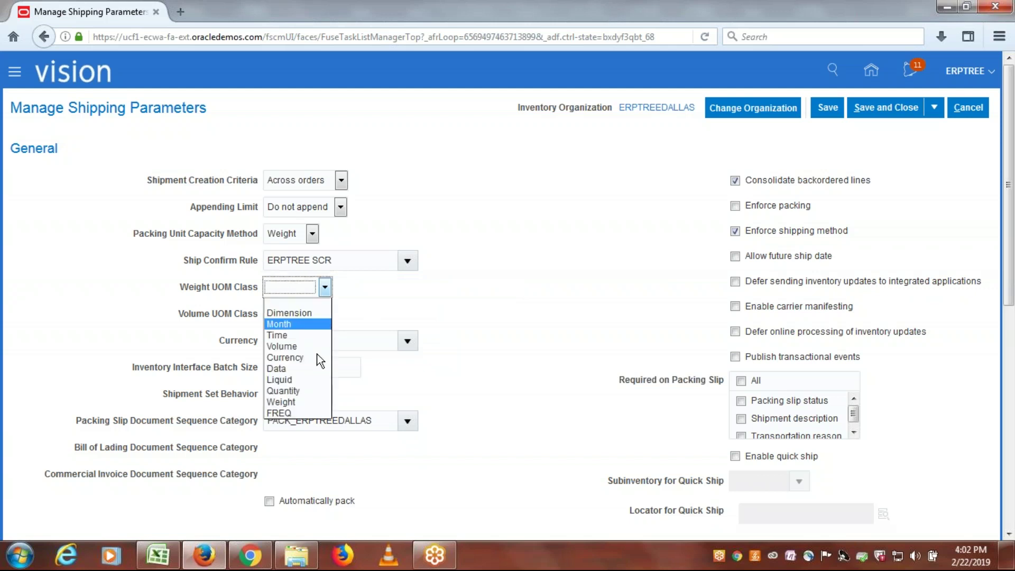
pyautogui.click(314, 401)
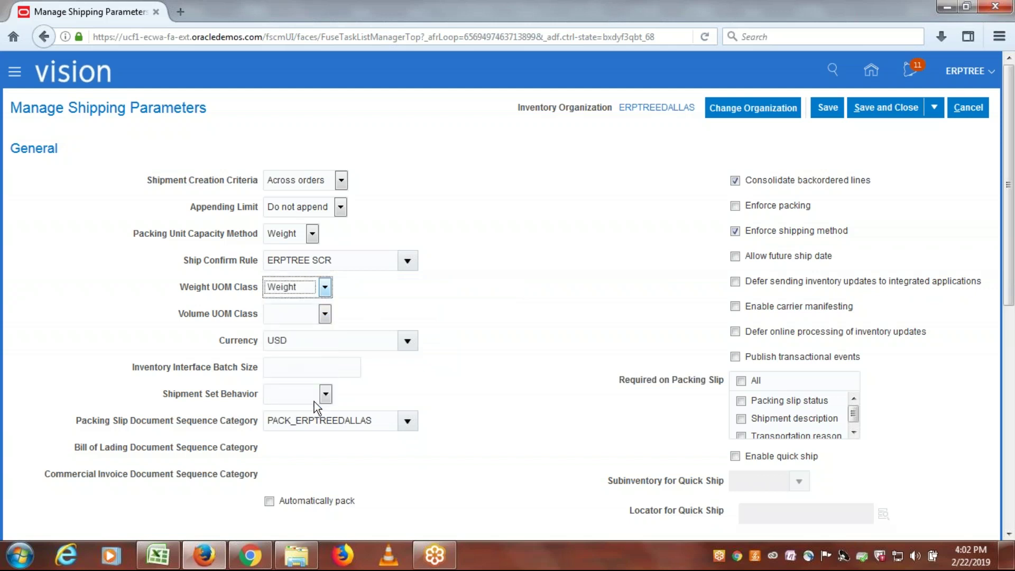
pyautogui.click(326, 315)
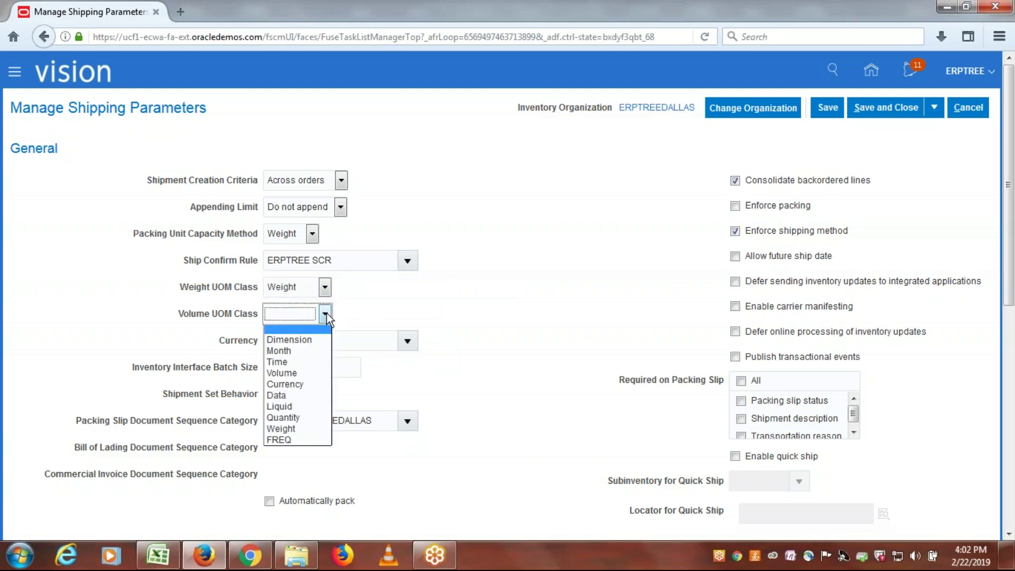
pyautogui.click(303, 373)
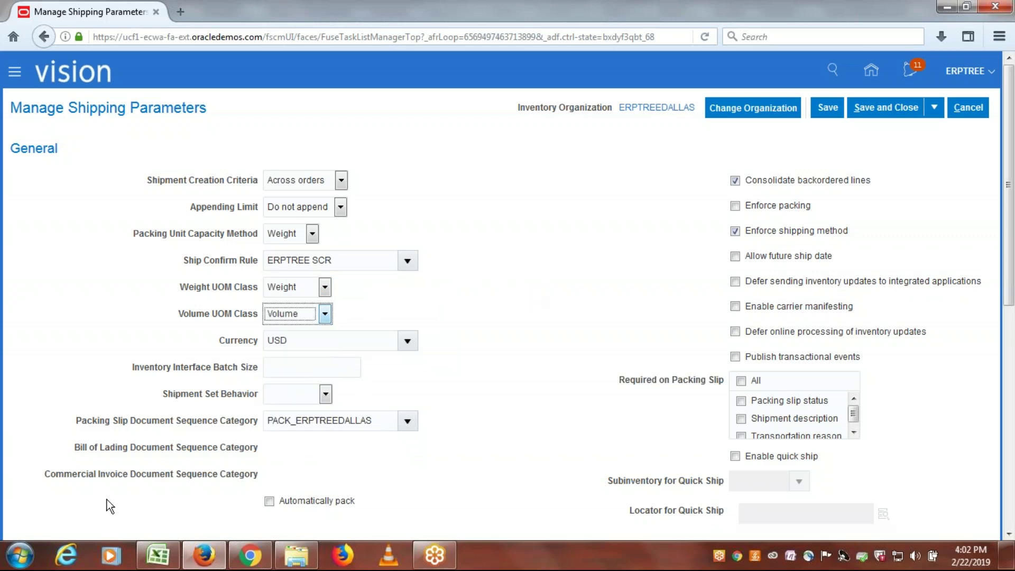
pyautogui.scroll(-5, 620, 385)
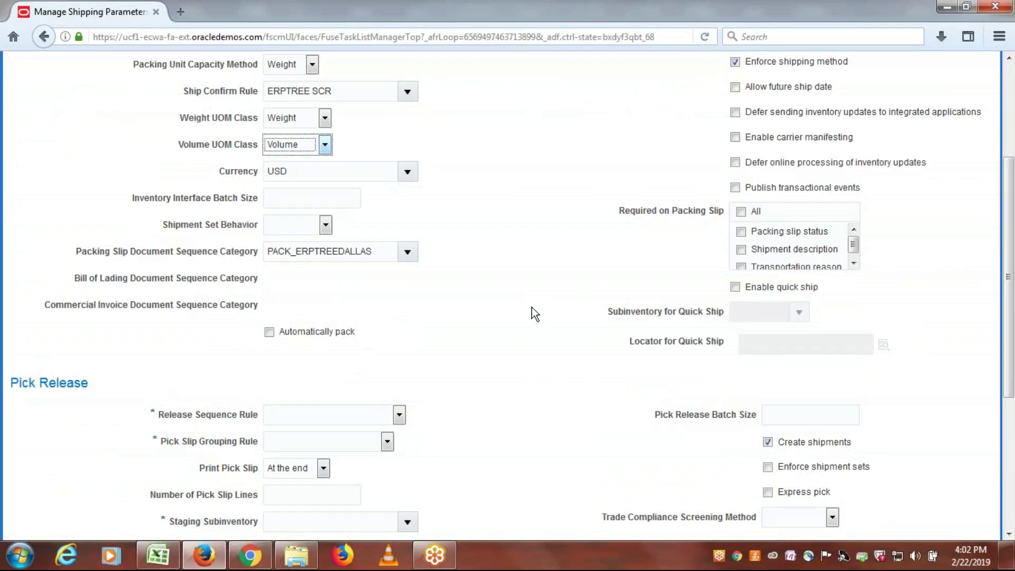
# Step: Under Pick Release, set the release sequence rule to ERPTREE RSR and the pick slip grouping rule to ERPTREE PSGR
pyautogui.scroll(-4, 532, 312)
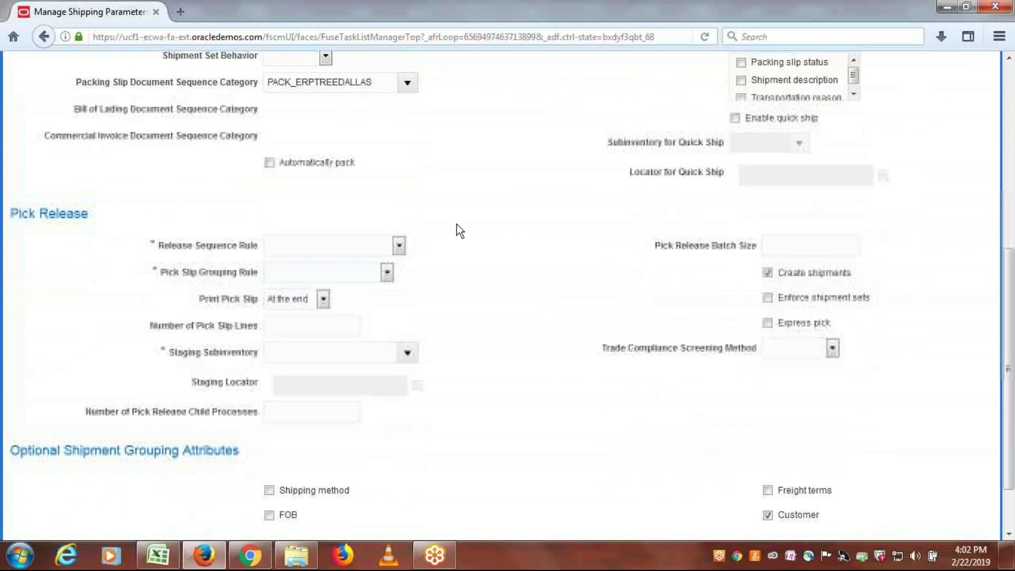
pyautogui.click(400, 246)
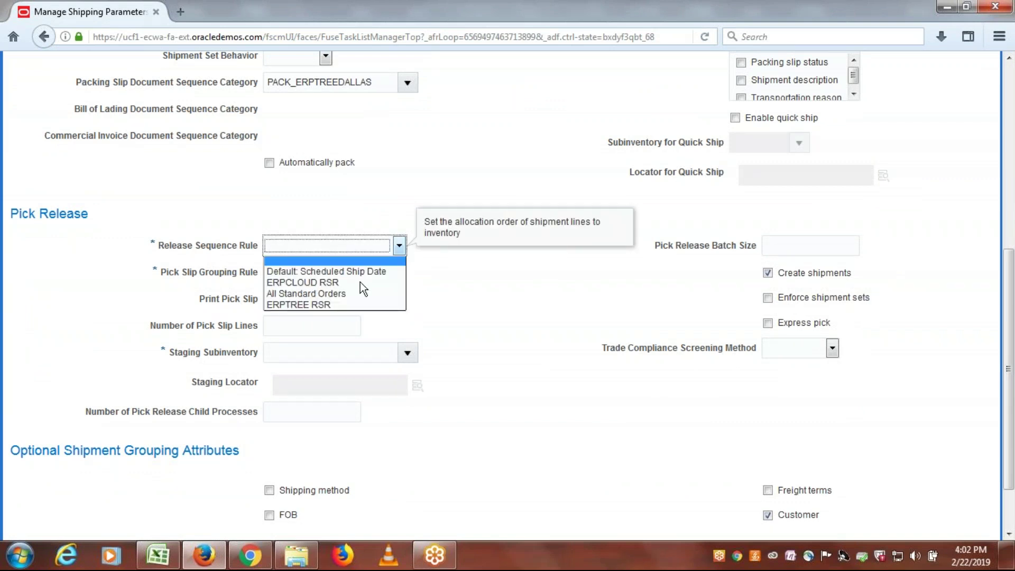
pyautogui.click(350, 305)
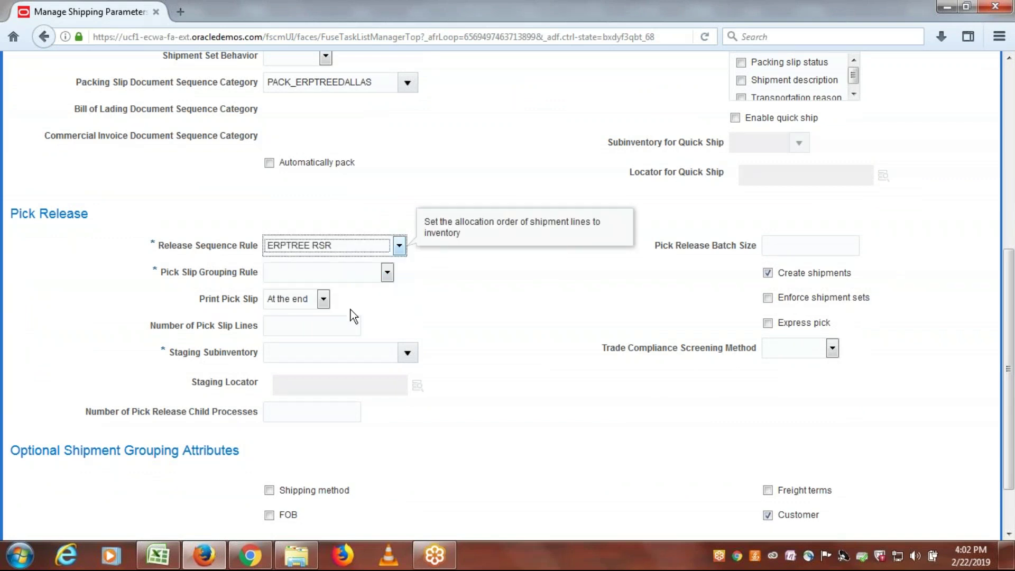
pyautogui.click(387, 273)
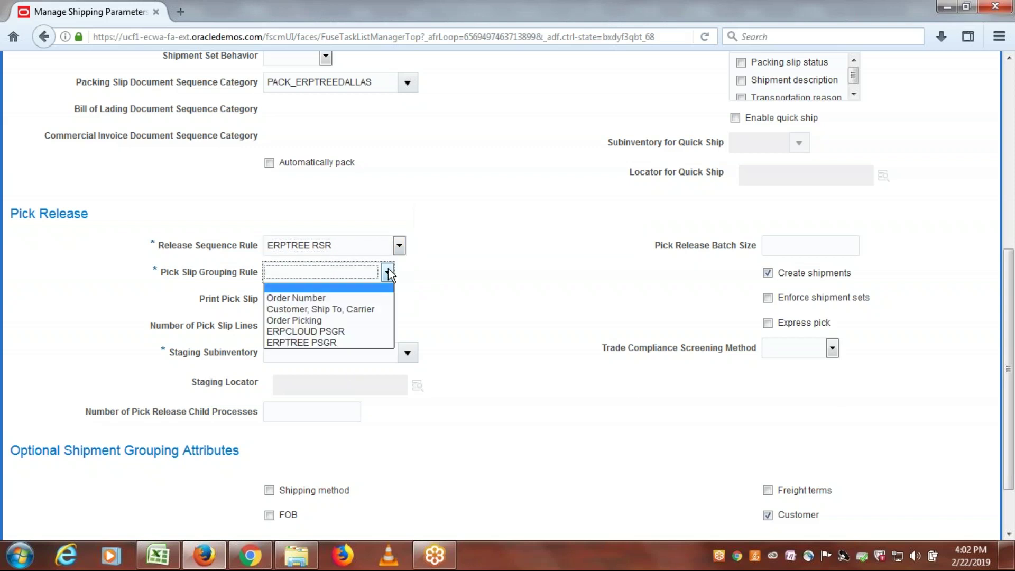
pyautogui.click(344, 343)
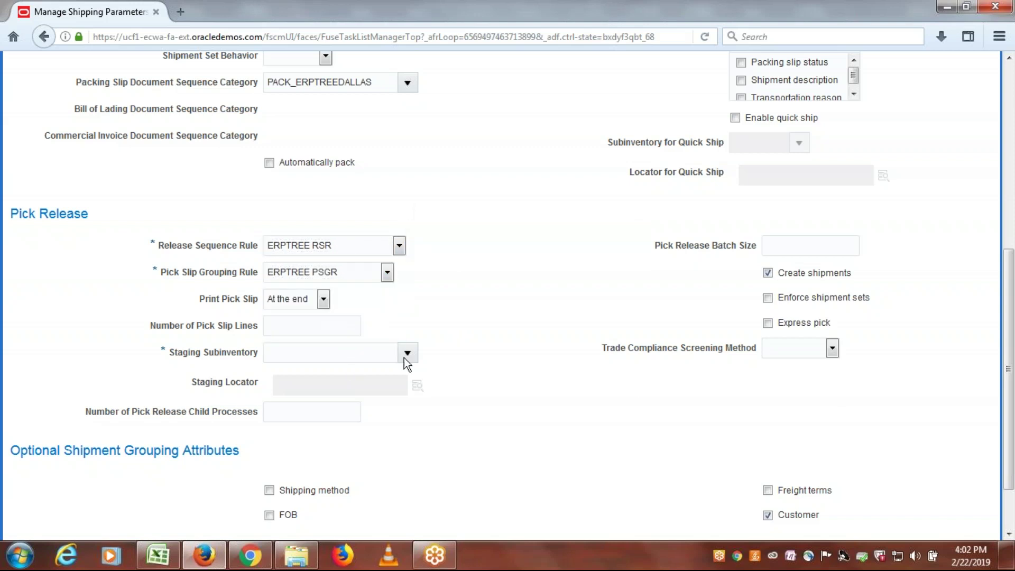
# Step: Search for the staging subinventory and select iPhone as the Staging Subinventory
pyautogui.click(315, 351)
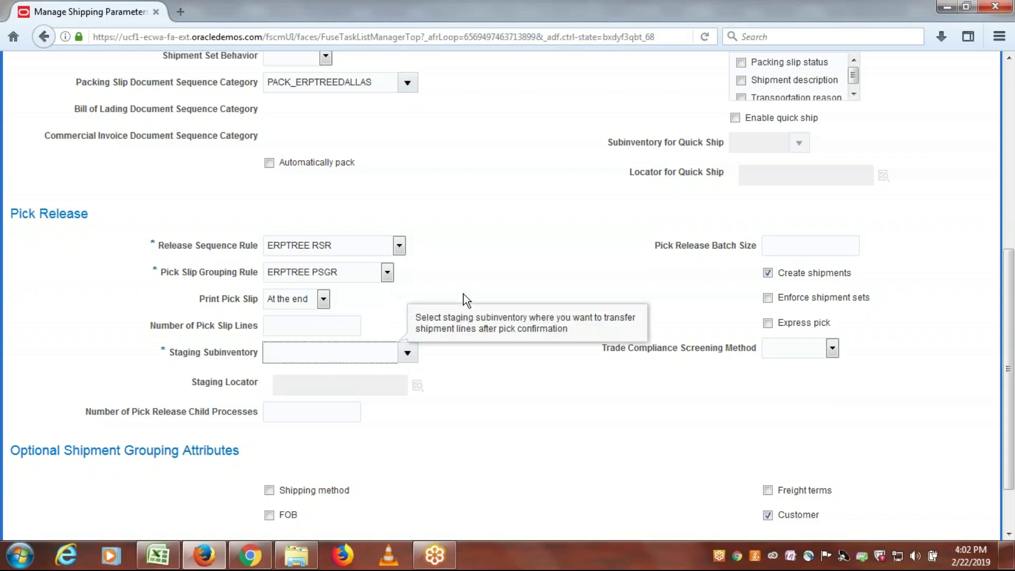
pyautogui.write('s')
pyautogui.press('Tab')
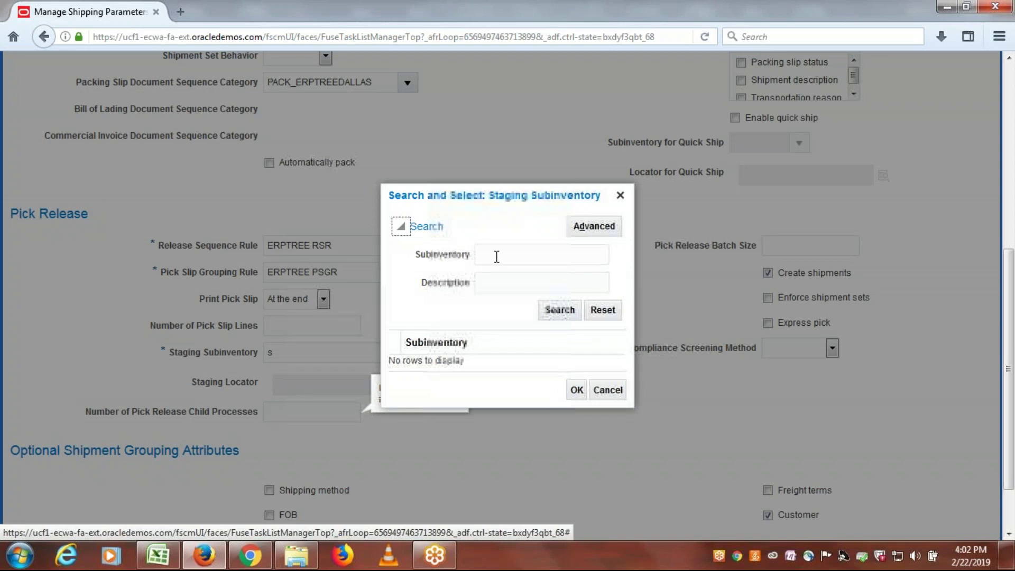
pyautogui.click(496, 256)
pyautogui.write('S')
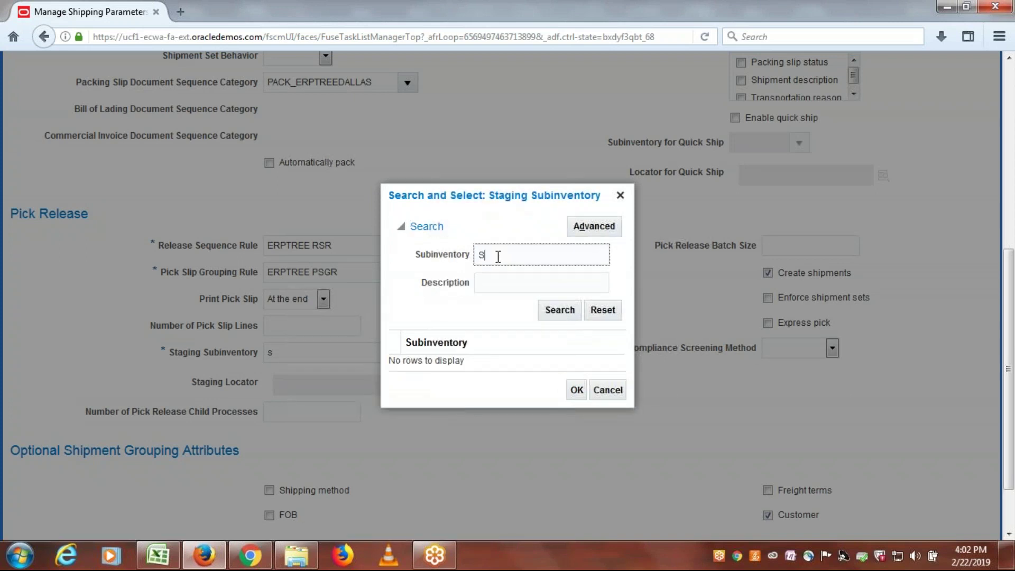
pyautogui.click(557, 313)
pyautogui.write('i')
pyautogui.click(553, 314)
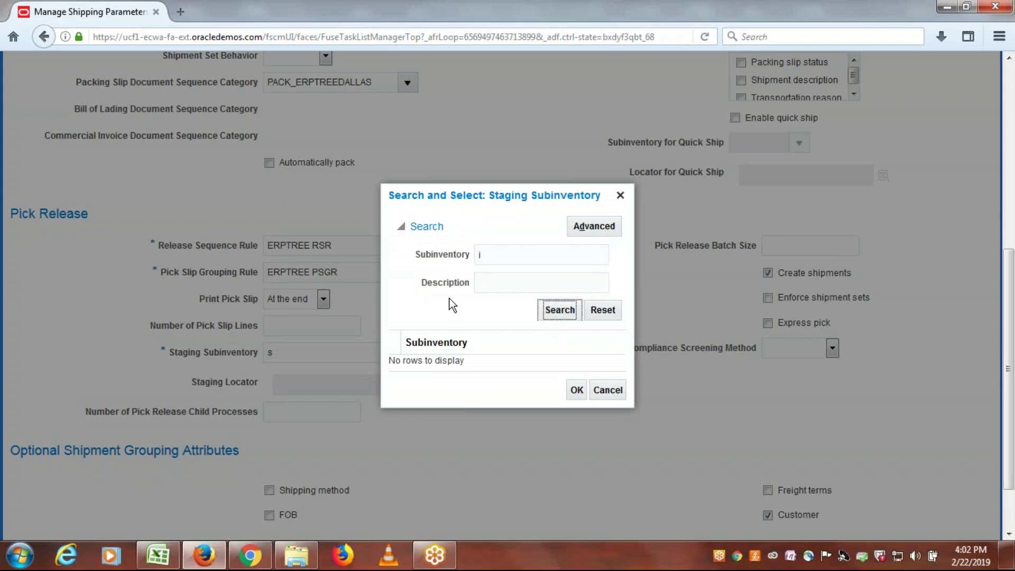
pyautogui.click(577, 396)
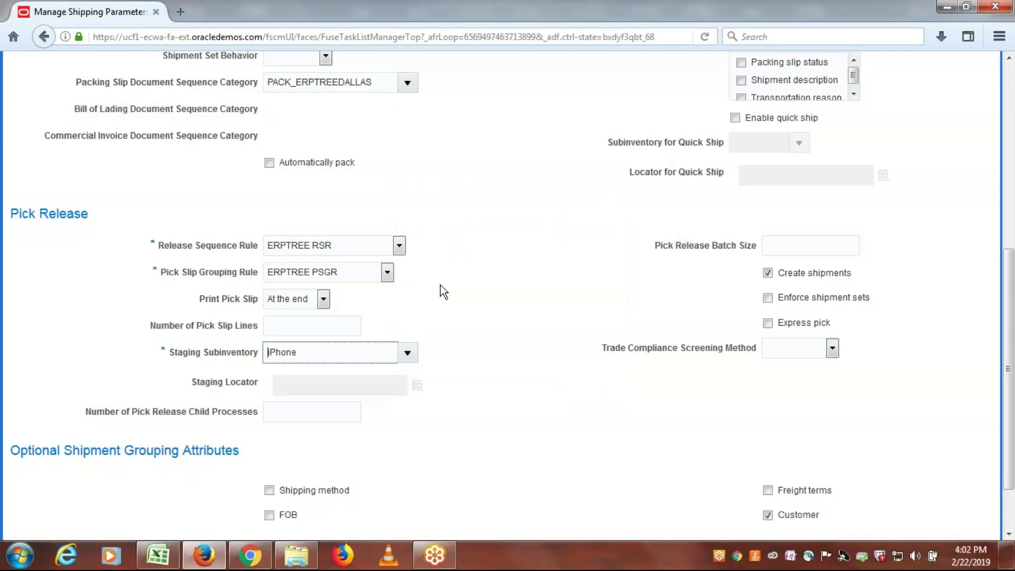
# Step: Look over the remaining shipping parameters and try to save and close them
pyautogui.moveTo(1013, 405); pyautogui.dragTo(1013, 306)
pyautogui.scroll(-2, 1013, 407)
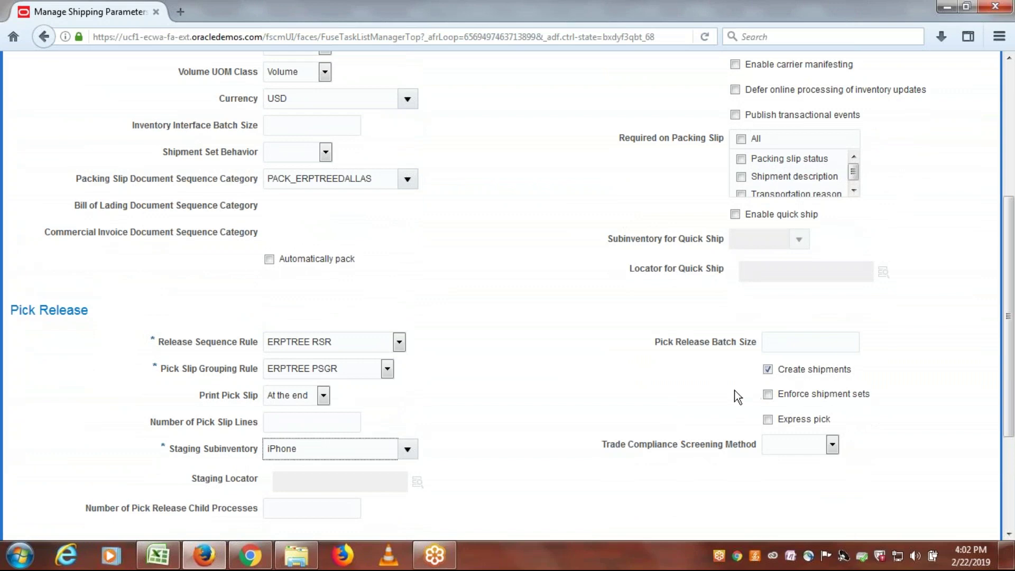
pyautogui.scroll(-3, 651, 395)
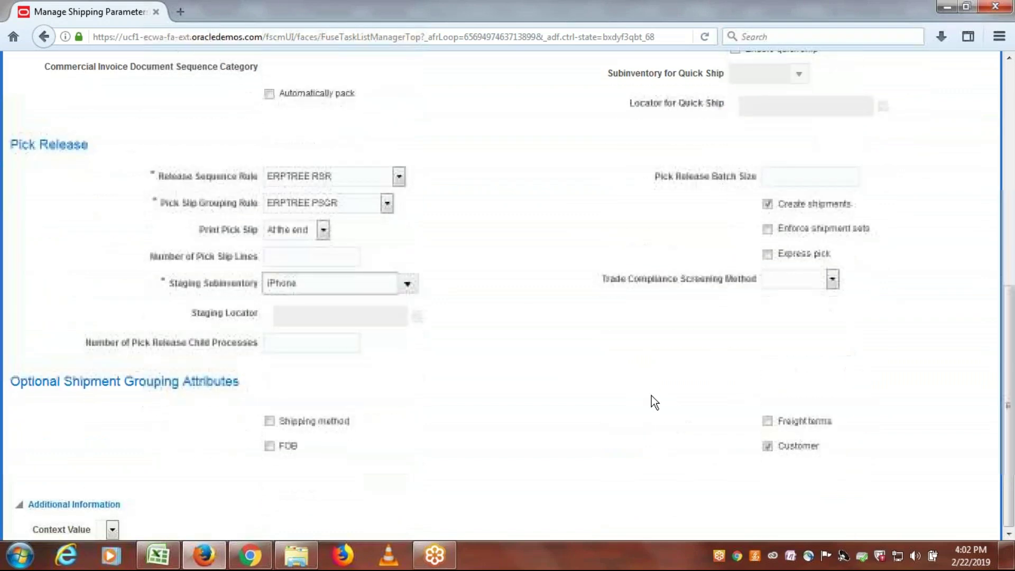
pyautogui.scroll(6, 648, 388)
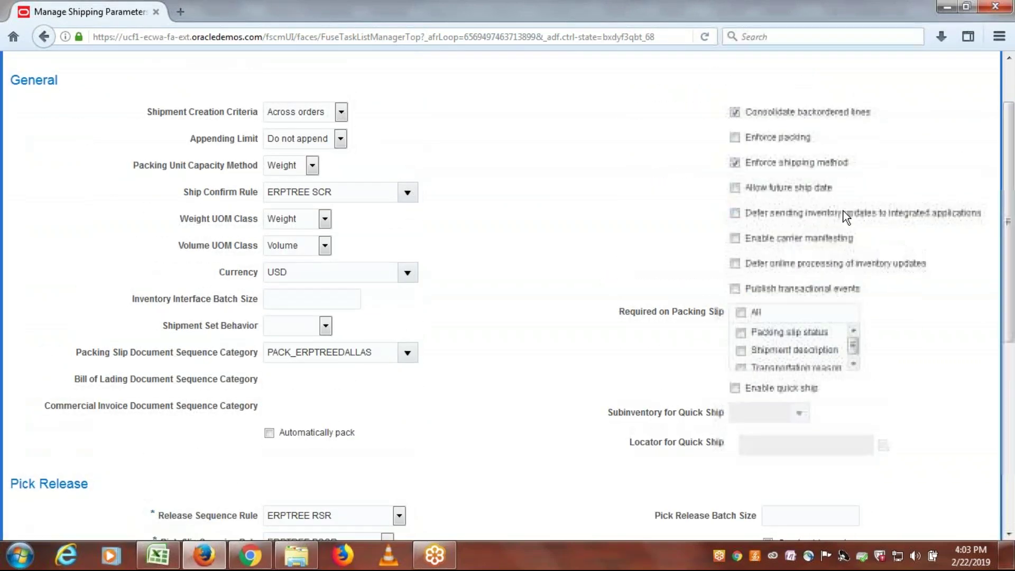
pyautogui.scroll(2, 851, 185)
pyautogui.click(886, 107)
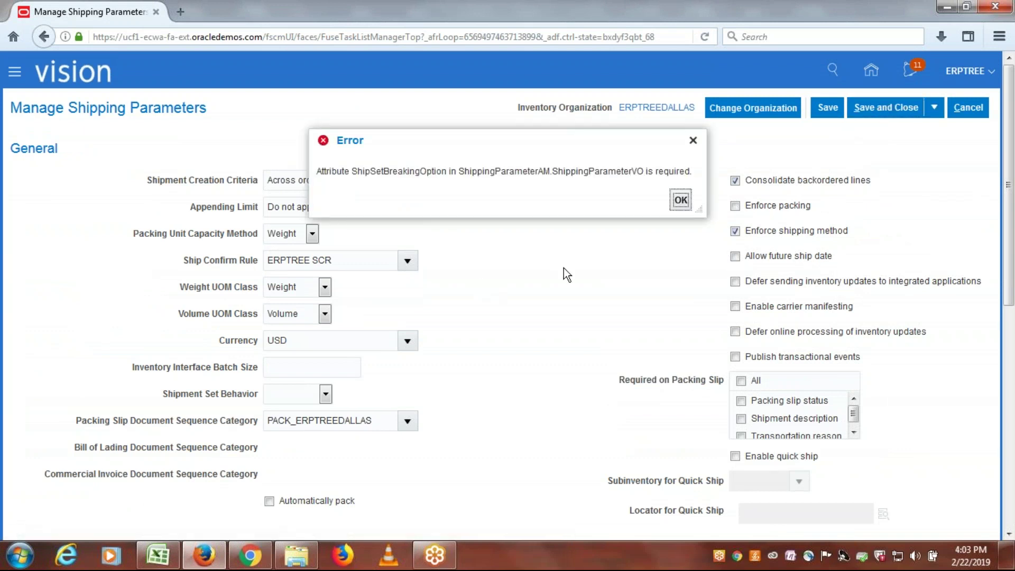
pyautogui.click(679, 201)
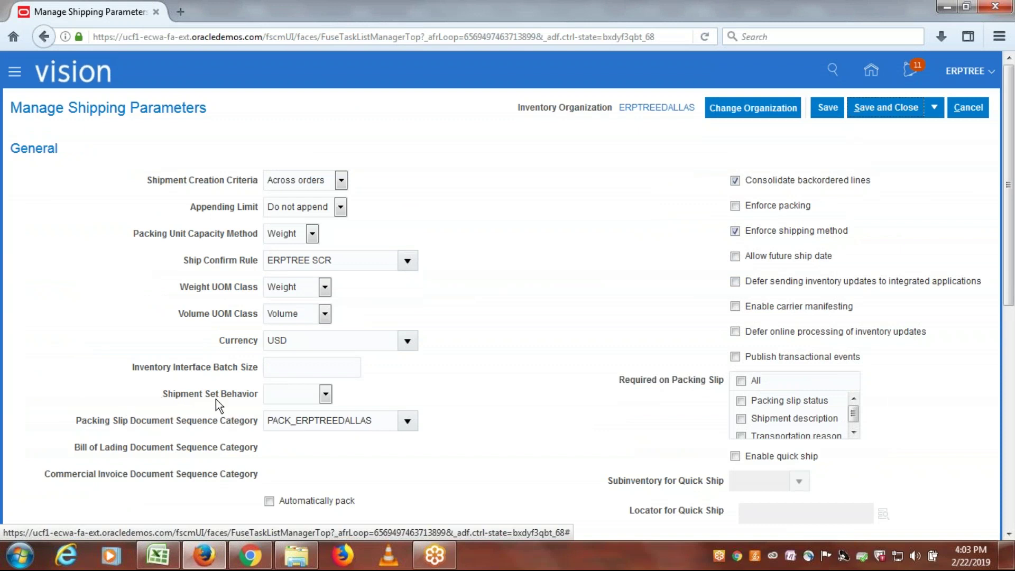
# Step: Set the shipment set behavior to Error and try to save and close the shipping parameters
pyautogui.click(324, 394)
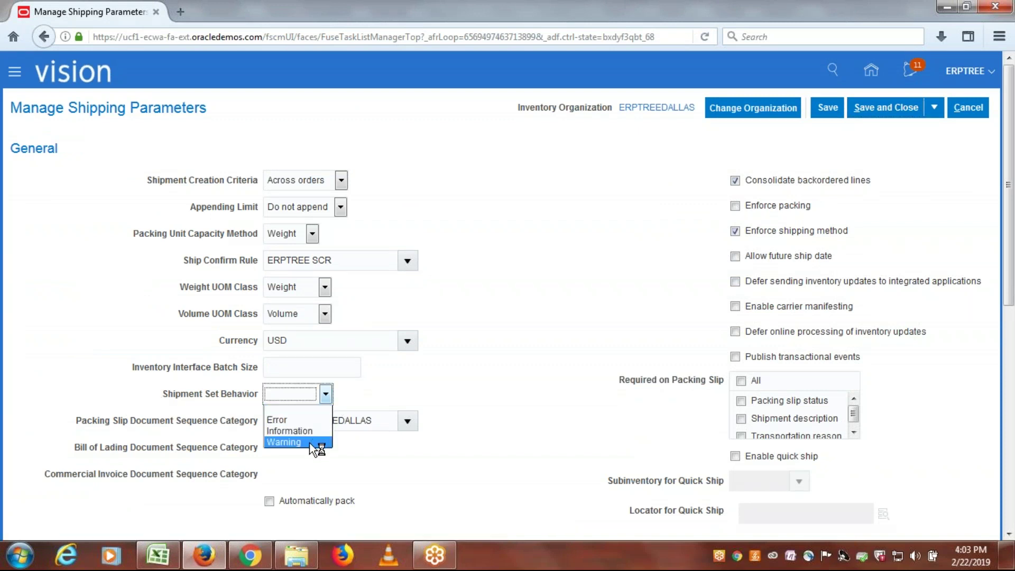
pyautogui.click(296, 419)
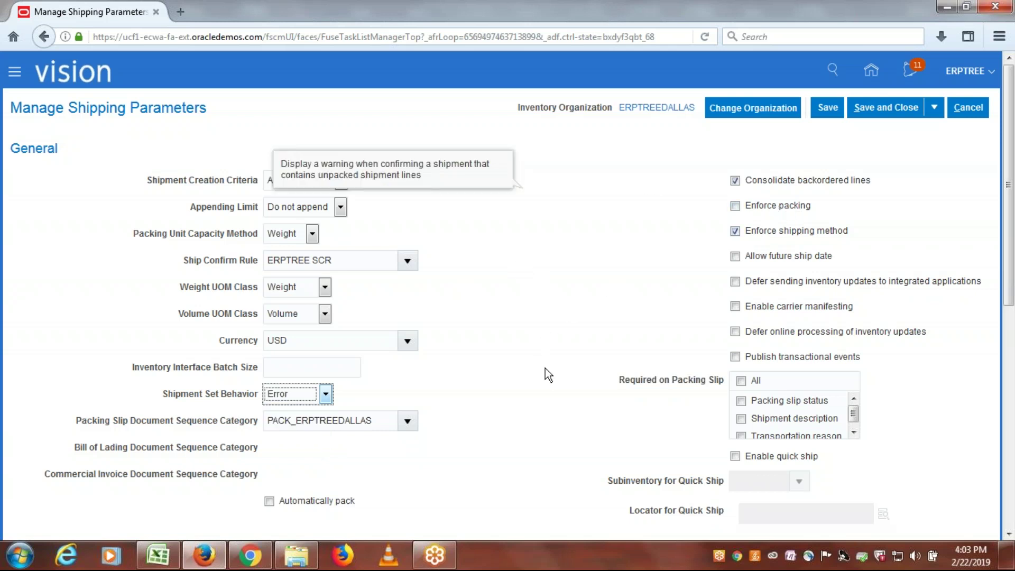
pyautogui.click(901, 118)
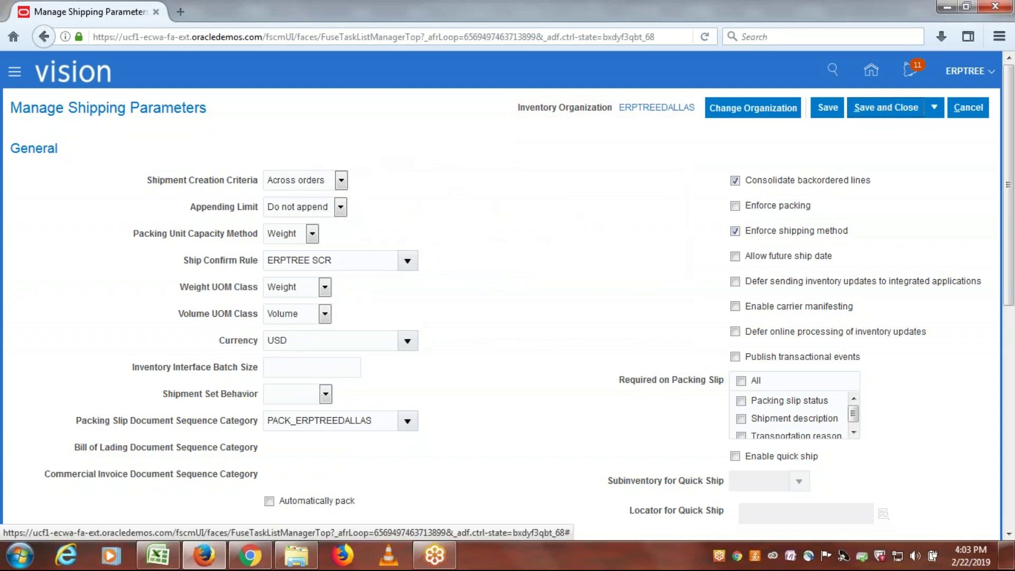
# Step: Set the shipment set behavior to Information, then save and close the shipping parameters
pyautogui.click(327, 394)
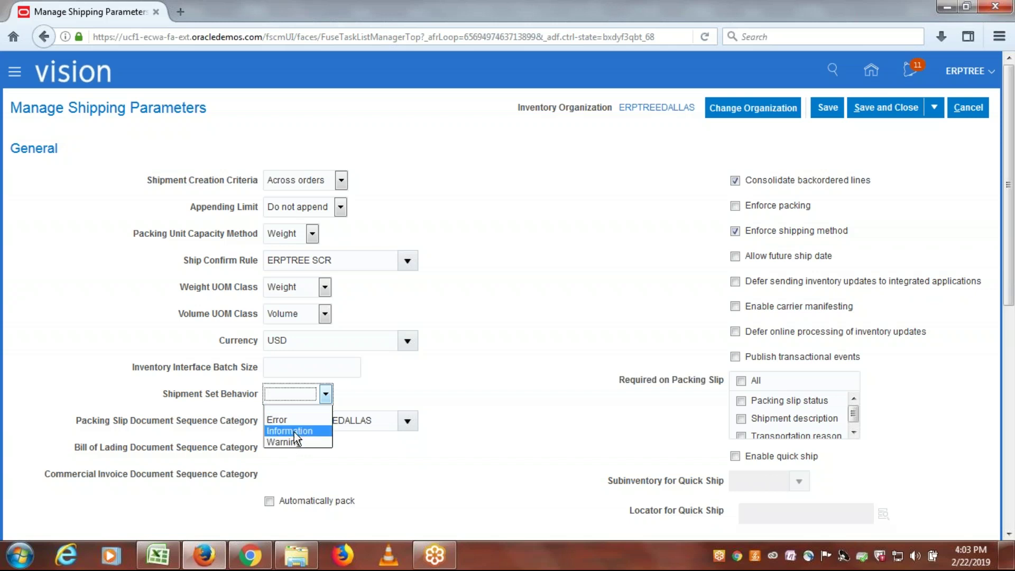
pyautogui.click(294, 432)
pyautogui.click(886, 107)
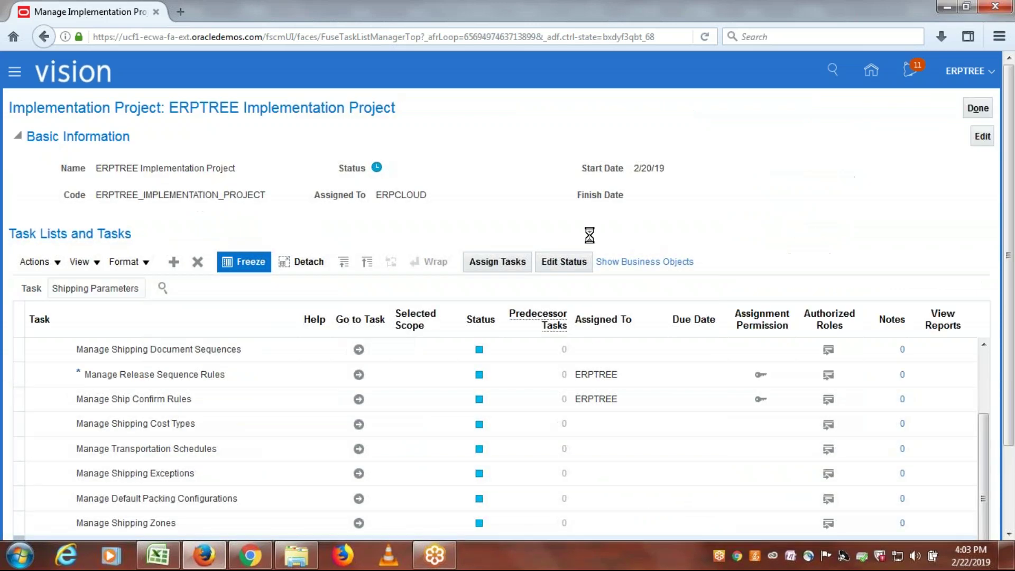
# Step: Switch to the Excel workbook and review the setup entries from Create Collector through Create Customer Profile Class
pyautogui.hotkey('alt', 'Tab')
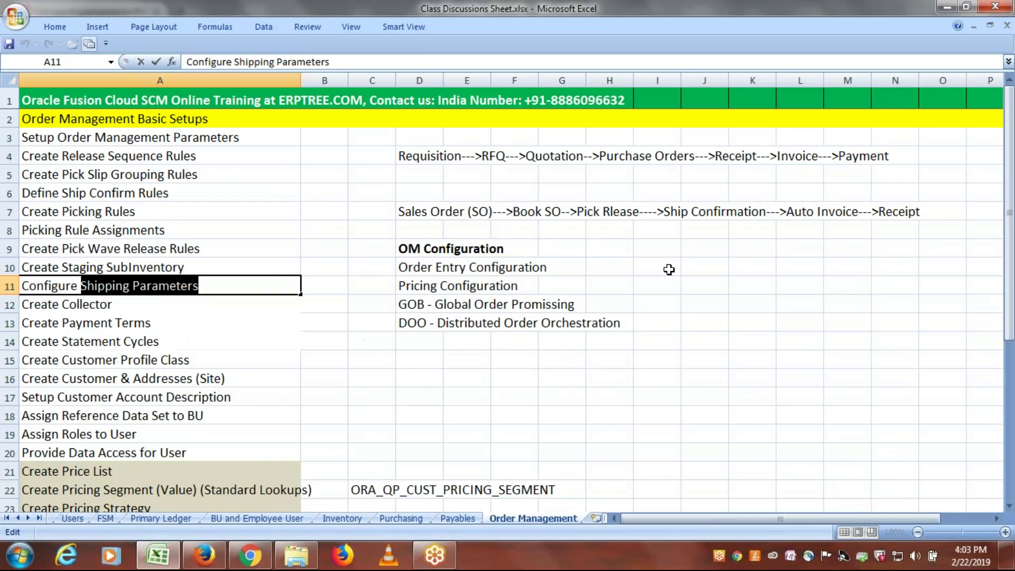
pyautogui.click(123, 303)
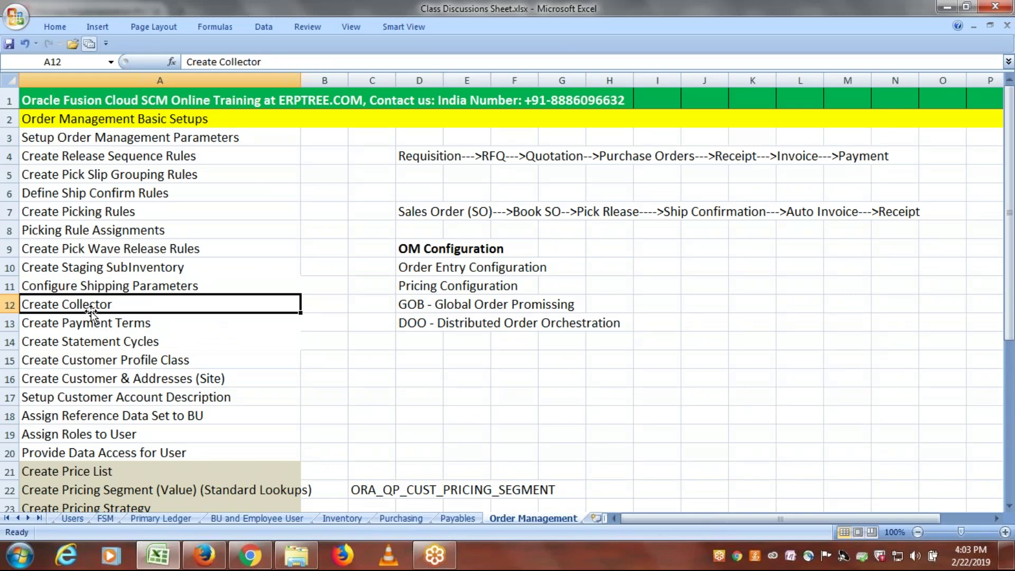
pyautogui.click(121, 323)
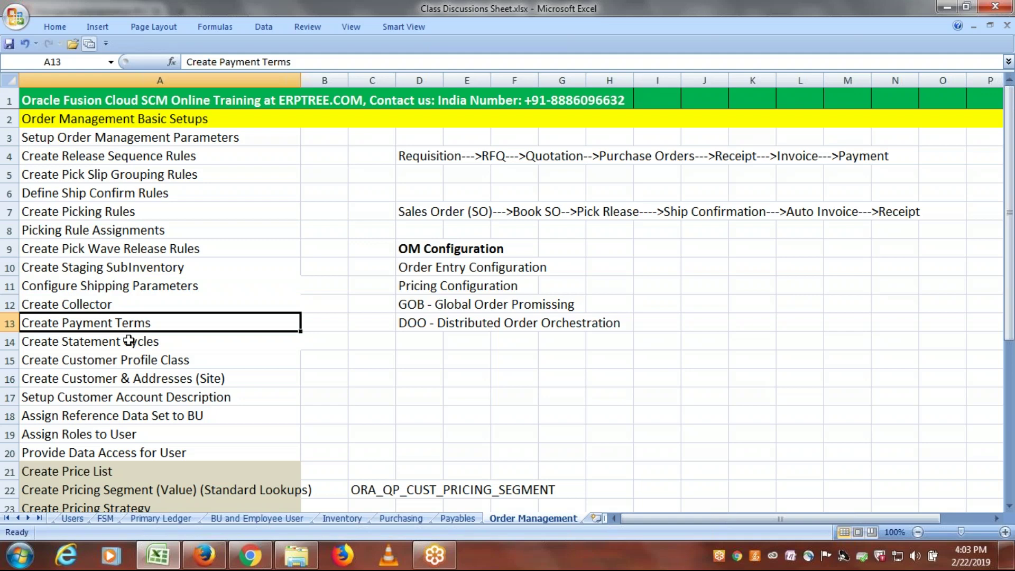
pyautogui.click(129, 340)
pyautogui.moveTo(108, 304); pyautogui.dragTo(119, 342)
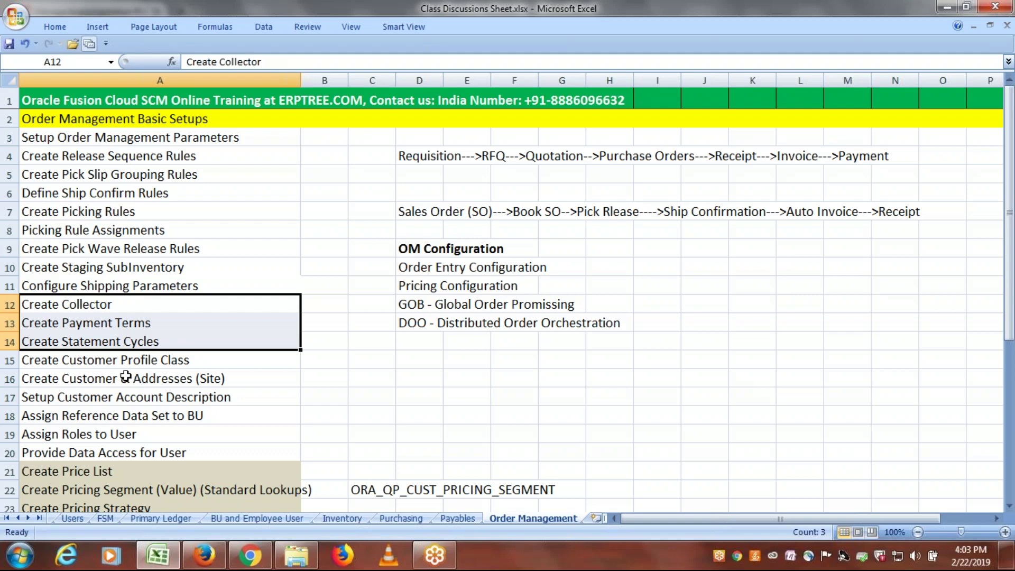
pyautogui.click(114, 364)
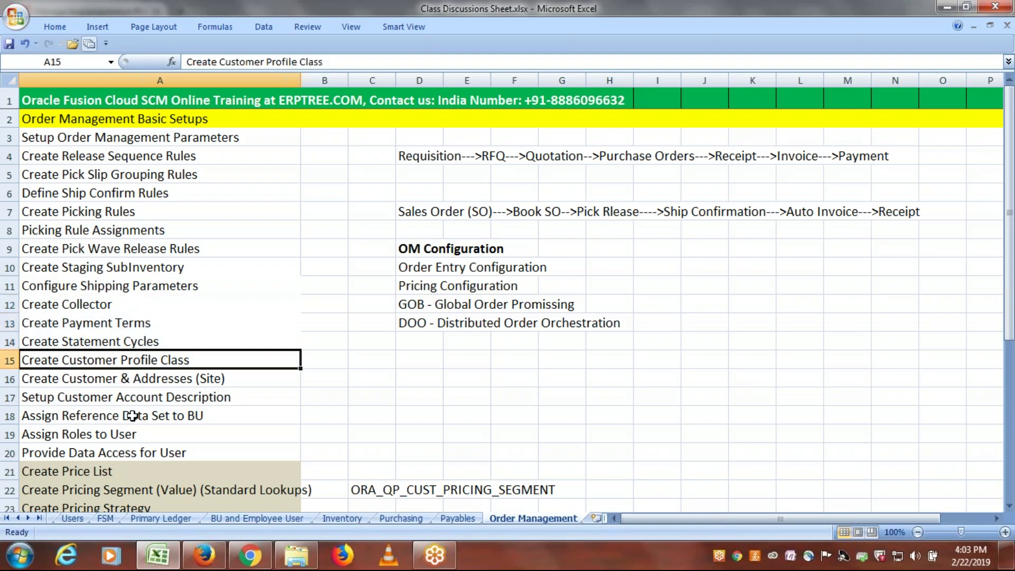
# Step: Insert two blank rows above the Create Customer & Addresses (Site) entry in the setup list
pyautogui.click(98, 379)
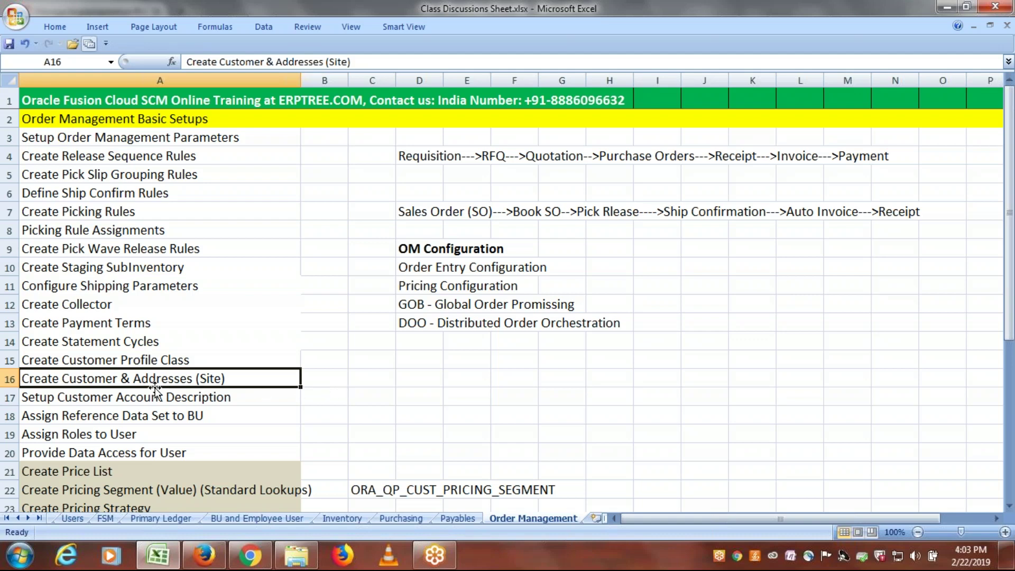
pyautogui.rightClick(11, 378)
pyautogui.click(51, 268)
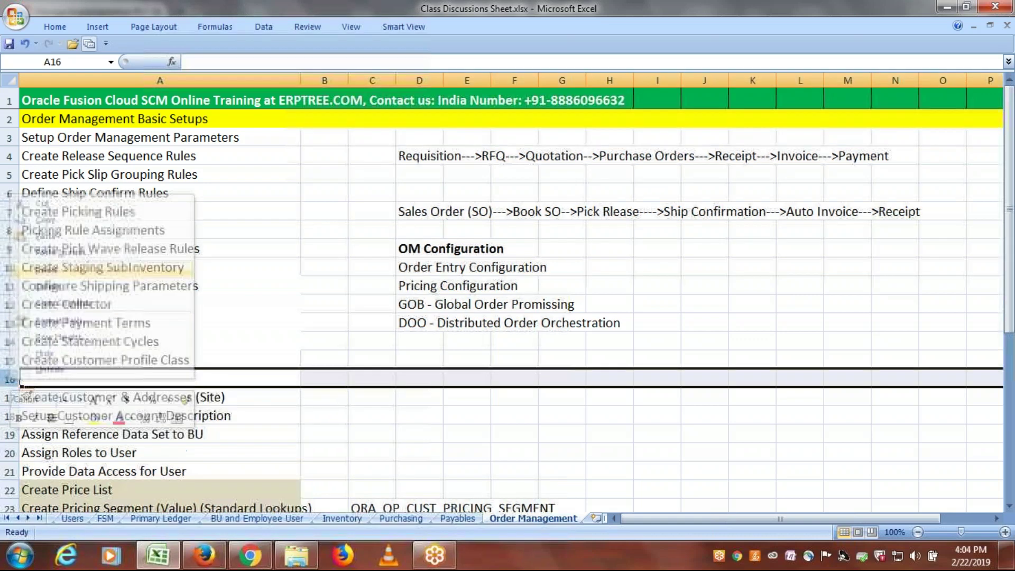
pyautogui.rightClick(11, 379)
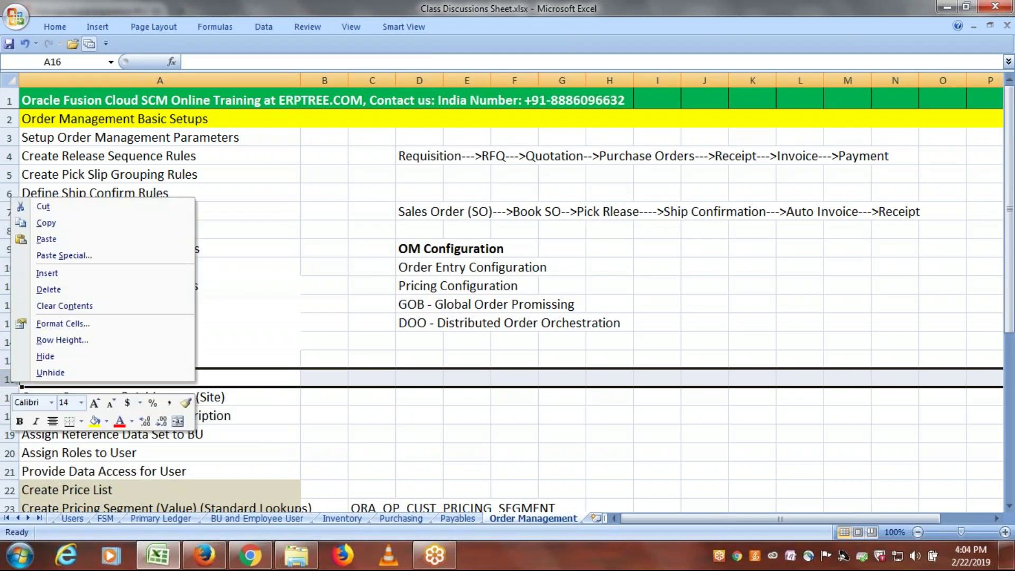
pyautogui.click(48, 272)
# Step: Enter "Create Reference Data Set for Customer Site" in cell A16
pyautogui.click(108, 382)
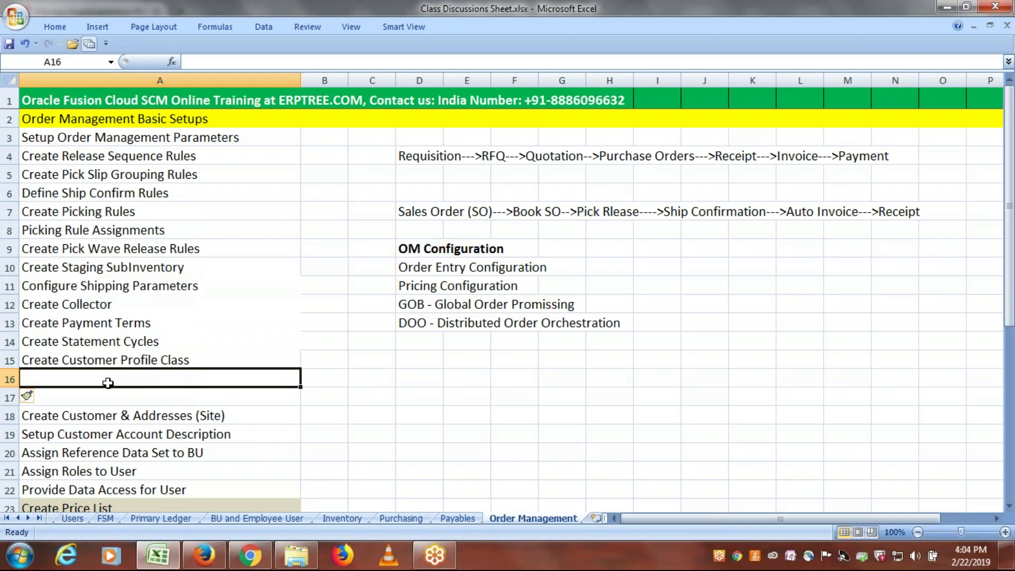
pyautogui.write('Create')
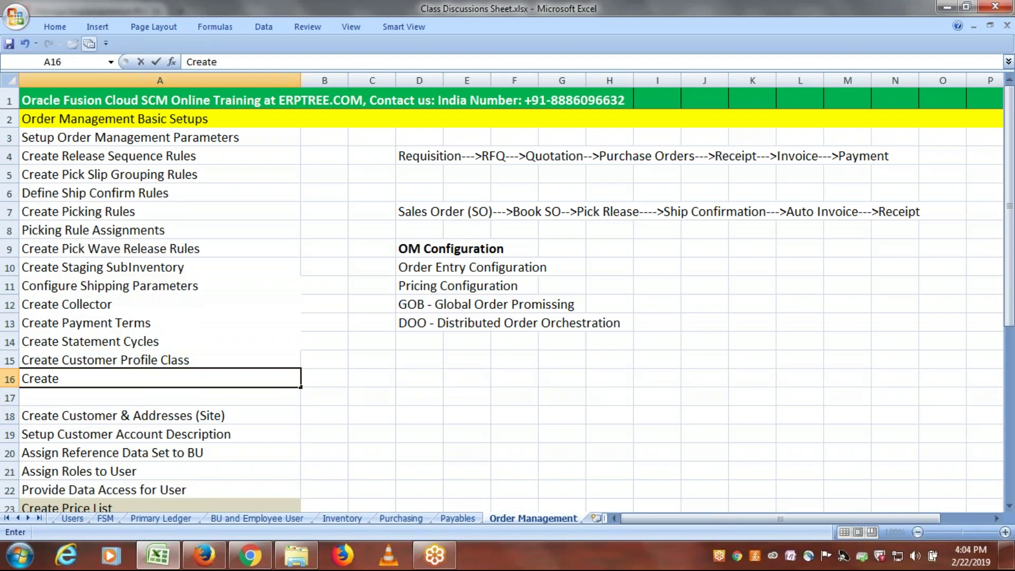
pyautogui.write('Reference Data ')
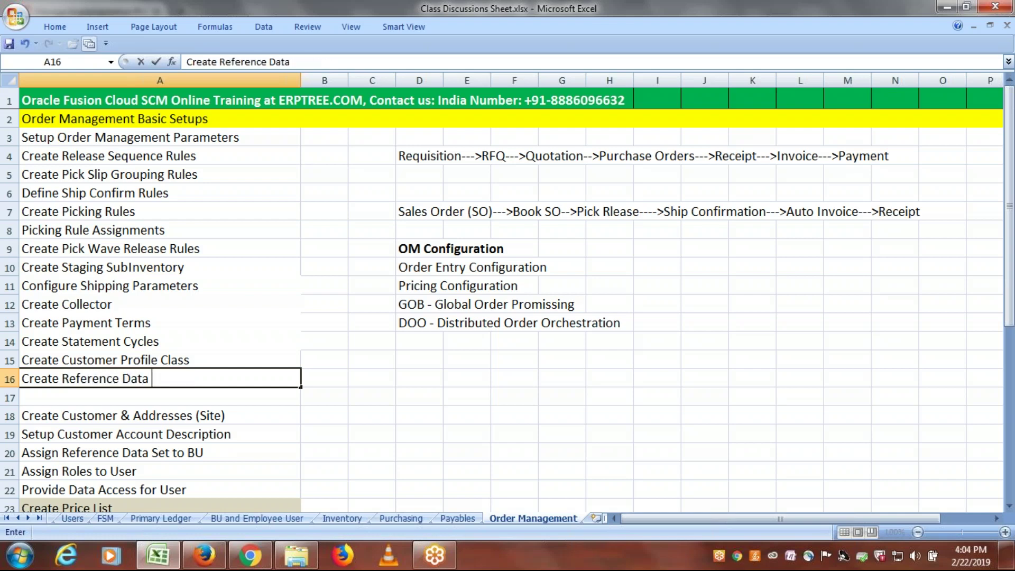
pyautogui.write('Set for Customer Site')
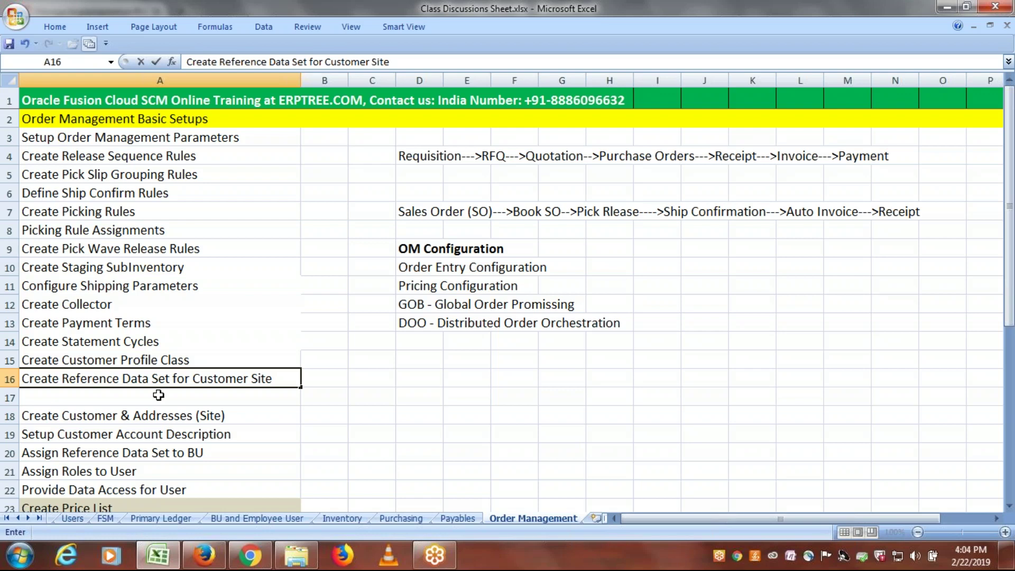
# Step: Enter "Assign RDS to Business Unit" in cell A17 and save the workbook
pyautogui.click(107, 394)
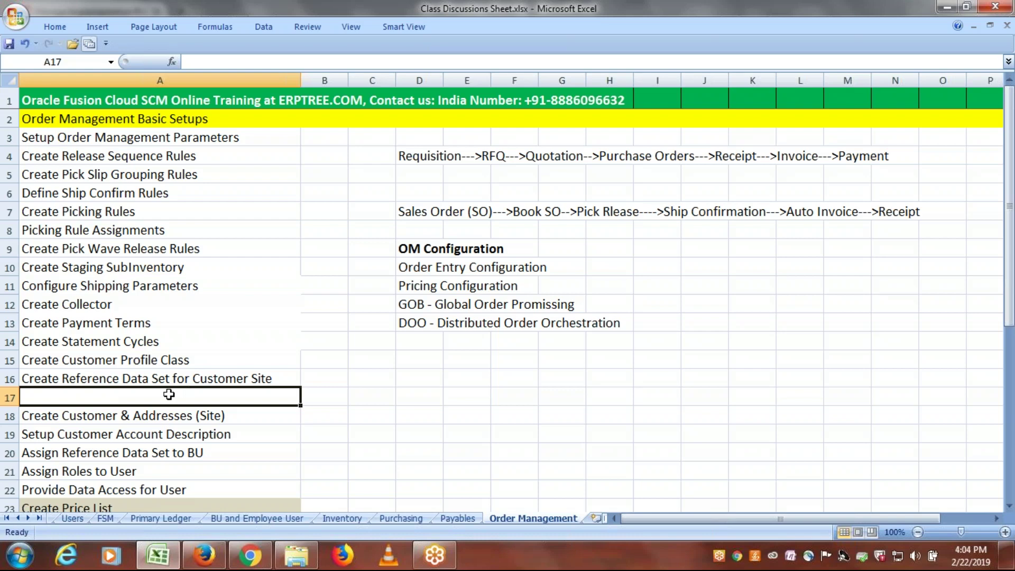
pyautogui.write('Assi')
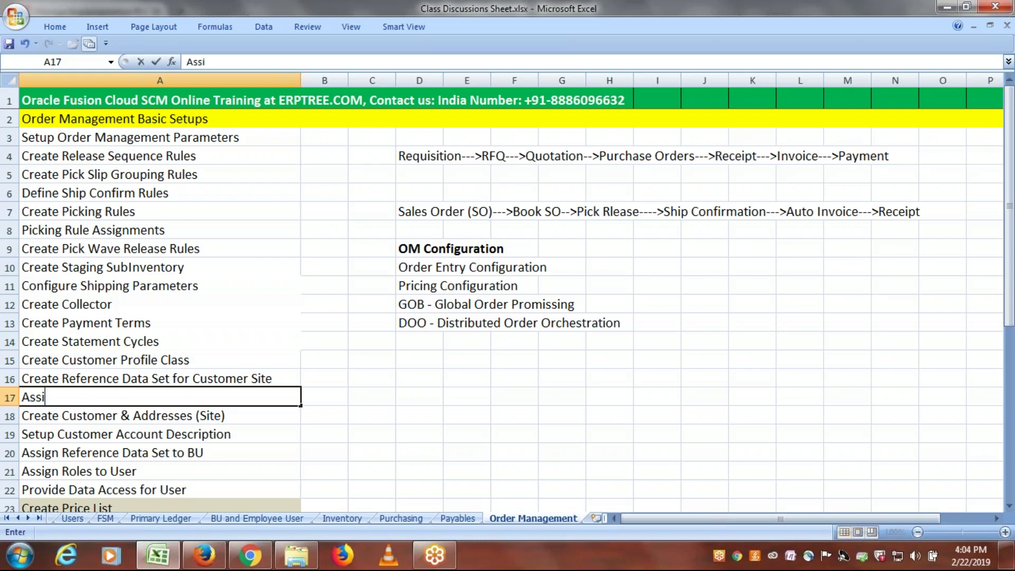
pyautogui.write('gn RDS ')
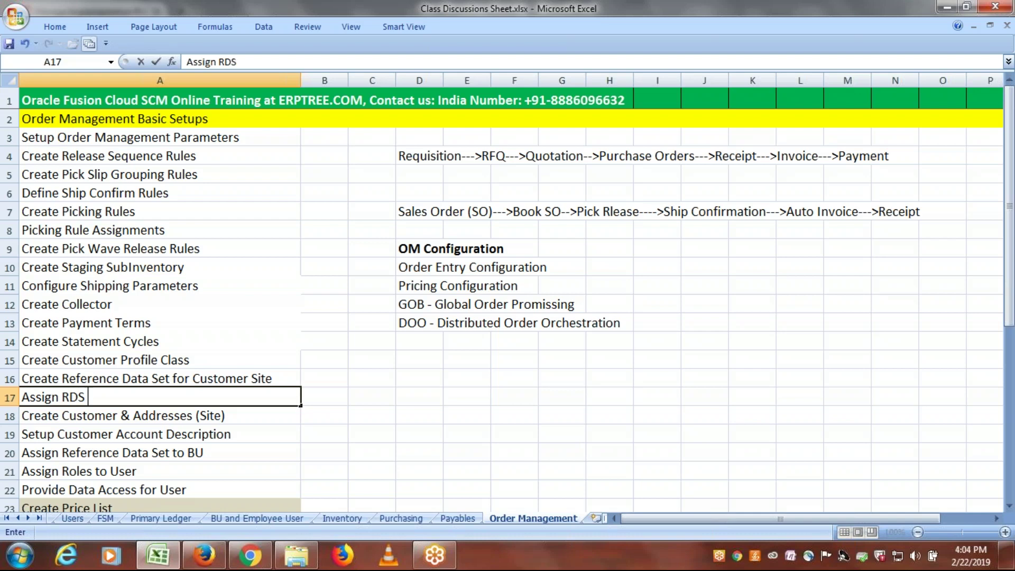
pyautogui.write('to Busi')
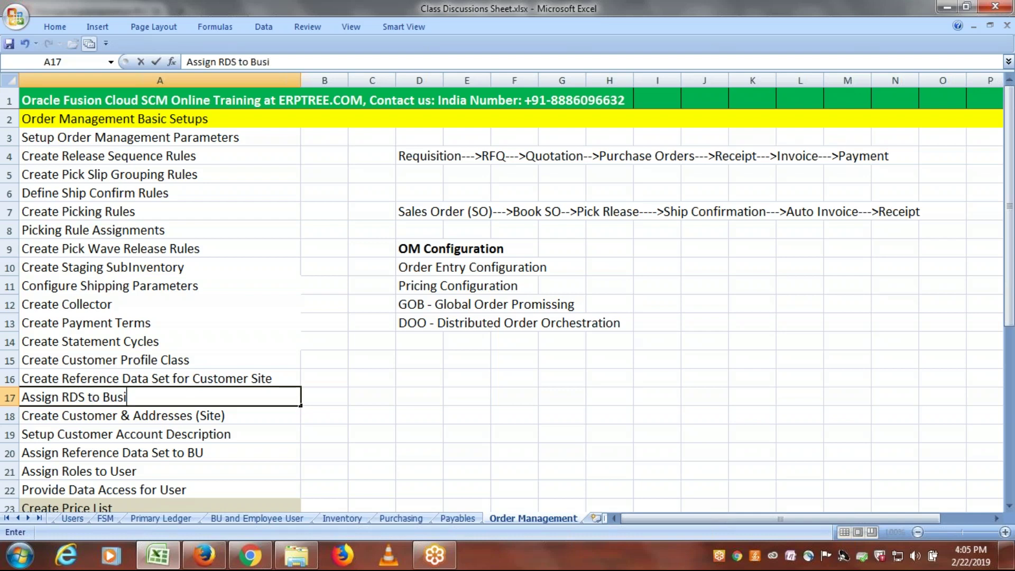
pyautogui.write('ness Unit')
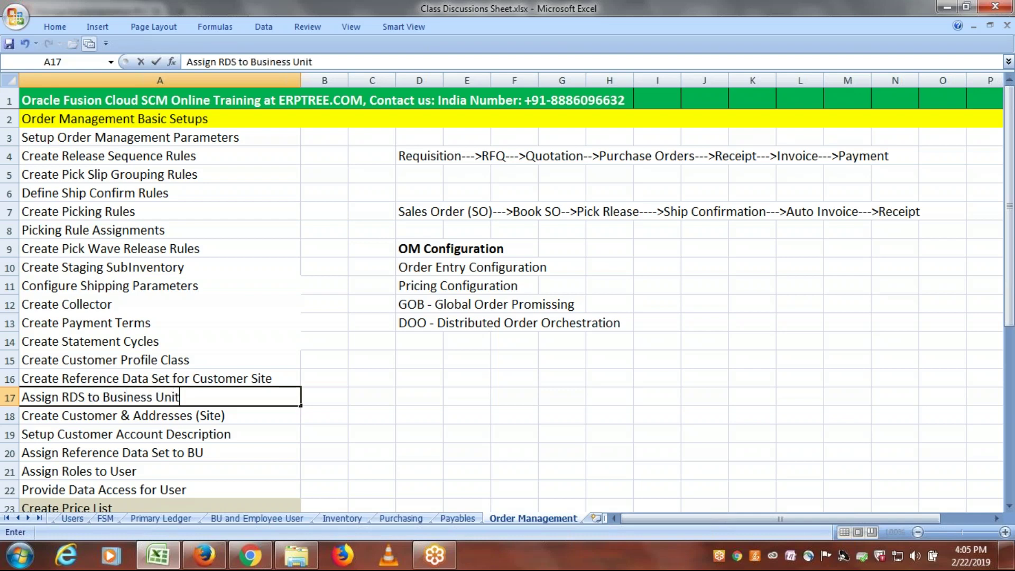
pyautogui.hotkey('ctrl', 's')
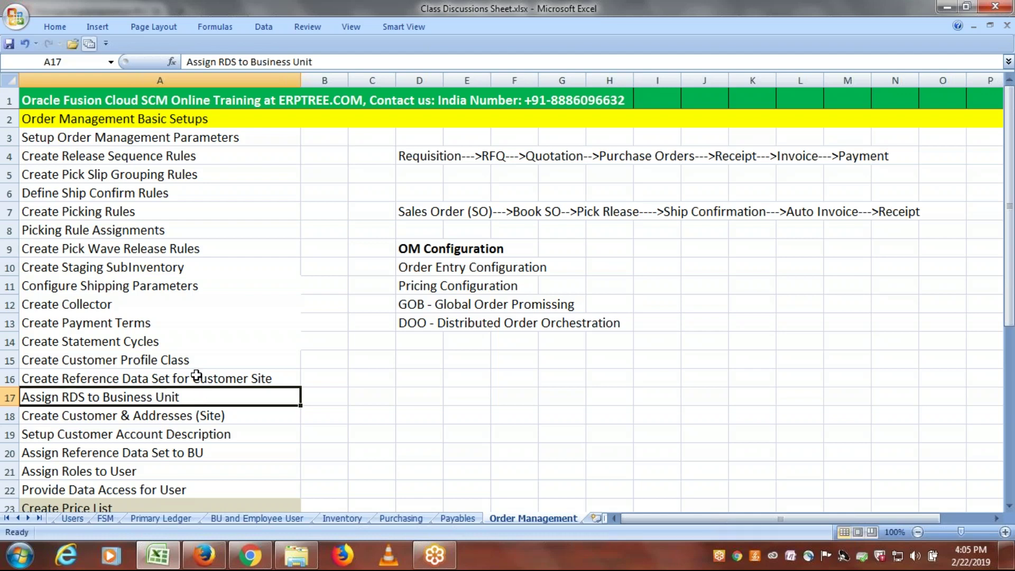
# Step: Review the setup entries from Configure Shipping Parameters through Setup Customer Account Description, ending on Create Collector
pyautogui.click(203, 417)
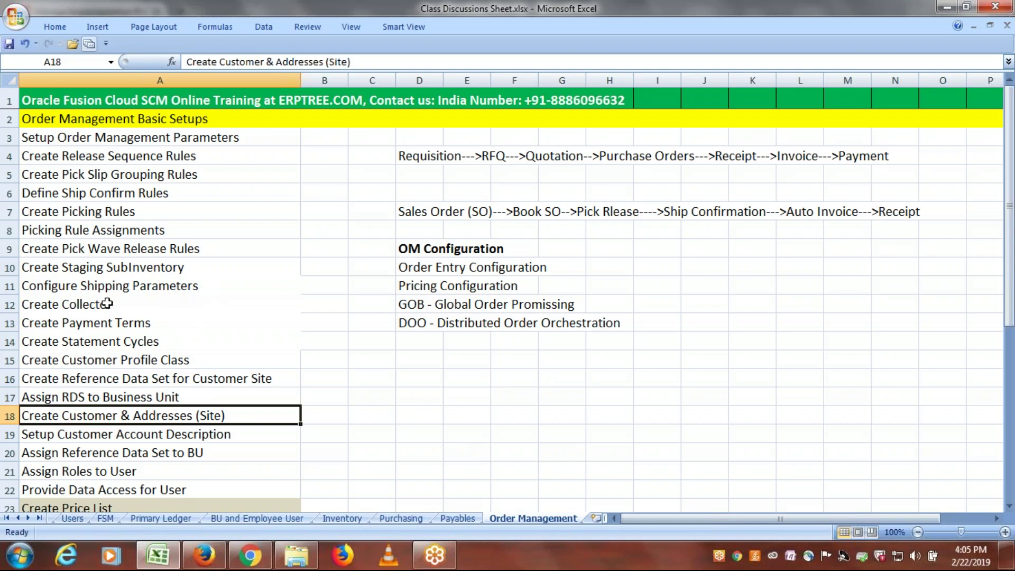
pyautogui.click(132, 289)
pyautogui.click(328, 286)
pyautogui.click(177, 291)
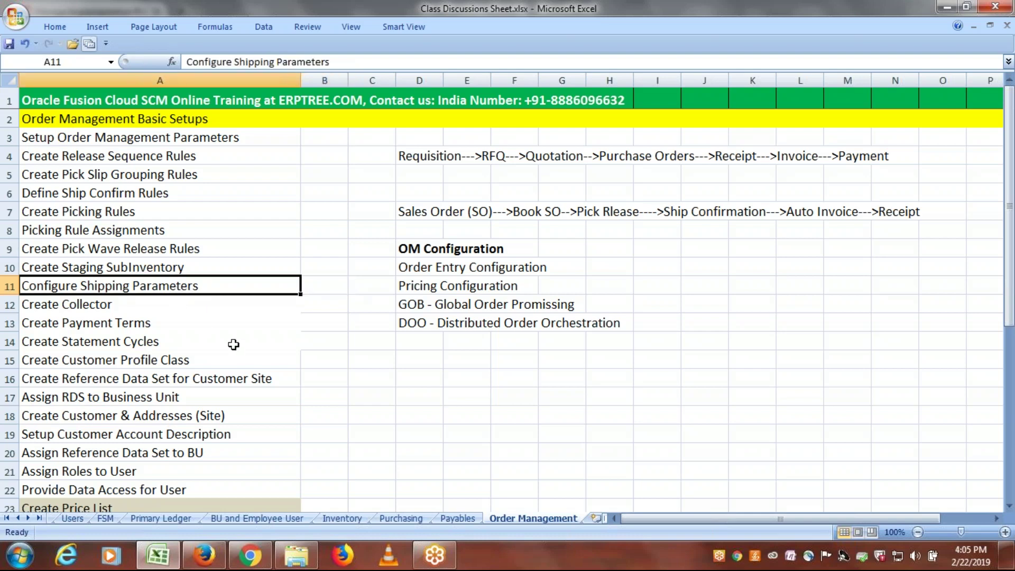
pyautogui.click(112, 301)
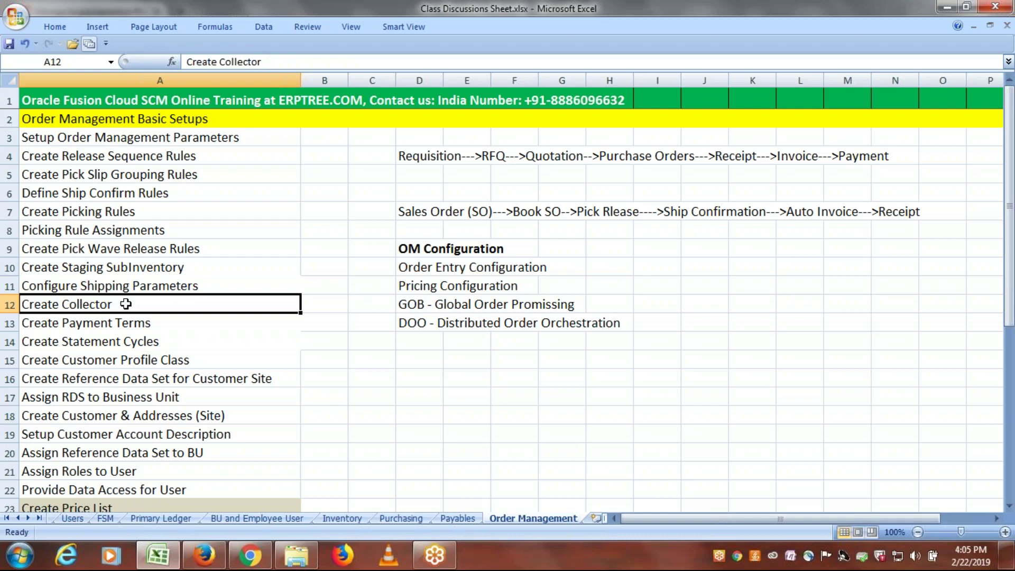
pyautogui.moveTo(125, 304); pyautogui.dragTo(170, 432)
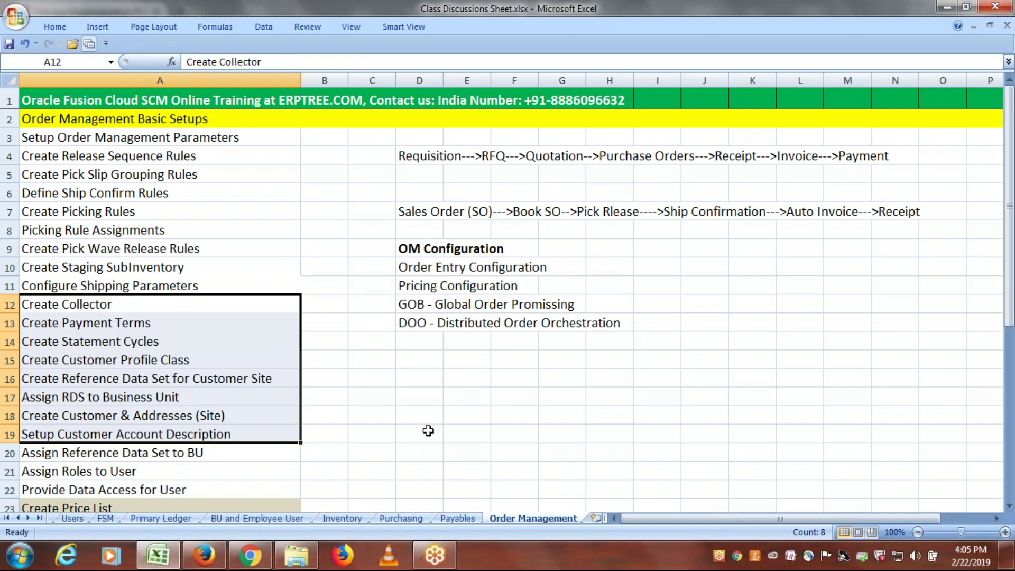
pyautogui.moveTo(97, 302); pyautogui.dragTo(113, 426)
pyautogui.moveTo(111, 305); pyautogui.dragTo(136, 436)
pyautogui.moveTo(120, 306); pyautogui.dragTo(140, 433)
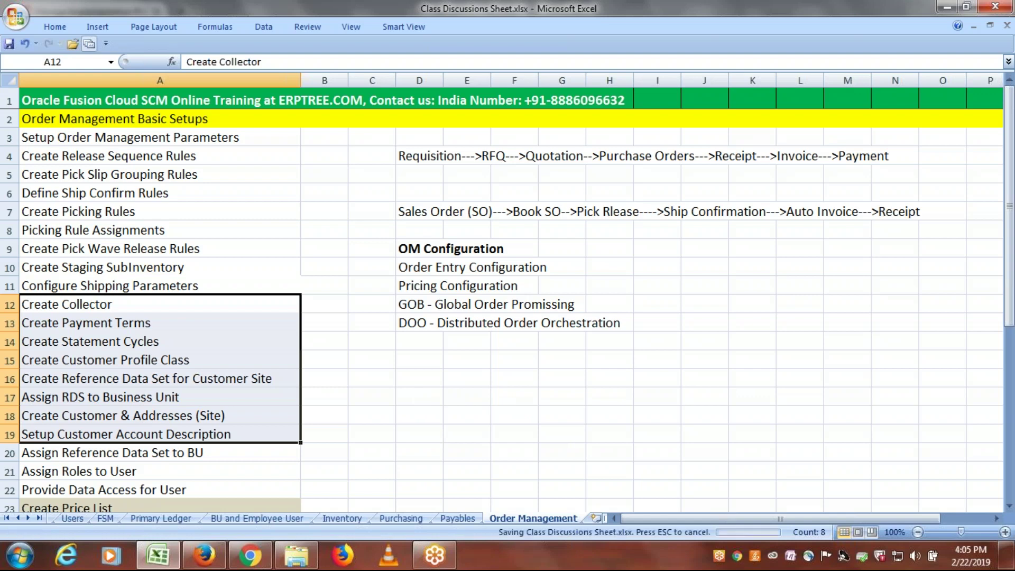
pyautogui.click(141, 306)
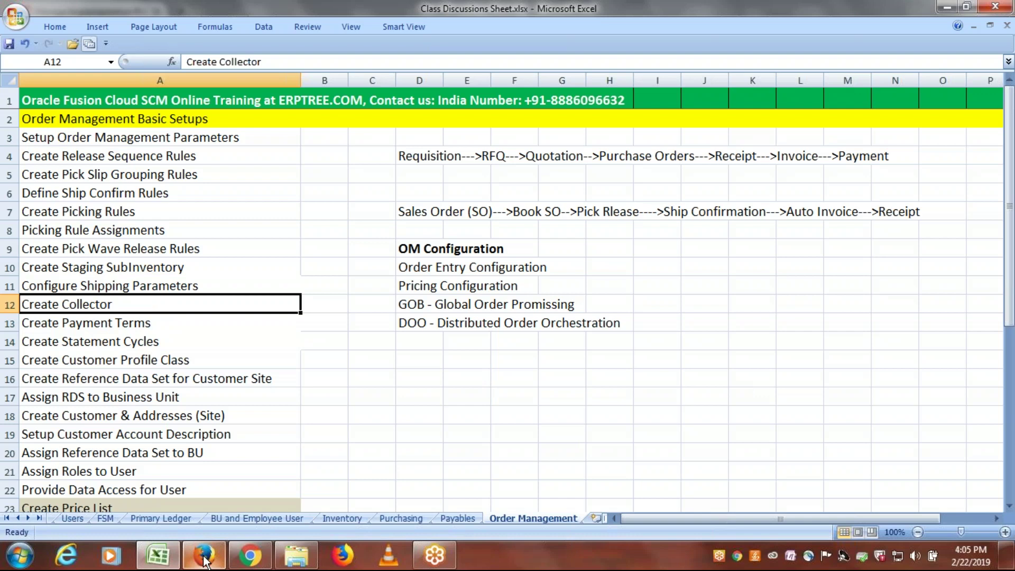
# Step: Switch to the implementation project in Firefox, search its tasks for "collectors" and open the Manage Collectors task
pyautogui.moveTo(201, 560)
pyautogui.click(205, 521)
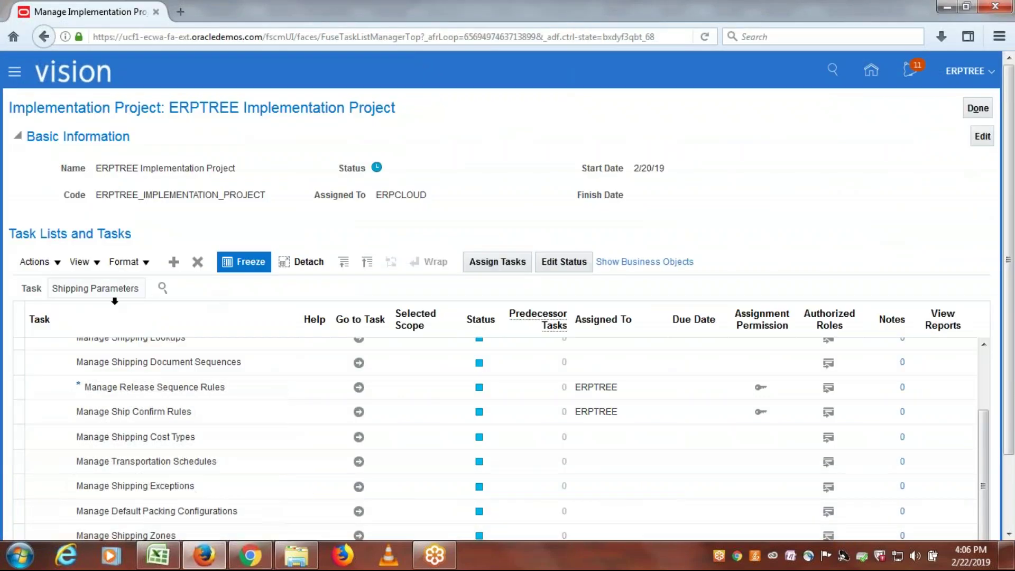
pyautogui.moveTo(140, 288); pyautogui.dragTo(51, 288)
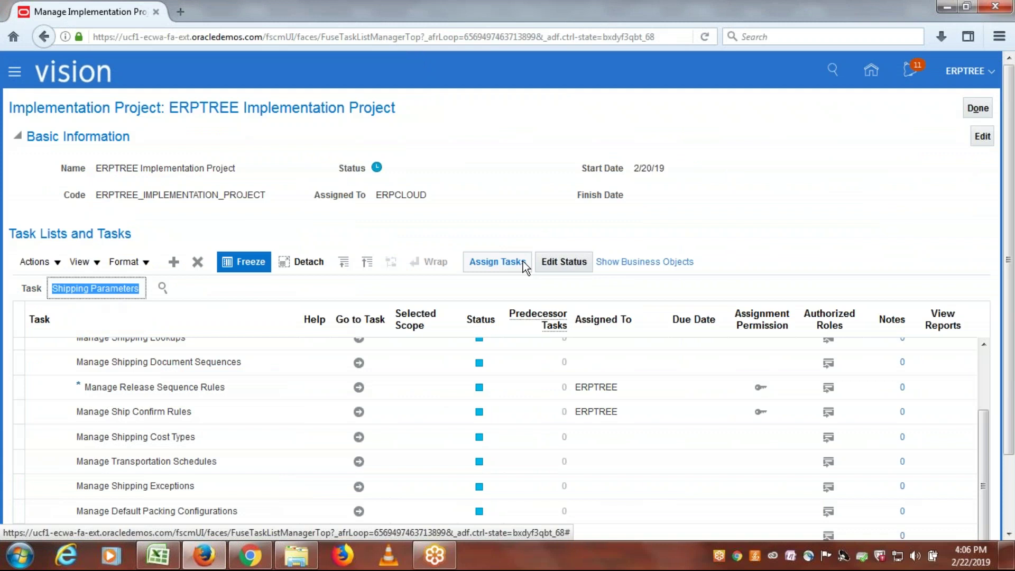
pyautogui.write('c')
pyautogui.press('BackSpace')
pyautogui.write('collectors')
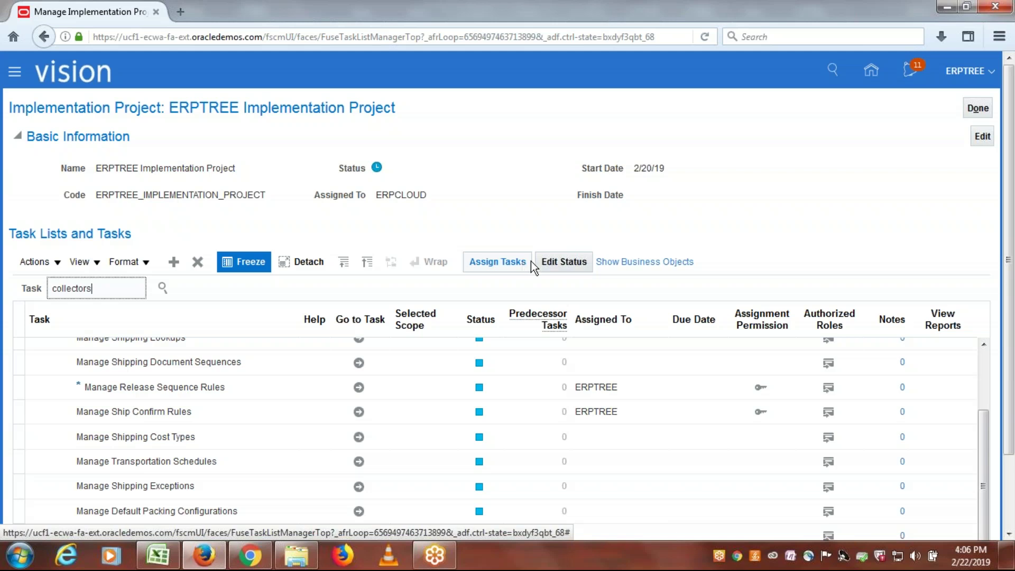
pyautogui.click(524, 261)
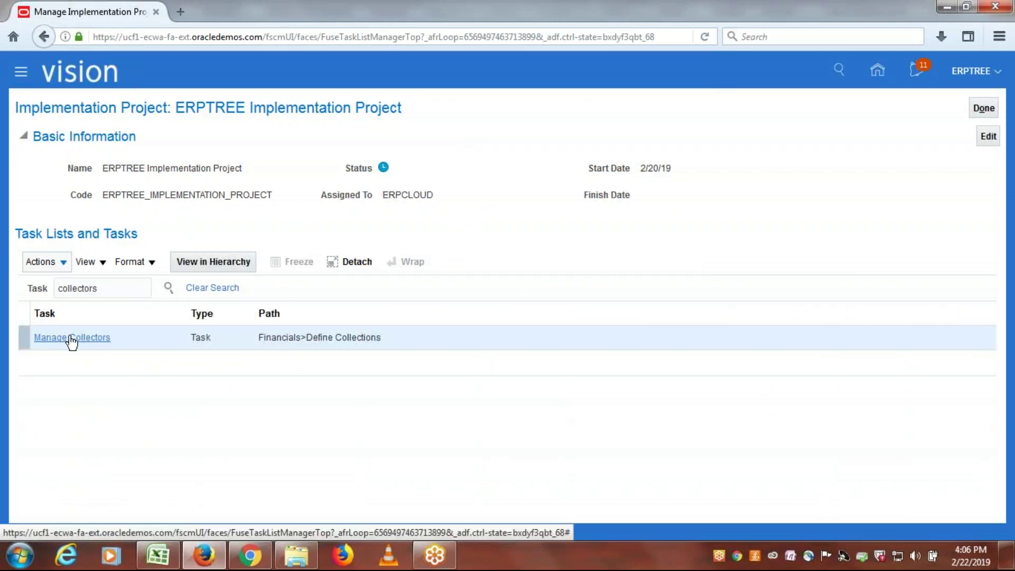
pyautogui.click(69, 339)
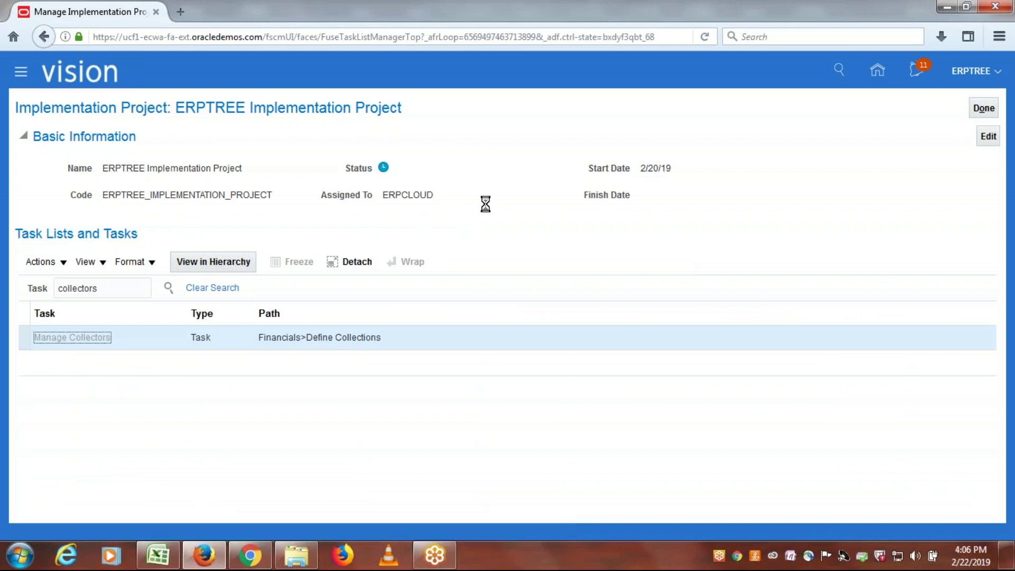
pyautogui.click(359, 350)
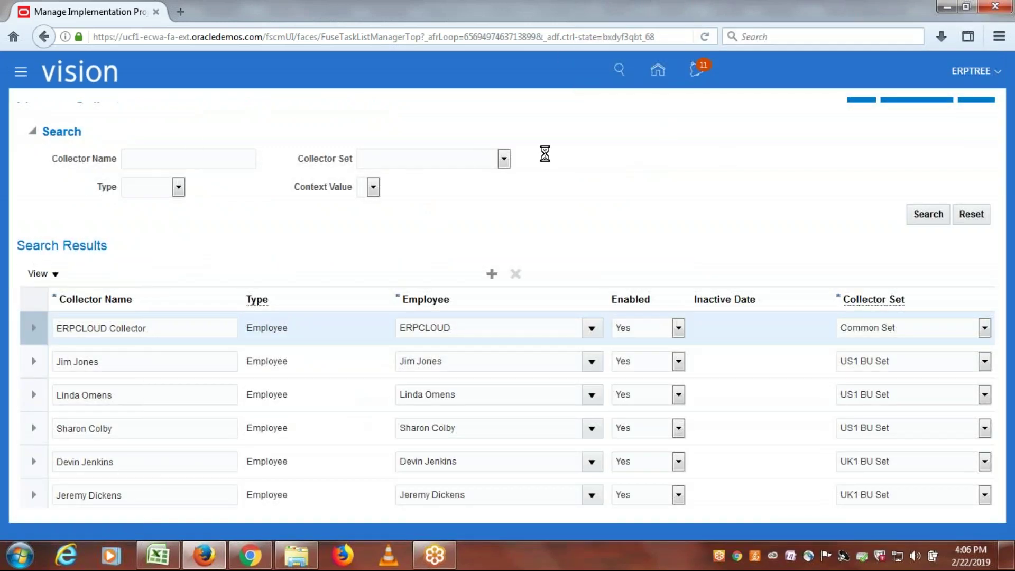
# Step: Add a collector named "ERPTREE Collector" with ERPTREE as its employee
pyautogui.click(77, 291)
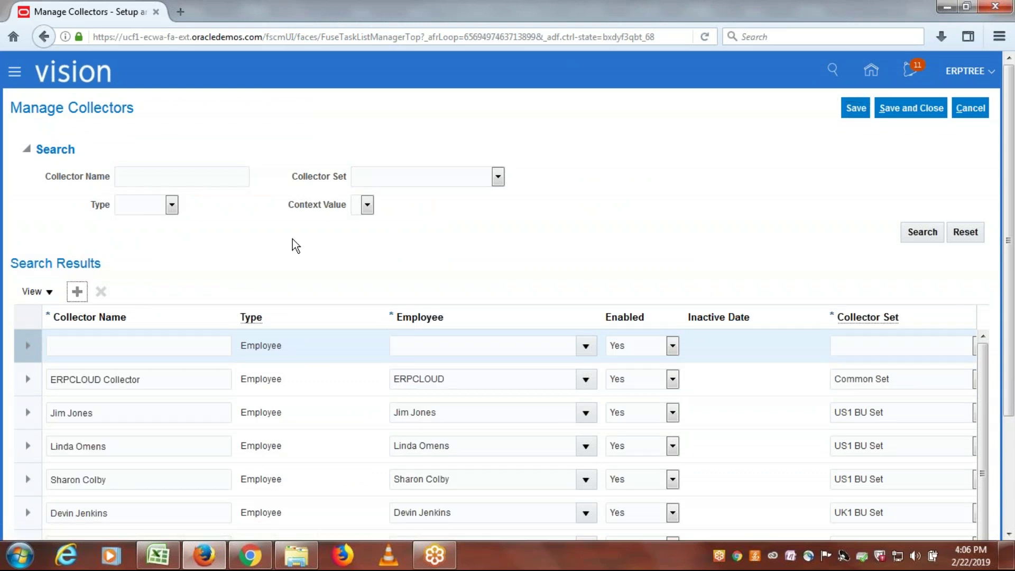
pyautogui.click(145, 346)
pyautogui.write('ERPTRE')
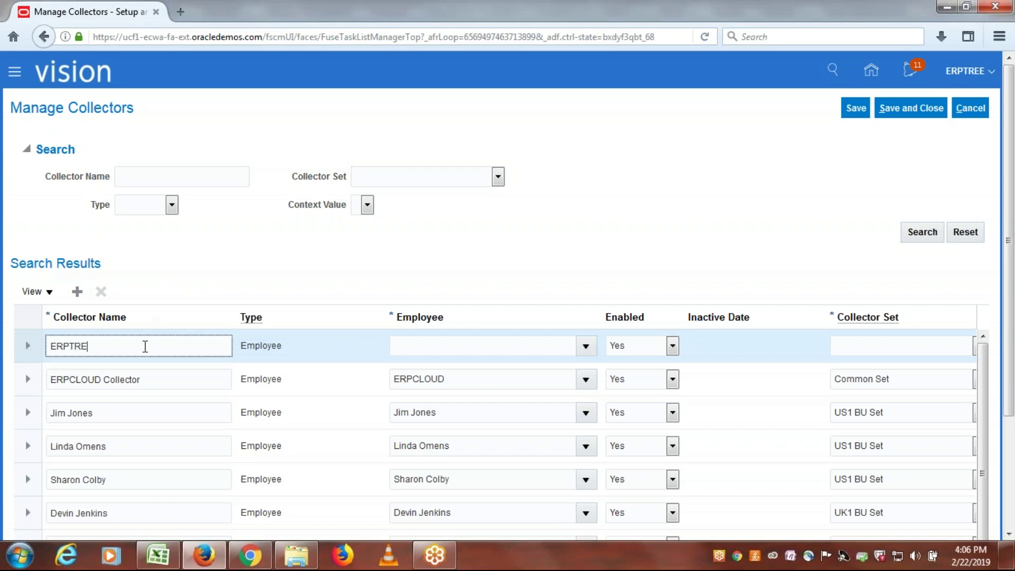
pyautogui.write('E Collector')
pyautogui.press('Tab')
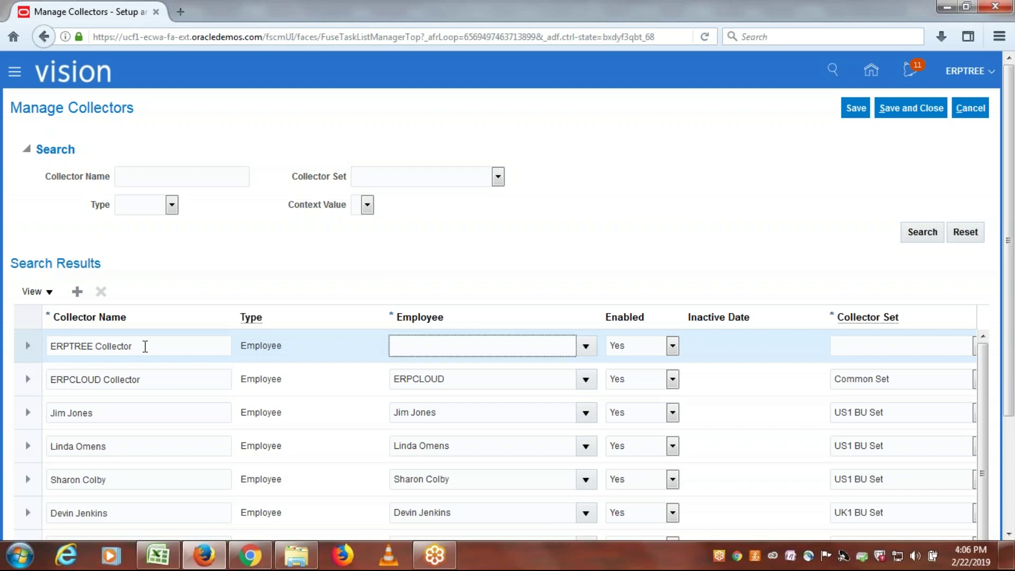
pyautogui.write('ERPT')
pyautogui.press('Tab')
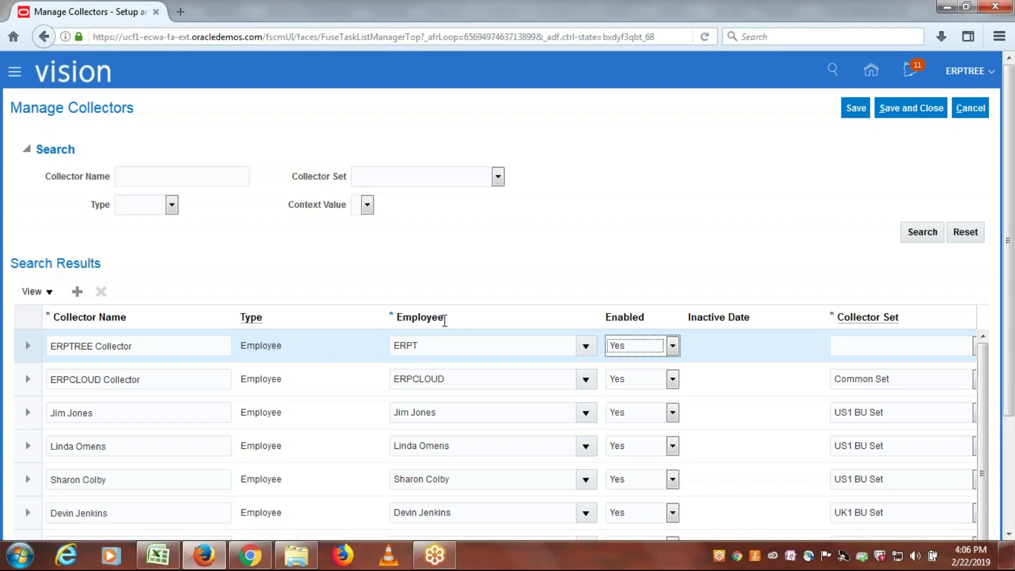
# Step: Set the new collector's collector set to Common Set, then save and close the collectors
pyautogui.click(911, 347)
pyautogui.press('c')
pyautogui.press('Down')
pyautogui.press('Down')
pyautogui.press('Down')
pyautogui.press('Down')
pyautogui.press('Down')
pyautogui.press('Down')
pyautogui.press('Down')
pyautogui.press('Down')
pyautogui.press('Down')
pyautogui.press('Down')
pyautogui.press('Down')
pyautogui.press('Down')
pyautogui.press('Down')
pyautogui.press('Down')
pyautogui.press('Down')
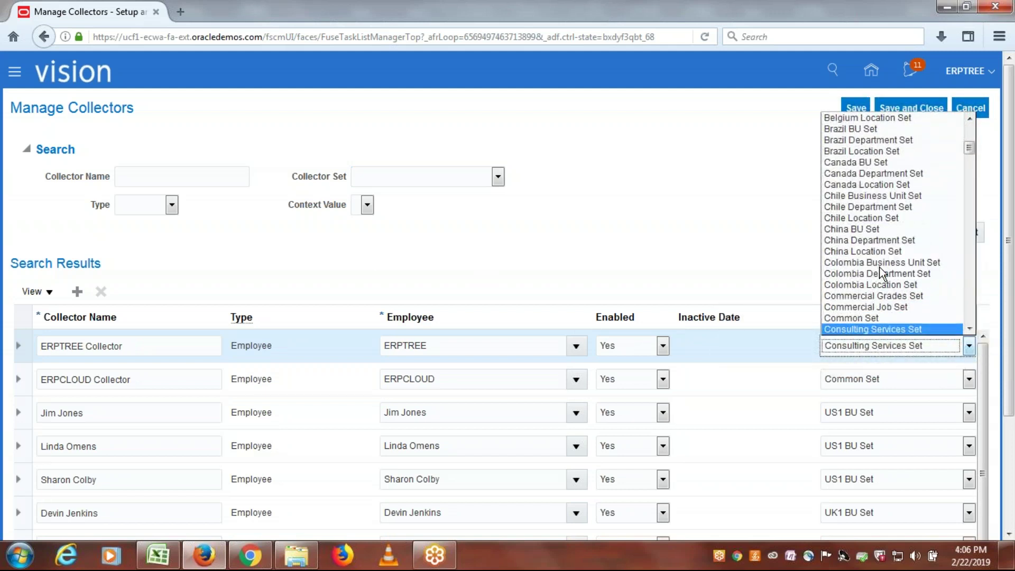
pyautogui.click(875, 318)
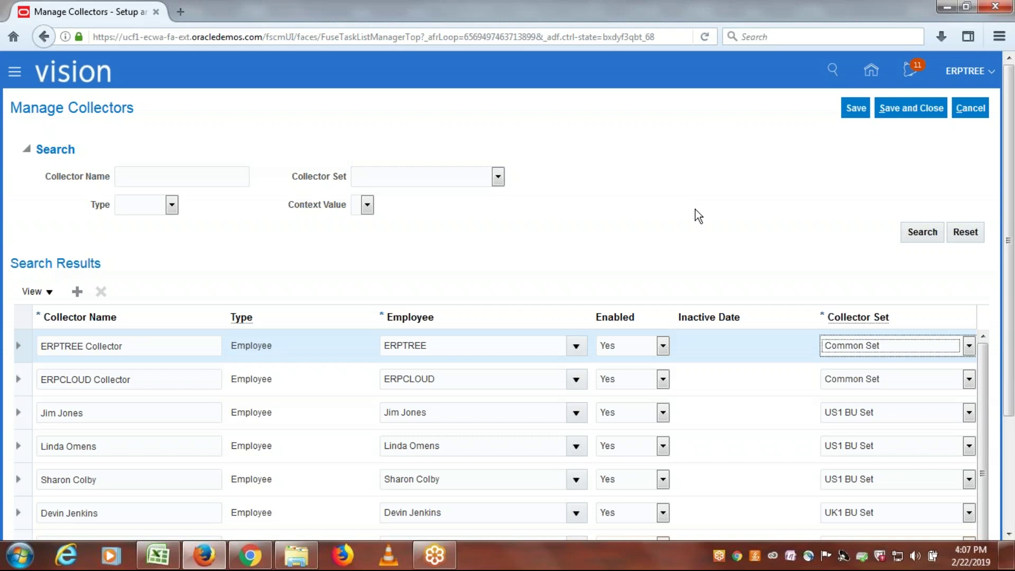
pyautogui.click(697, 209)
pyautogui.click(913, 105)
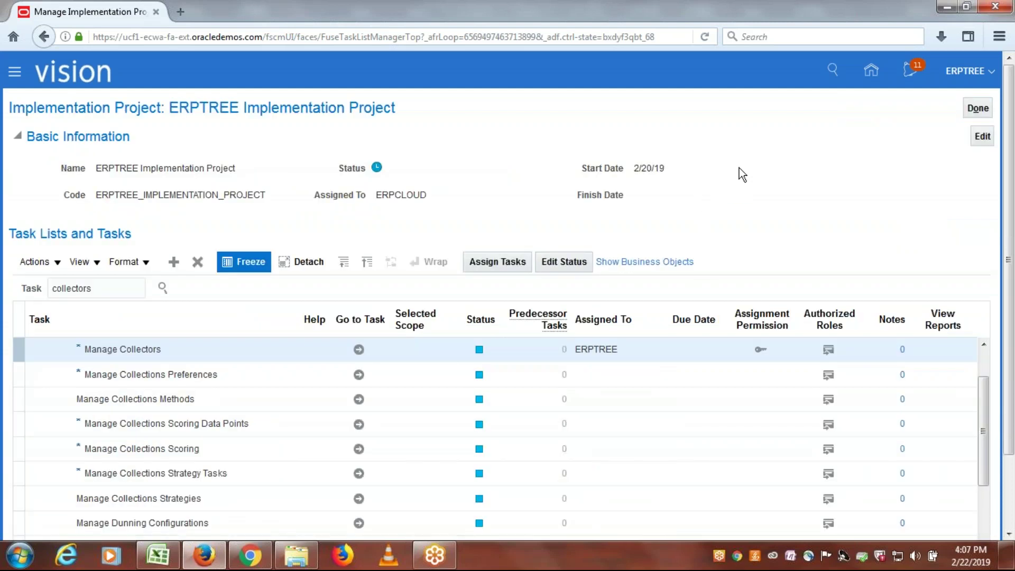
# Step: Check the Create Payment Terms entry in the Excel workbook, then return to the implementation project and search its tasks for "Payment Terms"
pyautogui.hotkey('alt', 'Tab')
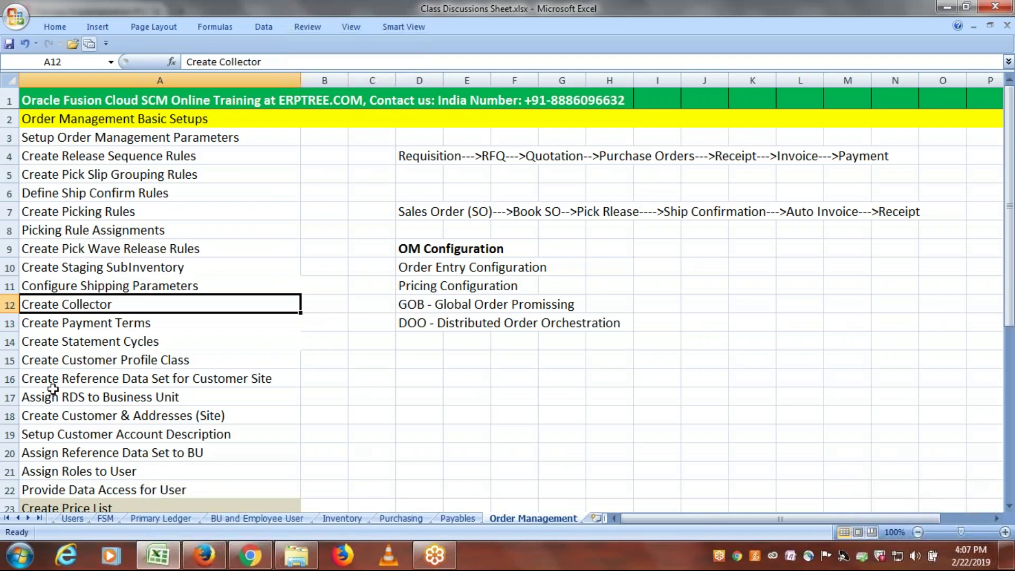
pyautogui.click(66, 321)
pyautogui.hotkey('alt', 'Tab')
pyautogui.moveTo(108, 291); pyautogui.dragTo(8, 292)
pyautogui.write('Payment Terms')
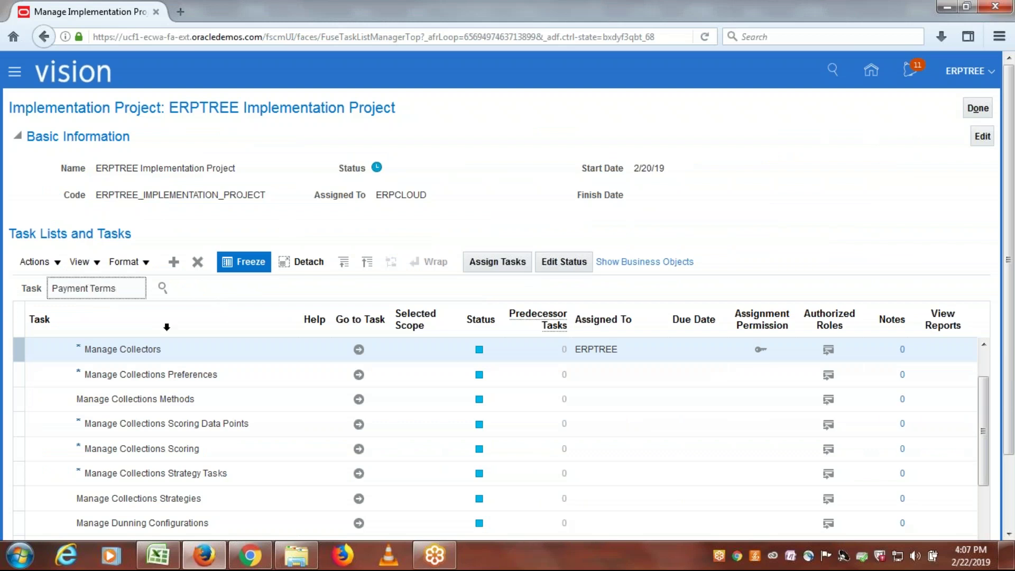
pyautogui.click(163, 287)
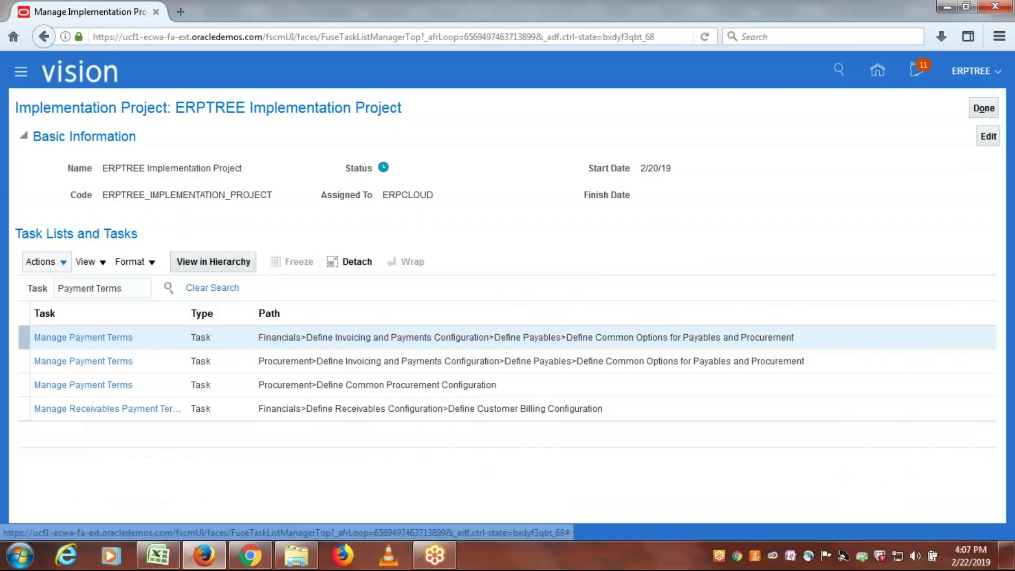
# Step: Open the Manage Receivables Payment Terms task under Define Customer Billing Configuration
pyautogui.click(104, 364)
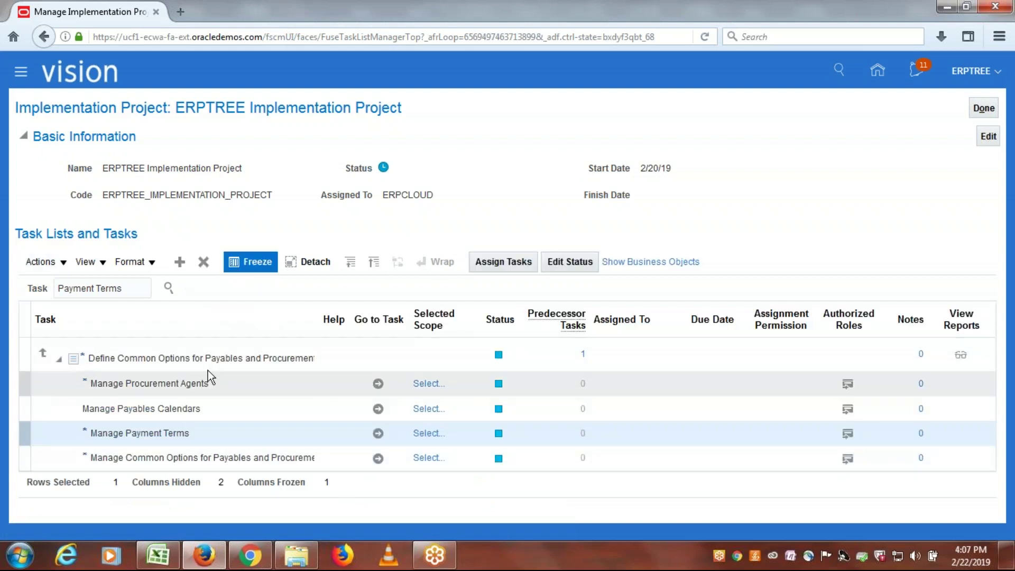
pyautogui.click(168, 287)
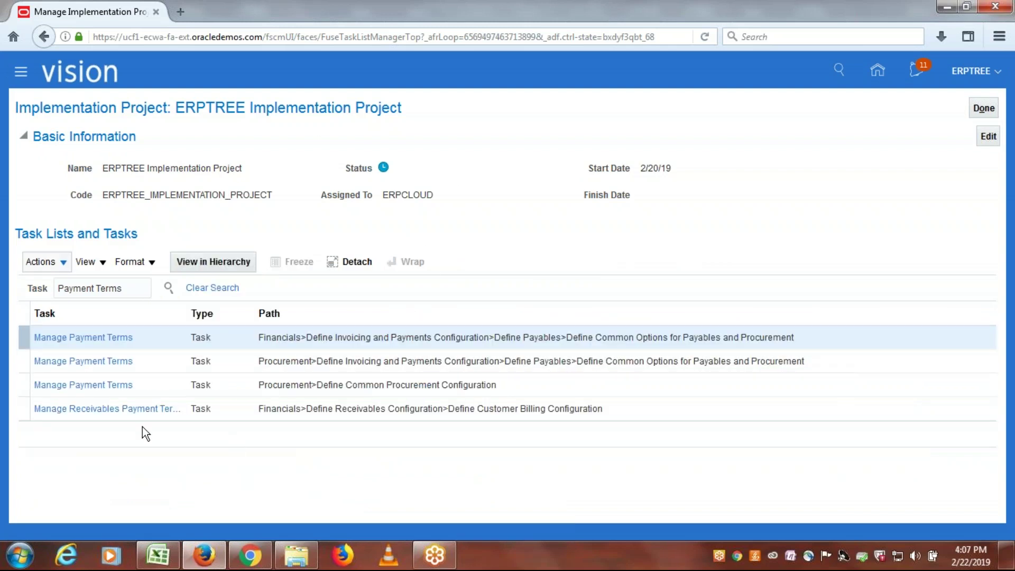
pyautogui.click(110, 410)
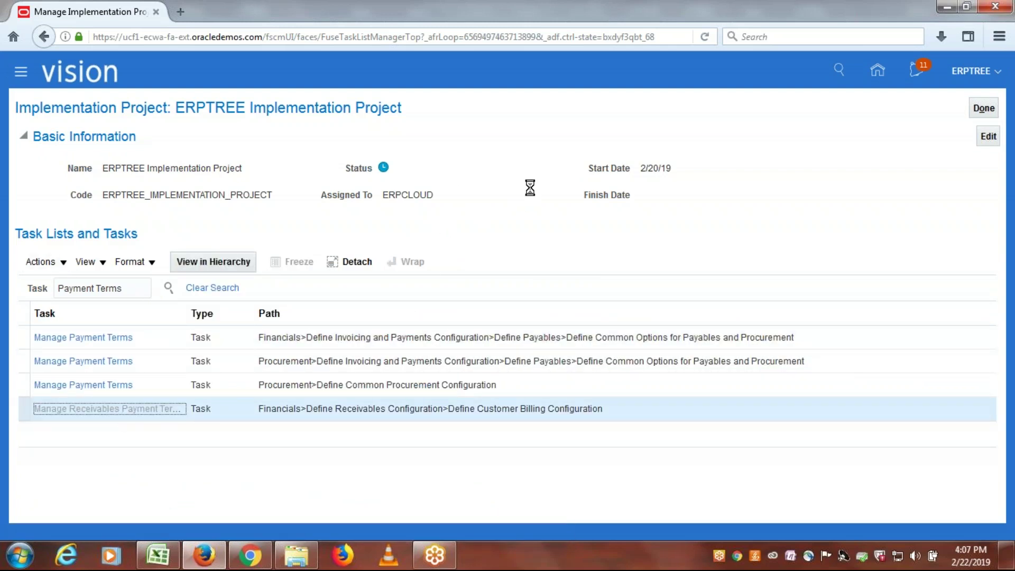
pyautogui.click(359, 362)
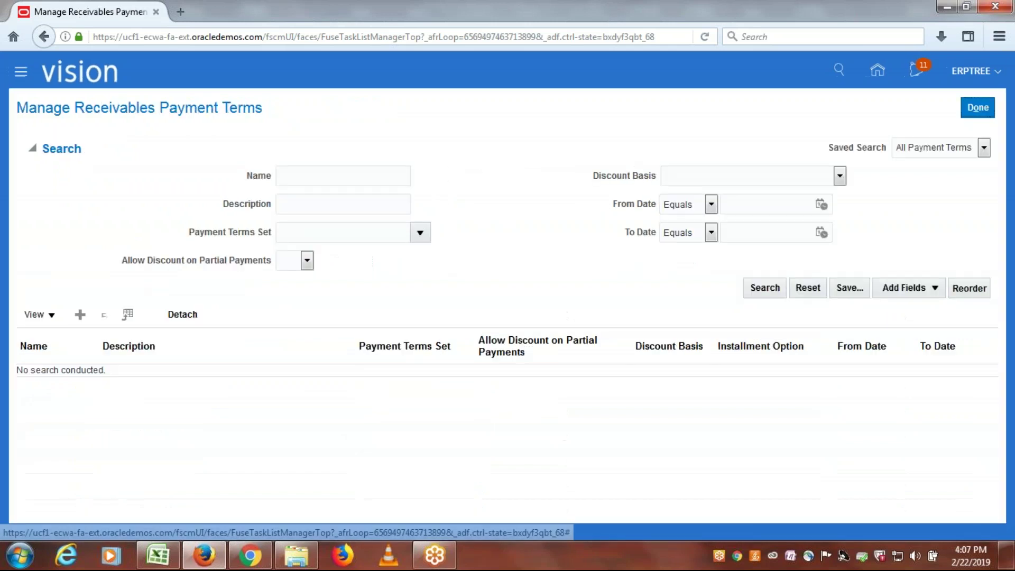
# Step: Create a new receivables payment term in the Common Set and name it "ERPTREE IMM"
pyautogui.click(81, 315)
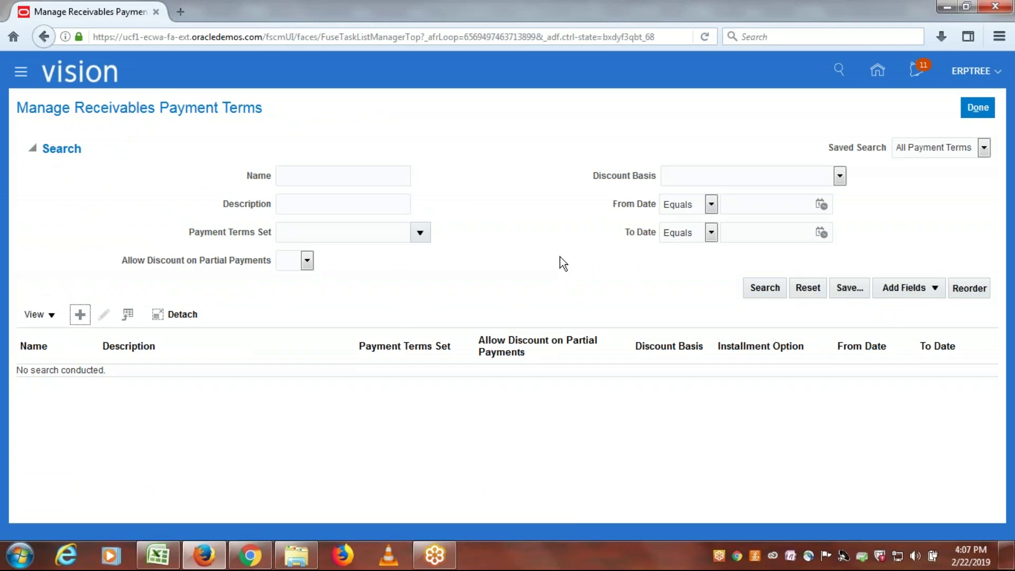
pyautogui.click(362, 178)
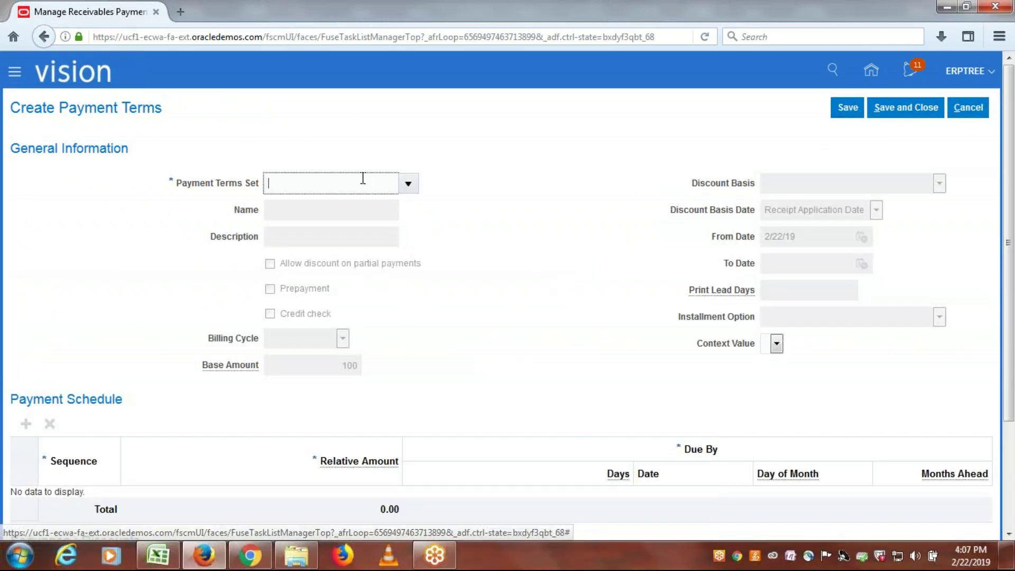
pyautogui.write('commo')
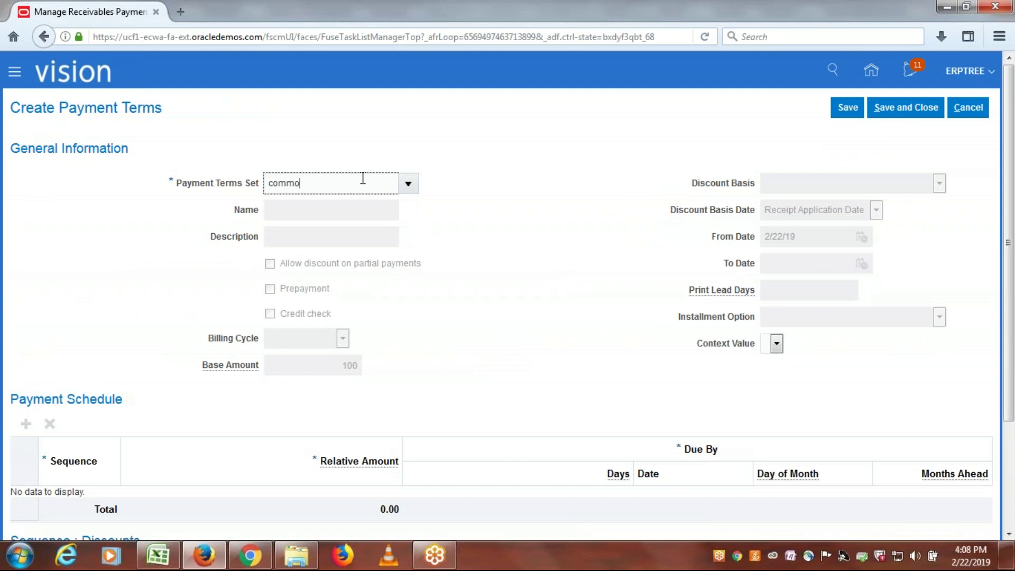
pyautogui.press('Tab')
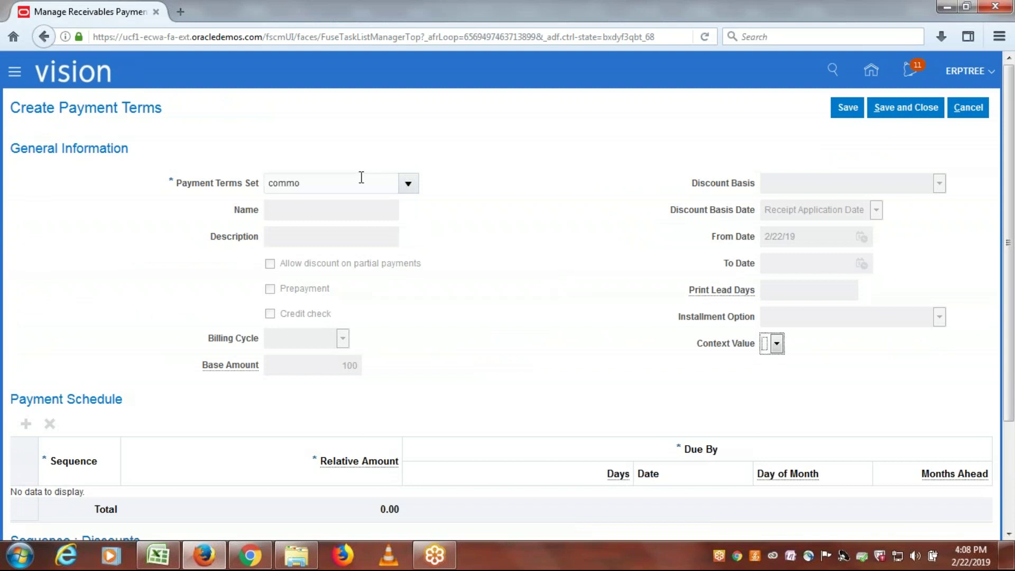
pyautogui.click(333, 210)
pyautogui.write('ERPTREE IMM')
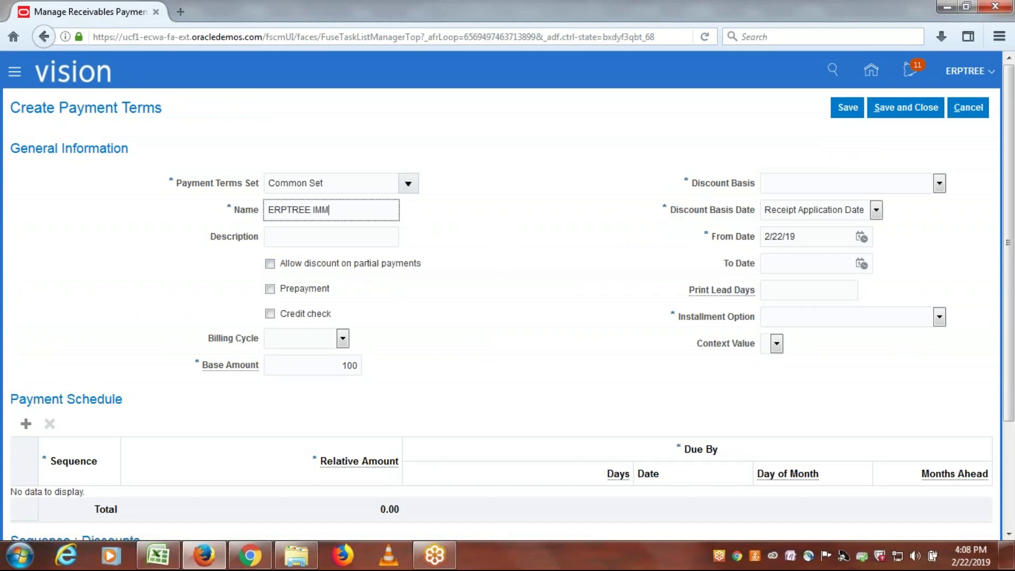
# Step: Set the payment term's discount basis to Invoice Amount and its installment option to Include tax and freight in first installment
pyautogui.click(797, 183)
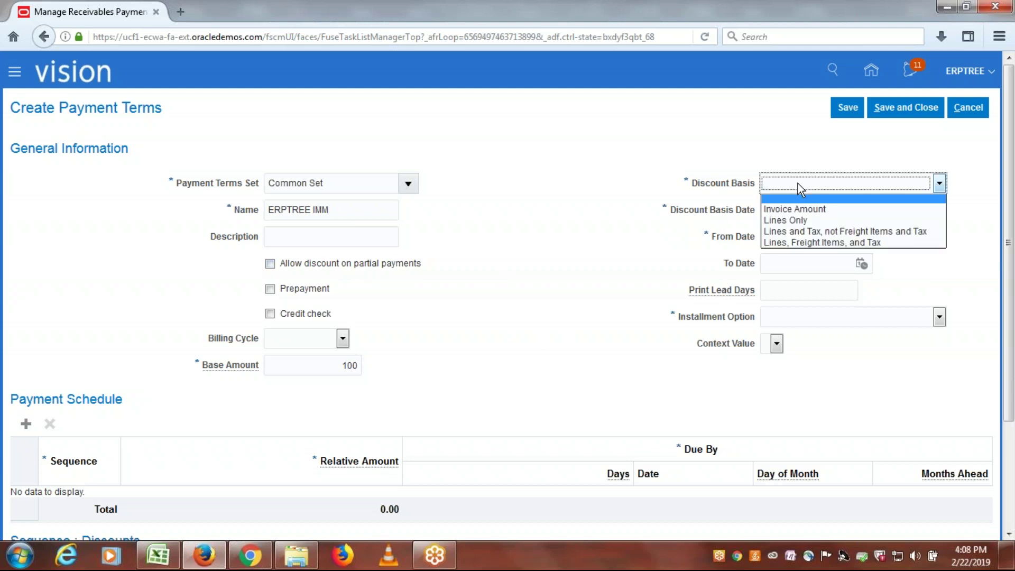
pyautogui.click(818, 211)
pyautogui.click(826, 319)
pyautogui.click(837, 353)
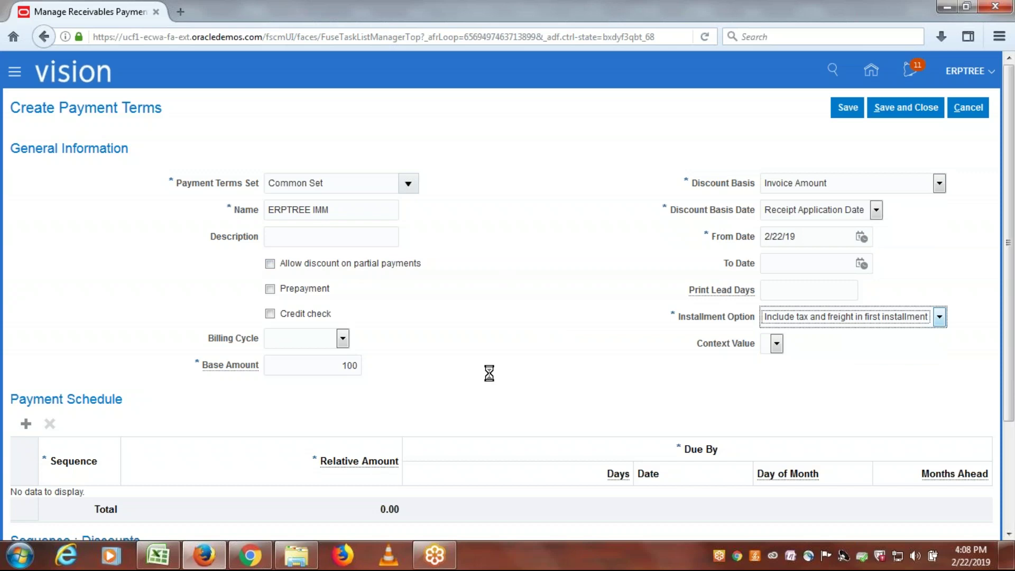
# Step: Set the first payment schedule line due in 0 days, then save and close the payment term
pyautogui.scroll(-3, 525, 306)
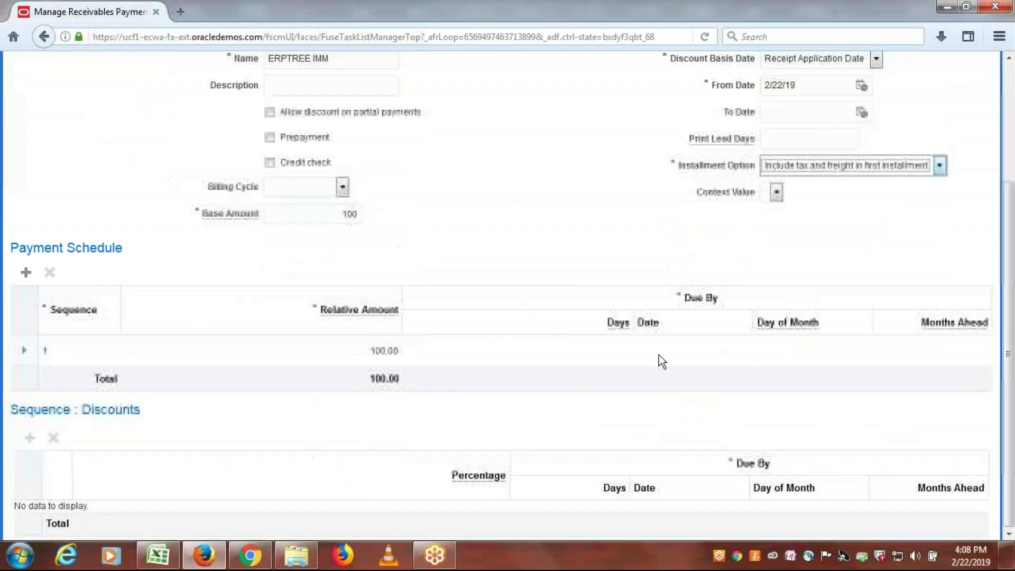
pyautogui.click(531, 340)
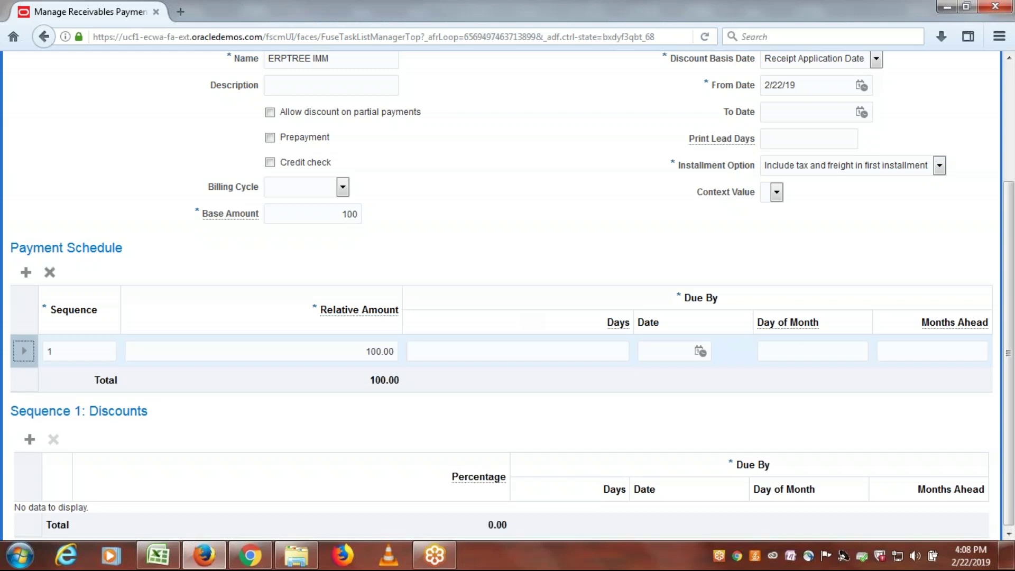
pyautogui.click(541, 351)
pyautogui.write('0')
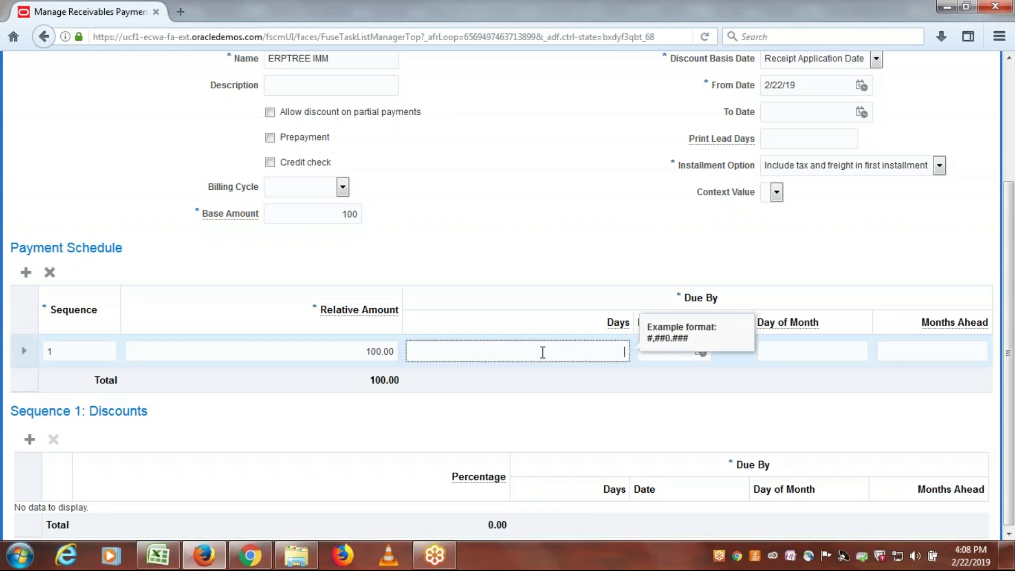
pyautogui.click(541, 224)
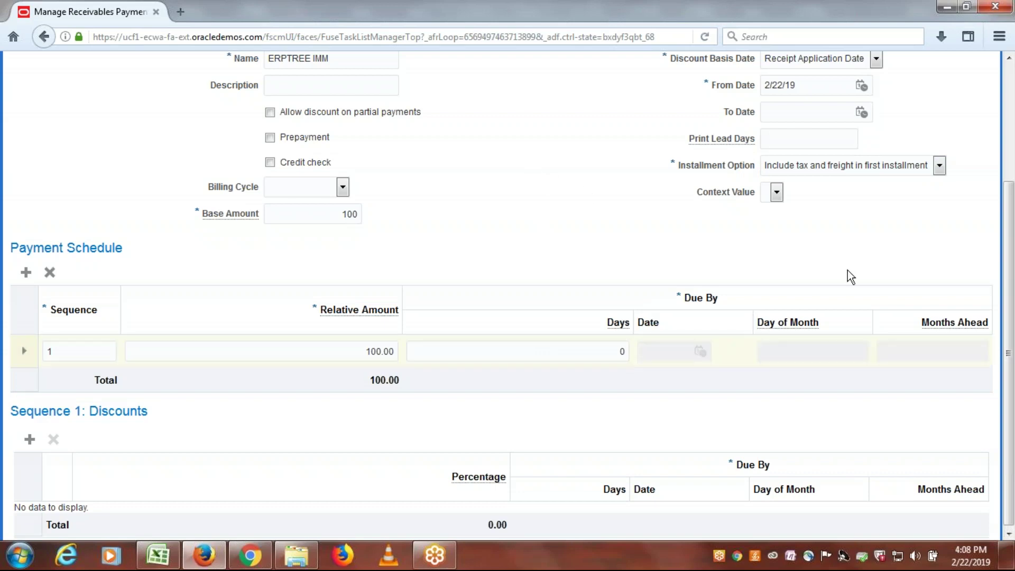
pyautogui.moveTo(1010, 365); pyautogui.dragTo(1007, 240)
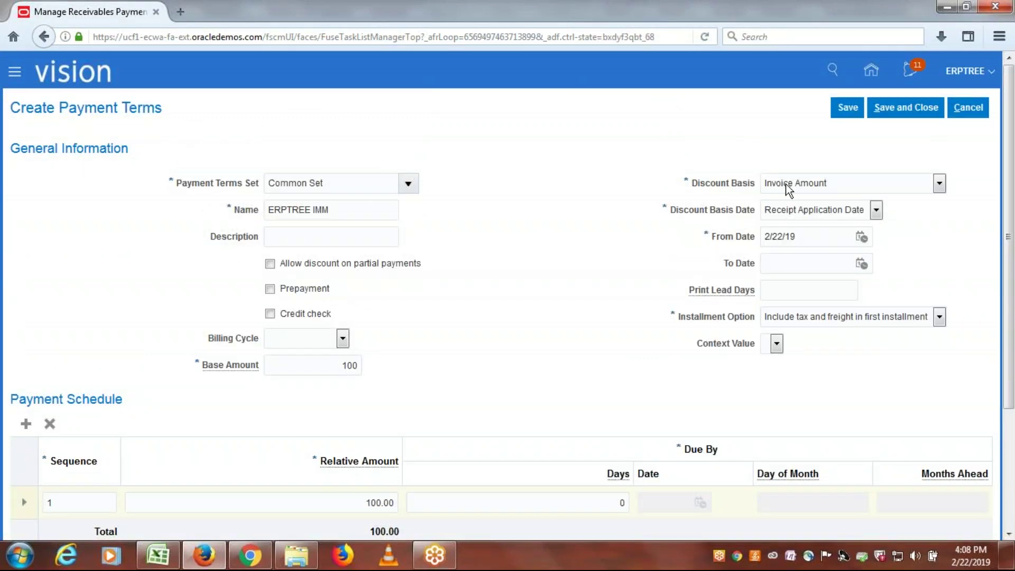
pyautogui.click(902, 105)
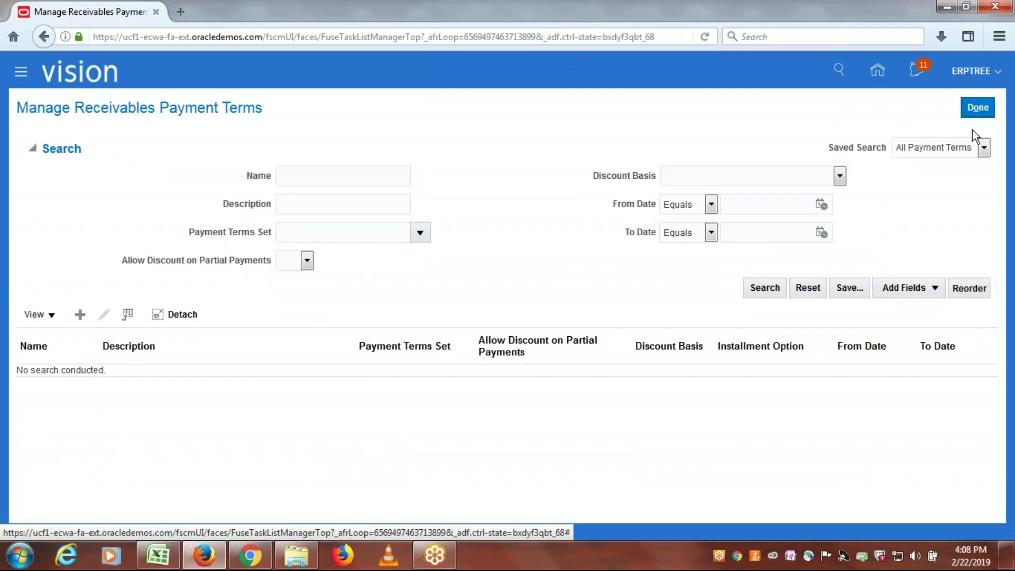
# Step: Copy the Create Statement Cycles entry from the Excel workbook, then return to the implementation project and search its tasks for that text
pyautogui.hotkey('alt', 'Tab')
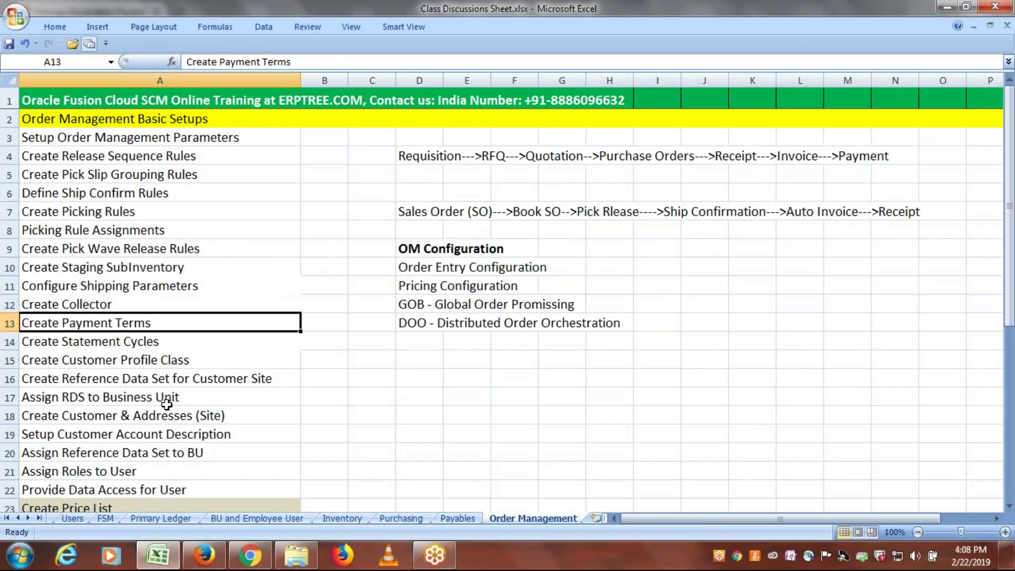
pyautogui.click(130, 341)
pyautogui.hotkey('ctrl', 'c')
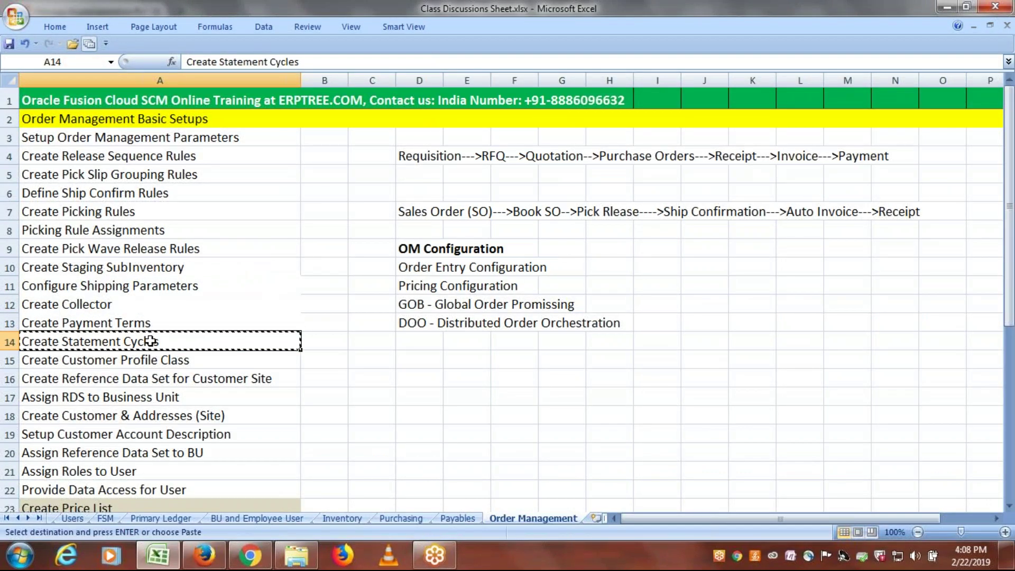
pyautogui.hotkey('alt', 'Tab')
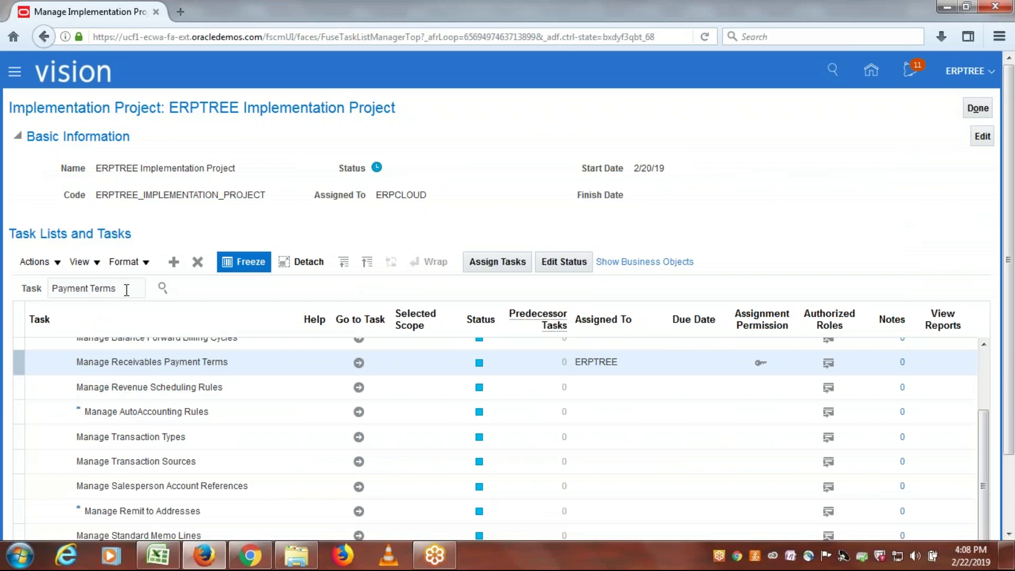
pyautogui.moveTo(126, 289); pyautogui.dragTo(8, 294)
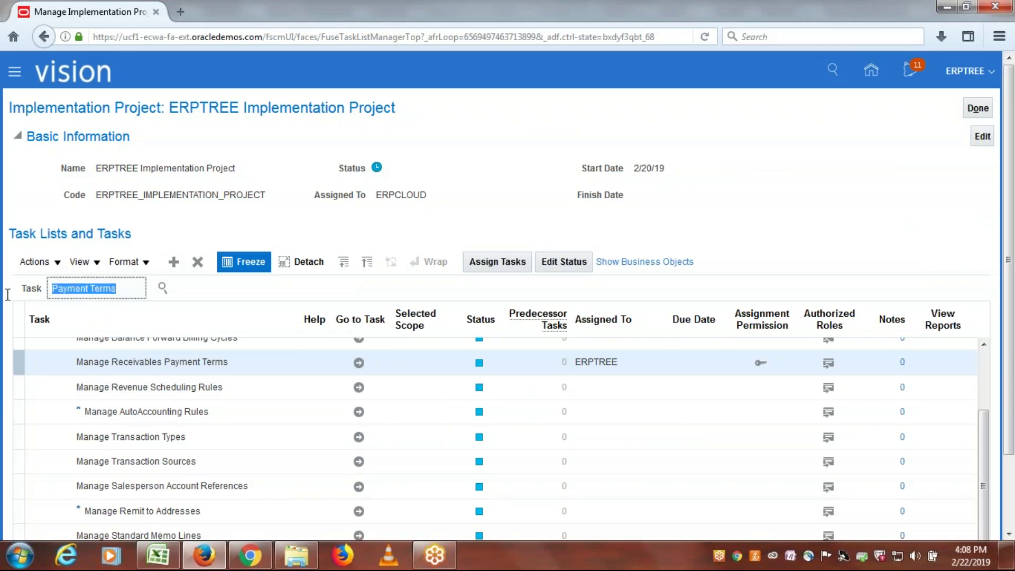
pyautogui.hotkey('ctrl', 'v')
pyautogui.click(163, 288)
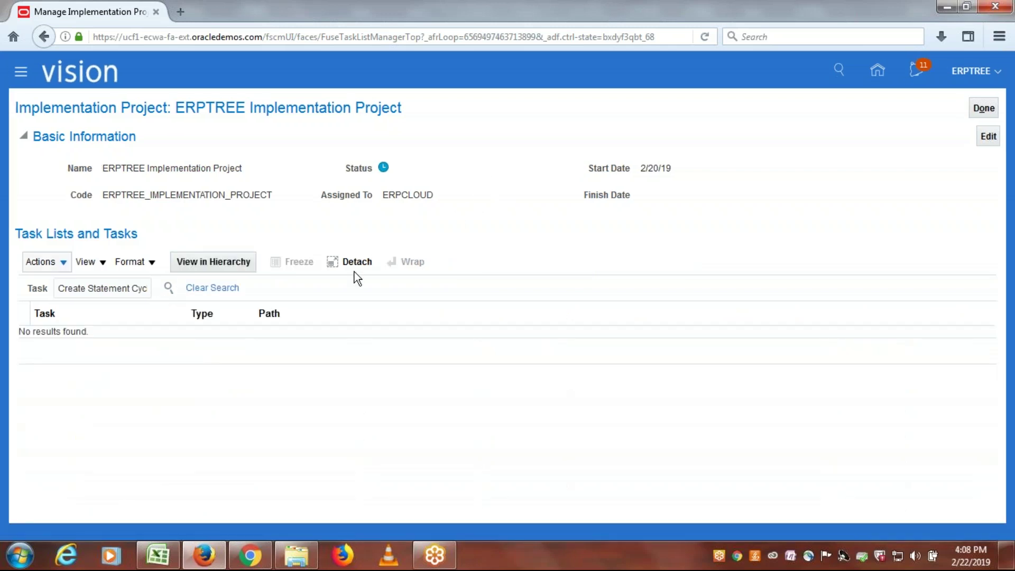
# Step: Shorten the task search to "Statement Cycles" and open the Manage Statement Cycles task under Define Accounts Receivable Balance Monitoring
pyautogui.moveTo(91, 288); pyautogui.dragTo(8, 336)
pyautogui.press('BackSpace')
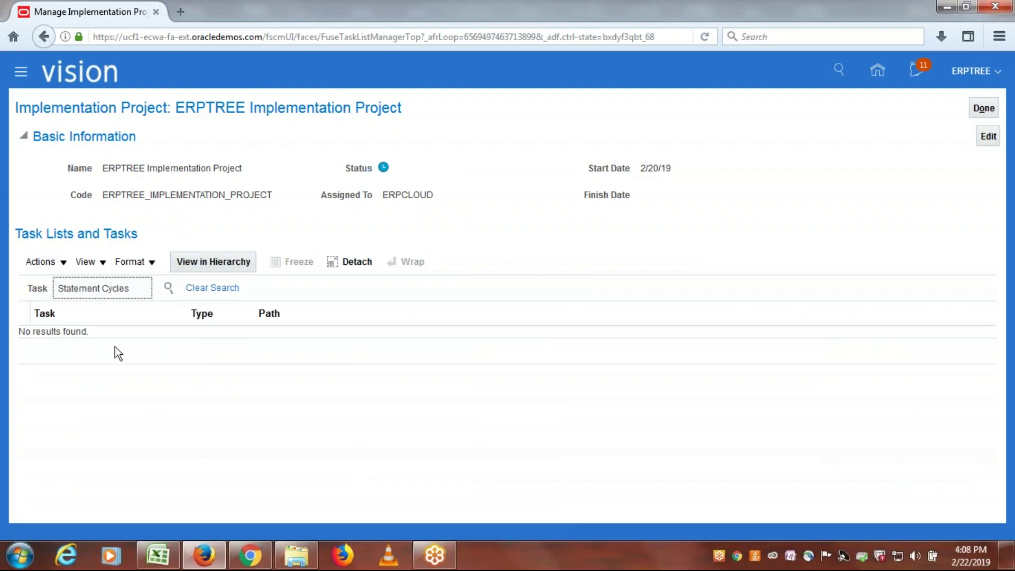
pyautogui.click(168, 288)
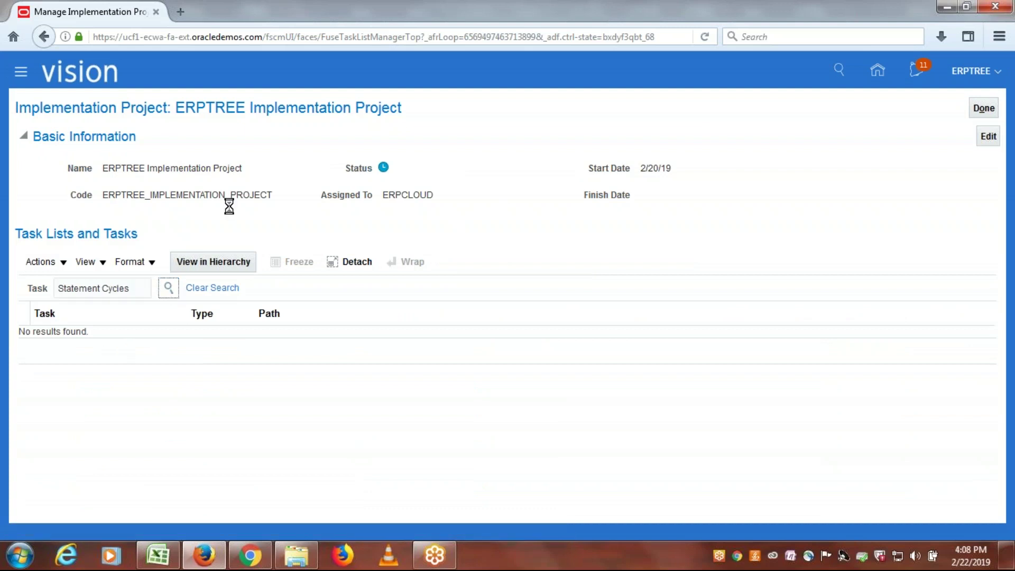
pyautogui.click(84, 341)
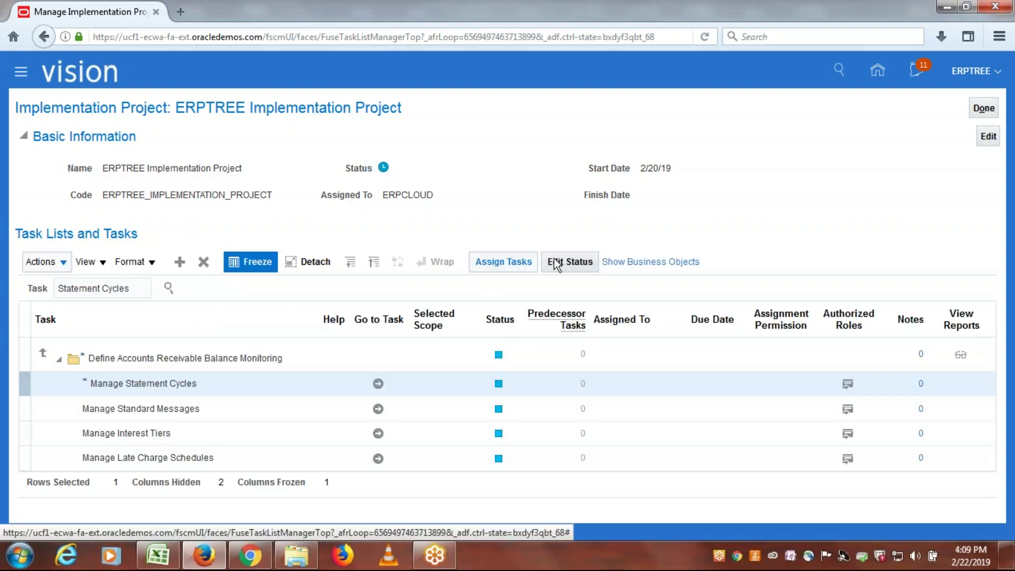
pyautogui.click(378, 383)
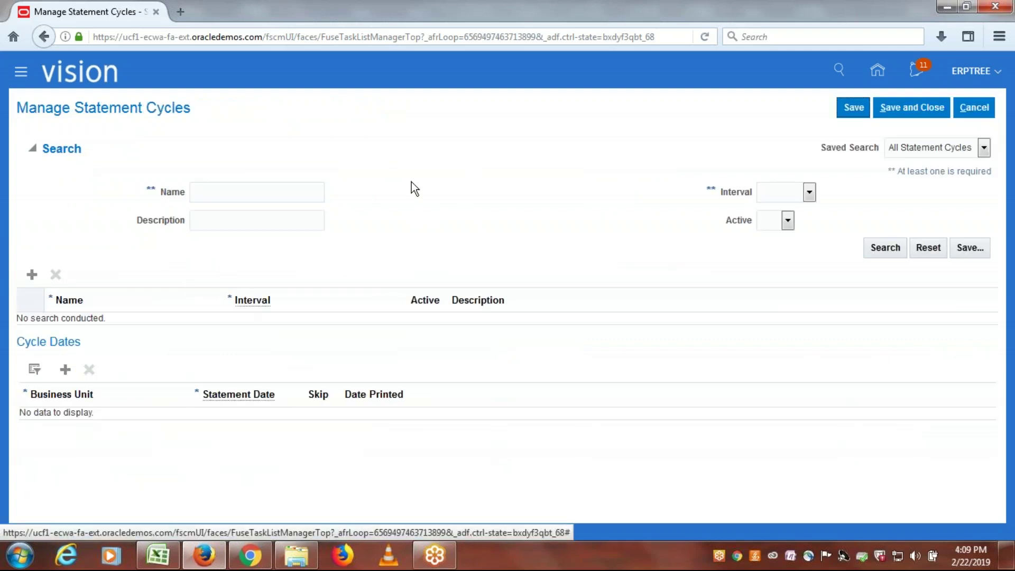
# Step: Add a statement cycle named "ERPTREE Monthly" with a Monthly interval
pyautogui.click(32, 274)
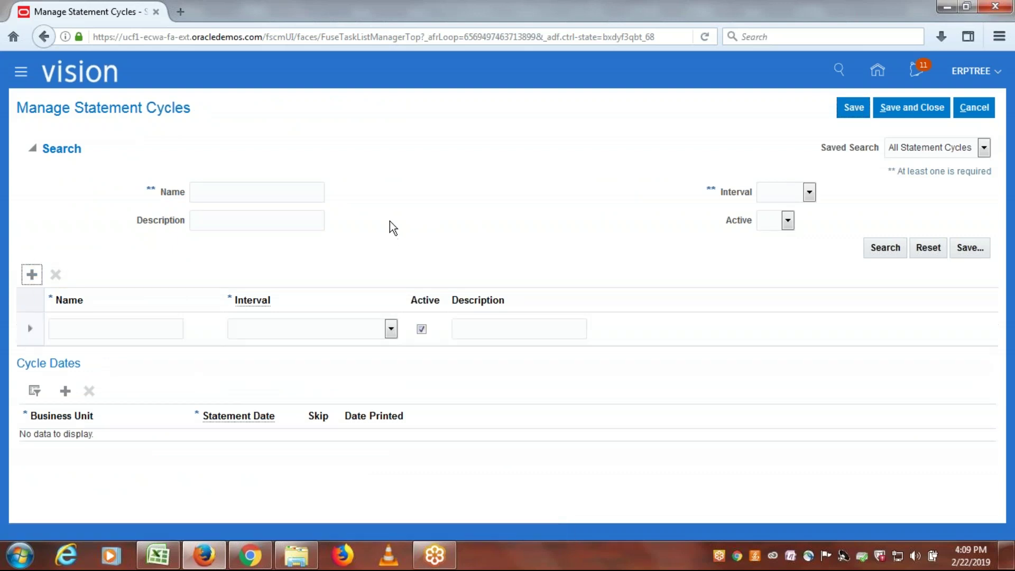
pyautogui.click(125, 330)
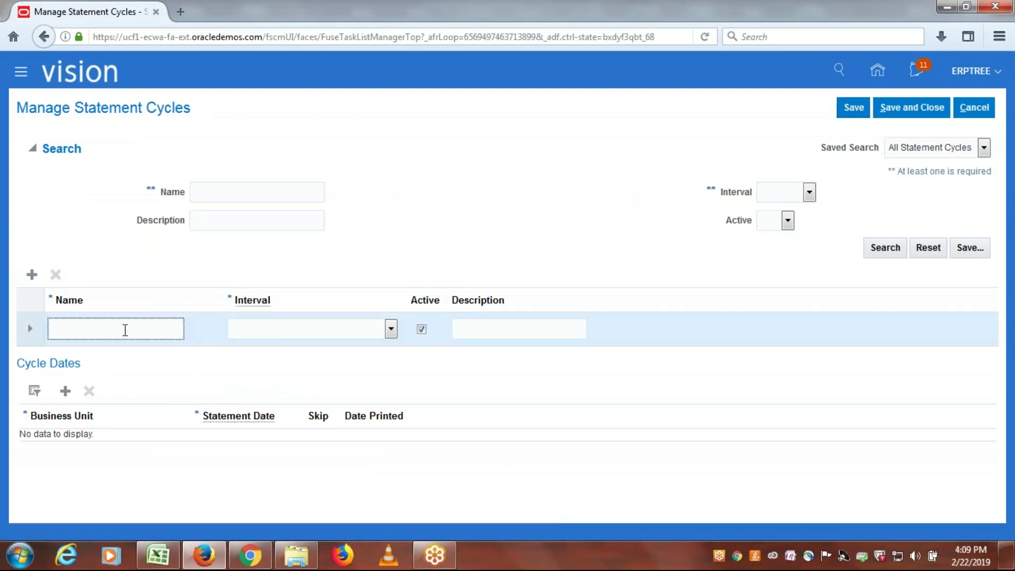
pyautogui.write('ERPTREE Monthly')
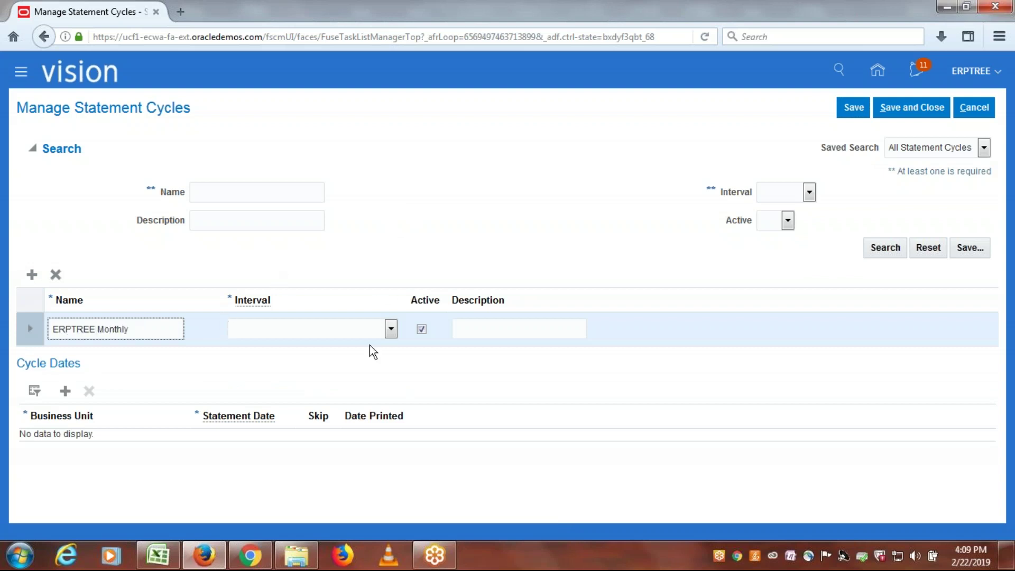
pyautogui.click(391, 330)
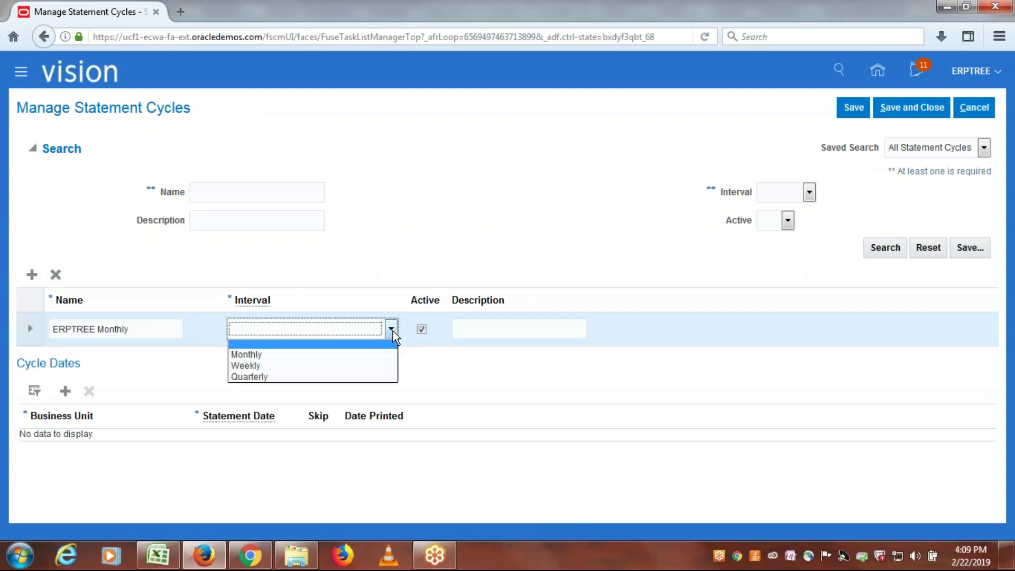
pyautogui.click(283, 362)
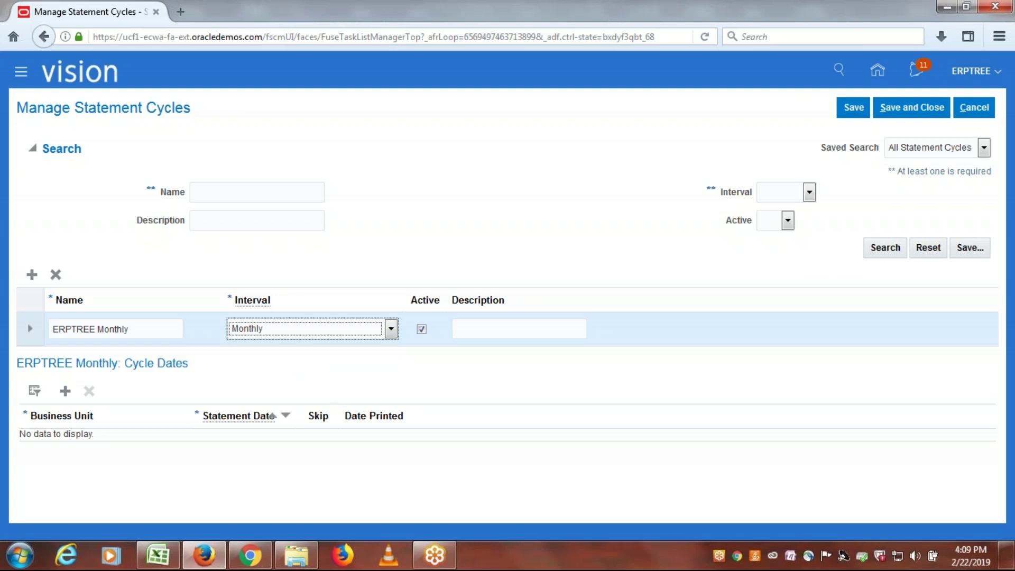
# Step: Add a cycle date row to the ERPTREE Monthly cycle and try to look up its business unit with "erpt"
pyautogui.click(65, 392)
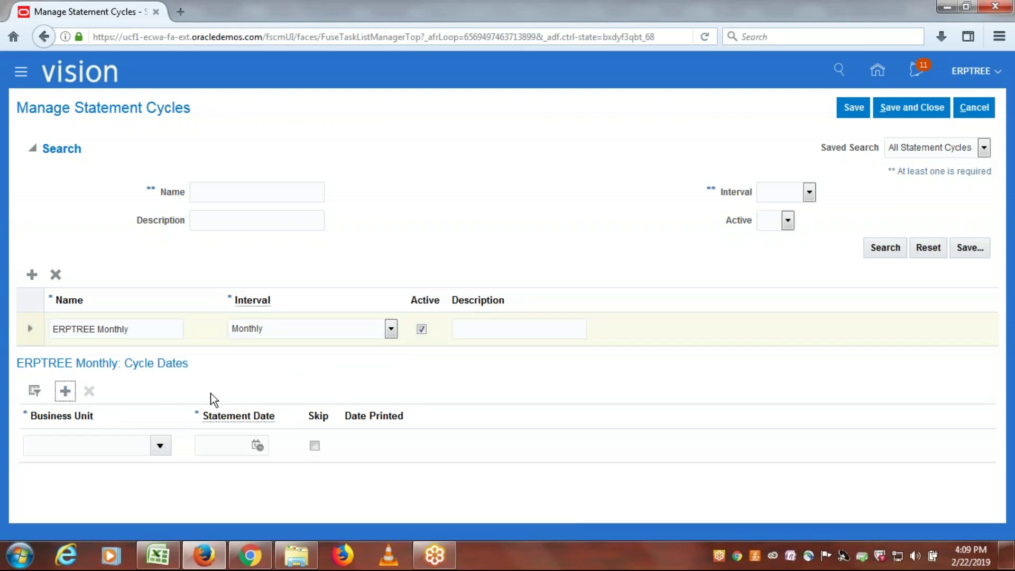
pyautogui.click(67, 446)
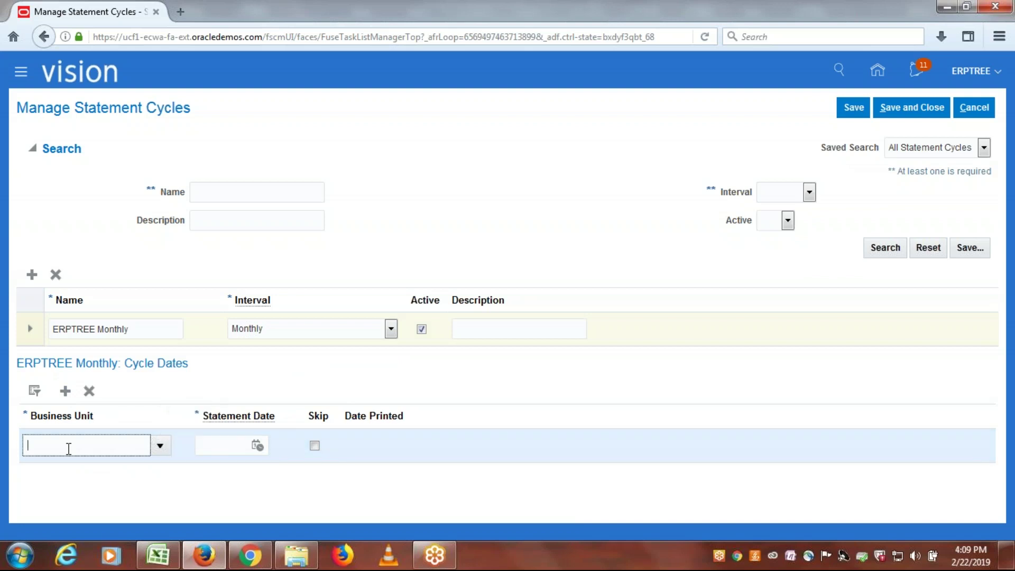
pyautogui.write('erpt')
pyautogui.press('Tab')
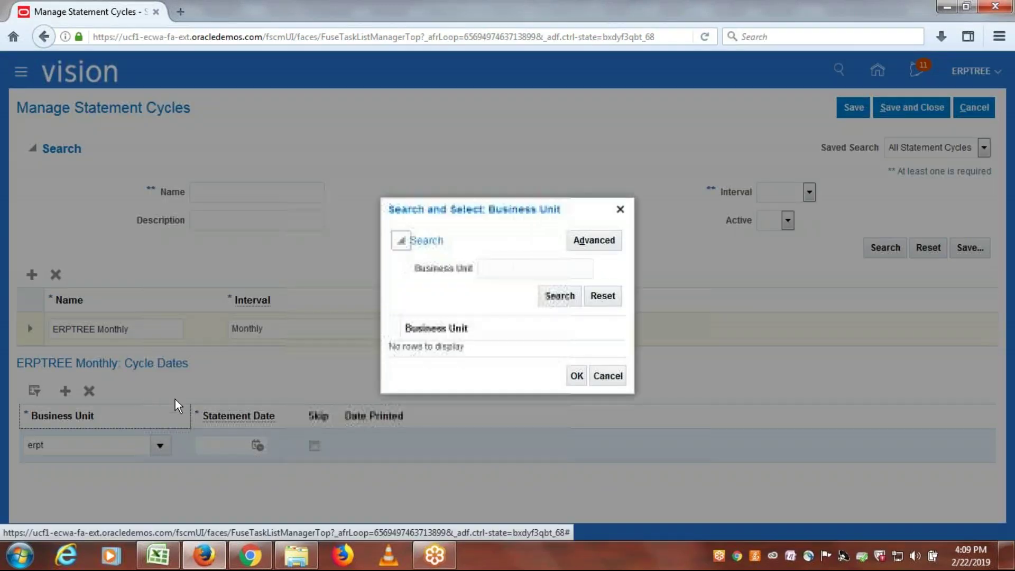
pyautogui.click(620, 209)
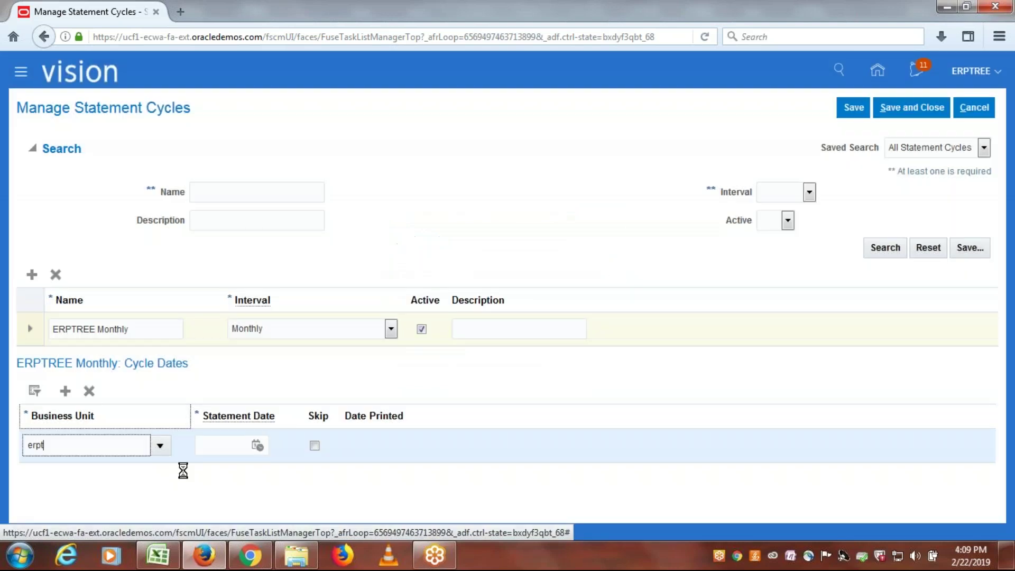
# Step: Try to look up the cycle date's business unit with "ERPT" and browse the available business units
pyautogui.moveTo(95, 449); pyautogui.dragTo(7, 450)
pyautogui.write('ERPT')
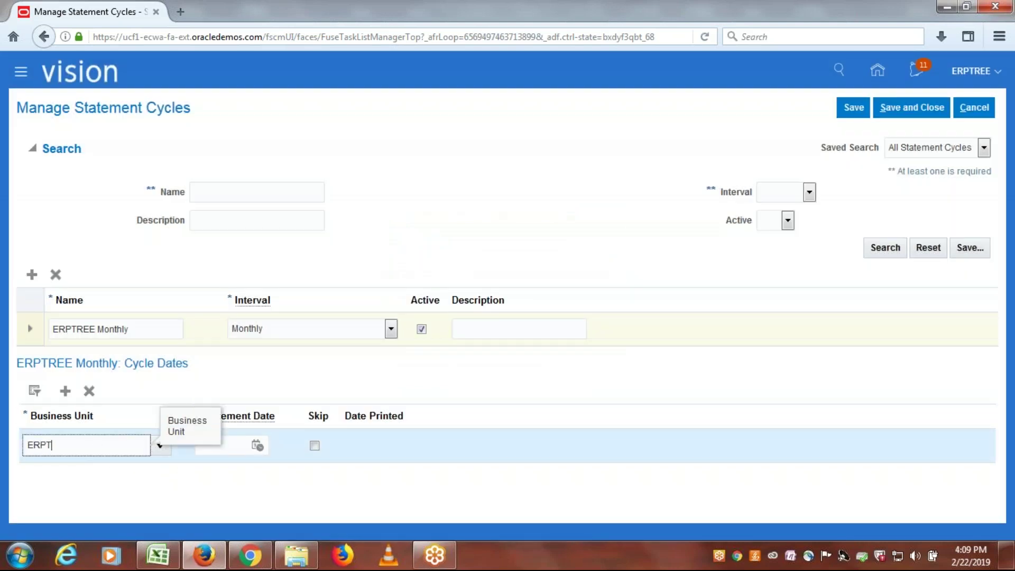
pyautogui.press('Tab')
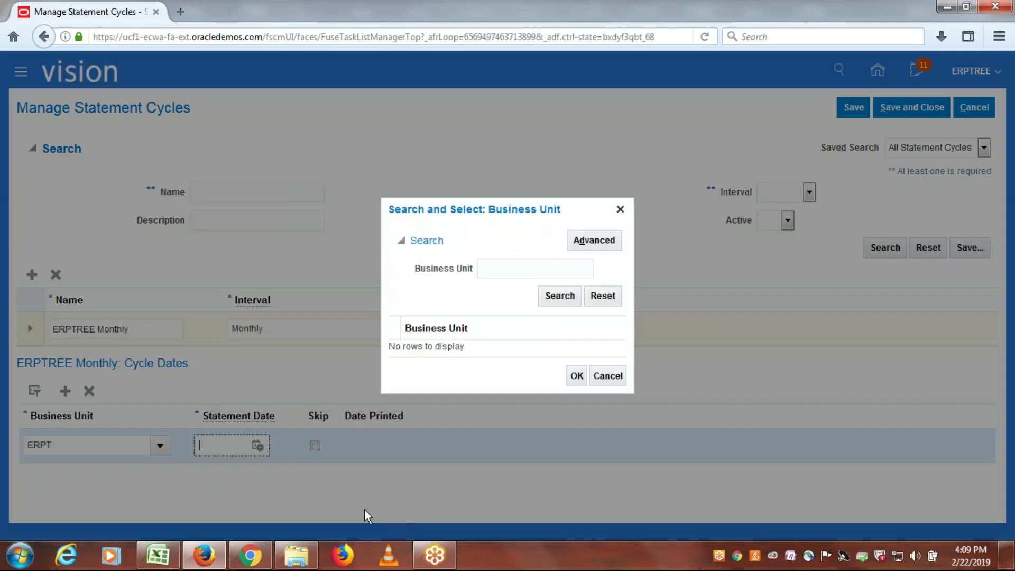
pyautogui.click(620, 210)
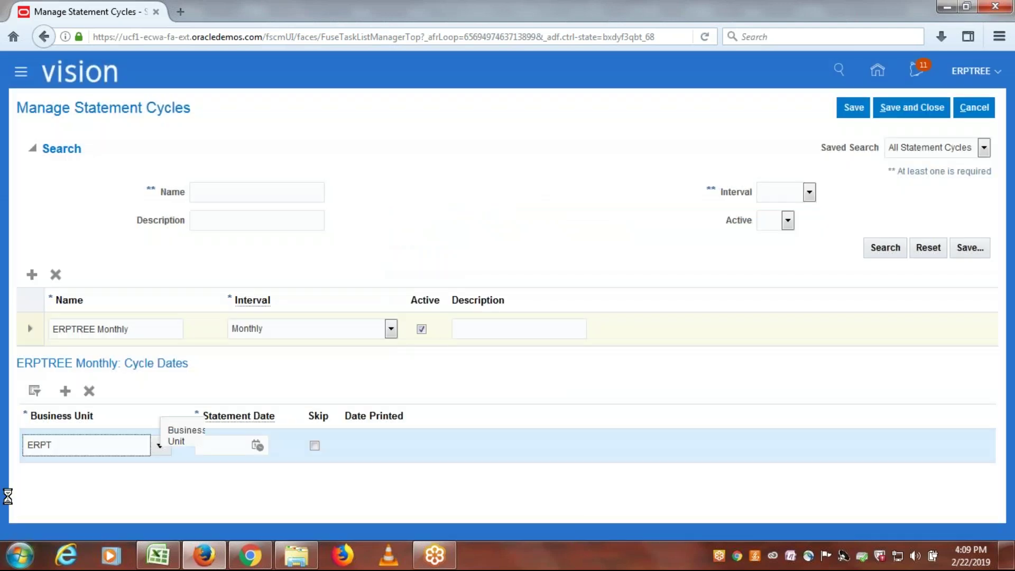
pyautogui.click(158, 447)
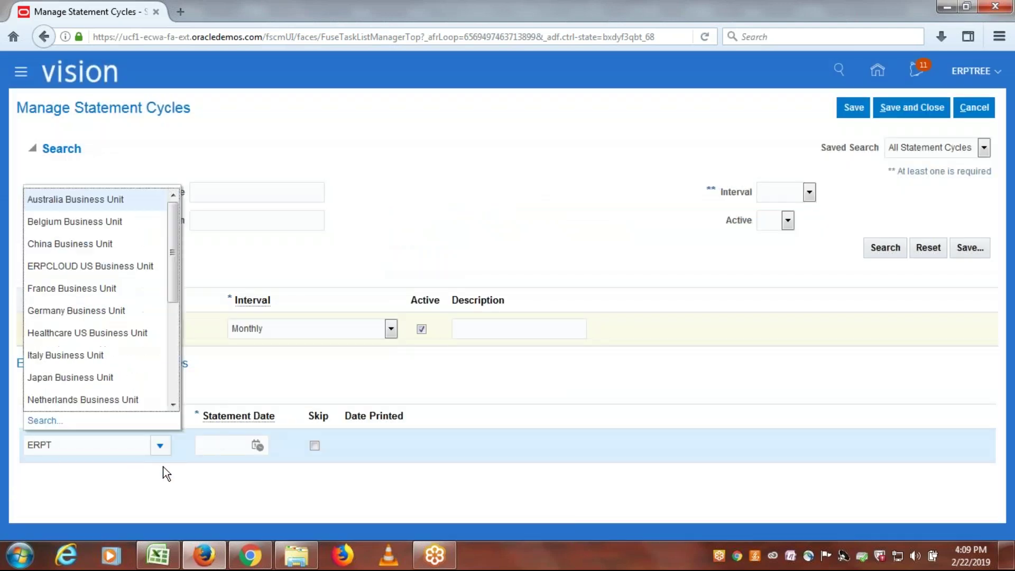
pyautogui.moveTo(175, 256)
pyautogui.mouseDown()
pyautogui.moveTo(172, 373)
pyautogui.moveTo(173, 250)
pyautogui.mouseUp()
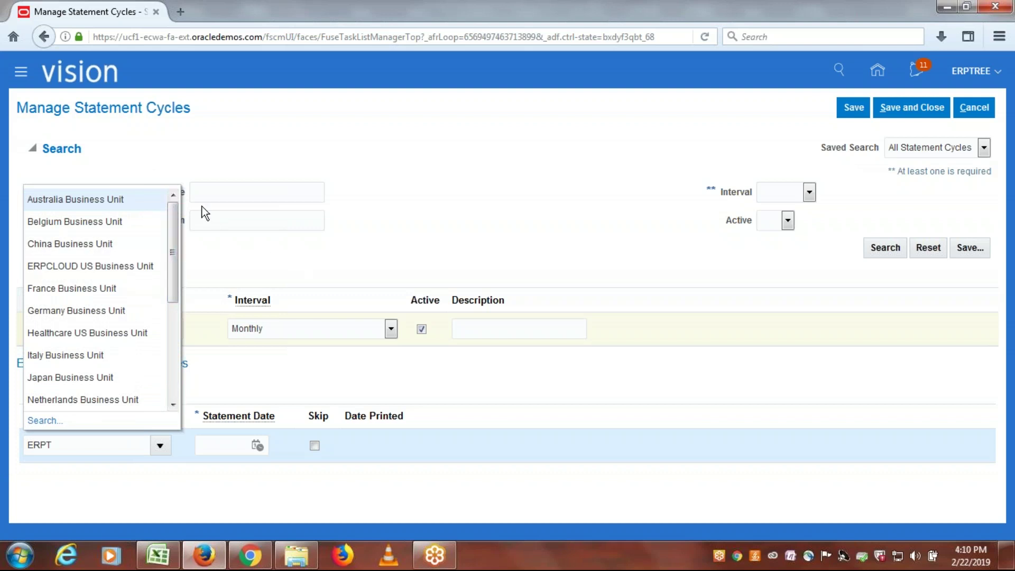
pyautogui.click(276, 270)
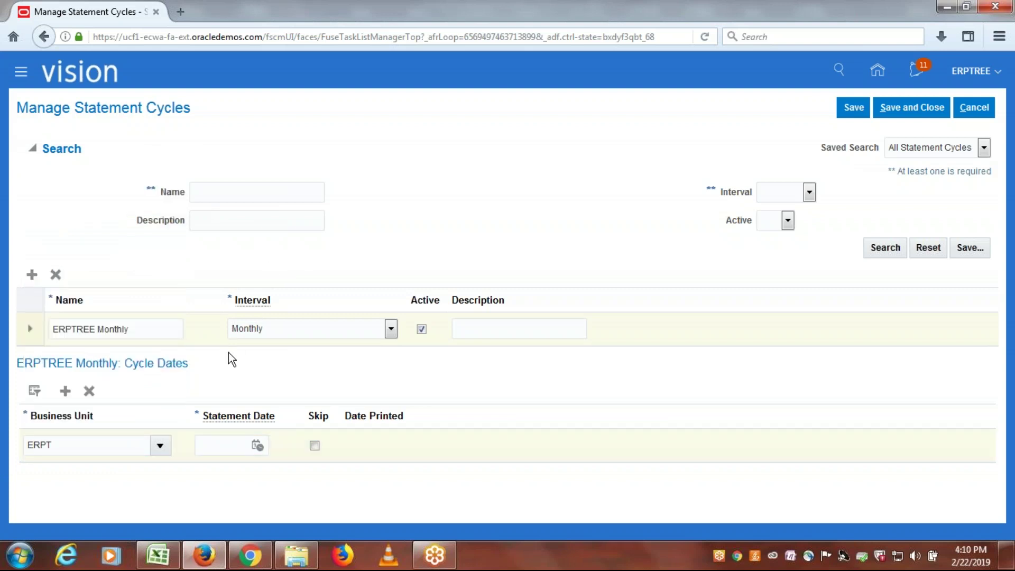
# Step: Try to set the cycle date's business unit to "ERPTREE" and dismiss the business unit search
pyautogui.click(71, 442)
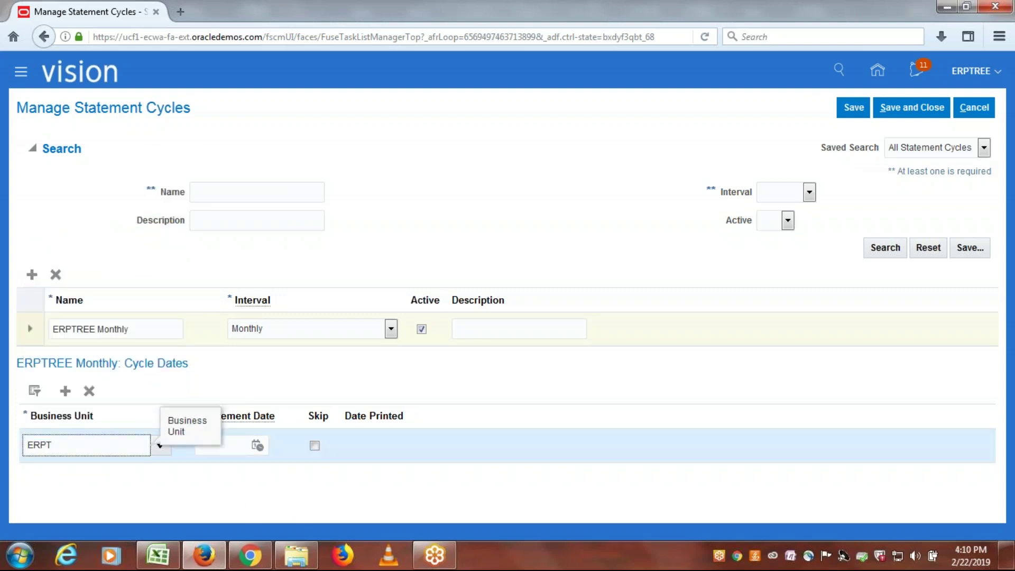
pyautogui.hotkey('ctrl', 'a')
pyautogui.press('BackSpace')
pyautogui.write('ERP')
pyautogui.press('Tab')
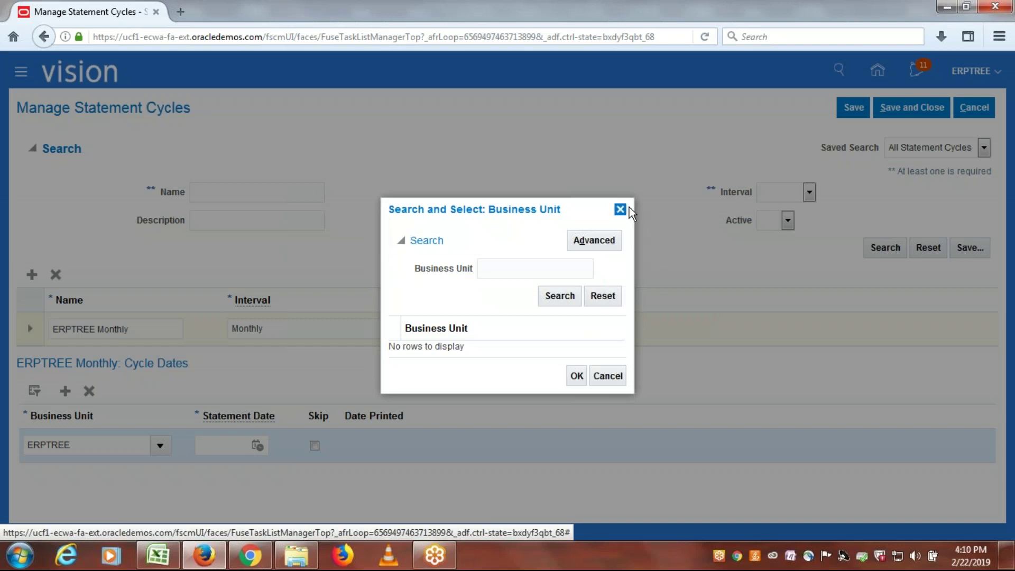
pyautogui.click(620, 209)
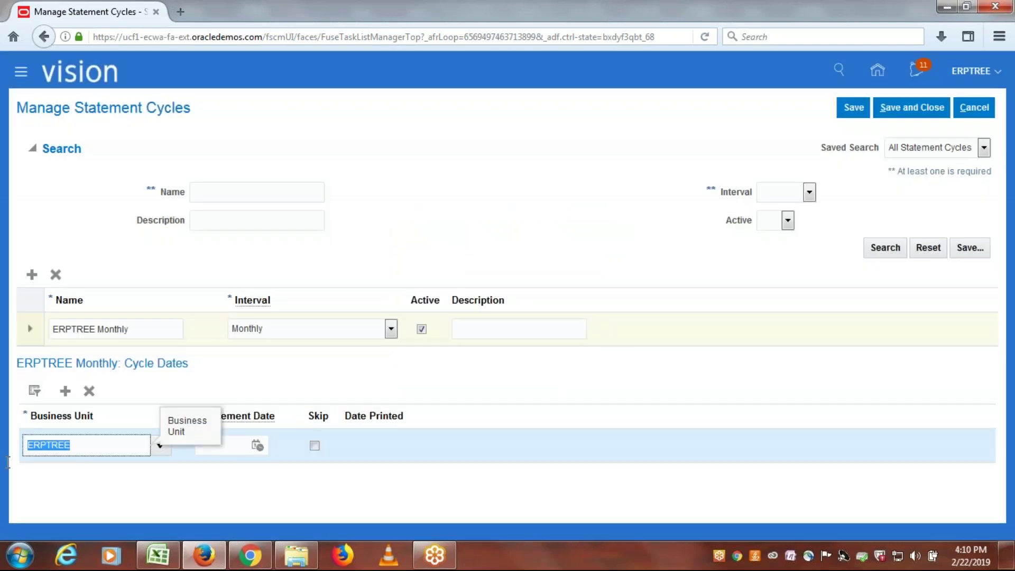
# Step: Clear the business unit and cancel out of Manage Statement Cycles to return to the implementation project
pyautogui.press('BackSpace')
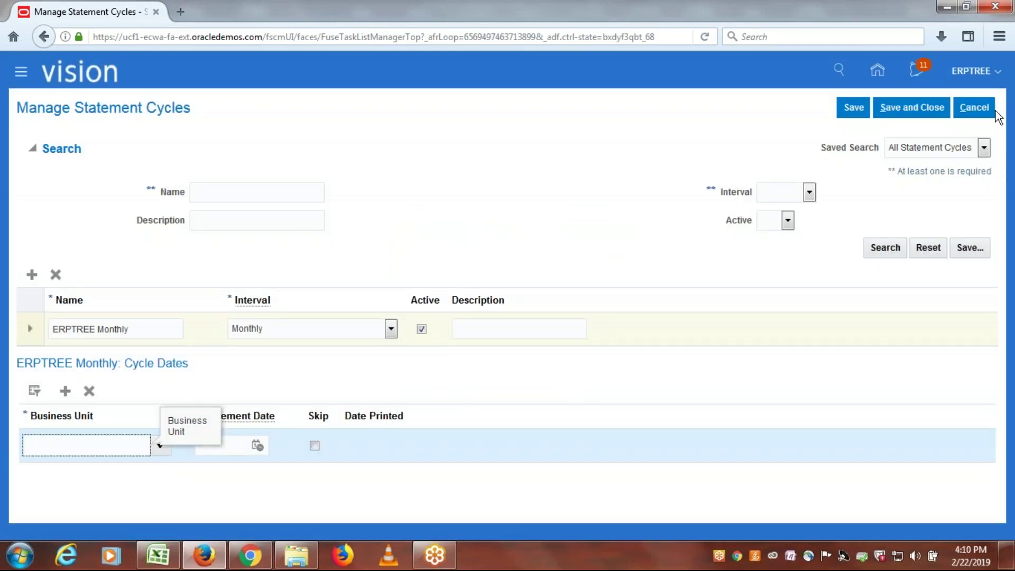
pyautogui.click(973, 108)
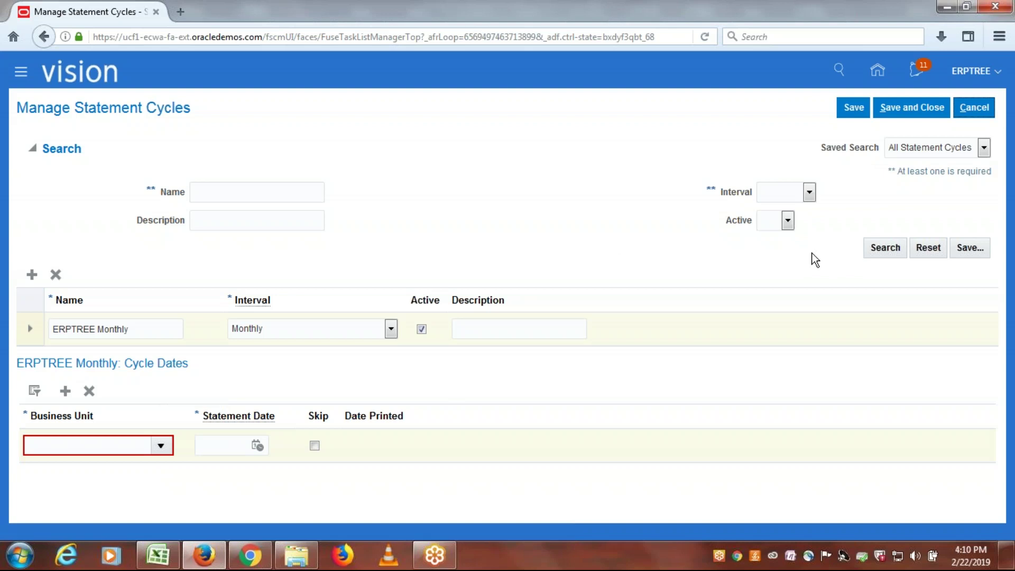
pyautogui.click(976, 108)
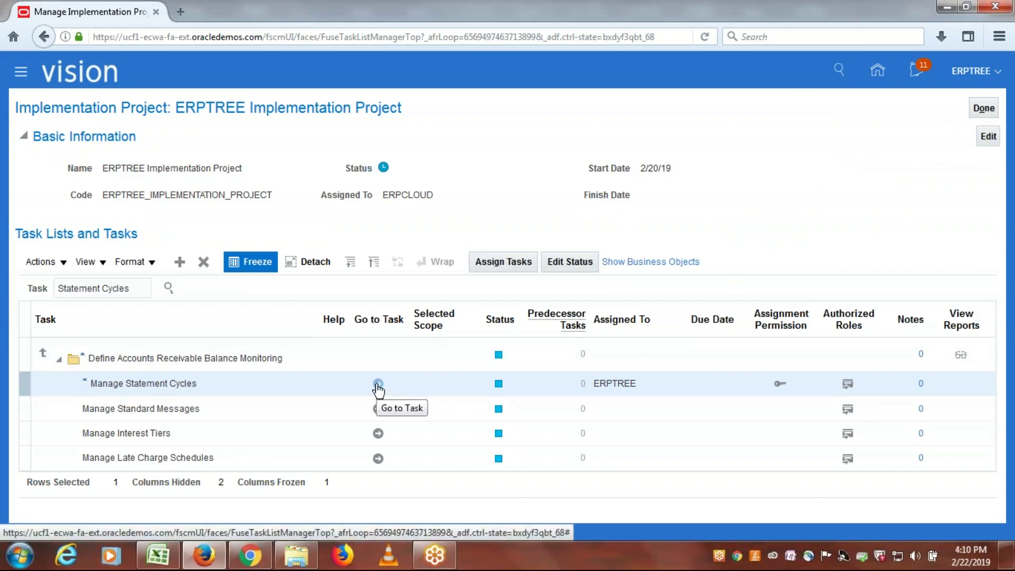
# Step: Switch to the Excel workbook, review the setup entries from Create Collector to Create Customer Profile Class, and save the workbook
pyautogui.hotkey('alt', 'Tab')
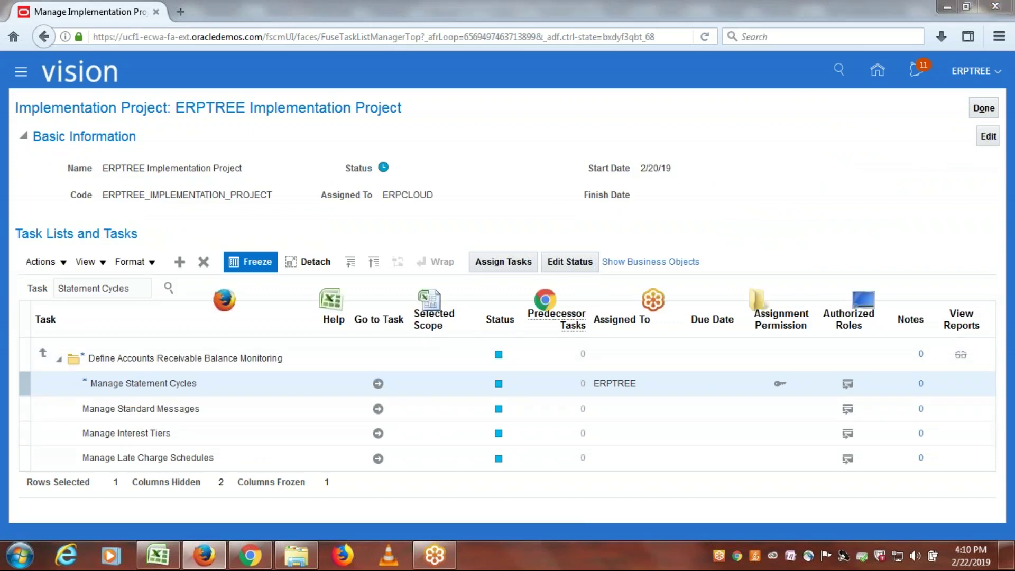
pyautogui.click(153, 359)
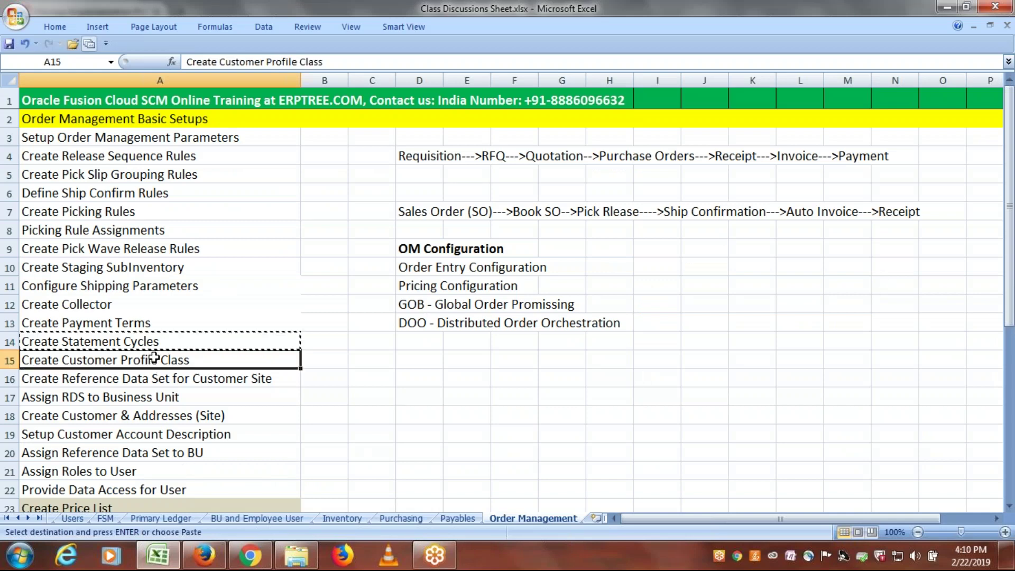
pyautogui.moveTo(114, 305); pyautogui.dragTo(124, 360)
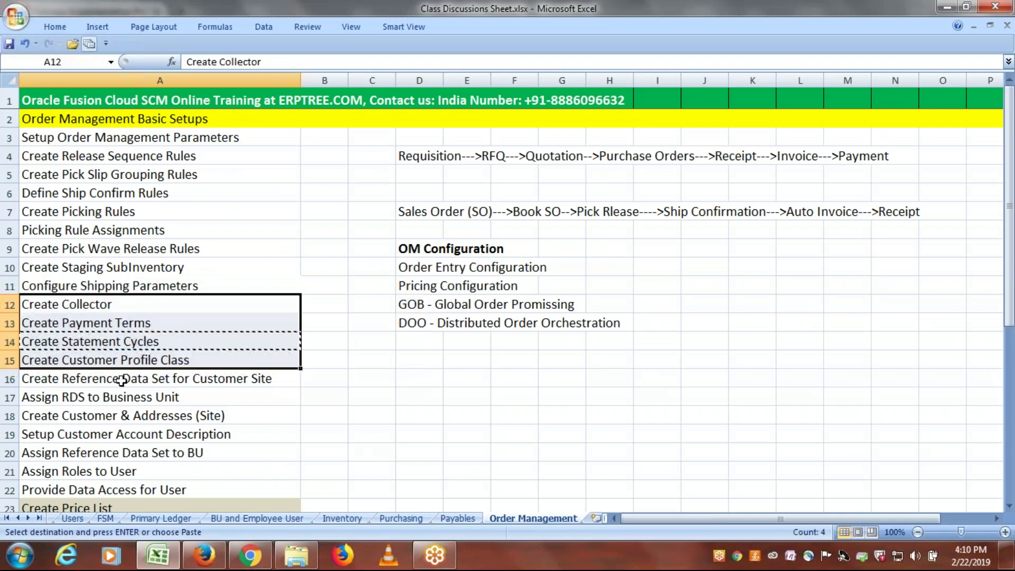
pyautogui.click(124, 359)
pyautogui.hotkey('ctrl', 's')
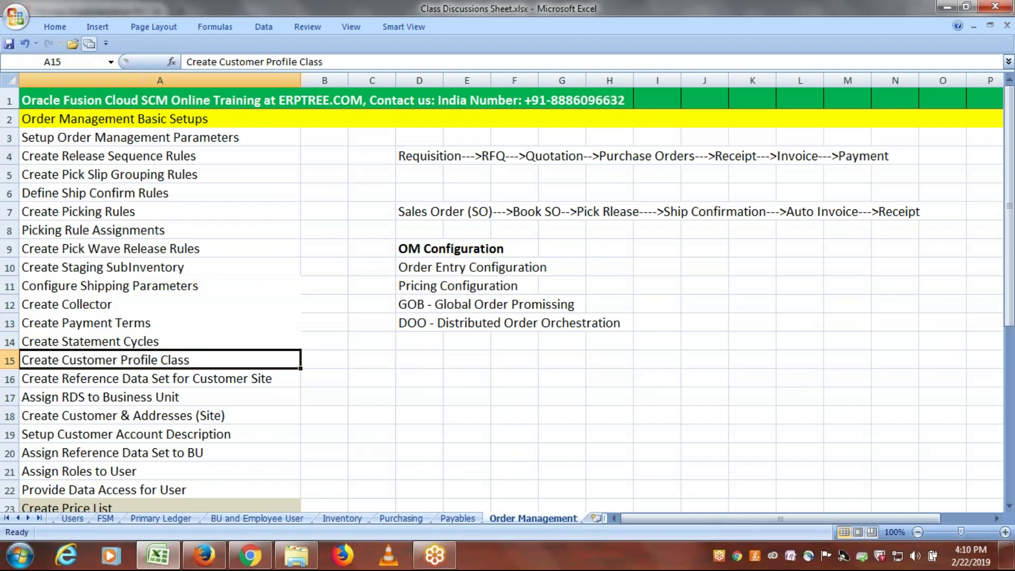
pyautogui.hotkey('ctrl', 's')
# Step: Copy the text "Customer Profile Class" from cell A15 of the Order Management sheet
pyautogui.click(214, 564)
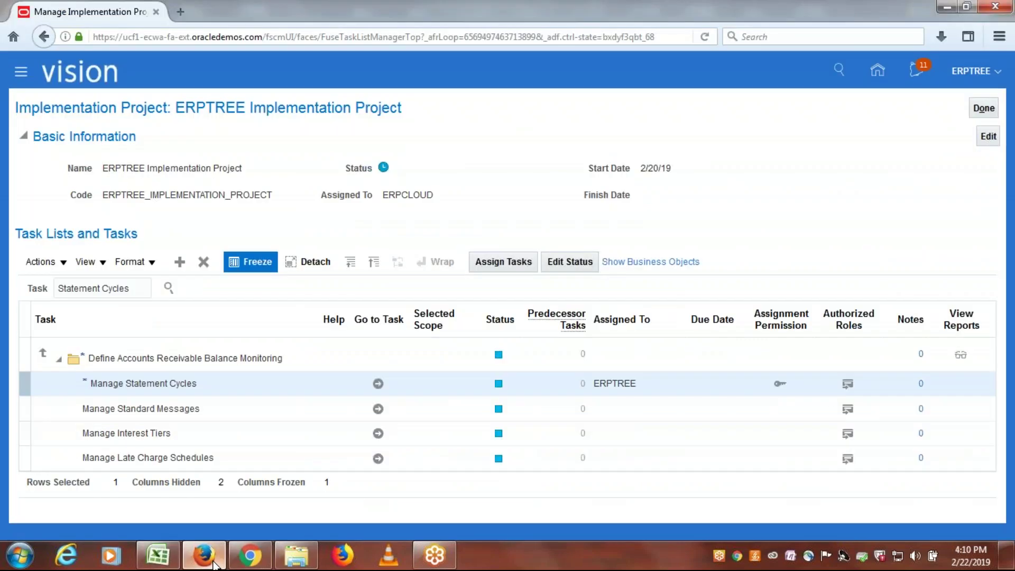
pyautogui.click(214, 564)
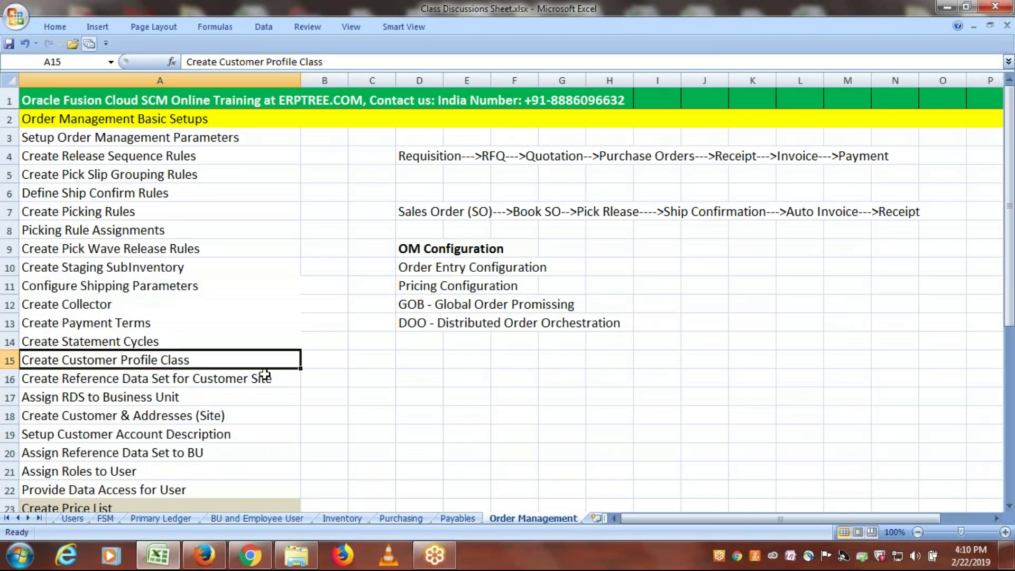
pyautogui.doubleClick(226, 359)
pyautogui.moveTo(227, 360); pyautogui.dragTo(61, 364)
pyautogui.hotkey('ctrl', 'c')
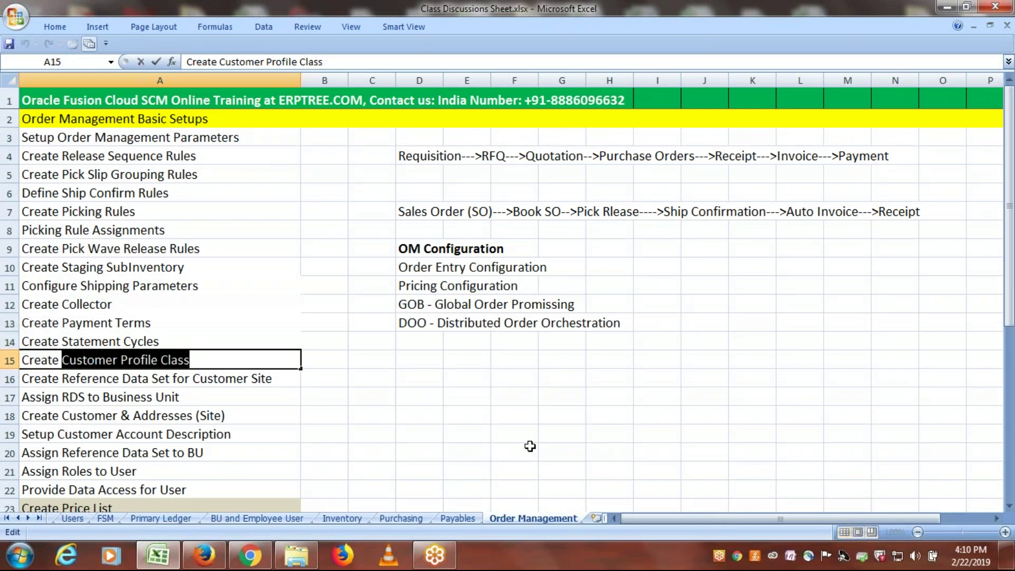
# Step: Return to the implementation project, search its tasks for "Customer Profile Class" and open Manage Receivables Customer Profile Classes under Define Revenue Management's Define Customer
pyautogui.hotkey('alt', 'Tab')
pyautogui.click(129, 287)
pyautogui.hotkey('ctrl', 'a')
pyautogui.hotkey('ctrl', 'v')
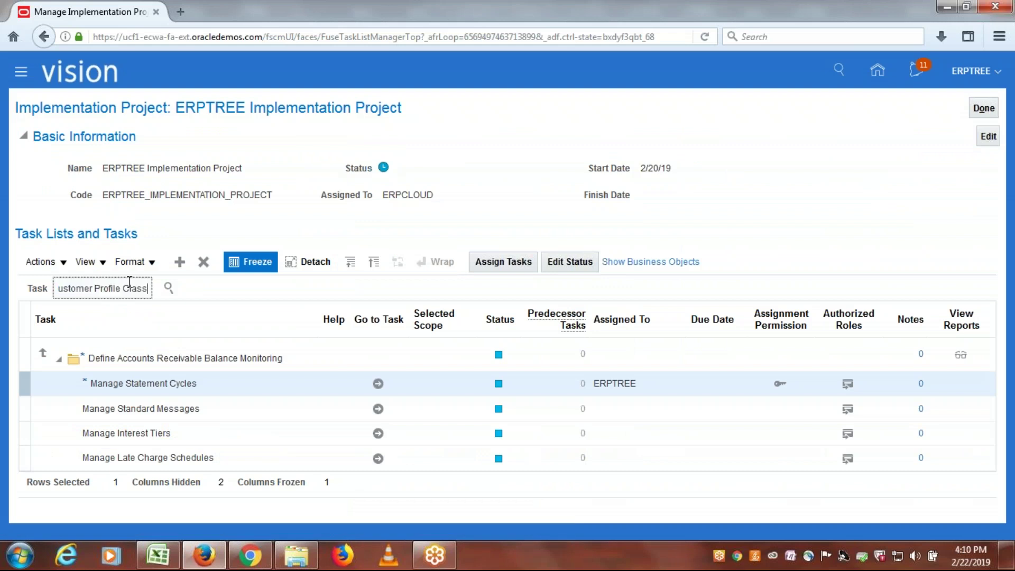
pyautogui.press('Return')
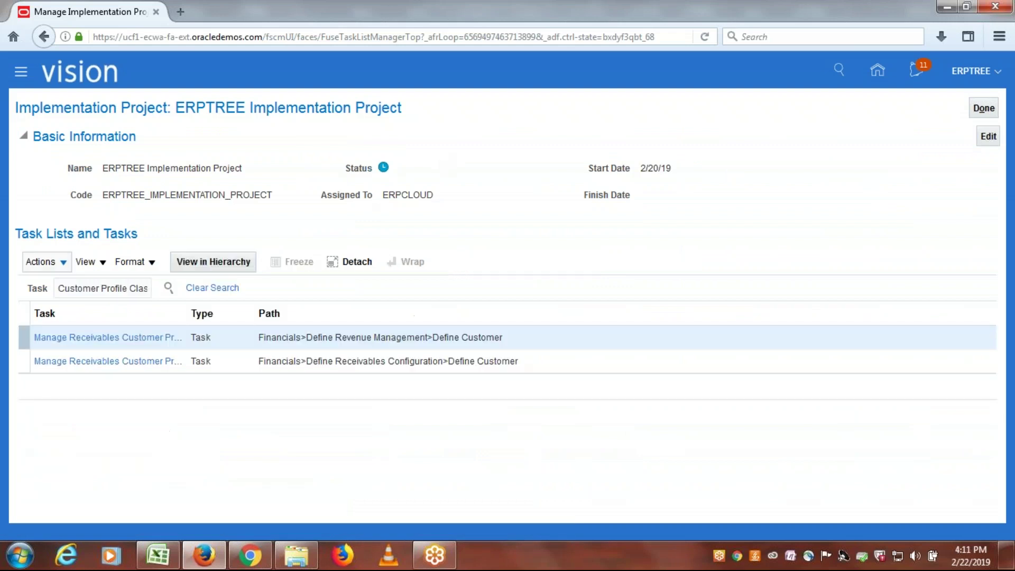
pyautogui.click(106, 338)
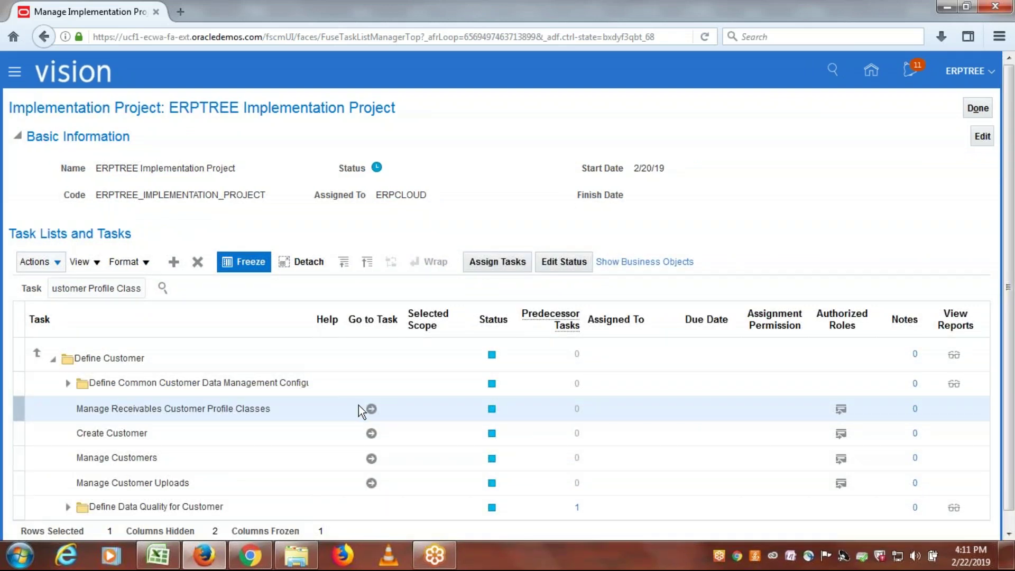
pyautogui.click(372, 408)
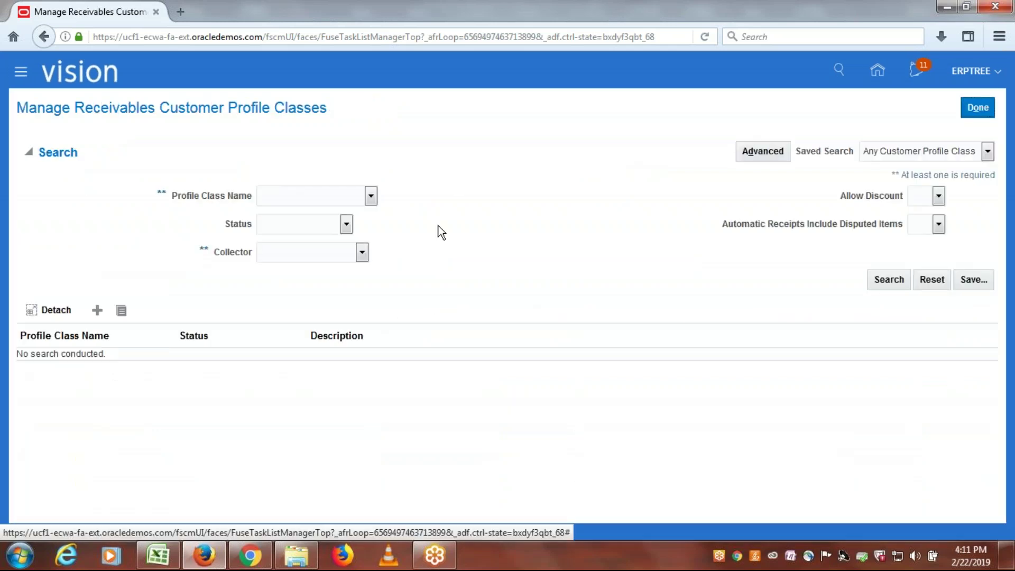
# Step: Create a receivables customer profile class named "ERPTREE Standard" and look up its collector with "erpt"
pyautogui.click(97, 311)
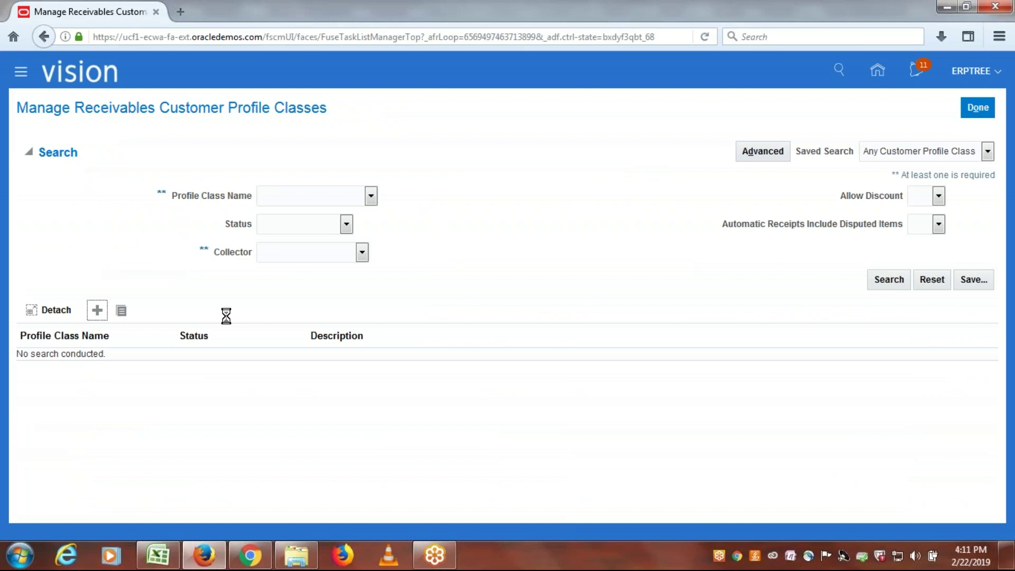
pyautogui.click(180, 167)
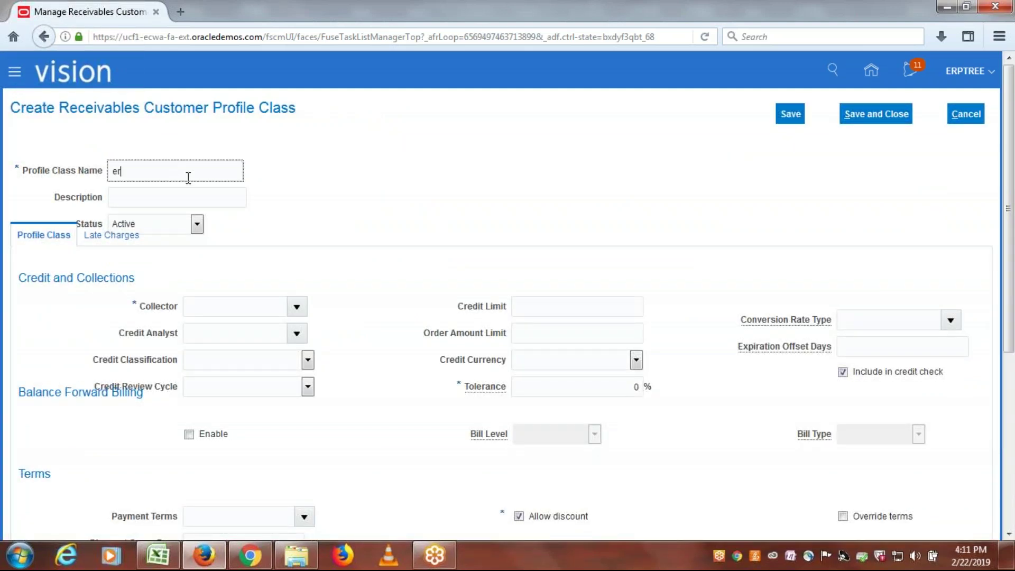
pyautogui.write('ERPTREE Standard')
pyautogui.click(264, 309)
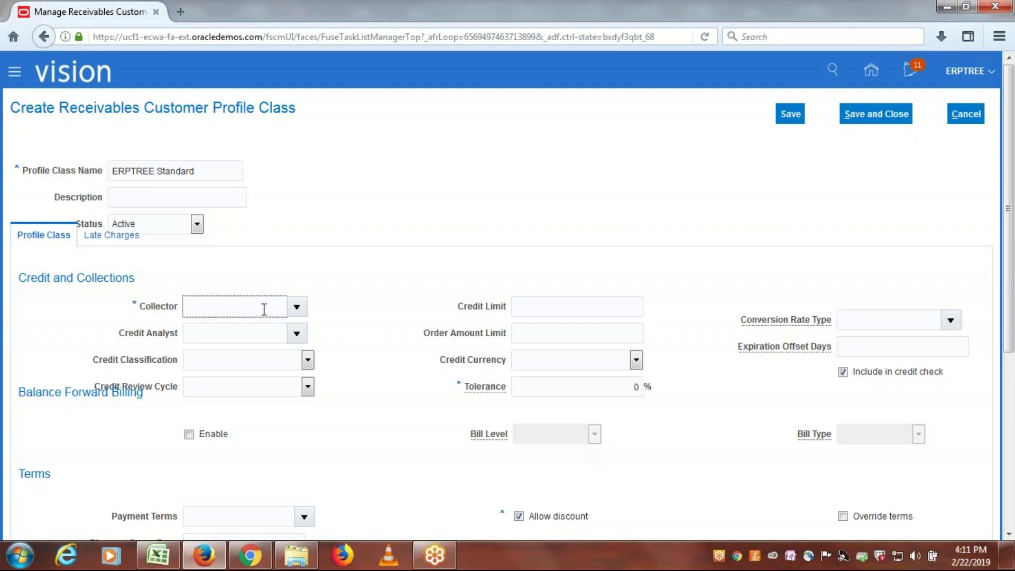
pyautogui.press('Tab')
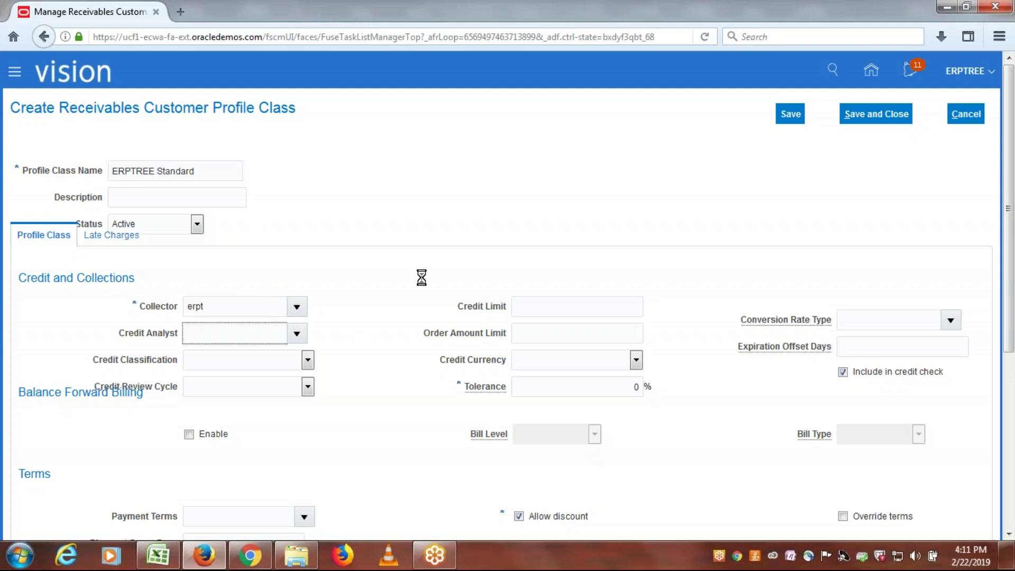
# Step: Set the ERPTREE Standard profile class's payment terms to ERPTREE IMM, then save and close the profile class
pyautogui.scroll(-5, 444, 290)
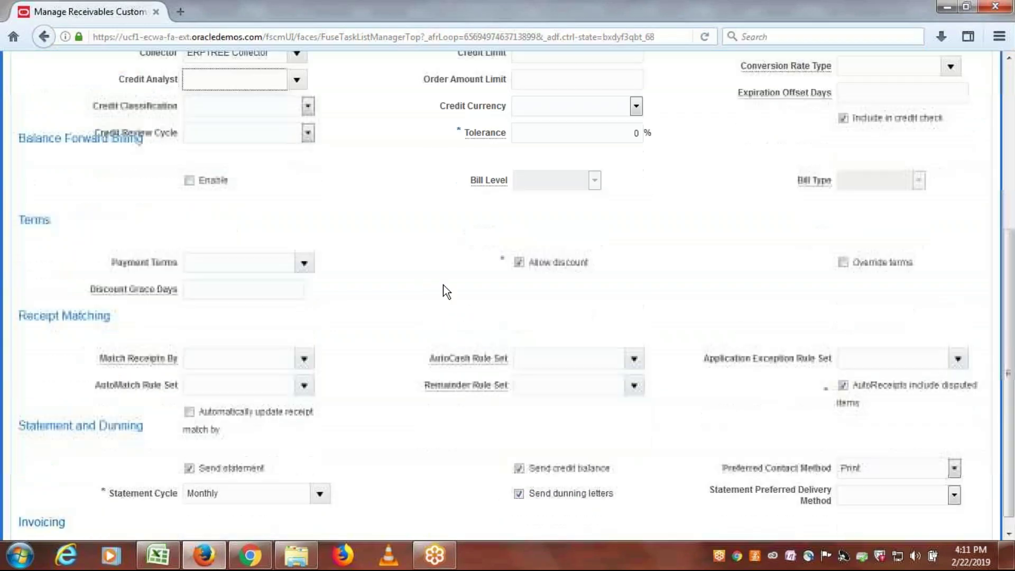
pyautogui.click(219, 258)
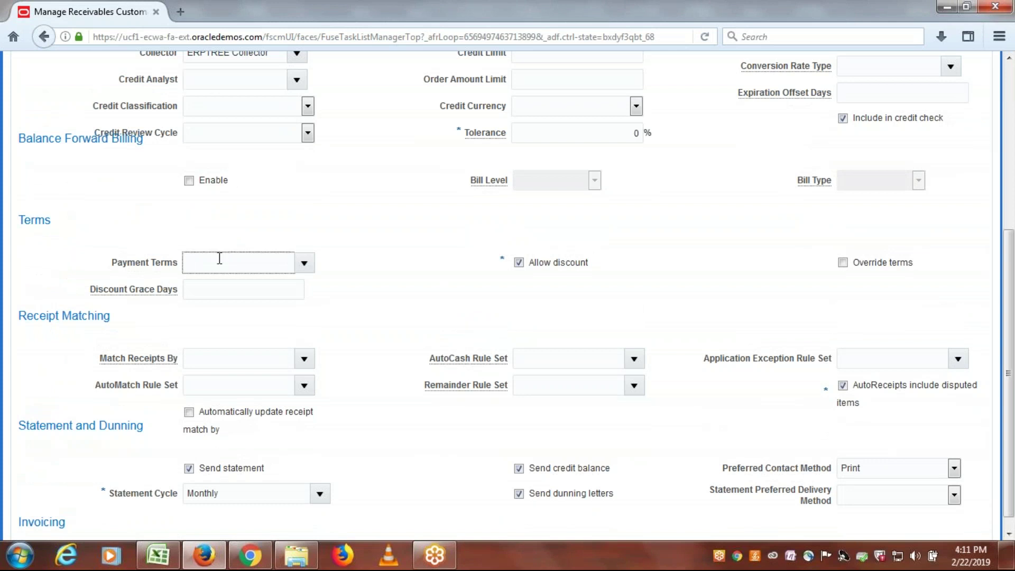
pyautogui.write('ERPT')
pyautogui.click(219, 287)
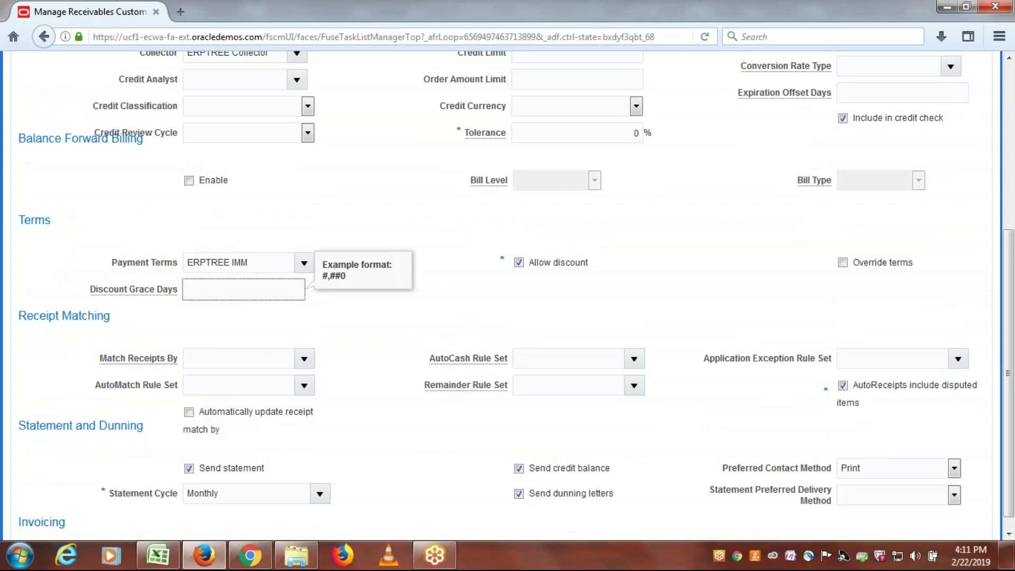
pyautogui.scroll(-1, 403, 497)
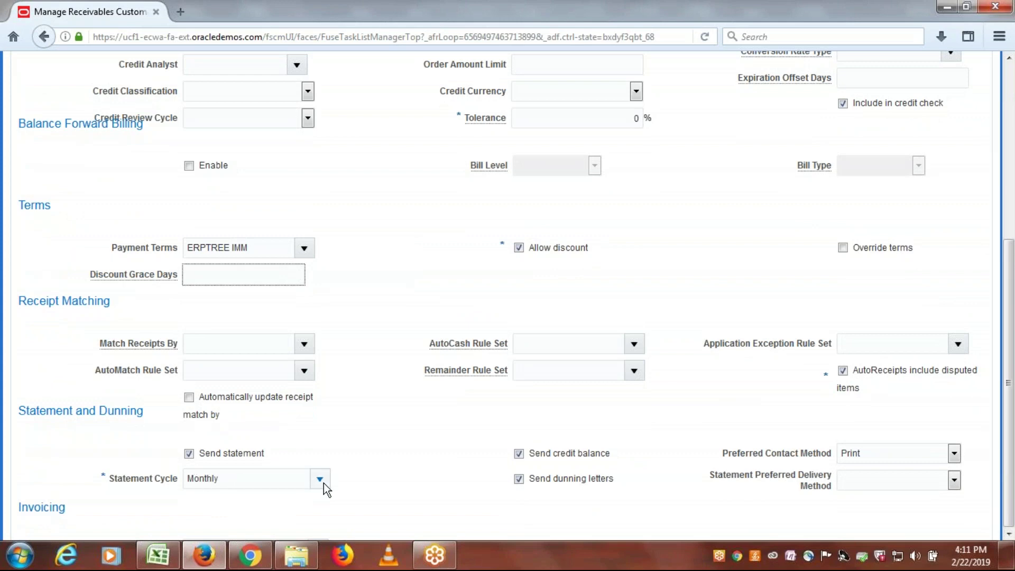
pyautogui.moveTo(1010, 404); pyautogui.dragTo(961, 236)
pyautogui.click(892, 116)
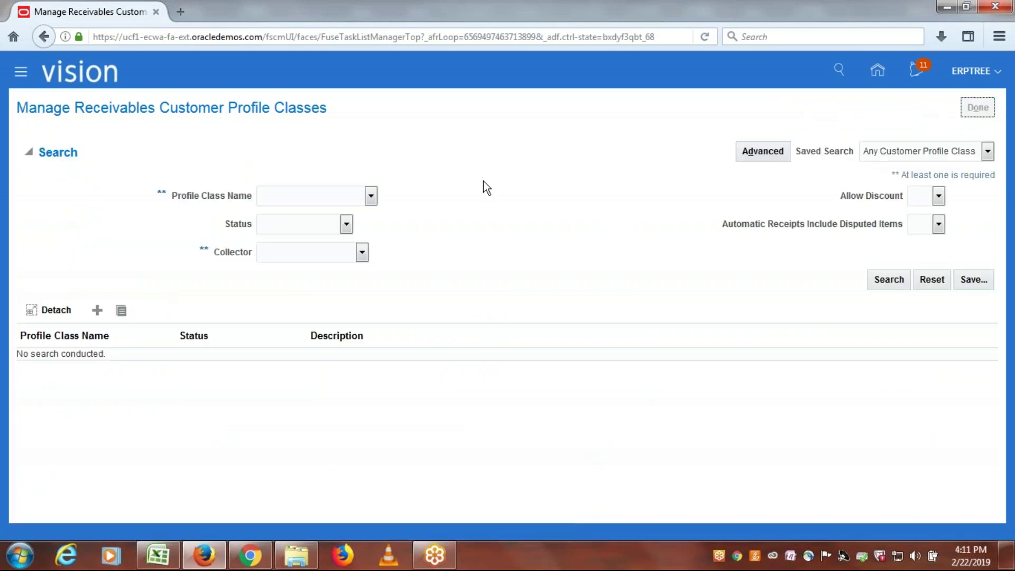
# Step: Switch to the Excel checklist, select the Create Reference Data Set for Customer Site entry, and save the workbook
pyautogui.hotkey('alt', 'Tab')
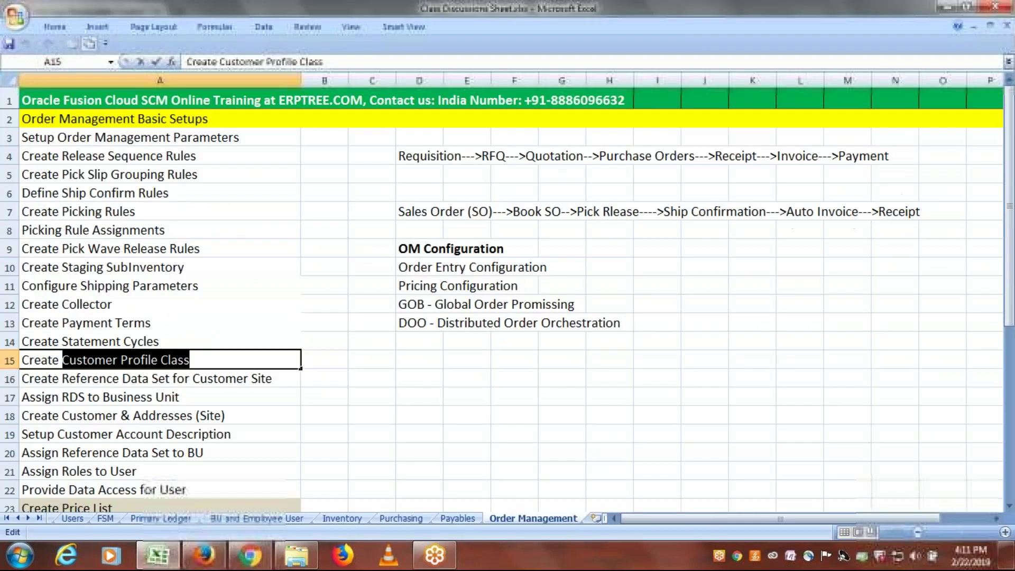
pyautogui.click(236, 380)
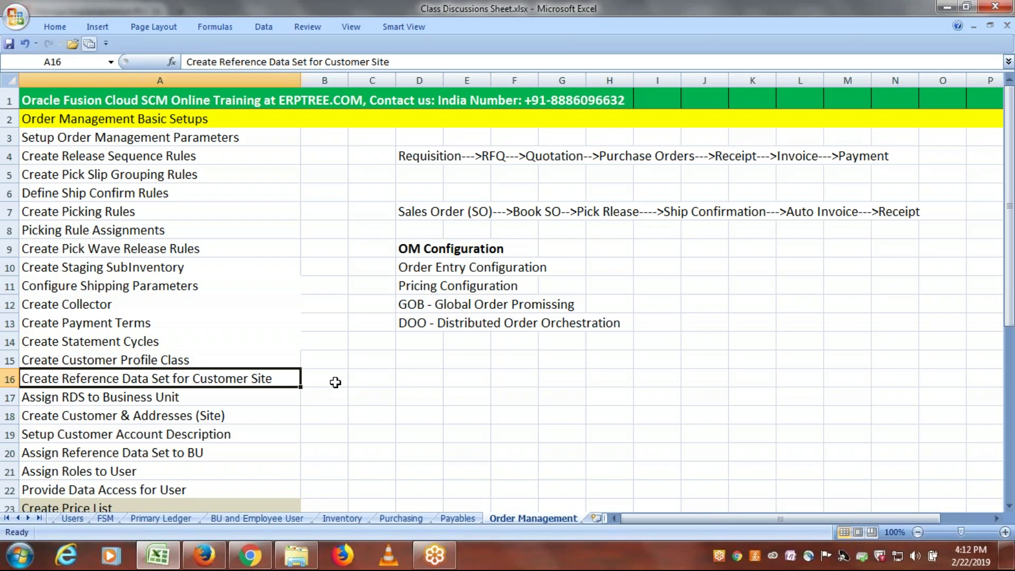
pyautogui.hotkey('ctrl', 's')
# Step: In Firefox, search the implementation project for "Reference Data Sets" and open the Manage Reference Data Sets task under Define Enterprise Structures for Financials
pyautogui.click(214, 556)
pyautogui.tripleClick(109, 285)
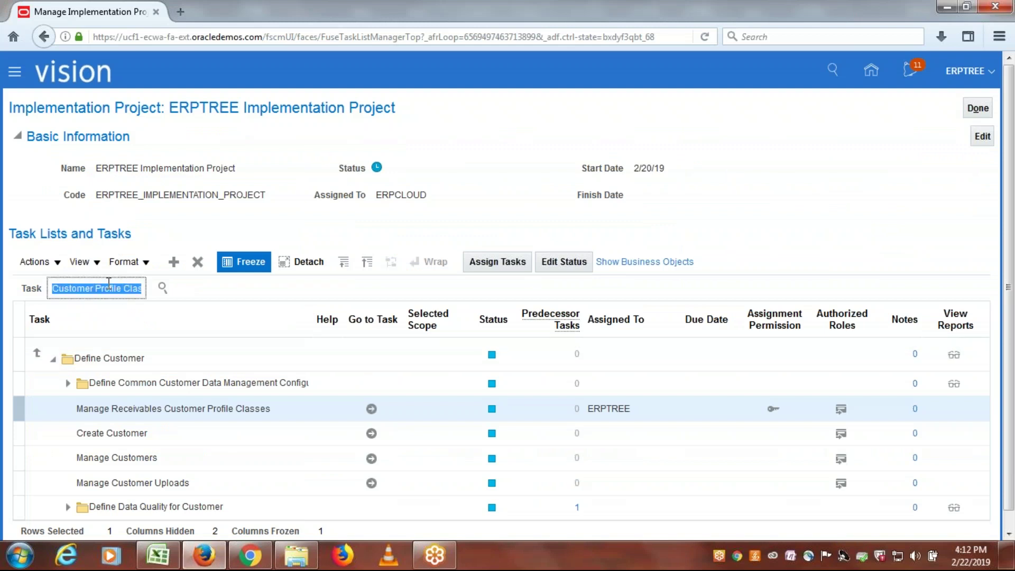
pyautogui.write('Refere')
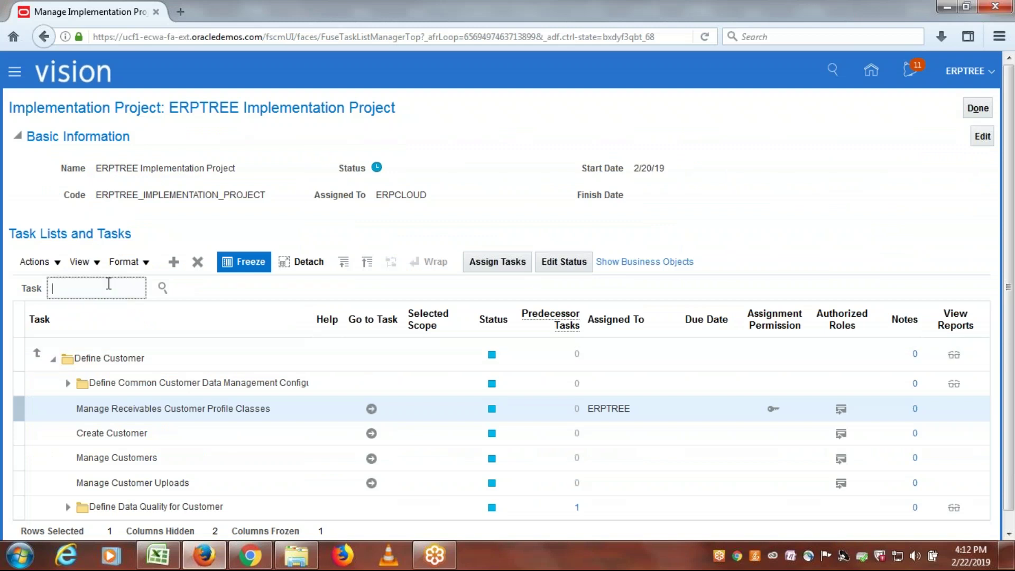
pyautogui.write('nce Data Sets')
pyautogui.click(162, 287)
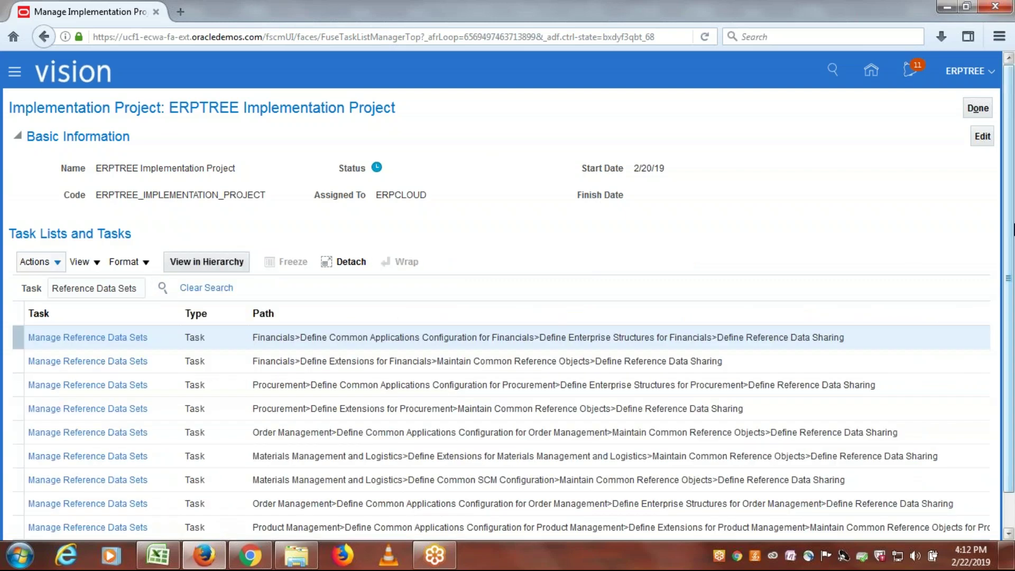
pyautogui.scroll(-2, 1010, 223)
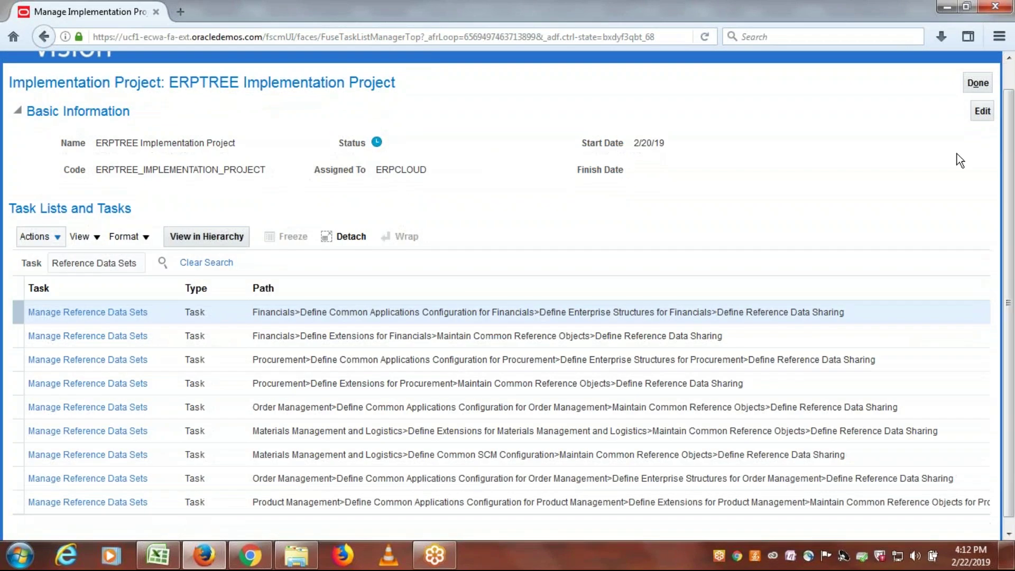
pyautogui.click(76, 313)
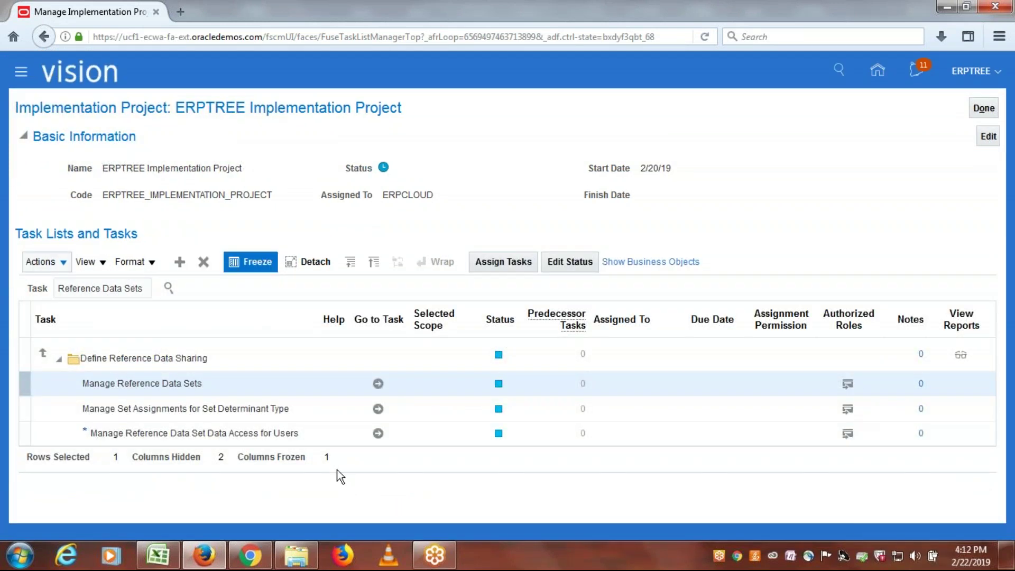
pyautogui.click(379, 384)
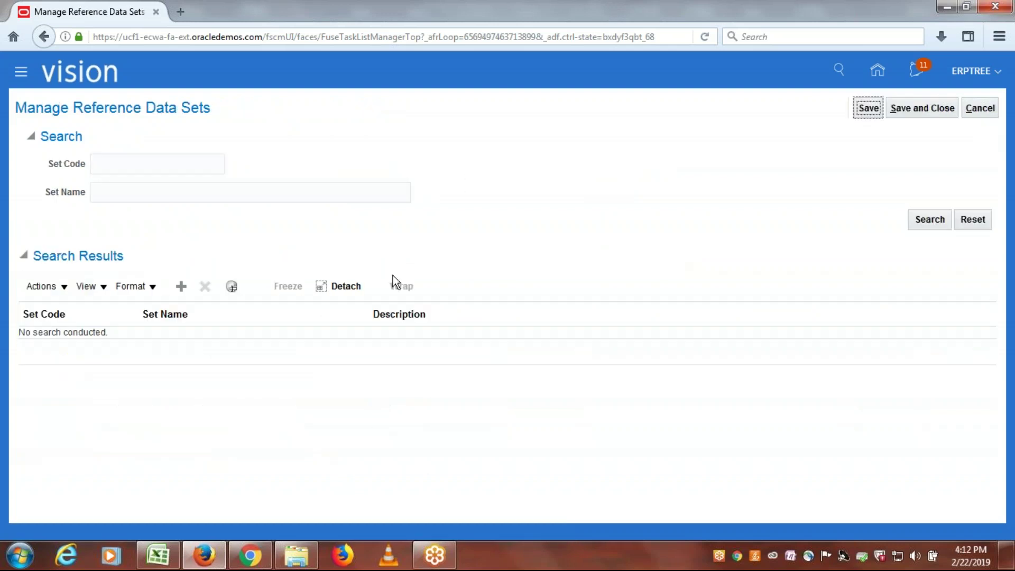
# Step: Create a reference data set with code ERPTREE US BU SET and name ERPTREE US BU Set, then save and close
pyautogui.click(182, 287)
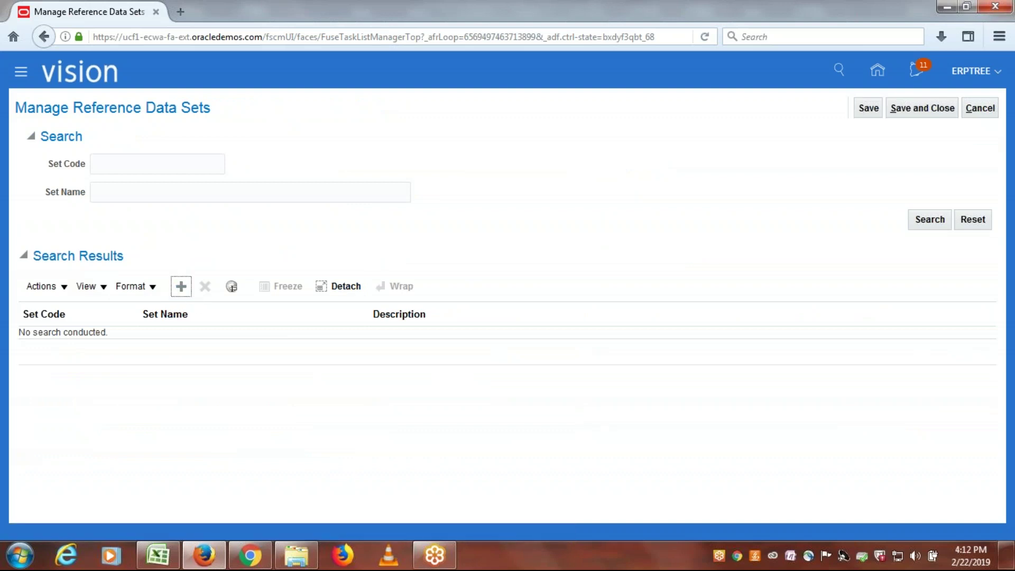
pyautogui.click(64, 344)
pyautogui.write('ERPTREE')
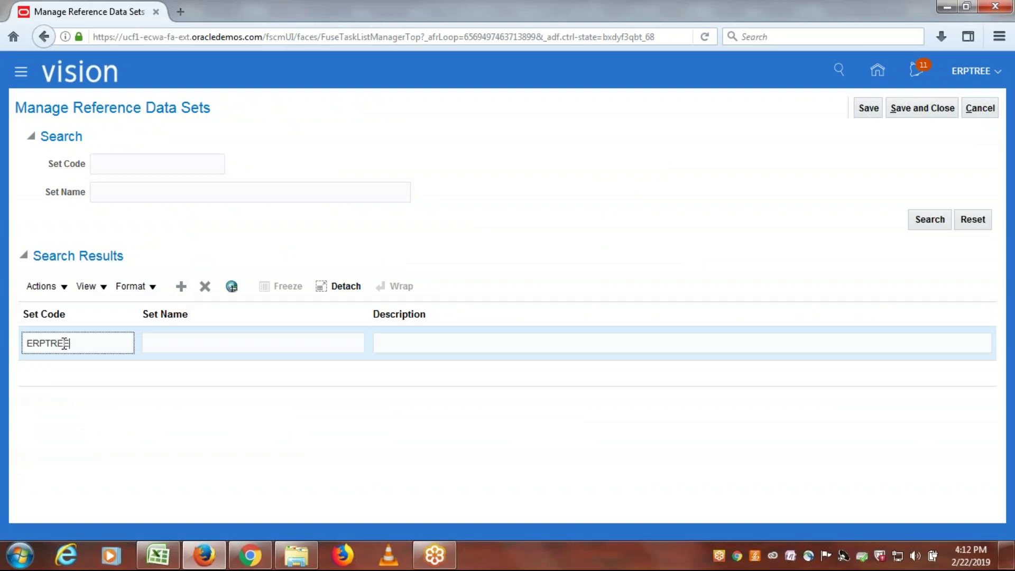
pyautogui.write(' US BU SET')
pyautogui.click(157, 349)
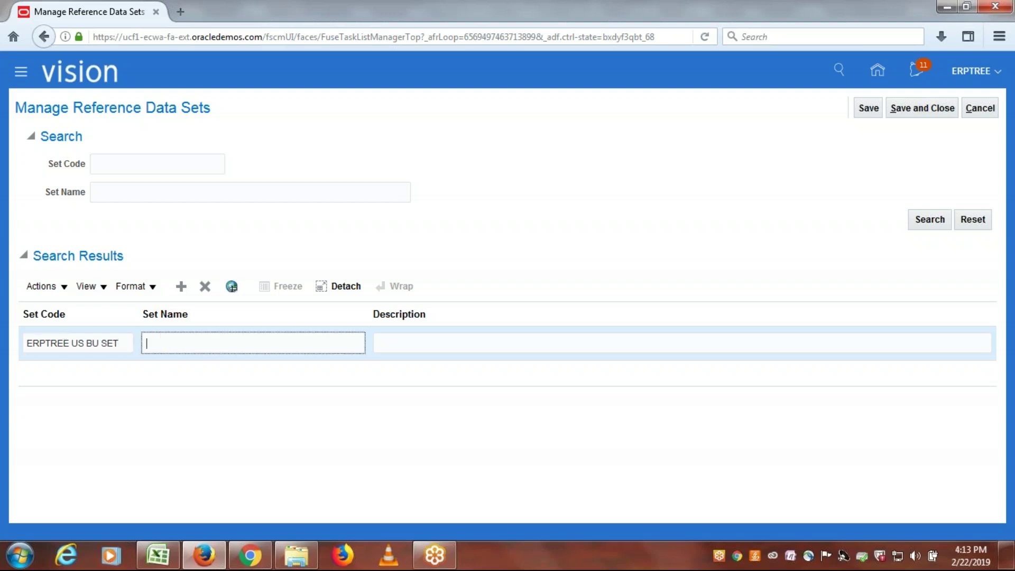
pyautogui.write('ERPTR')
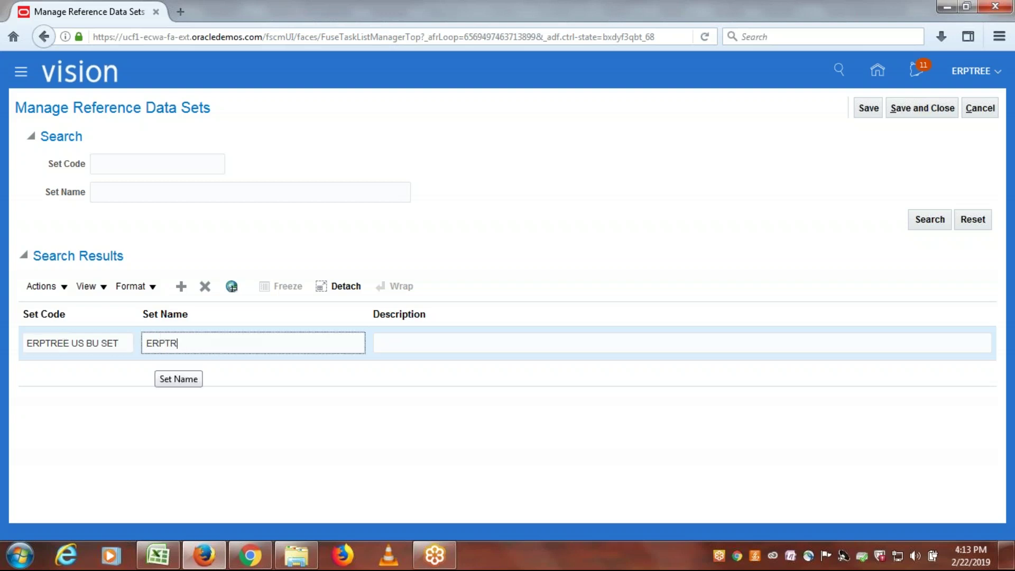
pyautogui.write('EE US BU Set')
pyautogui.click(919, 109)
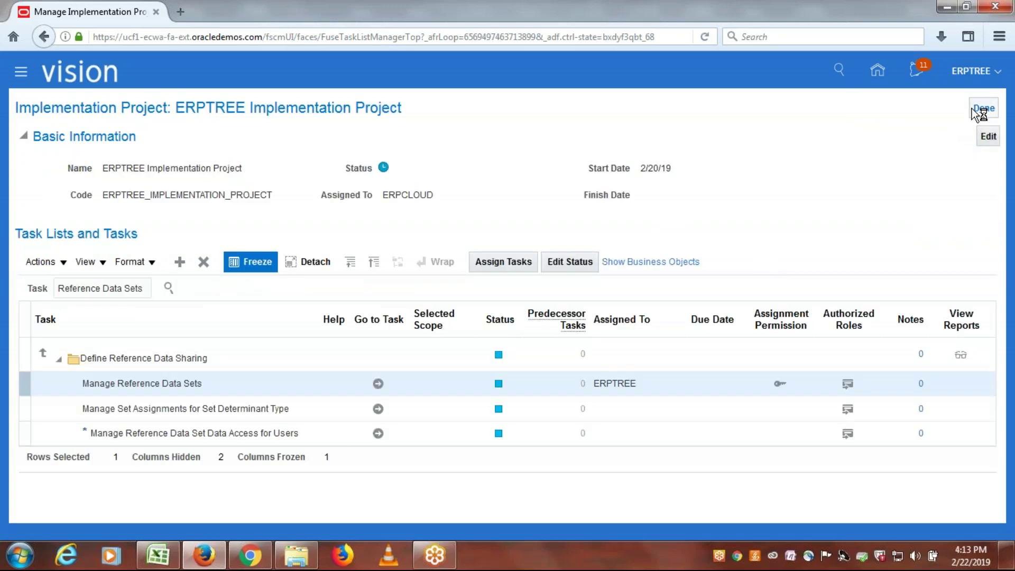
# Step: Switch to the Excel checklist, select the Assign RDS to Business Unit entry, and return to Firefox
pyautogui.hotkey('alt', 'Tab')
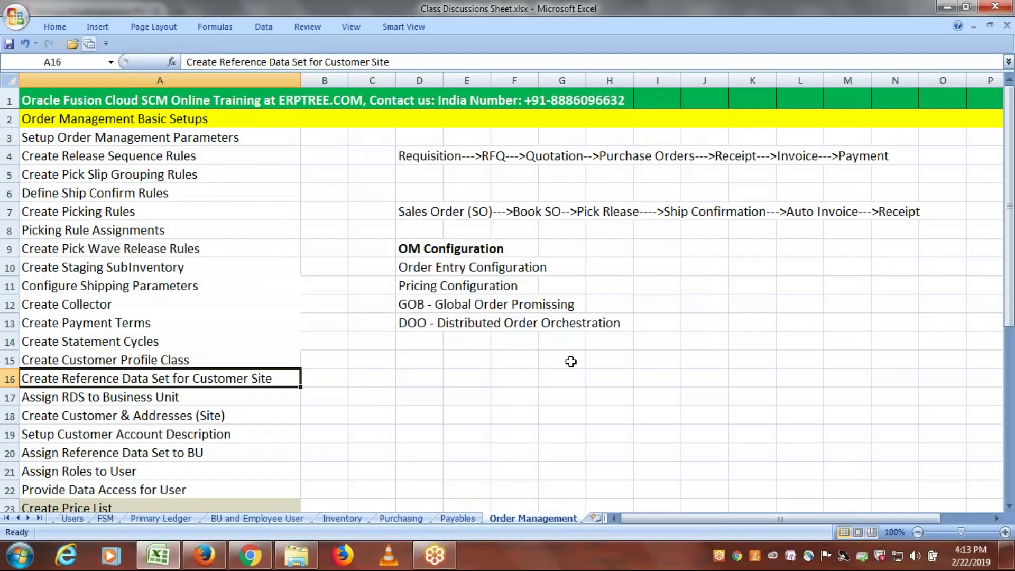
pyautogui.click(181, 396)
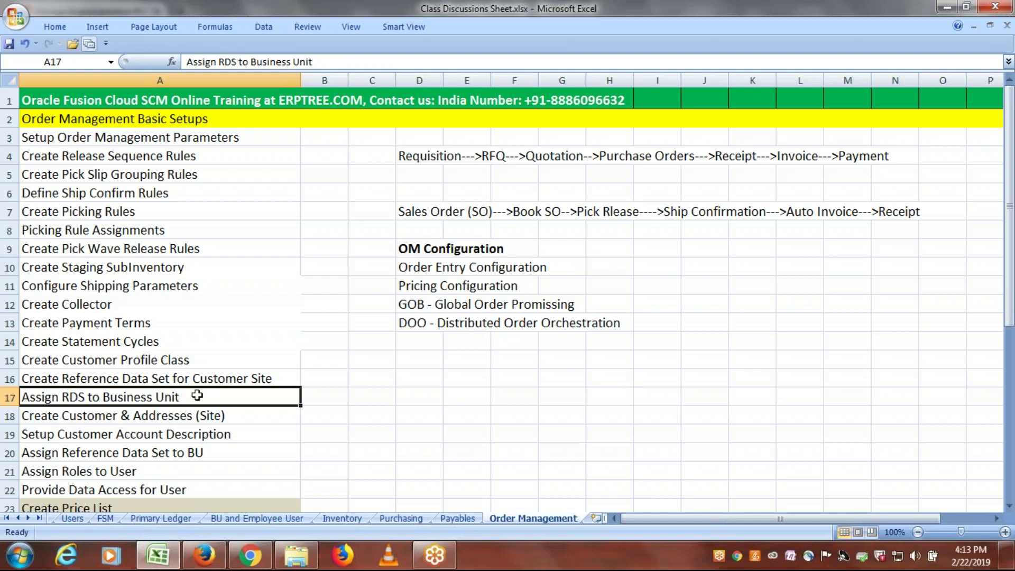
pyautogui.hotkey('alt', 'Tab')
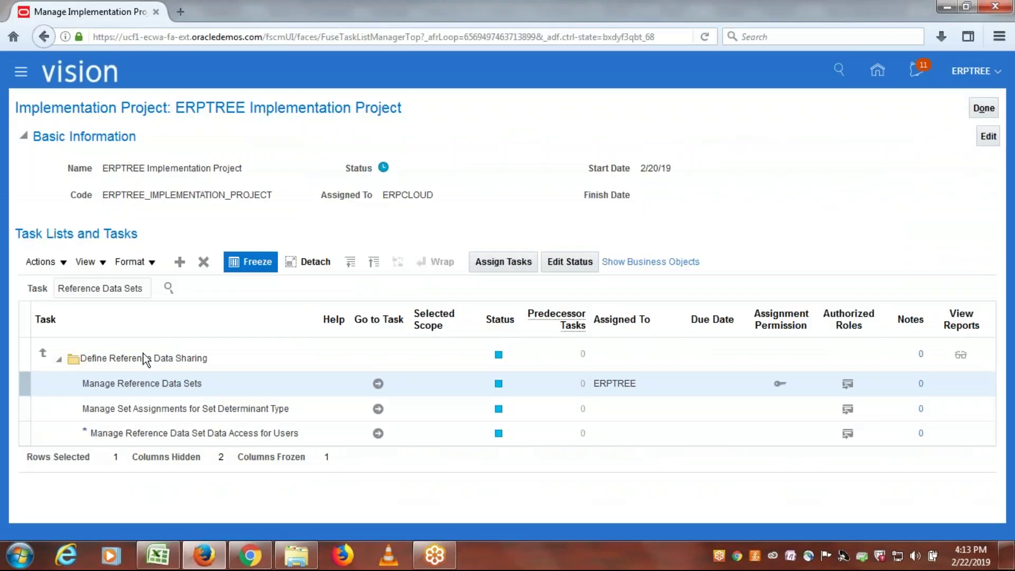
# Step: Search the project tasks for "Business Unit Set A" and go to Manage Business Unit Set Assignment under Financials' Define Business Units
pyautogui.tripleClick(121, 291)
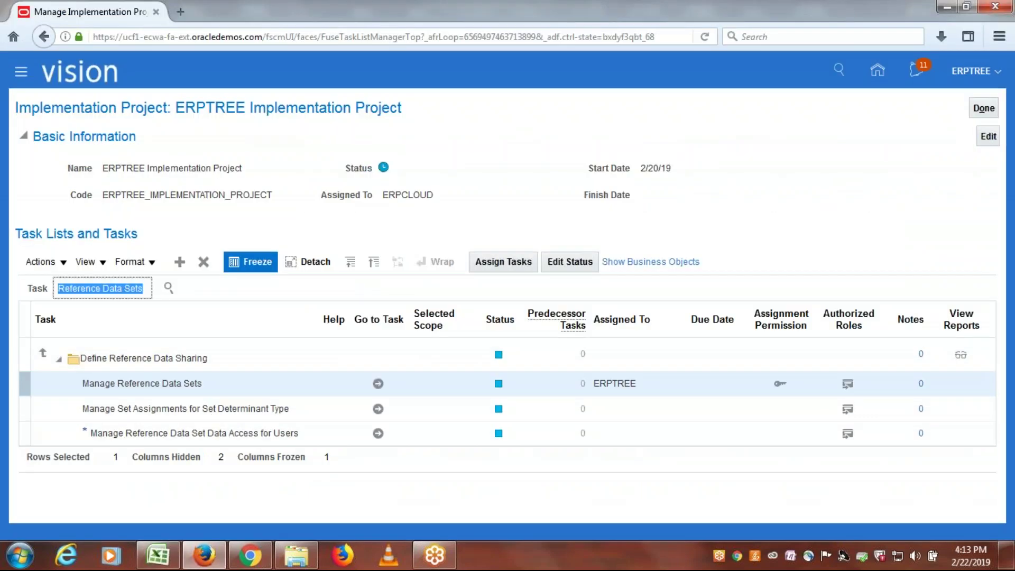
pyautogui.write('B')
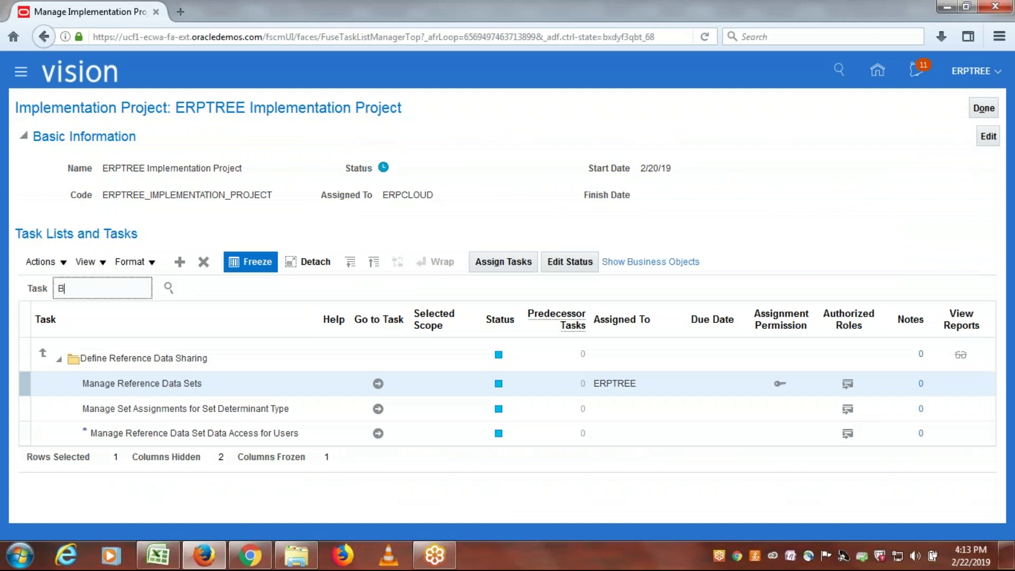
pyautogui.write('usiness Unit Set A')
pyautogui.click(168, 287)
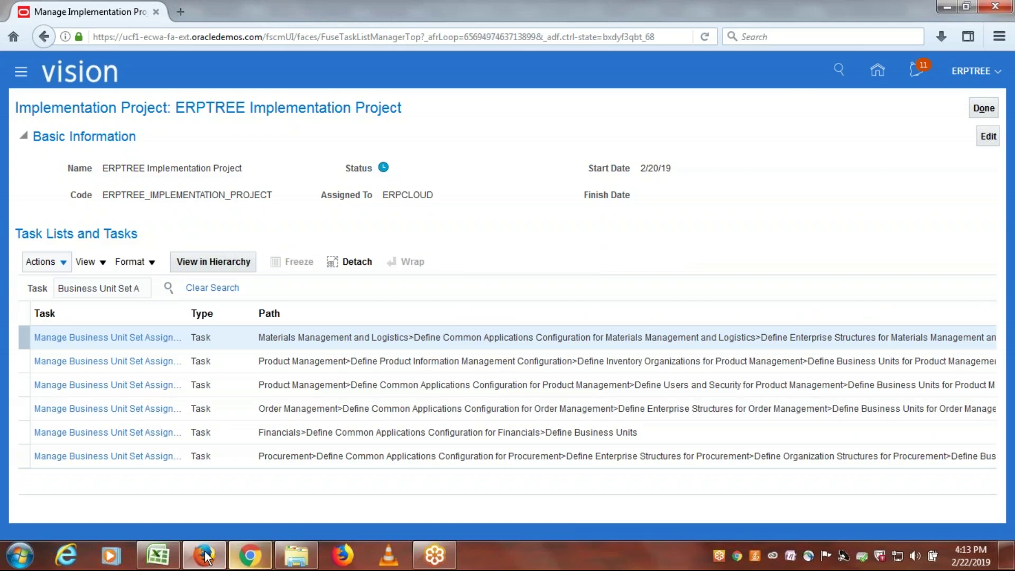
pyautogui.click(74, 432)
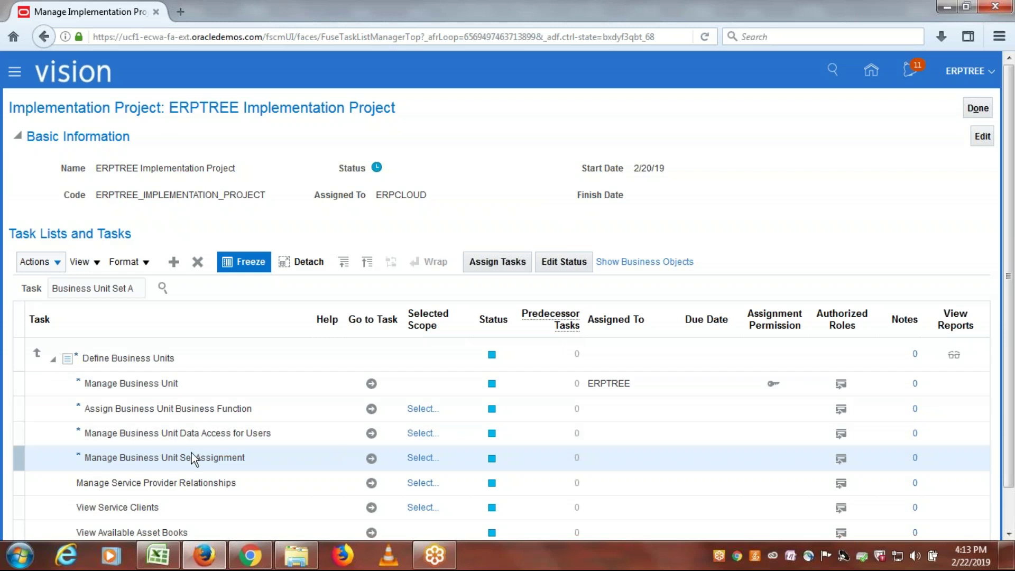
pyautogui.click(371, 458)
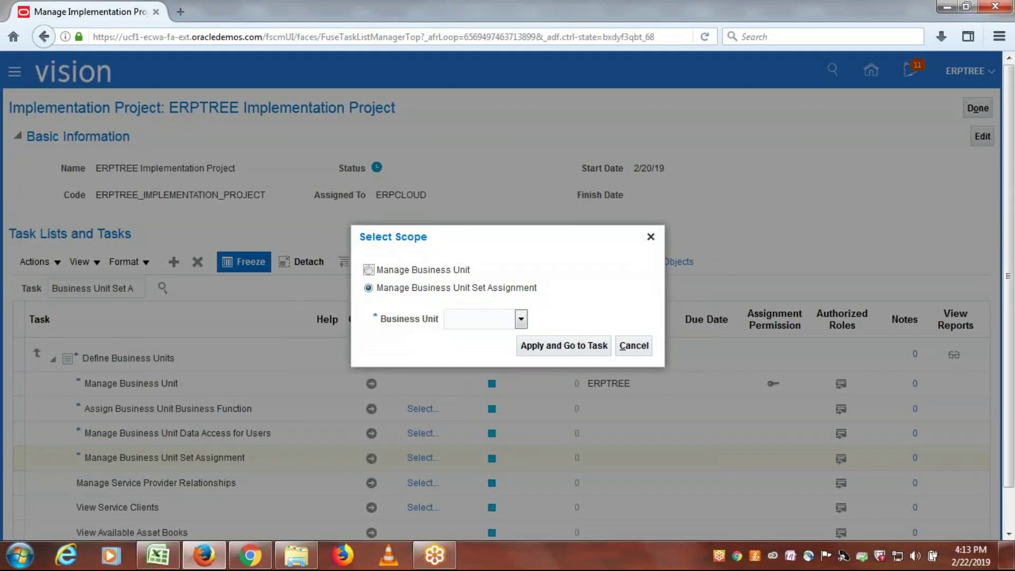
# Step: Set the task scope through Select and Add by searching for ERPTREE and choosing ERPTREE US Business Unit
pyautogui.click(521, 319)
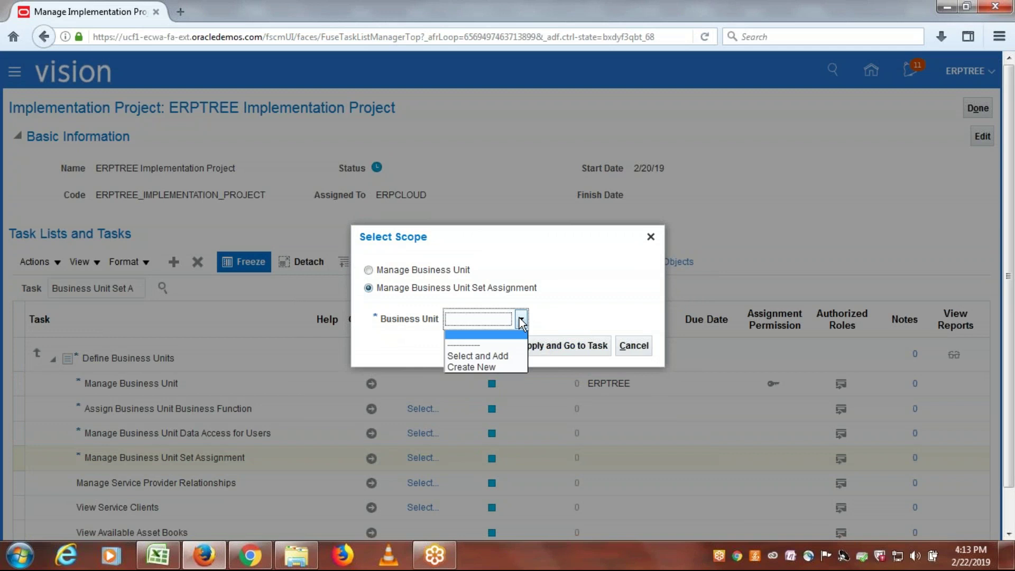
pyautogui.click(496, 353)
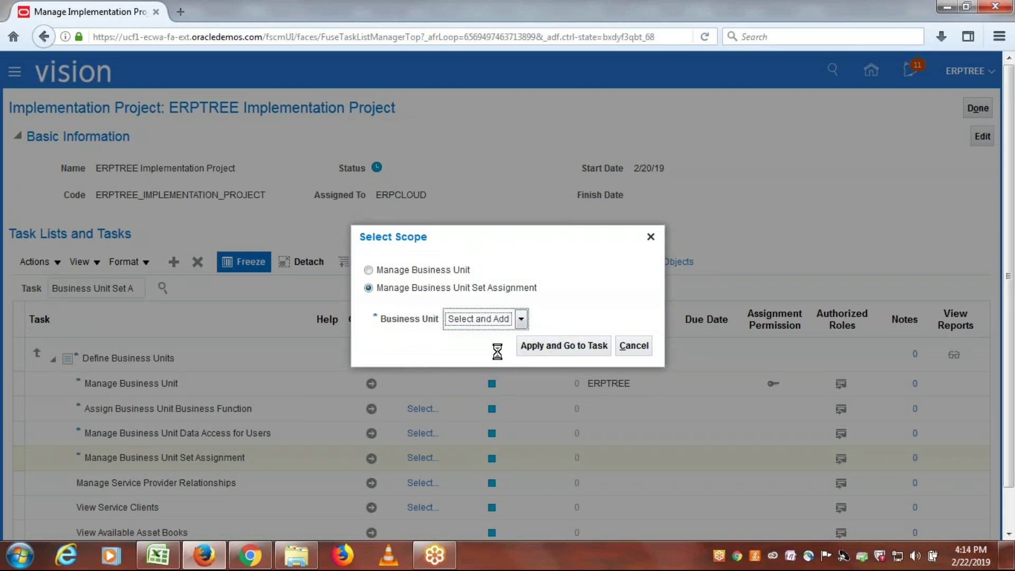
pyautogui.click(549, 348)
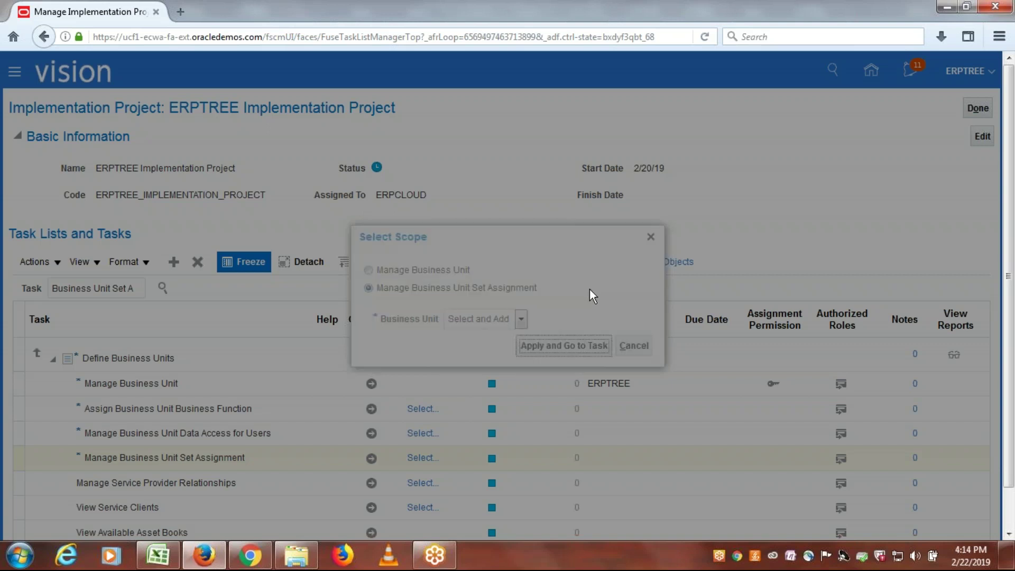
pyautogui.click(421, 170)
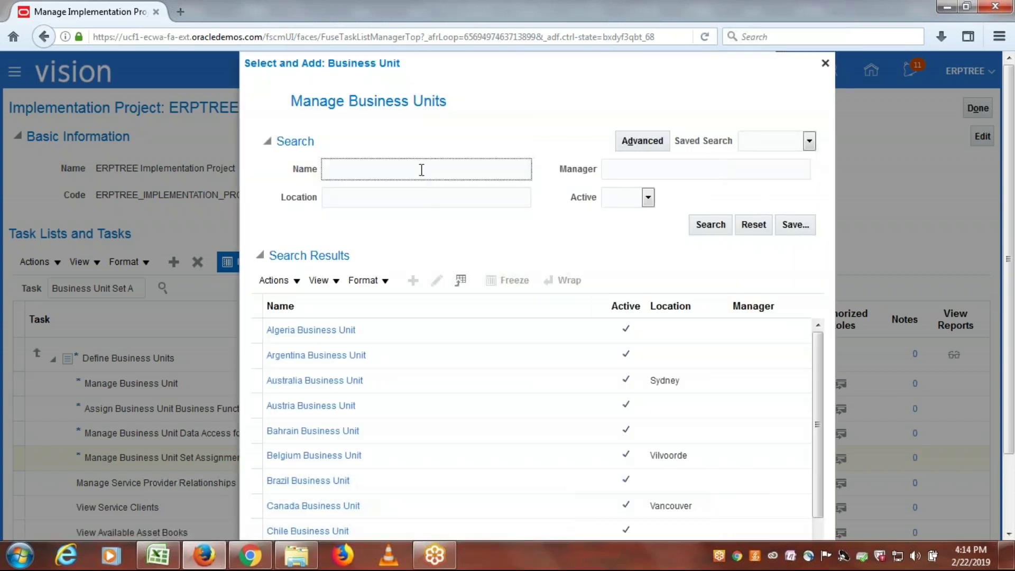
pyautogui.write('ERPTREE')
pyautogui.click(725, 223)
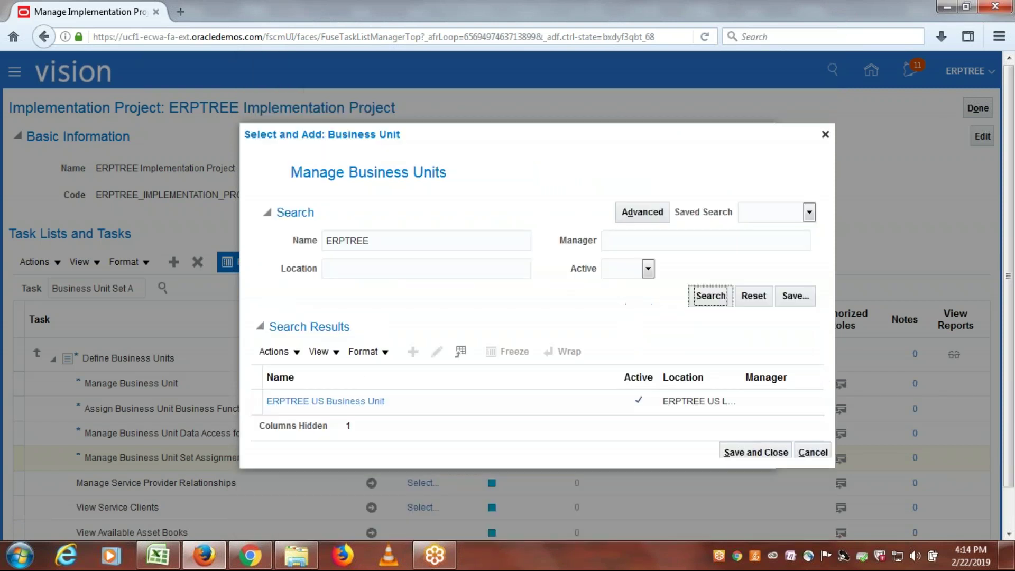
pyautogui.click(338, 401)
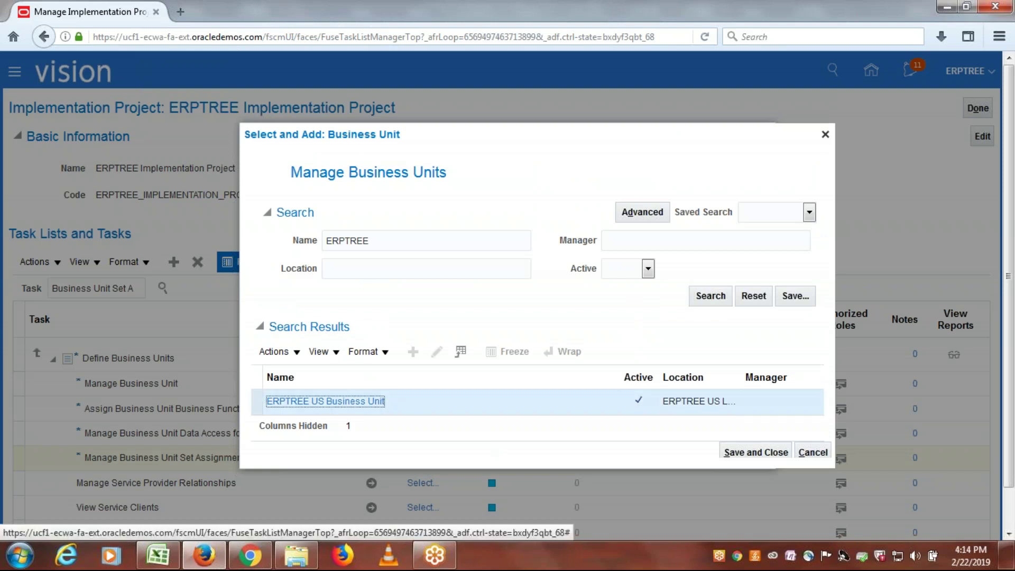
pyautogui.click(765, 452)
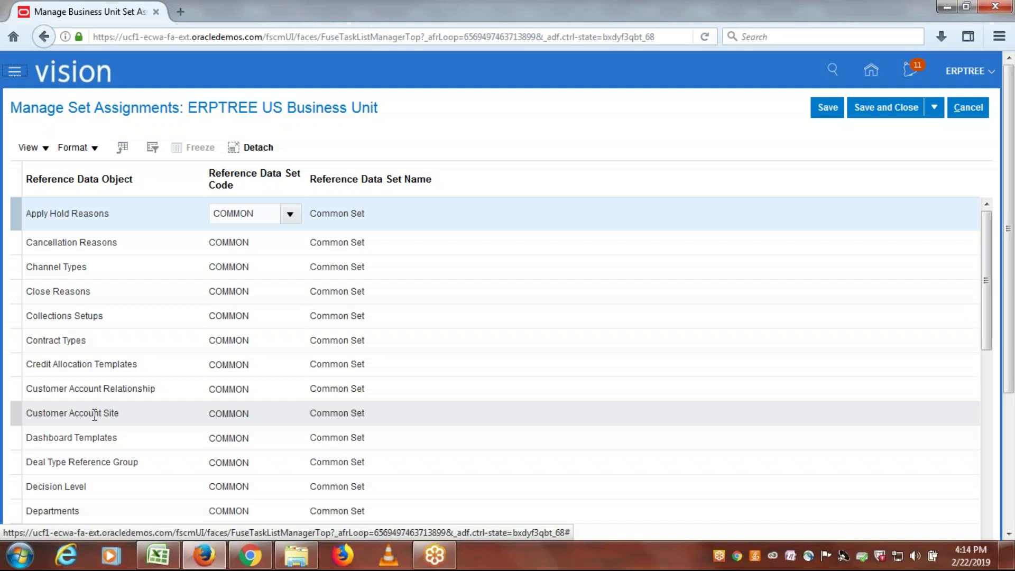
# Step: Set the reference data set code for Customer Account Site to ERPTREE US BU SET, then save and close the set assignments
pyautogui.click(227, 414)
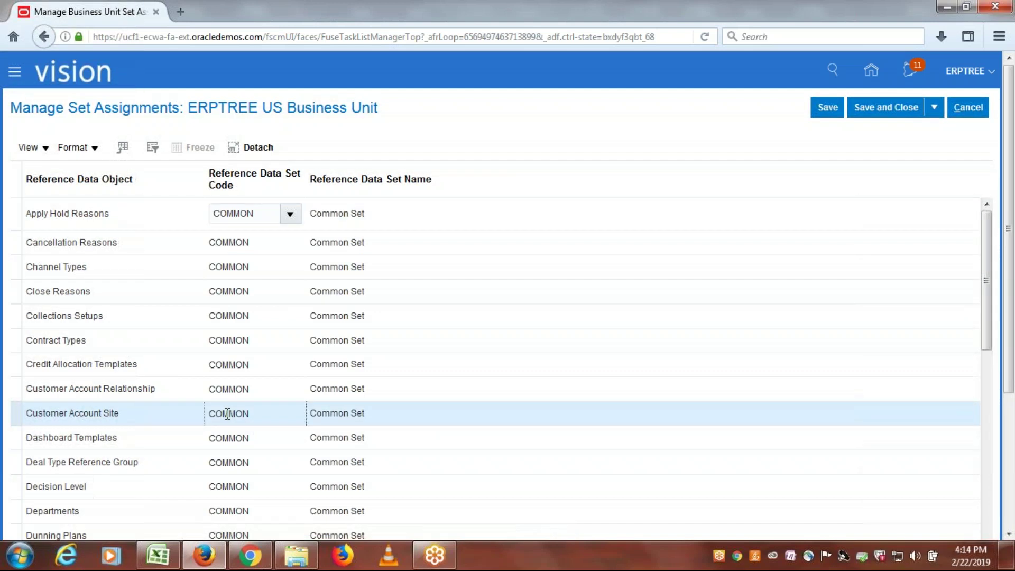
pyautogui.click(227, 414)
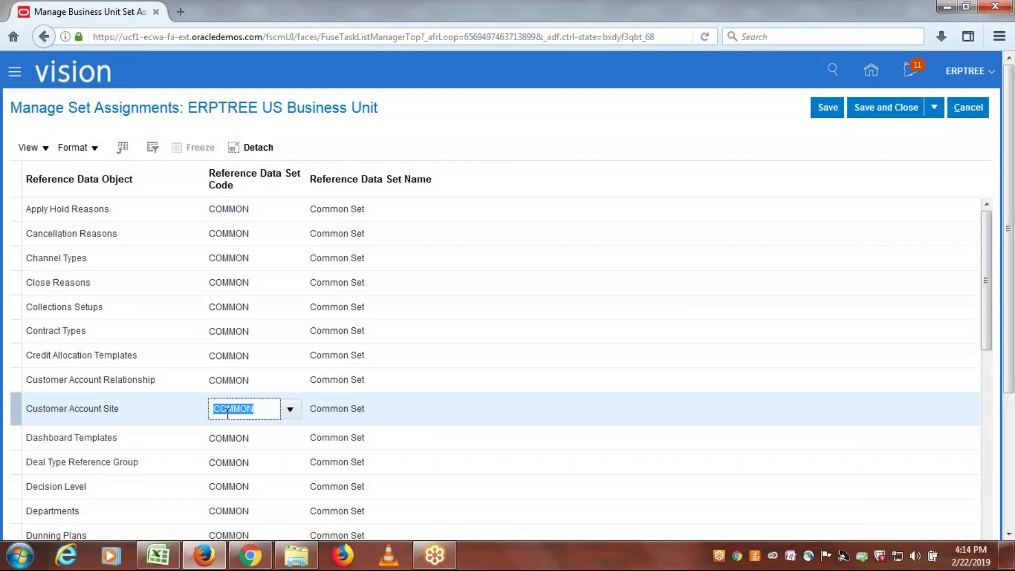
pyautogui.write('ERPTR')
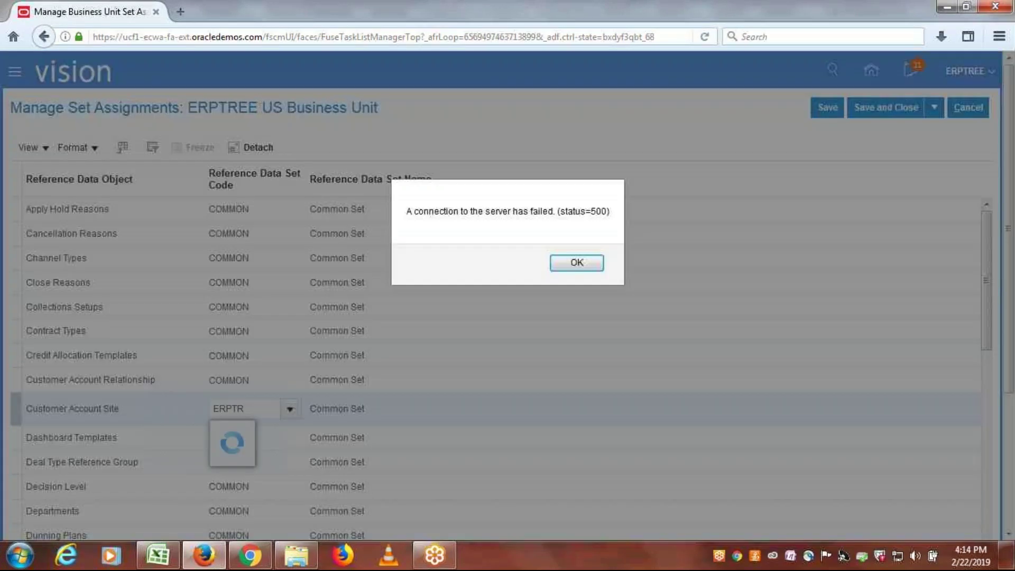
pyautogui.click(576, 263)
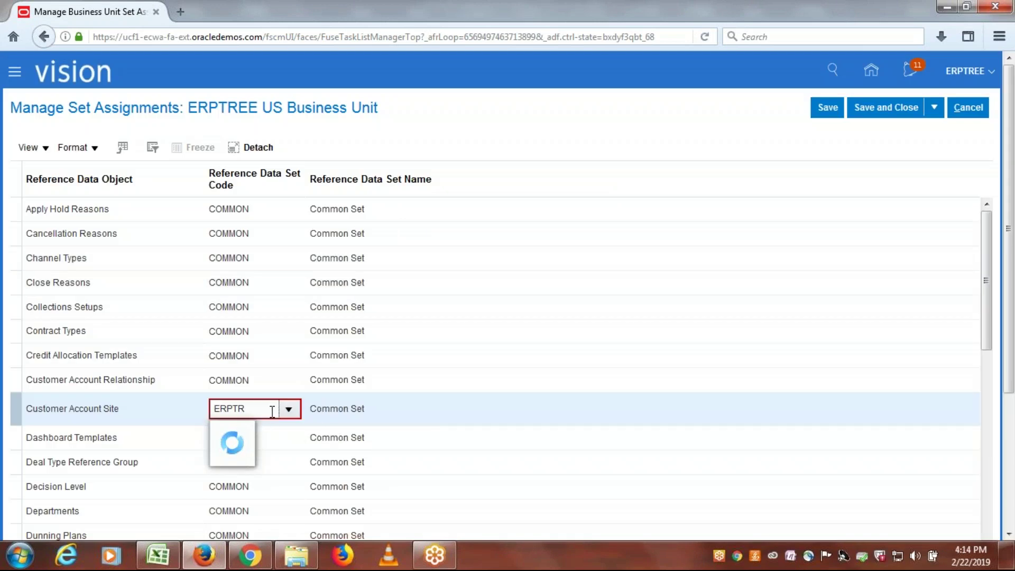
pyautogui.press('BackSpace')
pyautogui.press('BackSpace')
pyautogui.write('TR')
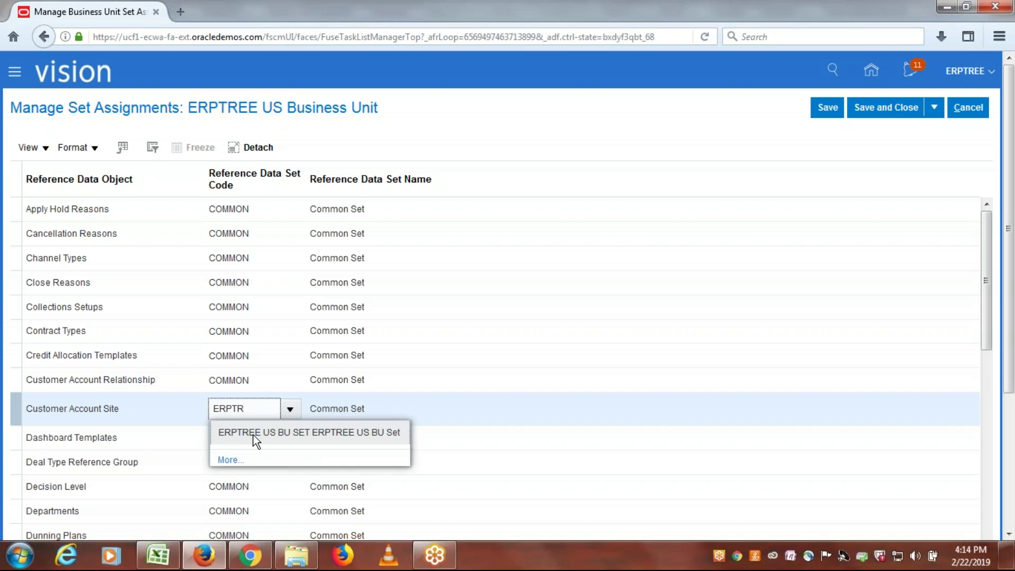
pyautogui.click(276, 433)
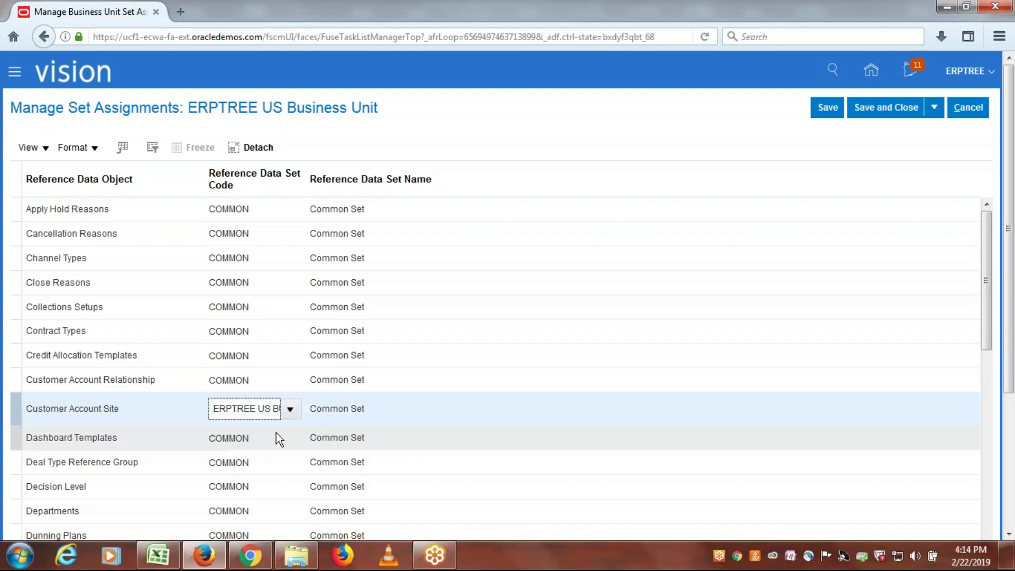
pyautogui.click(890, 111)
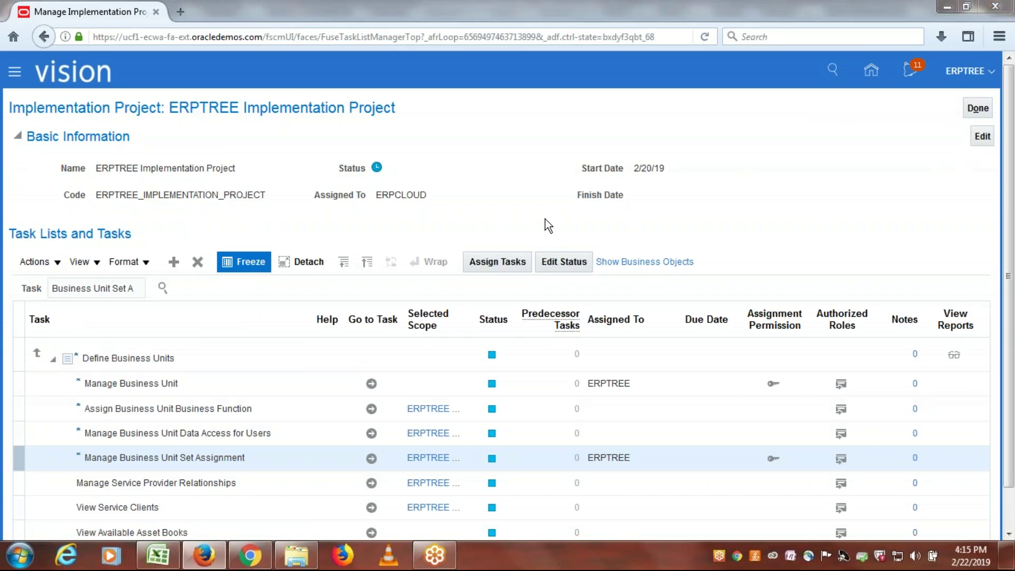
# Step: Switch to the Excel checklist, select the Create Customer & Addresses (Site) entry, and return to Firefox
pyautogui.hotkey('alt', 'Tab')
pyautogui.click(137, 413)
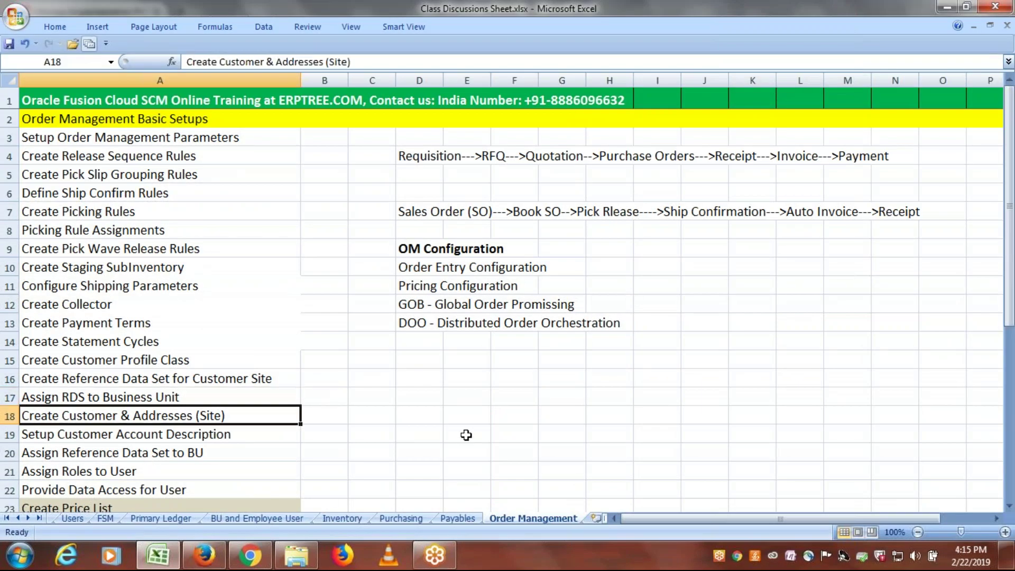
pyautogui.hotkey('alt', 'Tab')
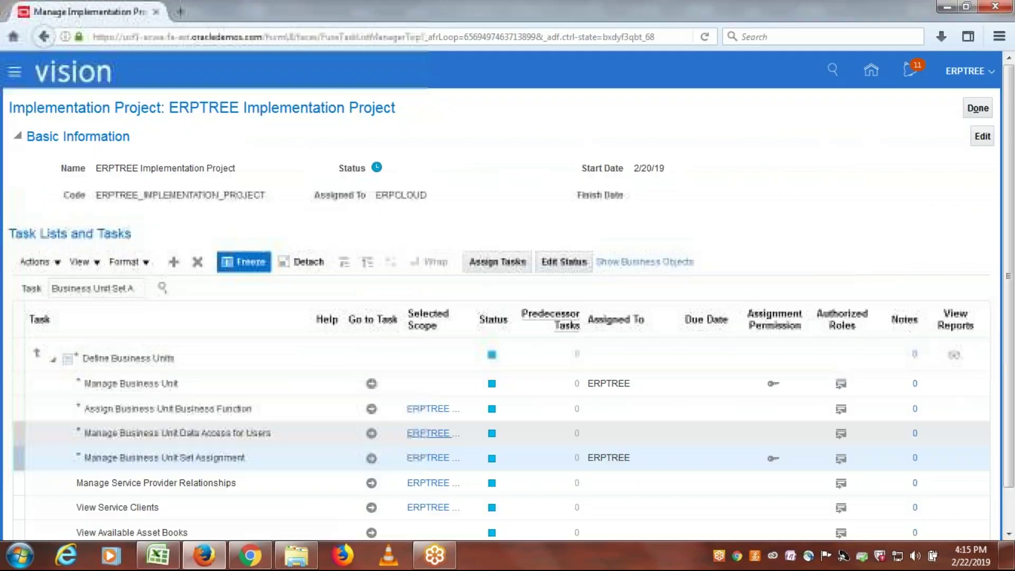
# Step: Search the project tasks for "CREATE CUSTOMER" and go to Create Customer under Financials' Define Revenue Management, Define Customer
pyautogui.click(116, 289)
pyautogui.hotkey('ctrl', 'a')
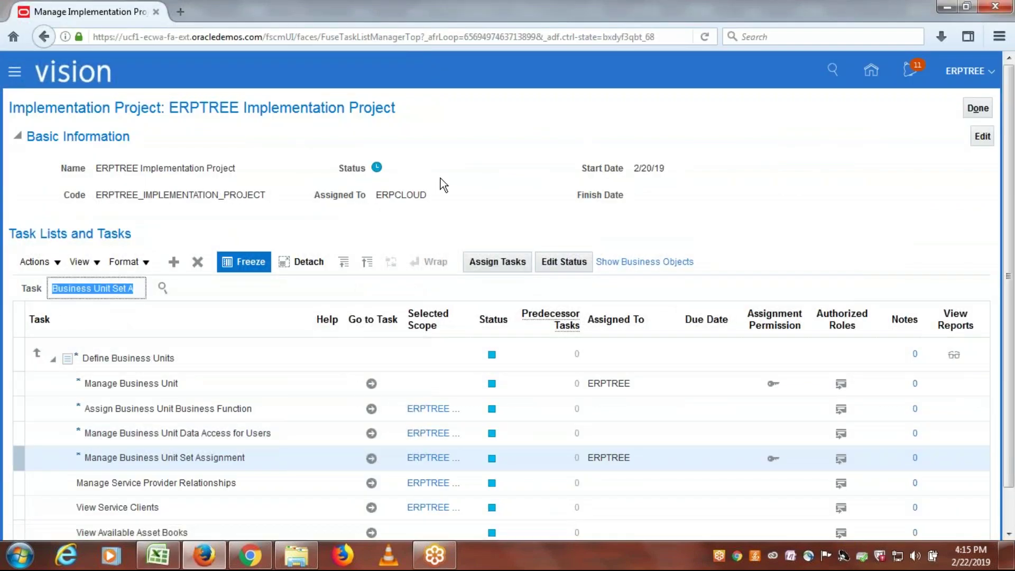
pyautogui.write('CREATE')
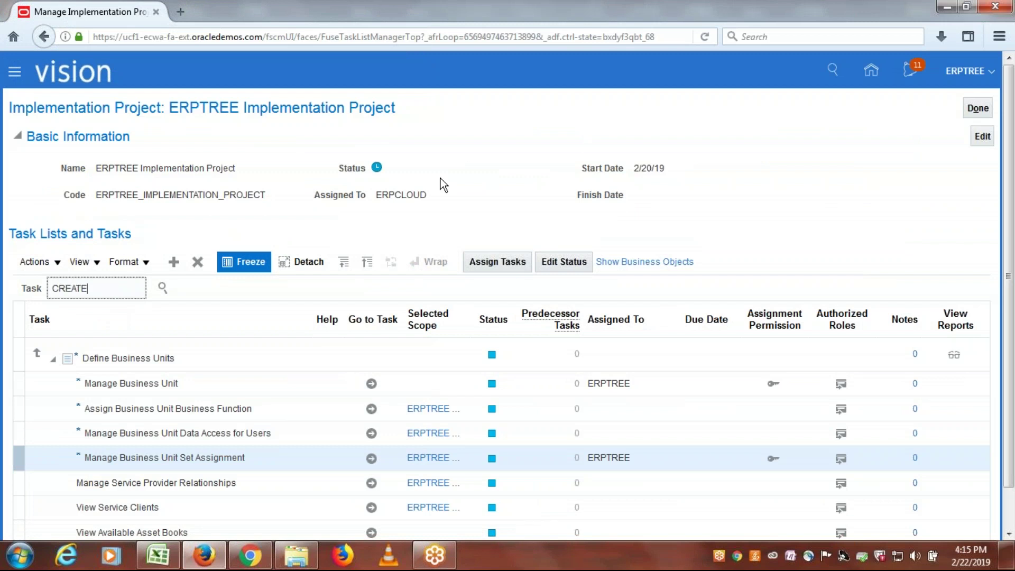
pyautogui.write(' CUSTOMER')
pyautogui.click(161, 288)
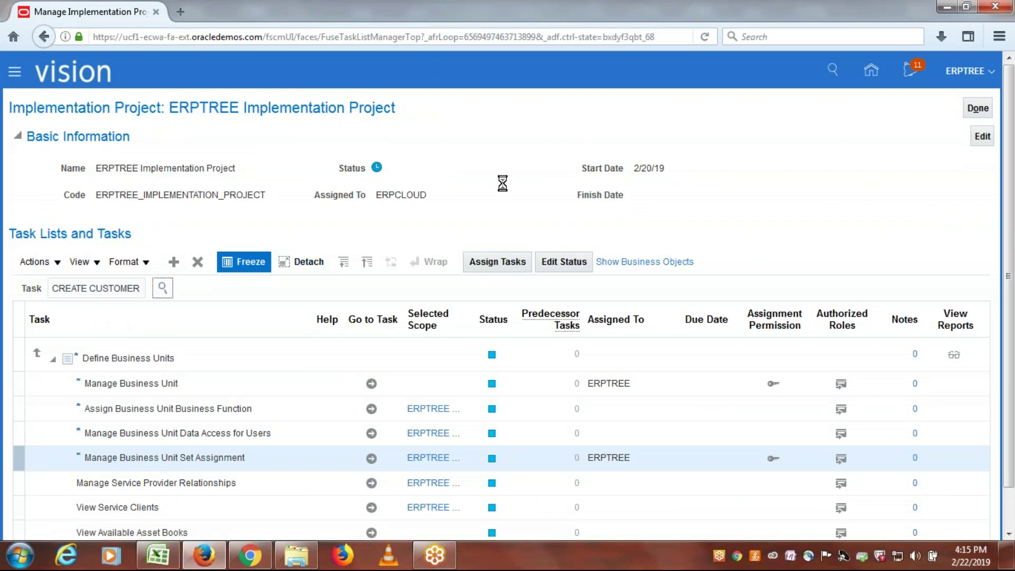
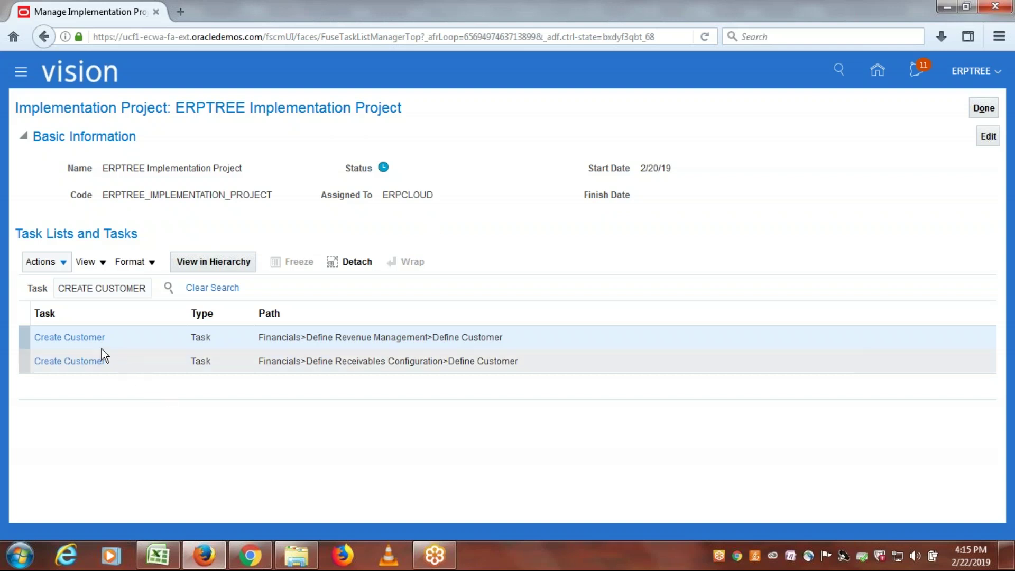
pyautogui.click(71, 338)
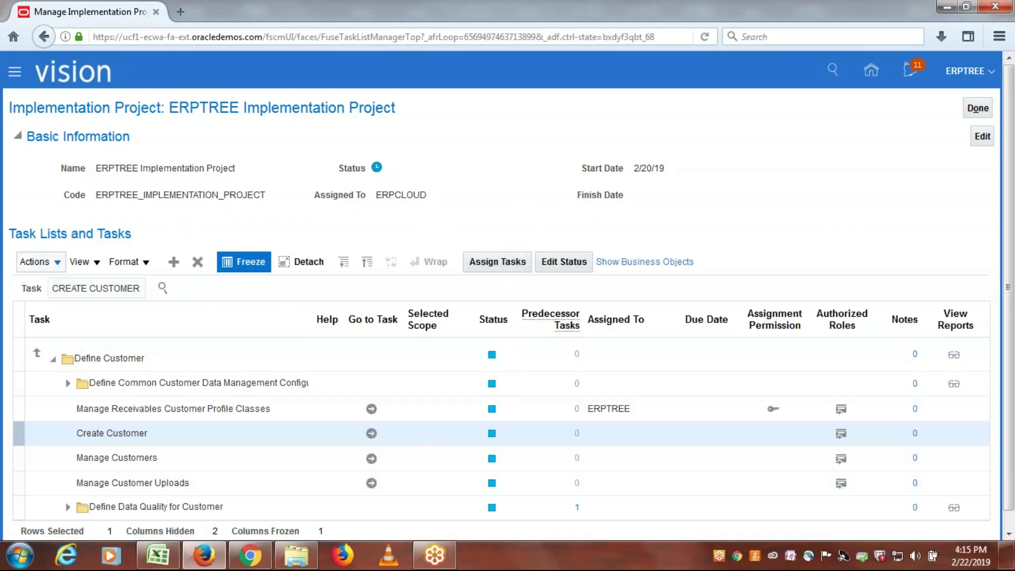
pyautogui.click(371, 433)
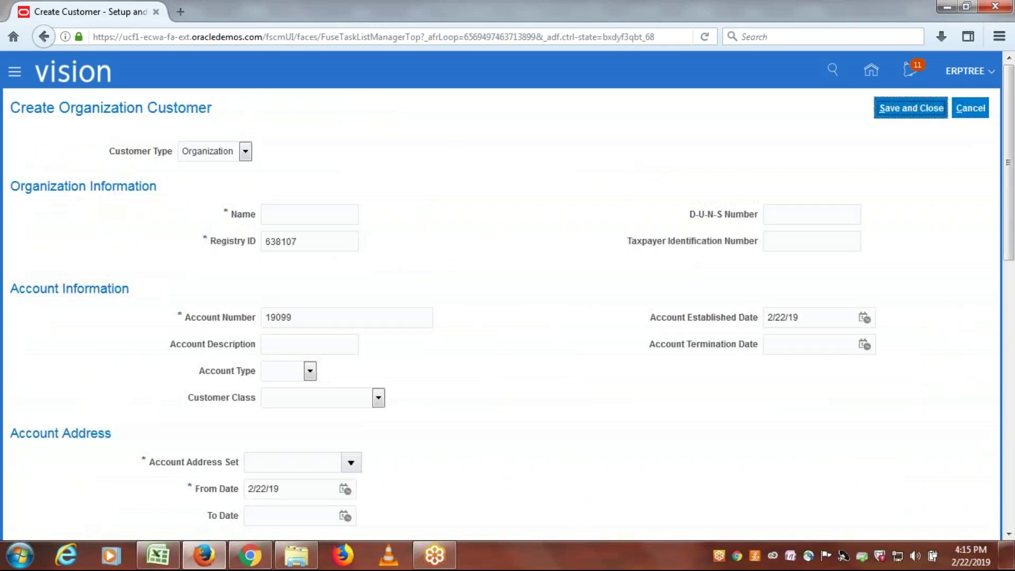
# Step: Name the organization customer ERPTREE Customer-1 and copy that name into the account description
pyautogui.click(319, 217)
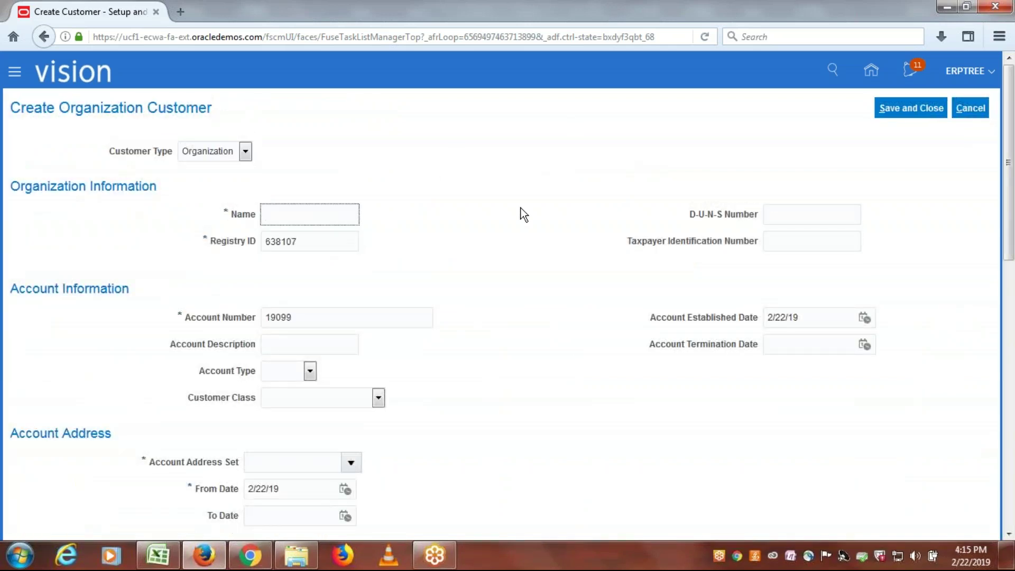
pyautogui.write('ERPTREE Customer-1')
pyautogui.click(311, 314)
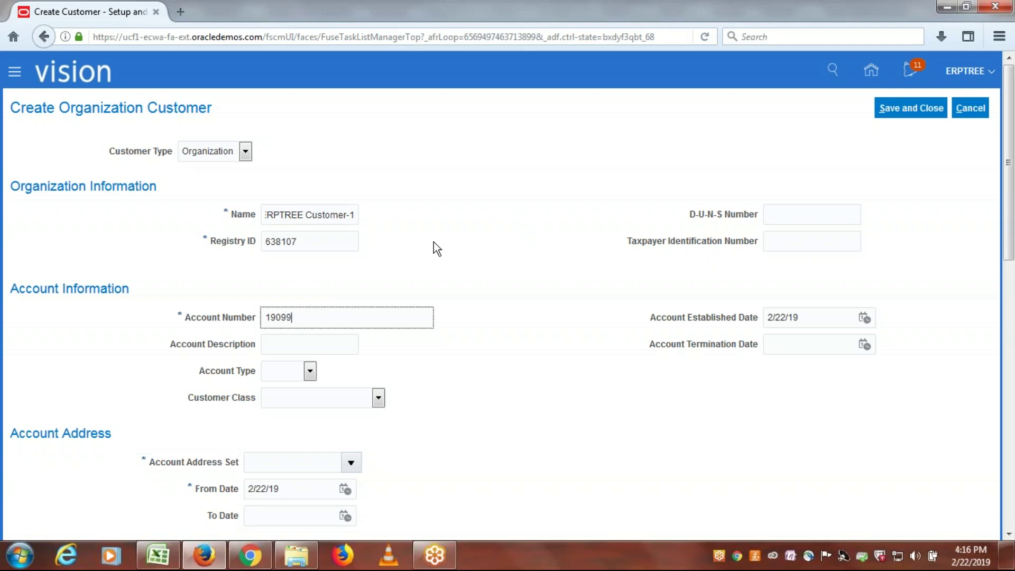
pyautogui.click(322, 344)
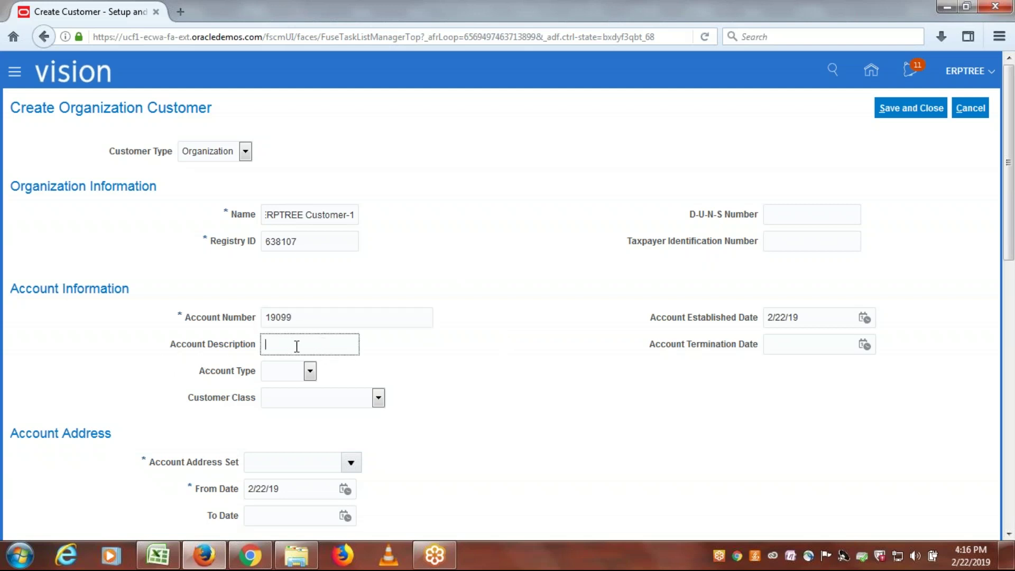
pyautogui.tripleClick(308, 213)
pyautogui.hotkey('ctrl', 'c')
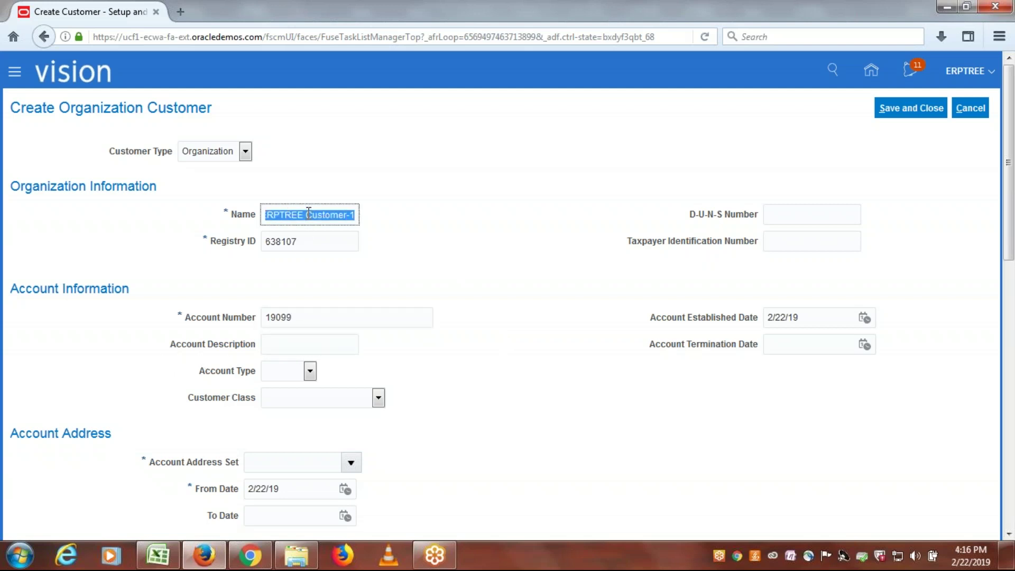
pyautogui.click(299, 342)
pyautogui.hotkey('ctrl', 'v')
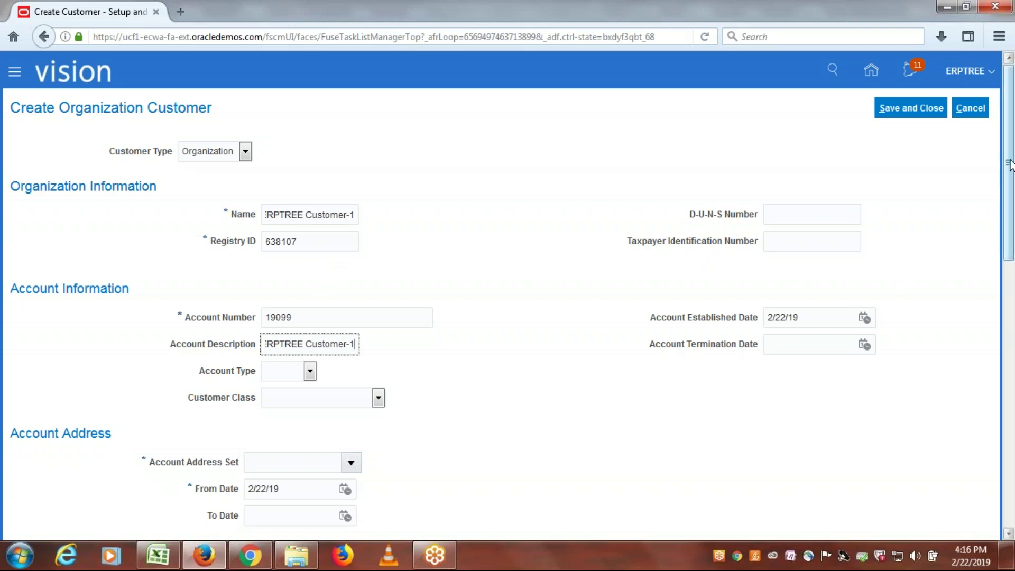
# Step: Set the account address set to ERPTREE US BU SET by searching reference data set codes for ERPTR
pyautogui.moveTo(1010, 165); pyautogui.dragTo(1011, 225)
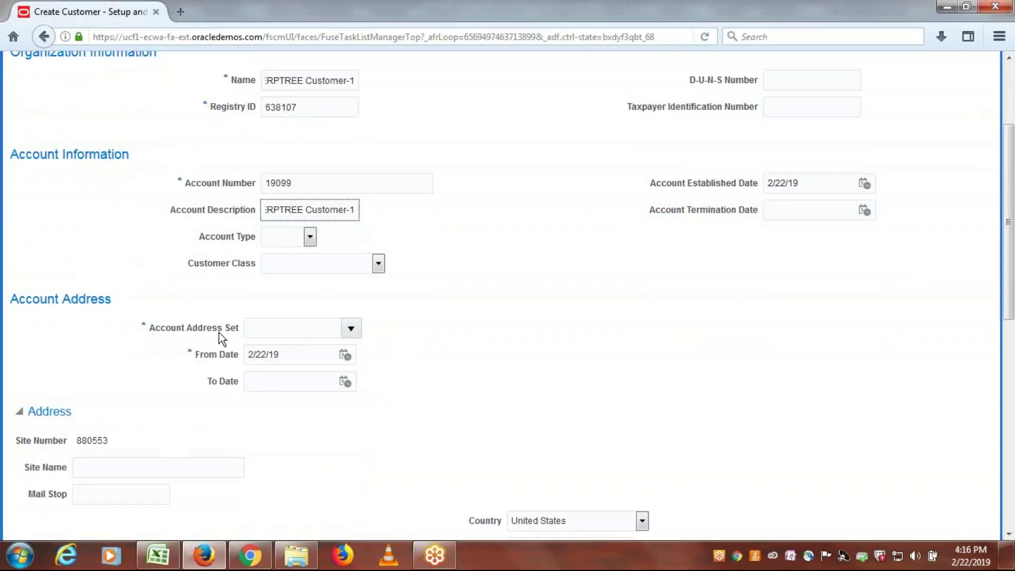
pyautogui.click(351, 328)
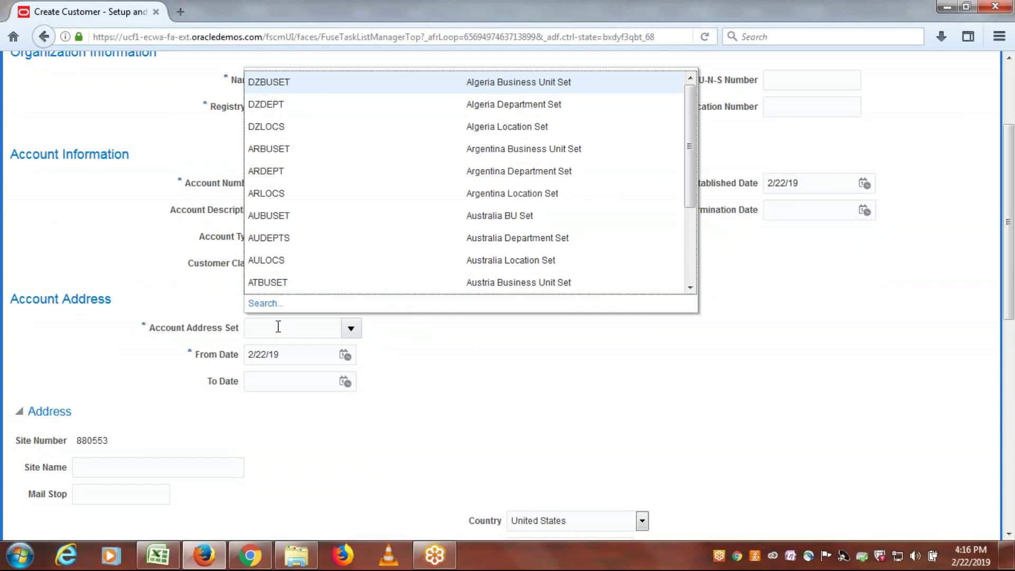
pyautogui.click(260, 302)
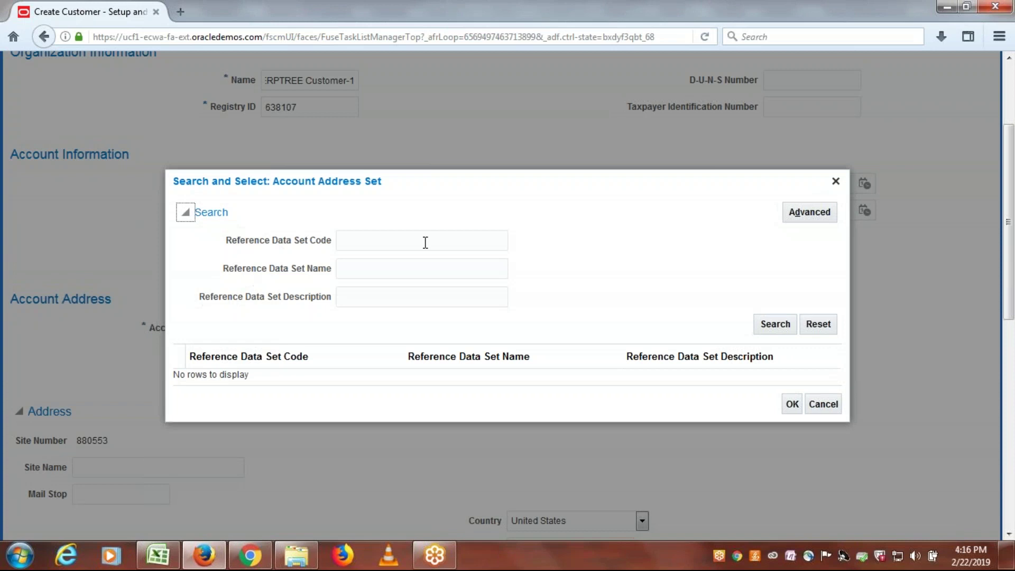
pyautogui.click(425, 242)
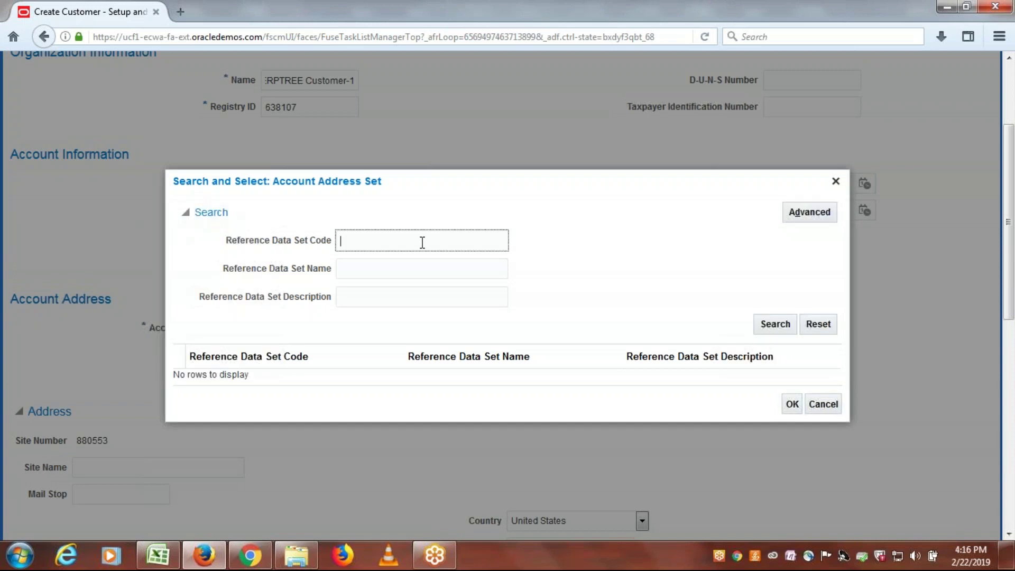
pyautogui.write('ERPTR')
pyautogui.click(761, 325)
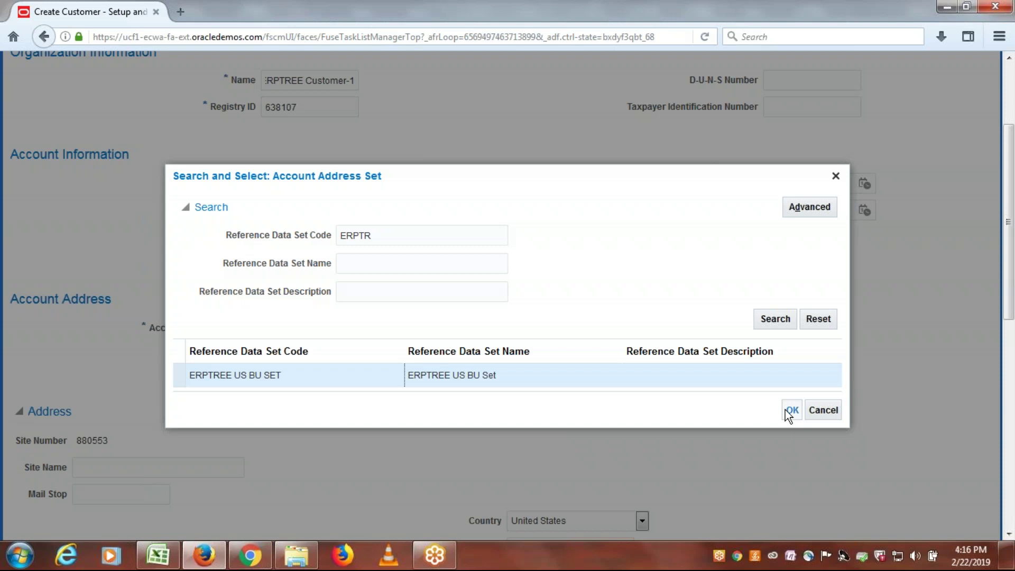
pyautogui.click(788, 411)
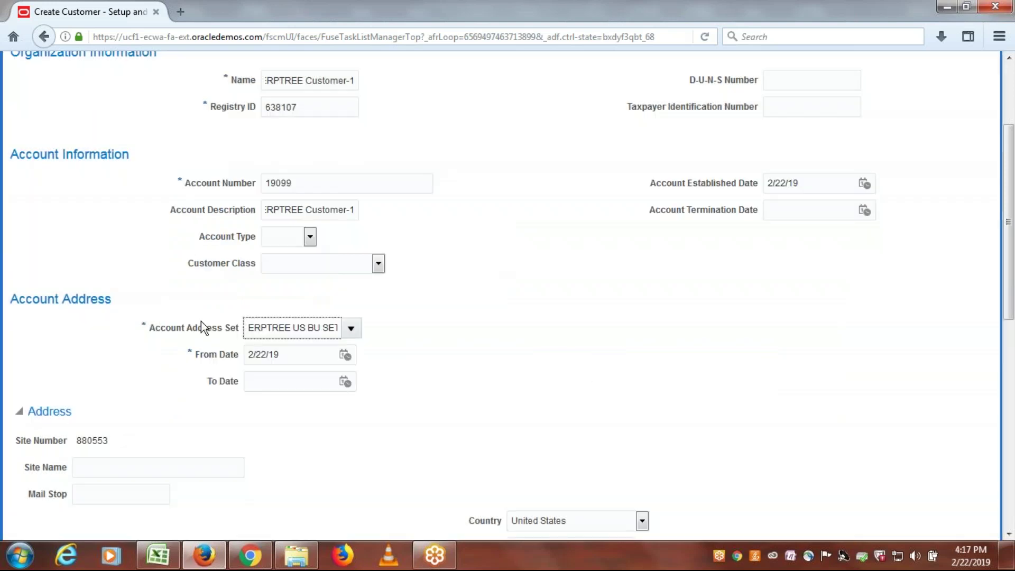
# Step: Name the customer's site ERP Site and enter ERPTREE Address as its first address line
pyautogui.scroll(-3, 564, 337)
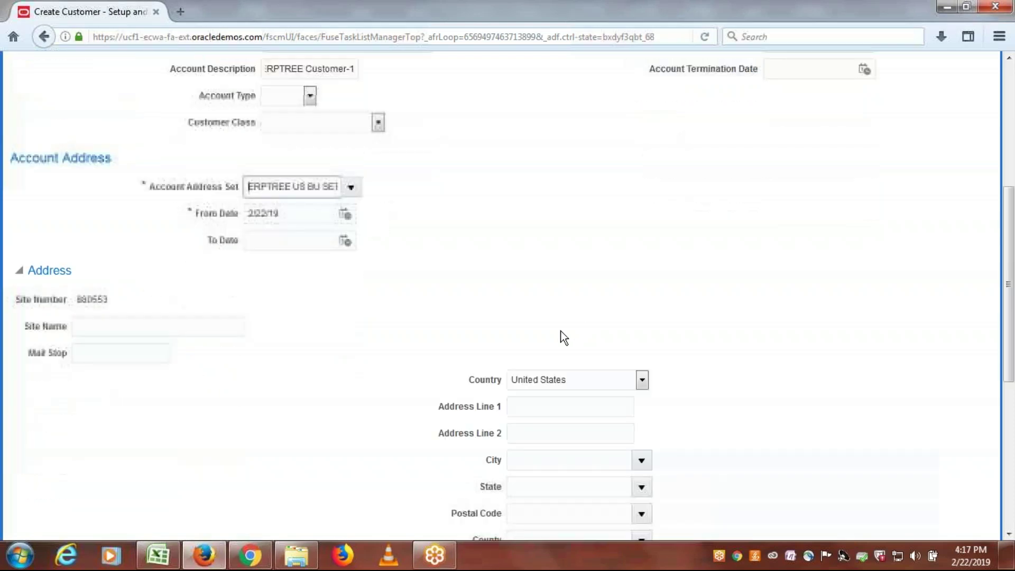
pyautogui.click(163, 298)
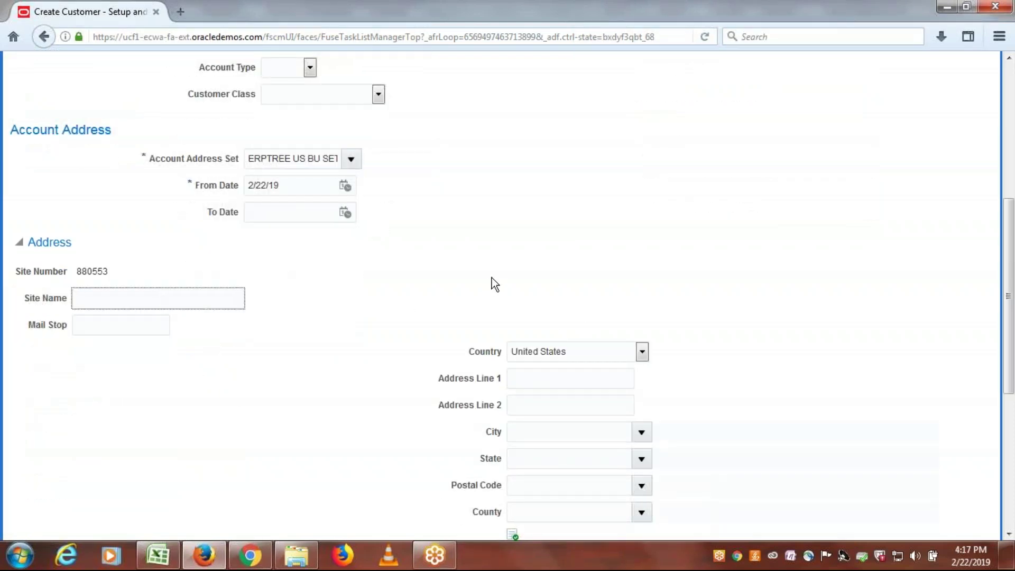
pyautogui.write('ERP Site')
pyautogui.click(567, 380)
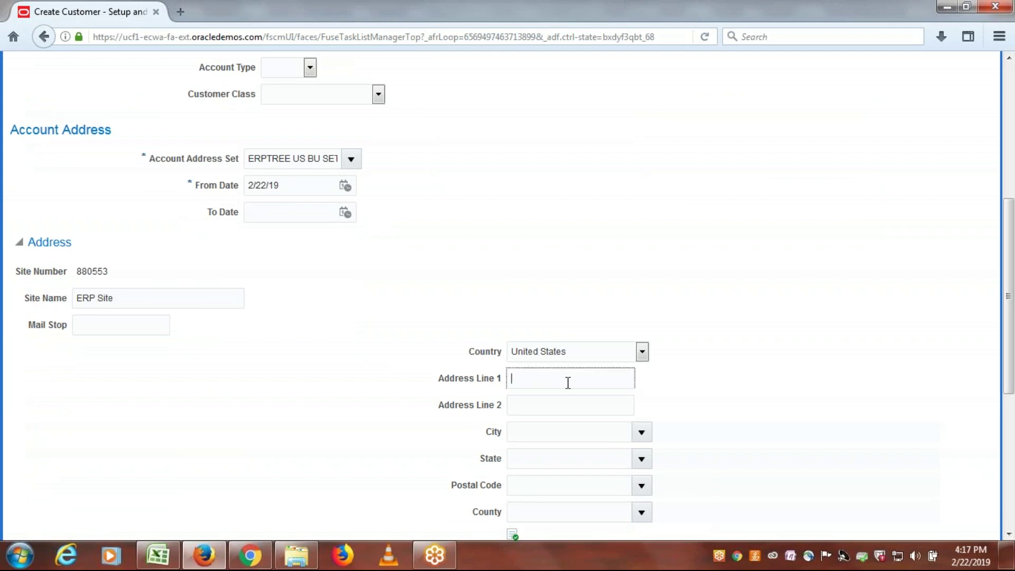
pyautogui.write('ERPTREE Address')
pyautogui.click(753, 421)
# Step: Search postal codes for 5 and apply the Sandyville, Warren, Iowa entry to the customer's address
pyautogui.scroll(-5, 755, 391)
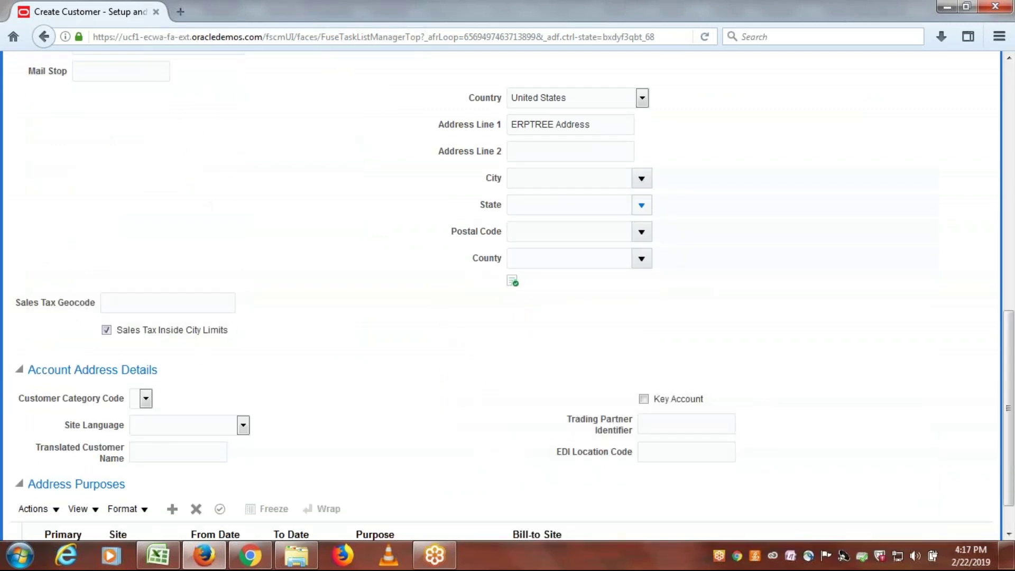
pyautogui.click(644, 231)
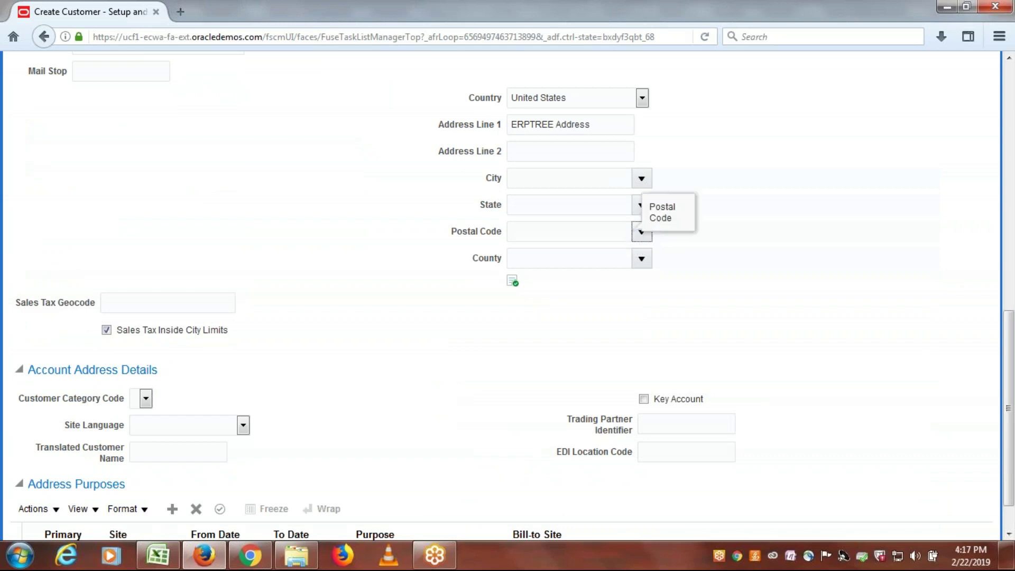
pyautogui.click(530, 285)
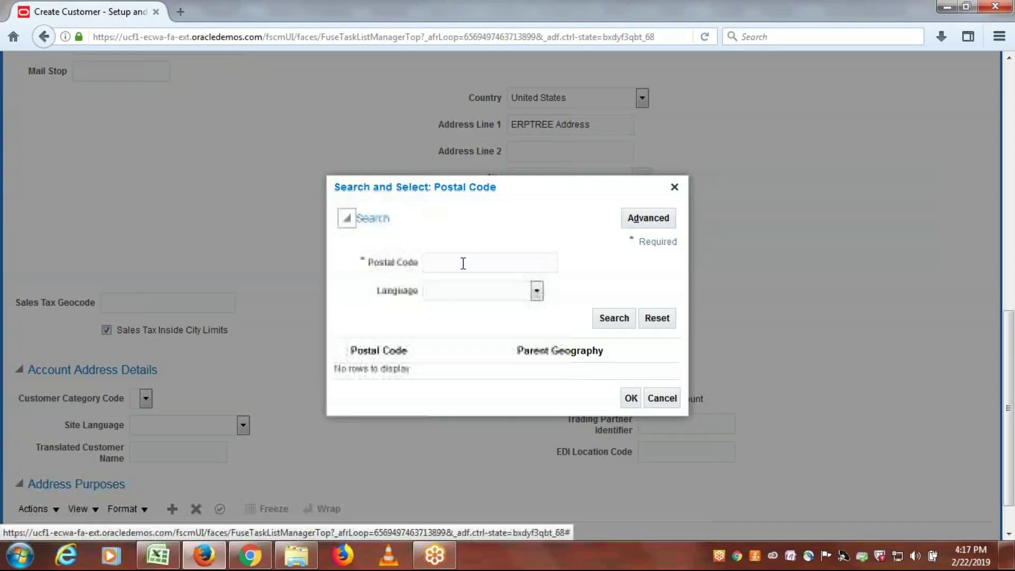
pyautogui.click(463, 263)
pyautogui.write('5')
pyautogui.click(614, 317)
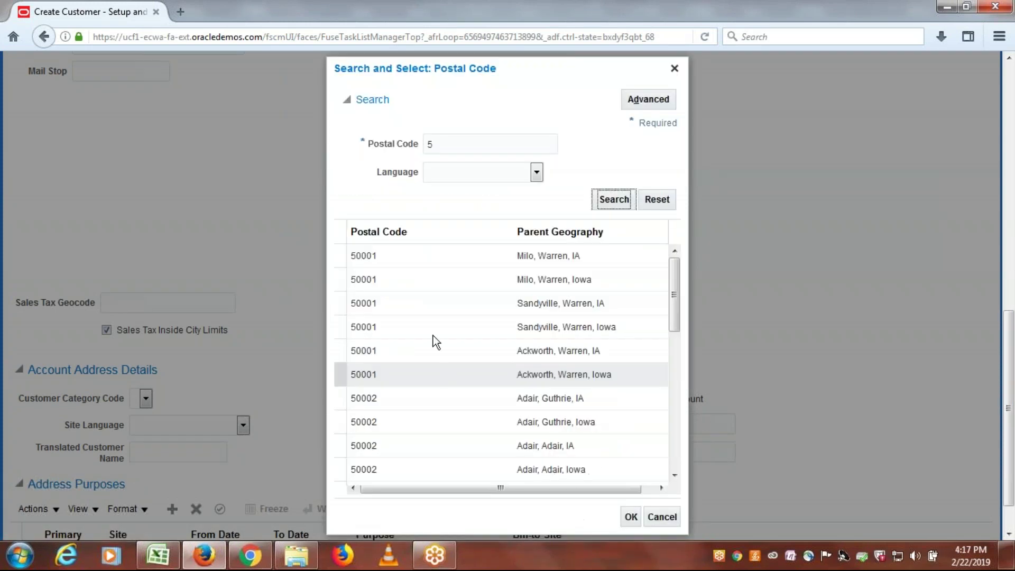
pyautogui.click(433, 335)
pyautogui.click(631, 516)
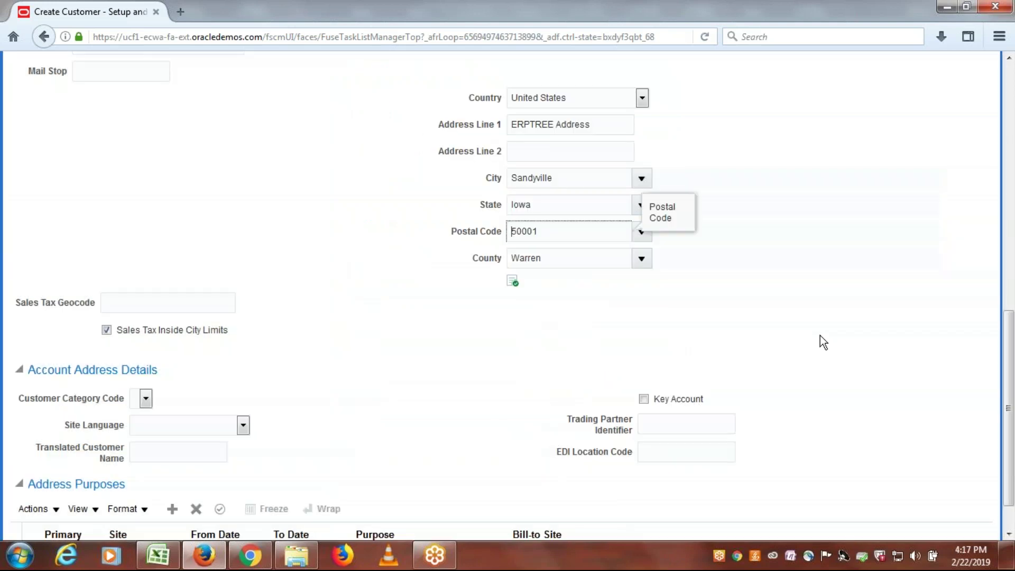
pyautogui.scroll(6, 846, 329)
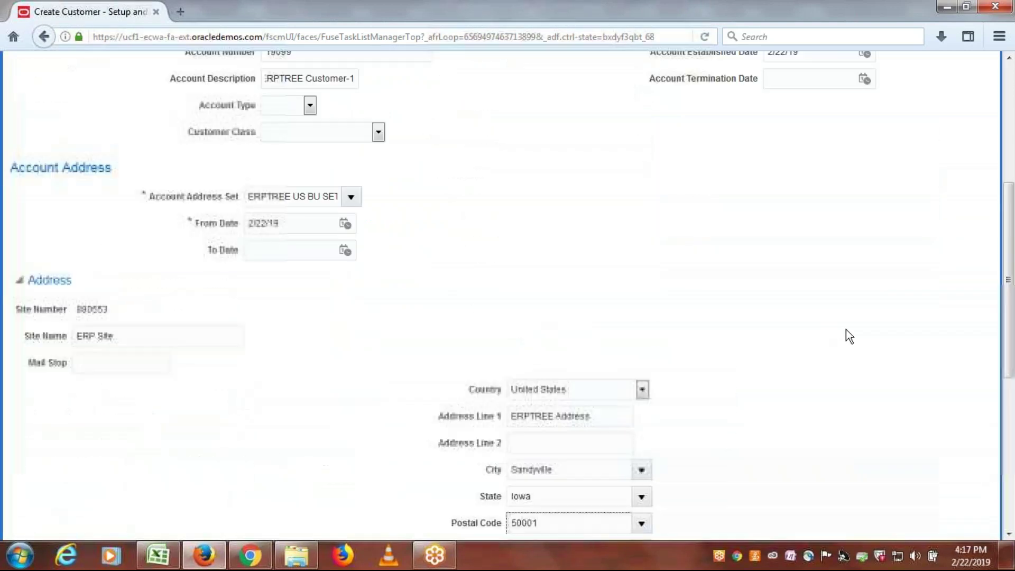
# Step: Add an address purpose row for the customer site and set its purpose to Bill to
pyautogui.scroll(-3, 857, 318)
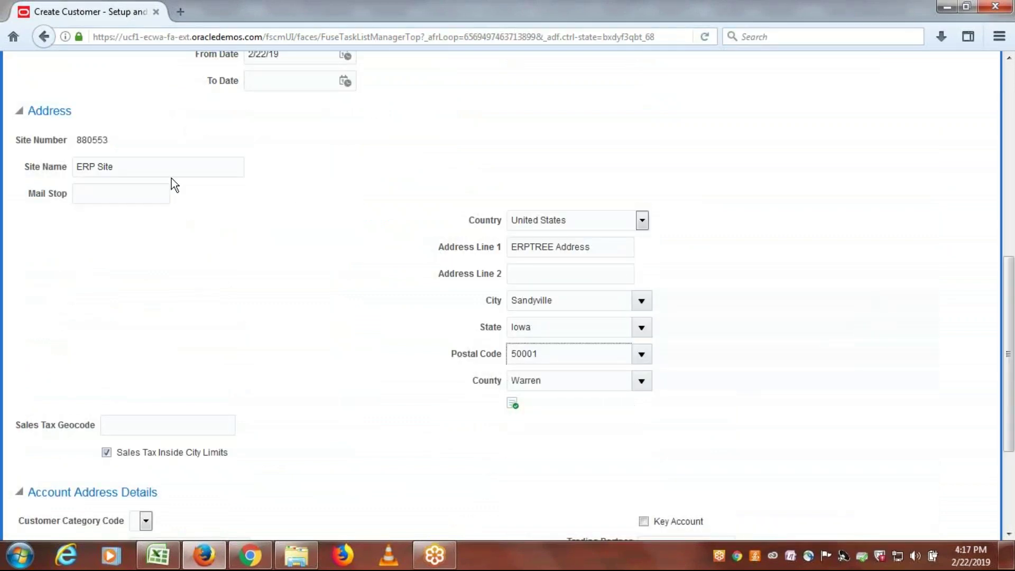
pyautogui.moveTo(27, 170); pyautogui.dragTo(716, 385)
pyautogui.scroll(-3, 791, 328)
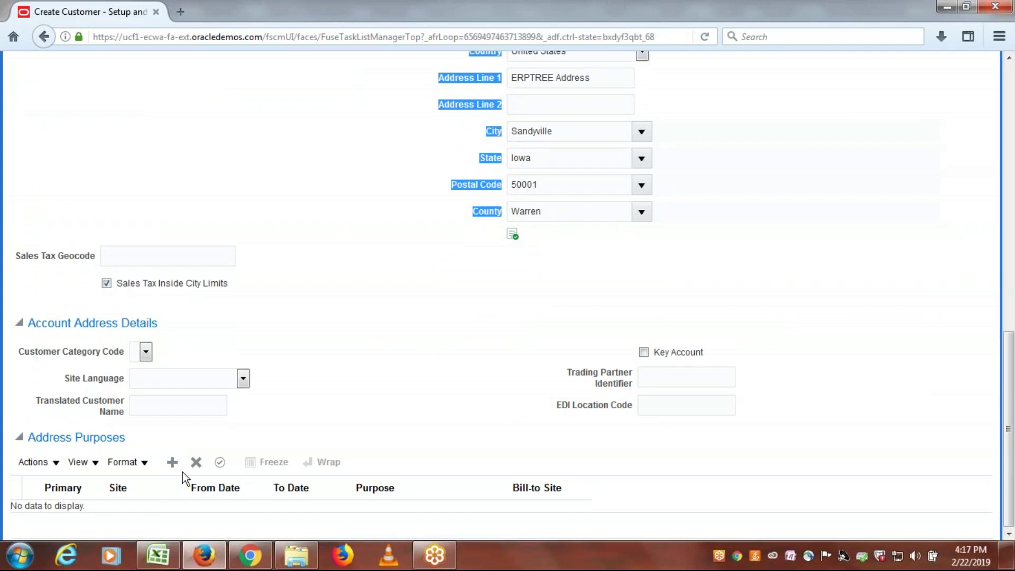
pyautogui.click(171, 462)
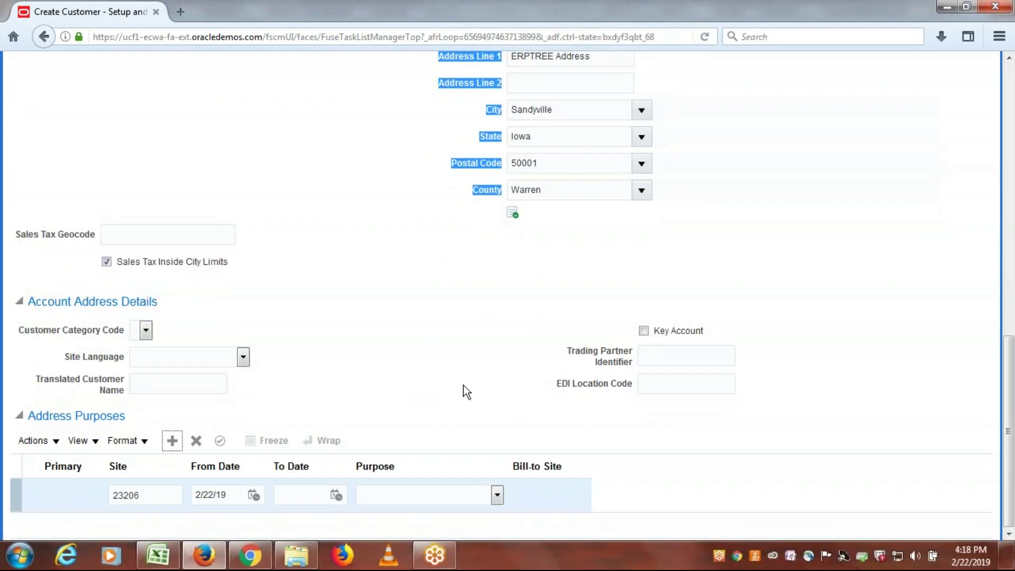
pyautogui.click(497, 495)
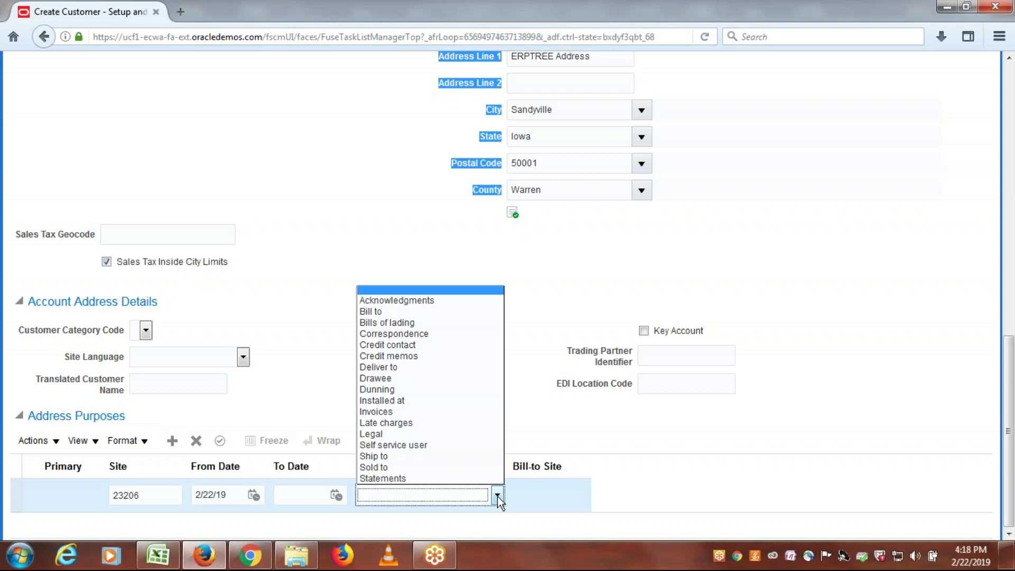
pyautogui.click(385, 311)
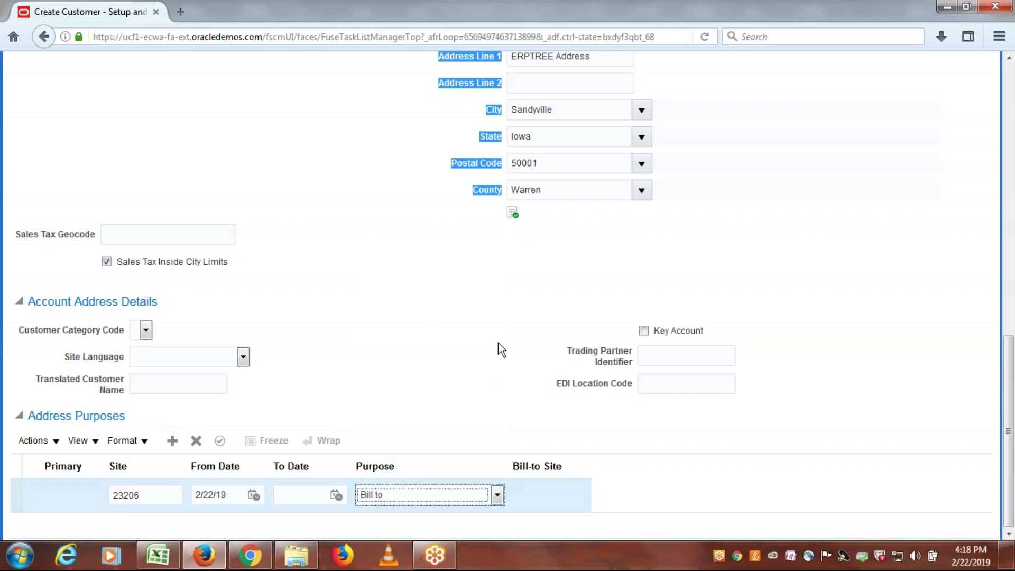
# Step: Add a second address purpose of Ship to, using the ERPTREE Address in Sandyville, Iowa as its bill-to site
pyautogui.click(172, 441)
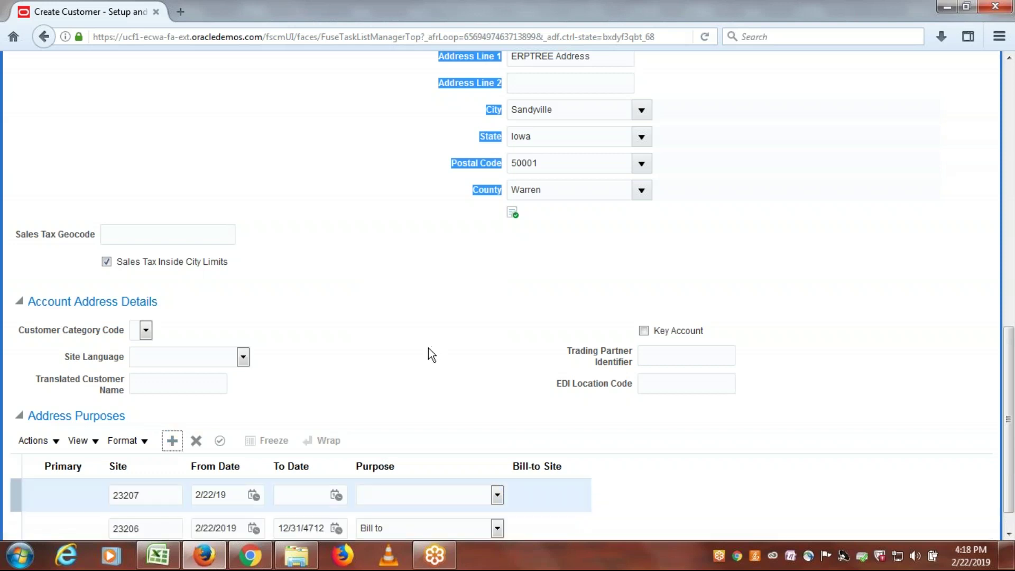
pyautogui.click(496, 496)
pyautogui.click(396, 454)
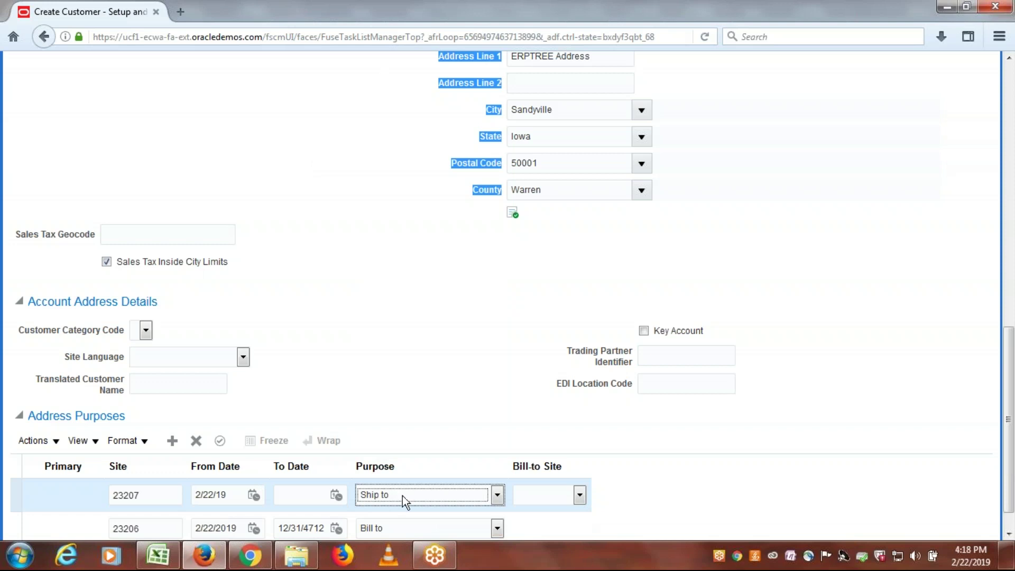
pyautogui.click(579, 495)
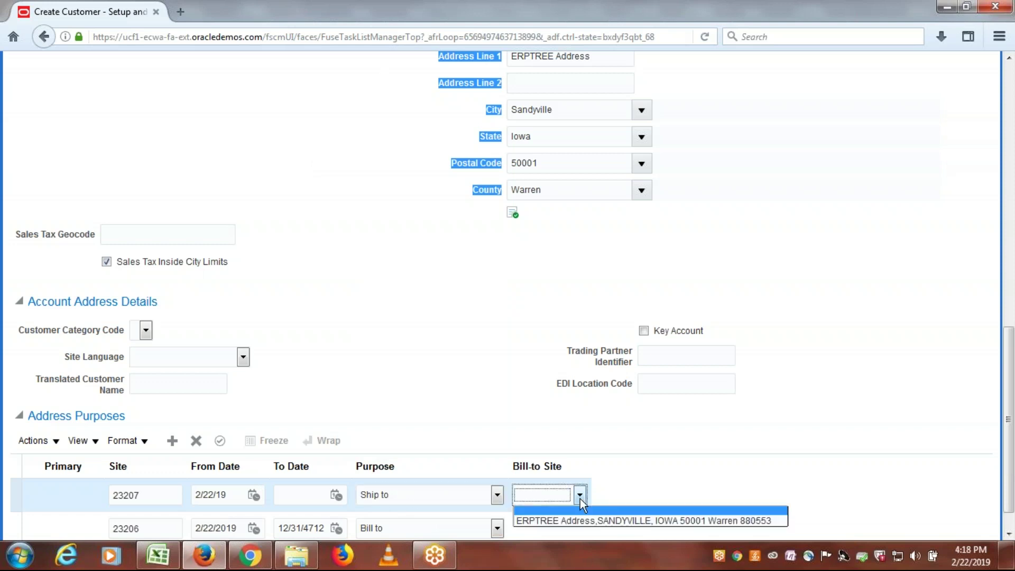
pyautogui.click(582, 522)
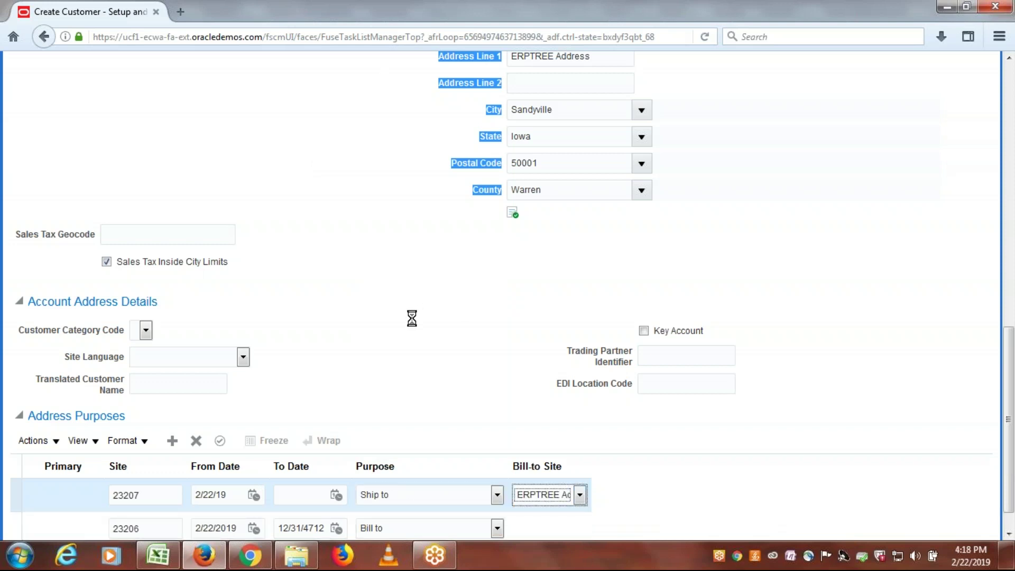
# Step: Review the entered account, address and purpose details, and save and close the organization customer
pyautogui.moveTo(1007, 419); pyautogui.dragTo(1013, 314)
pyautogui.scroll(4, 1013, 317)
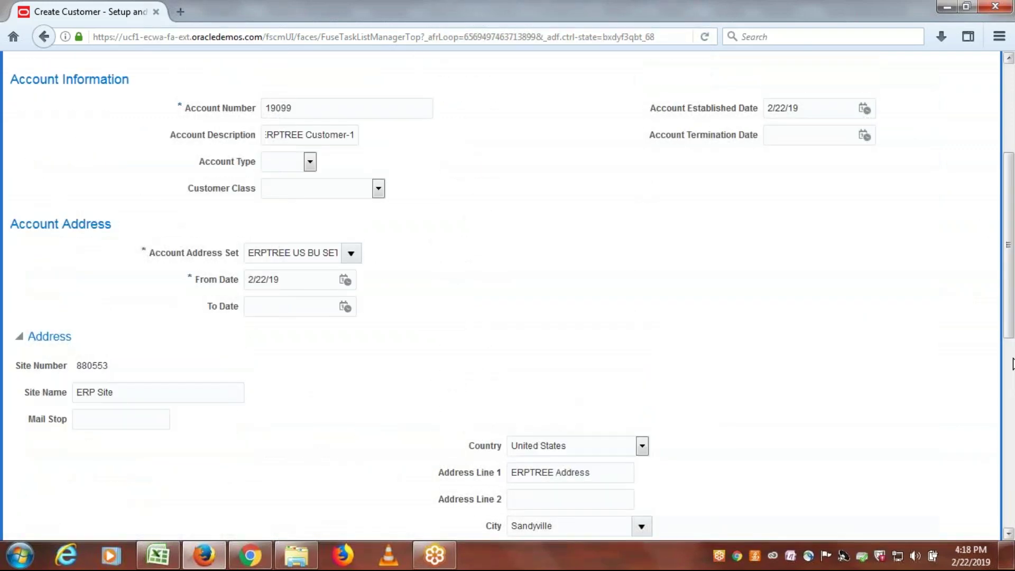
pyautogui.scroll(-5, 1013, 393)
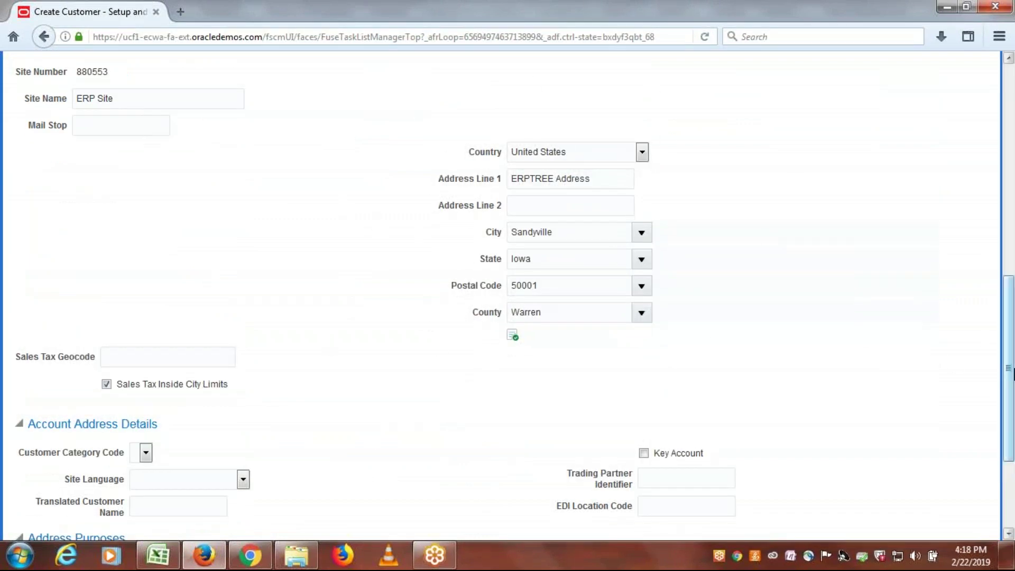
pyautogui.scroll(-3, 1013, 353)
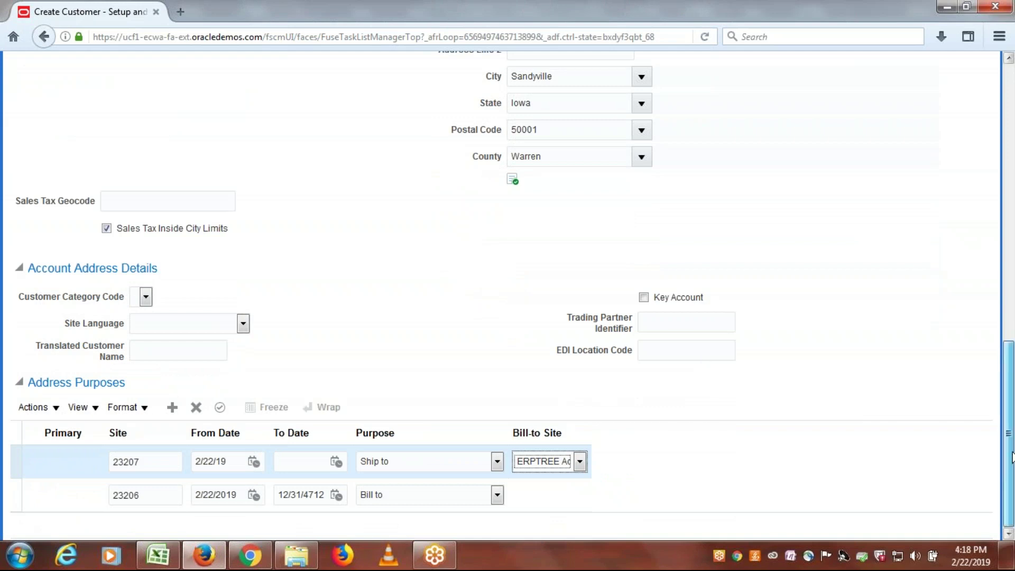
pyautogui.scroll(3, 1013, 365)
pyautogui.scroll(10, 1013, 364)
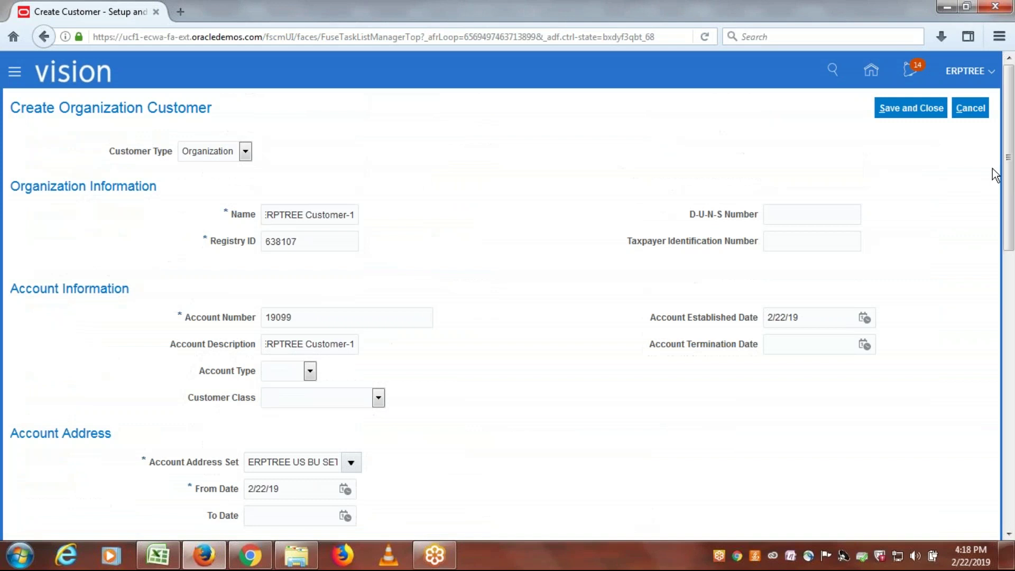
pyautogui.click(895, 106)
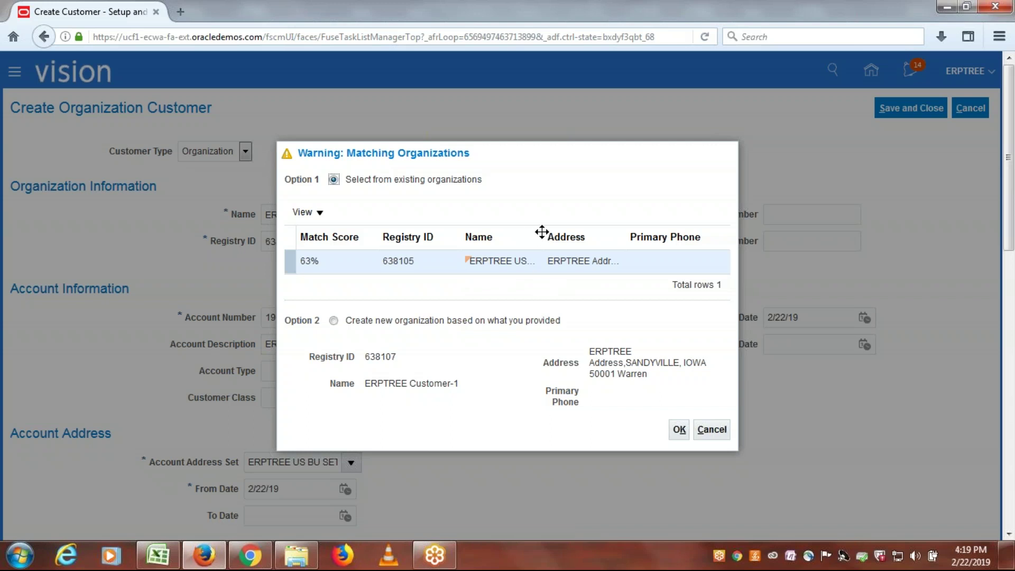
# Step: Widen the name column of the matching organizations and choose to create a new organization based on the provided details
pyautogui.moveTo(544, 236); pyautogui.dragTo(650, 236)
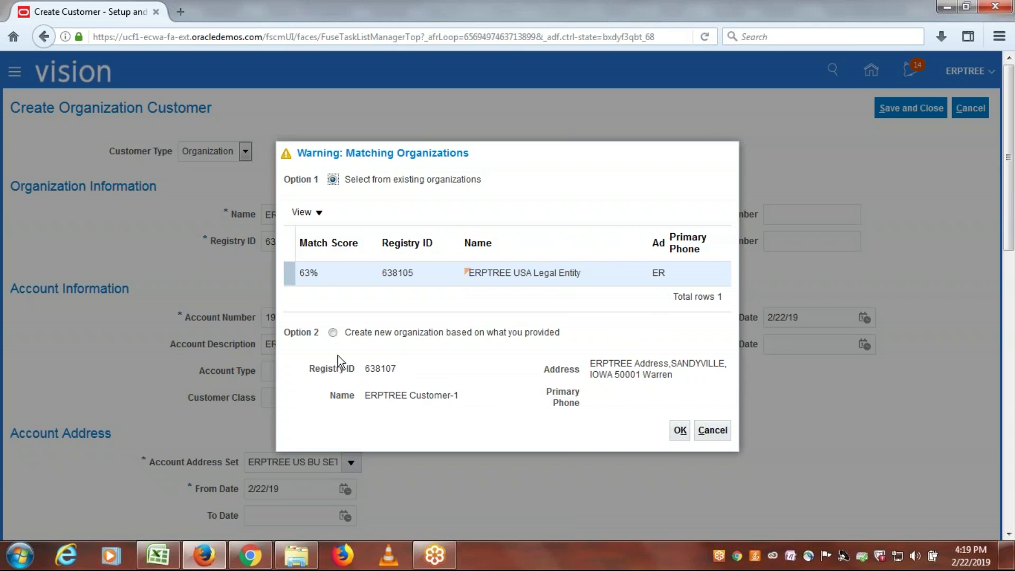
pyautogui.click(333, 333)
pyautogui.moveTo(364, 395); pyautogui.dragTo(458, 395)
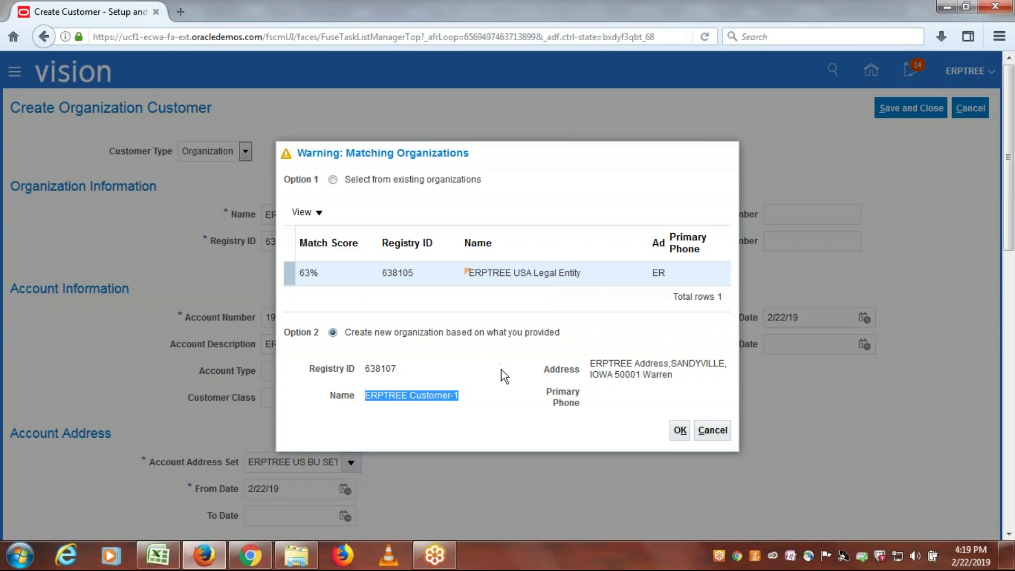
pyautogui.click(679, 430)
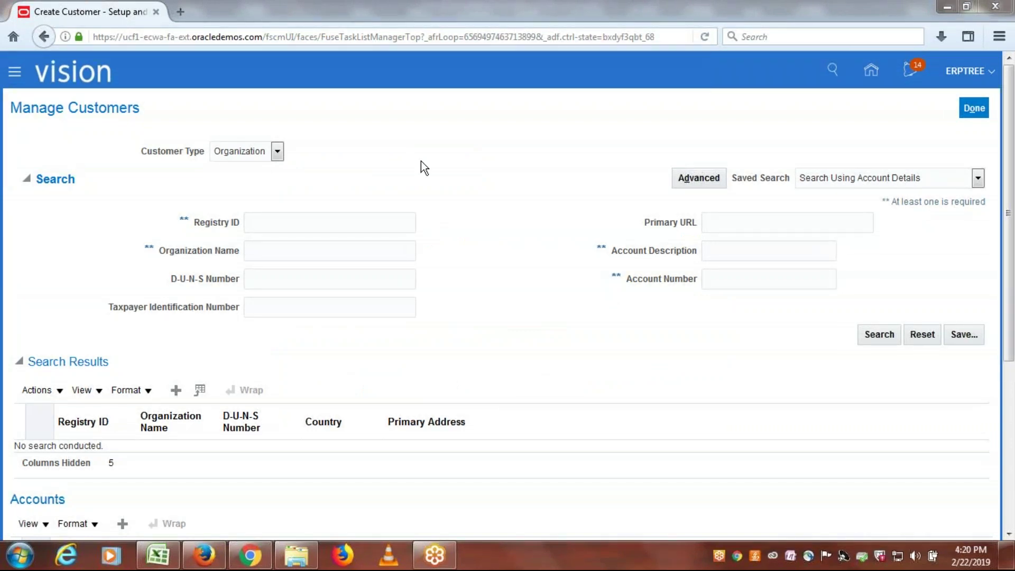
# Step: Search the organization customers by the name ERPTREE
pyautogui.click(324, 254)
pyautogui.write('erp')
pyautogui.press('BackSpace')
pyautogui.press('BackSpace')
pyautogui.press('BackSpace')
pyautogui.write('ERPTREE')
pyautogui.click(894, 330)
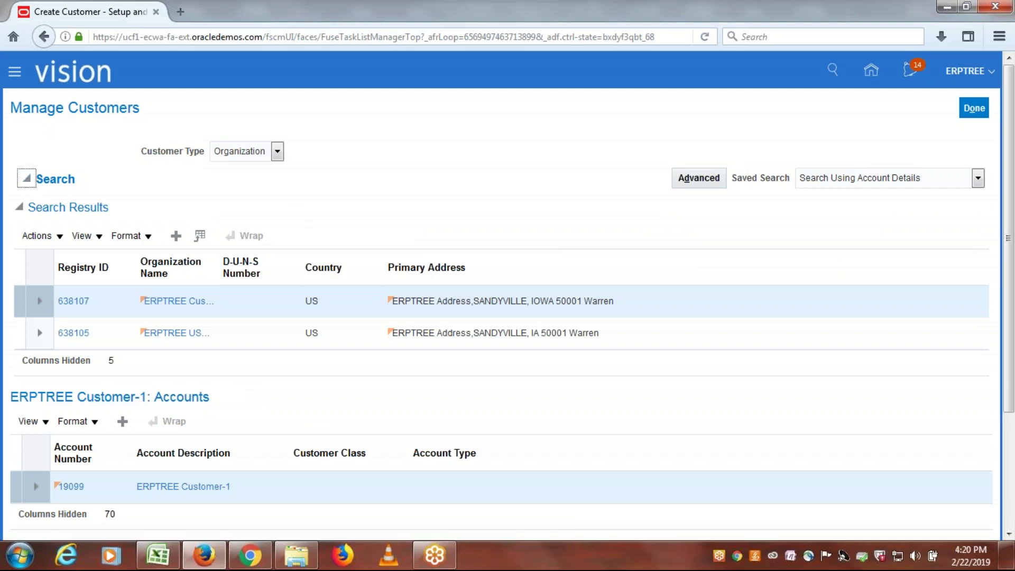
# Step: Narrow the customer search to the organization name ERPTREE Cust
pyautogui.click(26, 179)
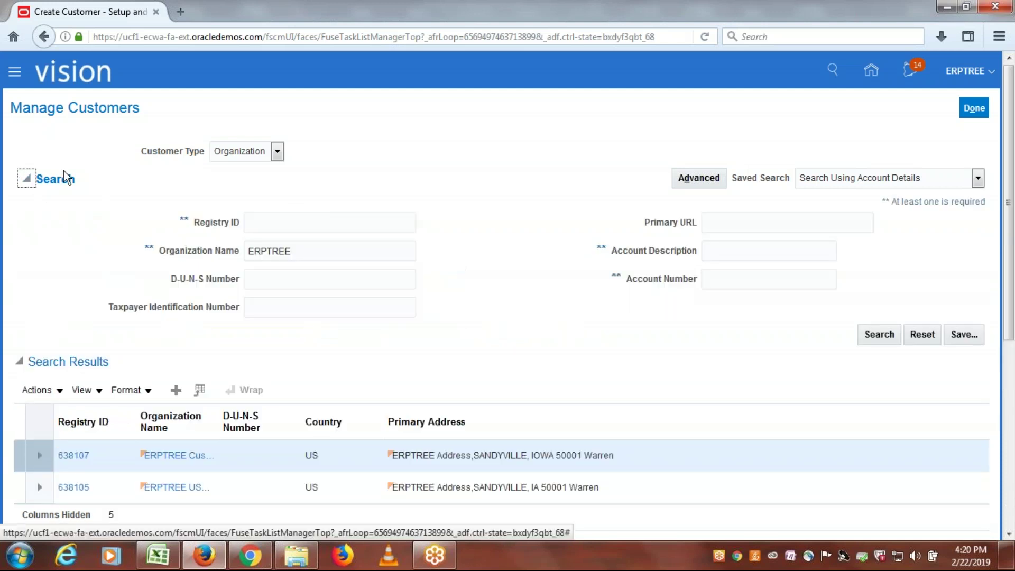
pyautogui.click(355, 252)
pyautogui.write('C')
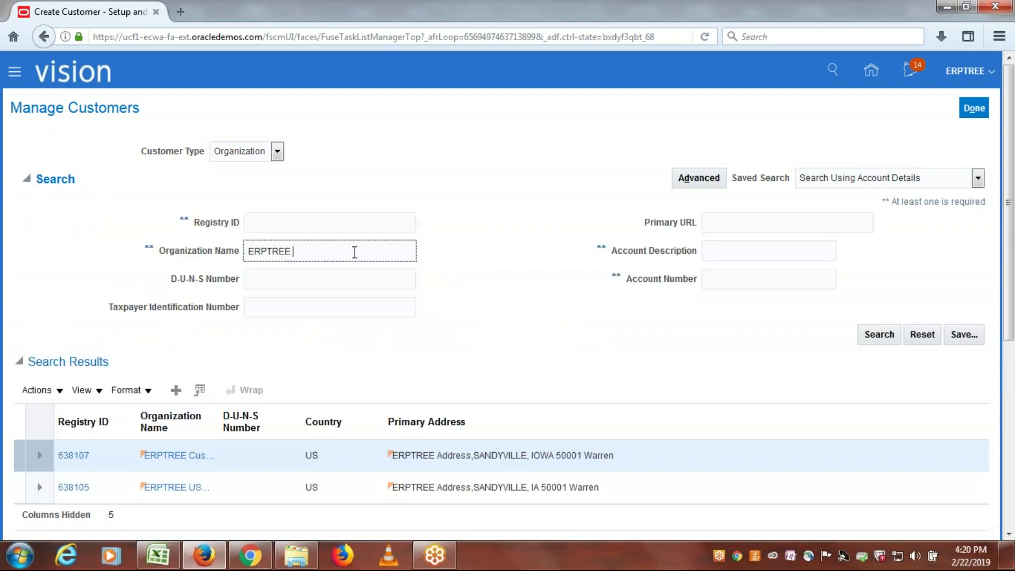
pyautogui.write('ust')
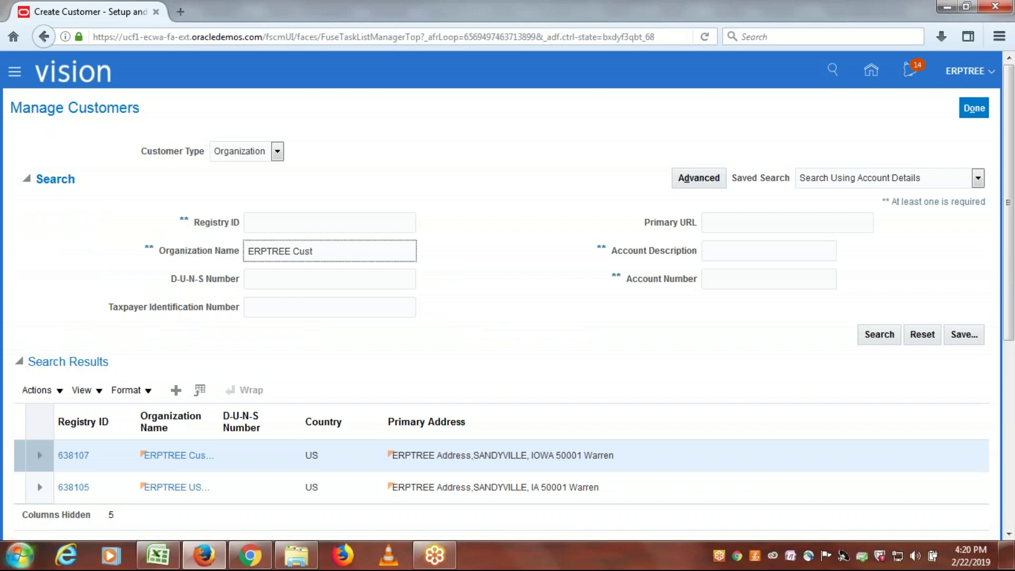
pyautogui.click(875, 336)
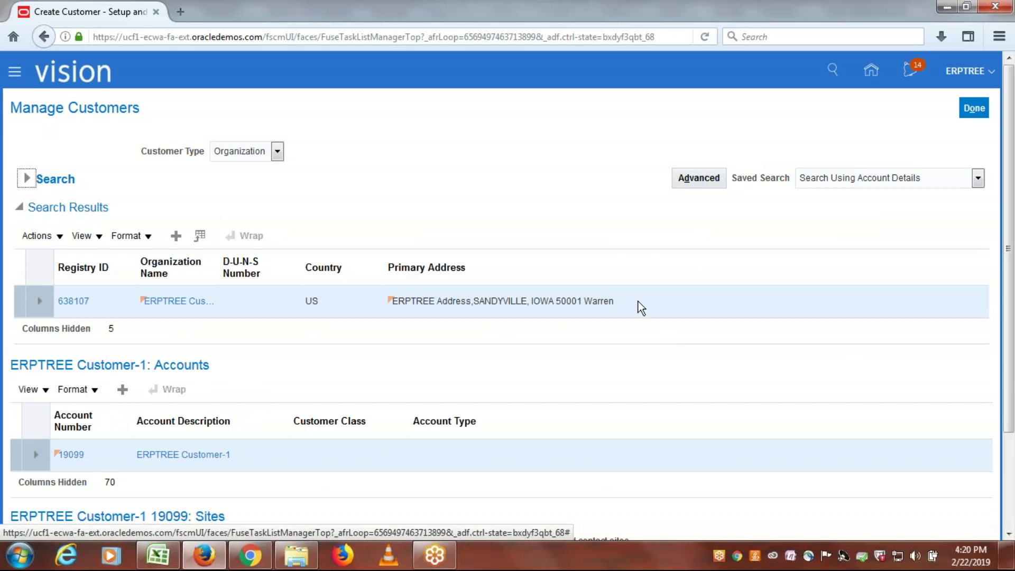
# Step: Open the ERPTREE Customer-1 account for editing and choose to correct its current profile history record
pyautogui.scroll(-3, 563, 243)
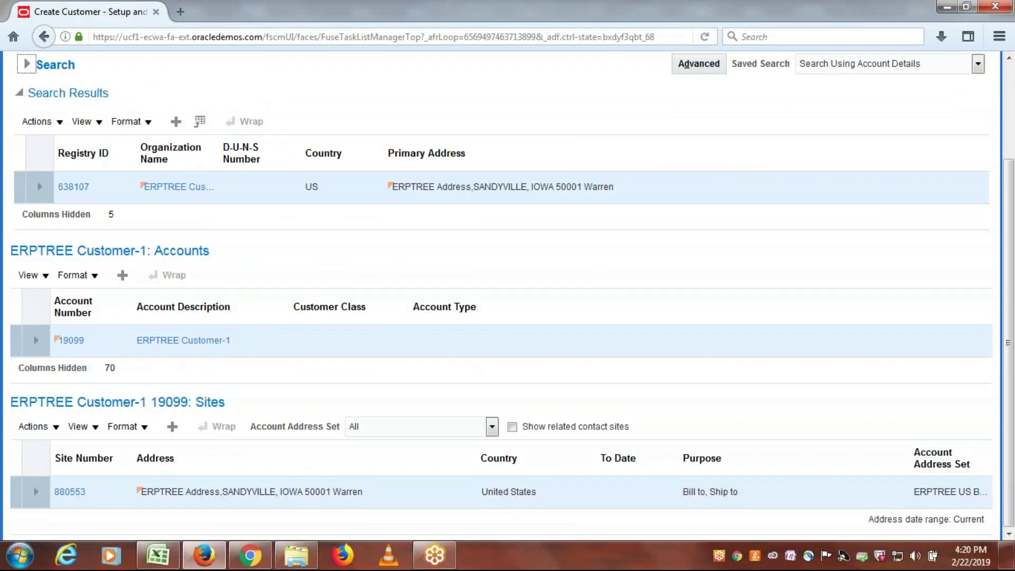
pyautogui.click(71, 340)
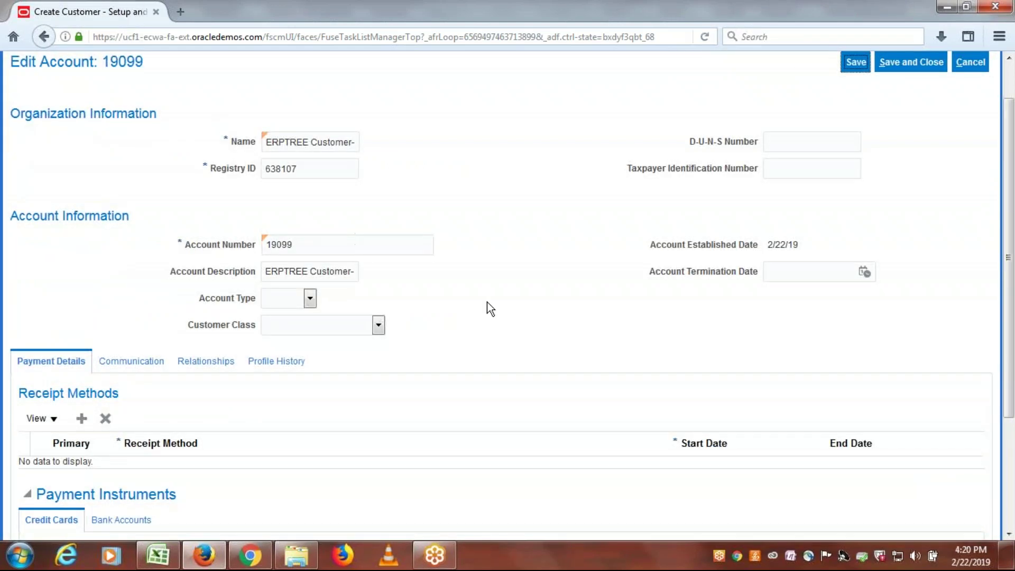
pyautogui.click(277, 361)
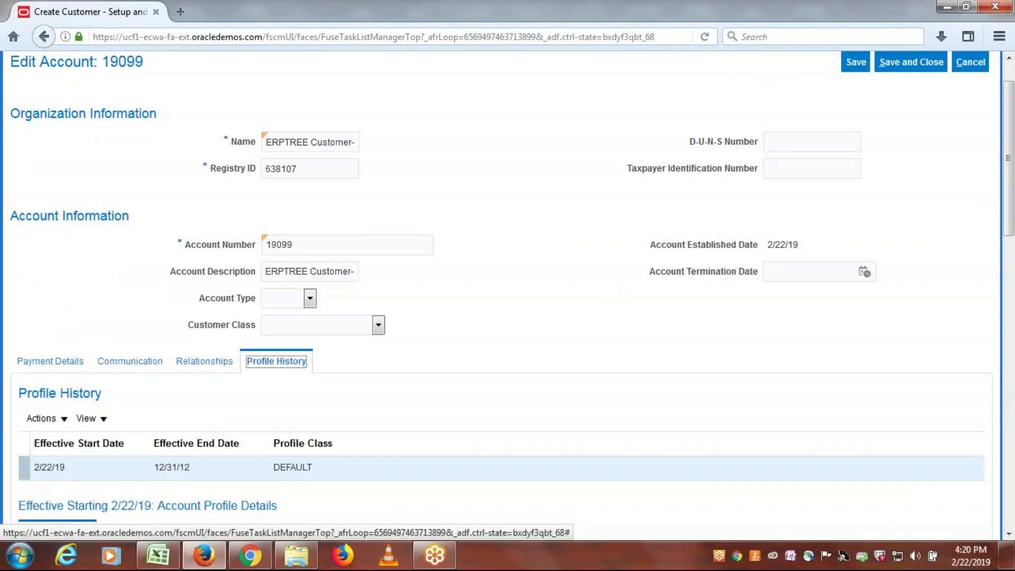
pyautogui.click(67, 420)
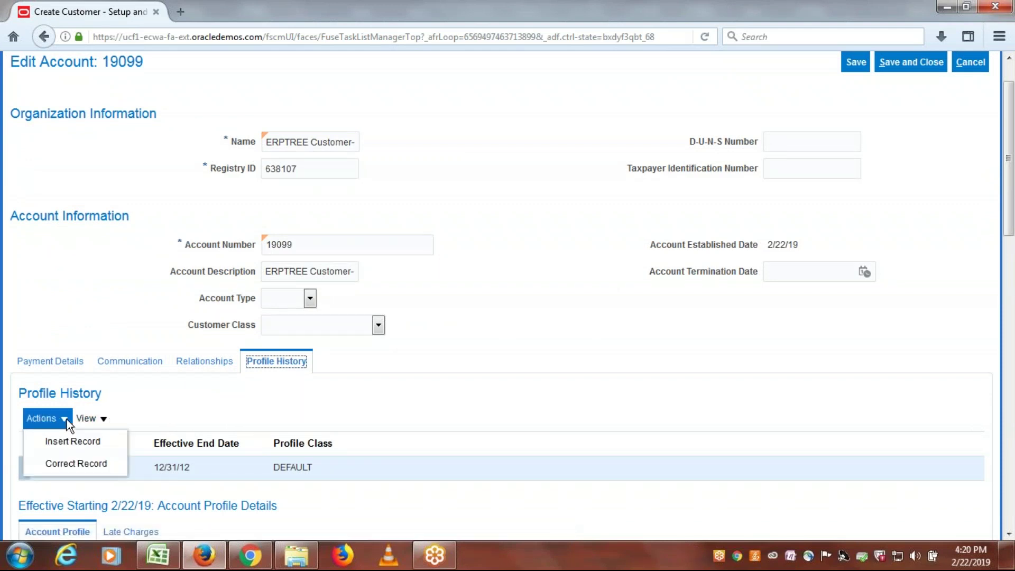
pyautogui.click(62, 464)
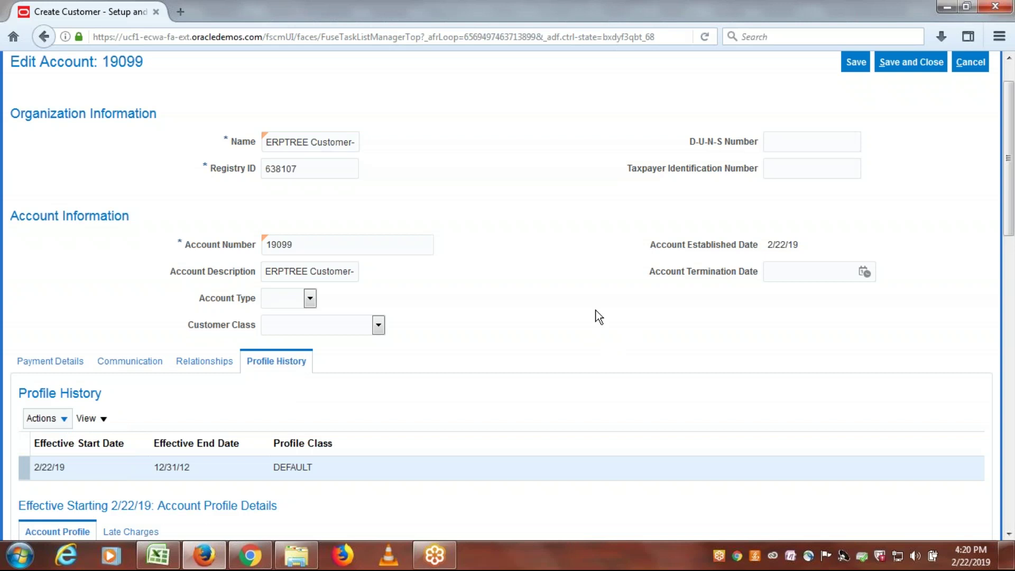
# Step: Set the account's profile class to ERPTREE Standard, accept resetting its values to the class defaults, and review the profile details
pyautogui.scroll(-5, 598, 316)
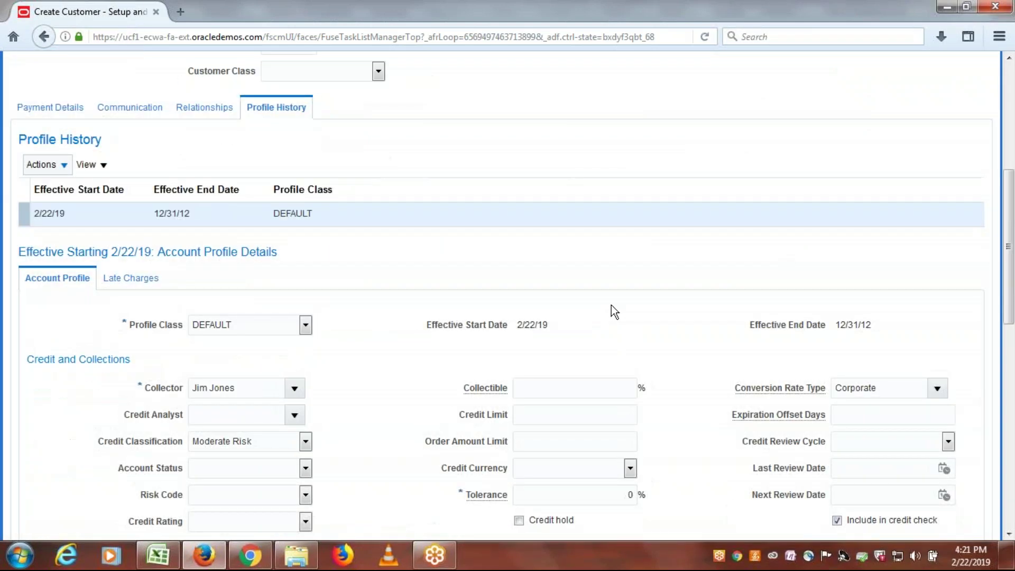
pyautogui.click(65, 164)
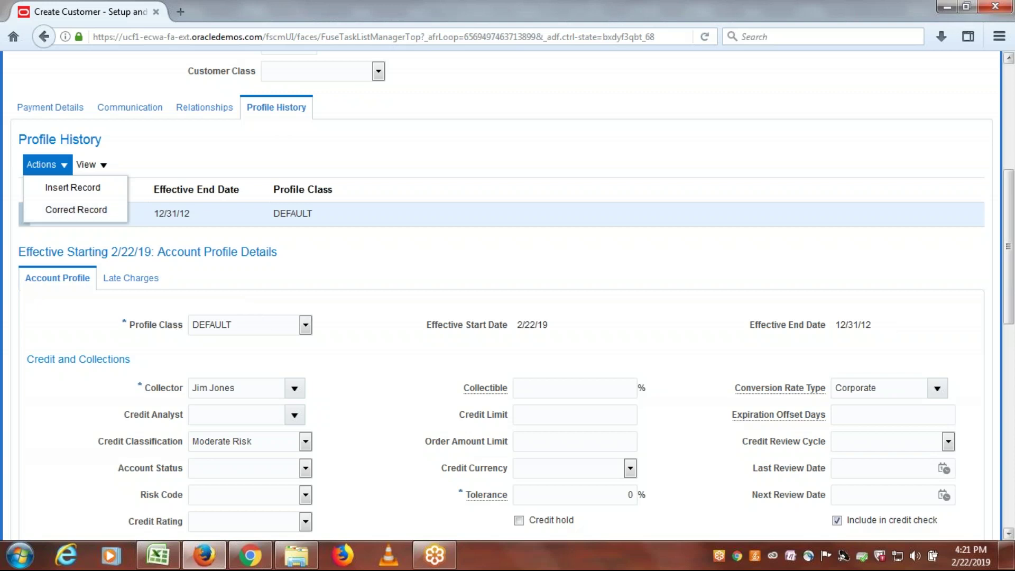
pyautogui.click(391, 351)
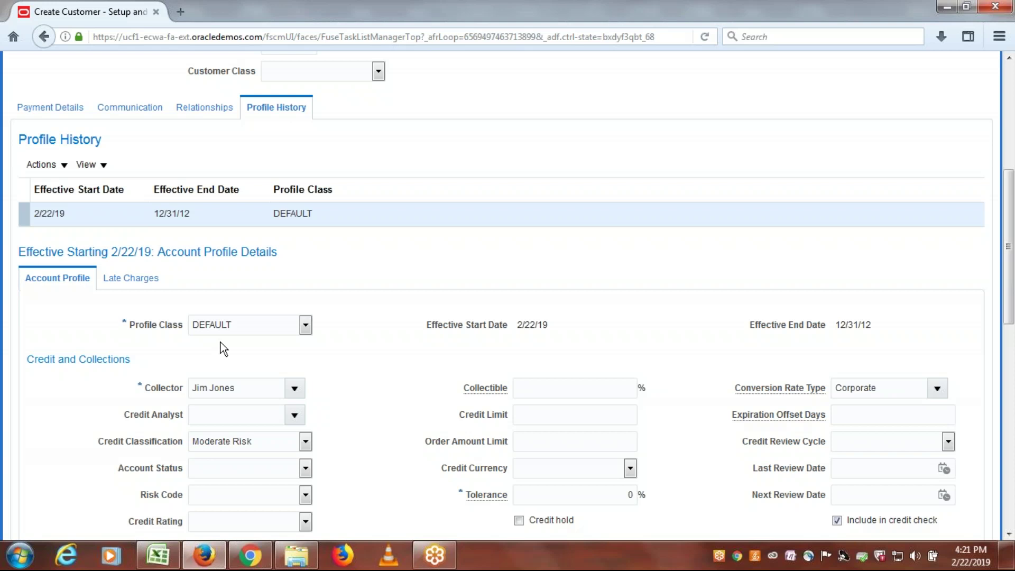
pyautogui.click(306, 325)
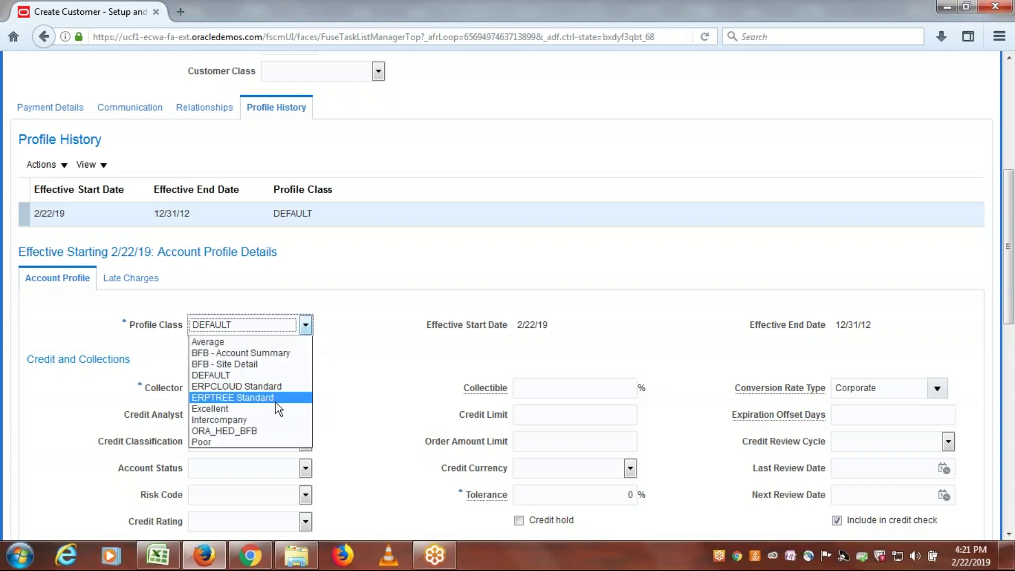
pyautogui.click(266, 398)
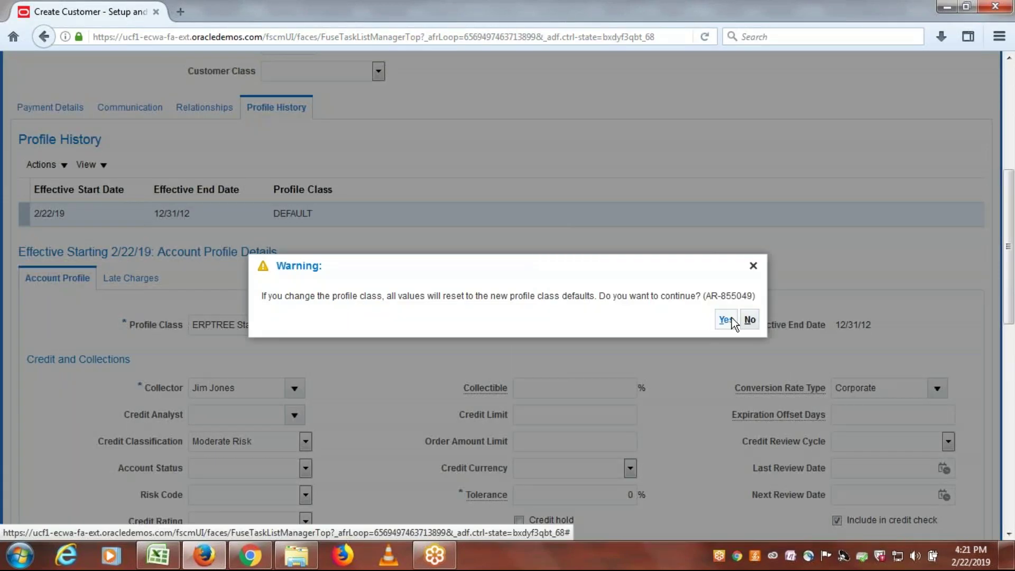
pyautogui.click(731, 319)
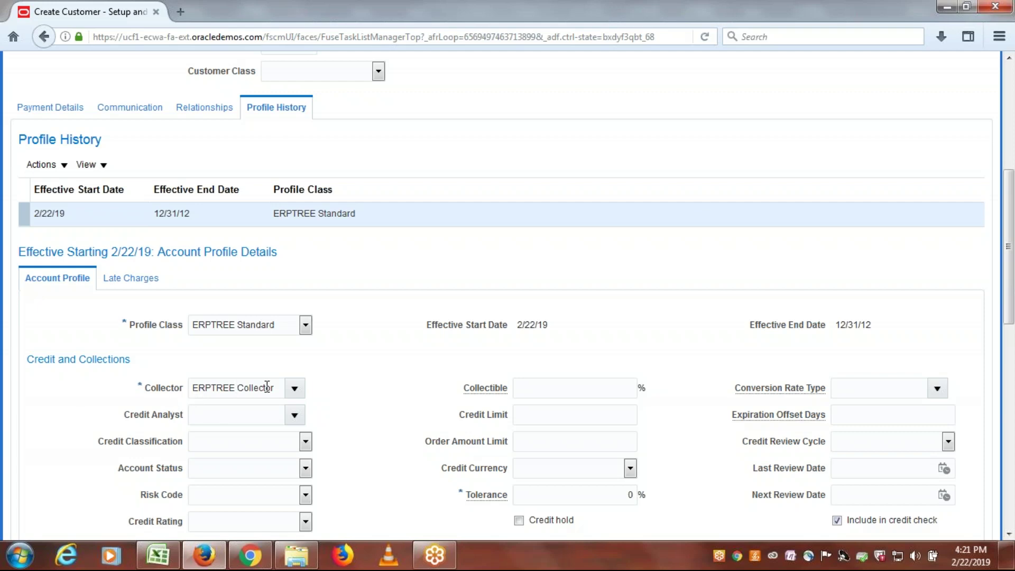
pyautogui.scroll(-5, 377, 379)
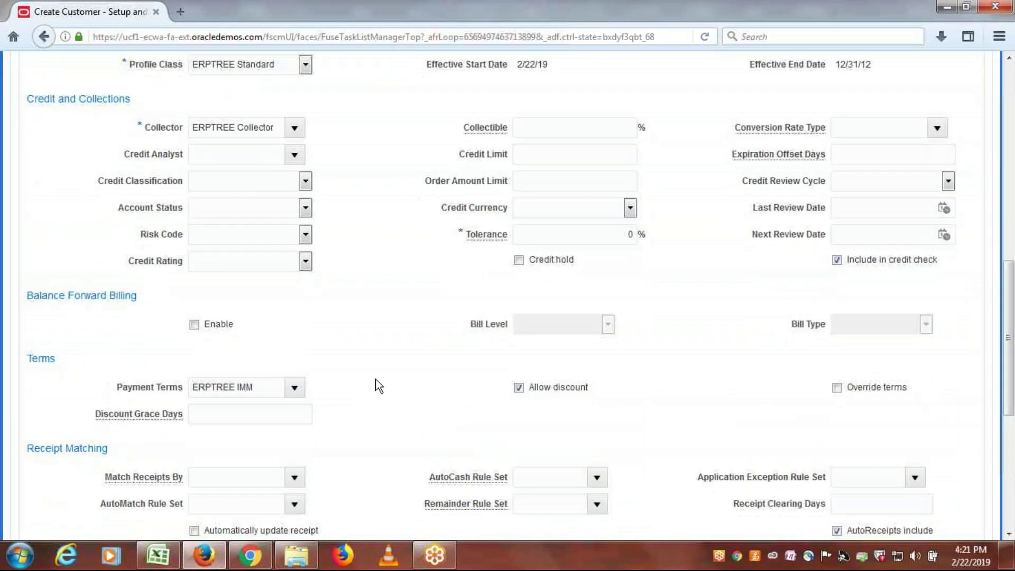
pyautogui.scroll(-2, 377, 385)
pyautogui.scroll(-5, 382, 346)
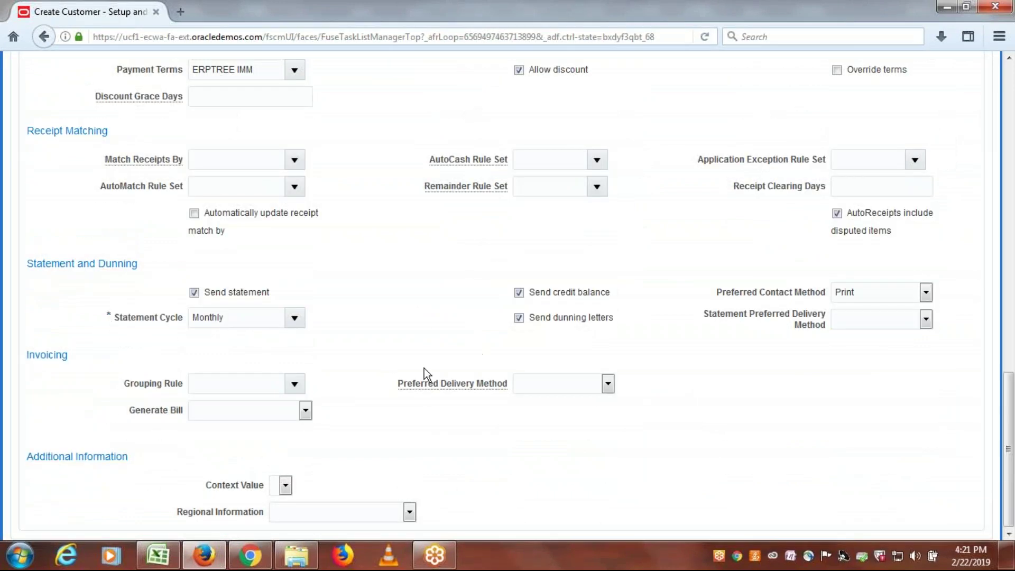
# Step: Save and close the ERPTREE Customer-1 account changes, and open the profile history of its bill-to and ship-to site
pyautogui.scroll(15, 391, 373)
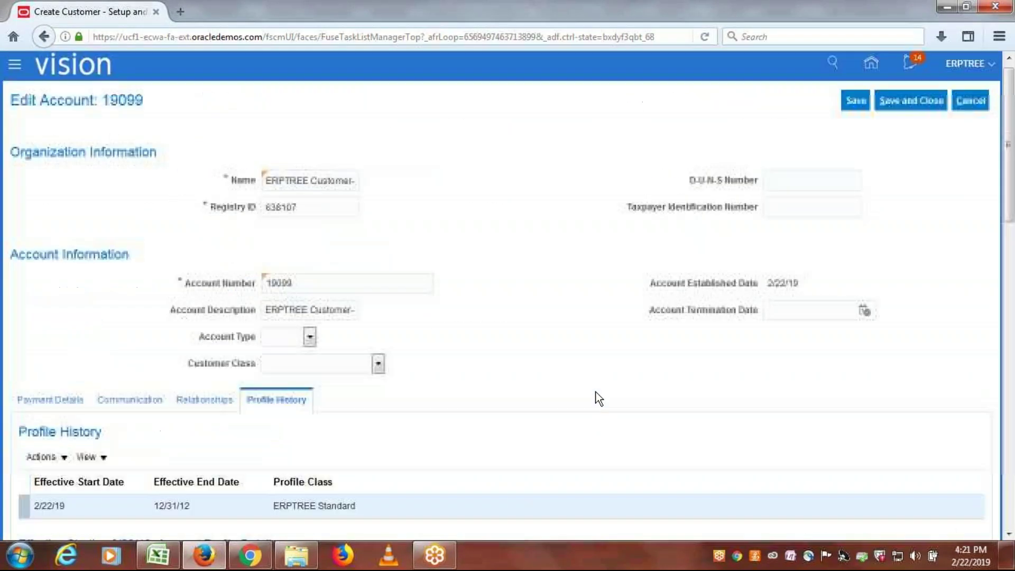
pyautogui.click(899, 108)
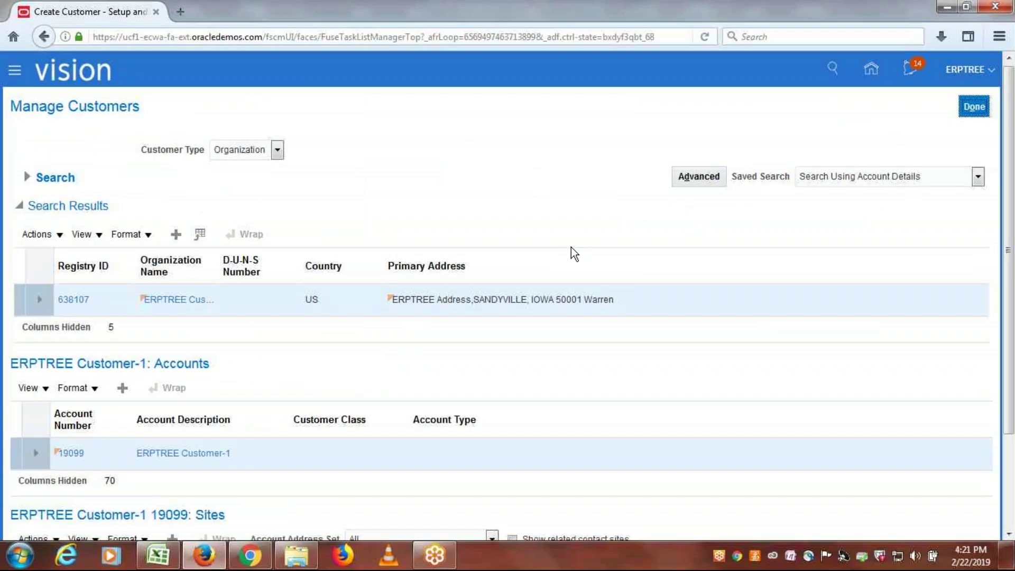
pyautogui.scroll(-3, 483, 343)
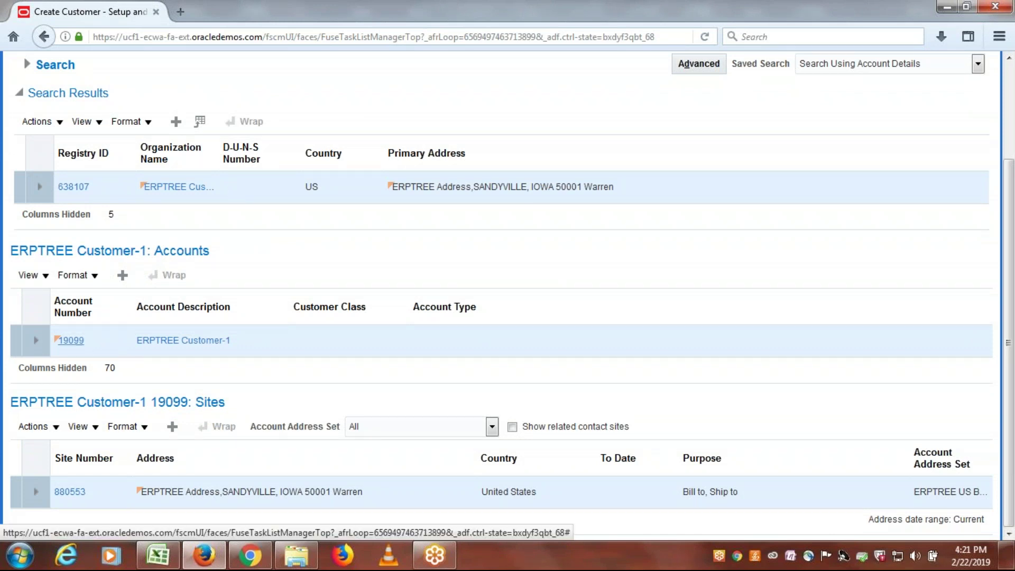
pyautogui.click(70, 493)
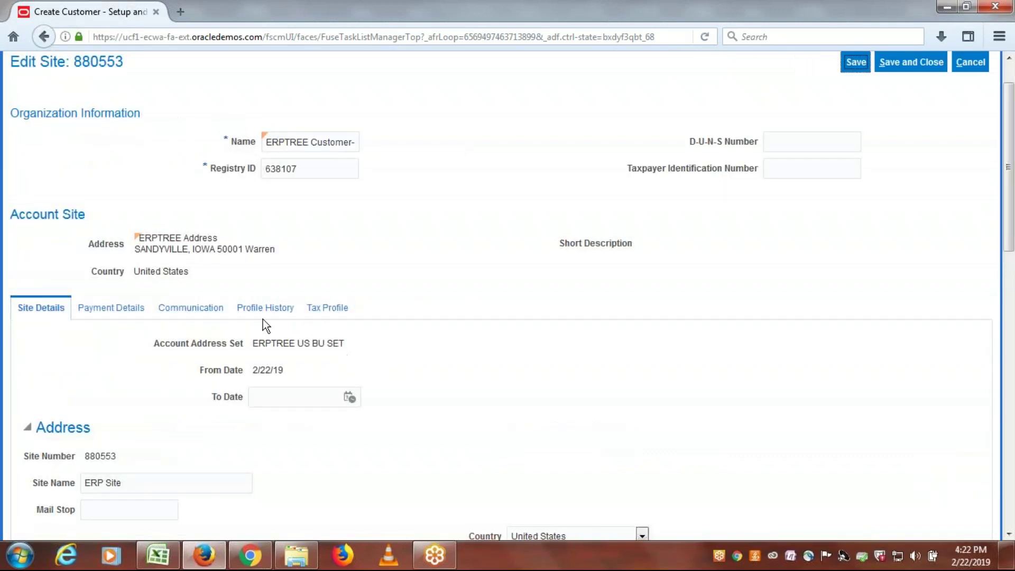
pyautogui.click(264, 309)
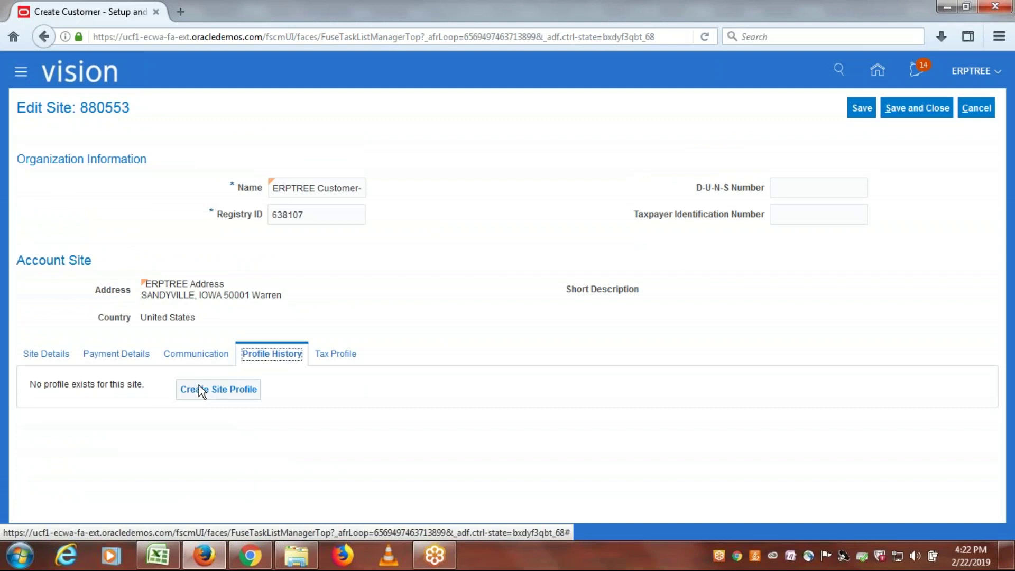
# Step: Create the site profile with the ERPTREE Standard class, save it with the site, and finish managing customers
pyautogui.click(199, 386)
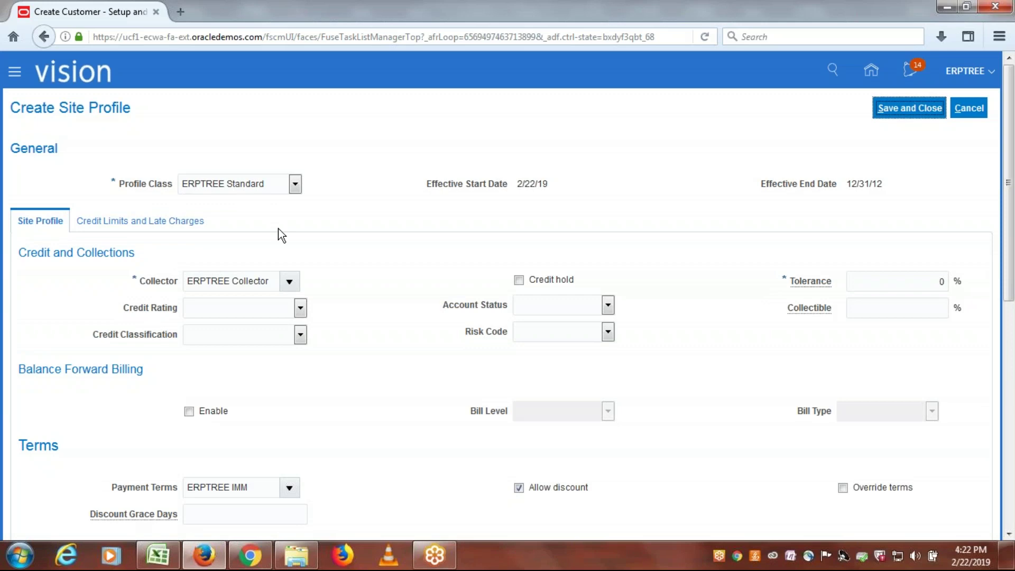
pyautogui.scroll(-6, 136, 128)
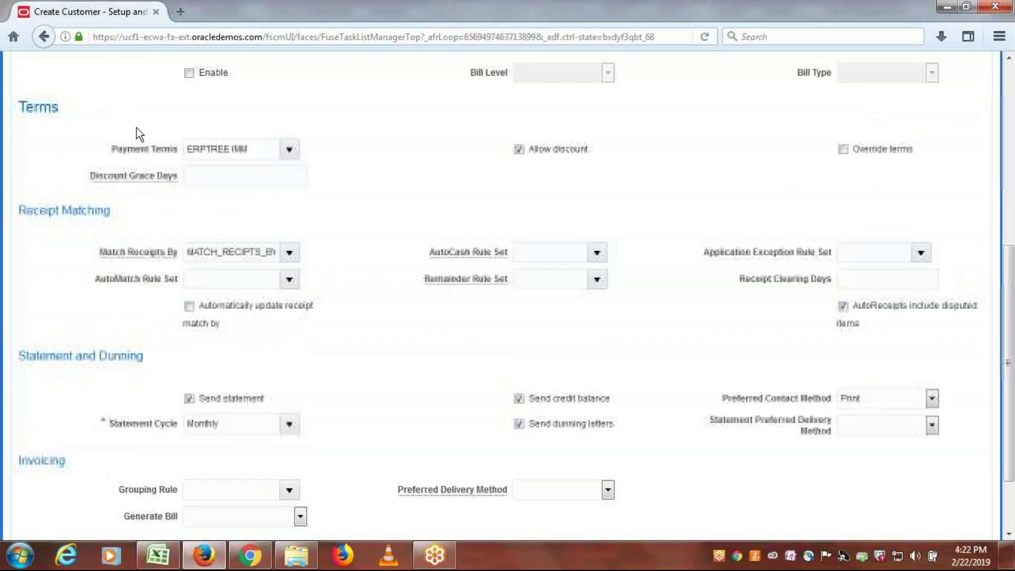
pyautogui.scroll(-2, 385, 338)
pyautogui.scroll(6, 385, 338)
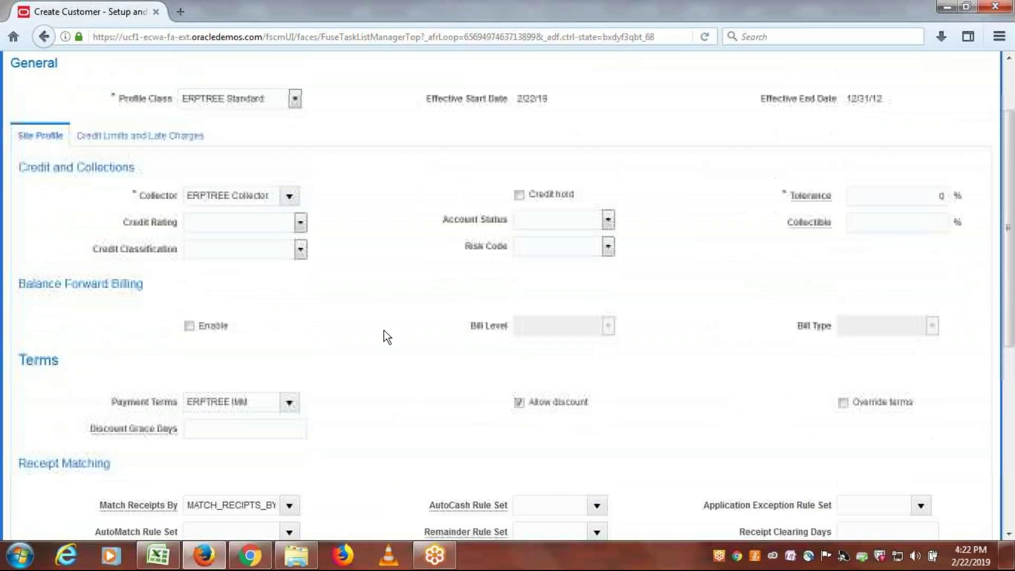
pyautogui.scroll(2, 388, 338)
pyautogui.click(908, 108)
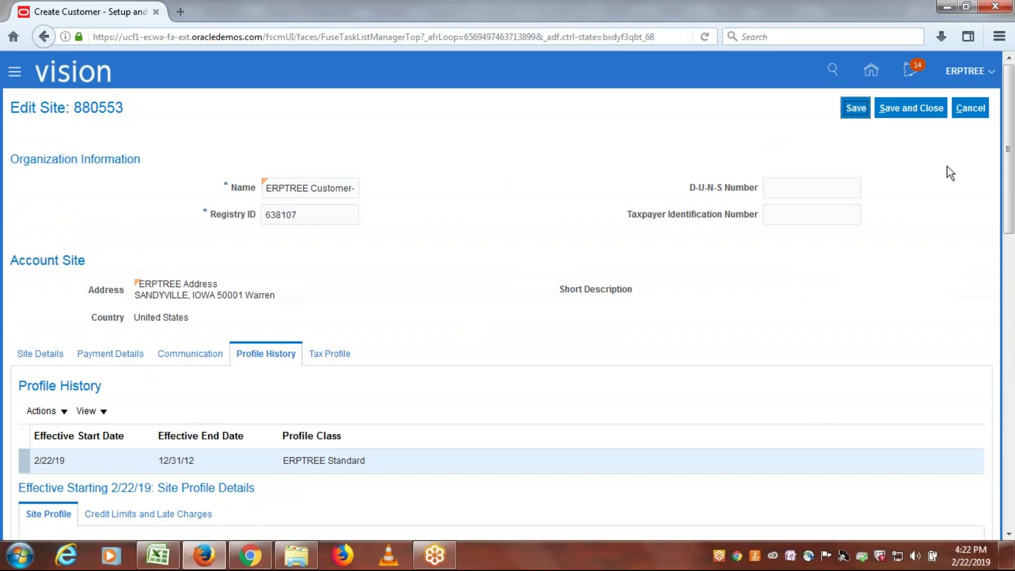
pyautogui.click(909, 108)
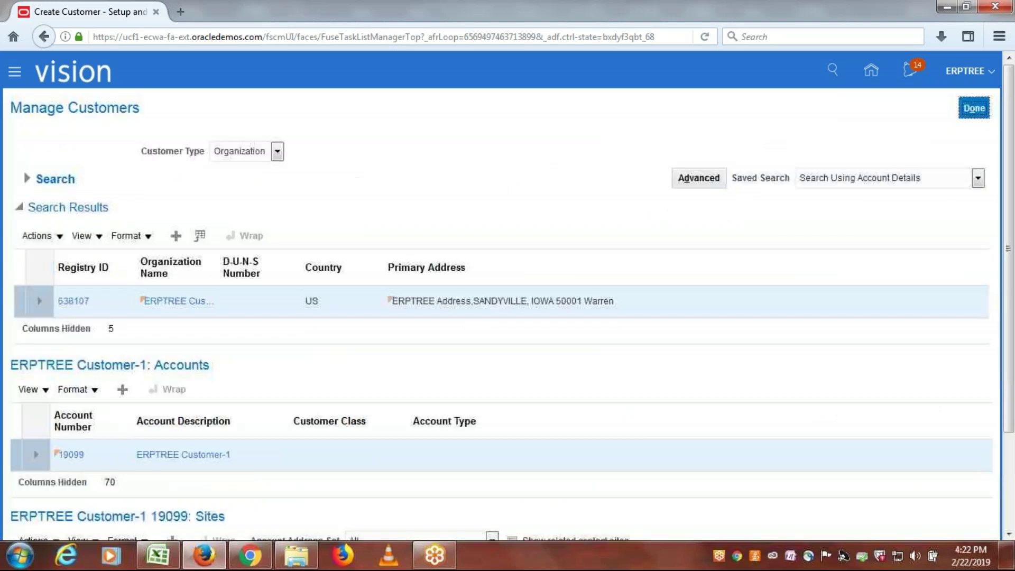
pyautogui.click(983, 110)
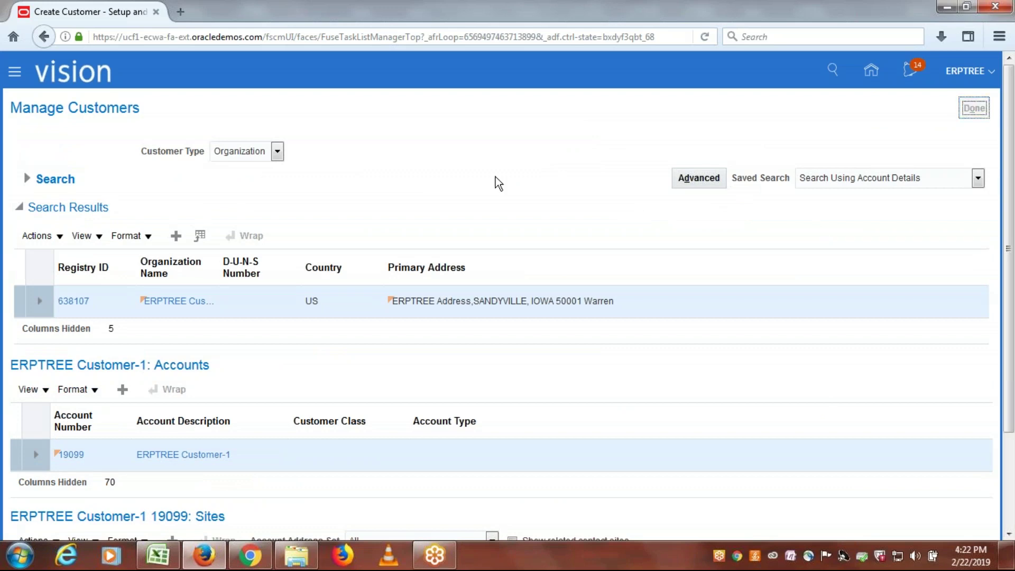
# Step: Switch to Class Discussions Sheet.xlsx in Excel and examine the Order Management setup tasks that follow customer creation
pyautogui.hotkey('alt', 'Tab')
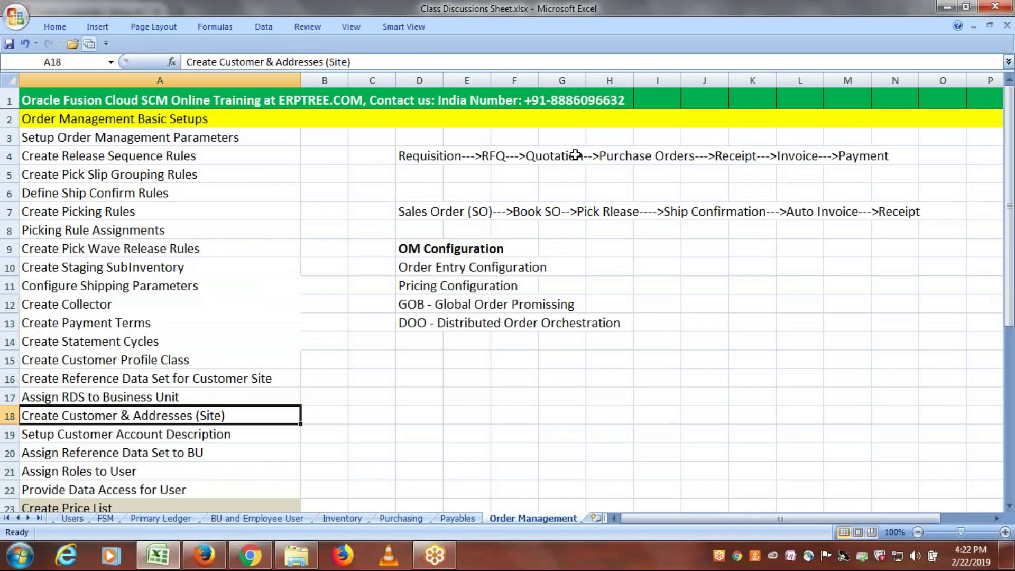
pyautogui.click(228, 435)
pyautogui.scroll(-1, 227, 433)
pyautogui.click(190, 359)
pyautogui.click(208, 377)
pyautogui.click(187, 396)
pyautogui.click(175, 422)
pyautogui.scroll(-3, 235, 356)
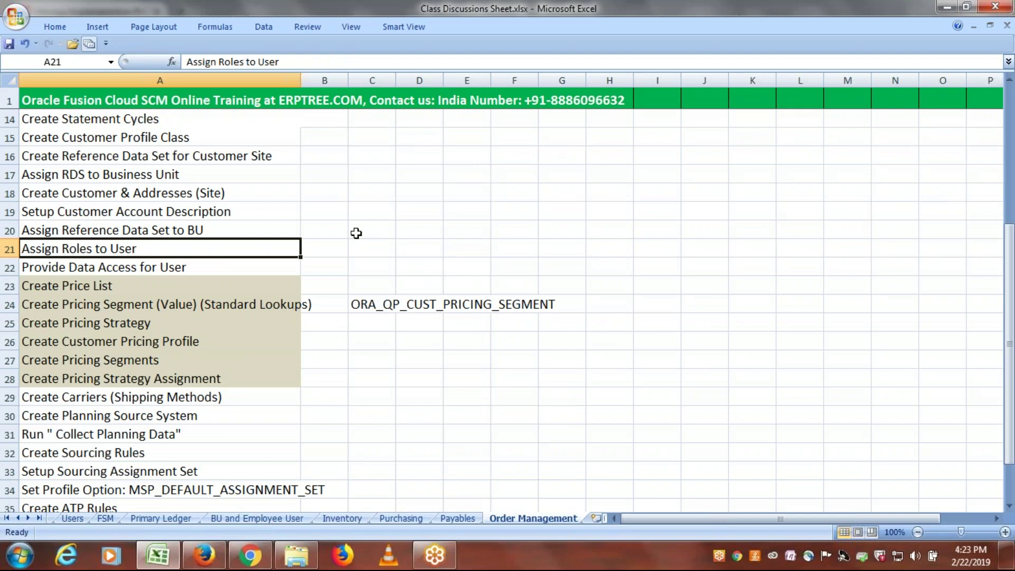
pyautogui.moveTo(83, 284); pyautogui.dragTo(81, 380)
pyautogui.moveTo(79, 279); pyautogui.dragTo(98, 376)
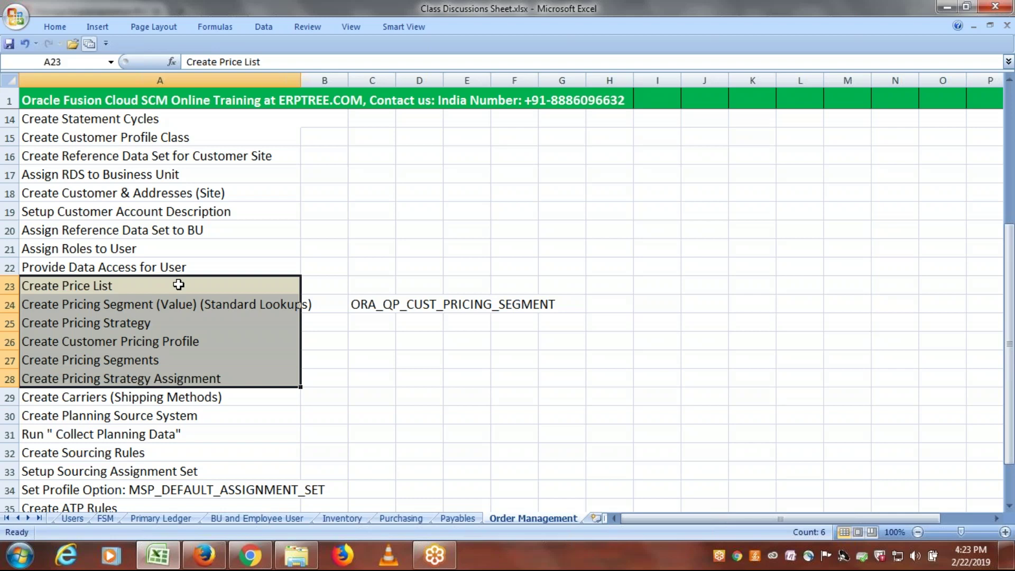
pyautogui.click(256, 230)
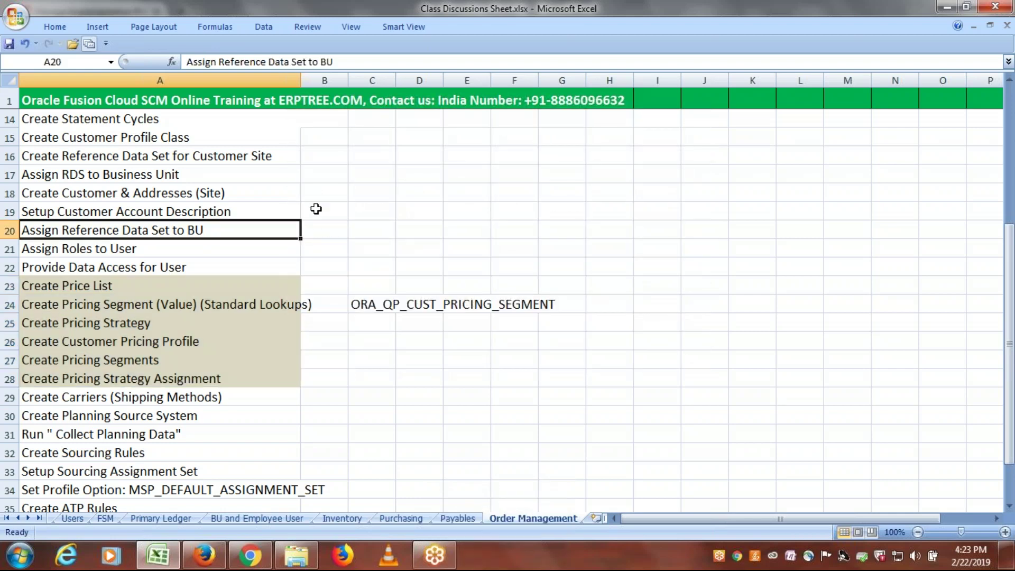
pyautogui.click(316, 208)
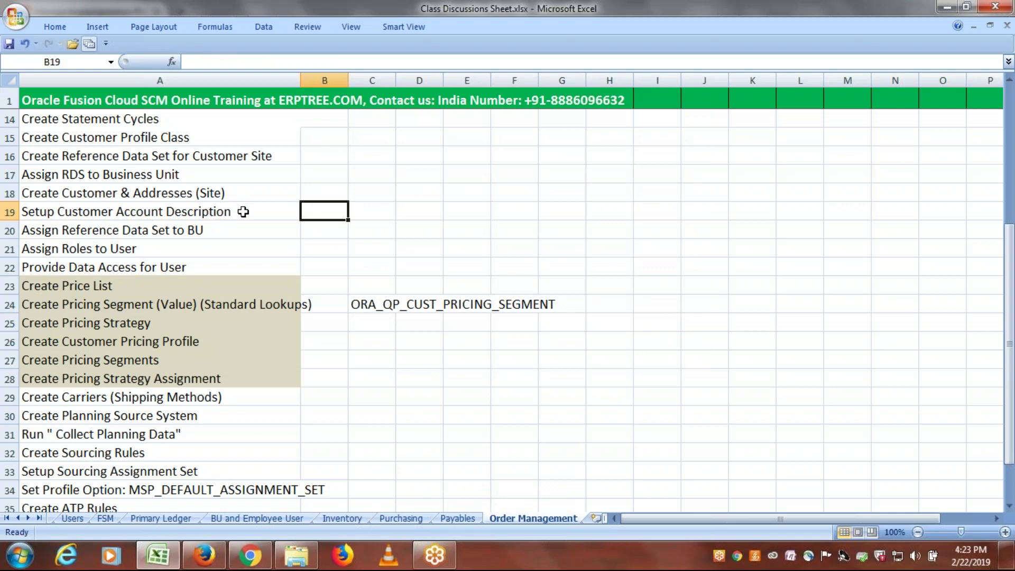
# Step: Delete the Setup Customer Account Description row from the Order Management task list and save the workbook
pyautogui.click(10, 212)
pyautogui.rightClick(9, 211)
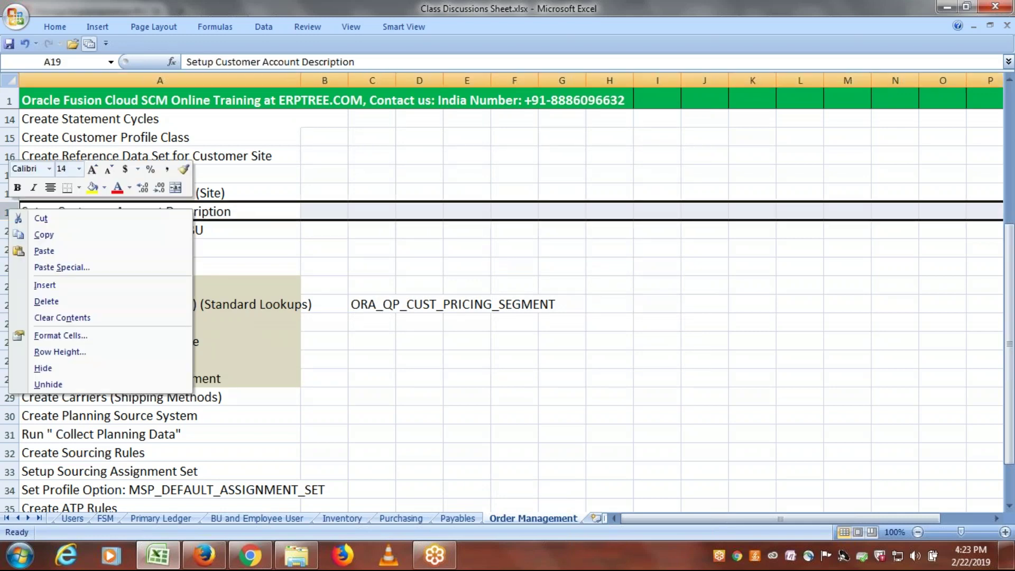
pyautogui.click(61, 301)
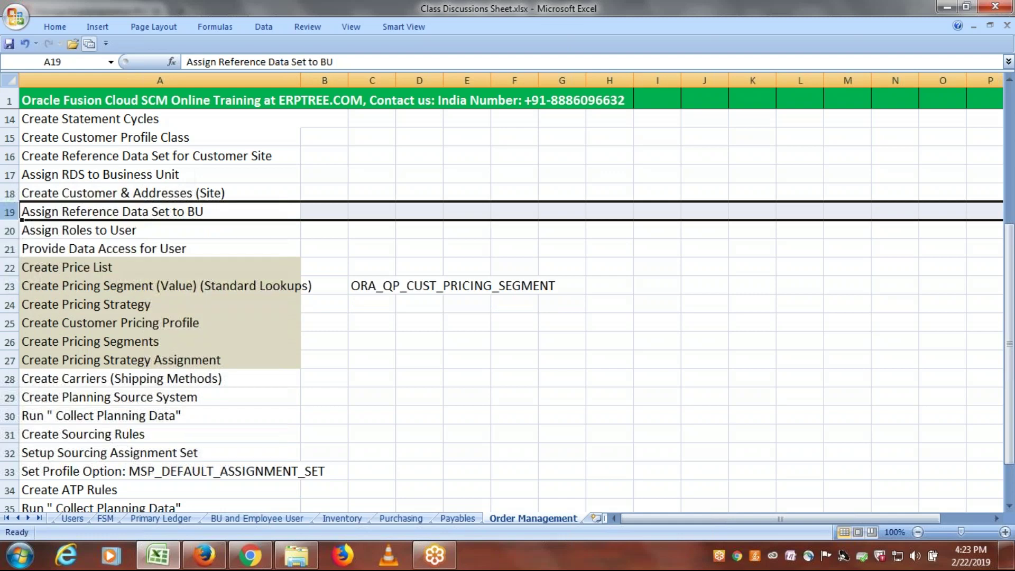
pyautogui.click(145, 193)
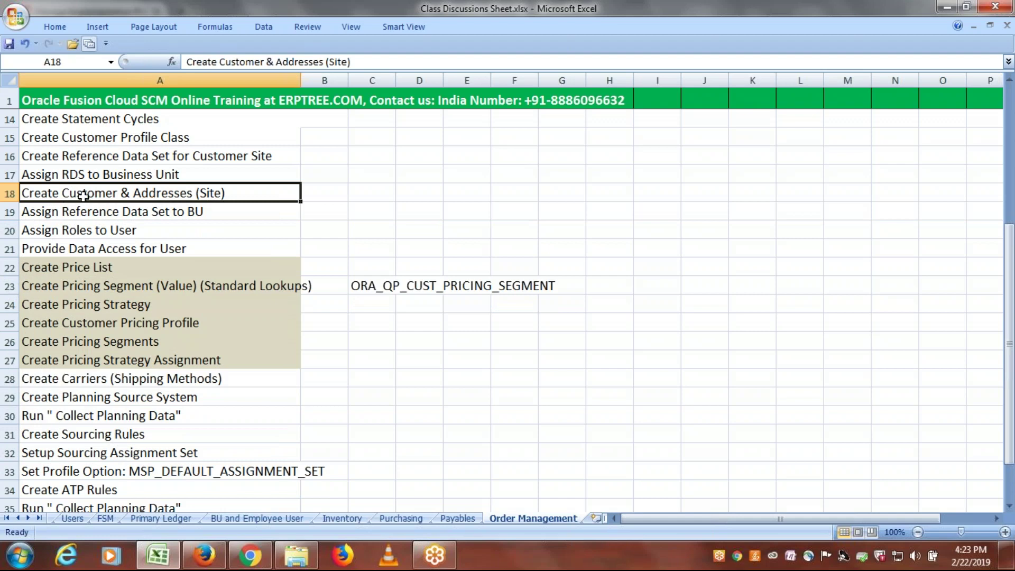
pyautogui.hotkey('ctrl', 's')
# Step: Enter Done beside Create Customer & Addresses (Site) in B18 and fill it upward beside the preceding setup tasks
pyautogui.click(314, 195)
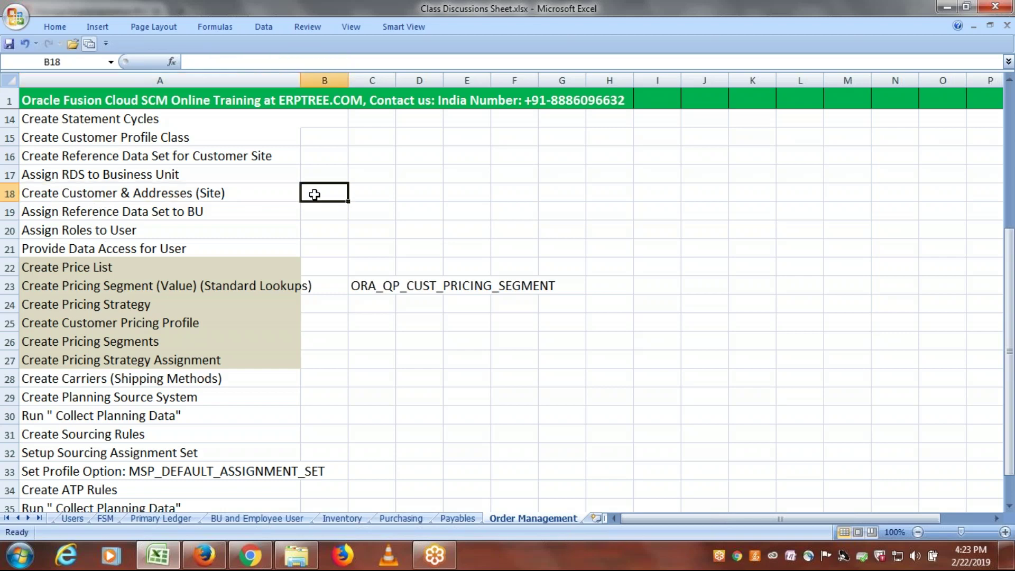
pyautogui.write('Done')
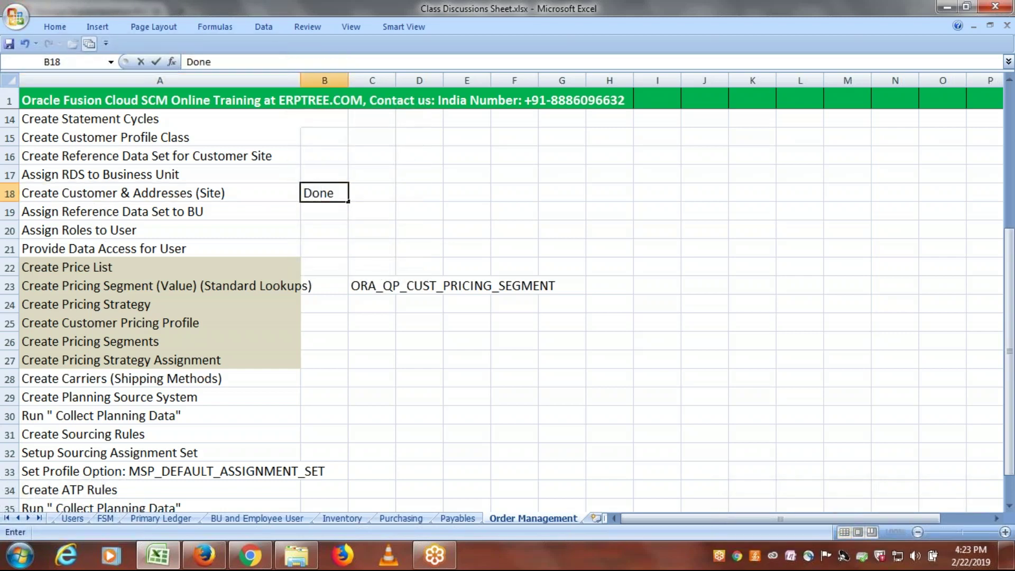
pyautogui.click(367, 186)
pyautogui.click(334, 191)
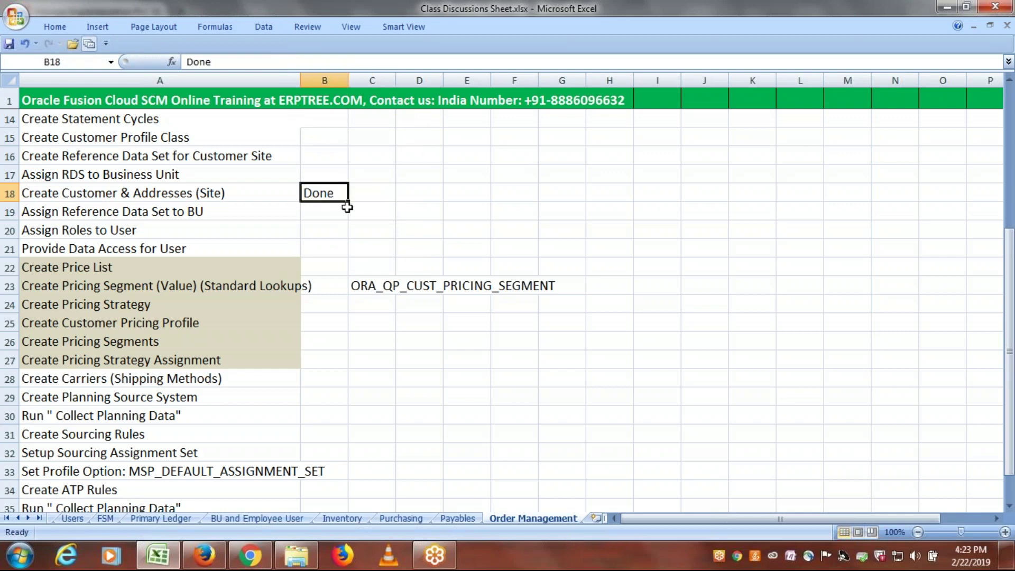
pyautogui.moveTo(350, 202); pyautogui.dragTo(331, 130)
pyautogui.click(403, 353)
# Step: Mark the Assign Reference Data Set to BU task as Done in cell B19
pyautogui.scroll(-5, 385, 353)
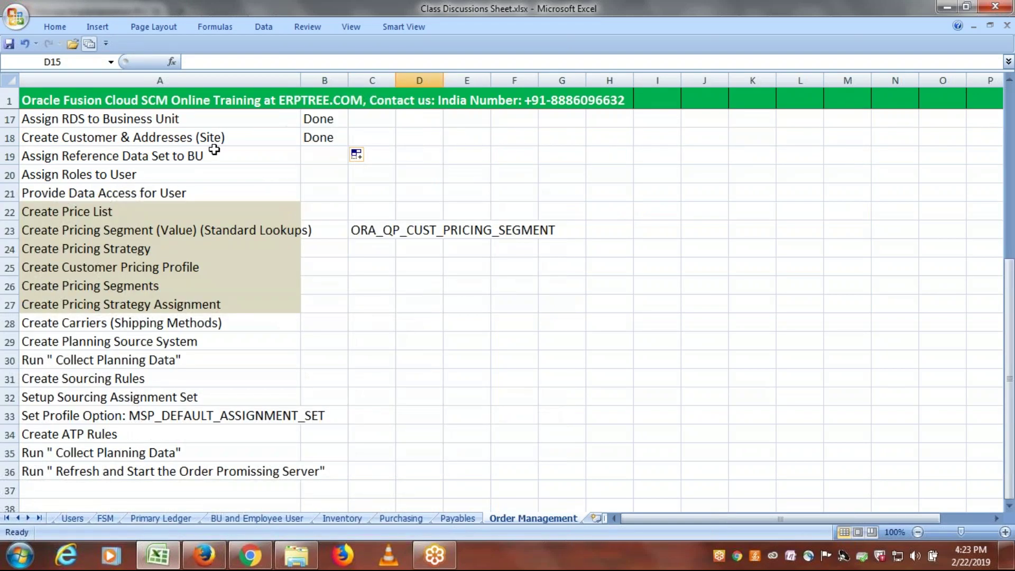
pyautogui.click(177, 161)
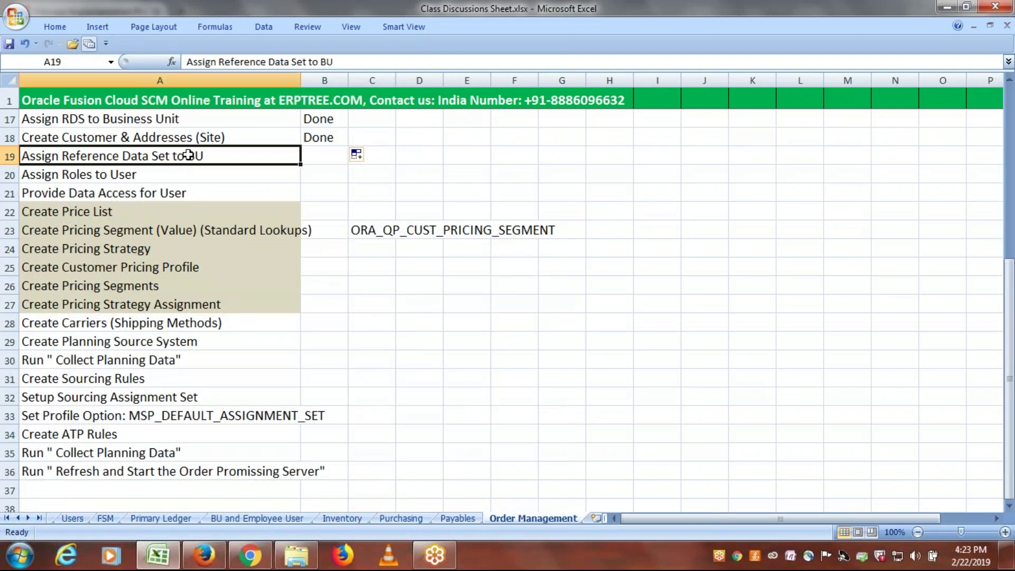
pyautogui.click(320, 156)
pyautogui.write('done')
pyautogui.press('Tab')
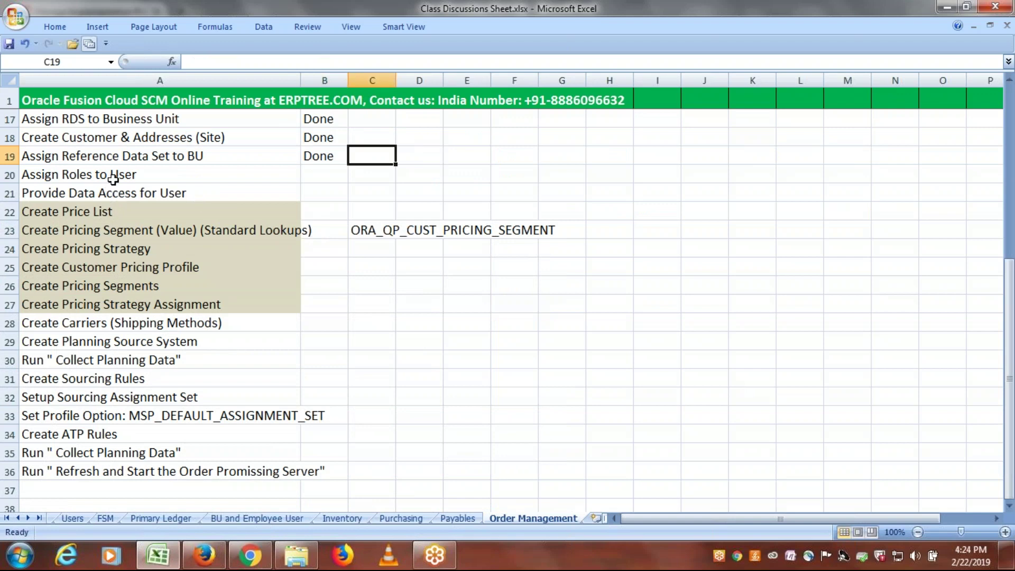
# Step: Delete the Assign Reference Data Set to BU row, save the workbook, and select the Assign Roles to User task
pyautogui.scroll(1, 111, 178)
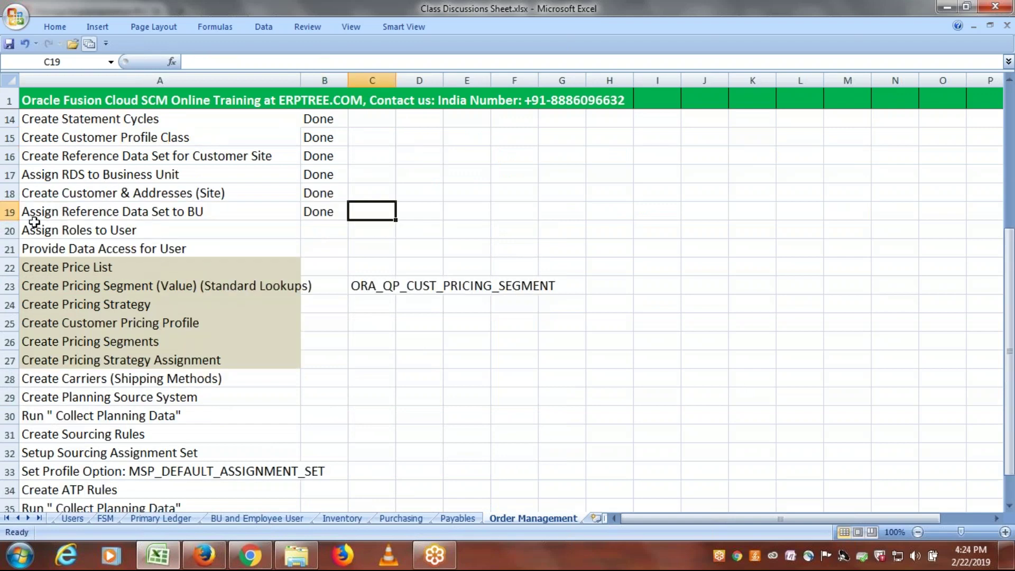
pyautogui.click(10, 212)
pyautogui.rightClick(10, 212)
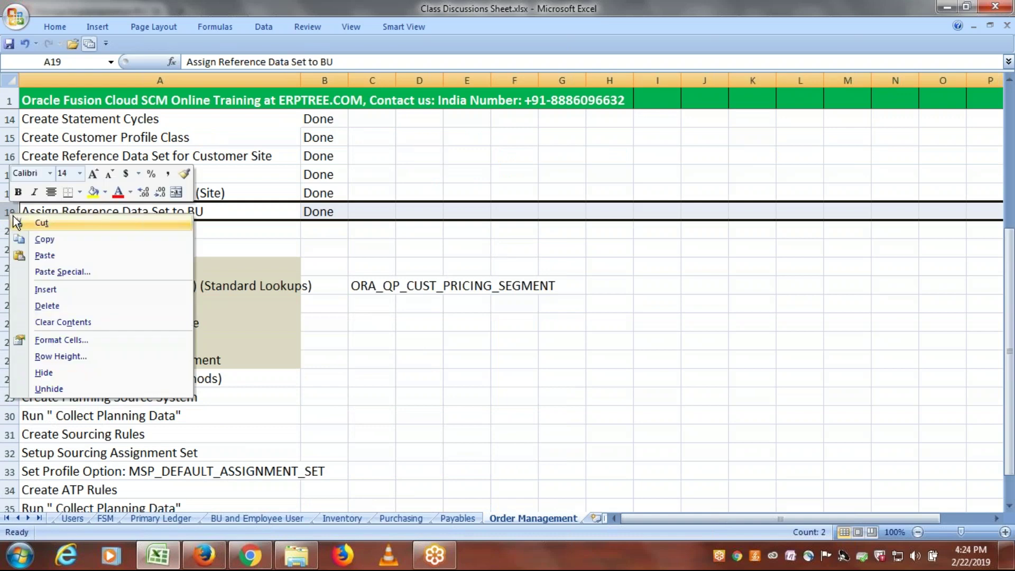
pyautogui.click(80, 306)
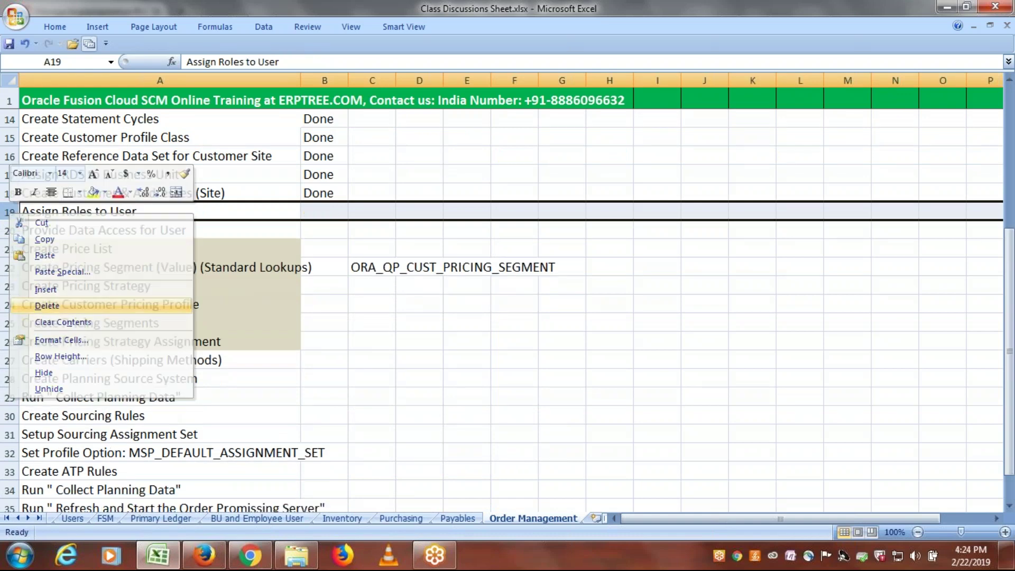
pyautogui.click(142, 212)
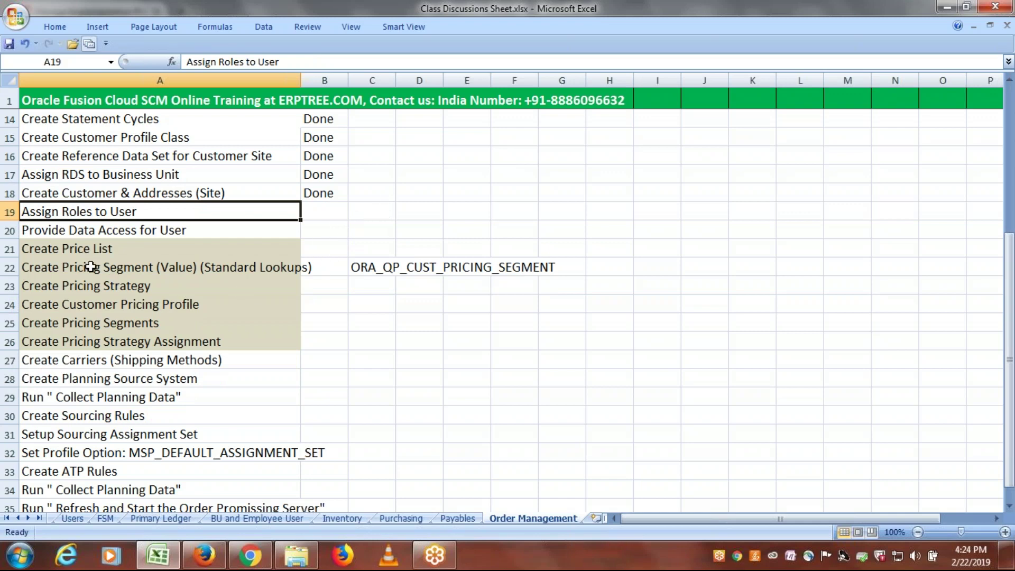
pyautogui.moveTo(82, 247); pyautogui.dragTo(83, 340)
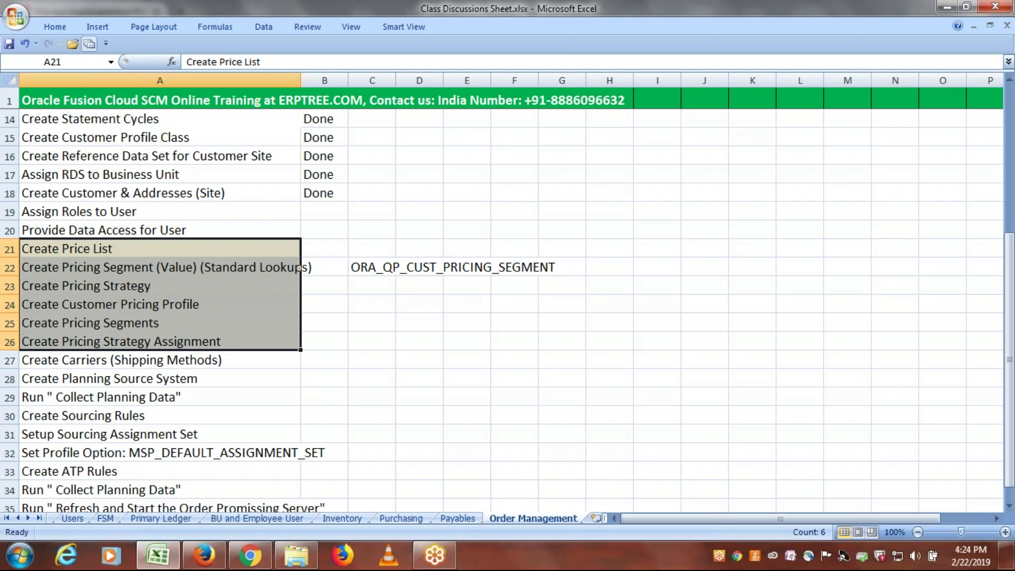
pyautogui.hotkey('ctrl', 's')
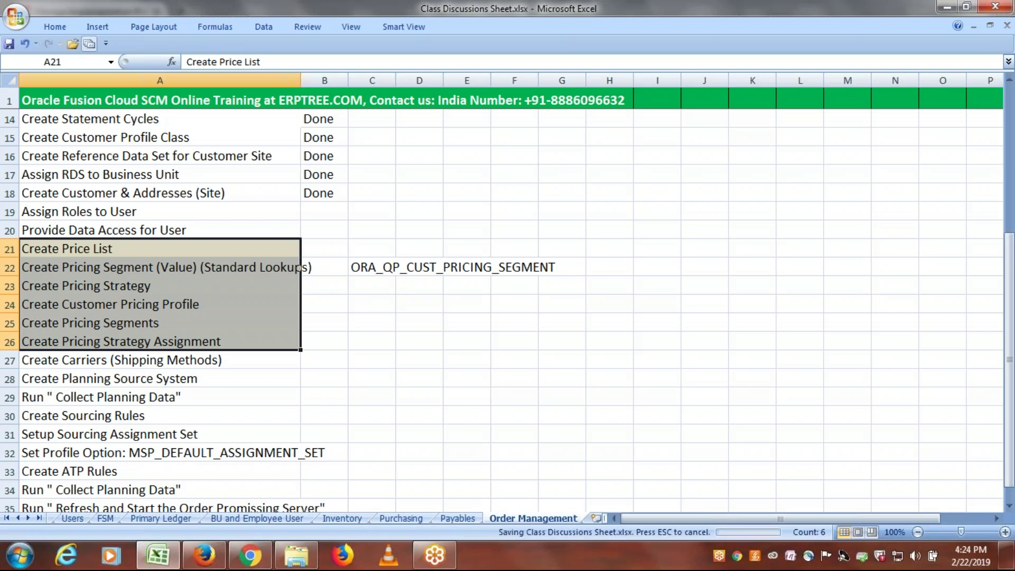
pyautogui.click(154, 211)
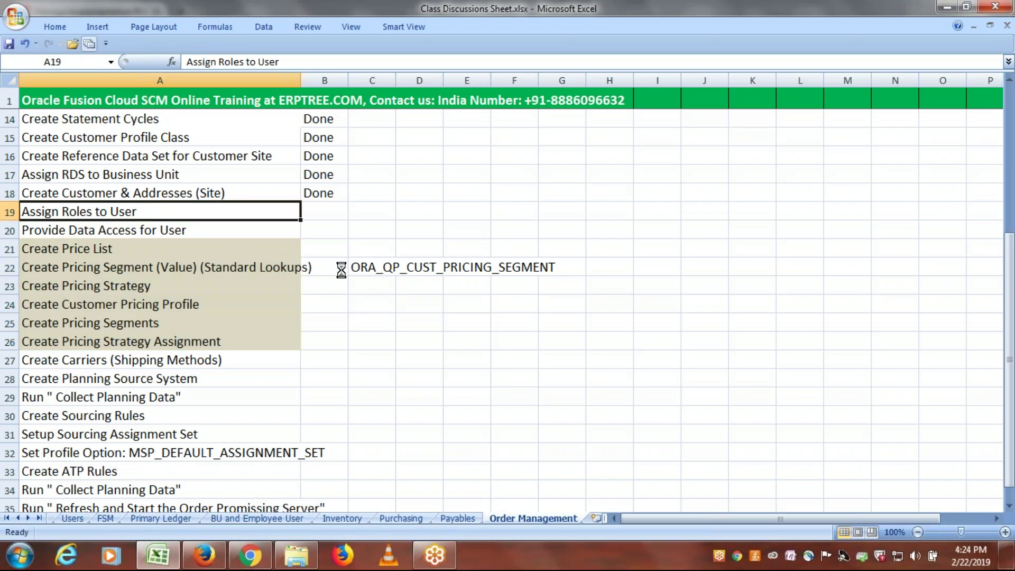
# Step: Switch to Firefox and open the user accounts page of the Security Console, dismissing the synchronization warning
pyautogui.click(207, 557)
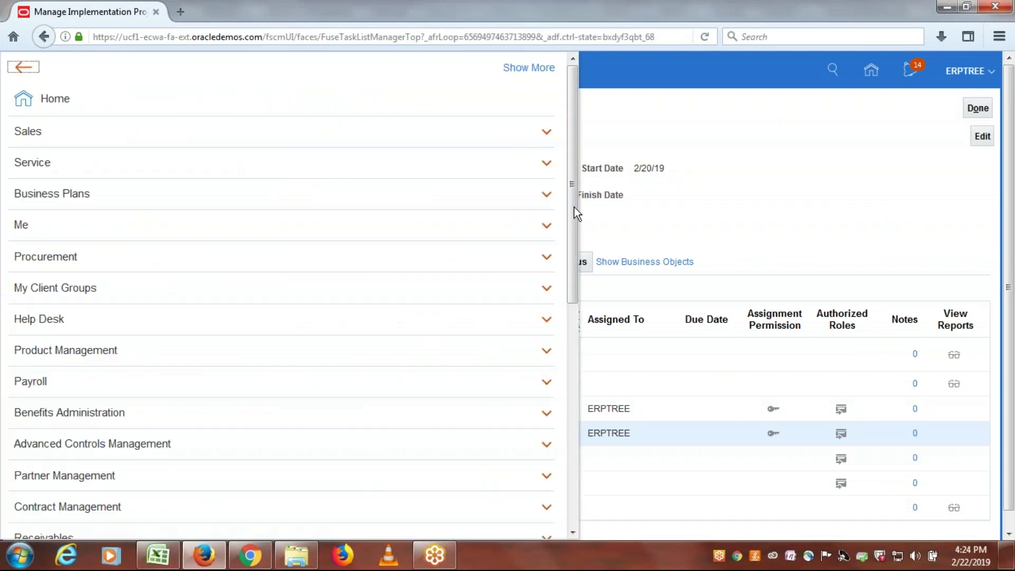
pyautogui.moveTo(574, 193); pyautogui.dragTo(572, 416)
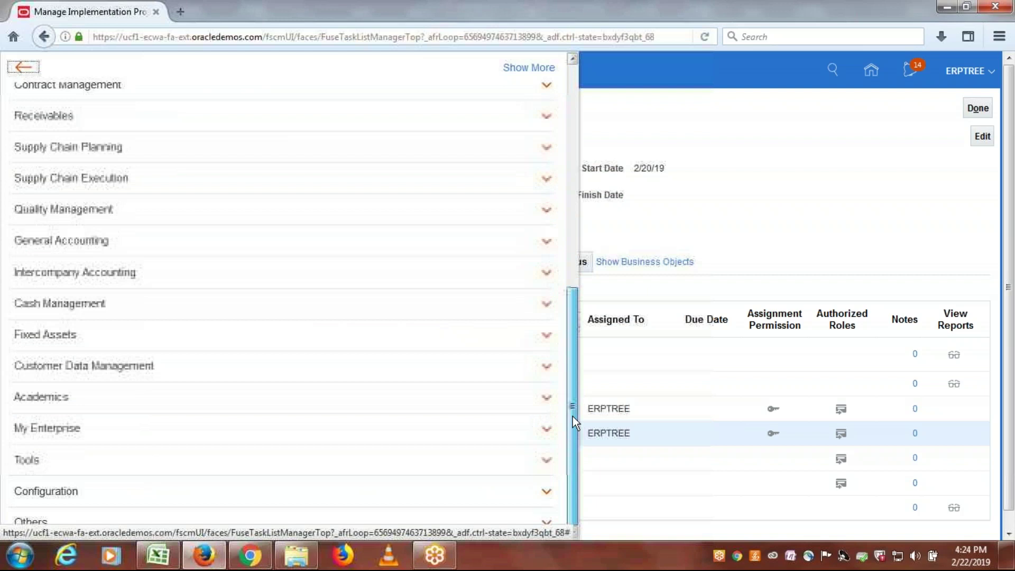
pyautogui.click(46, 460)
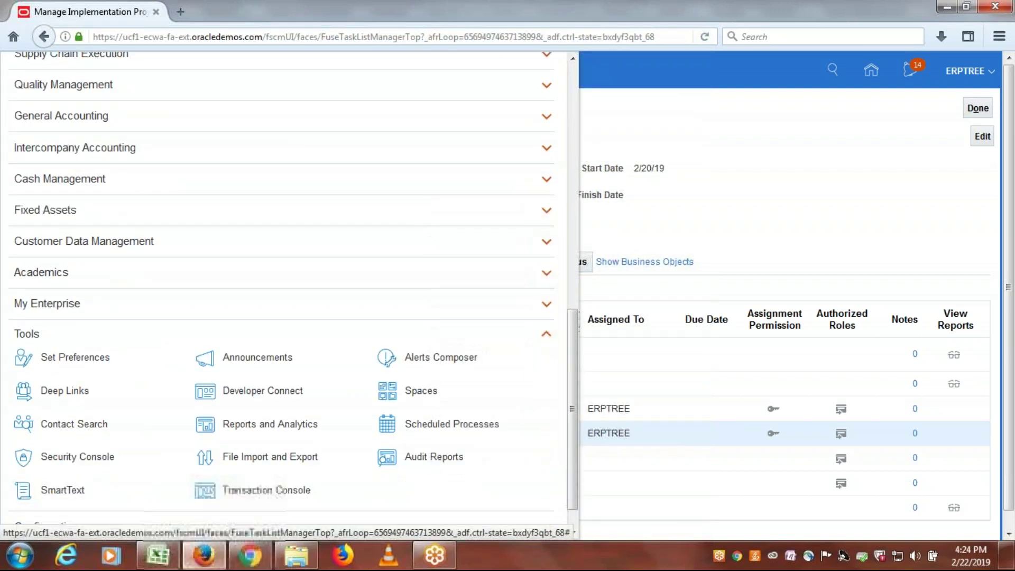
pyautogui.click(34, 458)
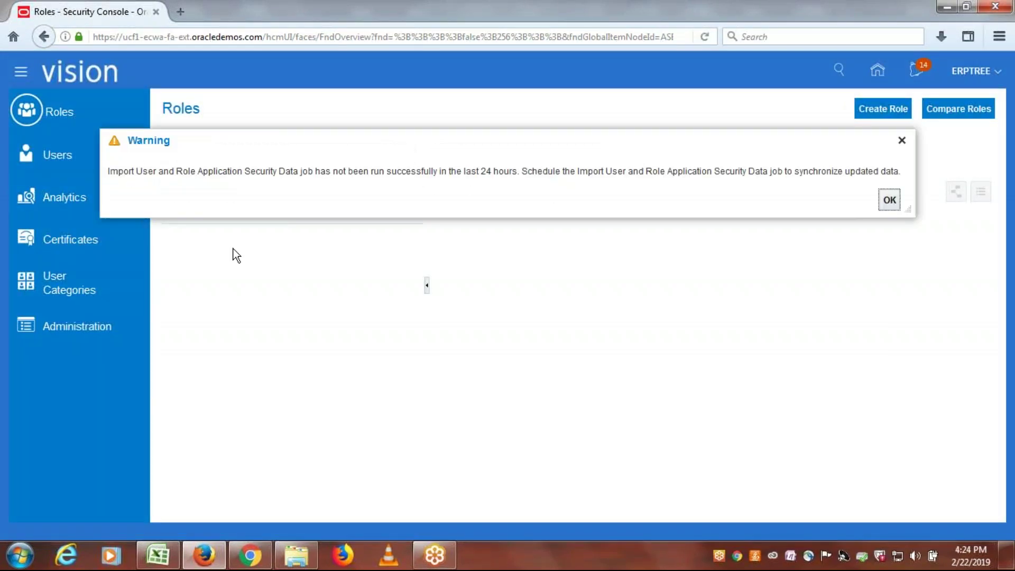
pyautogui.click(51, 156)
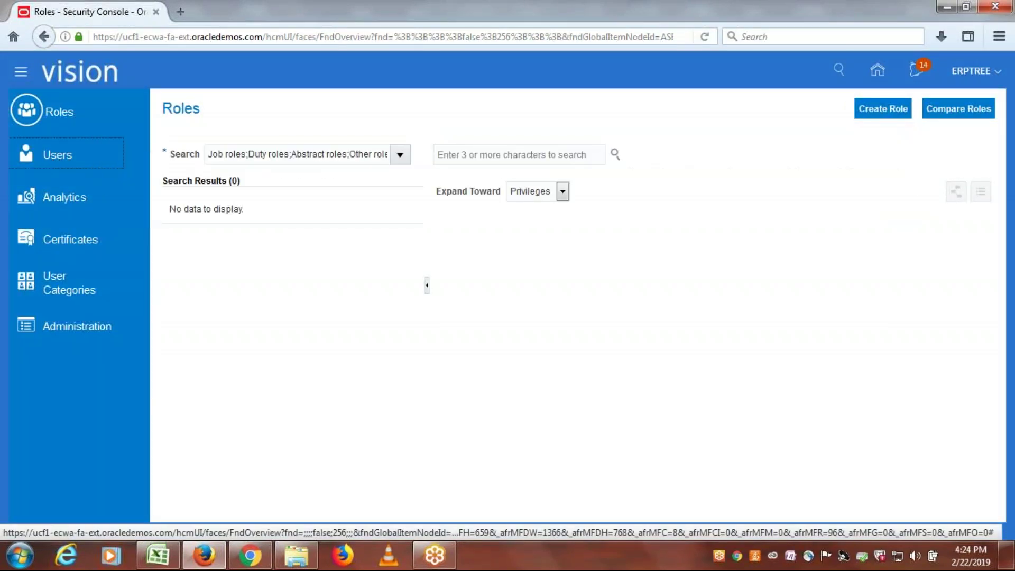
# Step: Search the user accounts for ERPTREE and open that account's details
pyautogui.click(442, 150)
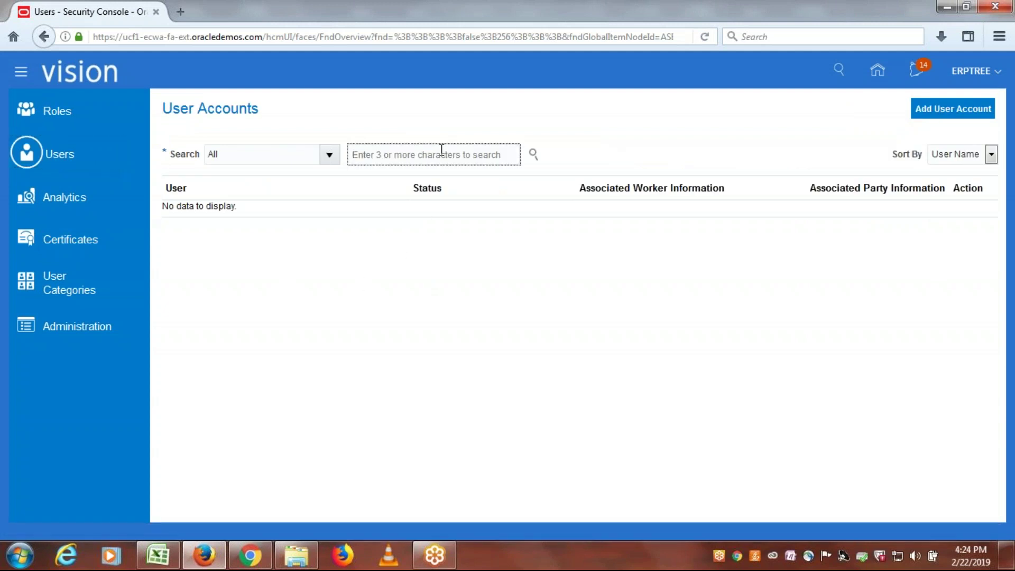
pyautogui.write('ERPTREEE')
pyautogui.press('BackSpace')
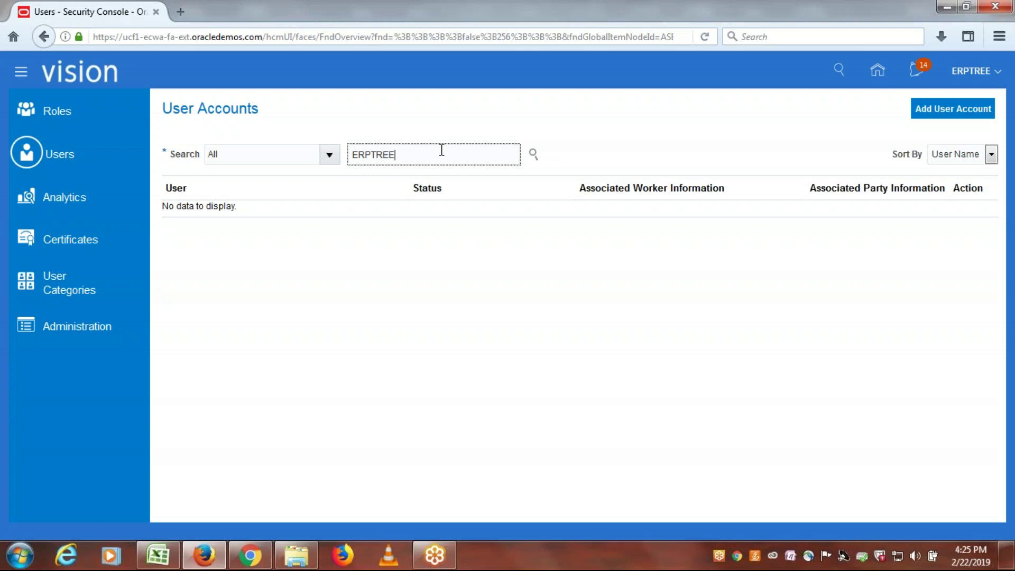
pyautogui.click(533, 154)
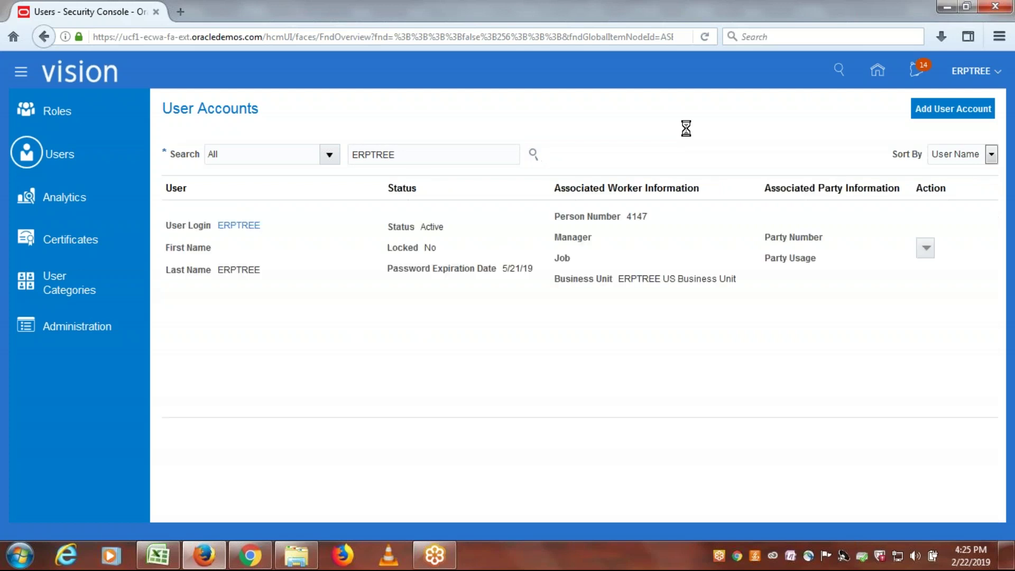
pyautogui.click(238, 225)
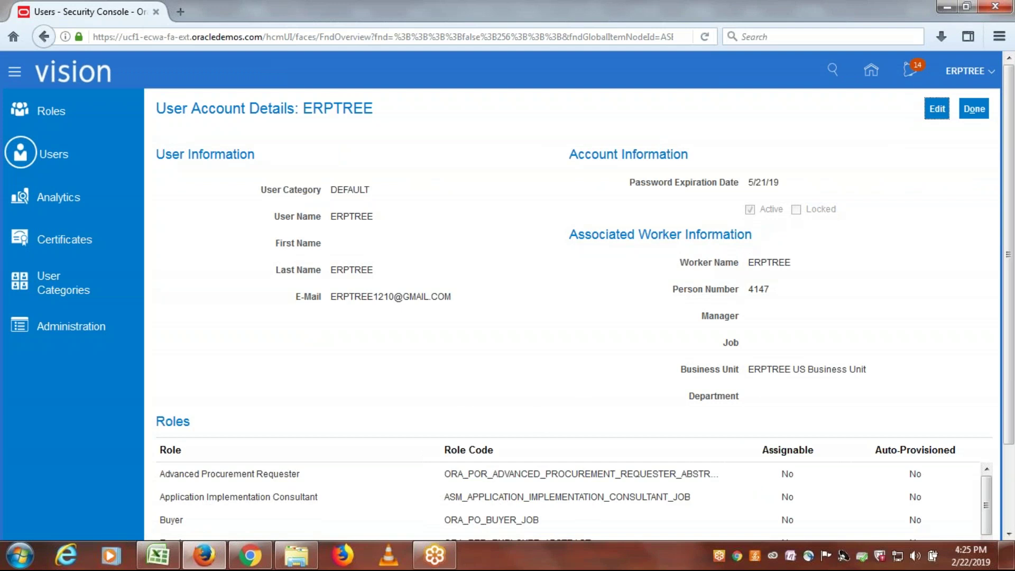
# Step: Edit the ERPTREE user account and add the Pricing Administrator role with code QP_PRICING_ADMINISTRATOR_JOB
pyautogui.click(940, 114)
pyautogui.click(837, 464)
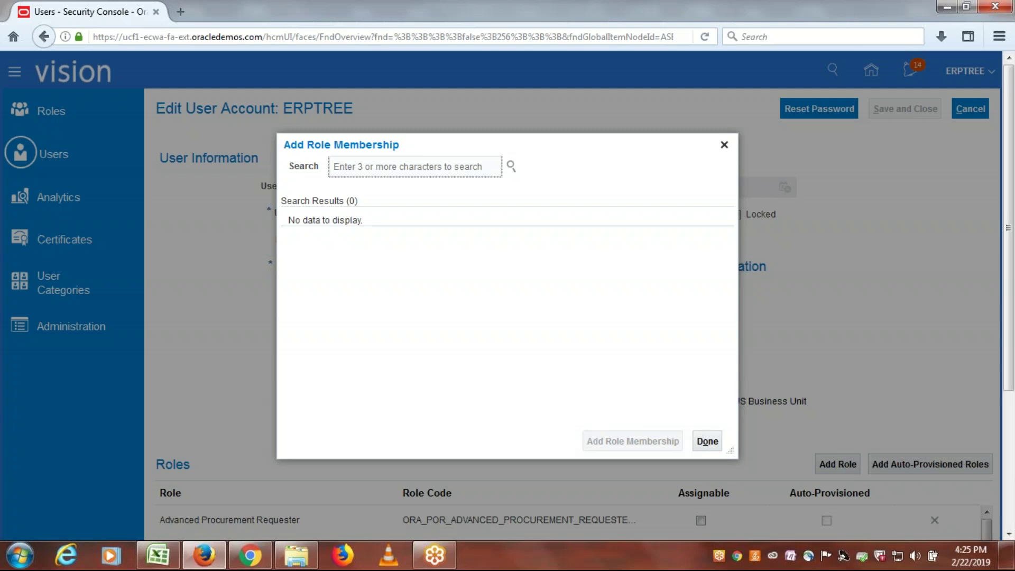
pyautogui.write('Pr')
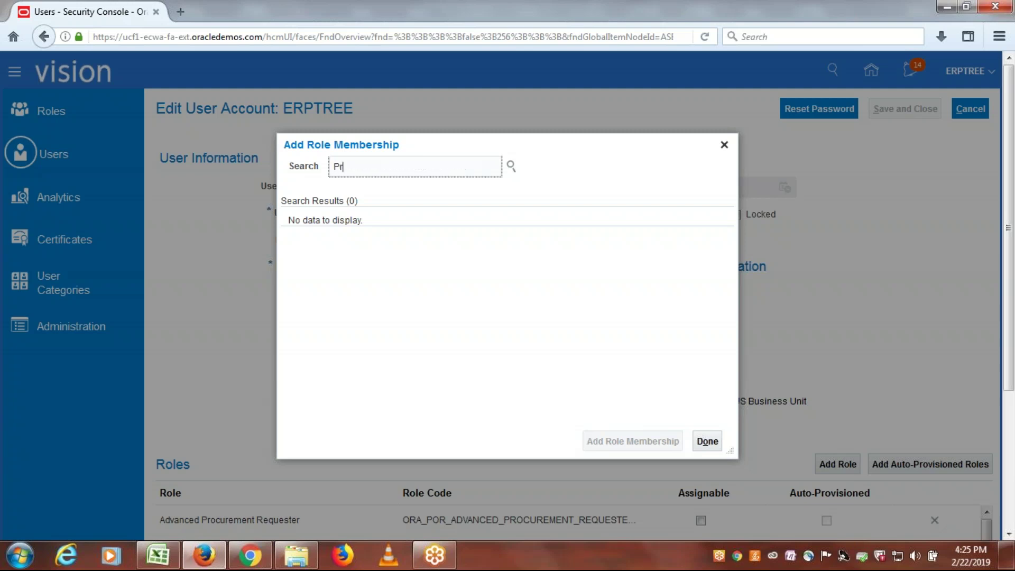
pyautogui.write('icing Ad')
pyautogui.click(410, 192)
pyautogui.click(413, 217)
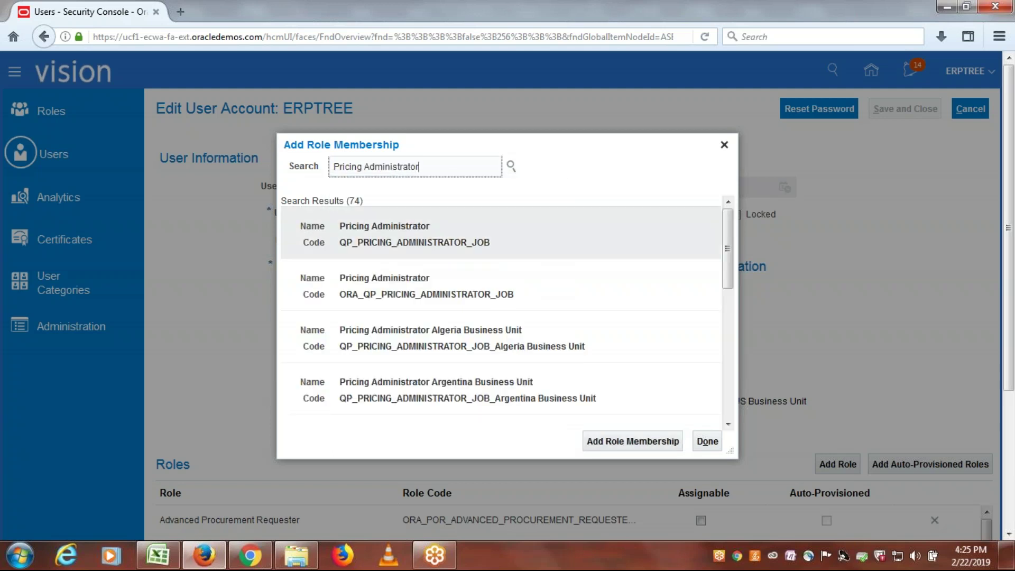
pyautogui.click(642, 442)
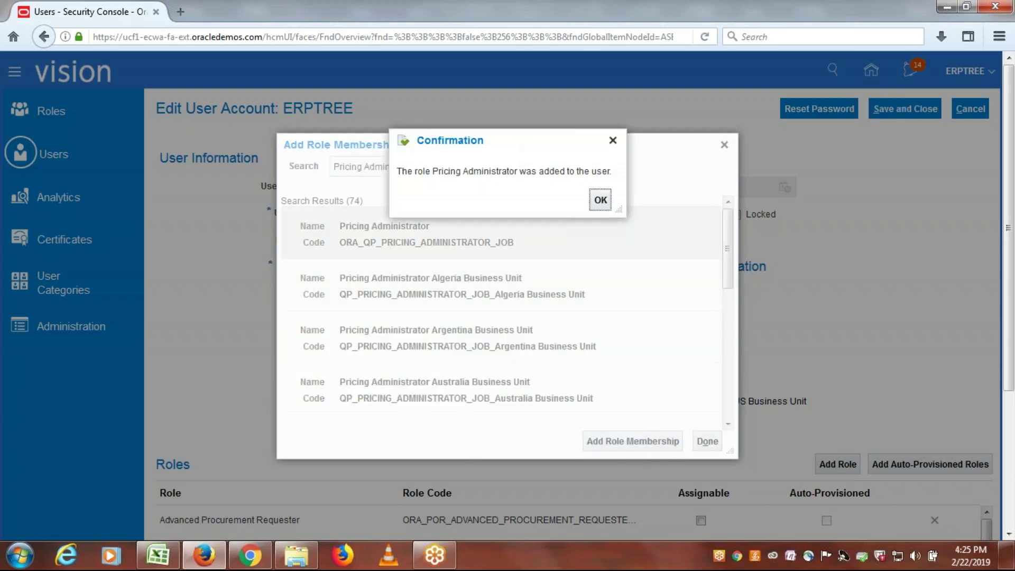
pyautogui.click(600, 200)
# Step: Find the Pricing Manager role and add its ORA_QP_PRICING_MANAGER_JOB version to the ERPTREE user
pyautogui.tripleClick(442, 166)
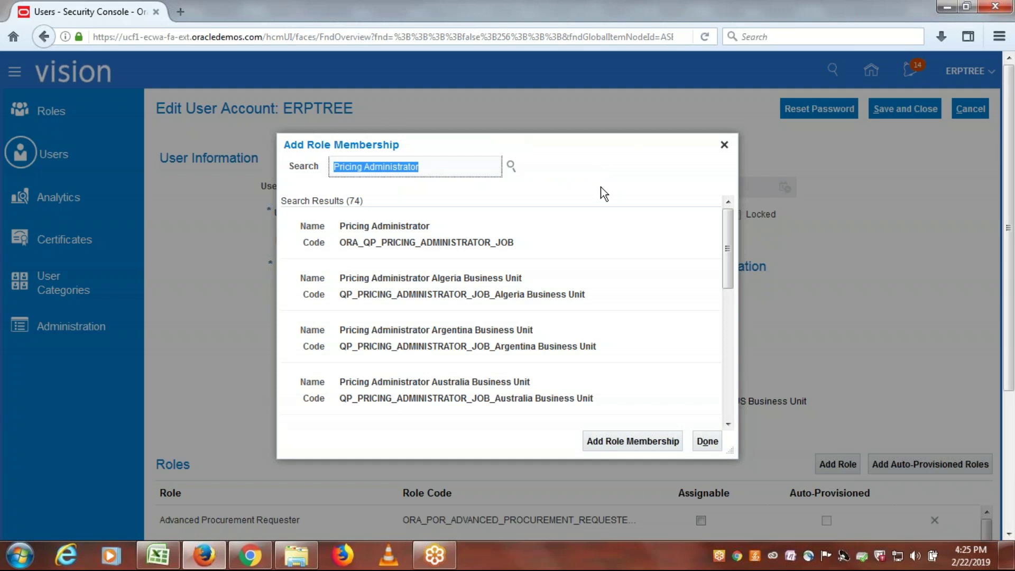
pyautogui.write('Pr')
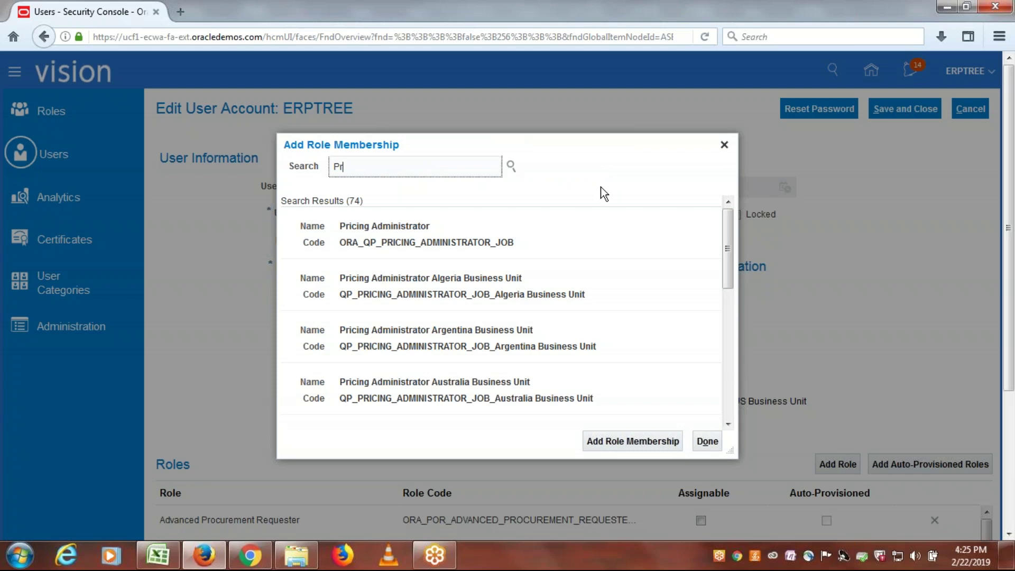
pyautogui.write('icing M')
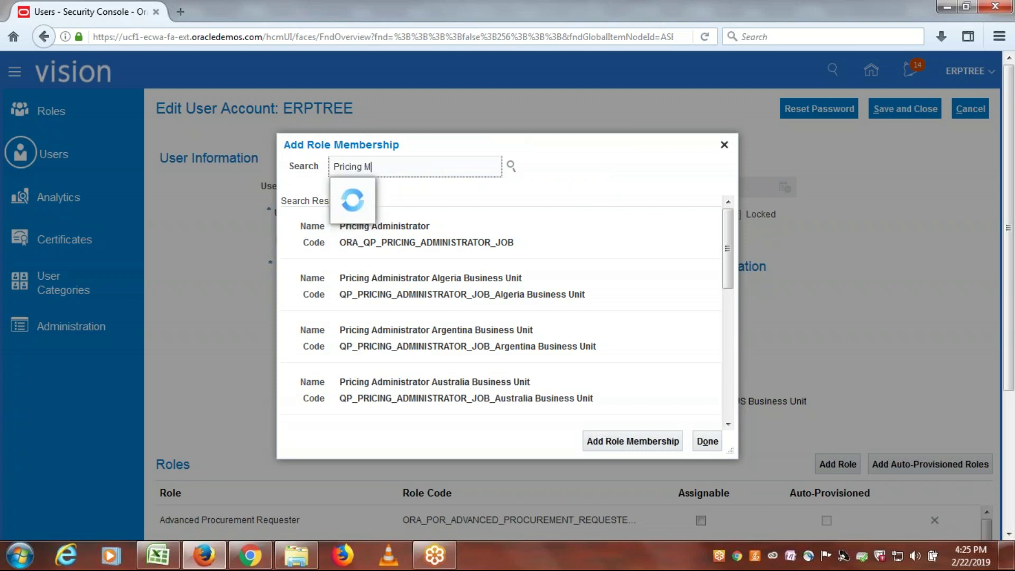
pyautogui.write('anager')
pyautogui.click(455, 199)
pyautogui.click(452, 231)
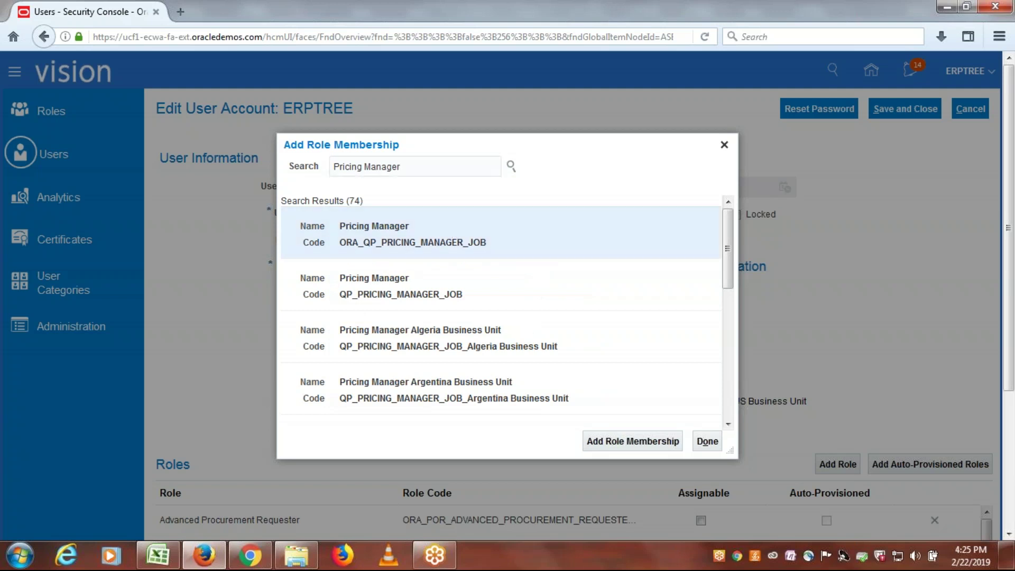
pyautogui.click(646, 446)
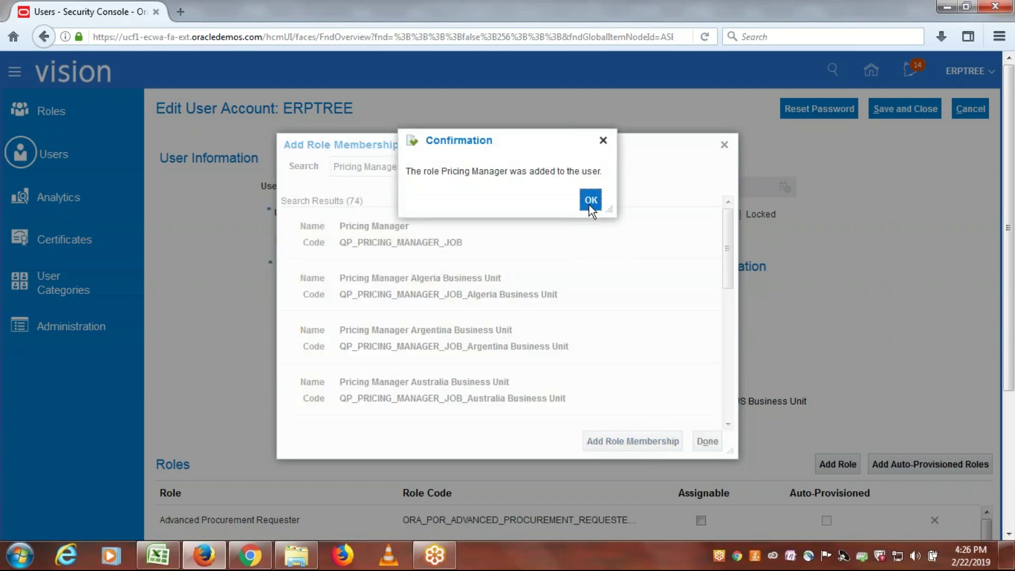
pyautogui.click(589, 203)
# Step: Add the Pricing Analyst role with code ORA_QP_PRICING_ANALYST_JOB to the ERPTREE user and close the role search
pyautogui.hotkey('ctrl', 'a')
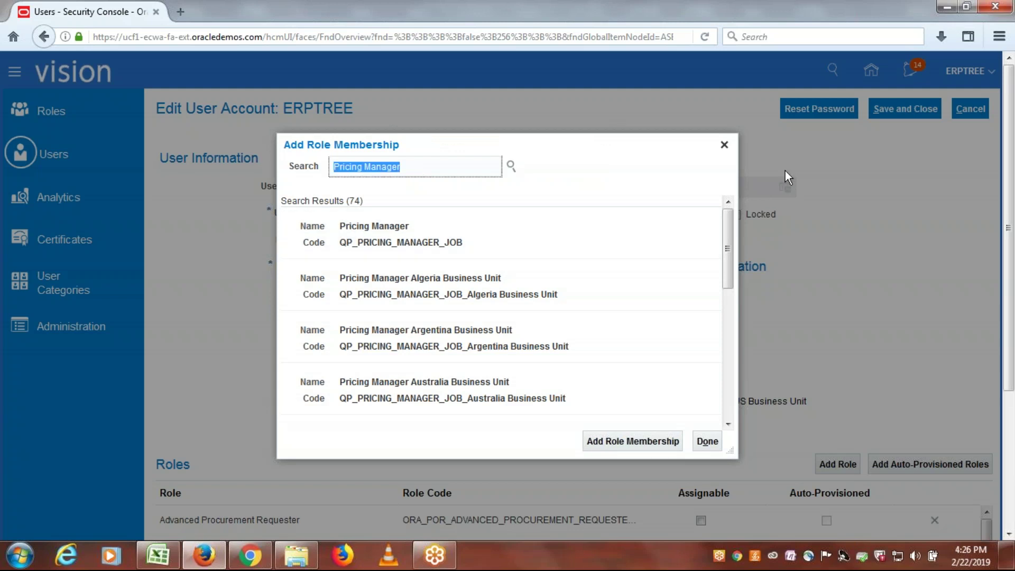
pyautogui.write('Pri')
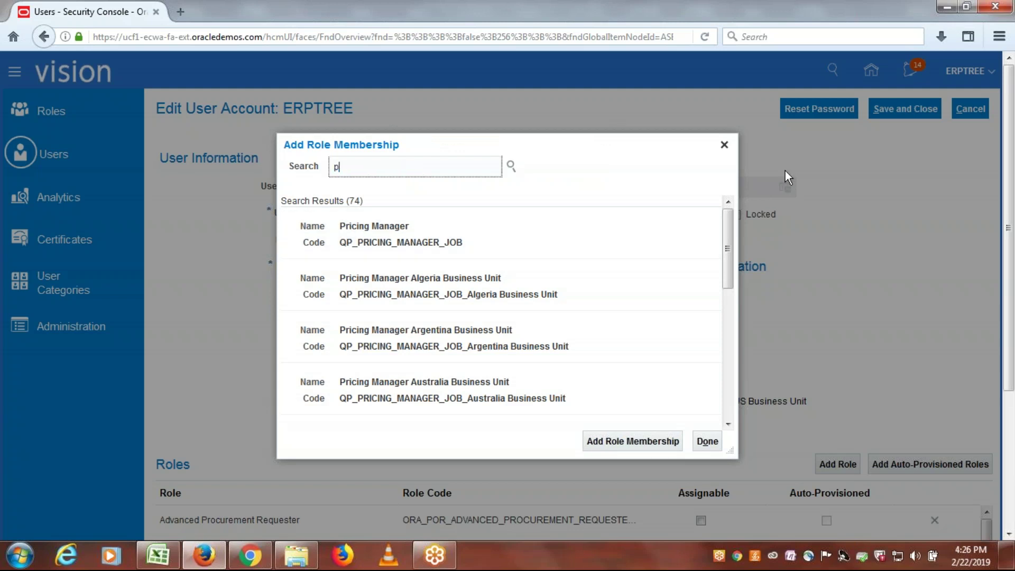
pyautogui.write('cing An')
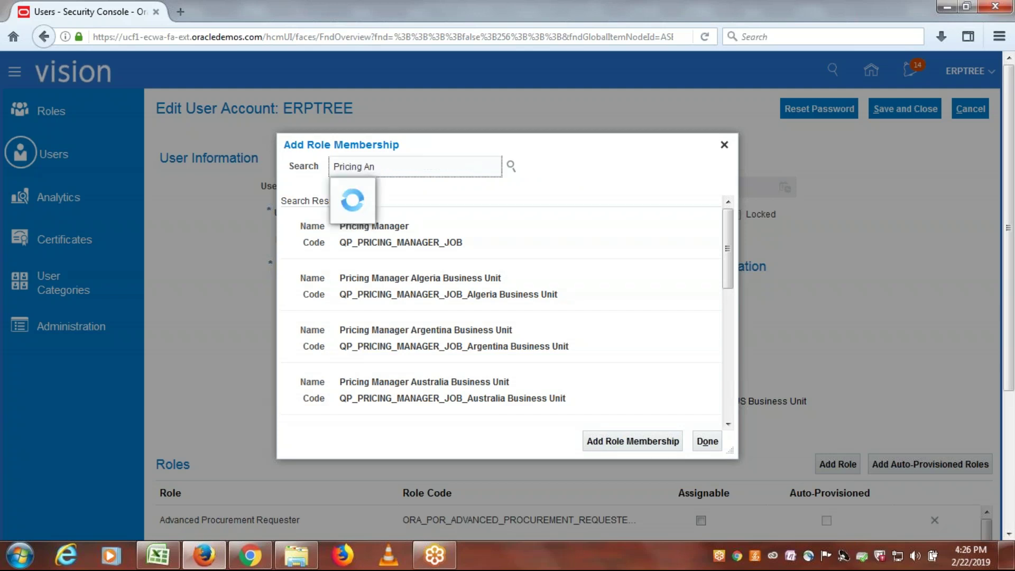
pyautogui.click(444, 195)
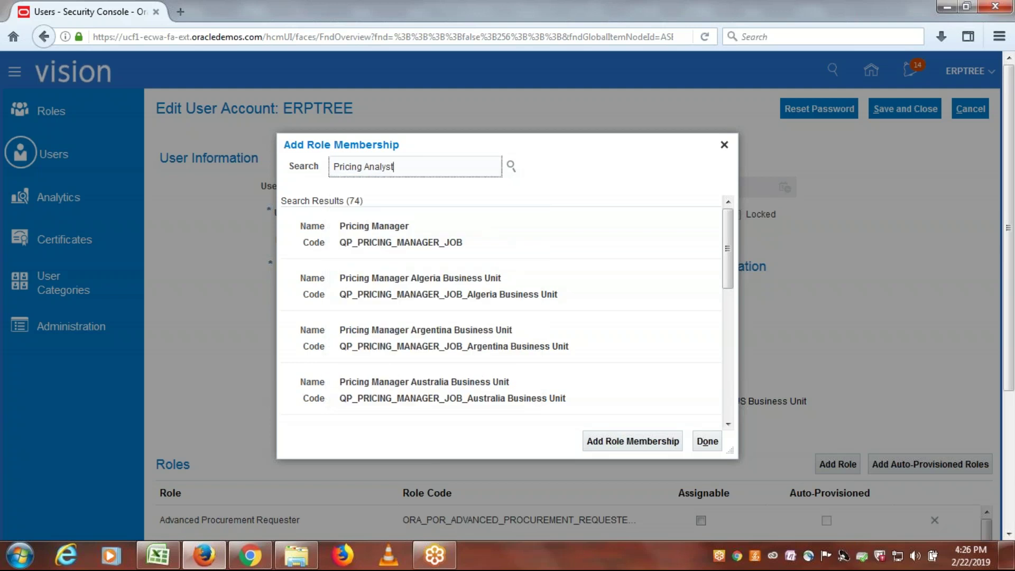
pyautogui.click(372, 243)
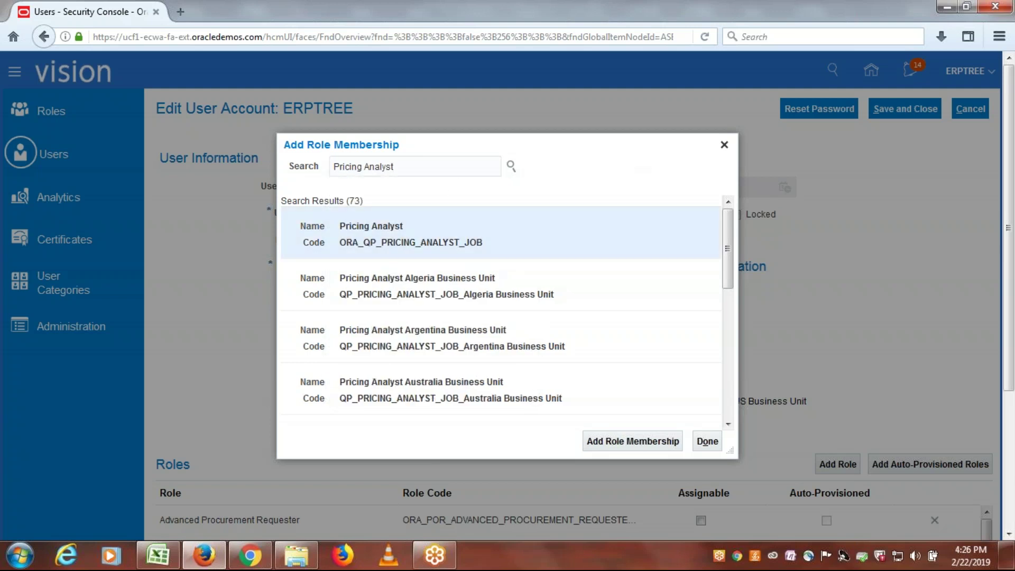
pyautogui.click(632, 442)
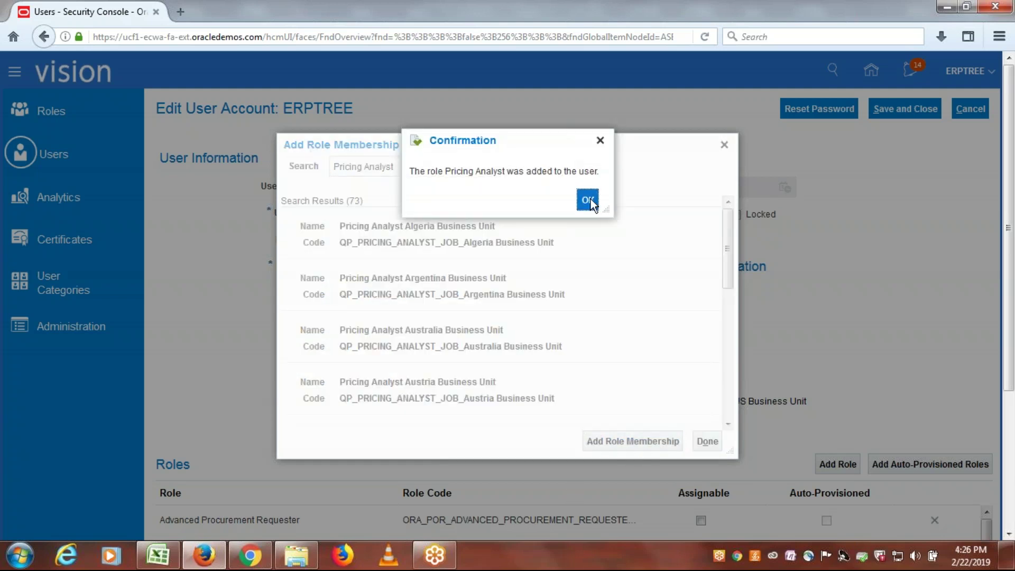
pyautogui.click(591, 199)
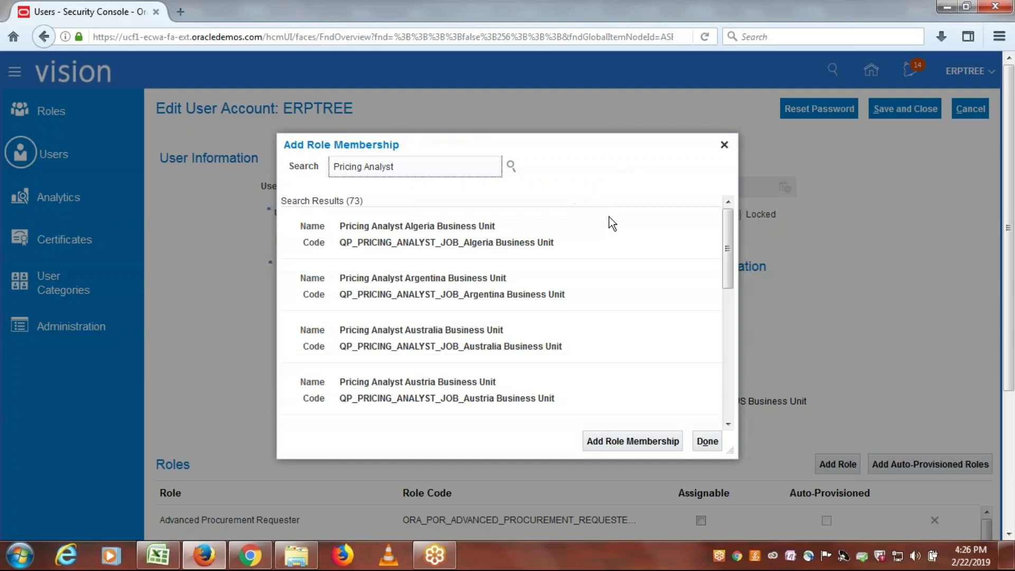
pyautogui.click(707, 441)
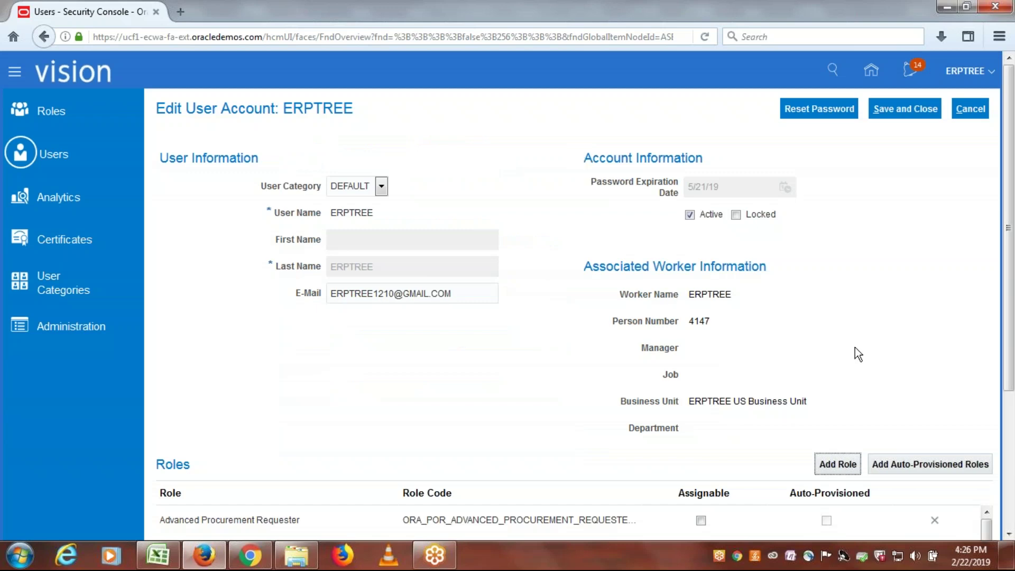
# Step: Add the Order Manager role with code ORA_DOO_ORDER_MANAGER_JOB to the ERPTREE user and close the role search
pyautogui.moveTo(1012, 211); pyautogui.dragTo(1012, 248)
pyautogui.click(852, 414)
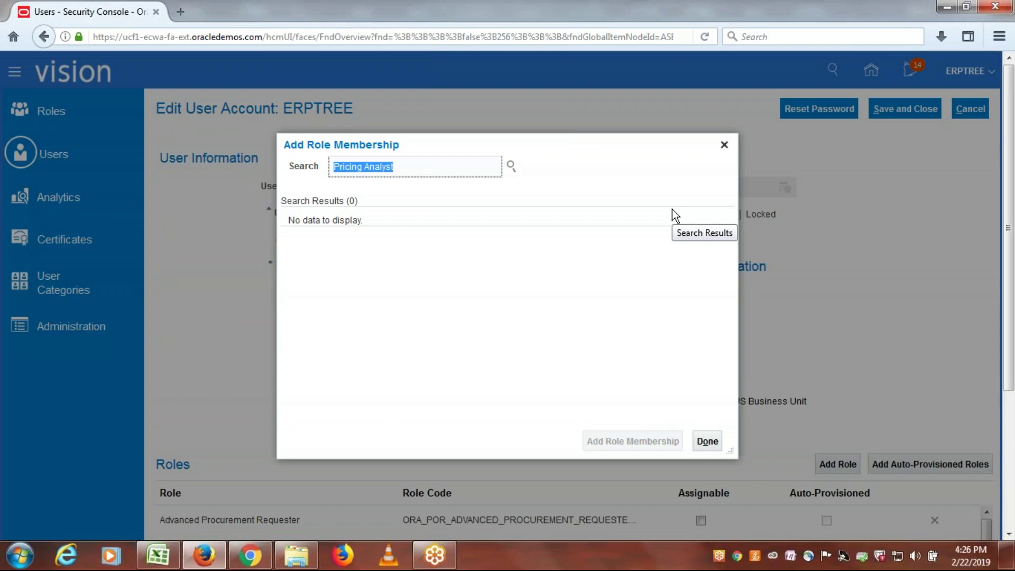
pyautogui.write('Order Manage')
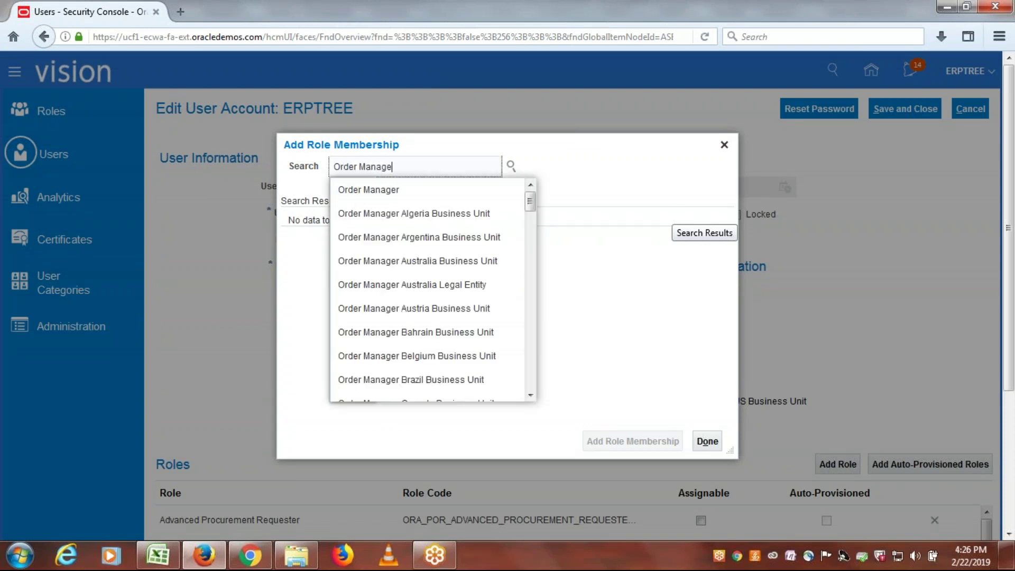
pyautogui.click(385, 190)
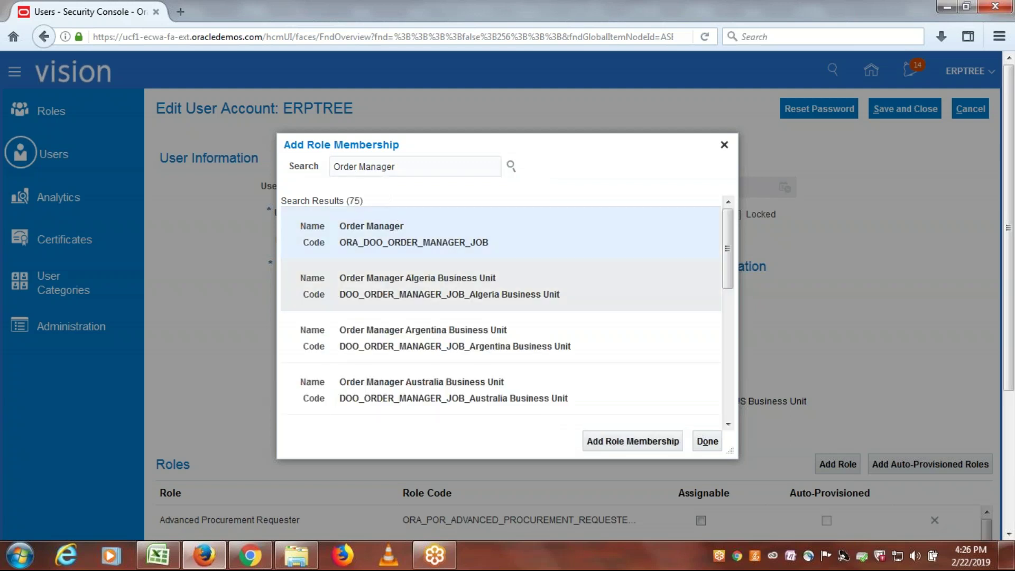
pyautogui.click(629, 439)
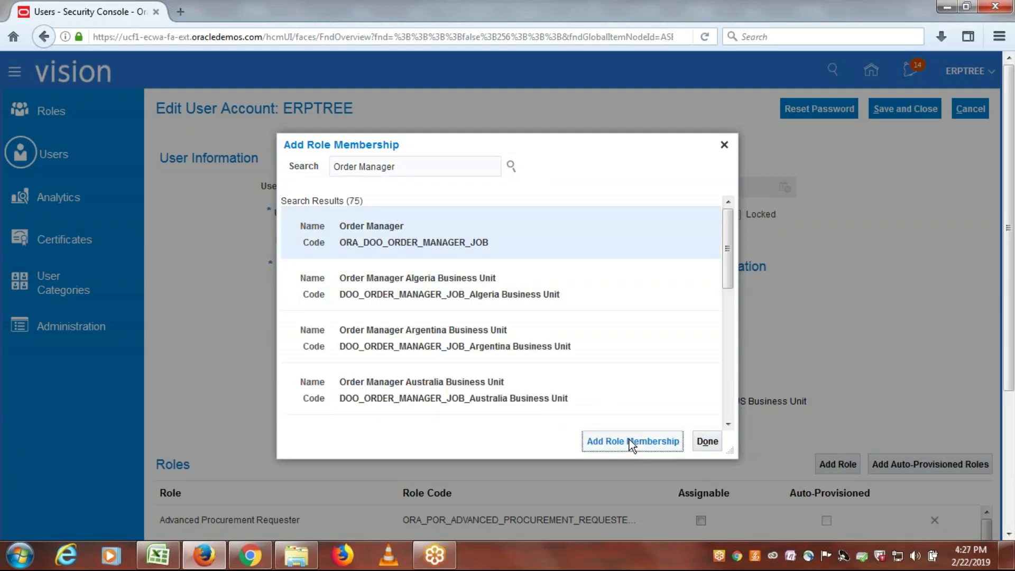
pyautogui.click(587, 197)
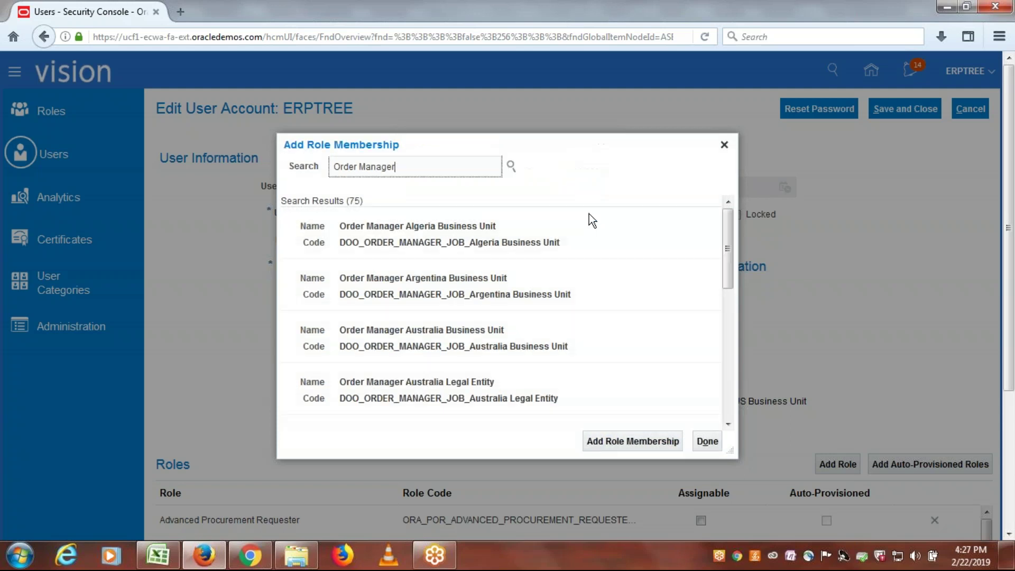
pyautogui.click(707, 441)
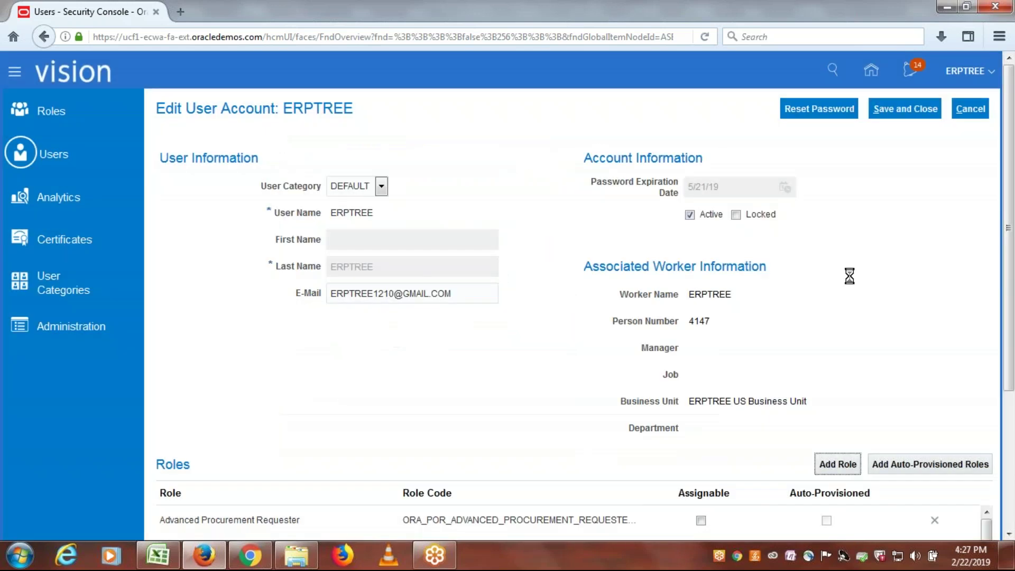
# Step: Save and close the ERPTREE user account with its added roles, and go to Setup and Maintenance
pyautogui.click(889, 112)
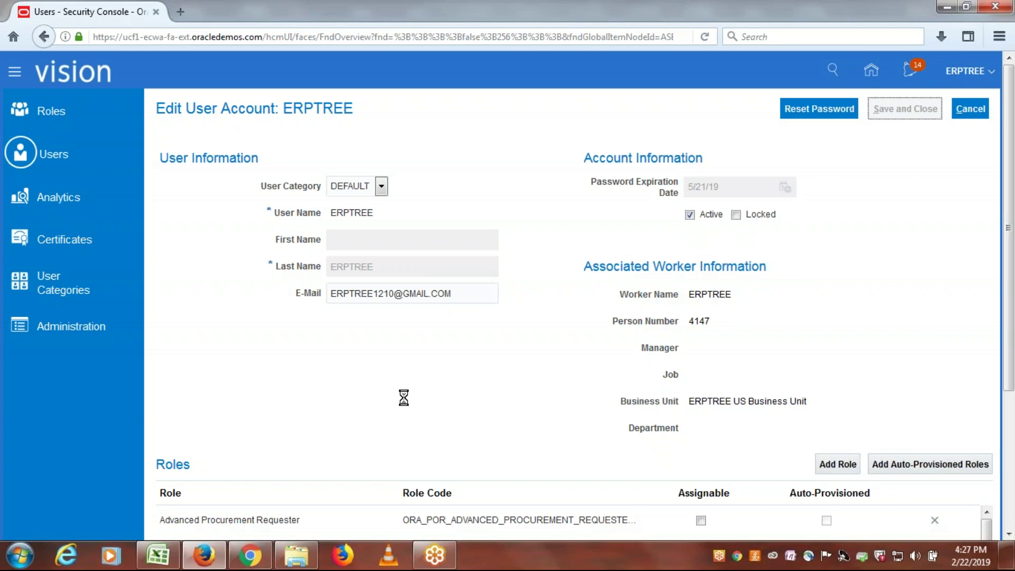
pyautogui.click(978, 110)
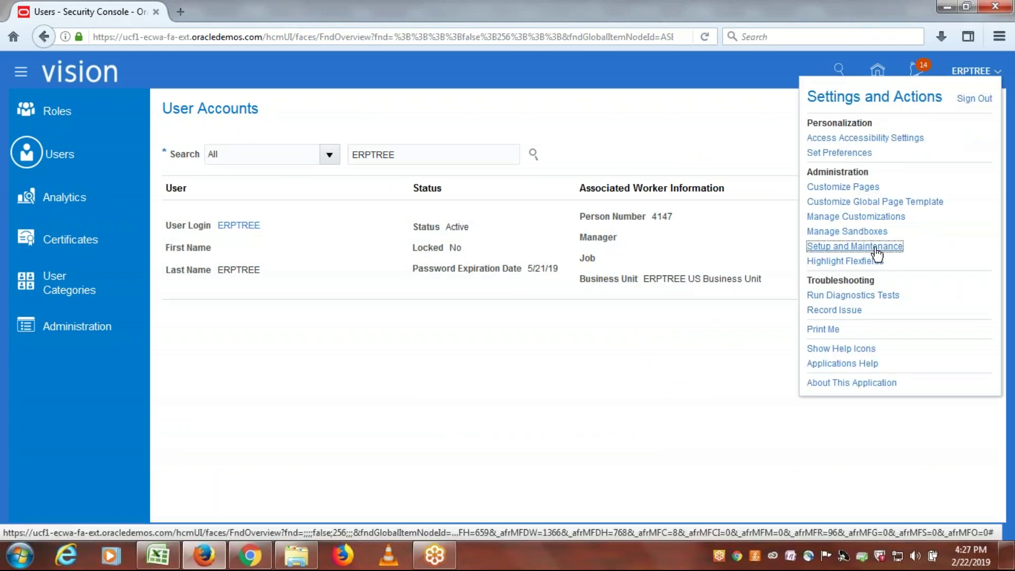
pyautogui.click(869, 247)
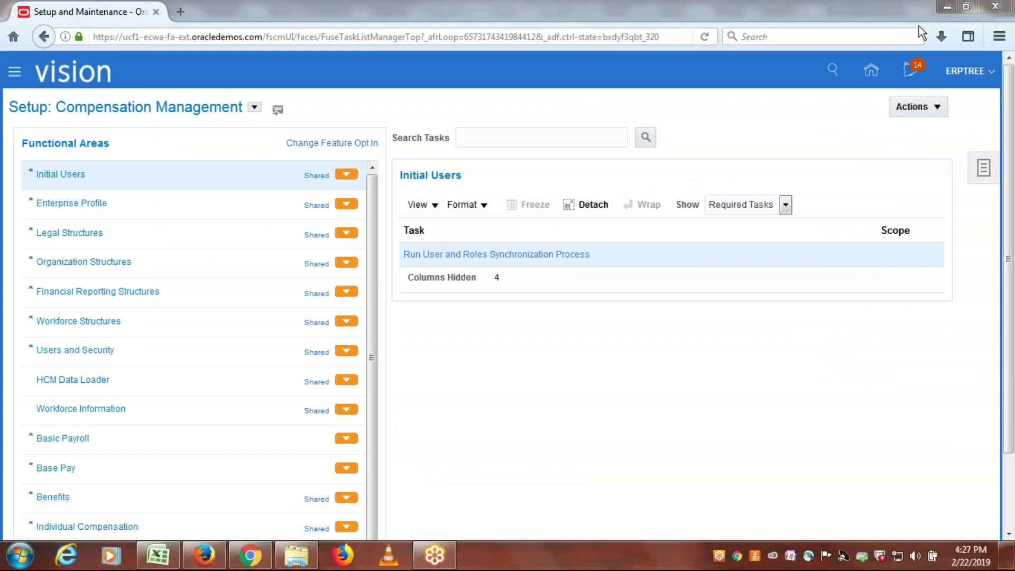
# Step: Search the setup tasks for "data access for users" and open the Manage Data Access for Users task
pyautogui.click(983, 167)
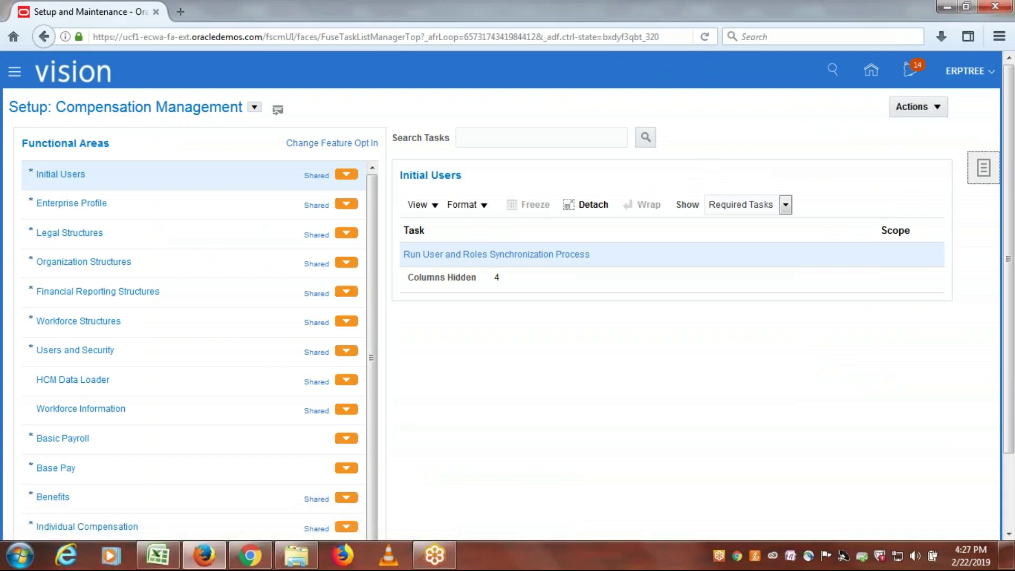
pyautogui.click(879, 245)
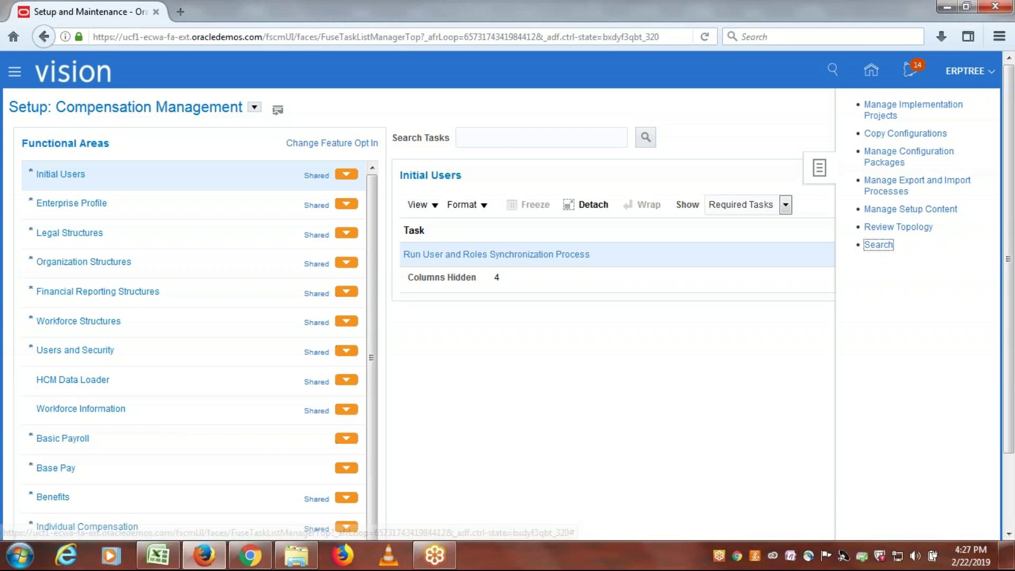
pyautogui.click(405, 132)
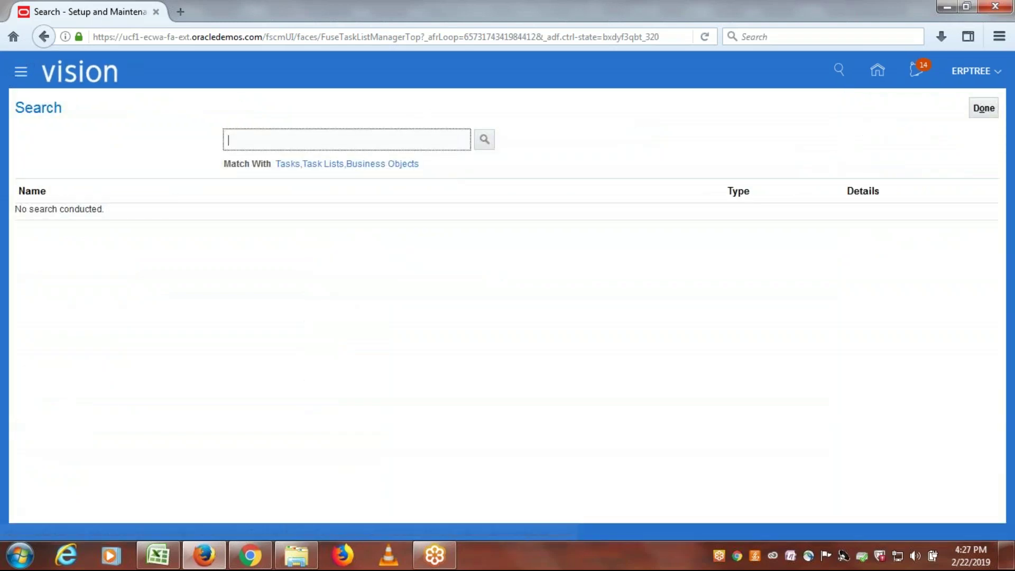
pyautogui.write('data access for users')
pyautogui.click(484, 140)
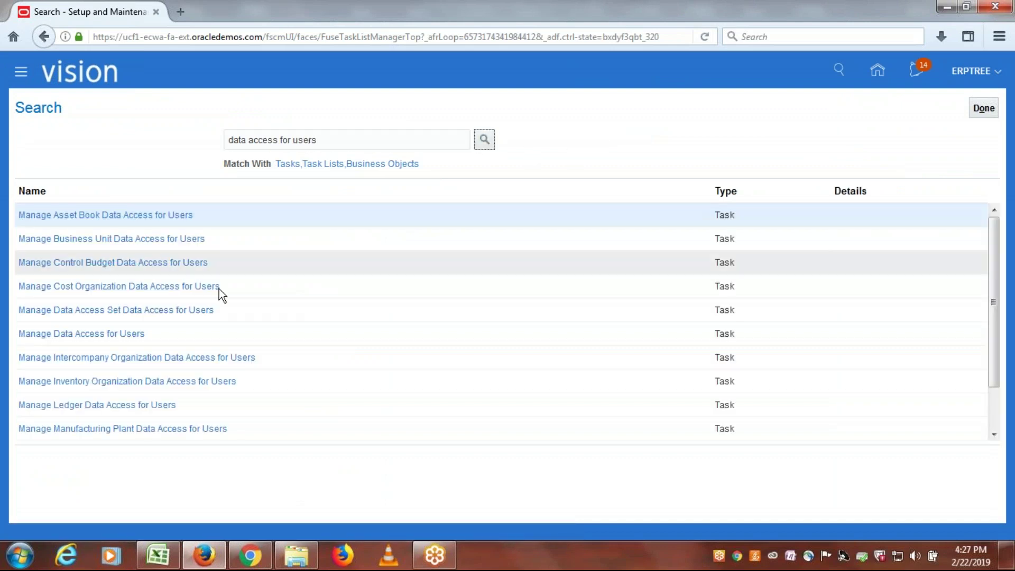
pyautogui.click(113, 334)
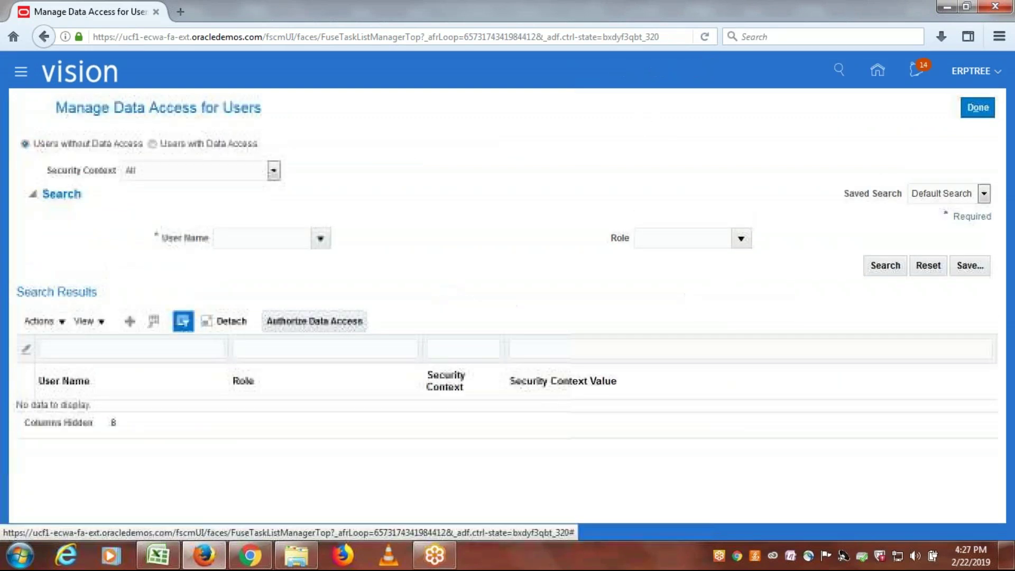
# Step: Create a data access entry for user ERPTREE with the Pricing Administrator role
pyautogui.click(129, 321)
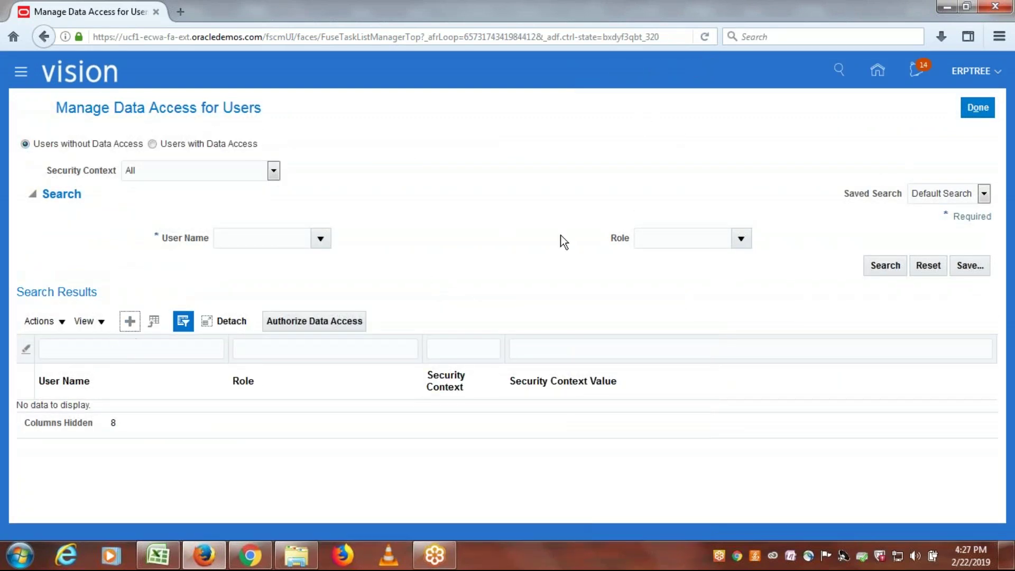
pyautogui.click(372, 309)
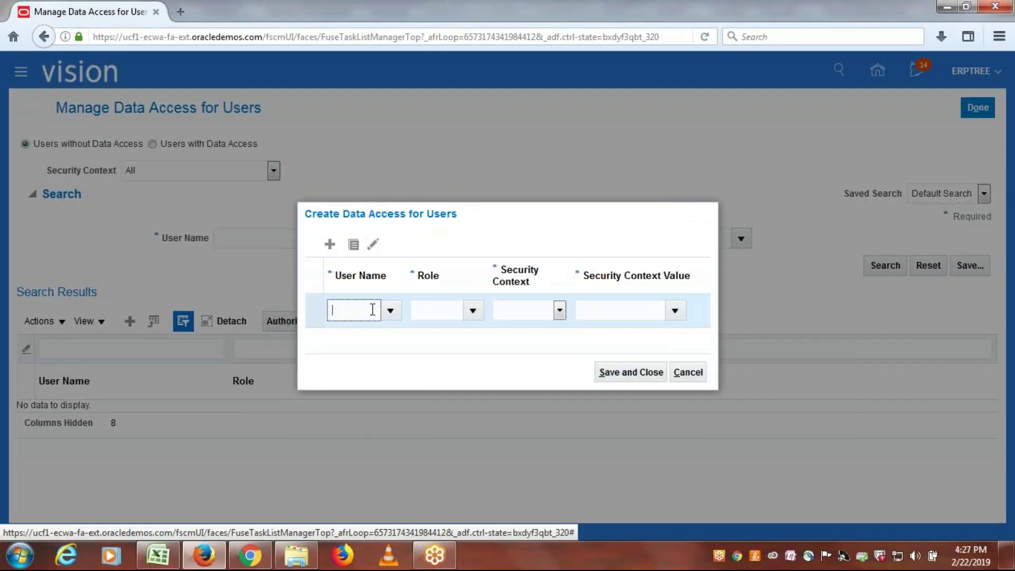
pyautogui.write('erpt')
pyautogui.press('Tab')
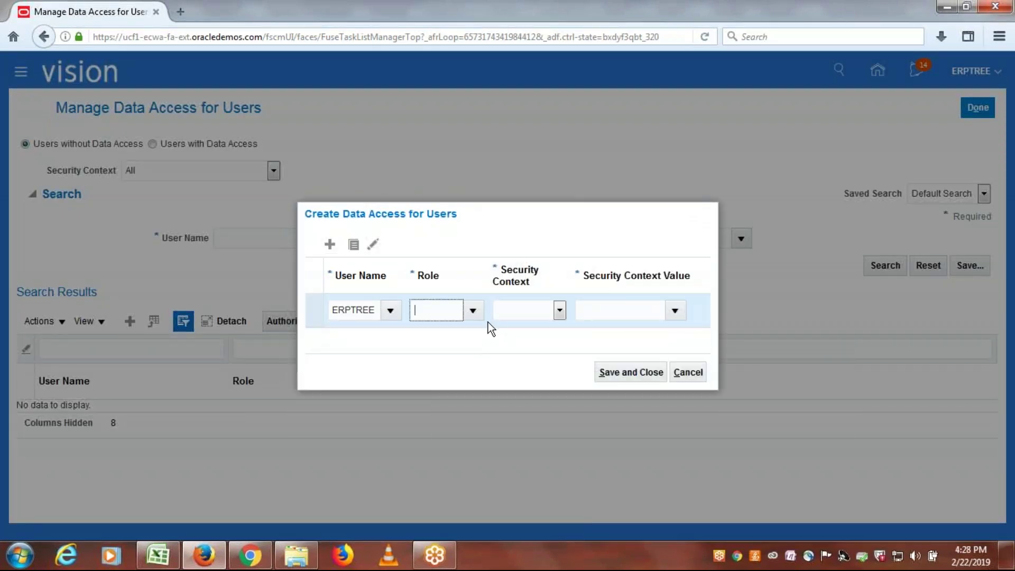
pyautogui.click(473, 309)
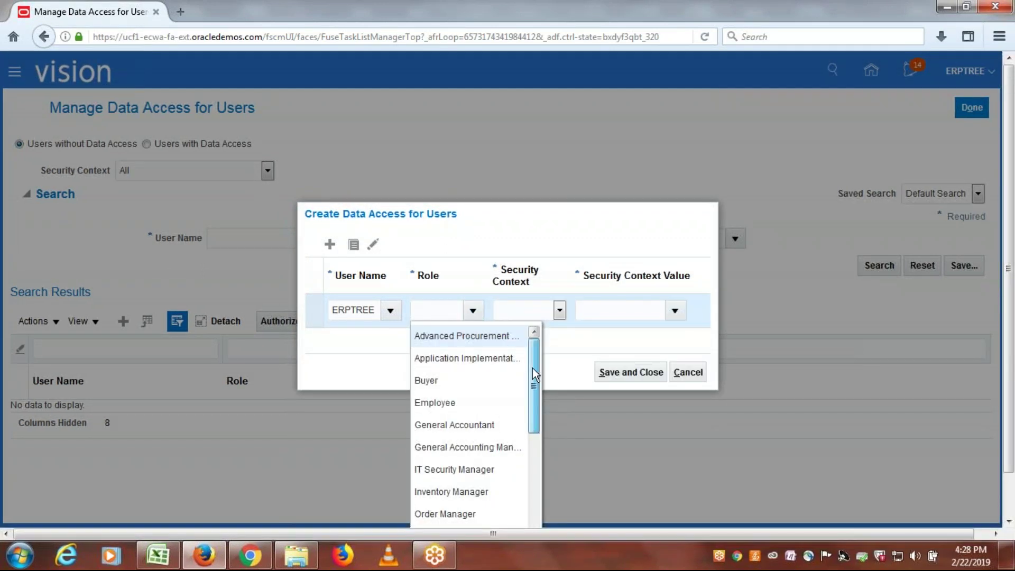
pyautogui.moveTo(531, 368); pyautogui.dragTo(533, 426)
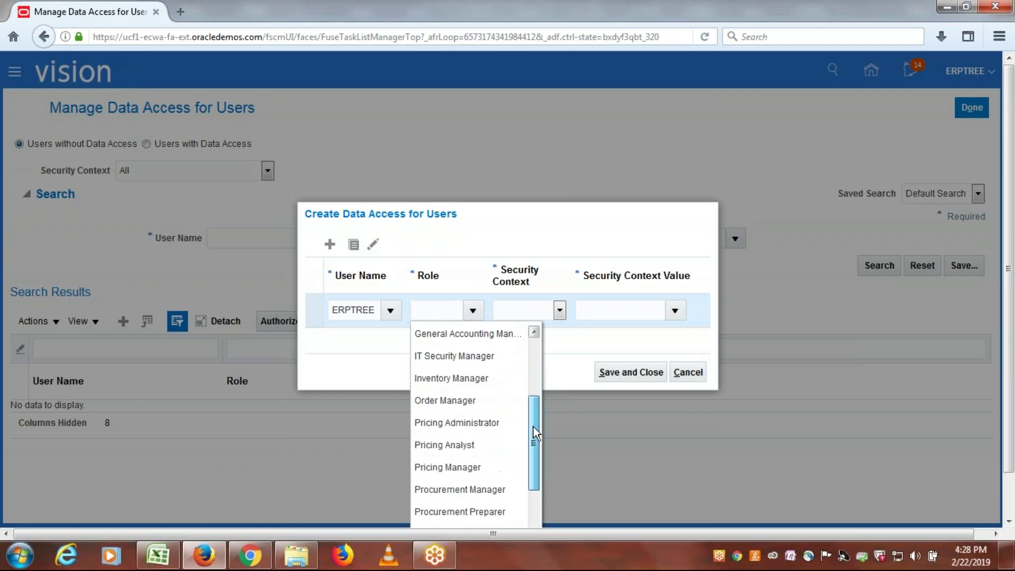
pyautogui.click(455, 419)
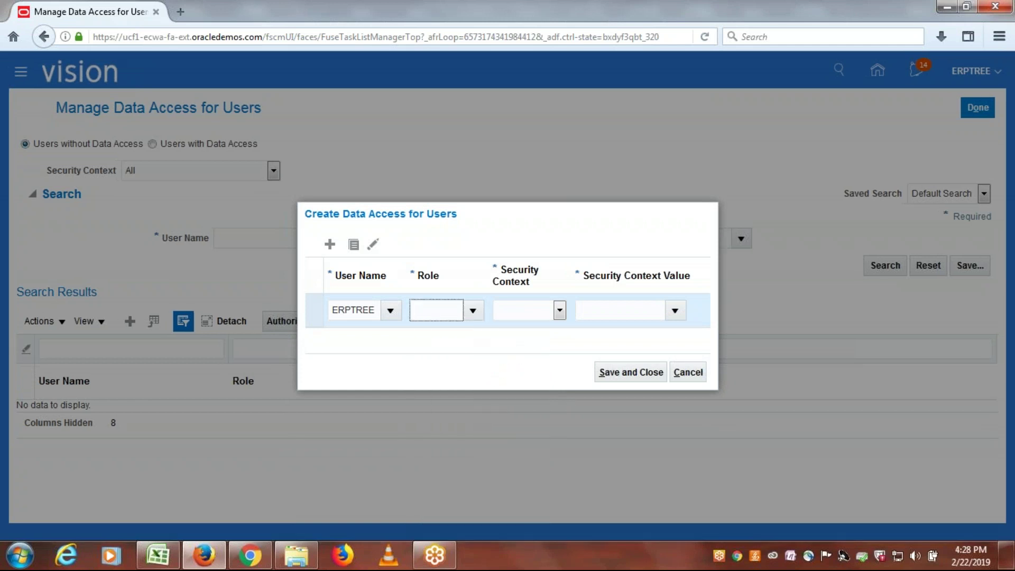
# Step: Set the Pricing Administrator entry's security context to Business unit with the value ERPTREE US Business Unit
pyautogui.click(559, 308)
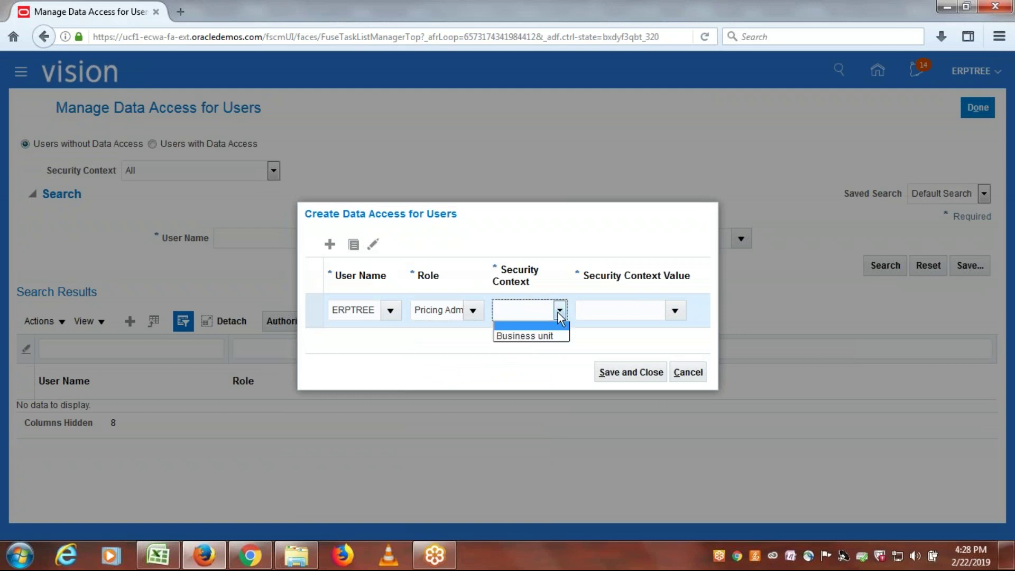
pyautogui.click(553, 336)
pyautogui.click(608, 310)
pyautogui.write('erpt')
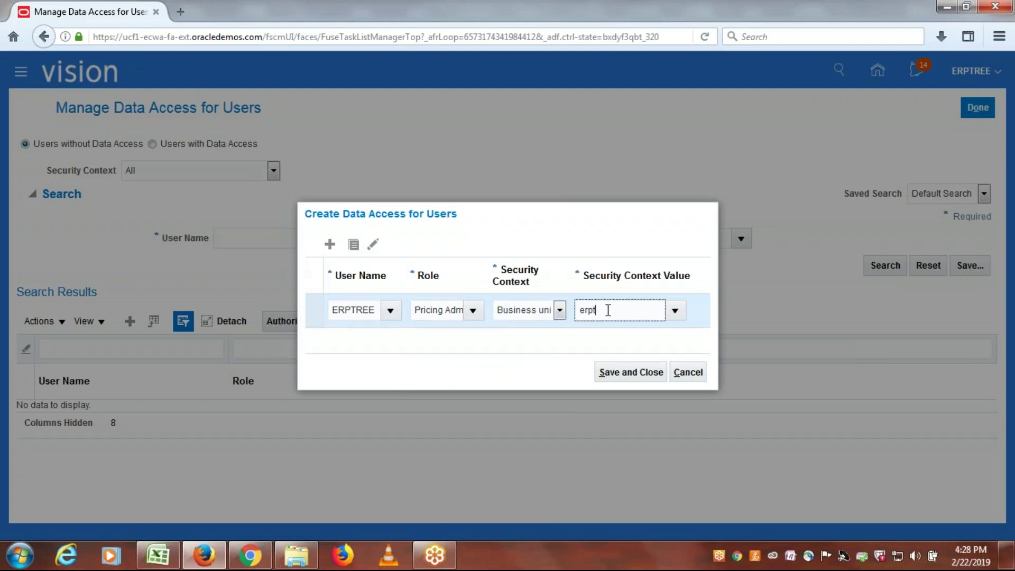
pyautogui.click(636, 341)
# Step: Add a second data access row for user ERPTREE with the Pricing Analyst role
pyautogui.click(329, 244)
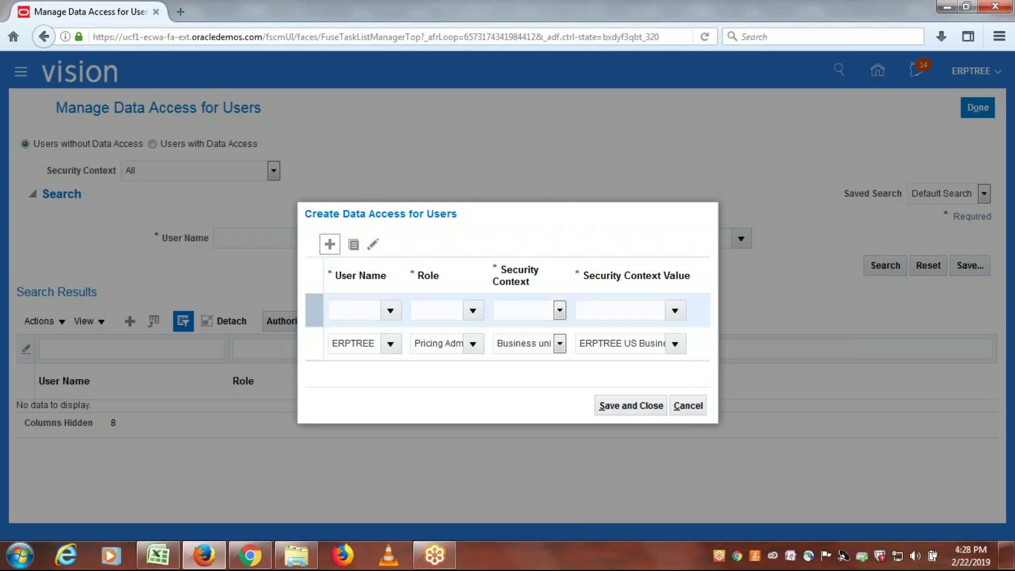
pyautogui.click(340, 296)
pyautogui.write('erptr')
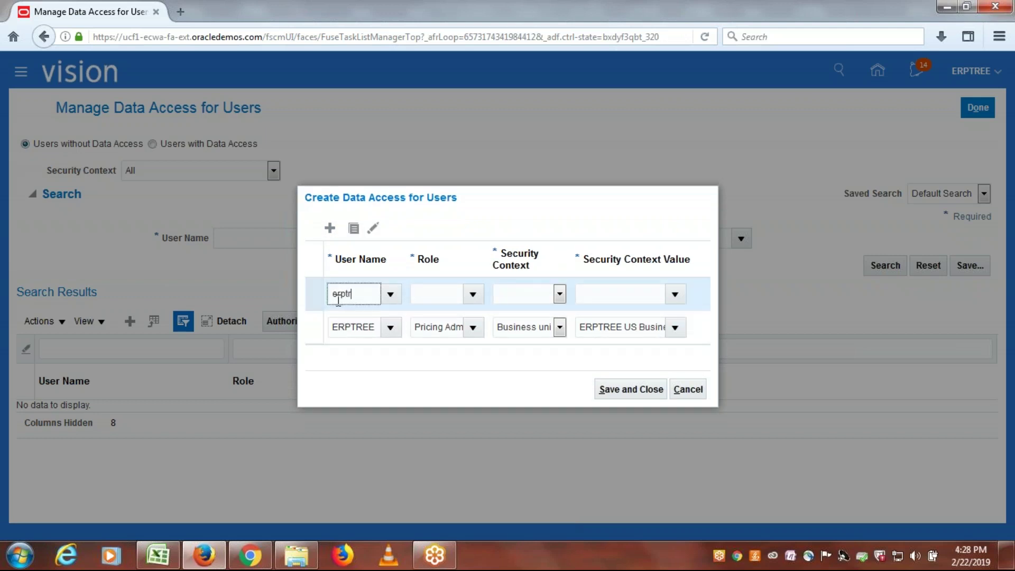
pyautogui.press('Tab')
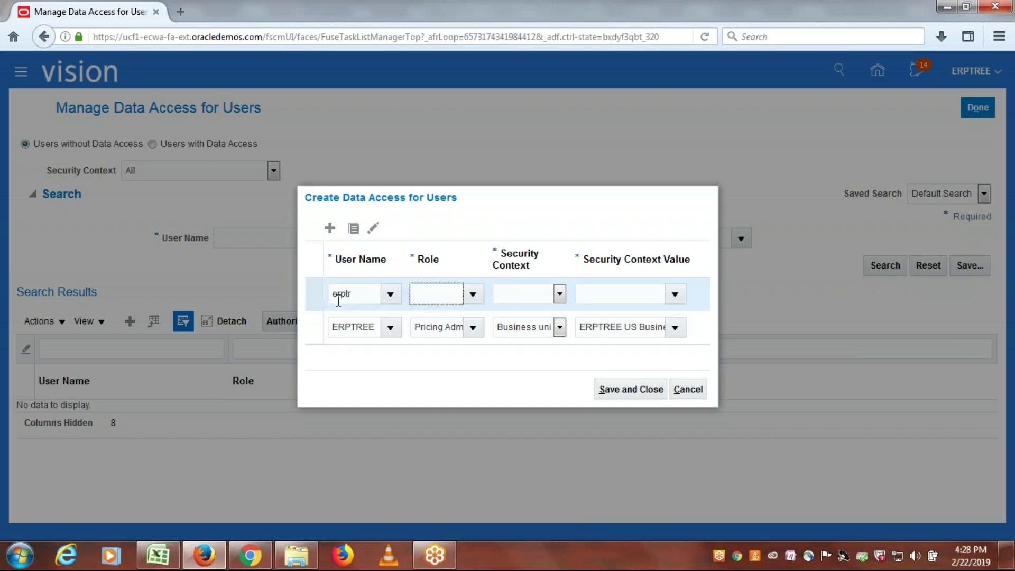
pyautogui.click(472, 293)
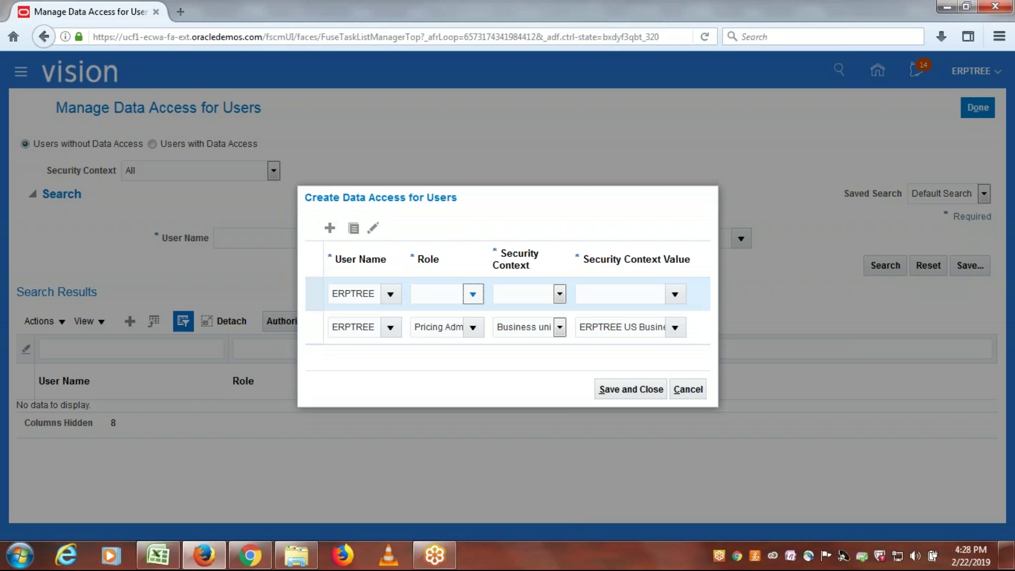
pyautogui.moveTo(533, 376); pyautogui.dragTo(533, 442)
pyautogui.click(442, 423)
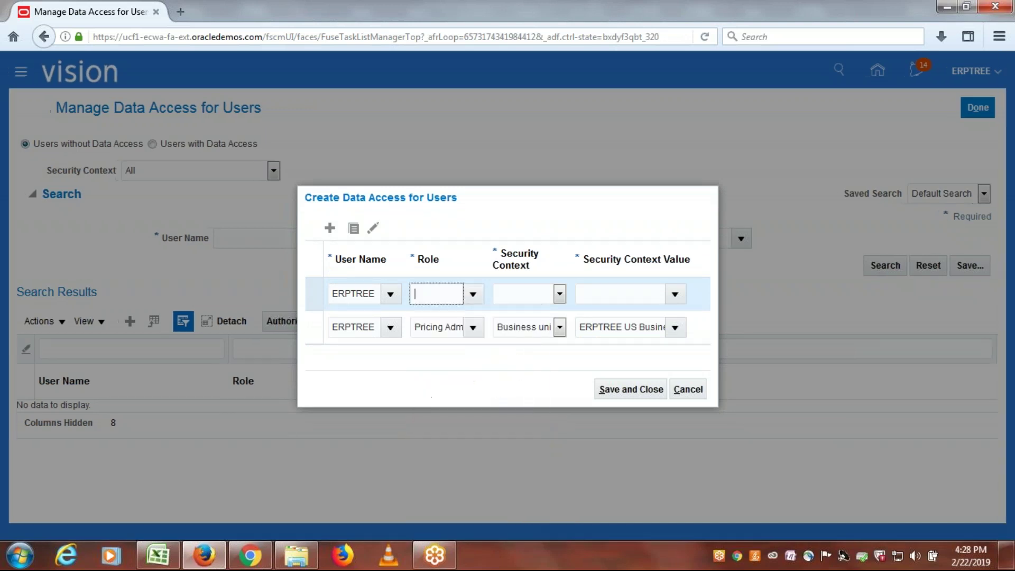
# Step: Set the Pricing Analyst row's security context to Business unit with the value ERPTREE US Business Unit
pyautogui.click(559, 295)
pyautogui.click(547, 316)
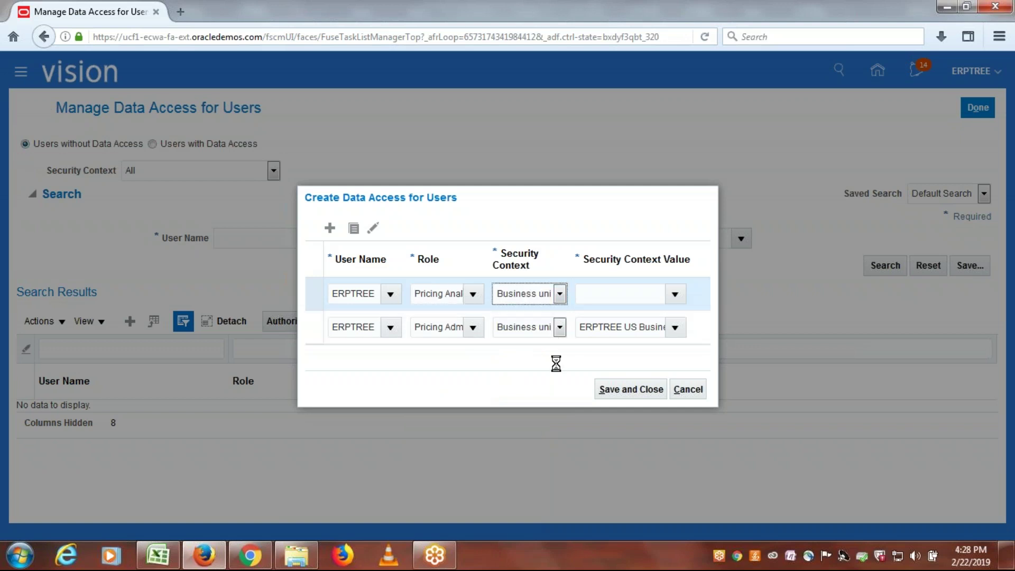
pyautogui.press('Tab')
pyautogui.write('erpt')
pyautogui.press('Tab')
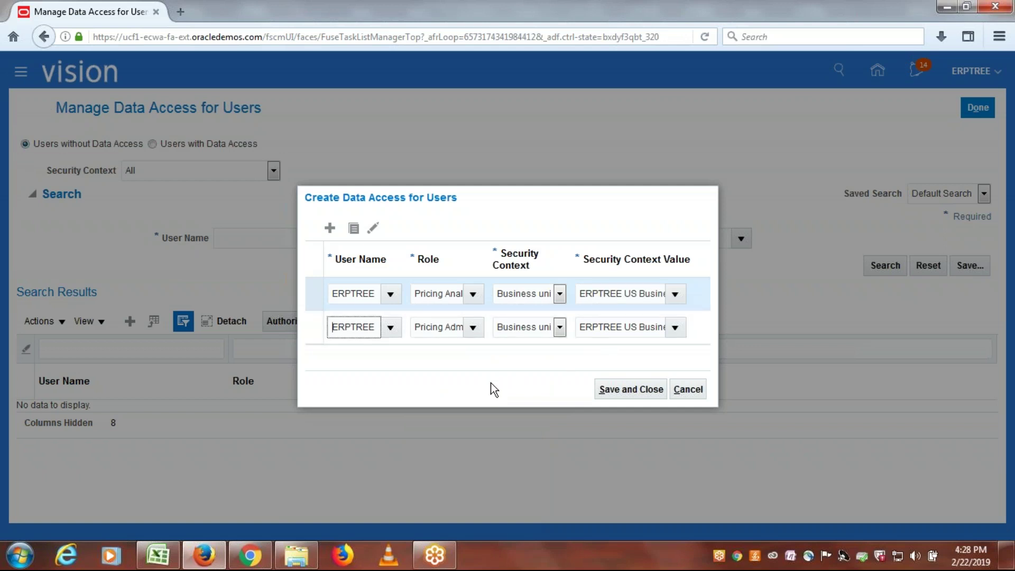
# Step: Add a third data access row for user ERPTREE with the Pricing Manager role
pyautogui.click(329, 228)
pyautogui.click(352, 278)
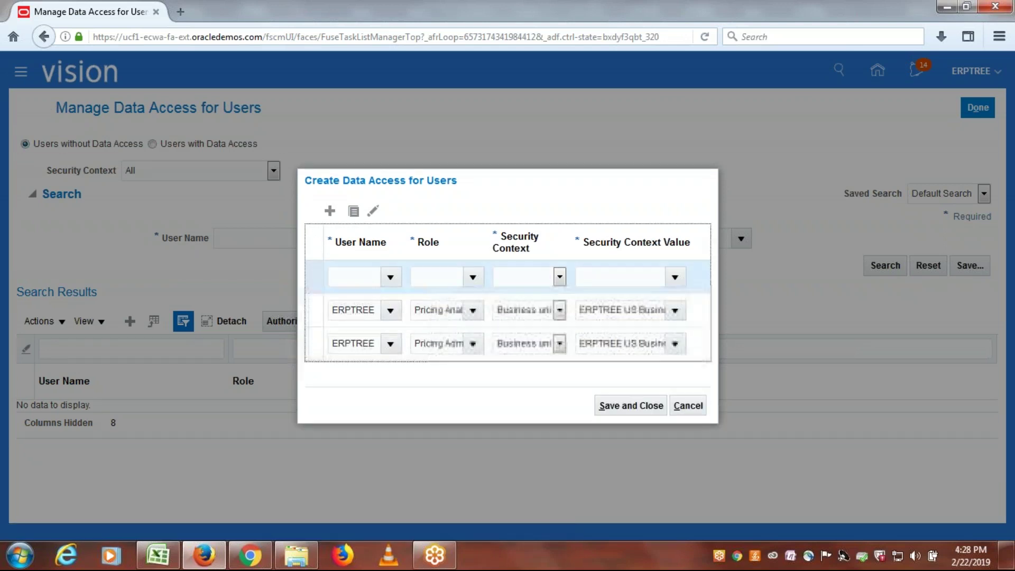
pyautogui.write('ERPT')
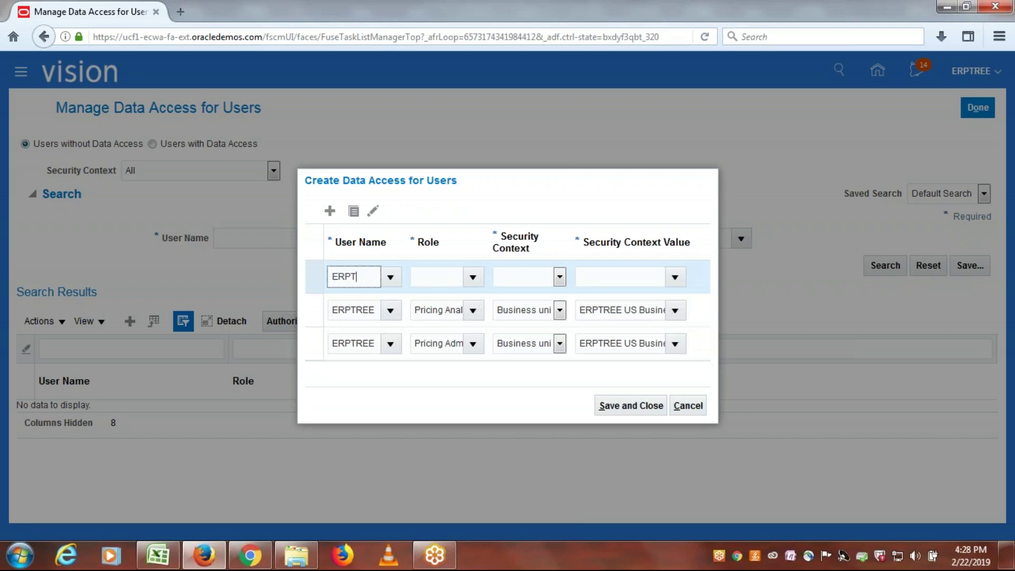
pyautogui.press('Tab')
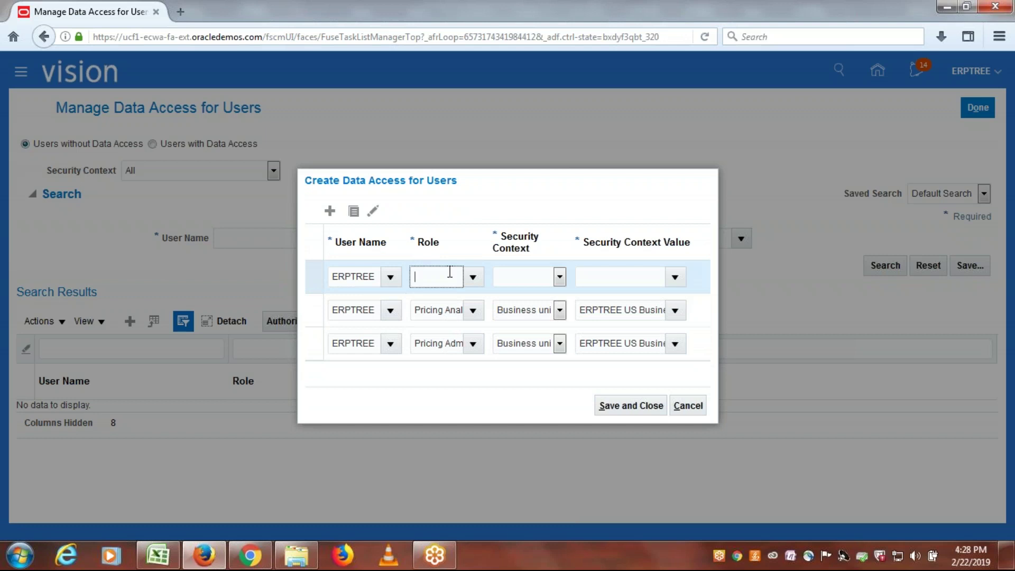
pyautogui.click(472, 277)
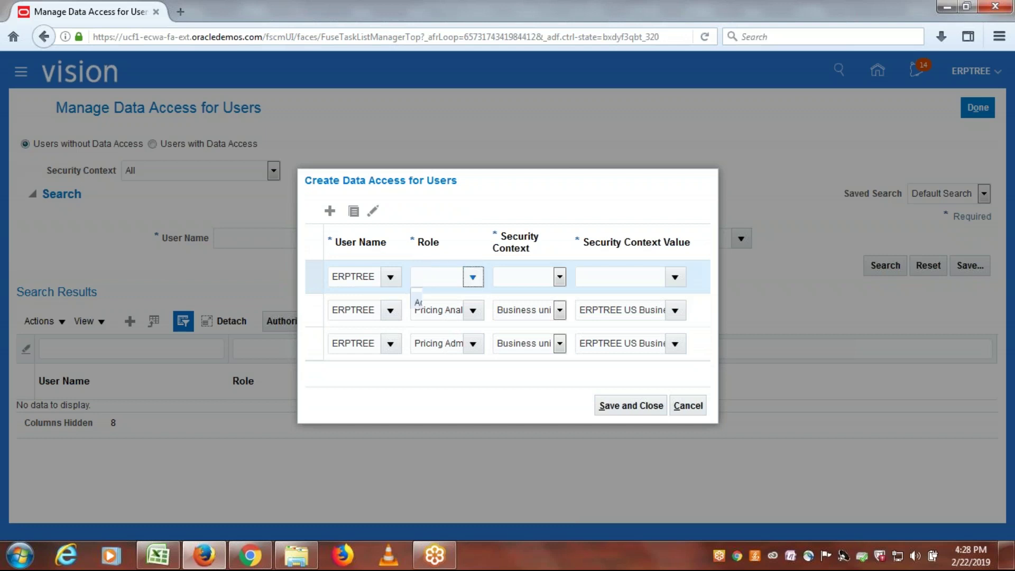
pyautogui.moveTo(534, 343); pyautogui.dragTo(529, 412)
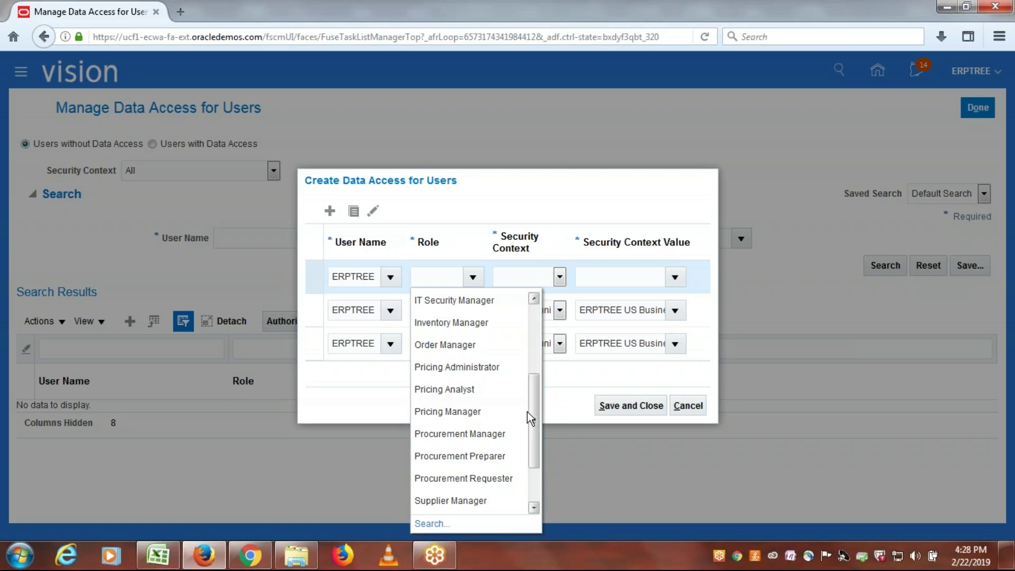
pyautogui.click(459, 410)
# Step: Set the Pricing Manager row's security context to Business unit and select ERPTREE US Business Unit as its value
pyautogui.click(559, 277)
pyautogui.click(543, 305)
pyautogui.click(613, 279)
pyautogui.write('ERP')
pyautogui.press('Tab')
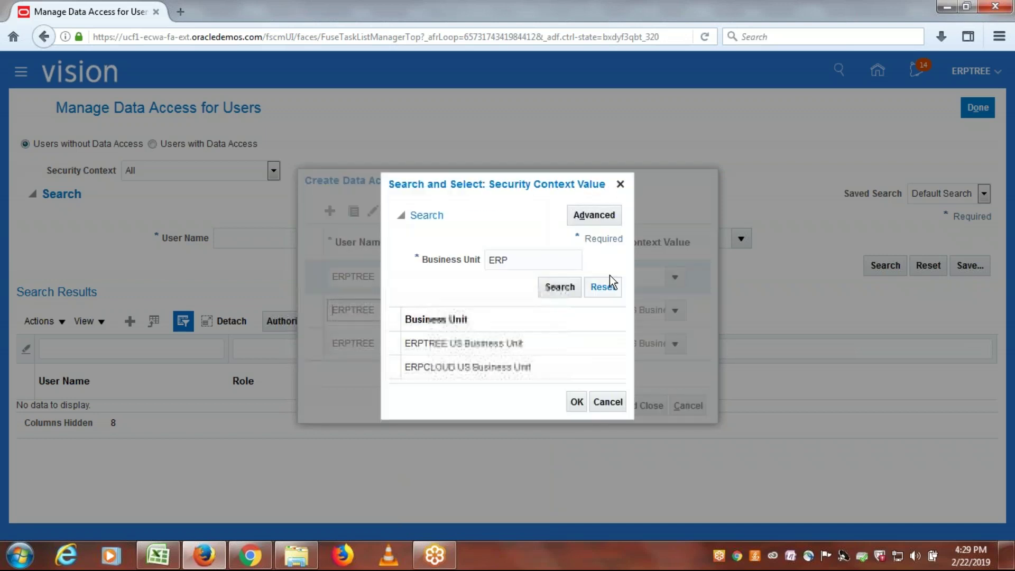
pyautogui.click(493, 346)
pyautogui.click(576, 402)
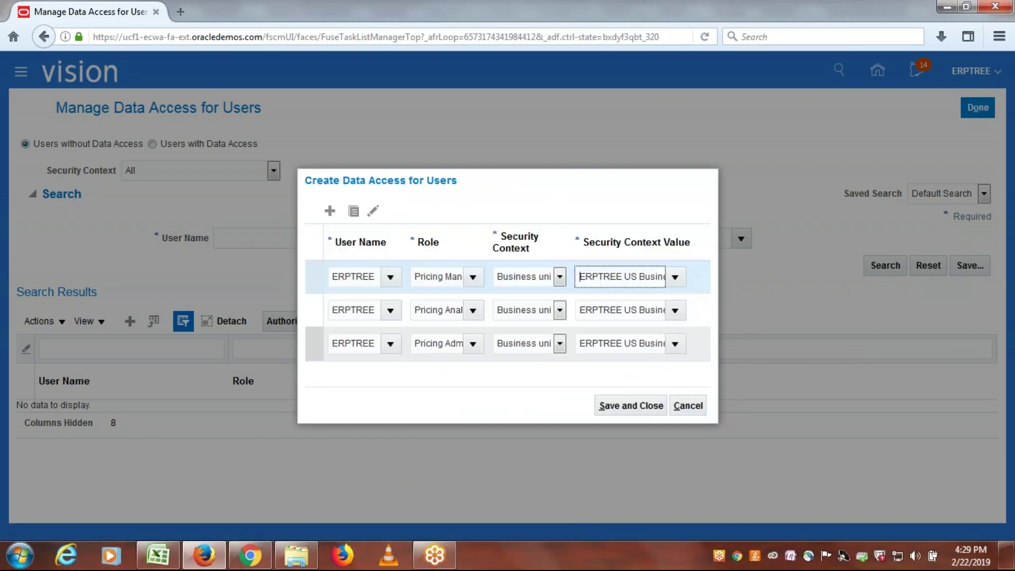
# Step: Add a fourth data access row for user ERPTREE with the Order Manager role
pyautogui.click(330, 211)
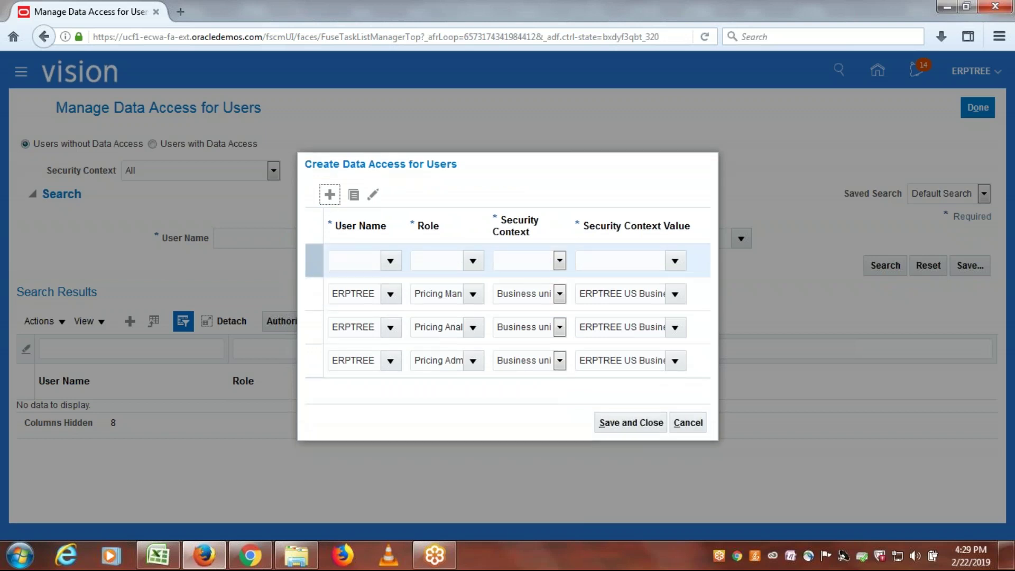
pyautogui.click(354, 260)
pyautogui.write('ERPT')
pyautogui.press('Tab')
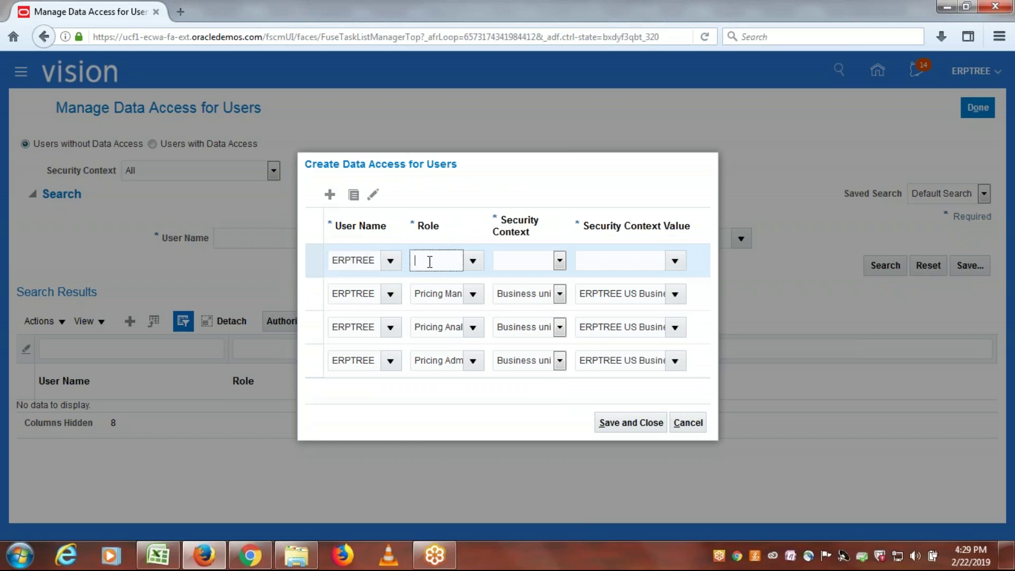
pyautogui.click(472, 261)
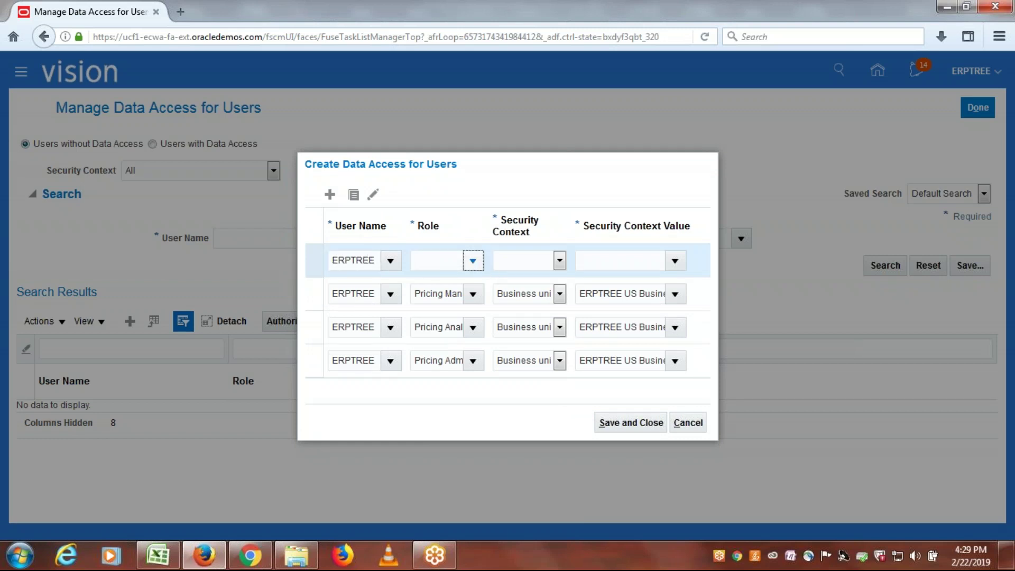
pyautogui.scroll(-2, 537, 328)
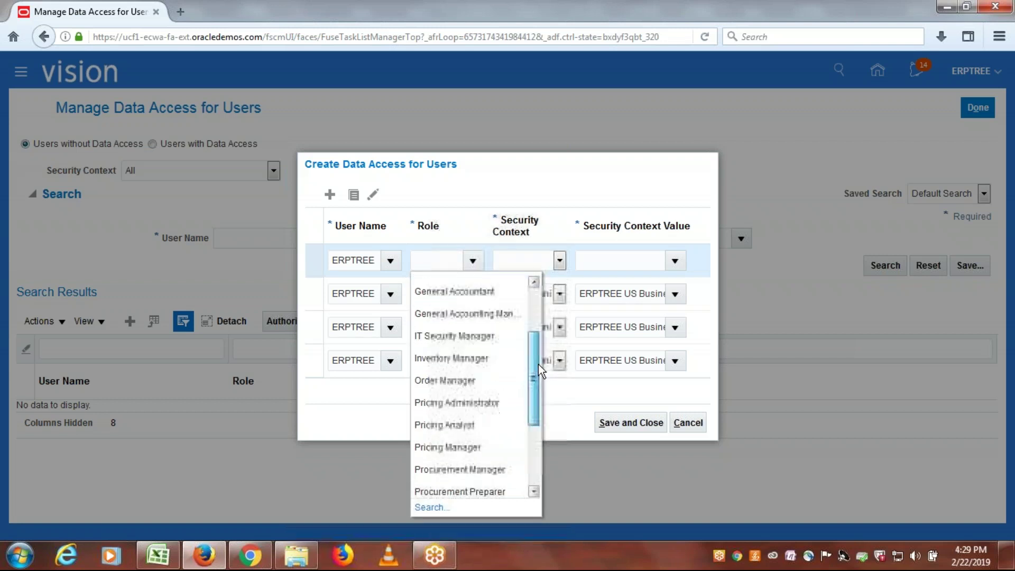
pyautogui.click(464, 380)
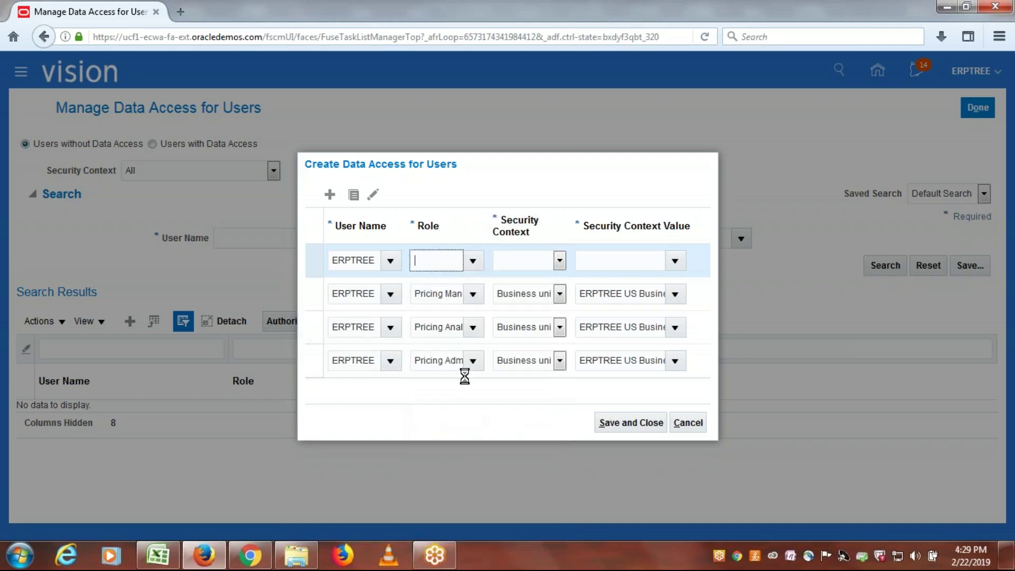
# Step: Give the Order Manager row the Business unit context with ERPTREE US Business Unit, then save the data access entries and finish the task
pyautogui.click(558, 260)
pyautogui.click(524, 285)
pyautogui.write('ERPT')
pyautogui.press('Tab')
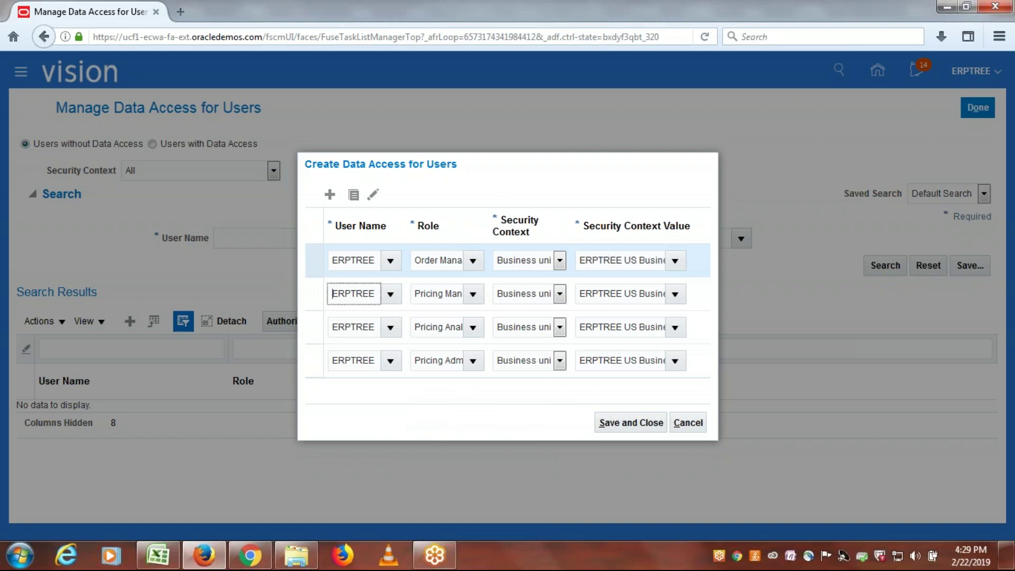
pyautogui.click(630, 425)
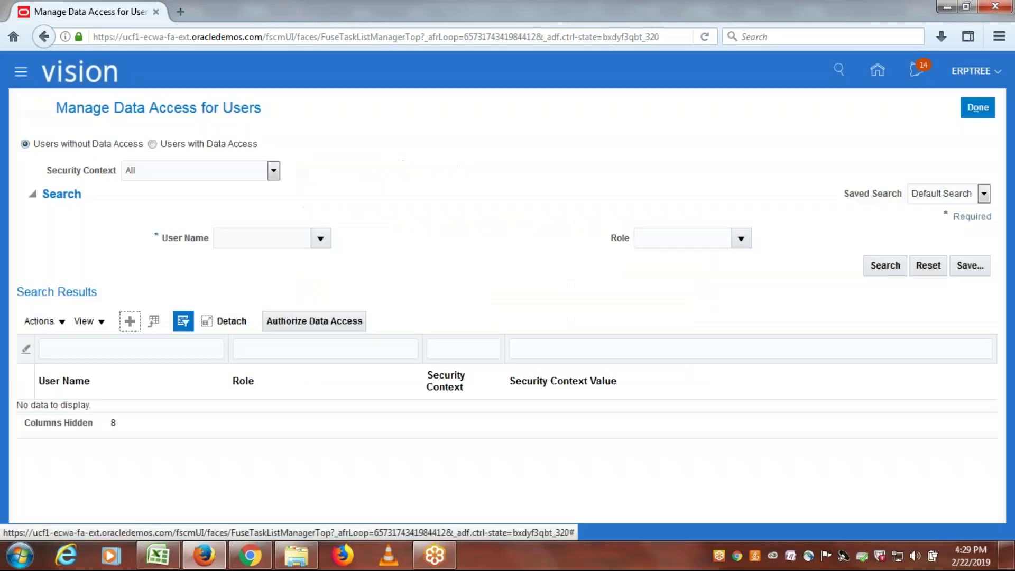
pyautogui.click(978, 107)
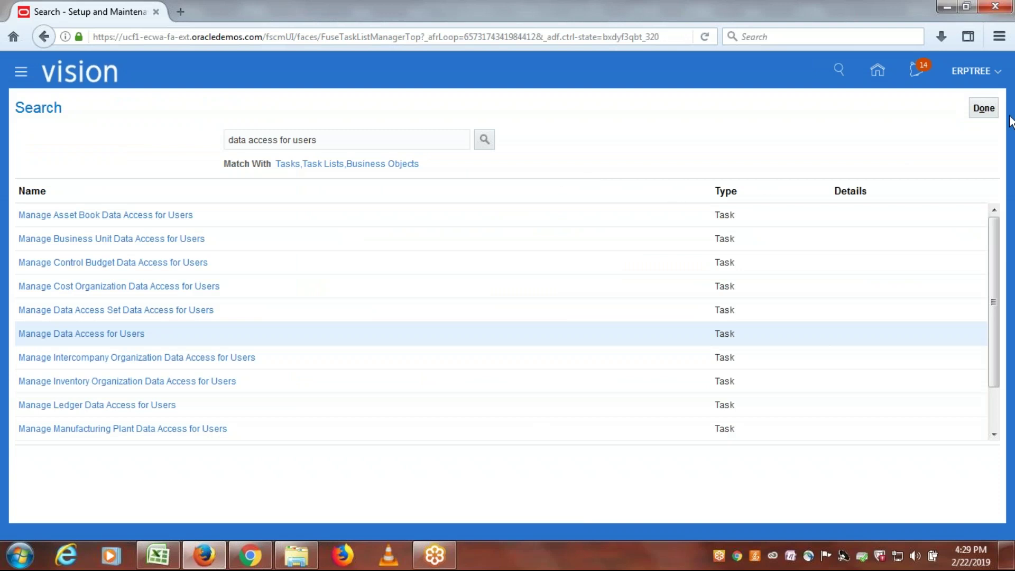
# Step: Finish the setup task search and open the Scheduled Processes work area
pyautogui.click(984, 107)
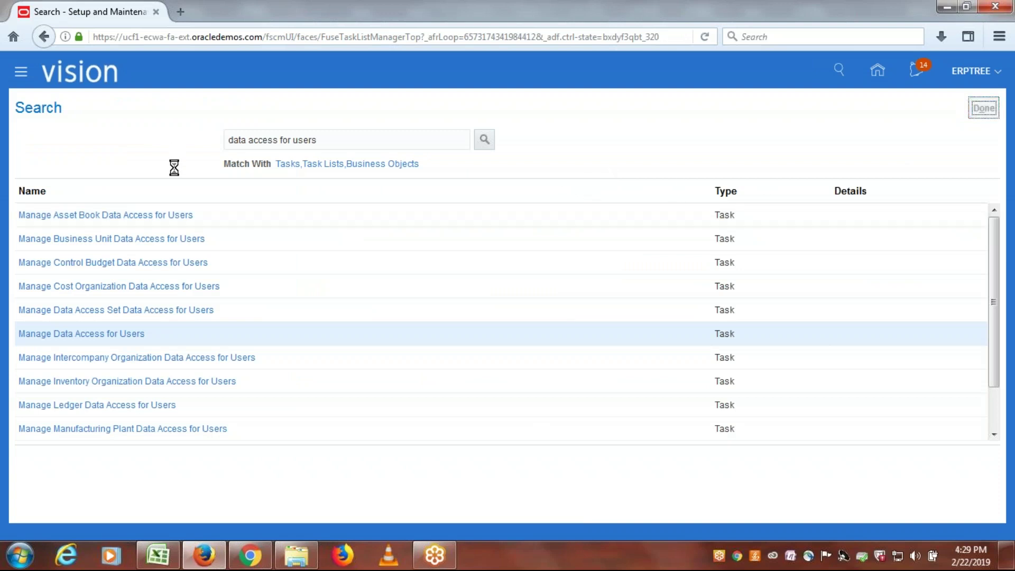
pyautogui.click(15, 74)
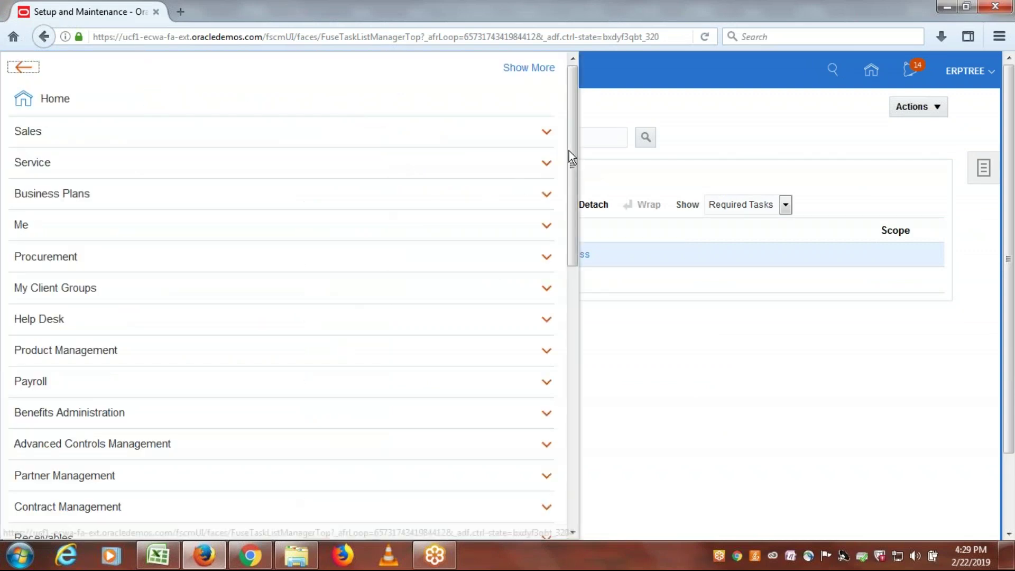
pyautogui.moveTo(571, 149); pyautogui.dragTo(576, 389)
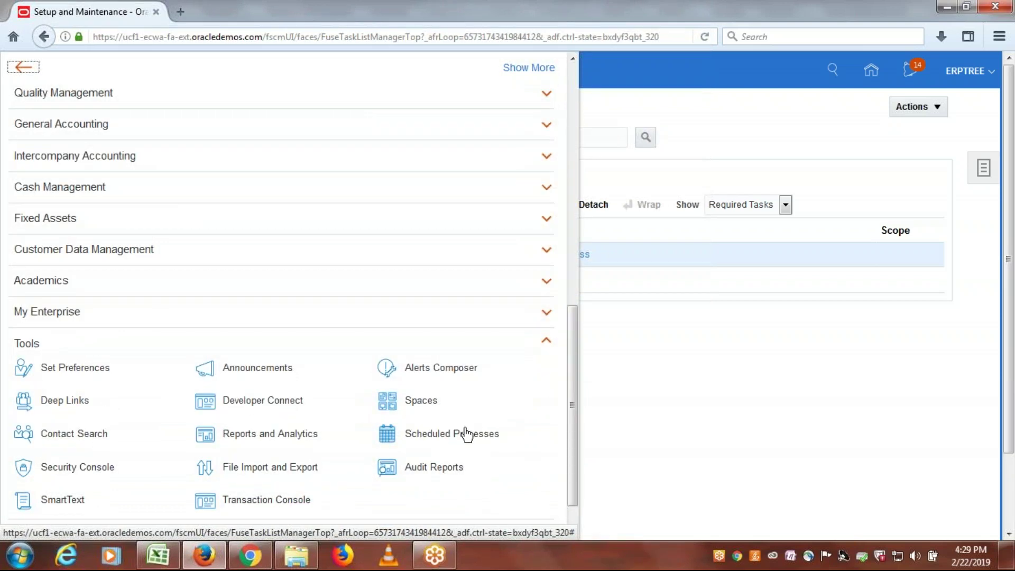
pyautogui.click(462, 438)
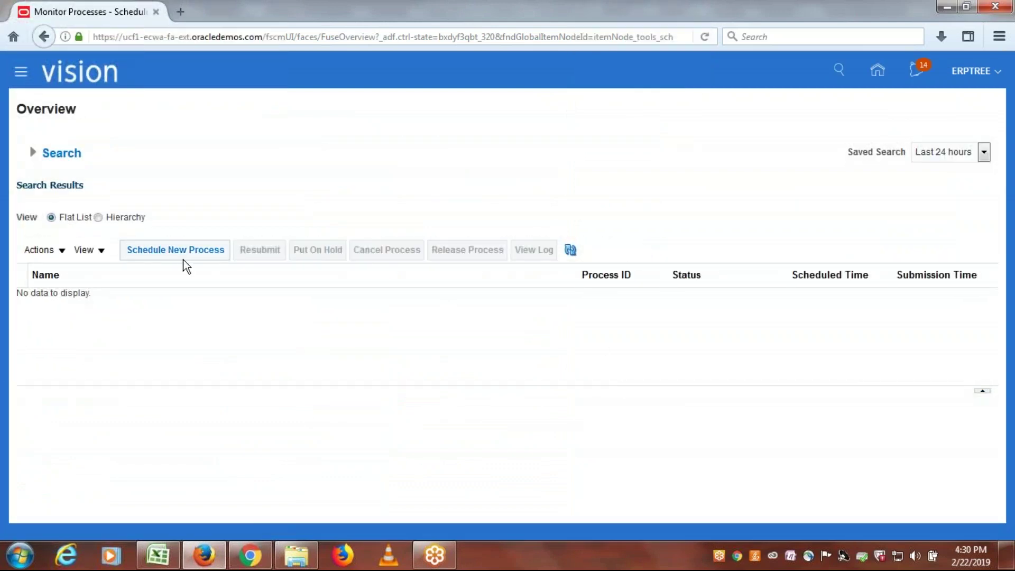
# Step: Start scheduling a new process, search the job names for LDAP and choose Retrieve Latest LDAP Changes
pyautogui.click(174, 251)
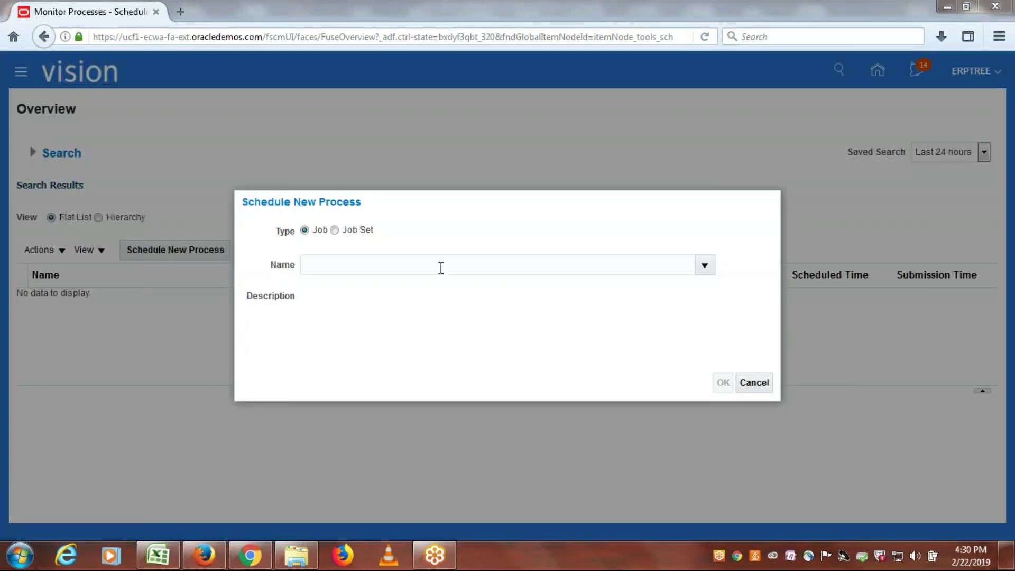
pyautogui.click(435, 265)
pyautogui.write('LDAP')
pyautogui.press('Tab')
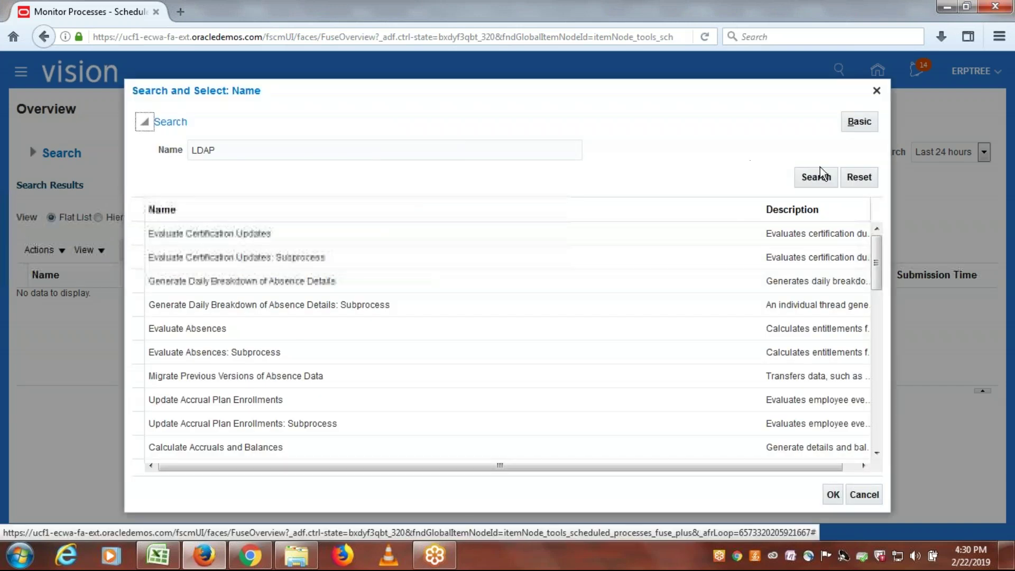
pyautogui.click(822, 179)
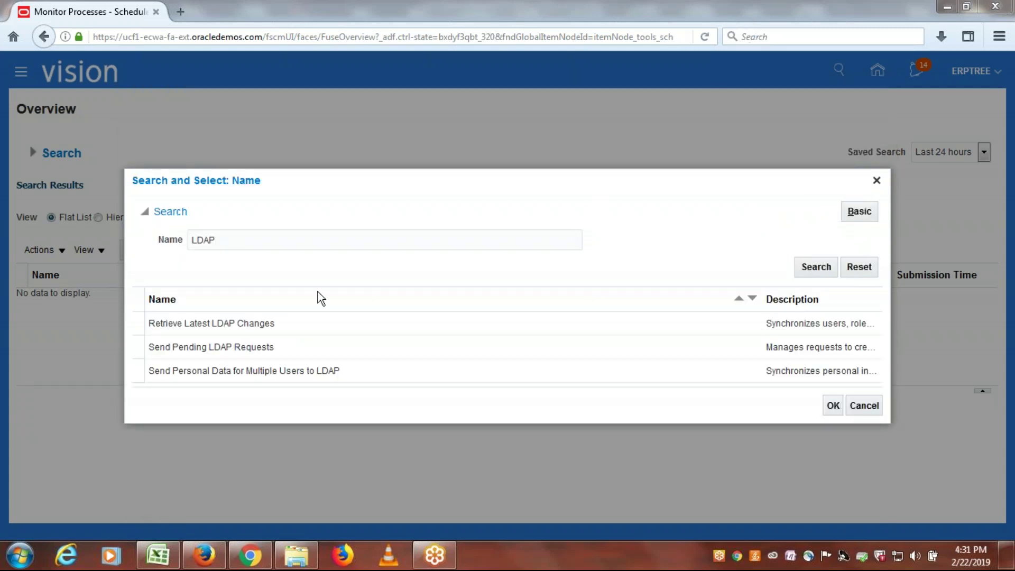
pyautogui.click(252, 325)
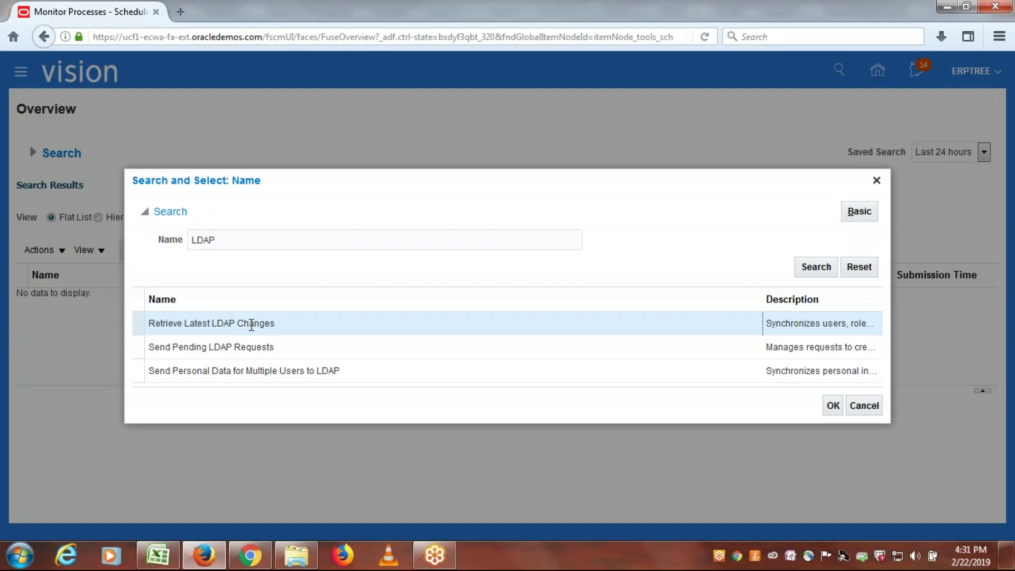
pyautogui.click(834, 408)
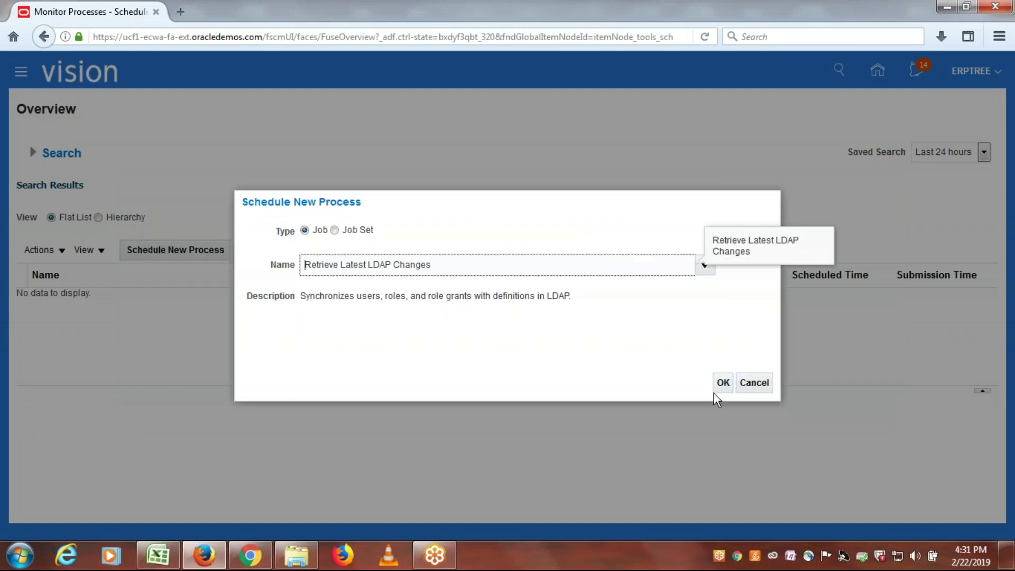
# Step: Submit the Retrieve Latest LDAP Changes process with its default options and refresh the process list
pyautogui.click(722, 383)
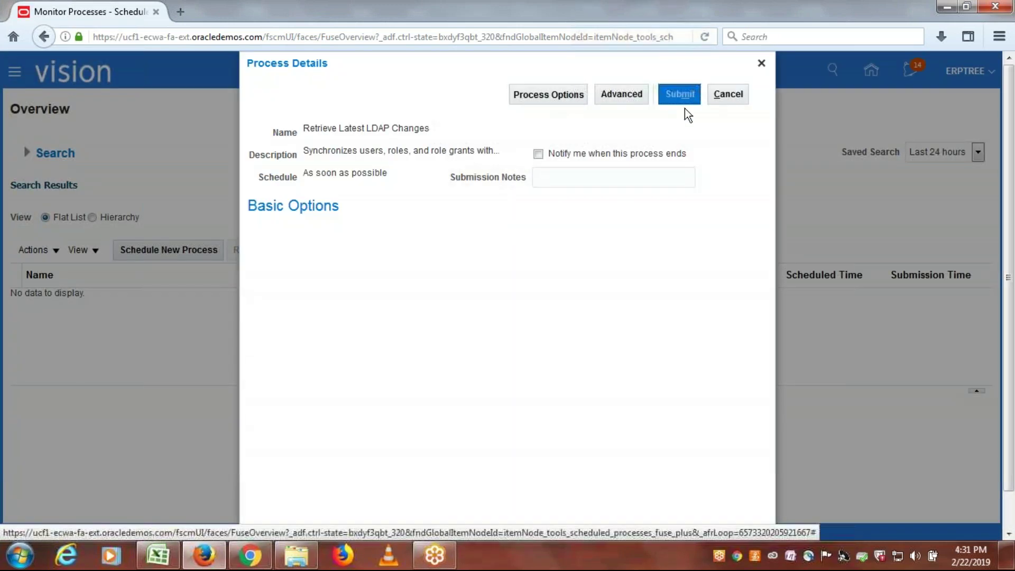
pyautogui.click(683, 100)
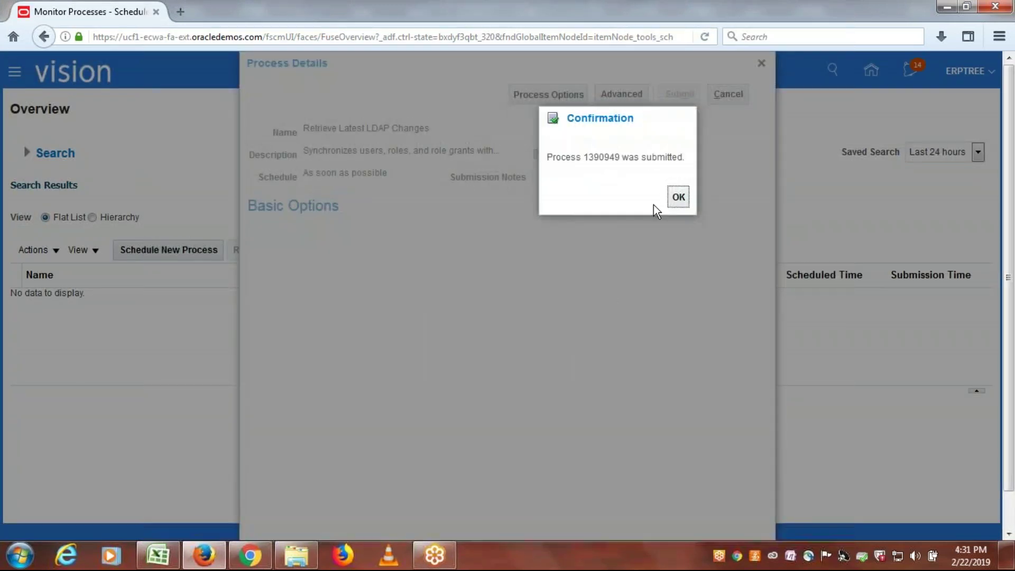
pyautogui.click(678, 196)
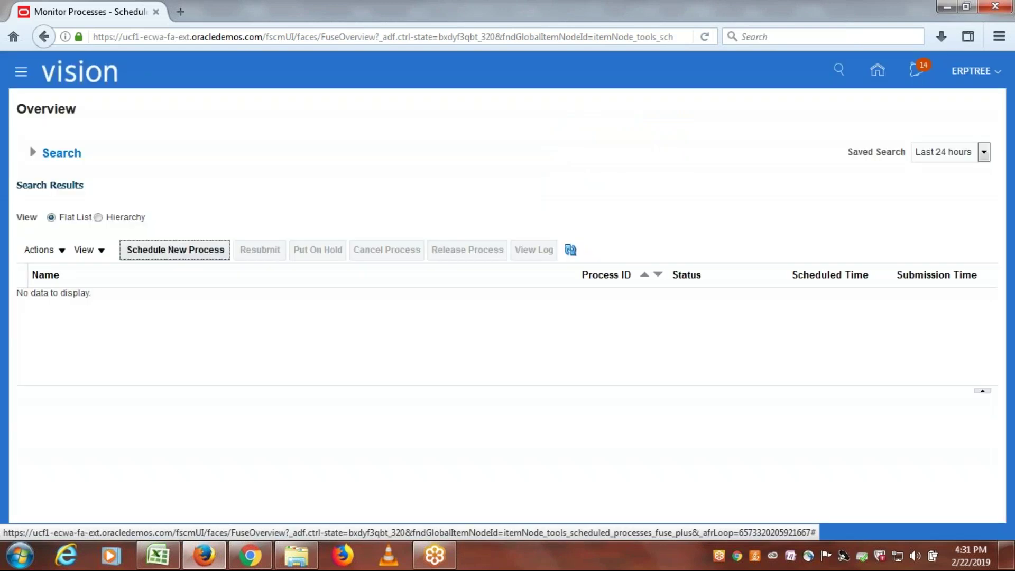
pyautogui.click(569, 249)
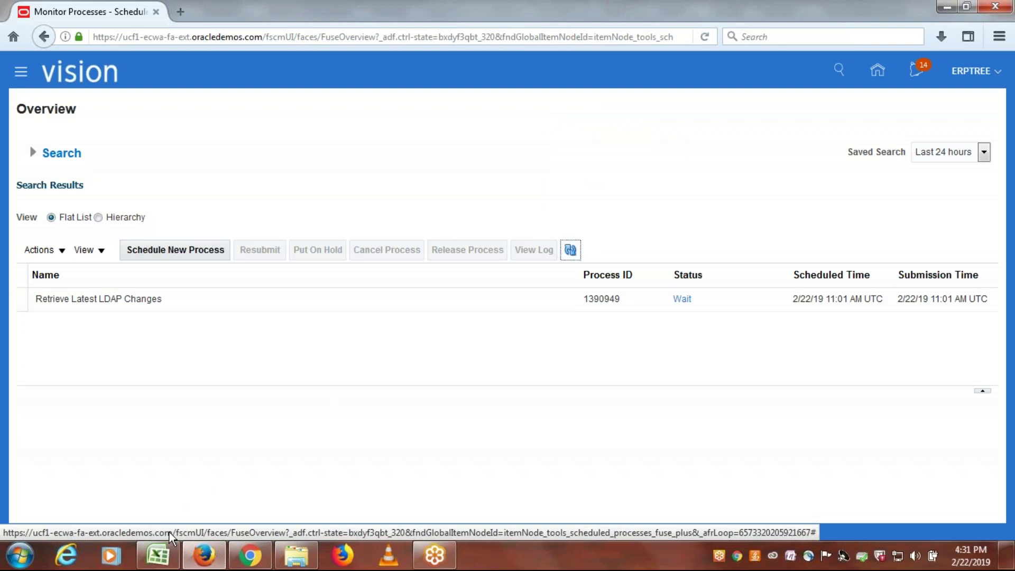
# Step: In the Excel task sheet, mark Assign Roles to User and Provide Data Access for User as Done
pyautogui.click(163, 563)
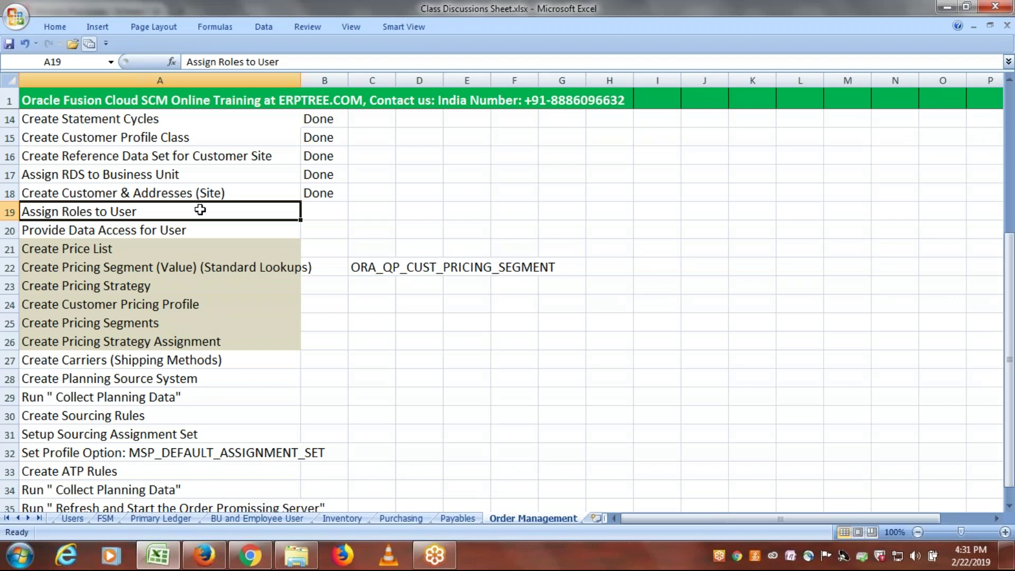
pyautogui.press('Right')
pyautogui.write('D')
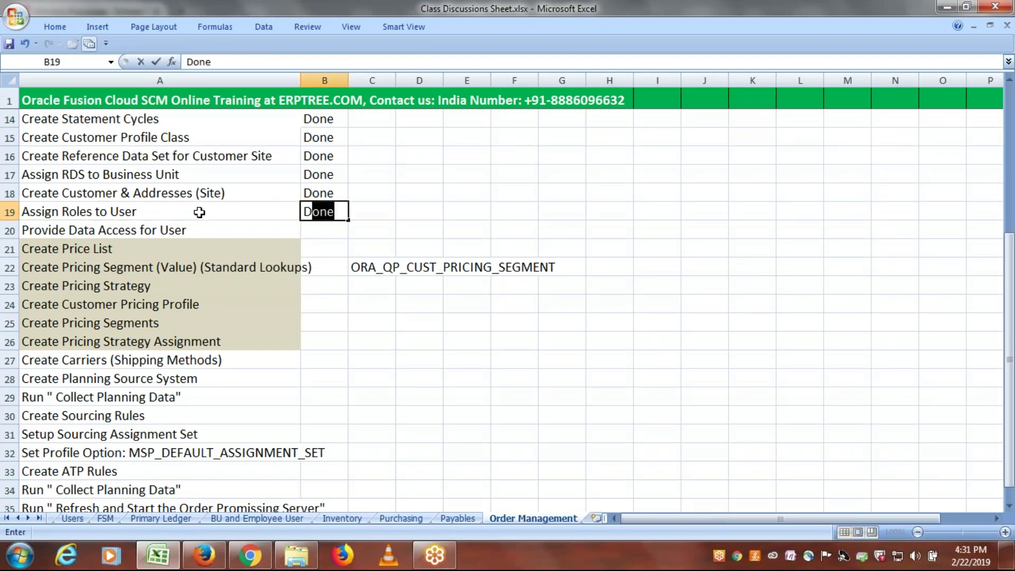
pyautogui.press('Return')
pyautogui.write('Done')
pyautogui.press('Tab')
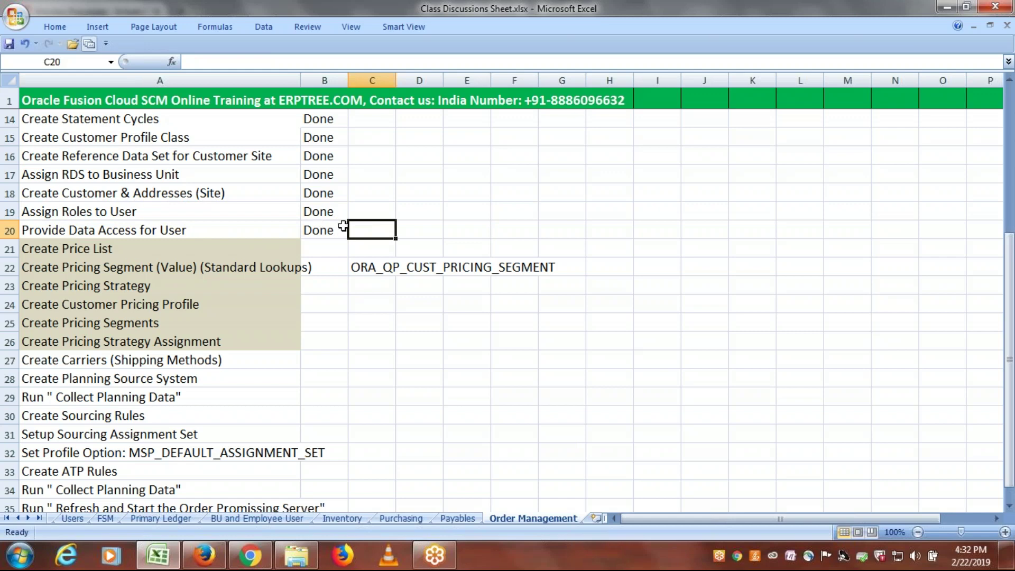
pyautogui.moveTo(102, 243); pyautogui.dragTo(159, 338)
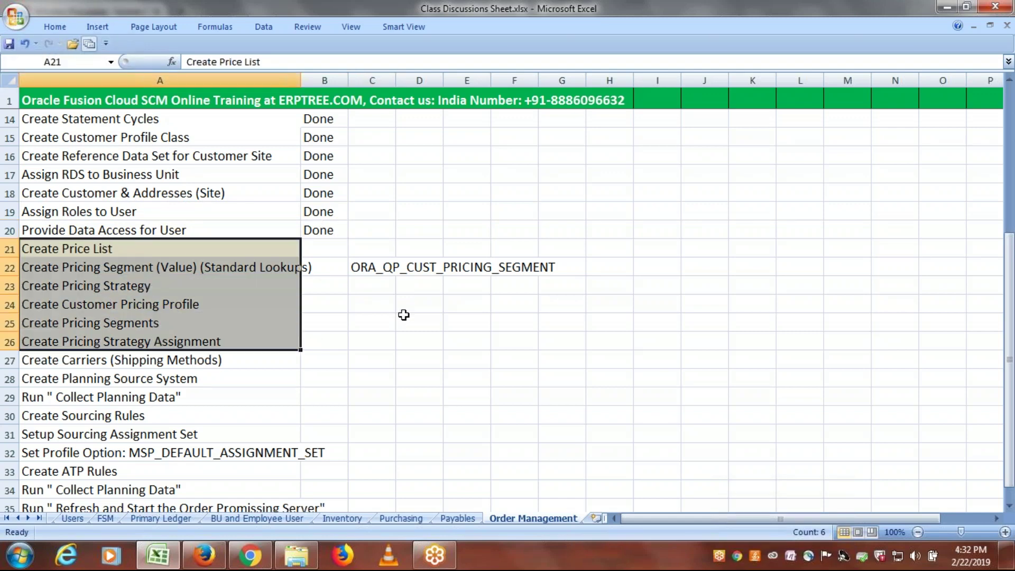
pyautogui.click(921, 21)
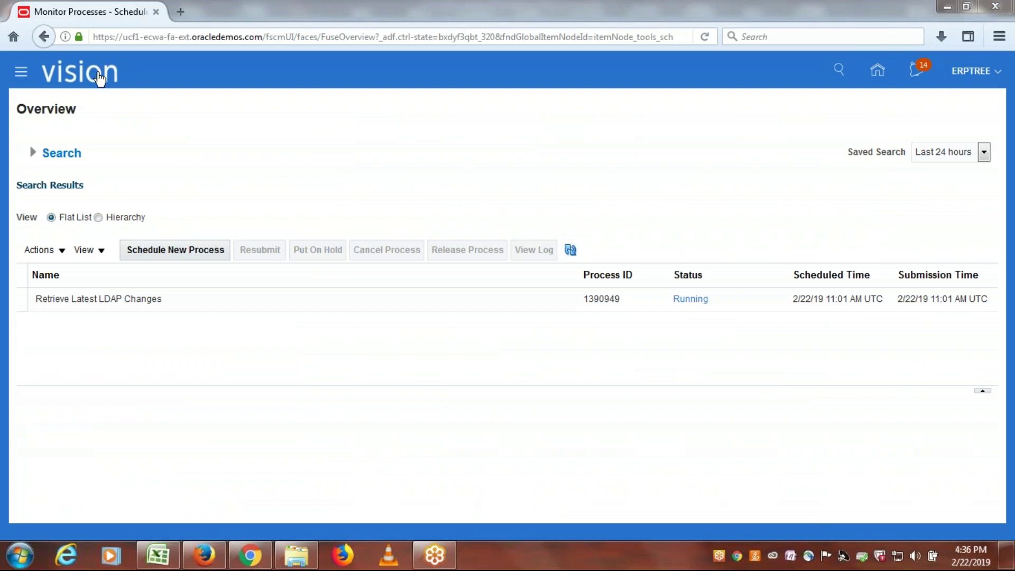
# Step: Open Pricing Administration from Supply Chain Execution in Oracle Fusion and display its task list
pyautogui.click(99, 77)
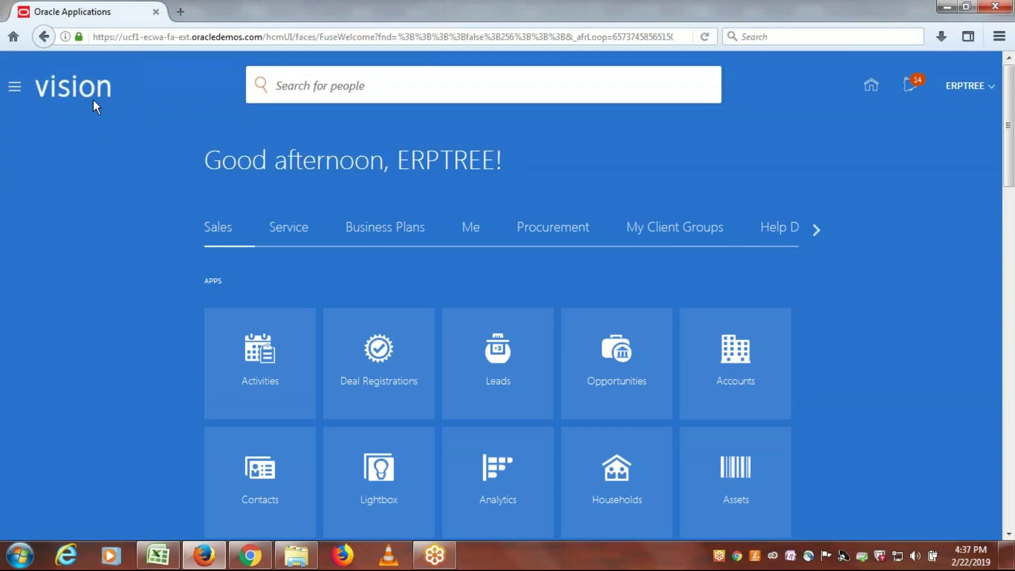
pyautogui.click(14, 86)
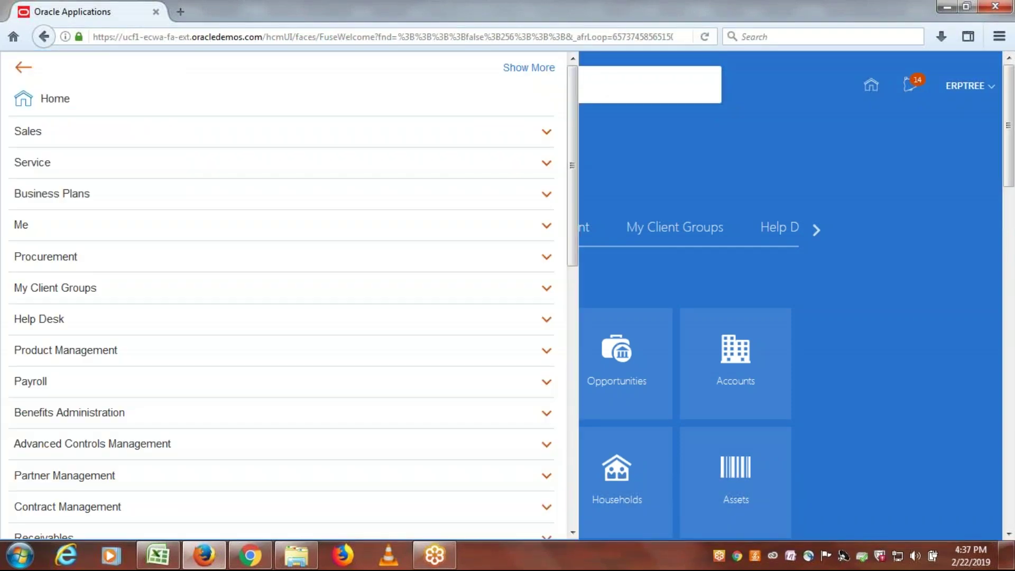
pyautogui.moveTo(576, 206); pyautogui.dragTo(585, 302)
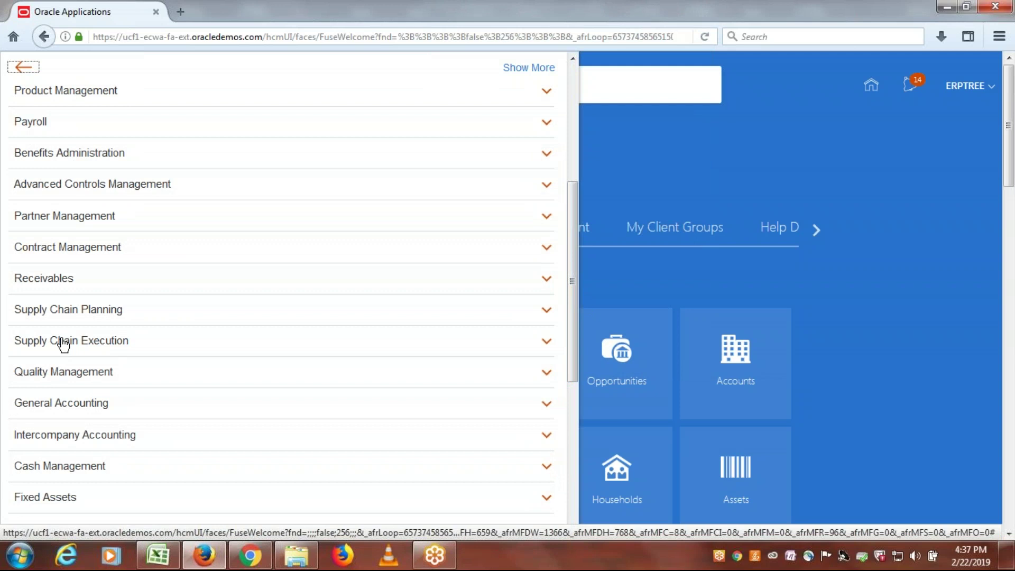
pyautogui.click(62, 343)
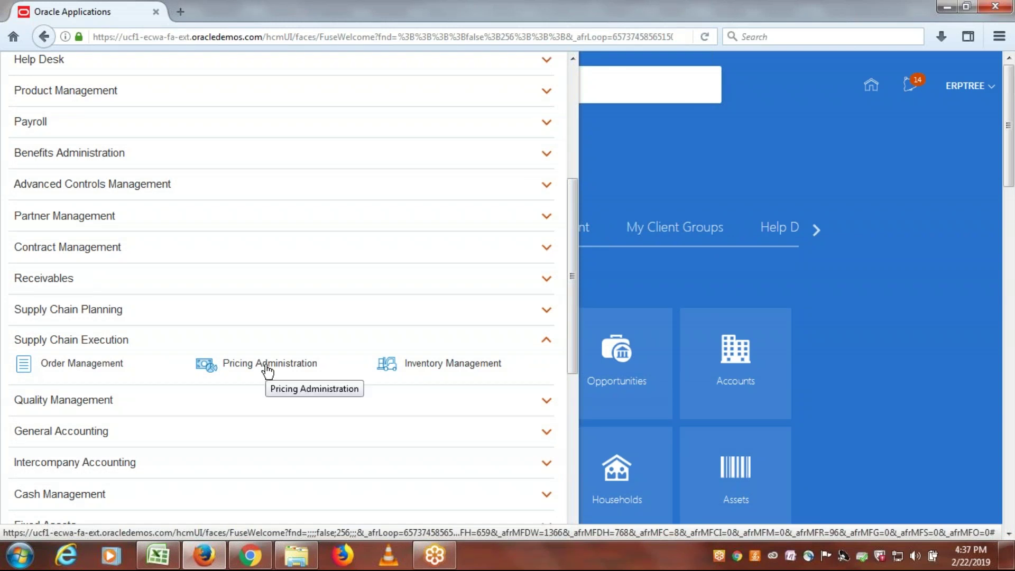
pyautogui.click(268, 372)
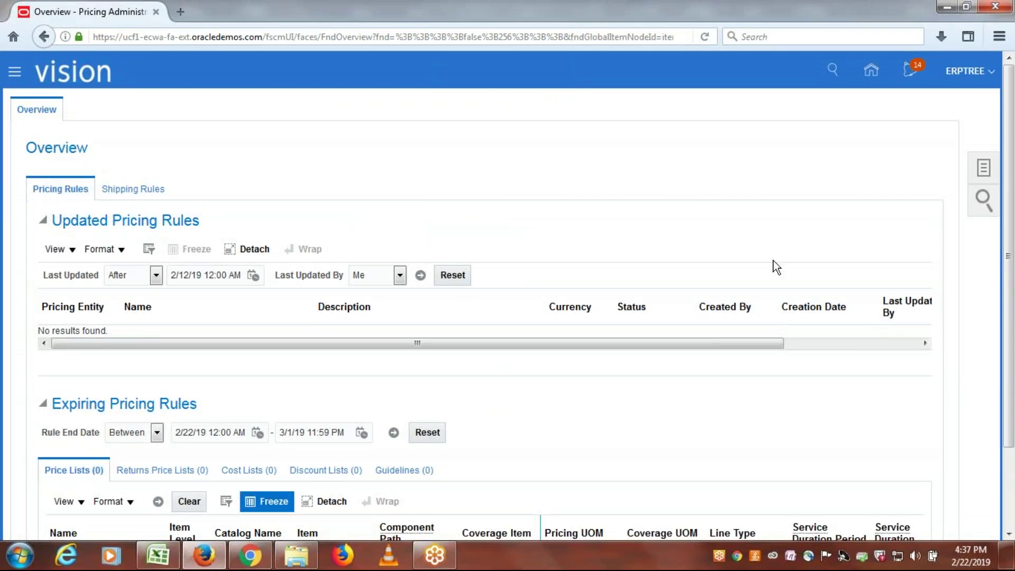
pyautogui.click(985, 174)
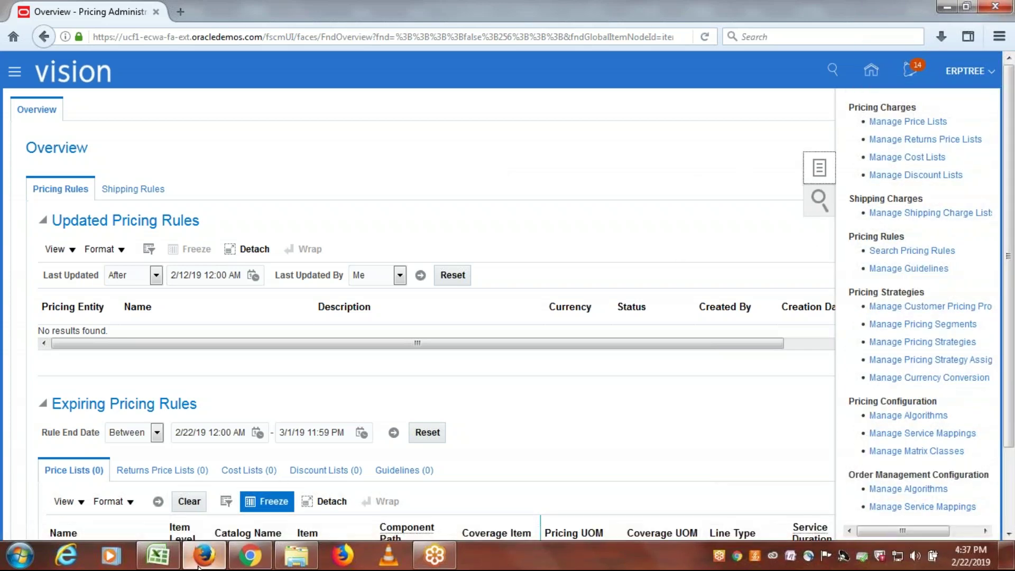
# Step: Review the pricing setup tasks in the Excel sheet, from Create Price List through Create Pricing Strategy Assignment
pyautogui.click(163, 564)
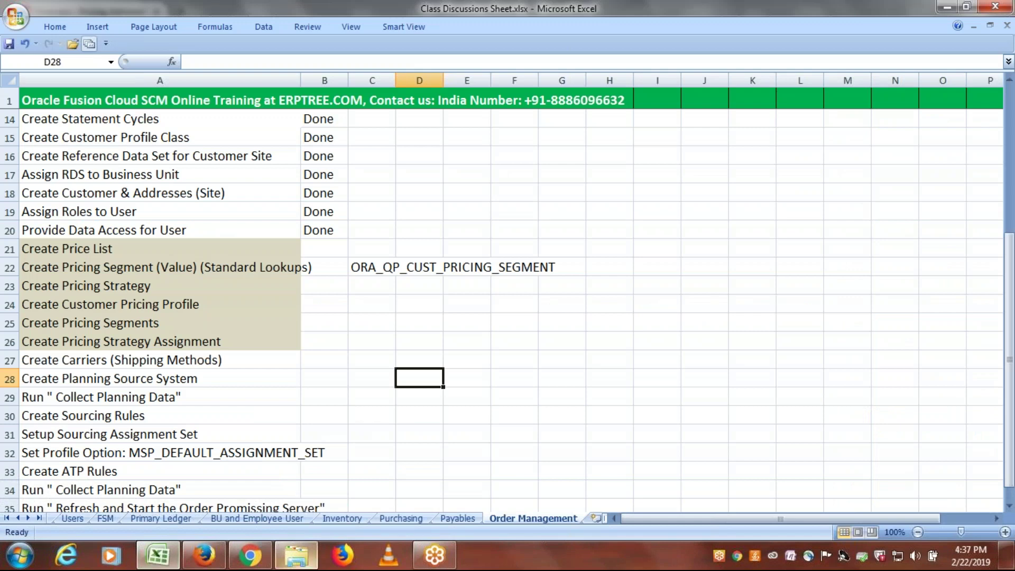
pyautogui.click(84, 246)
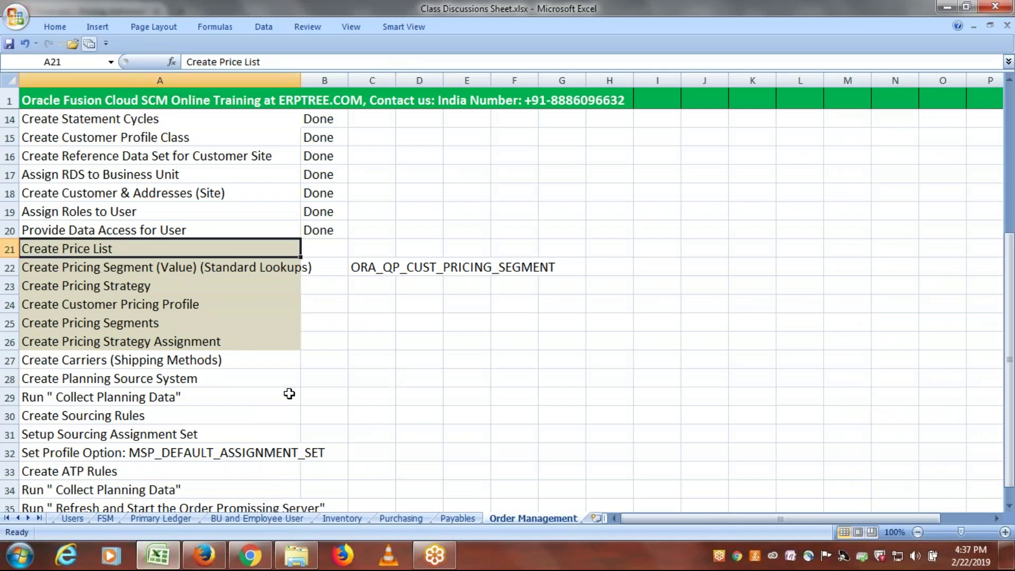
pyautogui.doubleClick(120, 248)
pyautogui.moveTo(115, 248); pyautogui.dragTo(26, 248)
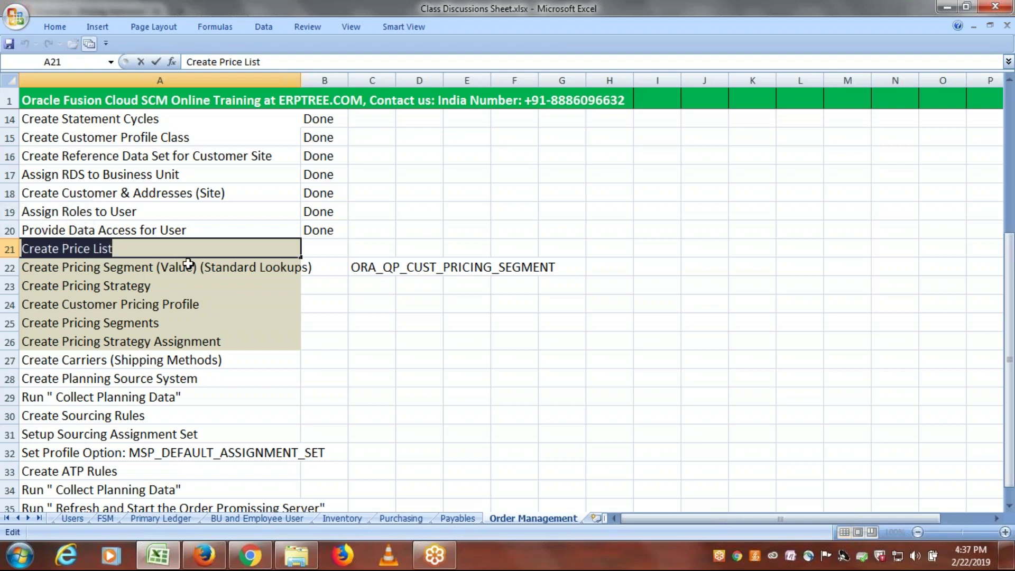
pyautogui.moveTo(172, 347); pyautogui.dragTo(168, 263)
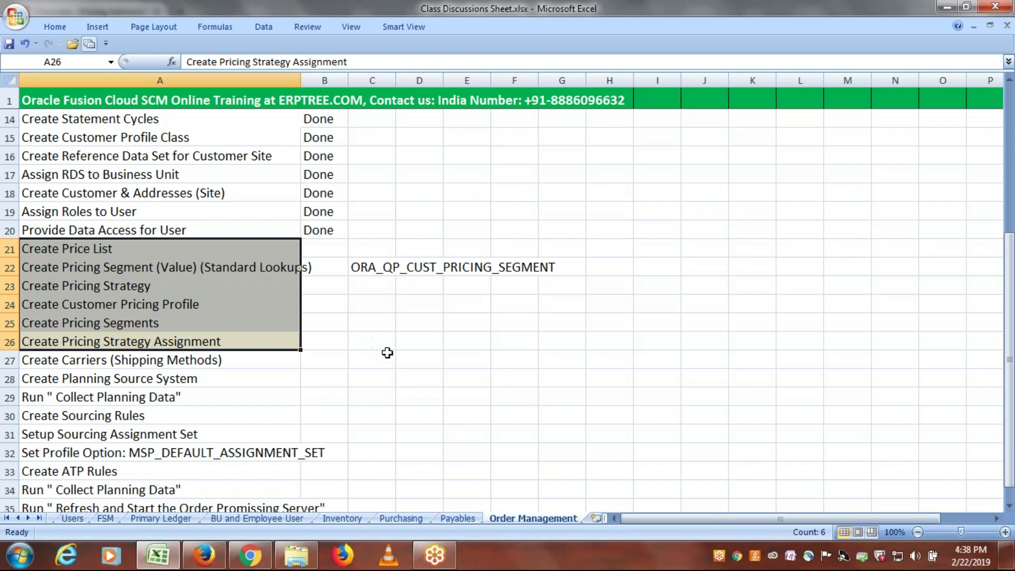
pyautogui.click(118, 248)
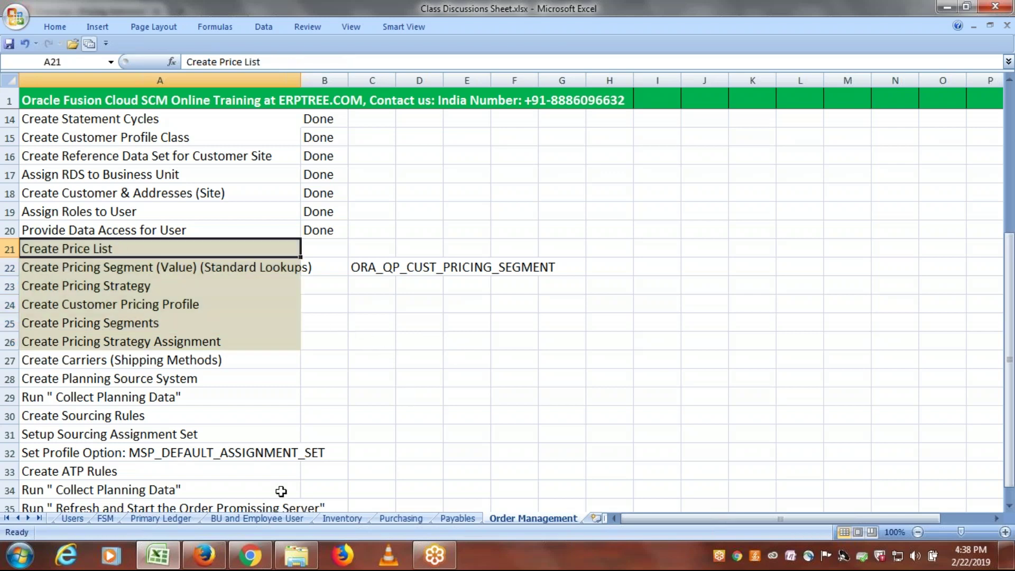
# Step: Return to Pricing Administration in Firefox, open Manage Price Lists and start creating a new price list
pyautogui.moveTo(206, 565)
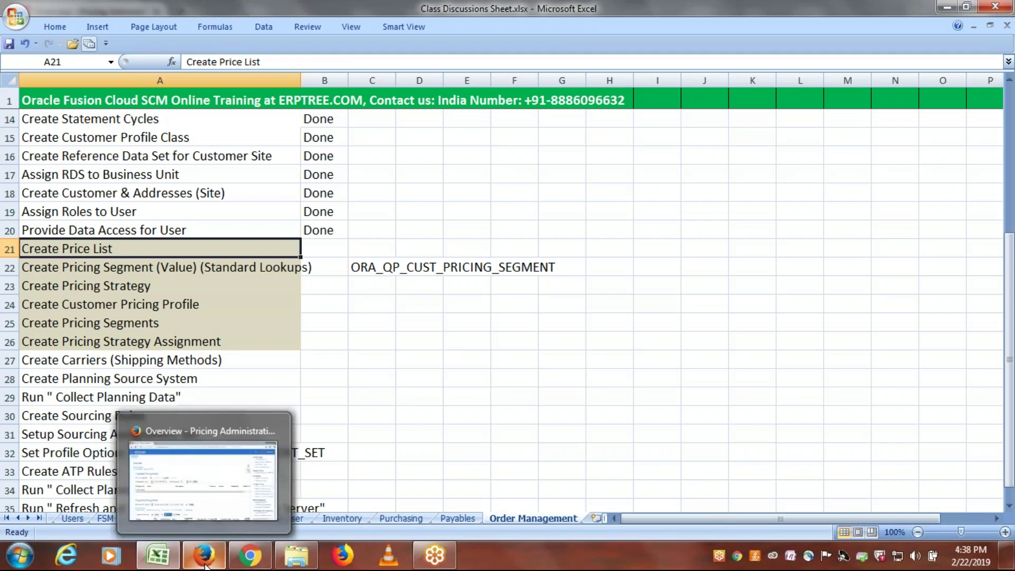
pyautogui.click(208, 504)
pyautogui.click(879, 122)
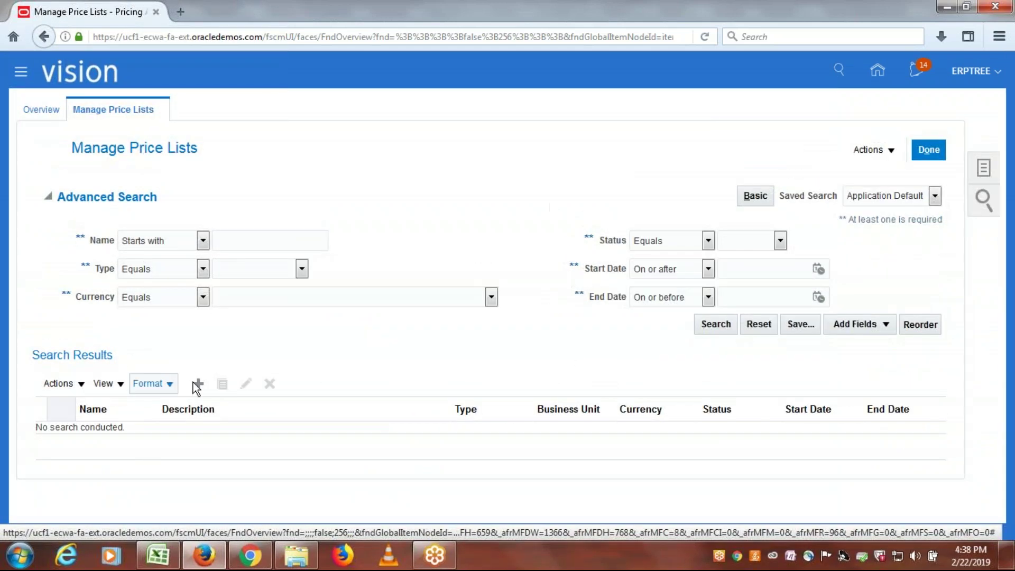
pyautogui.click(197, 385)
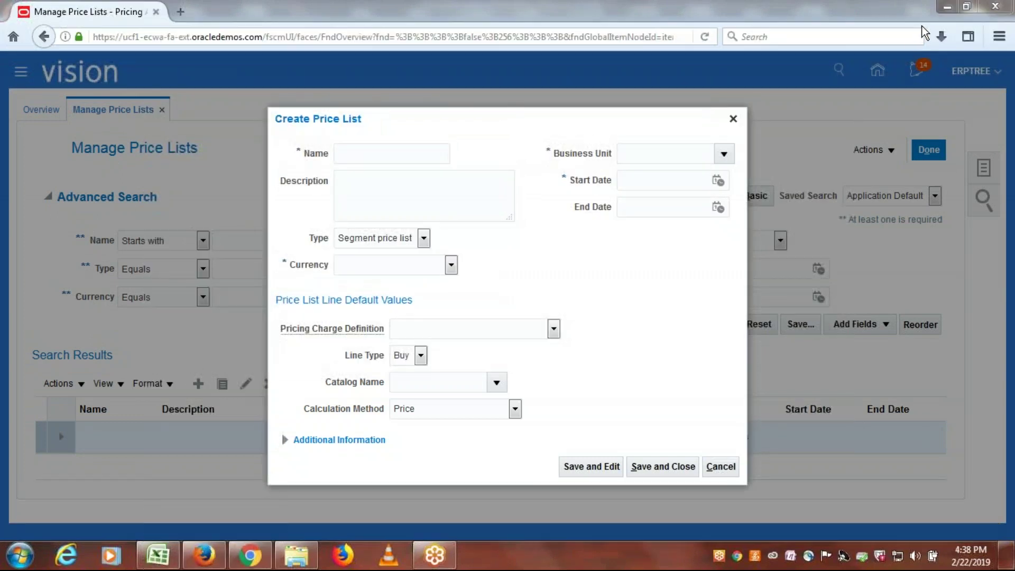
# Step: Name the new price list ERPTREE Price List and set its currency to USD - US Dollar
pyautogui.click(361, 153)
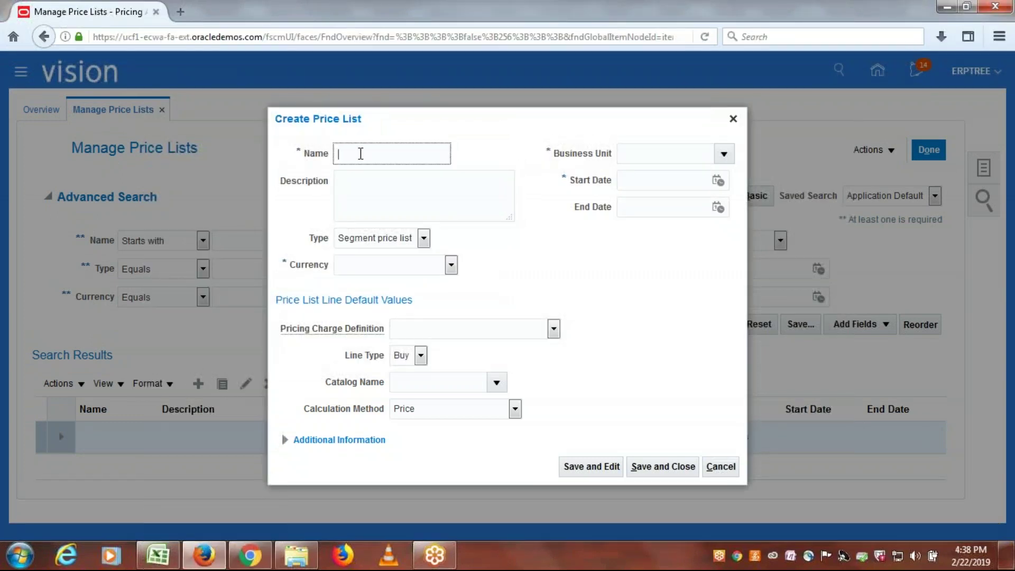
pyautogui.write('ERPTREE Price List')
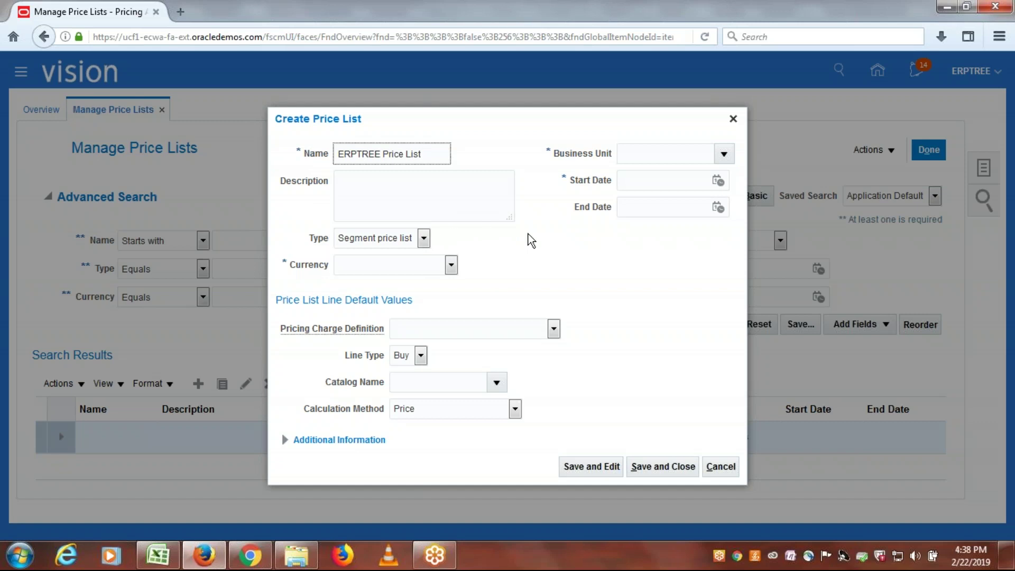
pyautogui.click(450, 265)
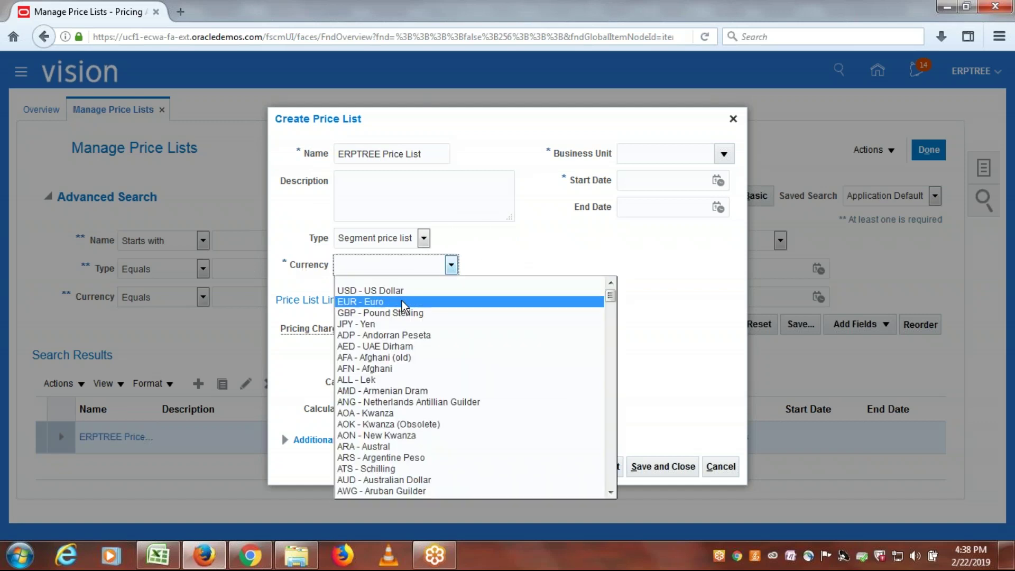
pyautogui.click(381, 290)
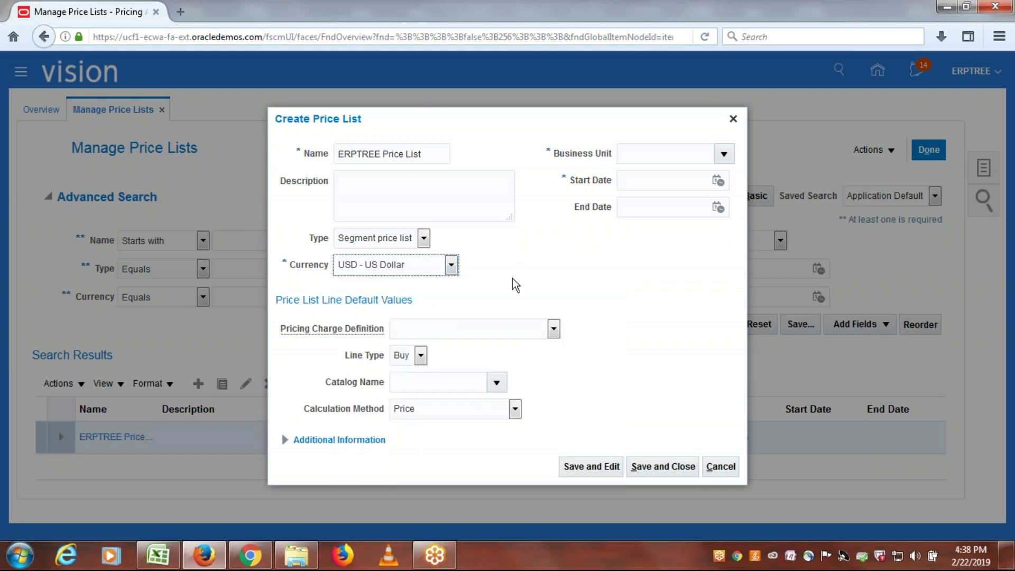
# Step: Try to find the ERPTREE business unit for the price list, searching for ERPTREE, and discard the price list draft
pyautogui.click(675, 157)
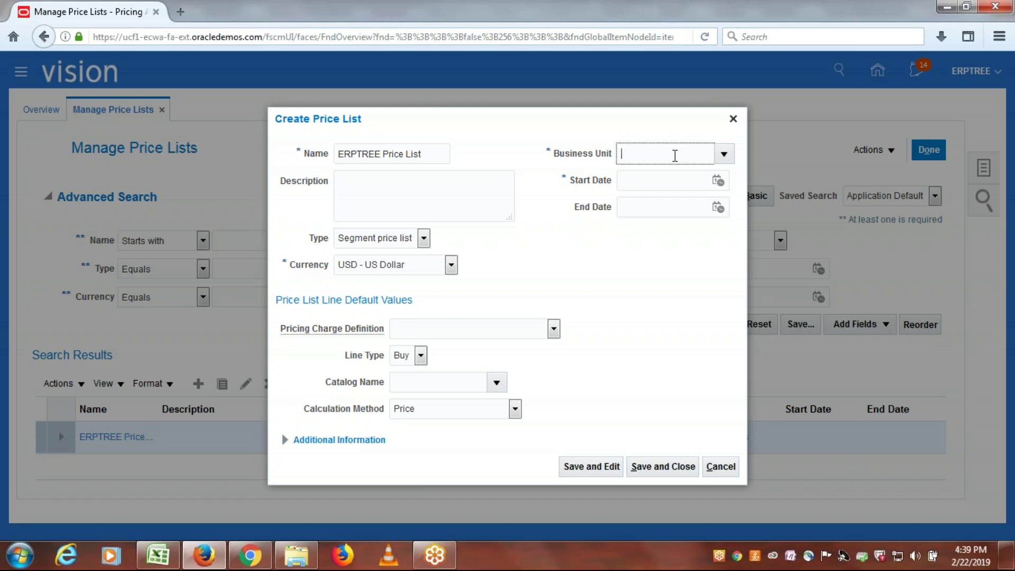
pyautogui.write('erptr')
pyautogui.press('Tab')
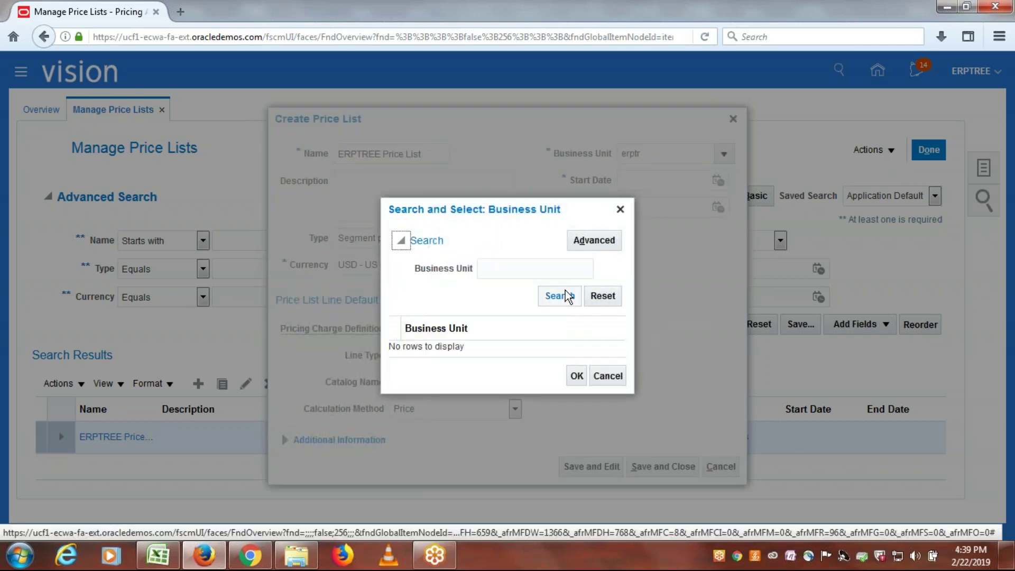
pyautogui.click(564, 296)
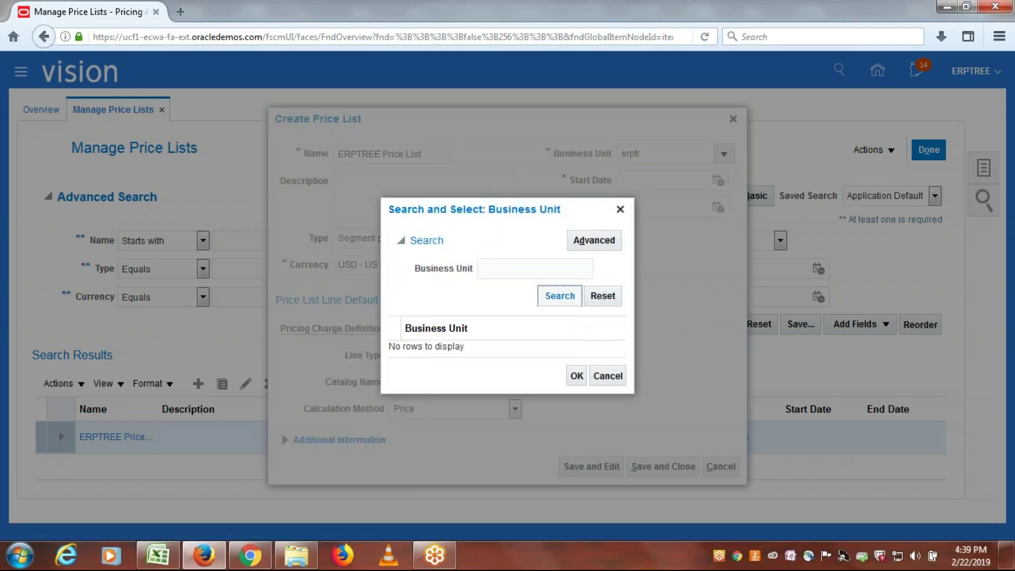
pyautogui.click(620, 209)
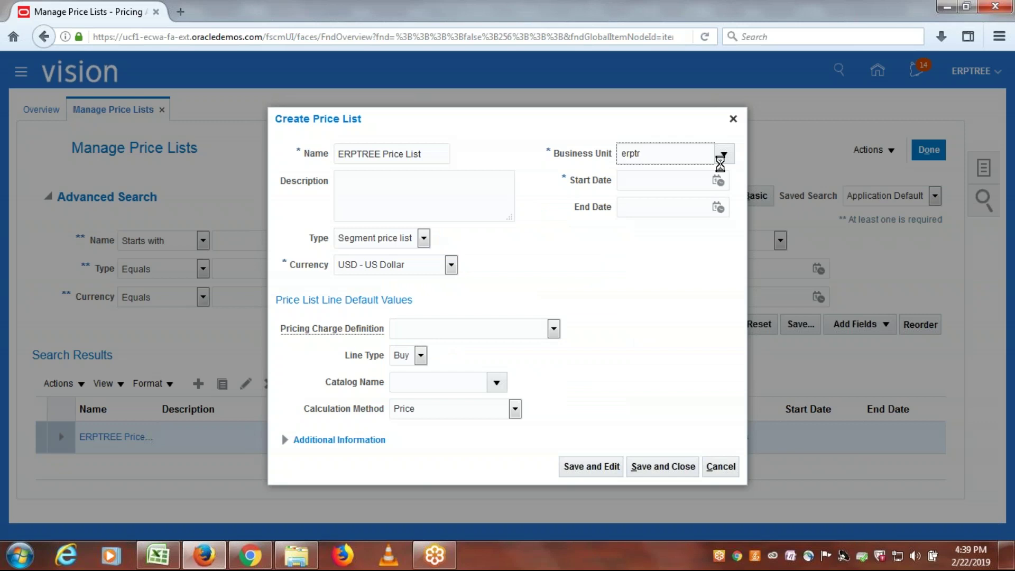
pyautogui.click(724, 154)
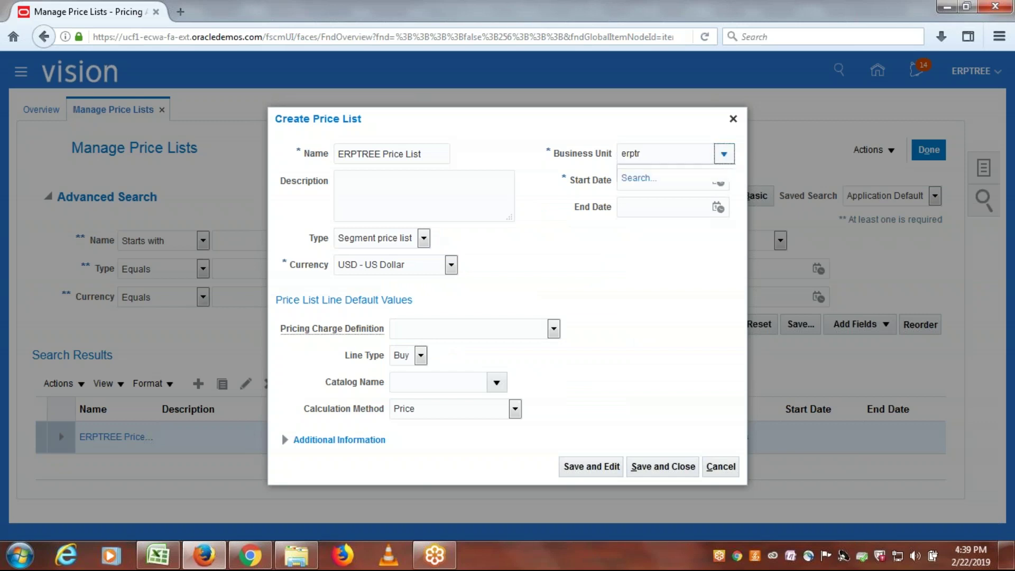
pyautogui.click(642, 184)
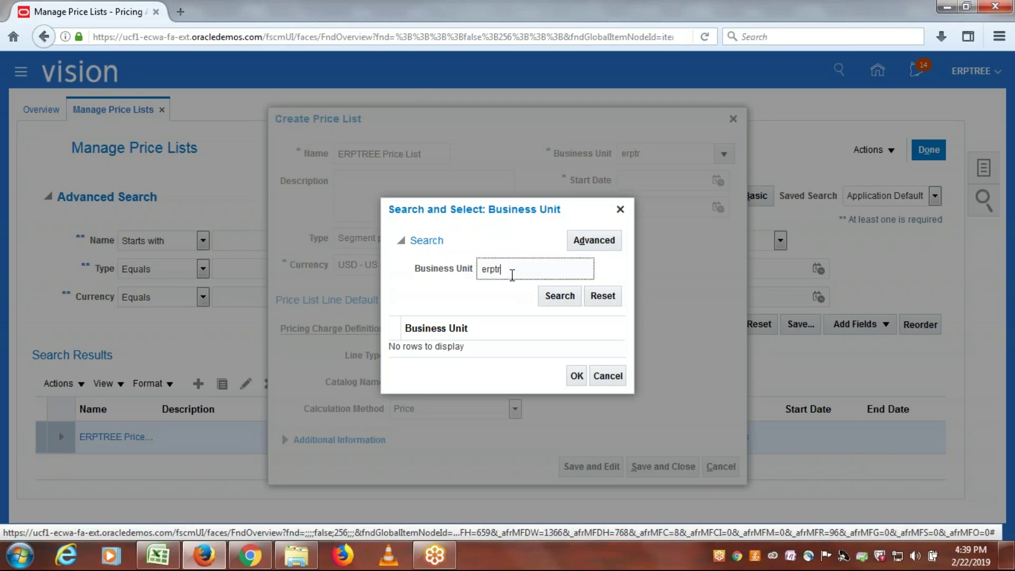
pyautogui.write('ERPTREE')
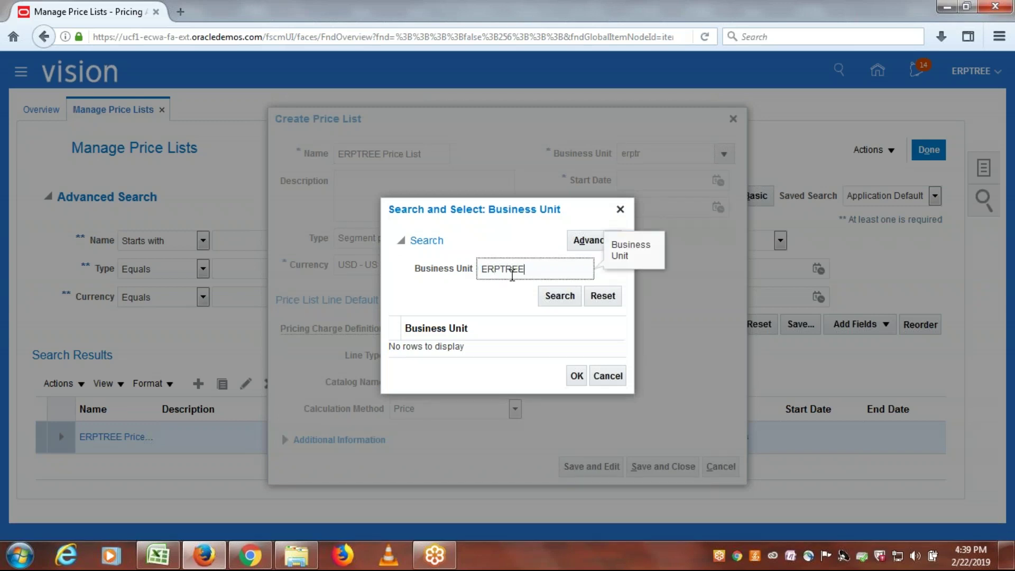
pyautogui.click(550, 297)
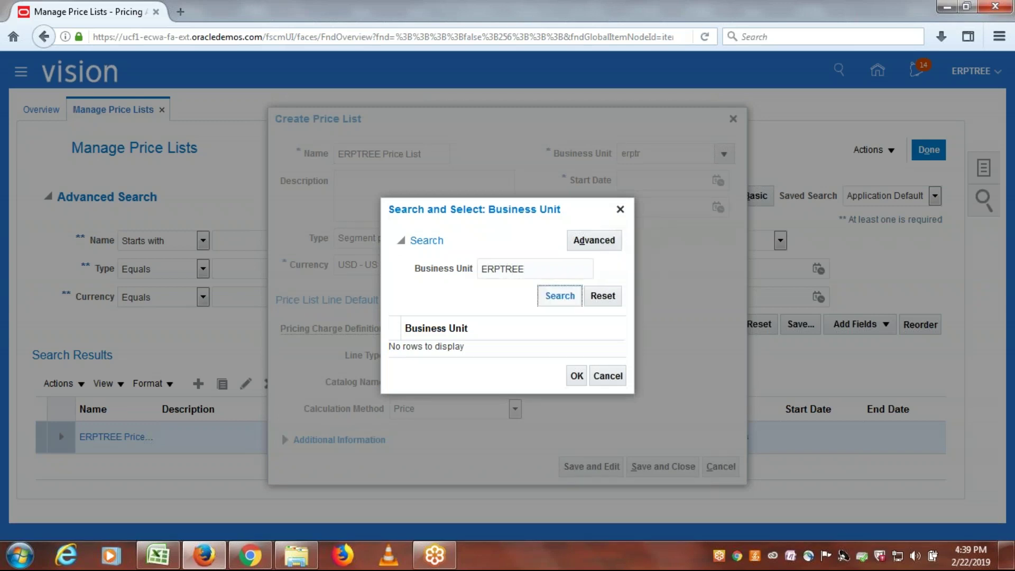
pyautogui.click(621, 209)
pyautogui.click(733, 119)
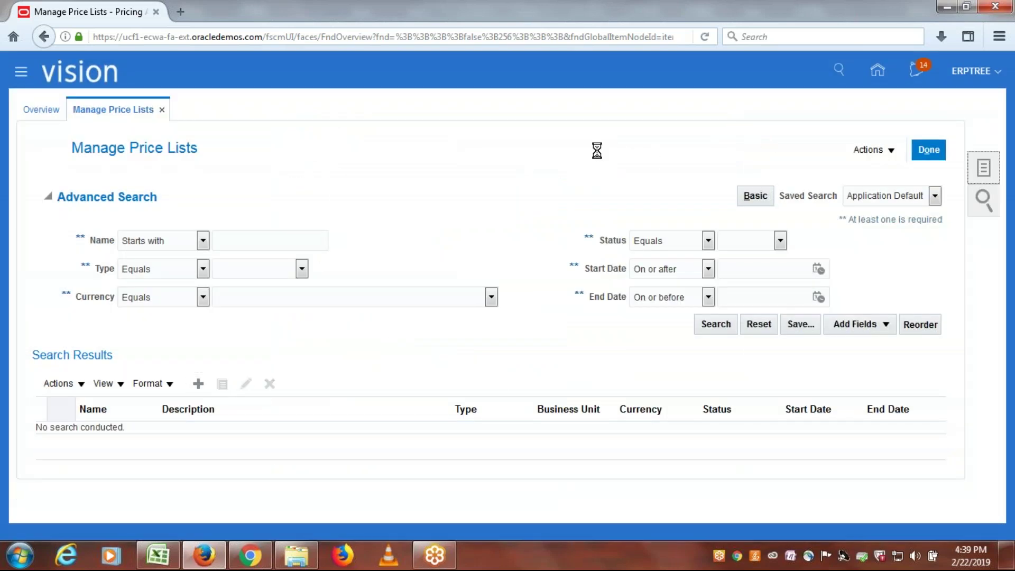
# Step: Sign out of Oracle Applications Cloud and sign back in as ERPTREE with the account password
pyautogui.click(983, 168)
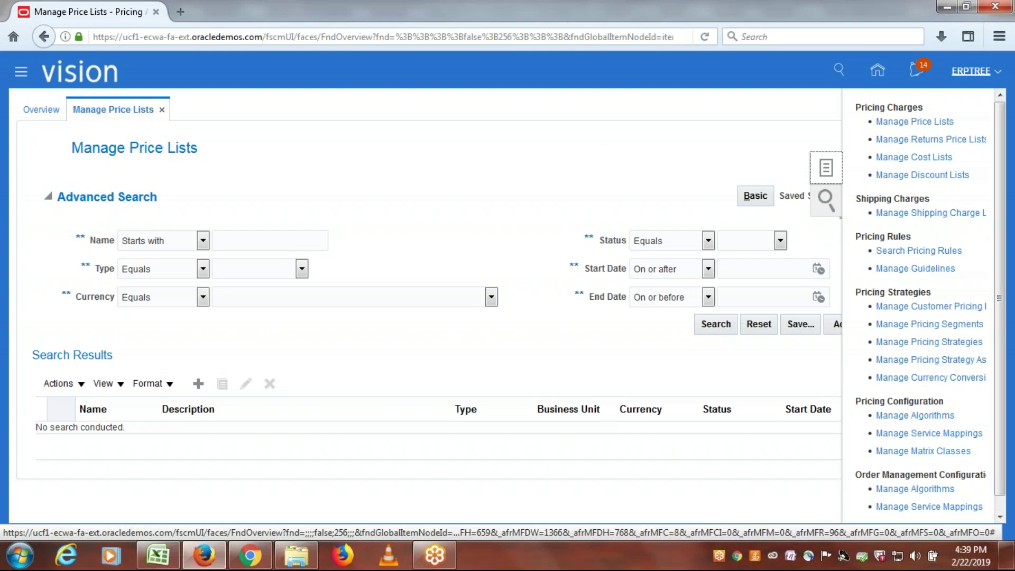
pyautogui.click(973, 71)
pyautogui.click(976, 99)
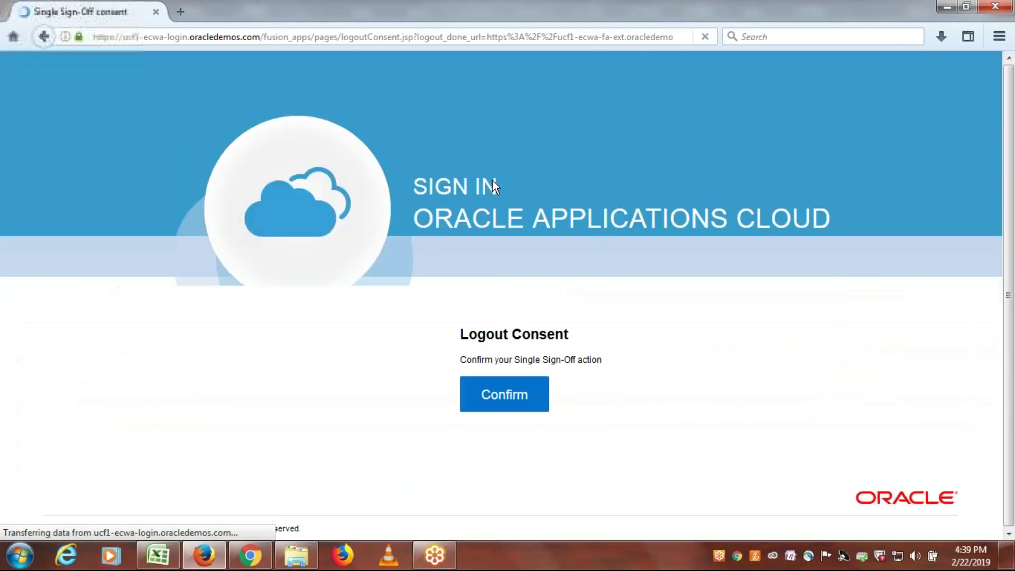
pyautogui.click(511, 406)
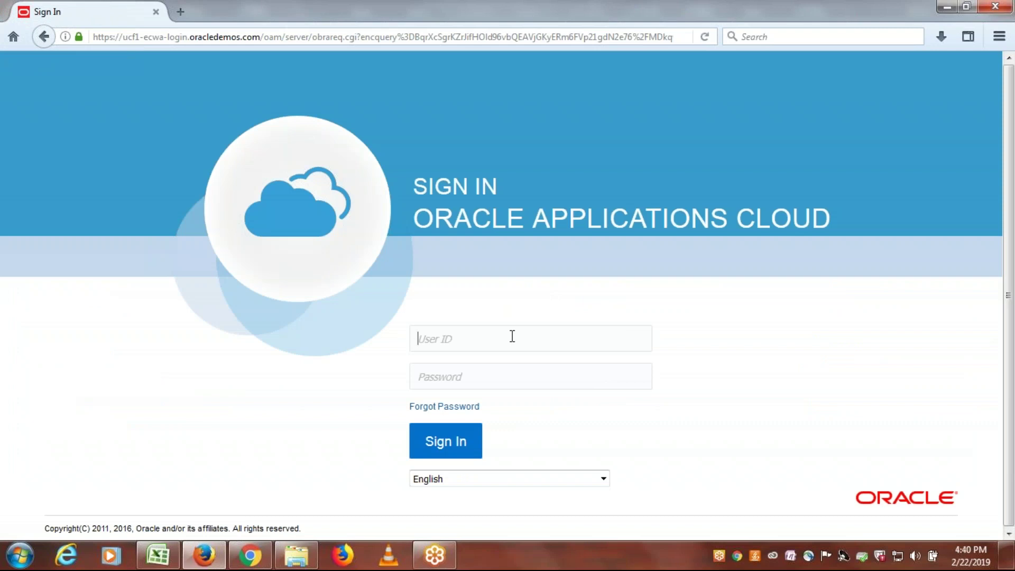
pyautogui.write('ERPTREE')
pyautogui.press('Tab')
pyautogui.write('*******')
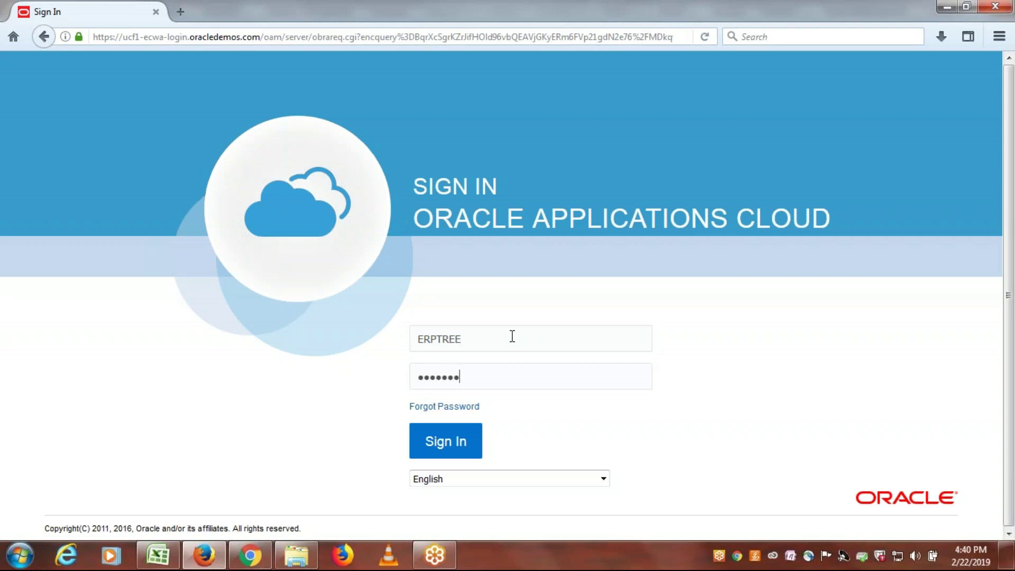
pyautogui.press('Return')
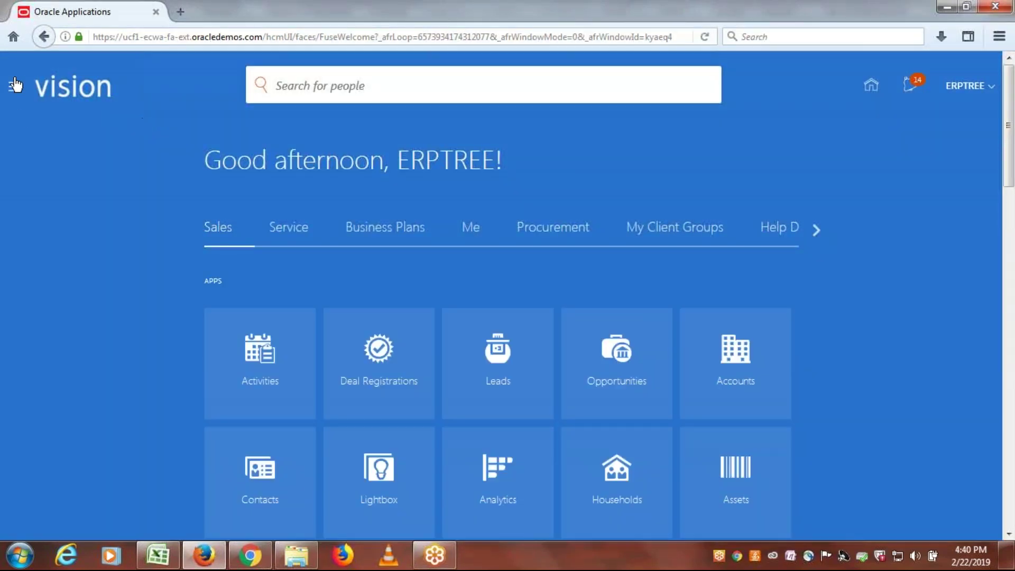
# Step: Open Pricing Administration from Supply Chain Execution and go to its Manage Price Lists task
pyautogui.click(15, 86)
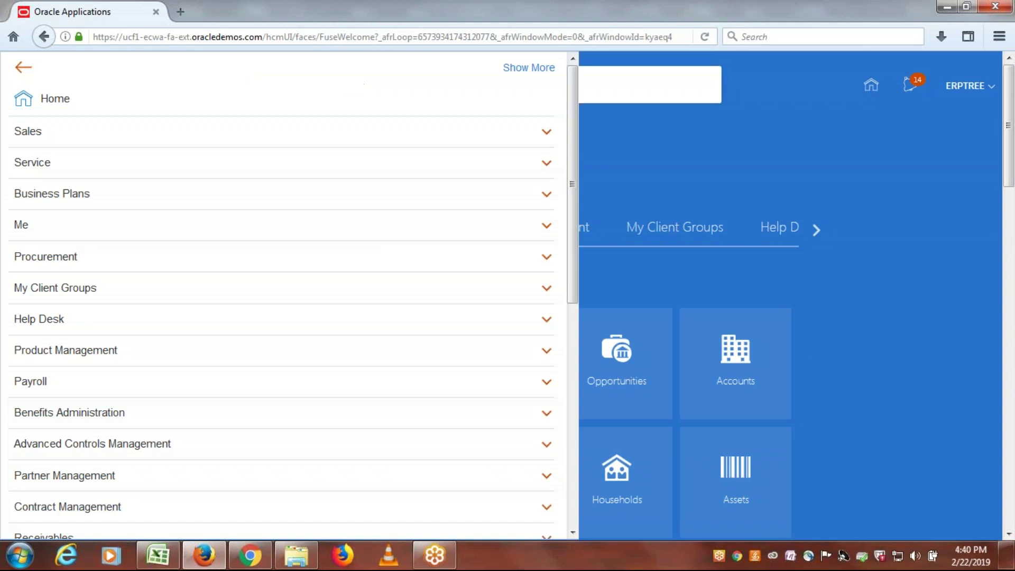
pyautogui.scroll(-6, 587, 353)
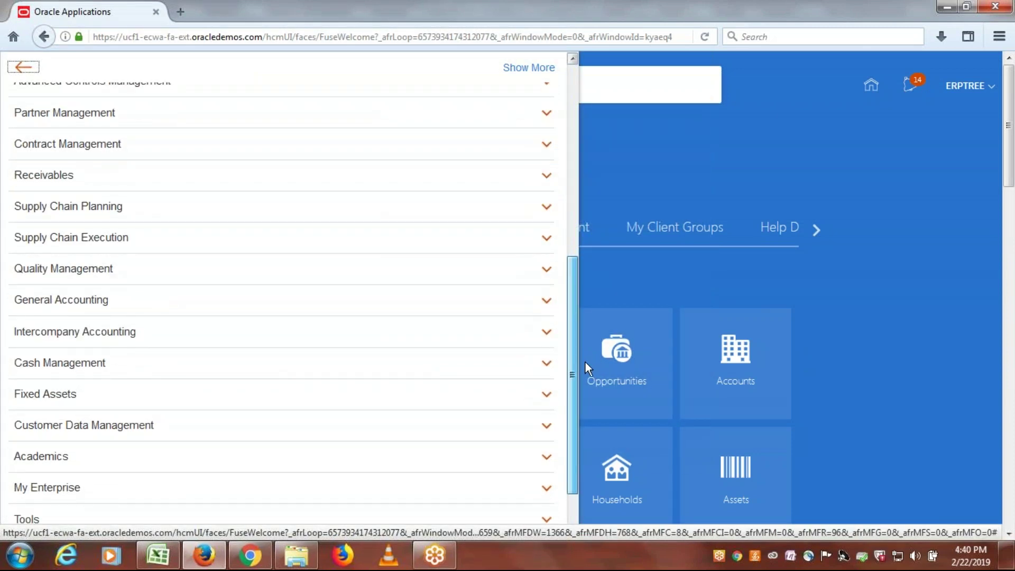
pyautogui.click(54, 242)
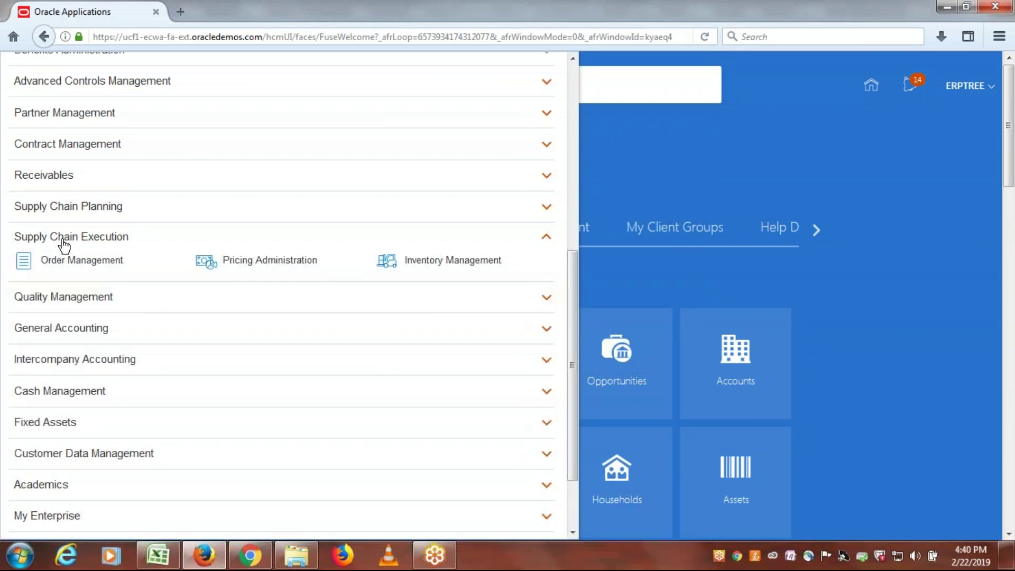
pyautogui.click(248, 264)
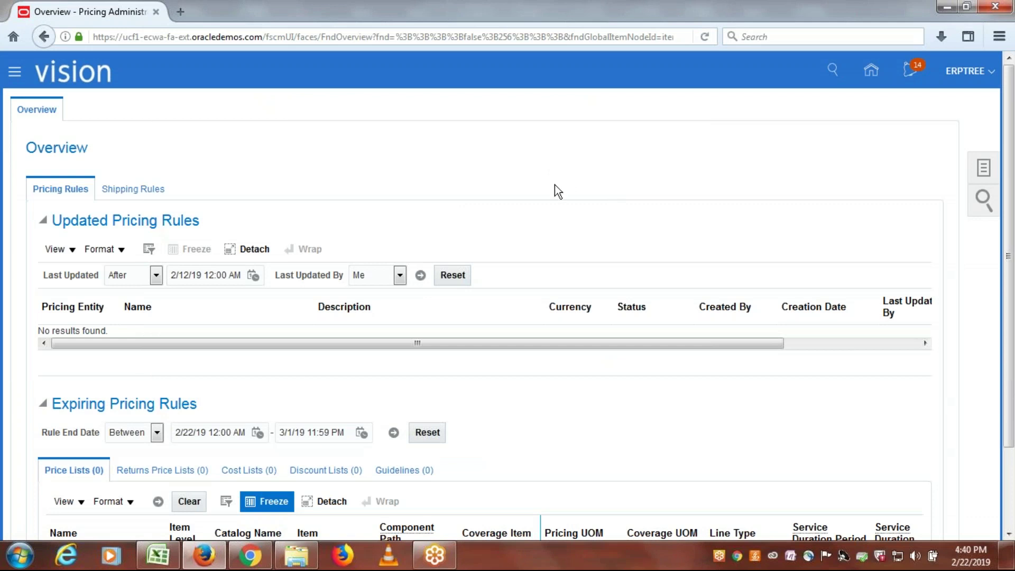
pyautogui.click(983, 168)
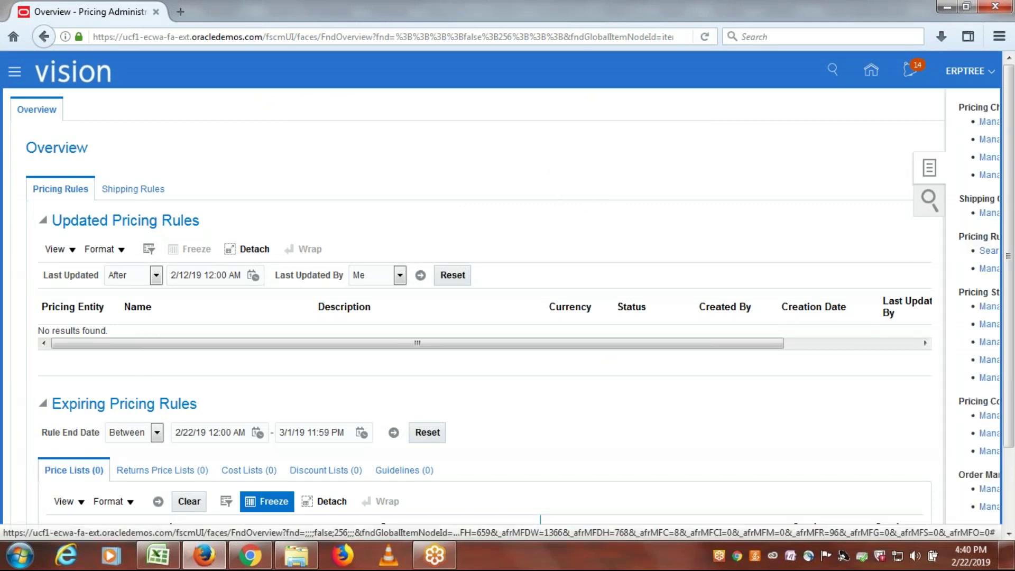
pyautogui.click(924, 124)
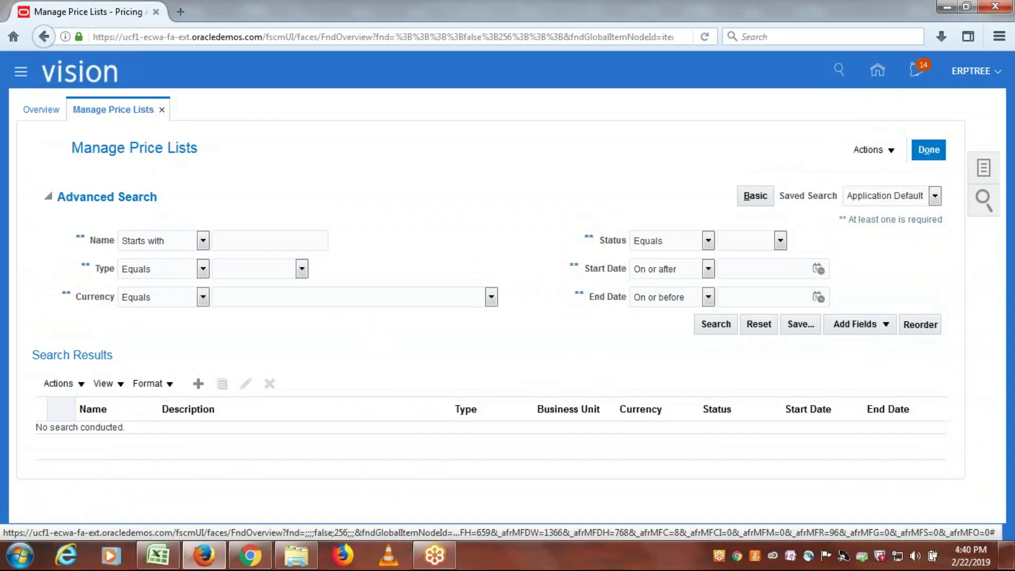
# Step: Start a new price list for the ERPTREE US business unit, named ERPTREE Price List, with currency USD - US Dollar
pyautogui.click(198, 383)
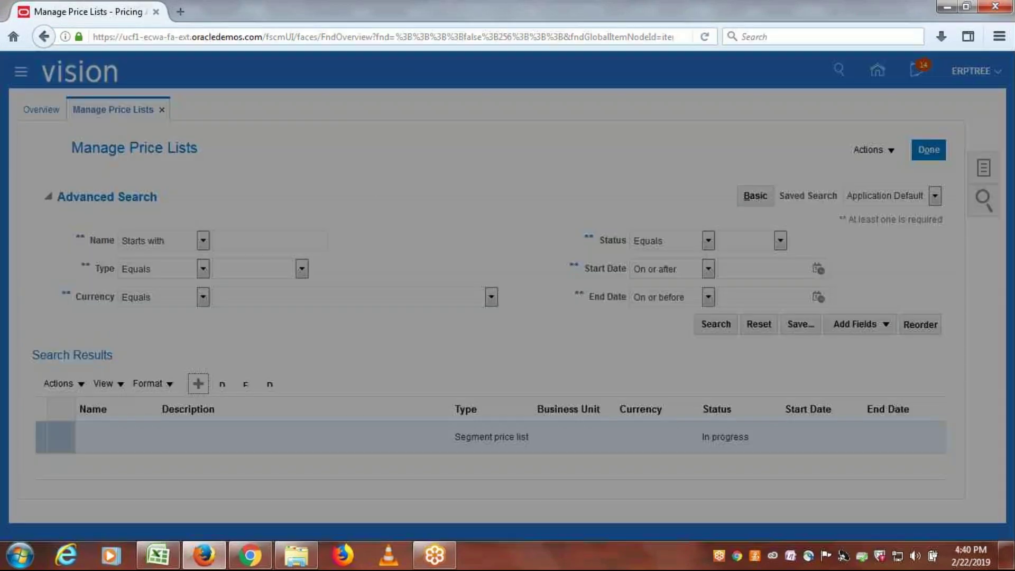
pyautogui.write('ERP')
pyautogui.press('Tab')
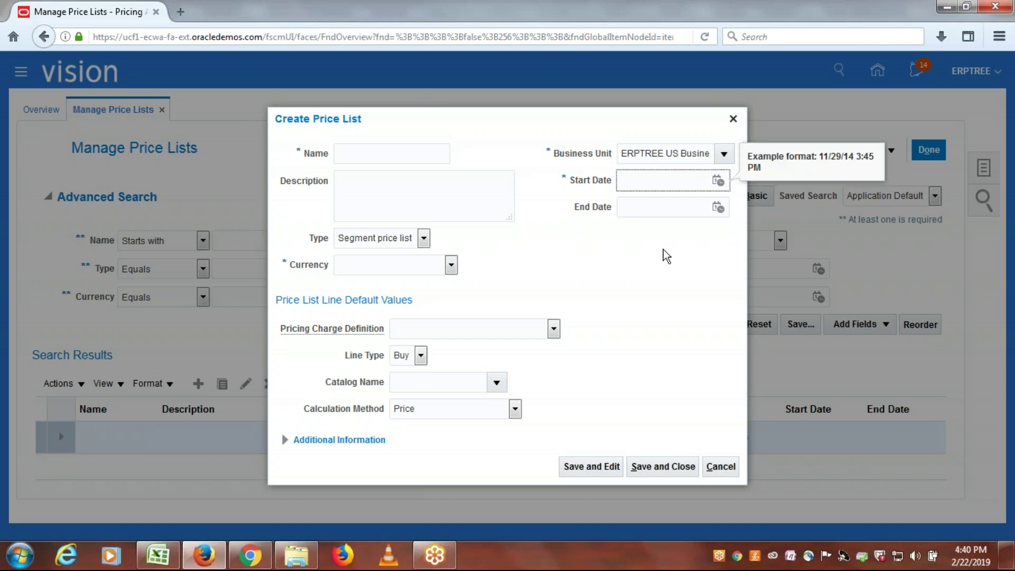
pyautogui.click(371, 151)
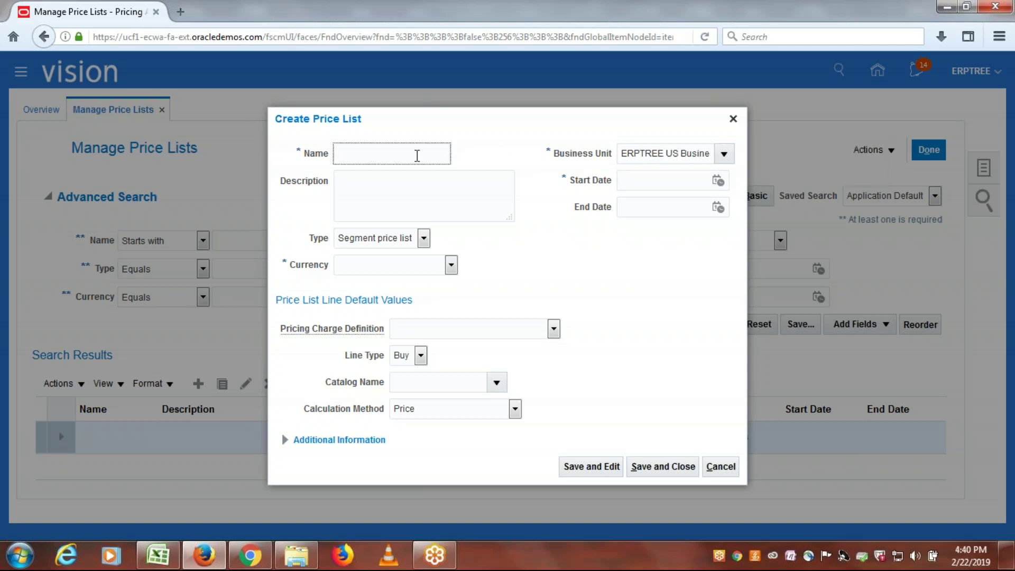
pyautogui.write('ERPTREE Price List')
pyautogui.press('Tab')
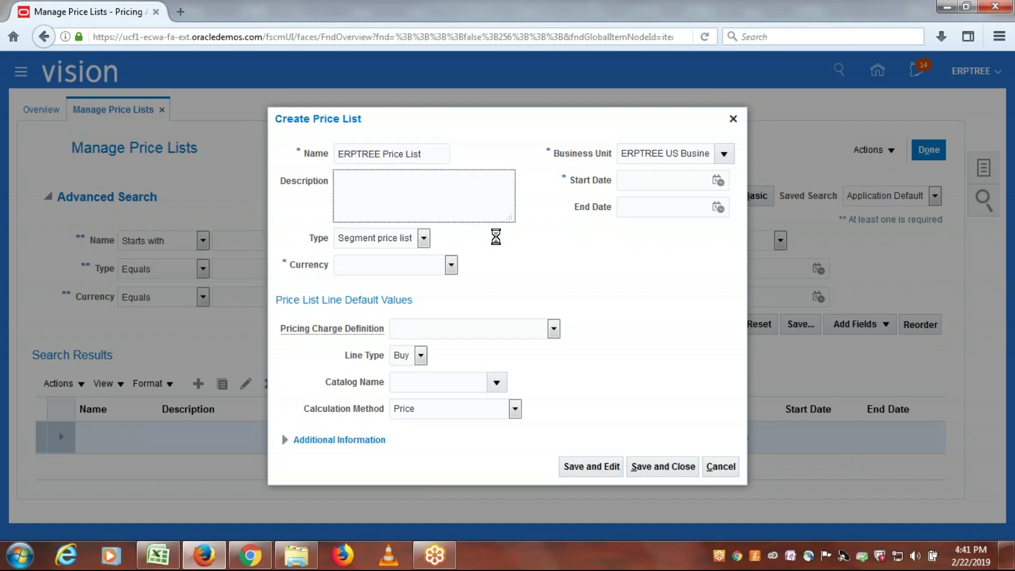
pyautogui.click(451, 265)
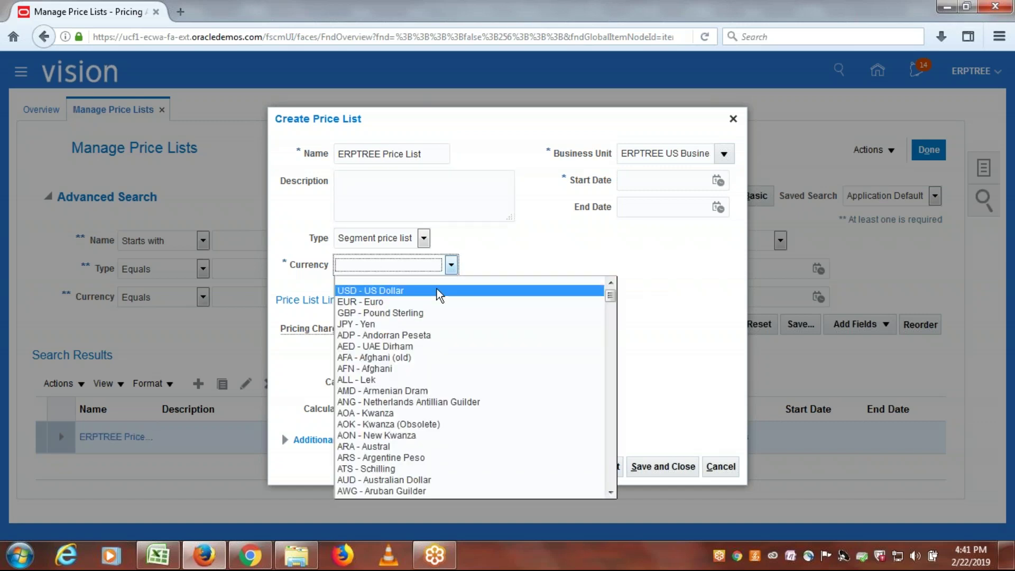
pyautogui.click(437, 288)
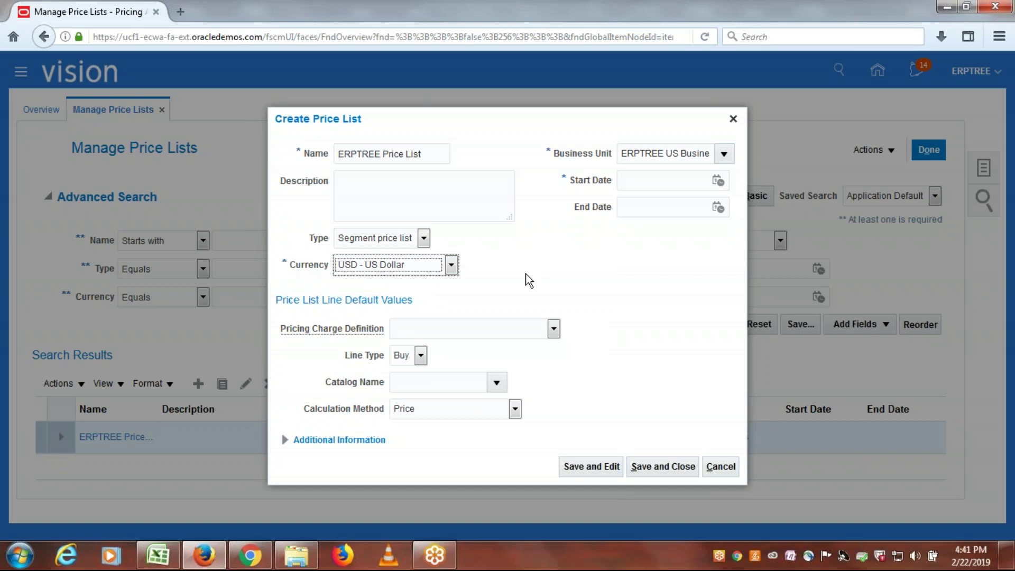
# Step: Set the start date to 2/22/19 11:10 AM and the pricing charge definition to Sale Price, and save the price list for further editing
pyautogui.click(718, 182)
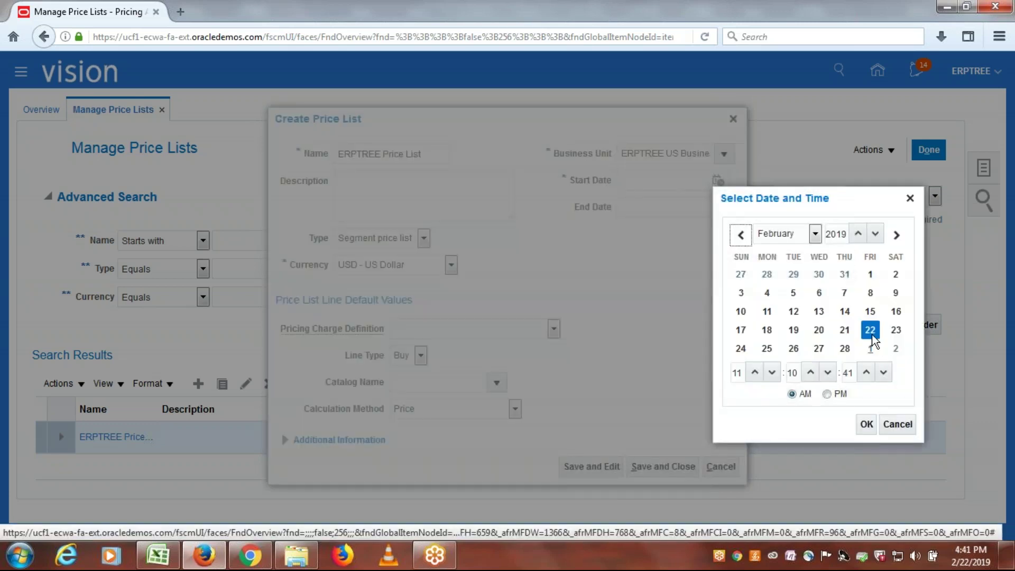
pyautogui.click(867, 424)
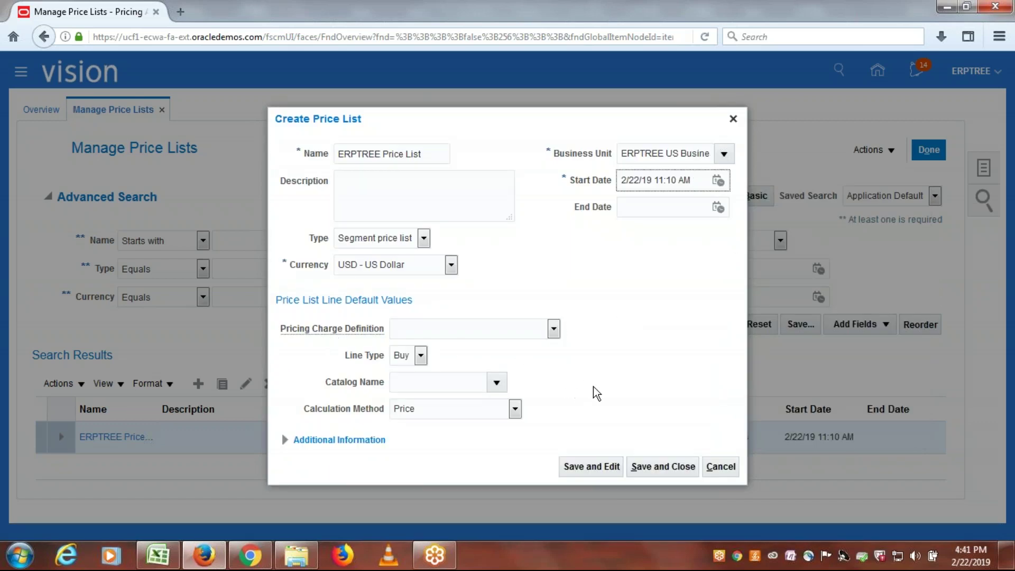
pyautogui.click(553, 329)
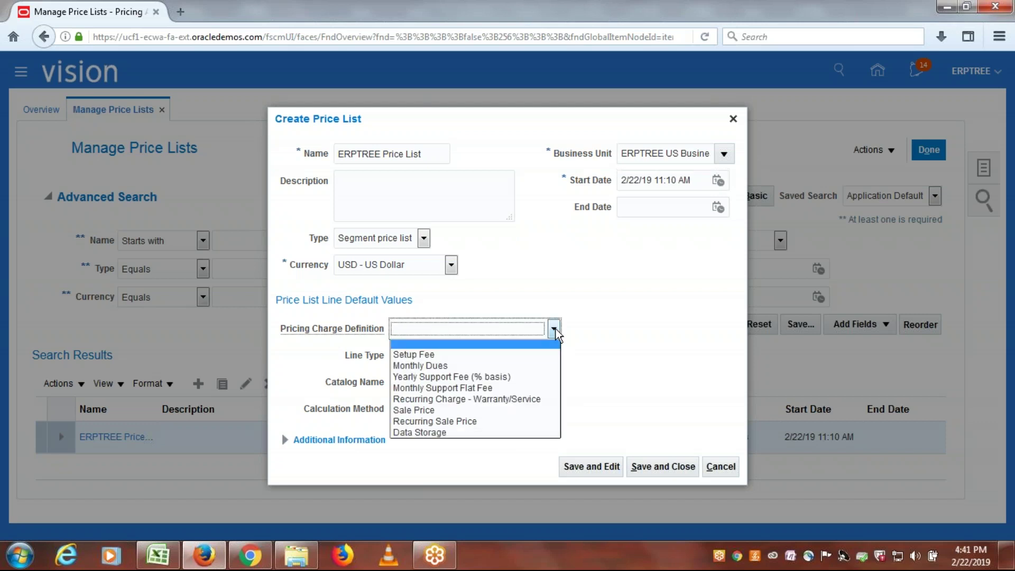
pyautogui.click(468, 408)
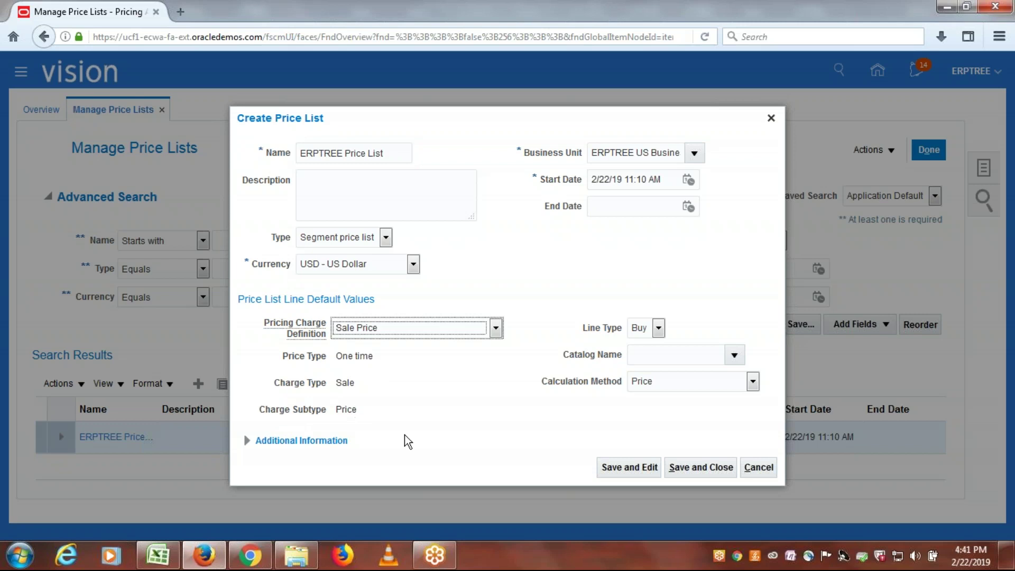
pyautogui.click(623, 469)
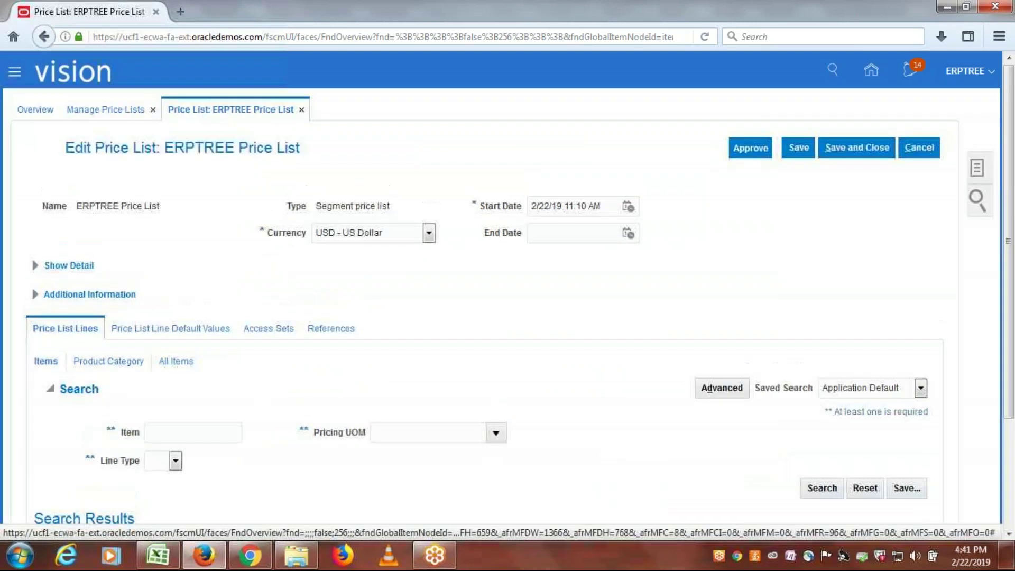
# Step: Add a price list line for item ERP1001 to the ERPTREE Price List
pyautogui.scroll(-3, 471, 265)
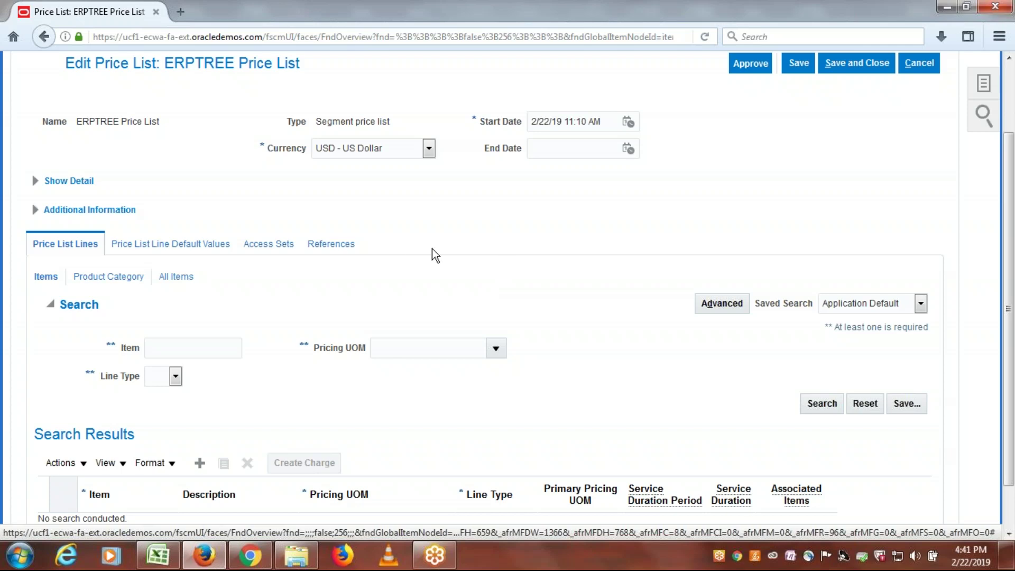
pyautogui.scroll(-2, 254, 241)
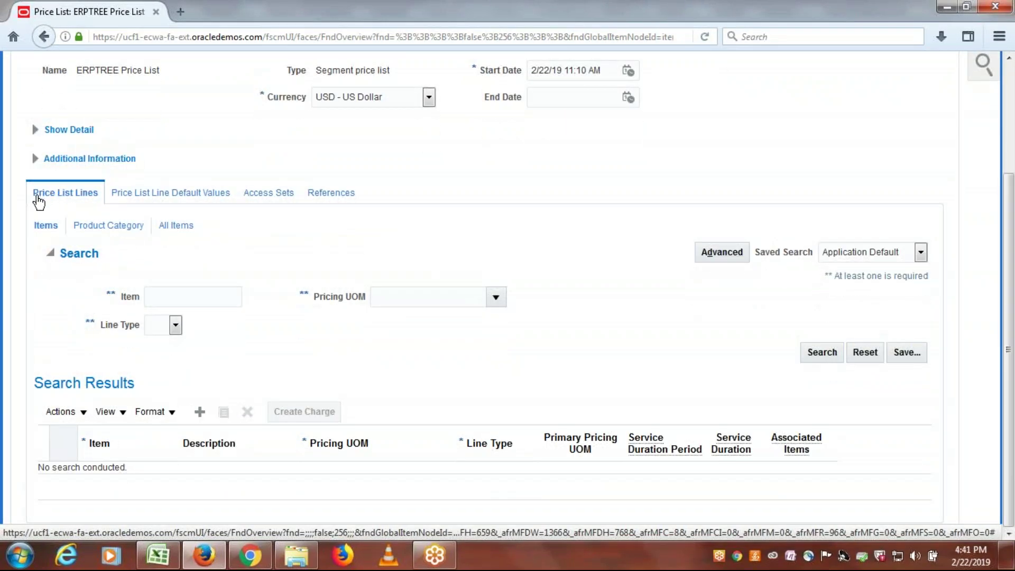
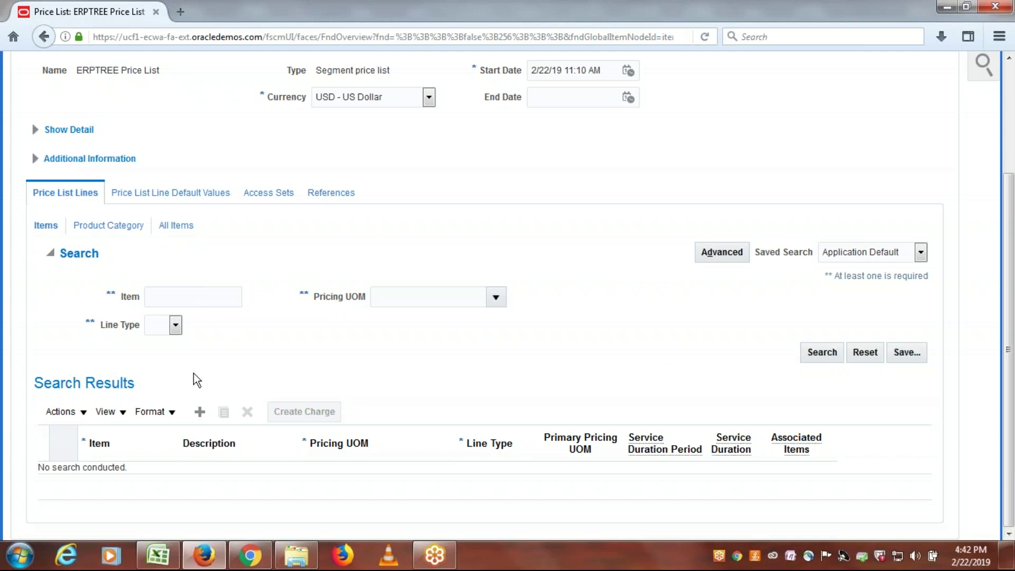
pyautogui.click(200, 412)
pyautogui.click(108, 485)
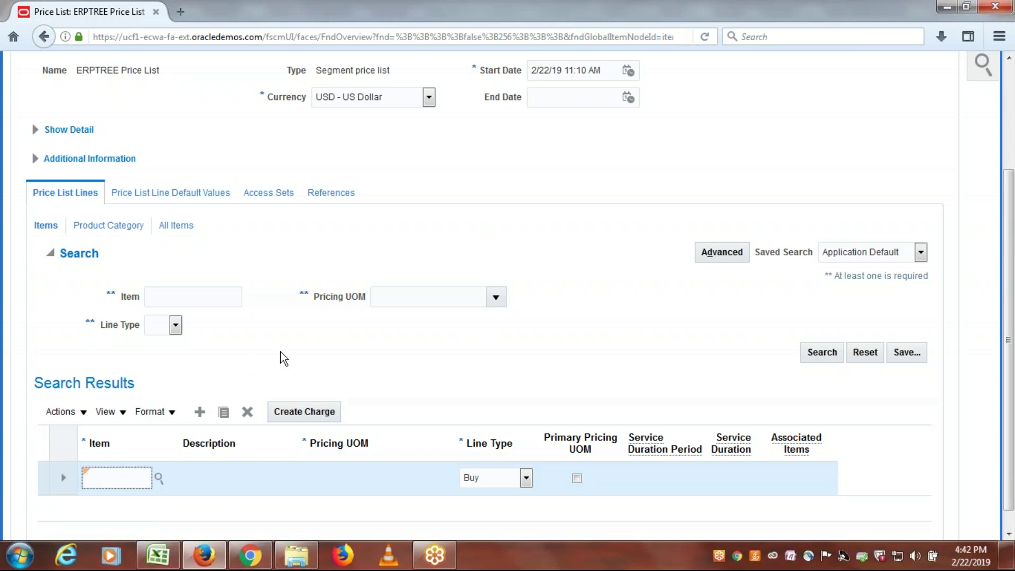
pyautogui.write('ERP')
pyautogui.press('Tab')
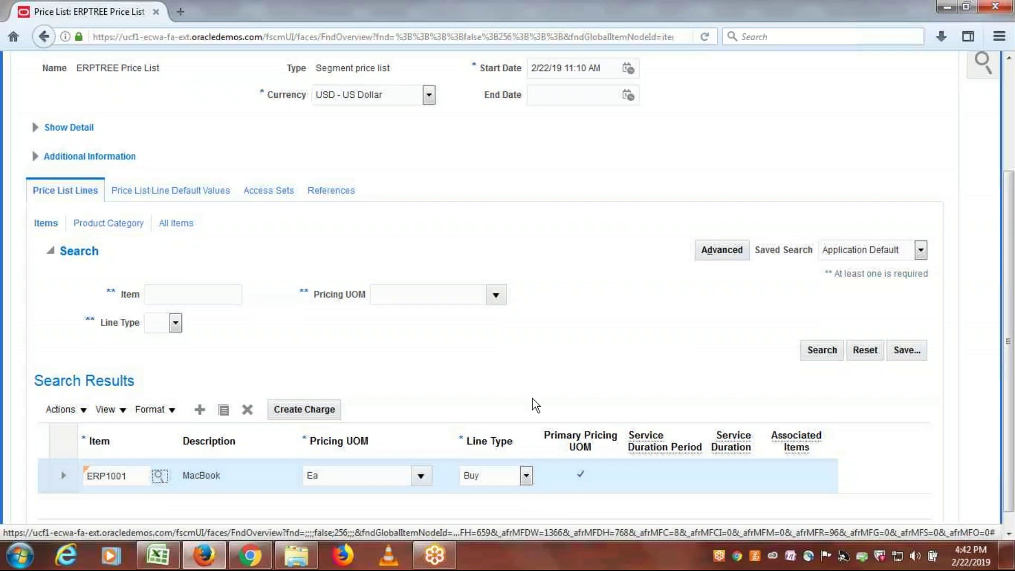
pyautogui.scroll(-1, 532, 399)
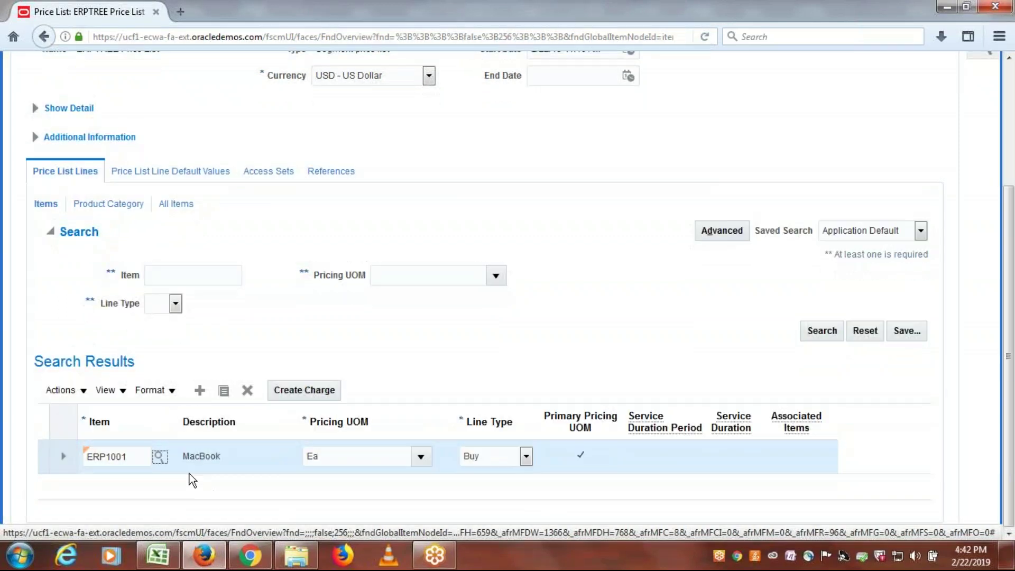
# Step: Create a charge for the ERP1001 line with a base price of 1000 USD and start date 2/22/19 11:12 AM
pyautogui.click(294, 389)
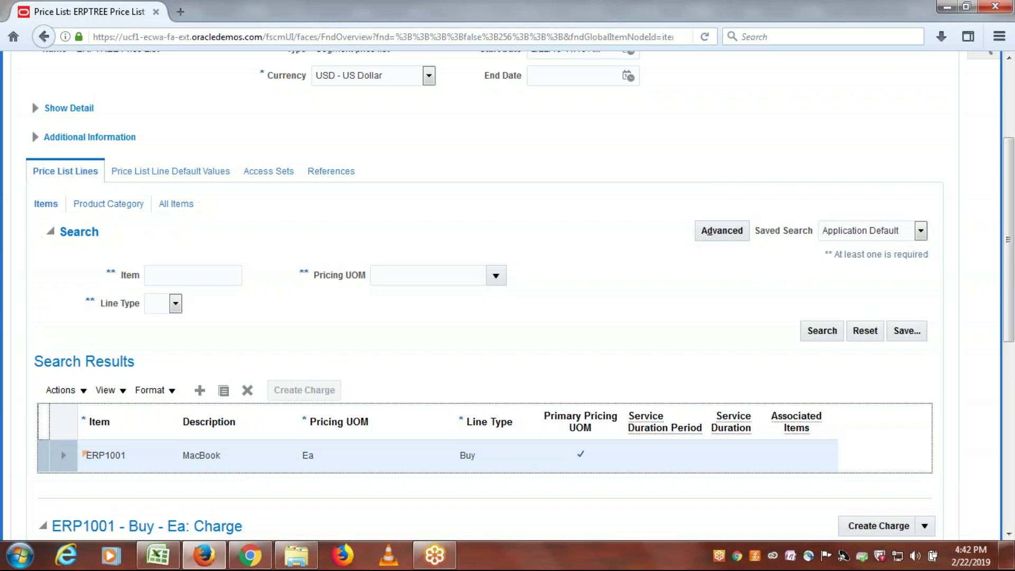
pyautogui.moveTo(1013, 226); pyautogui.dragTo(1013, 349)
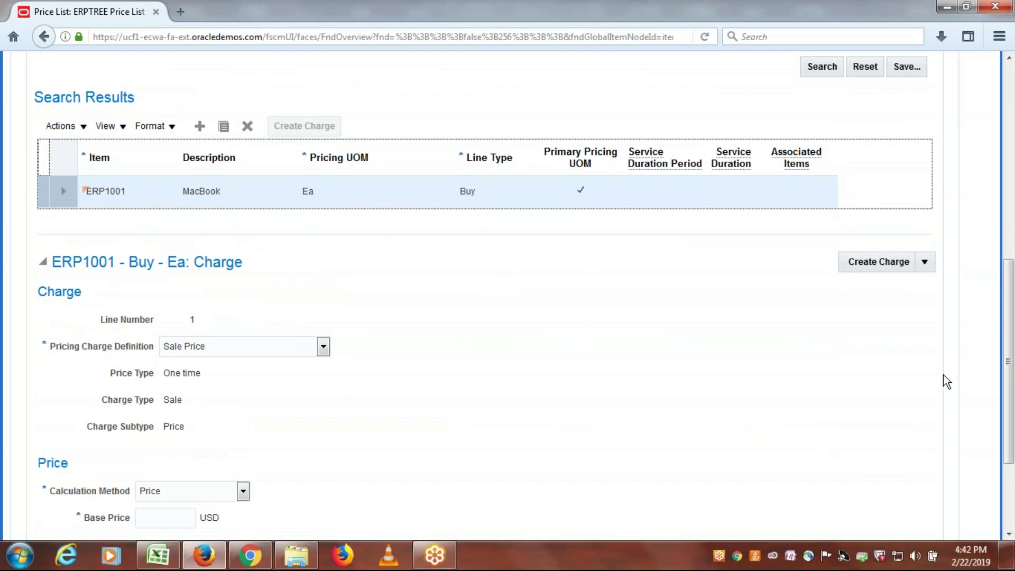
pyautogui.moveTo(1013, 307); pyautogui.dragTo(1012, 370)
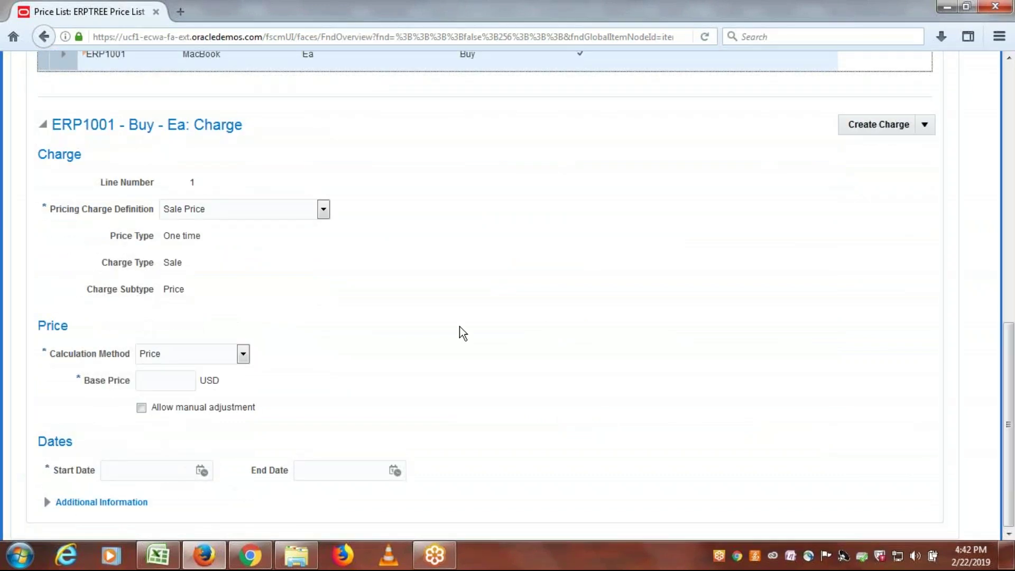
pyautogui.click(157, 376)
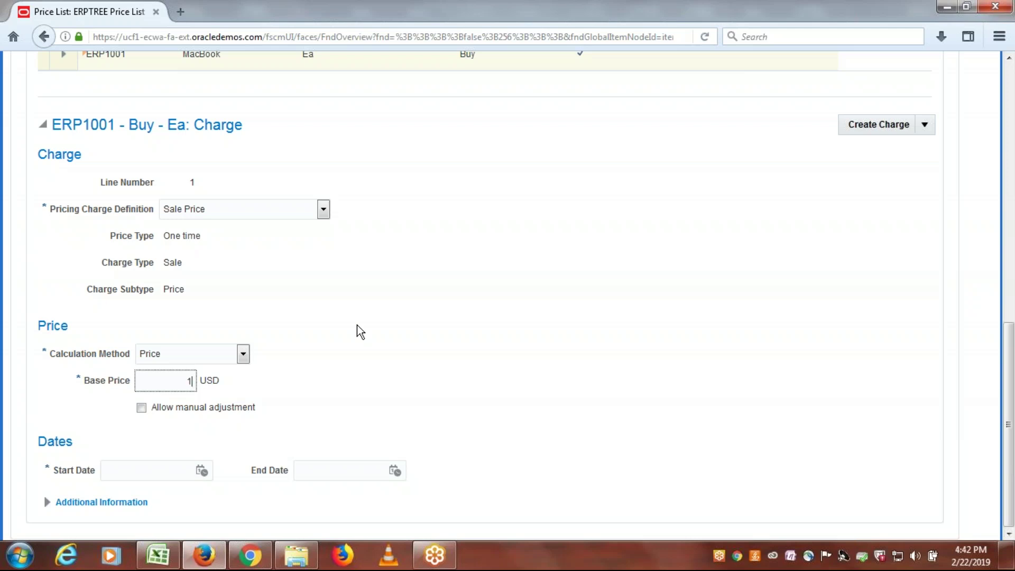
pyautogui.press('Tab')
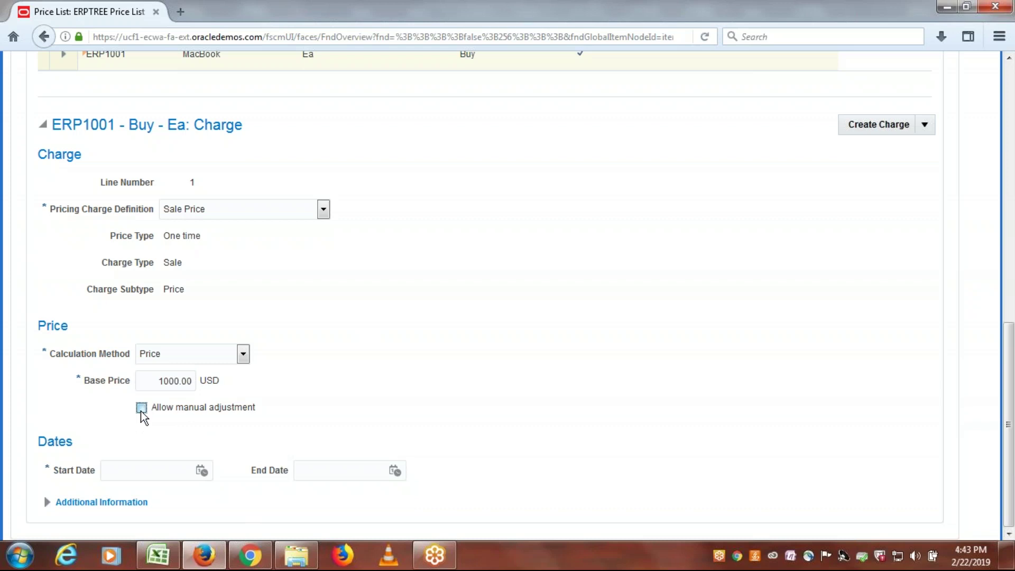
pyautogui.click(202, 472)
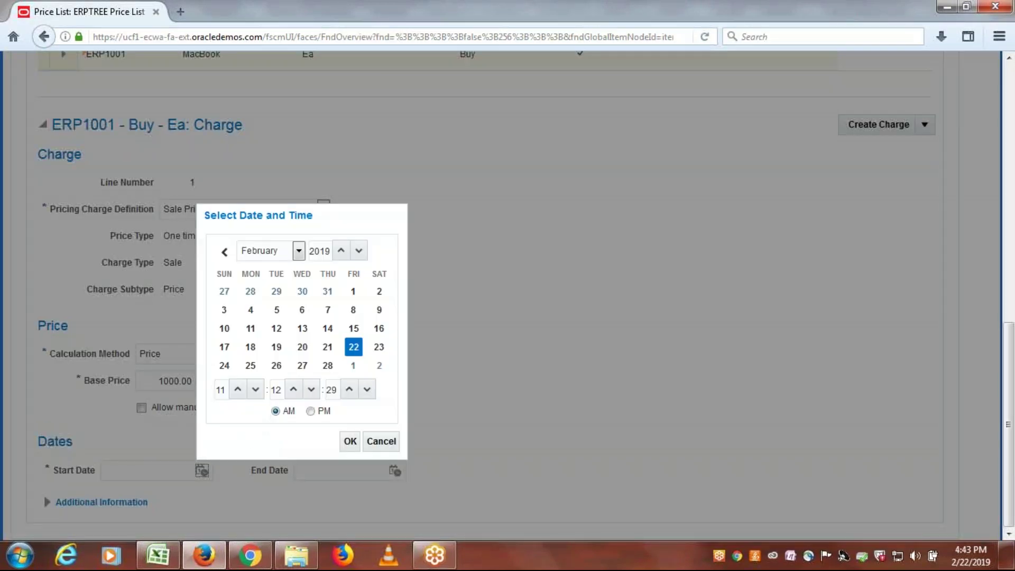
pyautogui.click(349, 443)
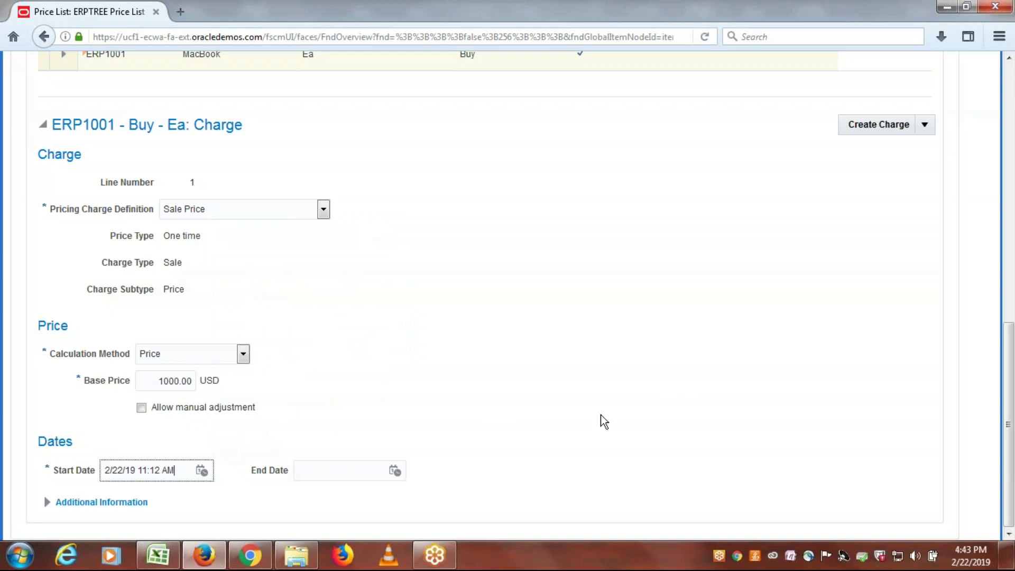
# Step: Add the COMMON set to the price list's access sets
pyautogui.scroll(10, 600, 415)
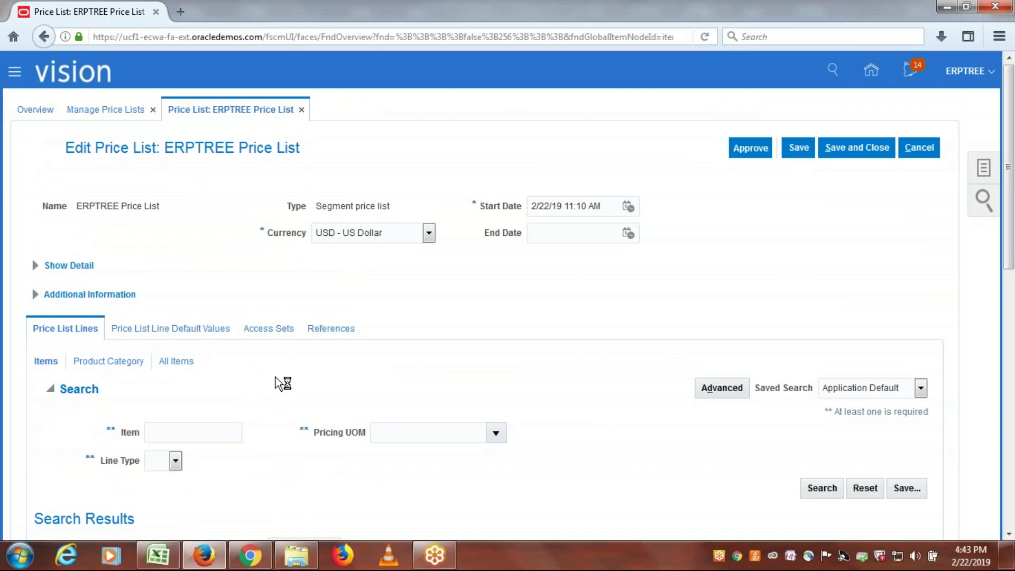
pyautogui.click(270, 333)
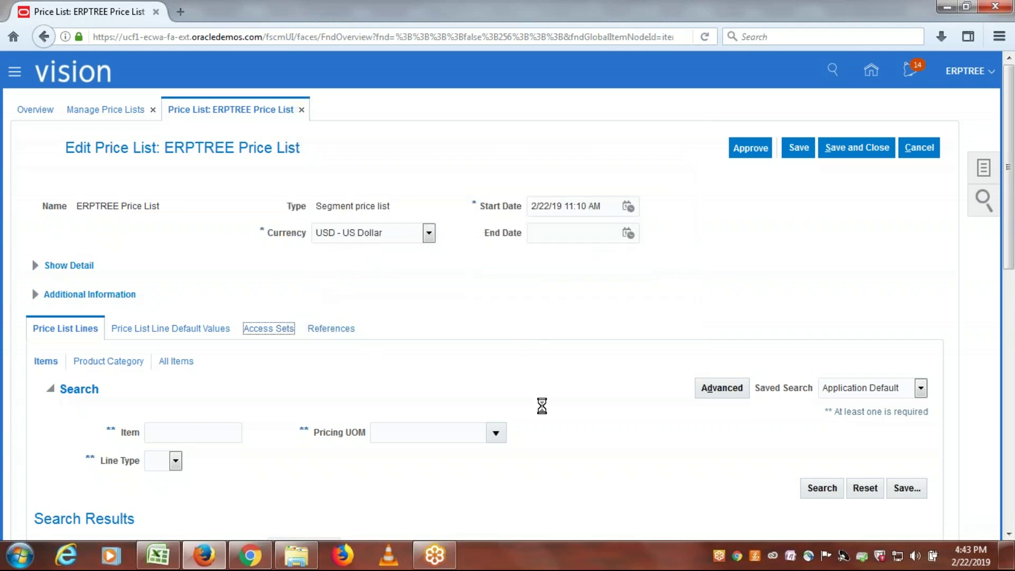
pyautogui.click(156, 396)
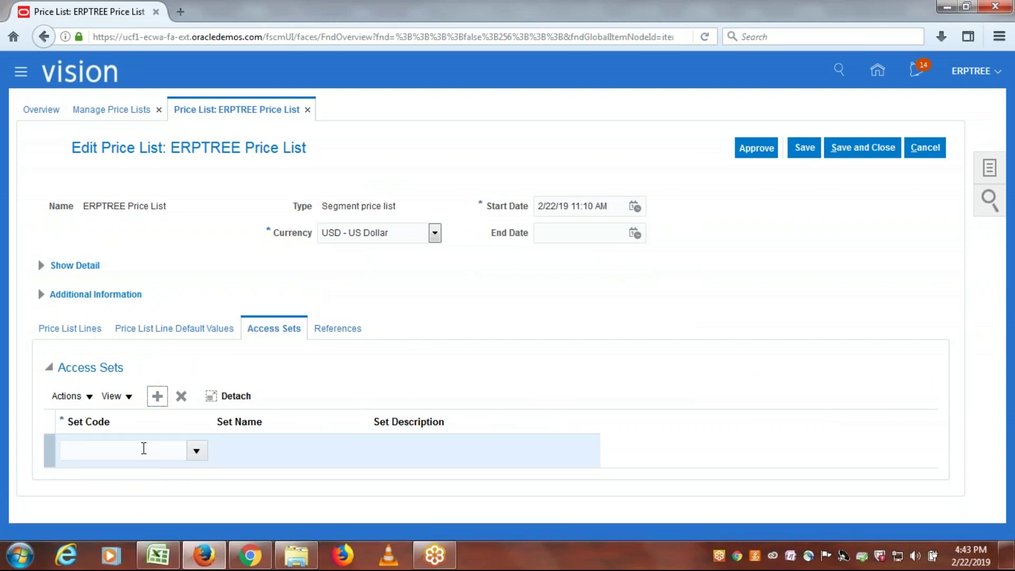
pyautogui.click(143, 448)
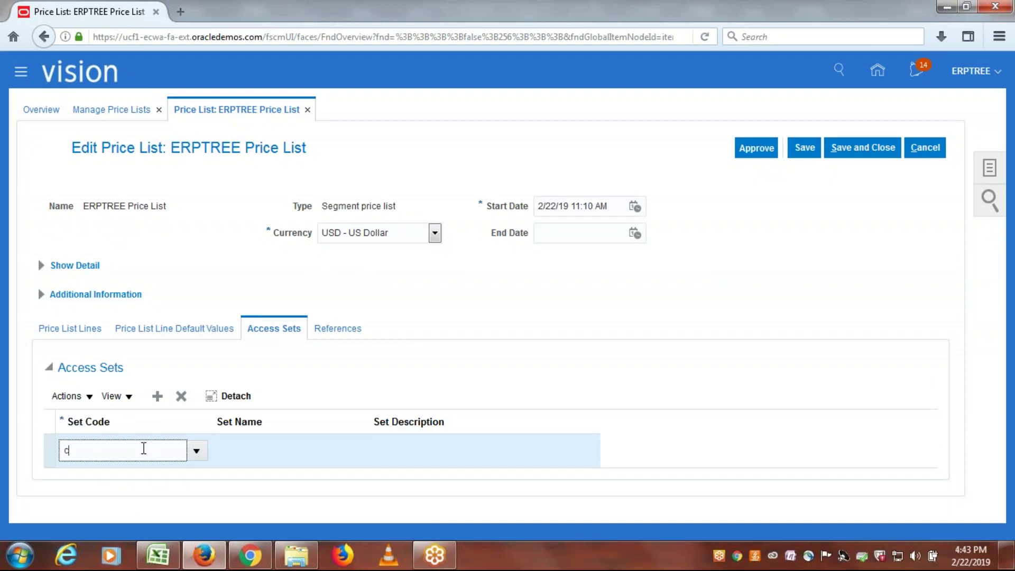
pyautogui.write('COMM')
pyautogui.press('Tab')
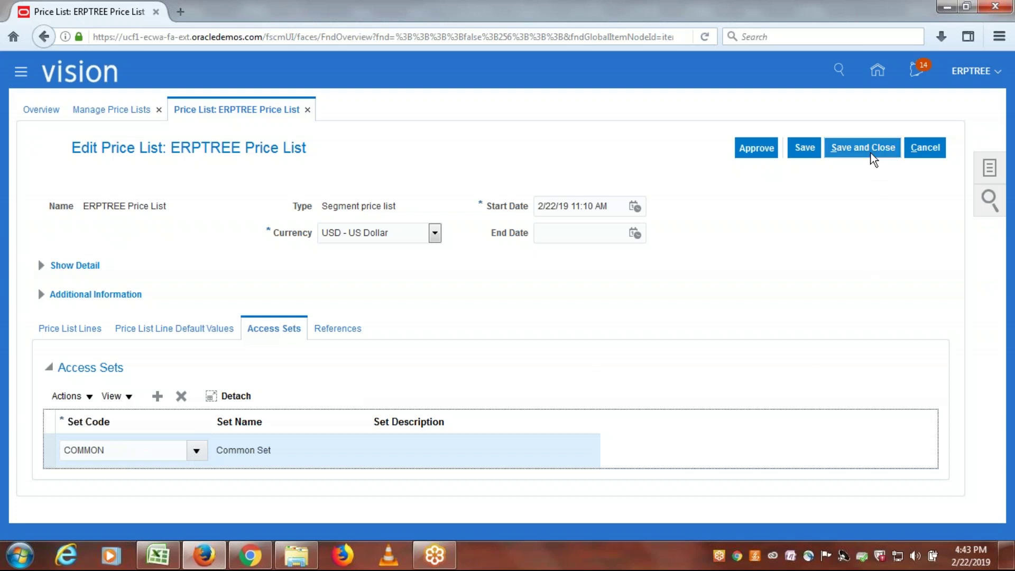
# Step: Approve the ERPTREE Price List, accepting that changes are saved first, and save and close it
pyautogui.click(756, 152)
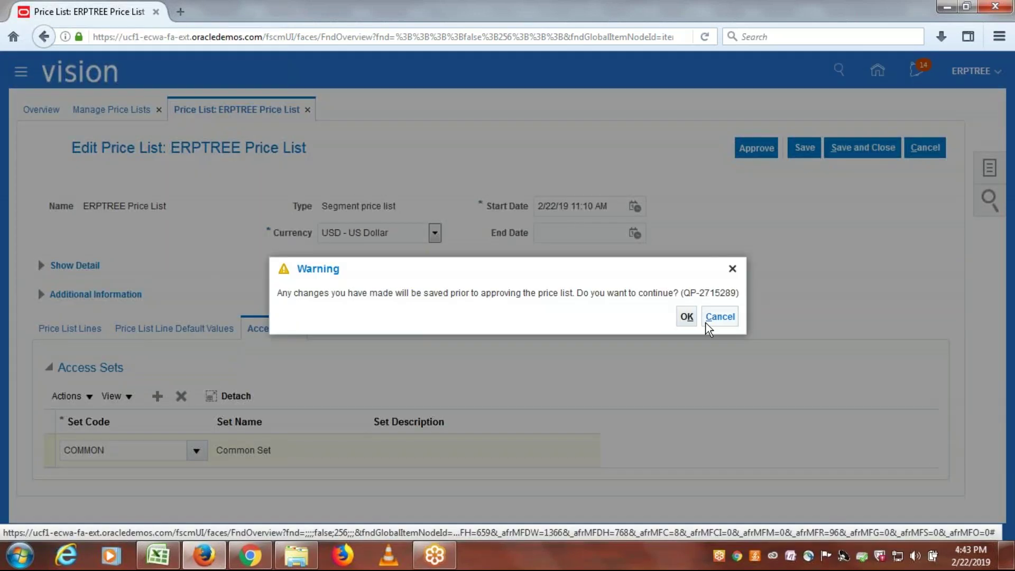
pyautogui.click(687, 317)
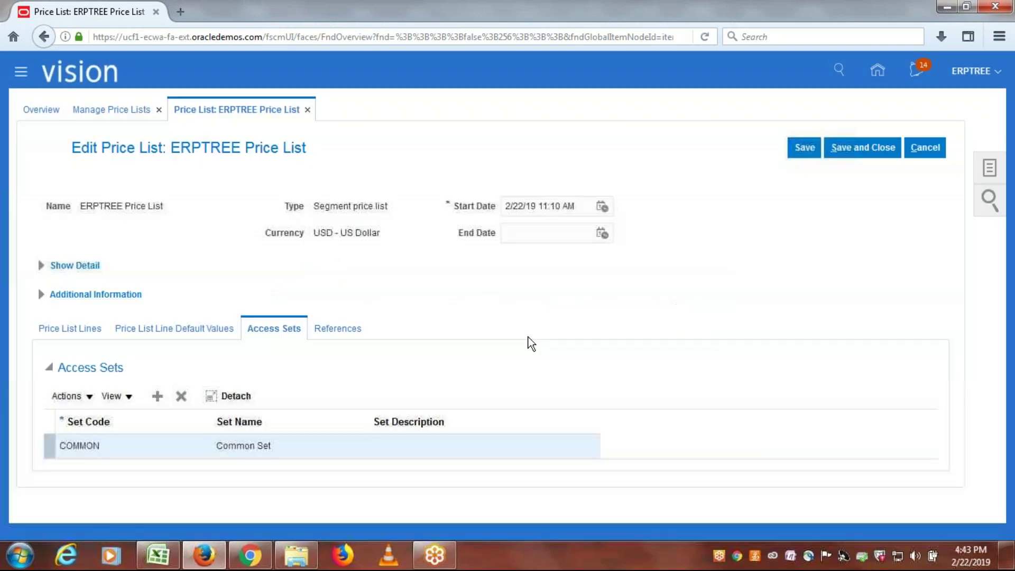
pyautogui.click(863, 148)
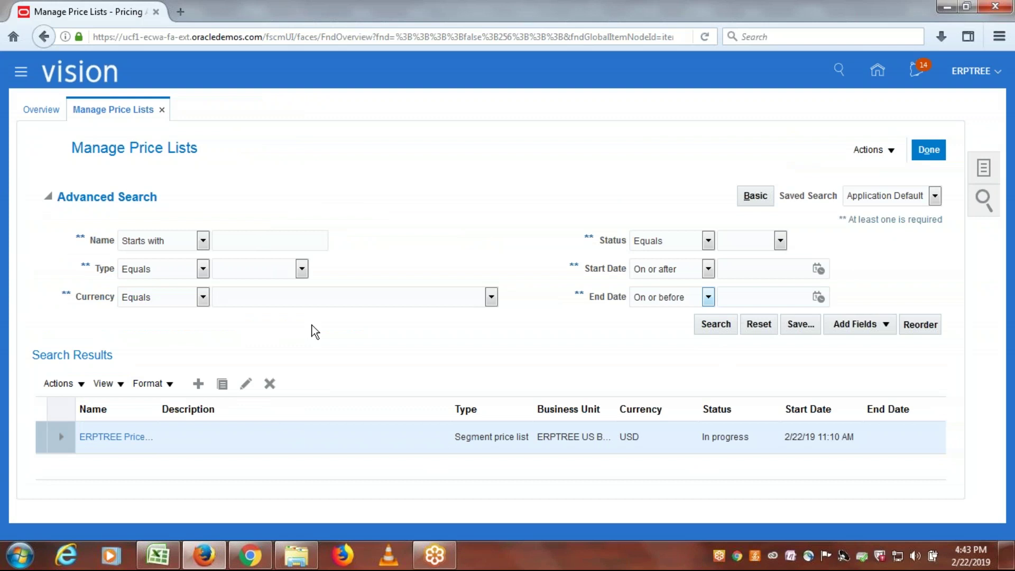
# Step: Search for price lists whose name starts with ERPTREE to check the approval status, and finish the Manage Price Lists task
pyautogui.click(280, 241)
pyautogui.write('ERPTREE')
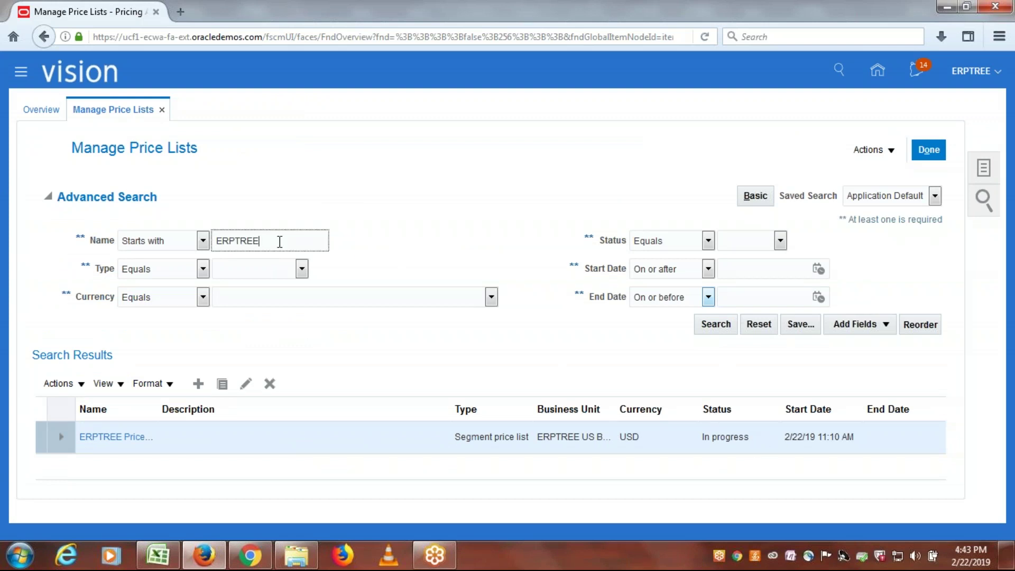
pyautogui.click(711, 325)
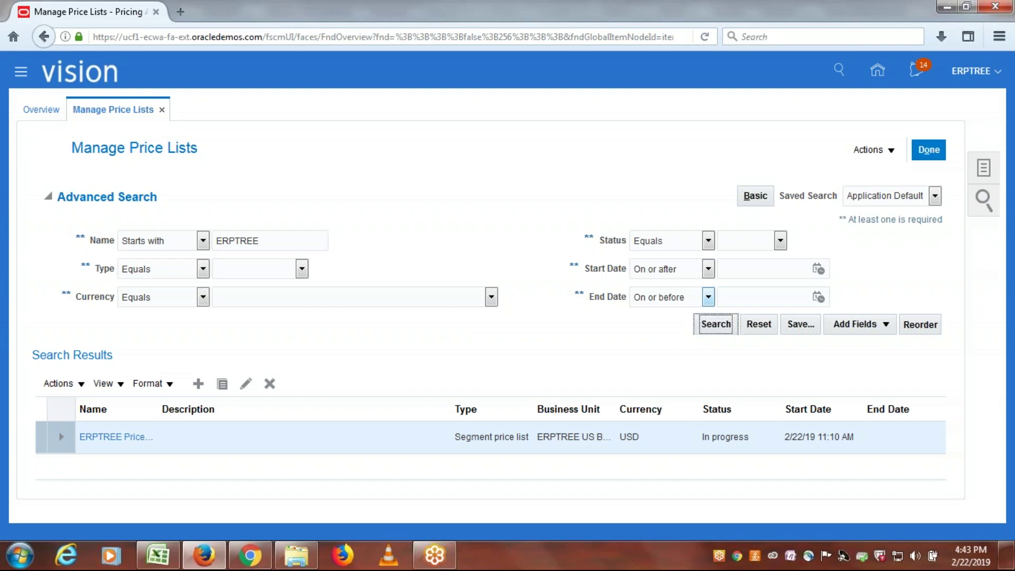
pyautogui.click(48, 196)
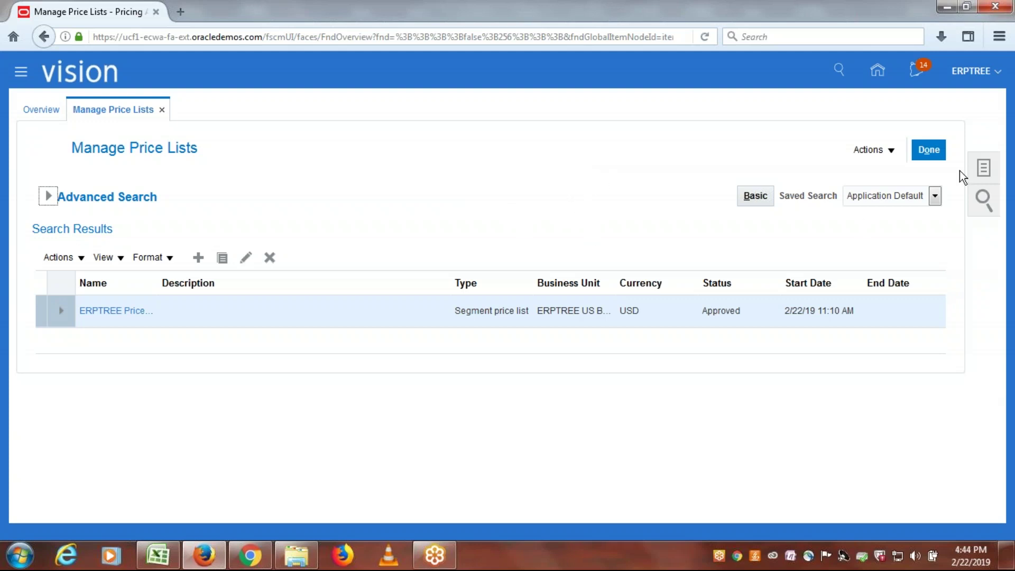
pyautogui.click(941, 151)
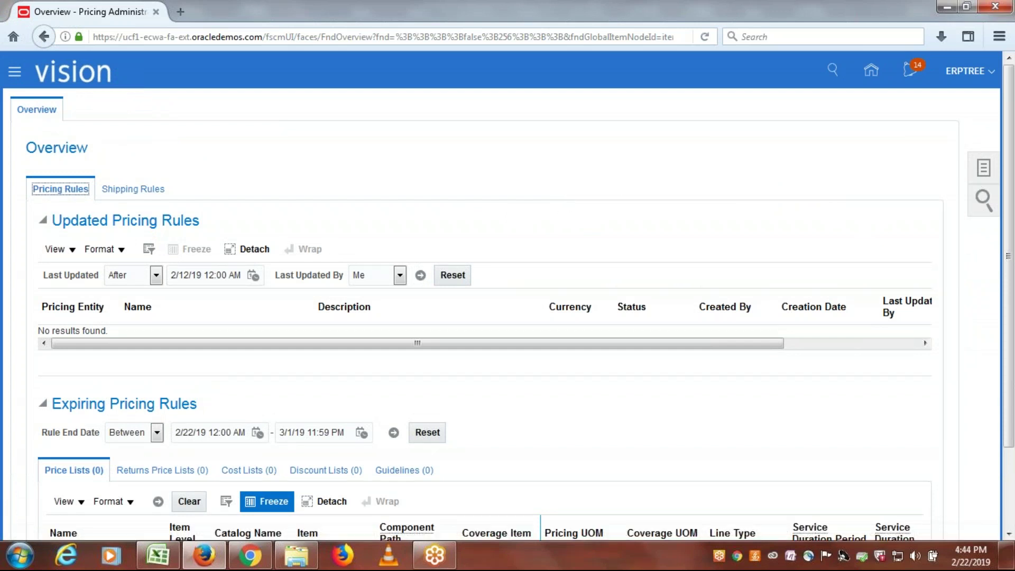
# Step: Switch to the Class Discussions Sheet in Excel and copy the lookup code ORA_QP_CUST_PRICING_SEGMENT beside the Create Pricing Segment task
pyautogui.click(158, 554)
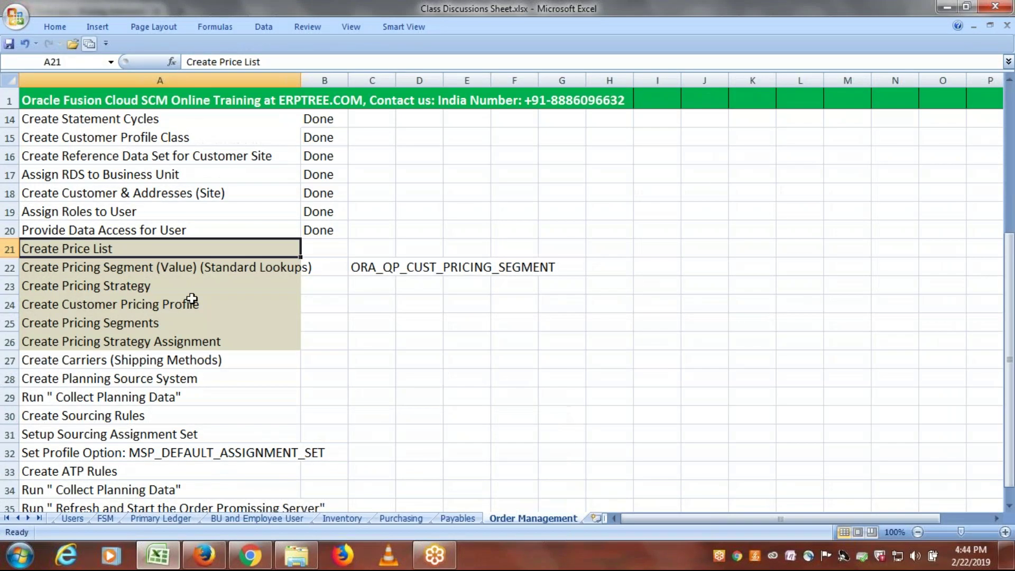
pyautogui.click(61, 268)
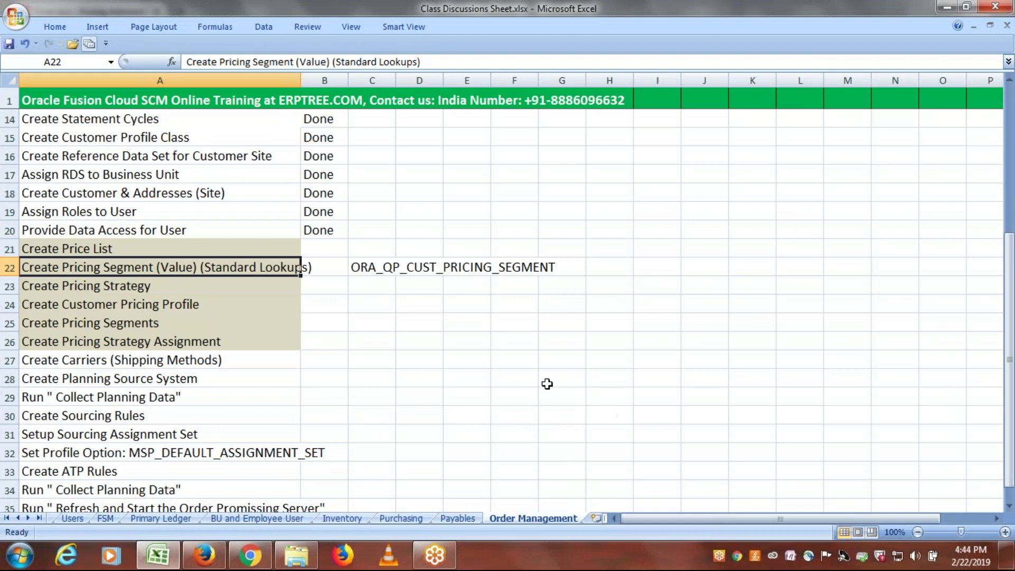
pyautogui.click(375, 270)
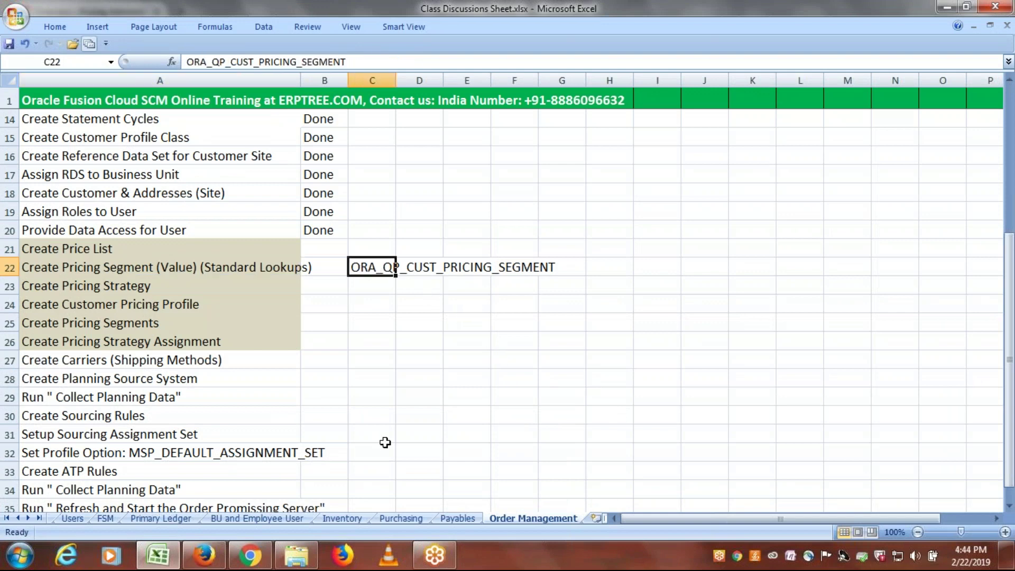
pyautogui.hotkey('ctrl', 'c')
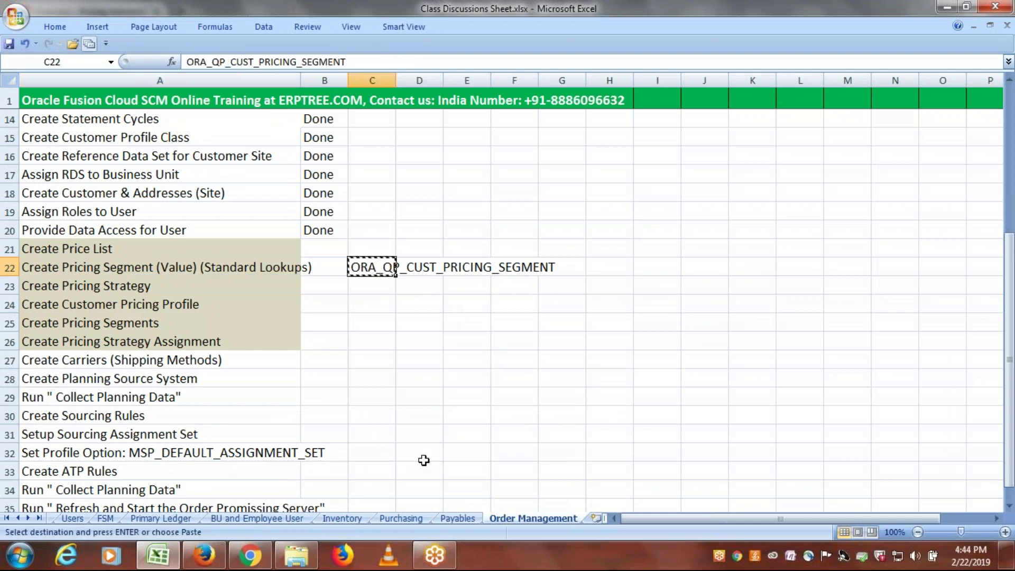
# Step: Return to Firefox, load the Oracle Applications home page in a new browser tab, and go to Setup and Maintenance from there
pyautogui.hotkey('alt', 'Tab')
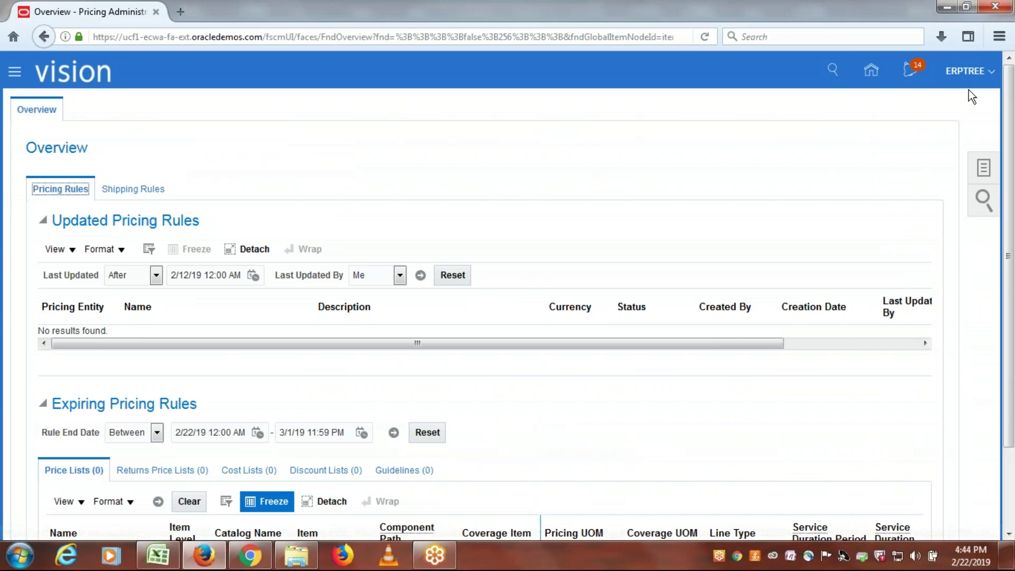
pyautogui.click(964, 71)
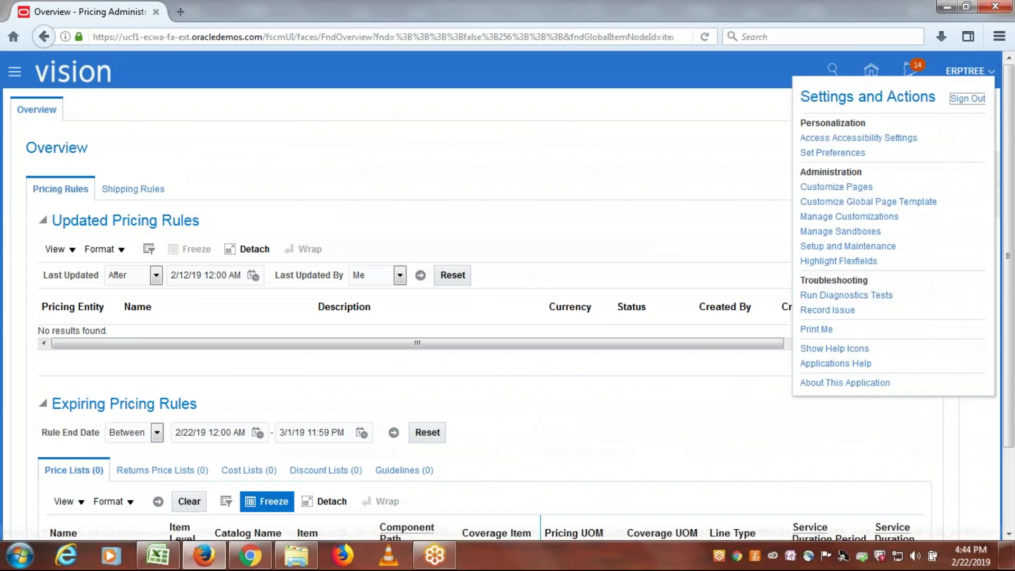
pyautogui.click(260, 63)
pyautogui.hotkey('ctrl', 'l')
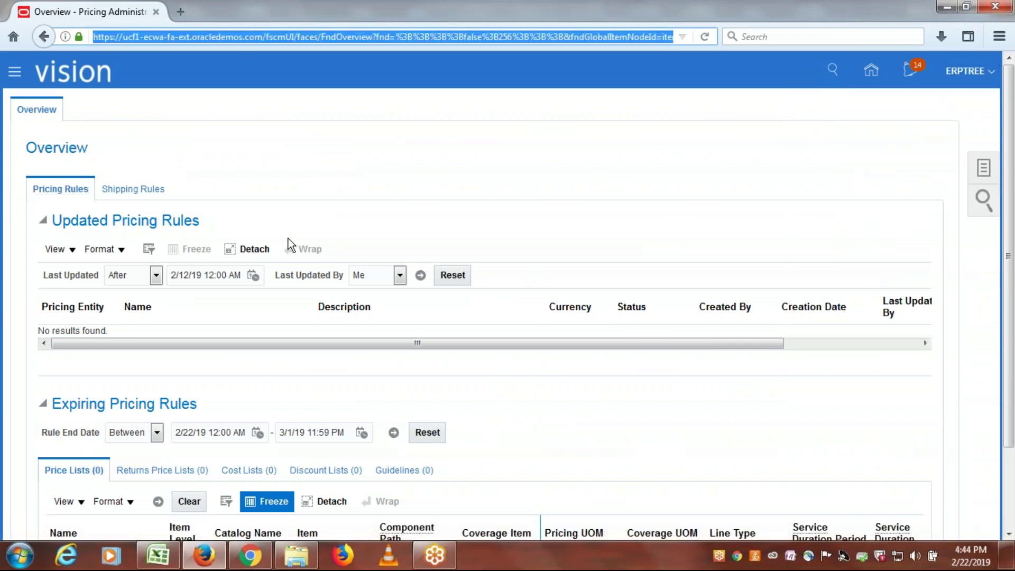
pyautogui.click(180, 10)
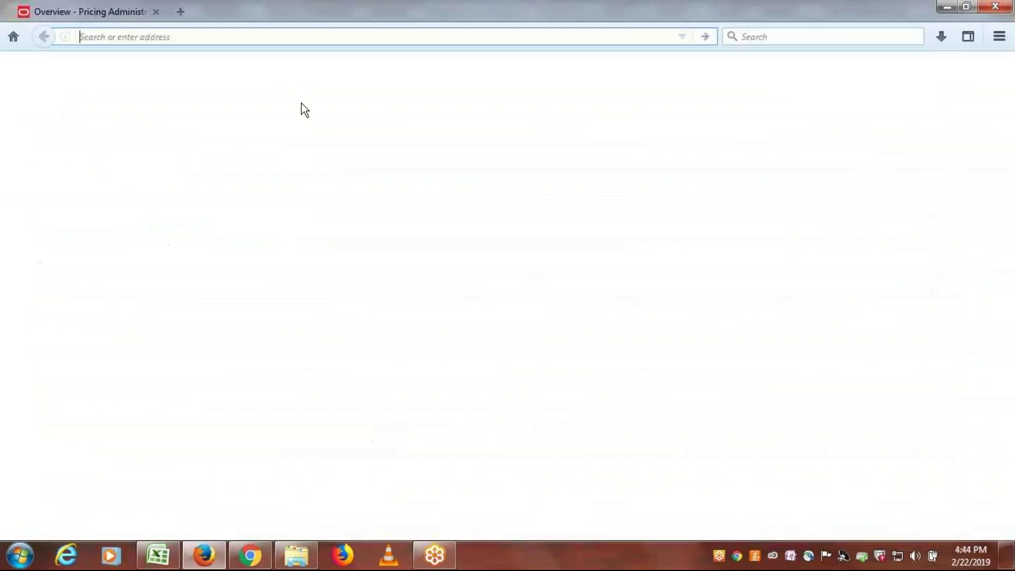
pyautogui.hotkey('ctrl', 'v')
pyautogui.press('Return')
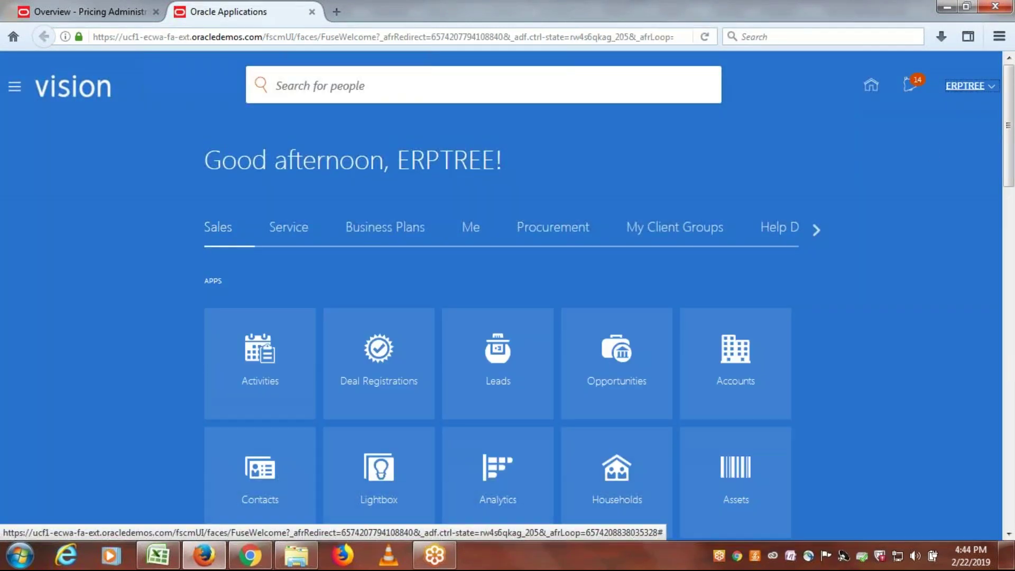
pyautogui.click(965, 86)
pyautogui.click(846, 260)
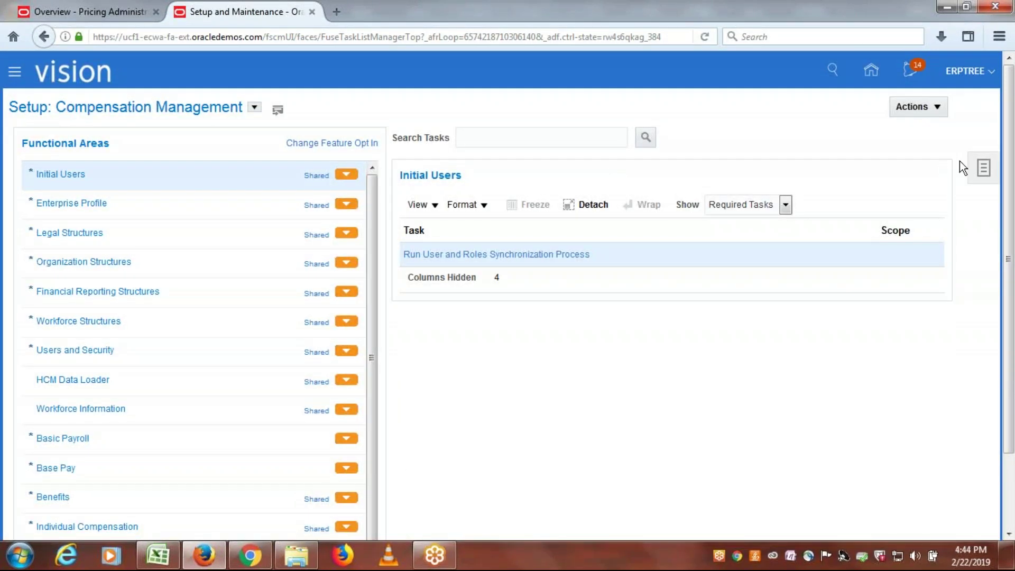
# Step: Search the setup tasks for Standard Lookups and open the Manage Standard Lookups task
pyautogui.click(983, 170)
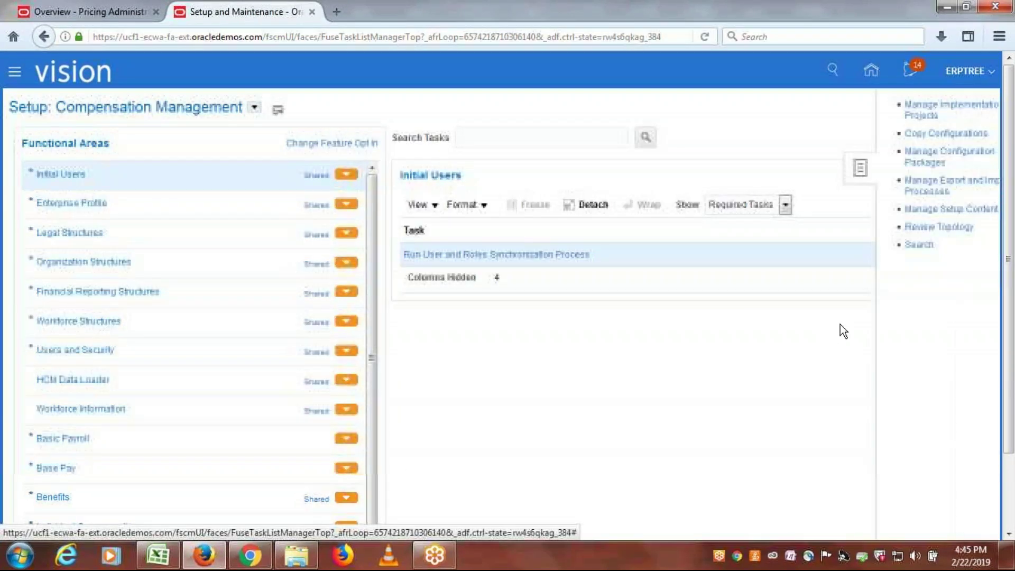
pyautogui.click(877, 246)
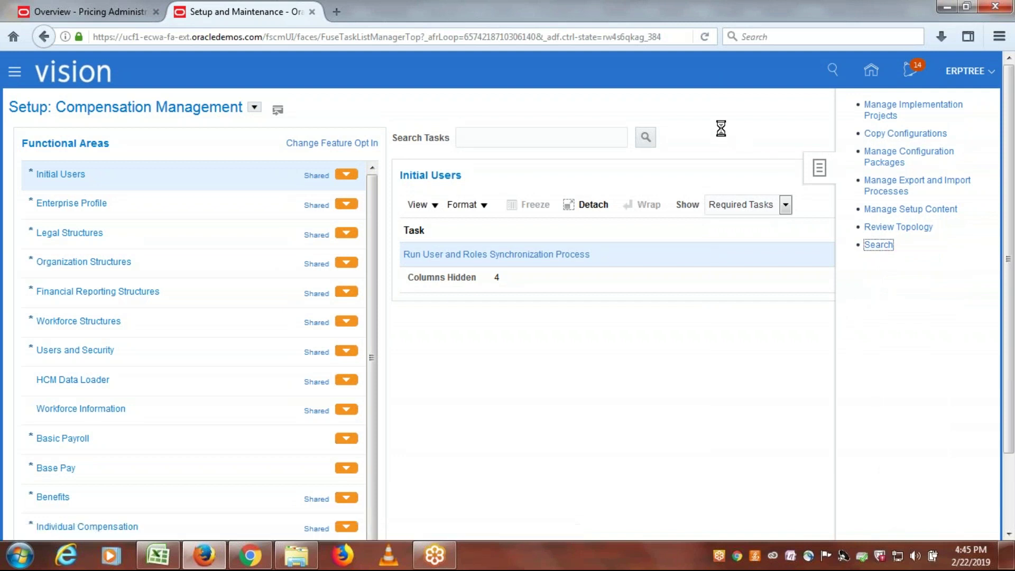
pyautogui.click(404, 138)
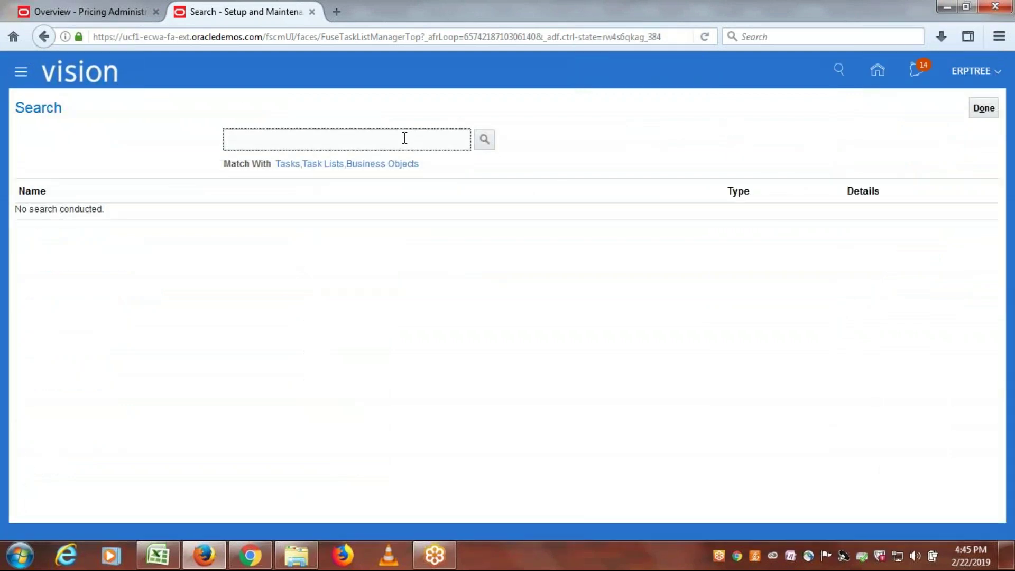
pyautogui.write('Standard Lookups')
pyautogui.click(483, 139)
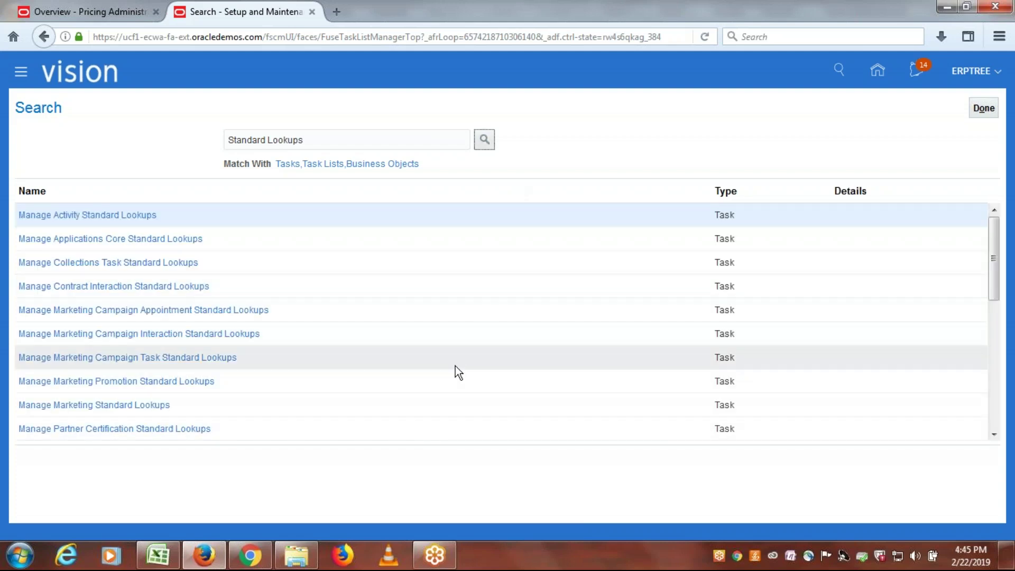
pyautogui.scroll(-1, 483, 338)
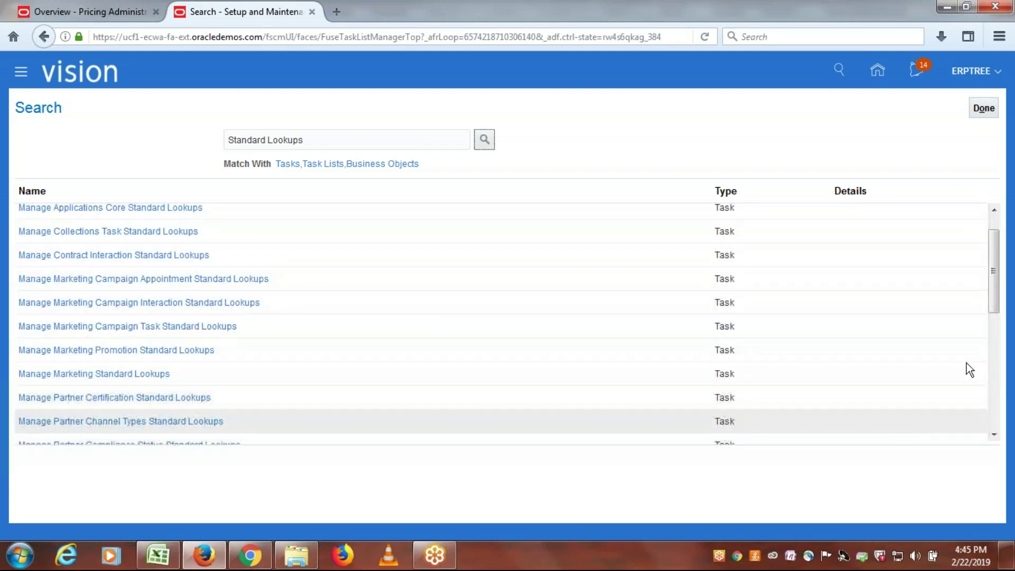
pyautogui.moveTo(1000, 285); pyautogui.dragTo(1007, 420)
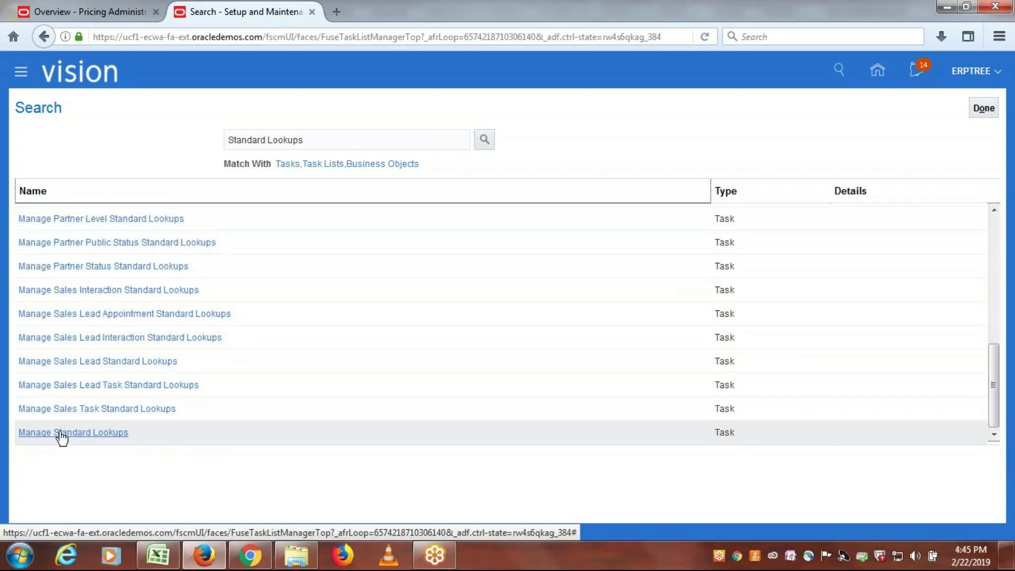
pyautogui.click(81, 432)
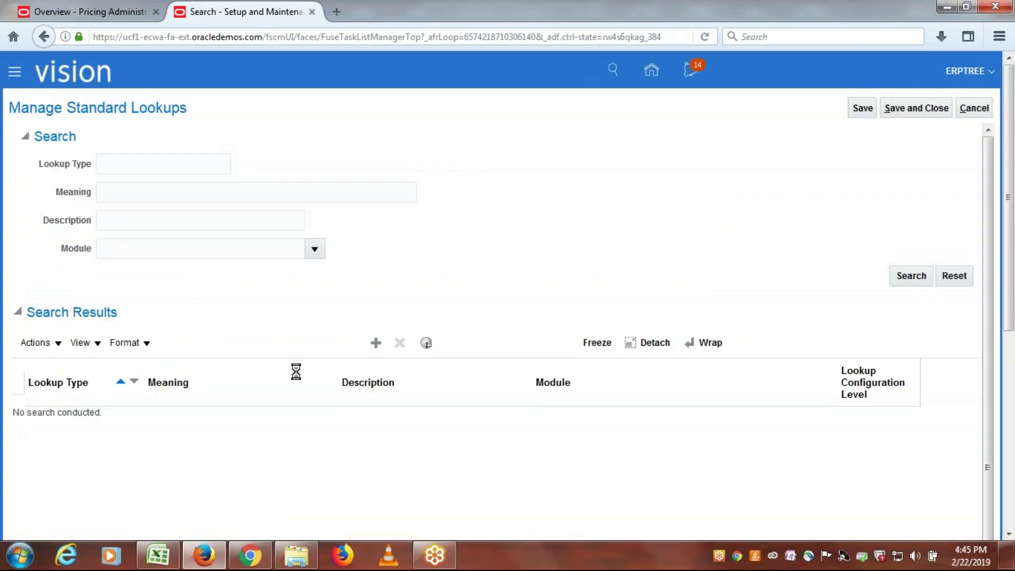
# Step: Copy the lookup code ORA_QP_CUST_PRICING_SEGMENT from cell C22 of the Excel sheet and enter it as the lookup type in Firefox
pyautogui.click(175, 165)
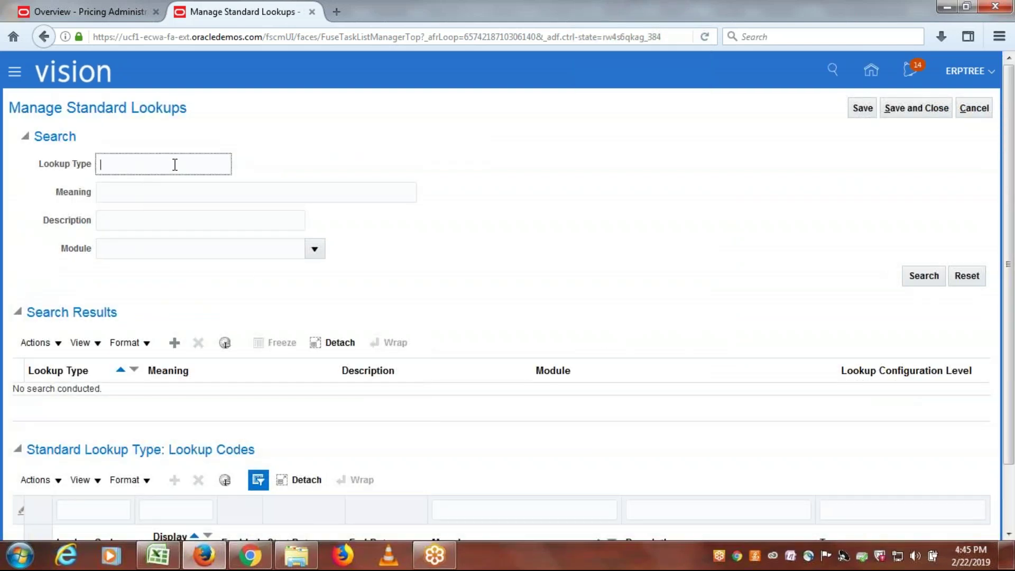
pyautogui.hotkey('ctrl', 'v')
pyautogui.hotkey('ctrl', 'a')
pyautogui.press('BackSpace')
pyautogui.click(176, 564)
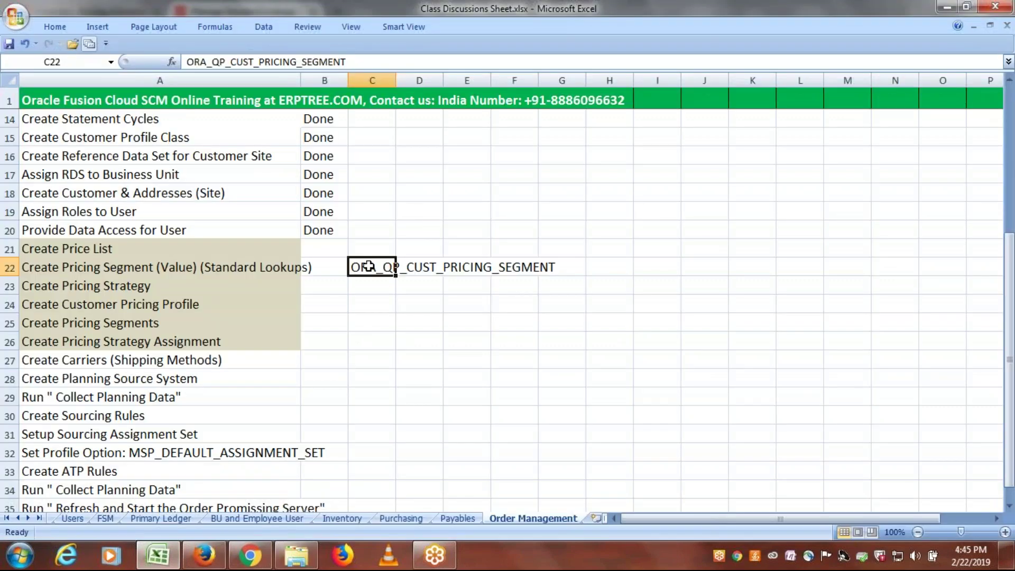
pyautogui.hotkey('ctrl', 'c')
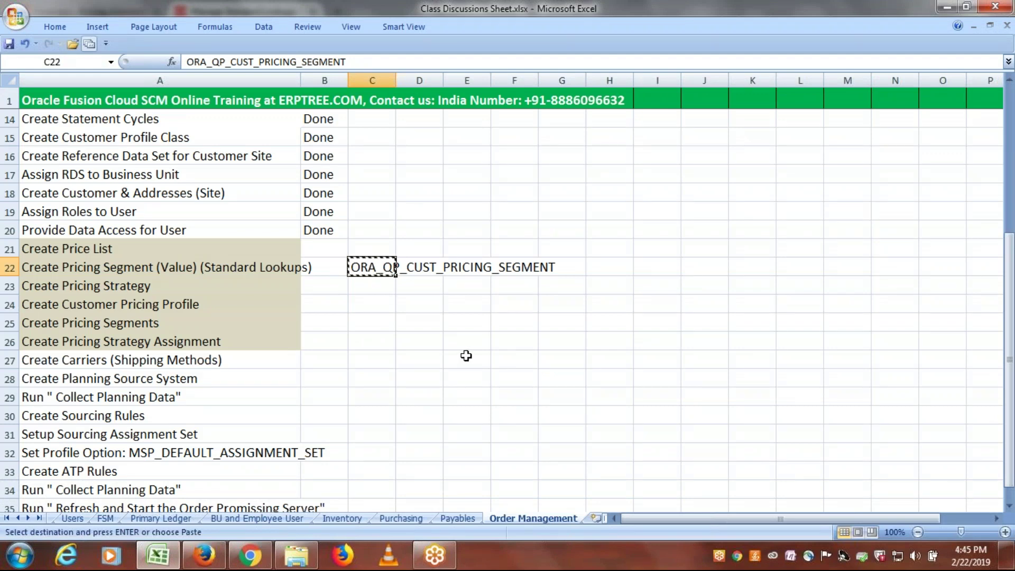
pyautogui.hotkey('alt', 'Tab')
pyautogui.hotkey('ctrl', 'v')
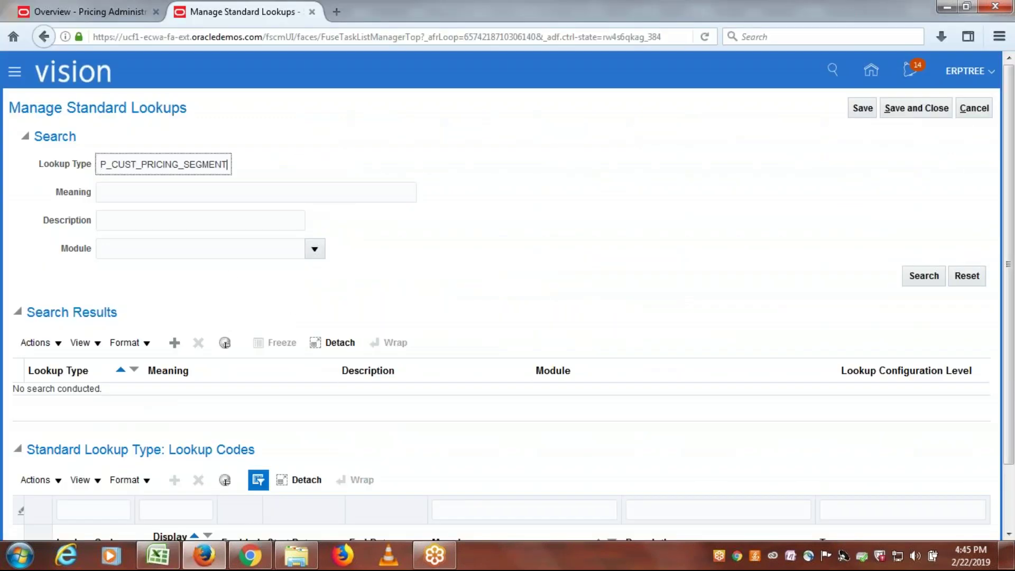
# Step: Check the full text of the entered lookup type and run the standard lookup search
pyautogui.click(164, 191)
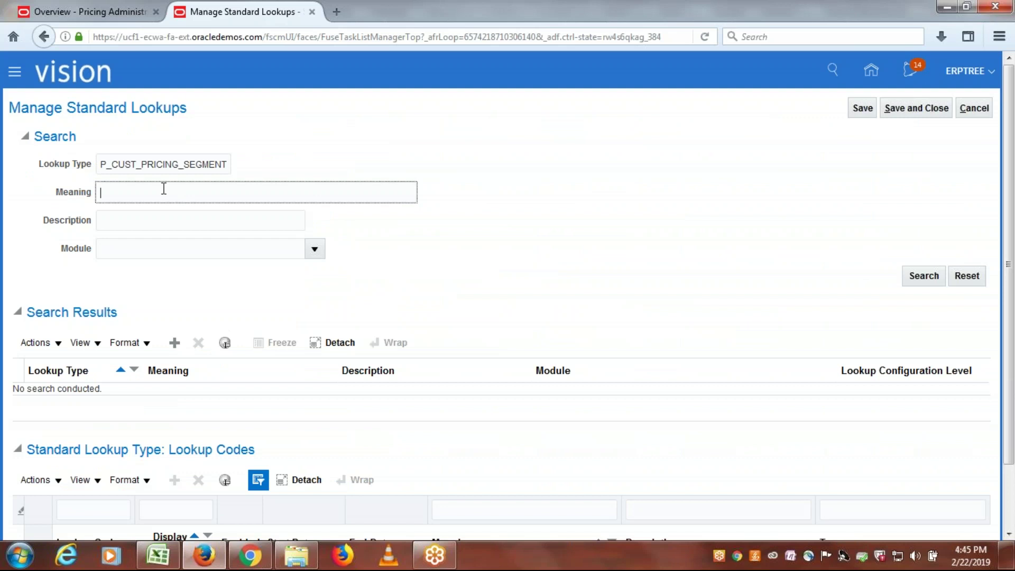
pyautogui.moveTo(144, 164); pyautogui.dragTo(96, 165)
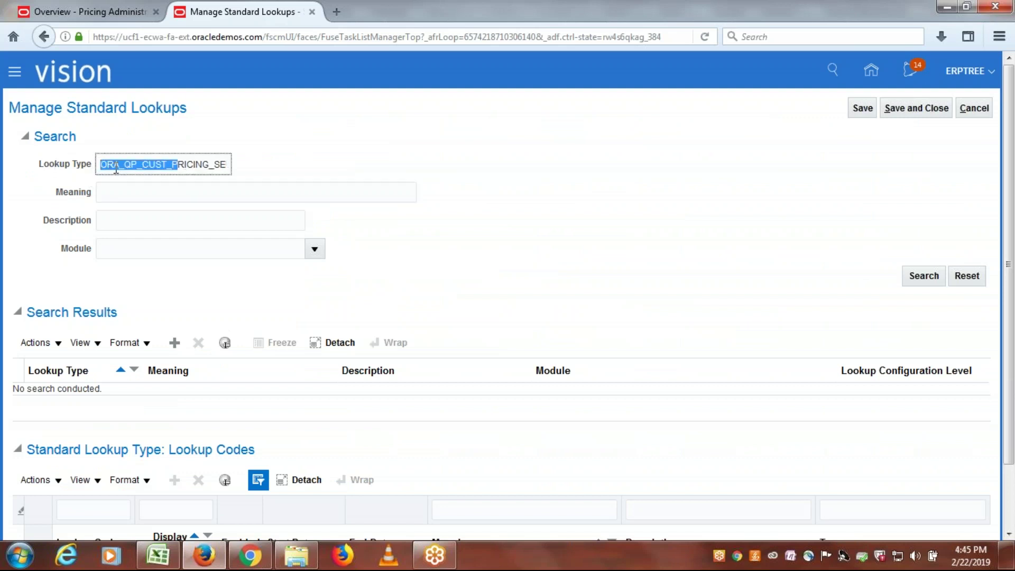
pyautogui.click(146, 164)
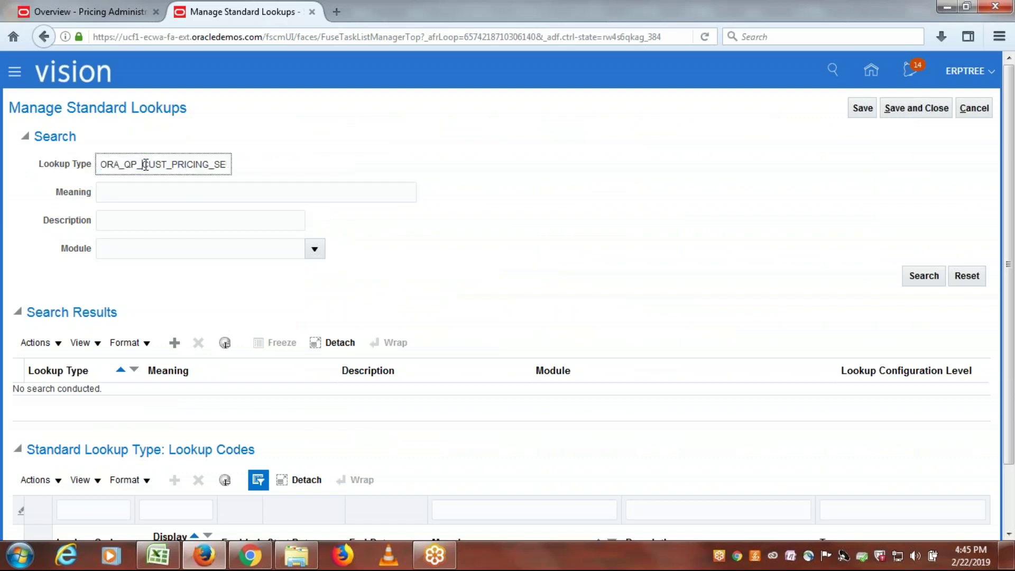
pyautogui.moveTo(159, 165); pyautogui.dragTo(291, 161)
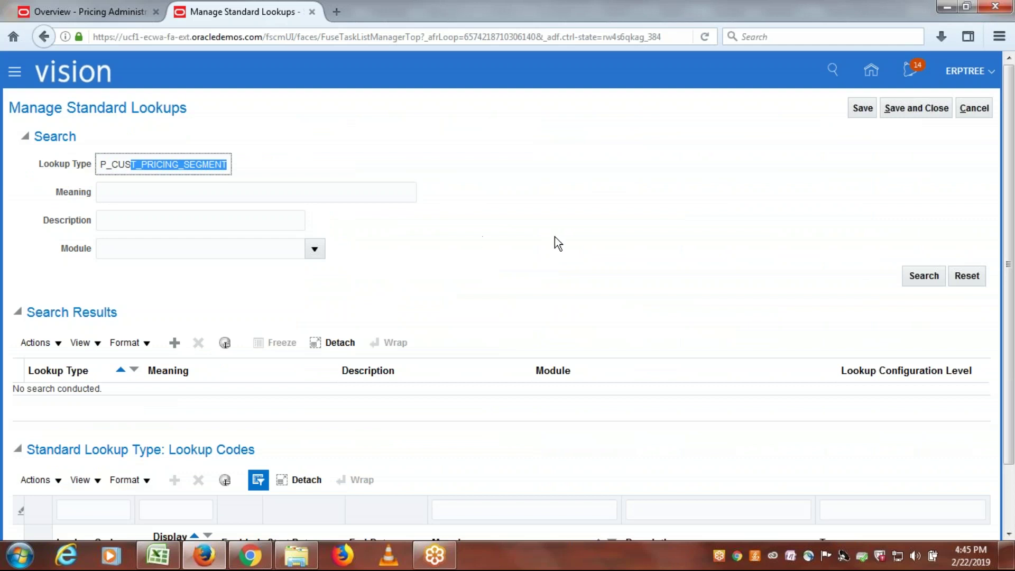
pyautogui.click(922, 275)
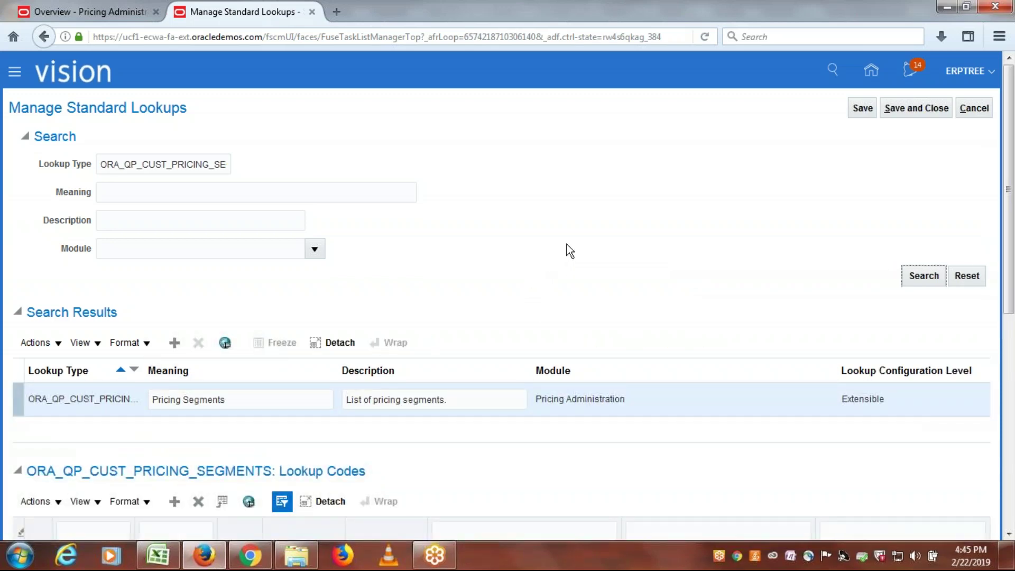
# Step: Add a new lookup code named ERPTREE PRICING SEGMENT to the pricing segments lookup type
pyautogui.scroll(-5, 564, 244)
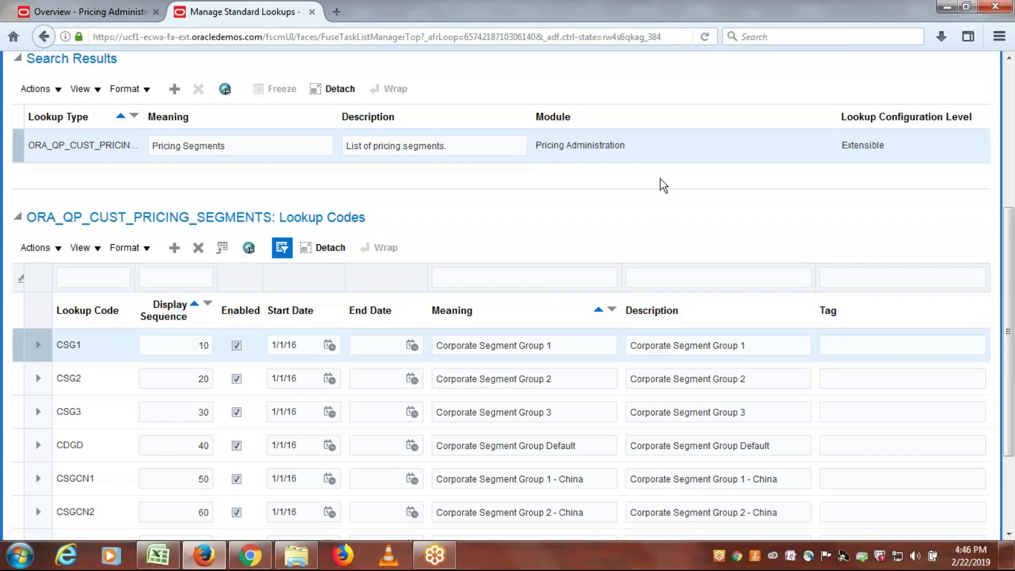
pyautogui.scroll(-3, 654, 181)
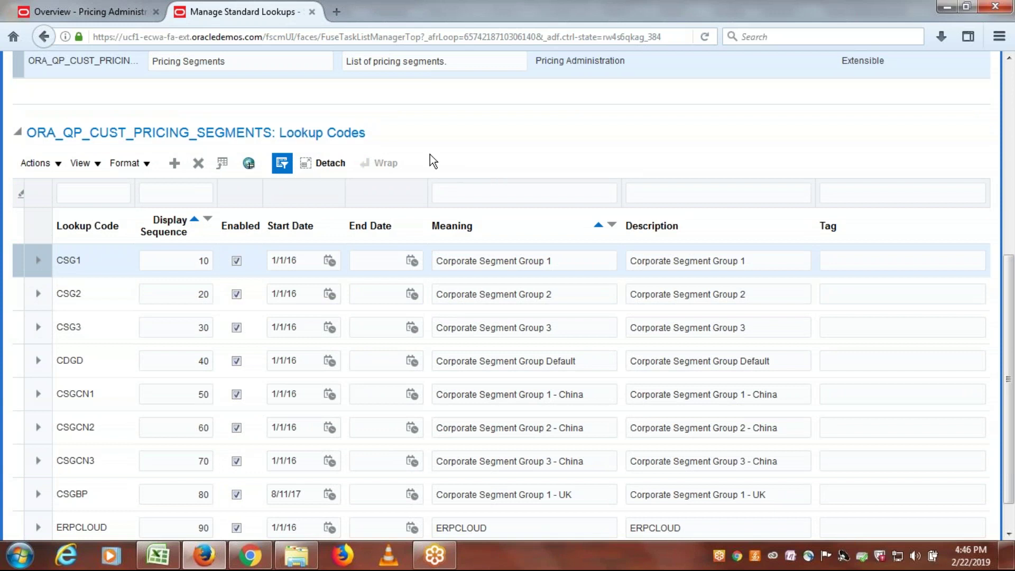
pyautogui.click(175, 162)
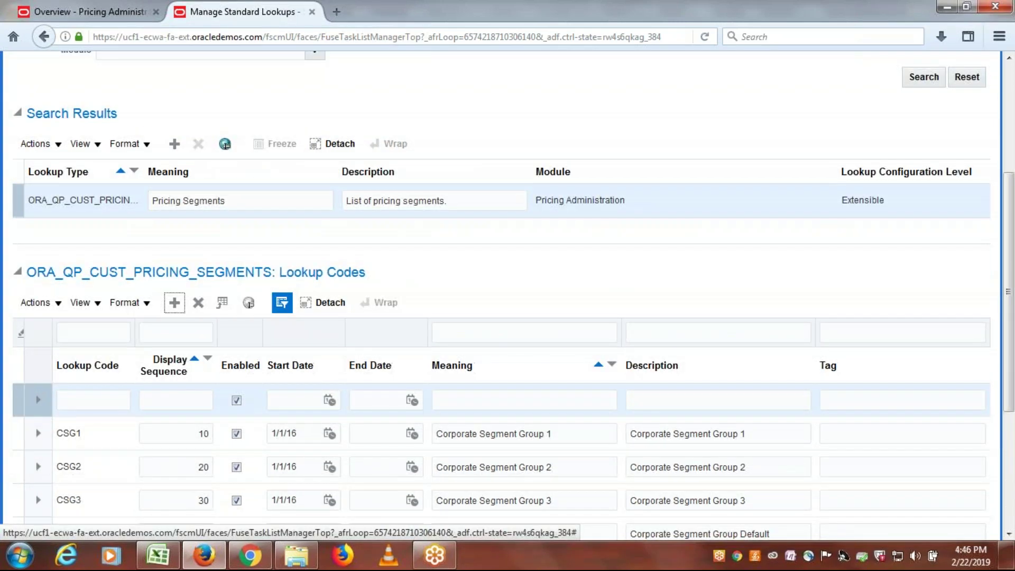
pyautogui.click(87, 399)
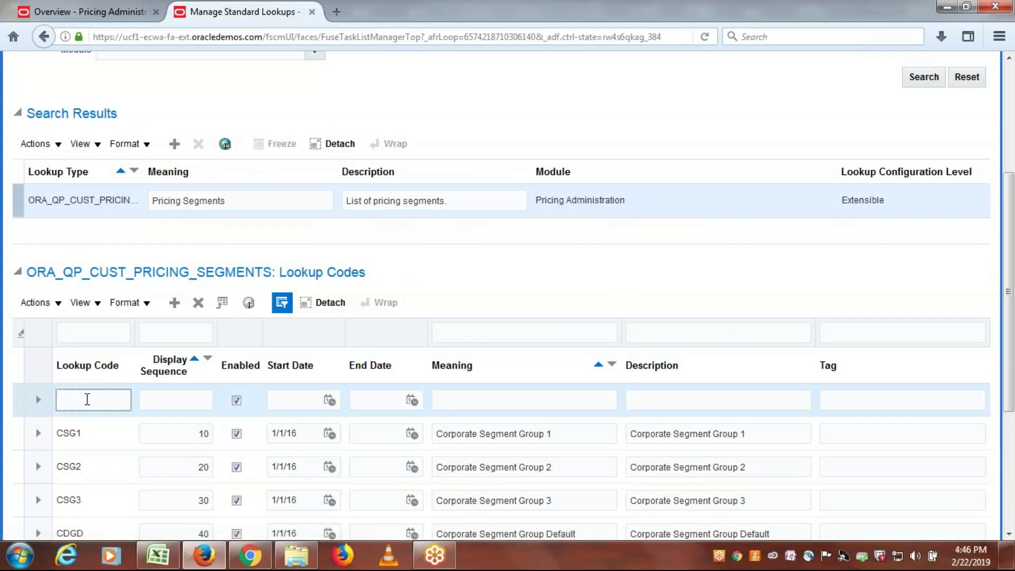
pyautogui.write('ERPTREE')
pyautogui.write(' PRICING SEG')
pyautogui.write('MENT')
pyautogui.press('Tab')
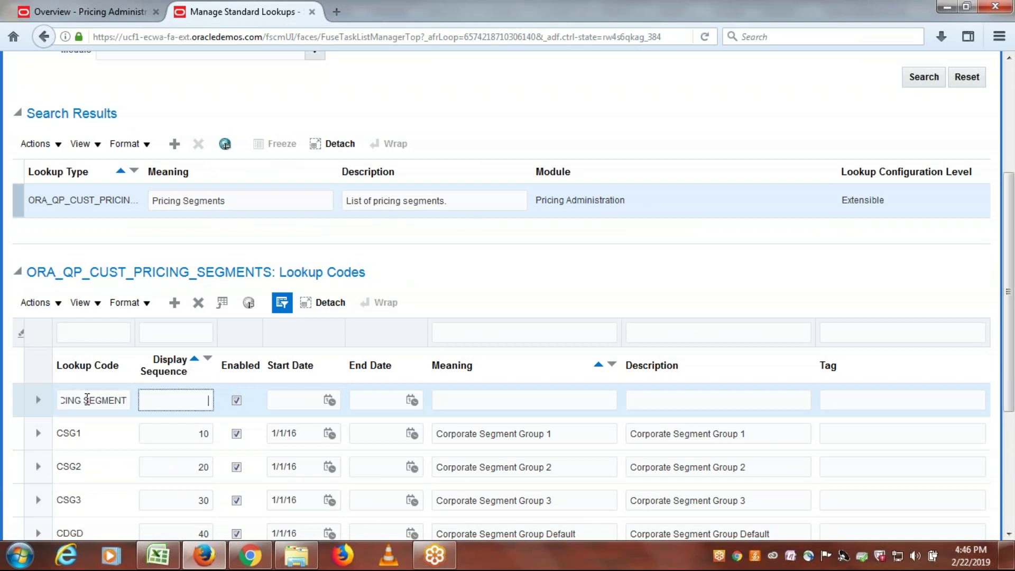
# Step: Set the new lookup code's display sequence to 100 and its start date to 1/1/16, leaving the end date blank
pyautogui.moveTo(1008, 267); pyautogui.dragTo(1009, 407)
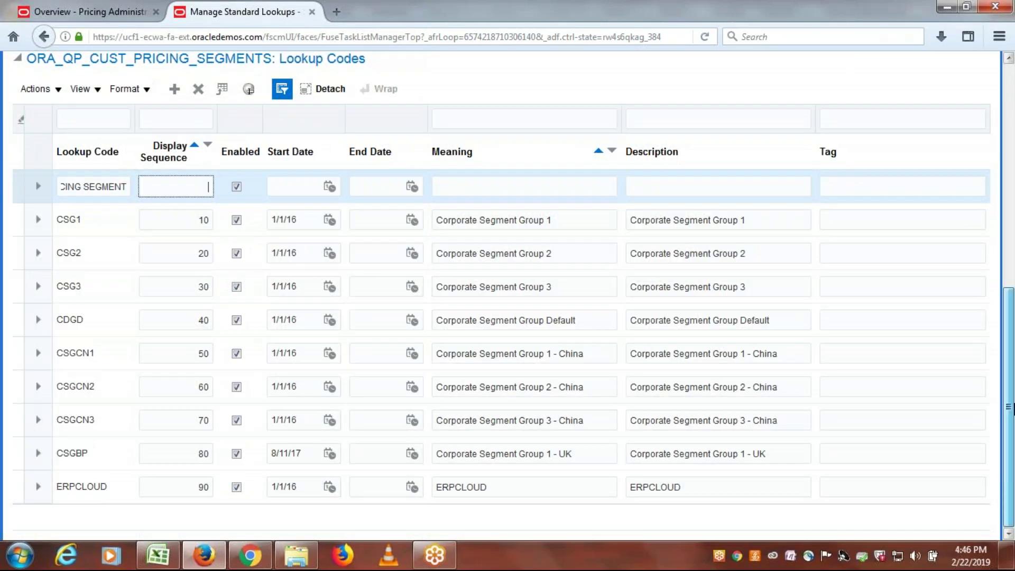
pyautogui.moveTo(1013, 390); pyautogui.dragTo(1008, 295)
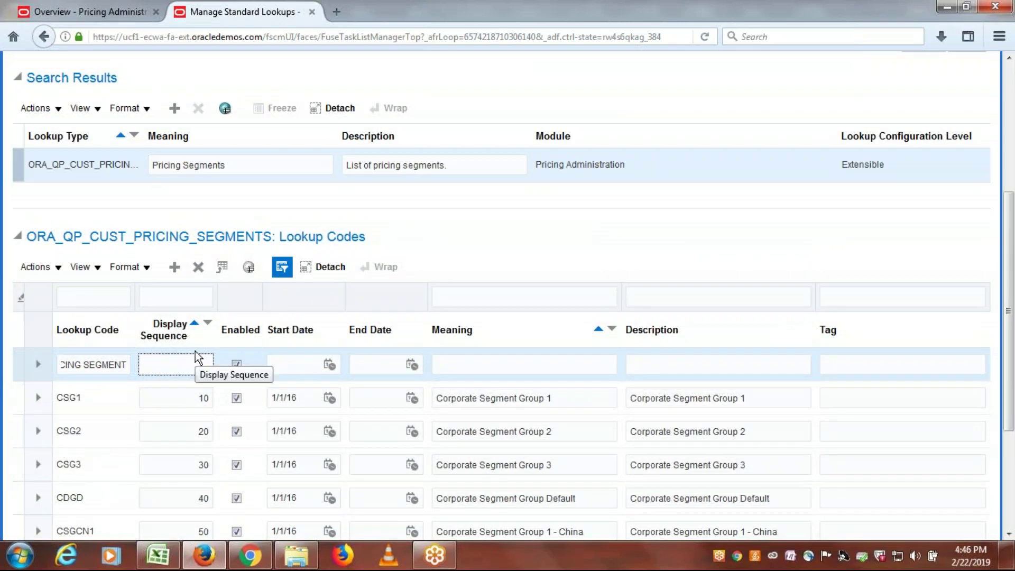
pyautogui.press('Tab')
pyautogui.click(275, 364)
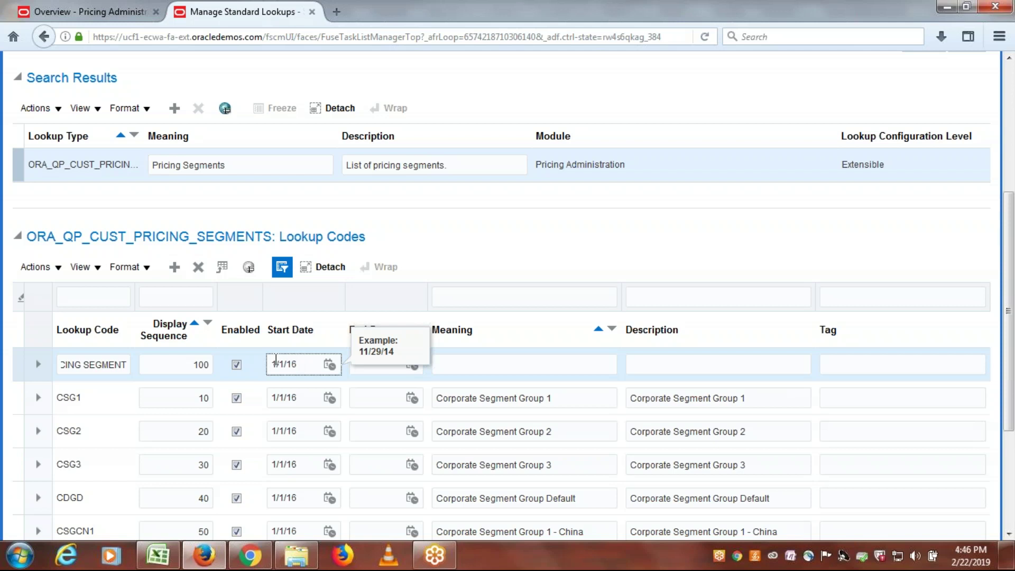
pyautogui.press('Tab')
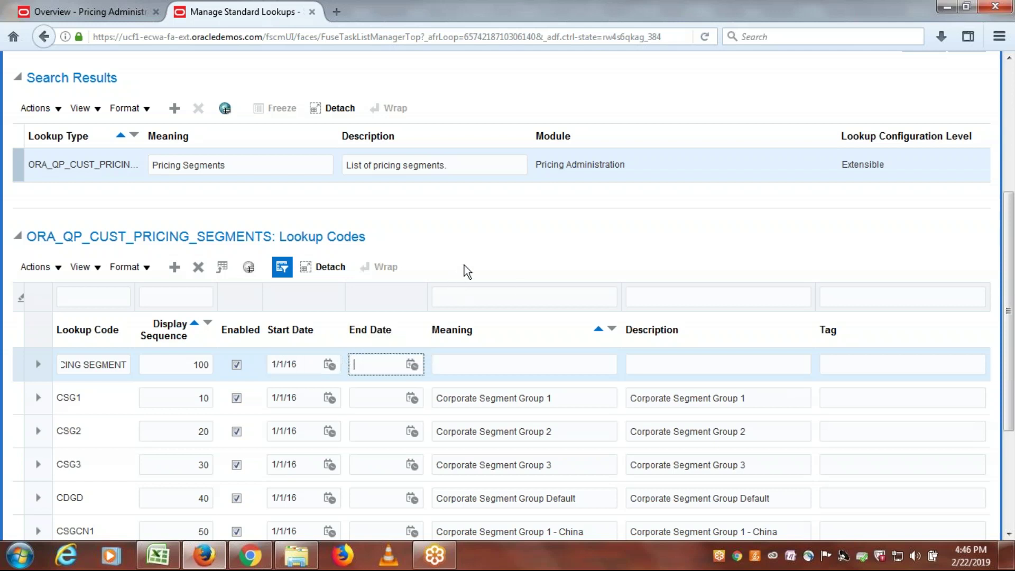
# Step: Enter ERPTREE Pricing Segment as the new code's meaning and description, and save and close the standard lookups
pyautogui.click(551, 362)
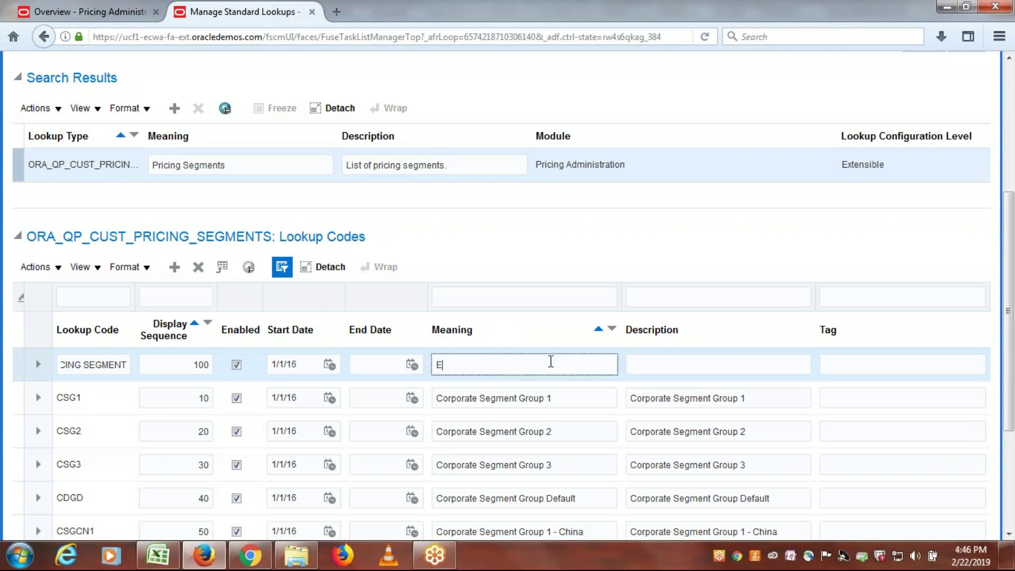
pyautogui.write('ERPTREE Pricing Segment')
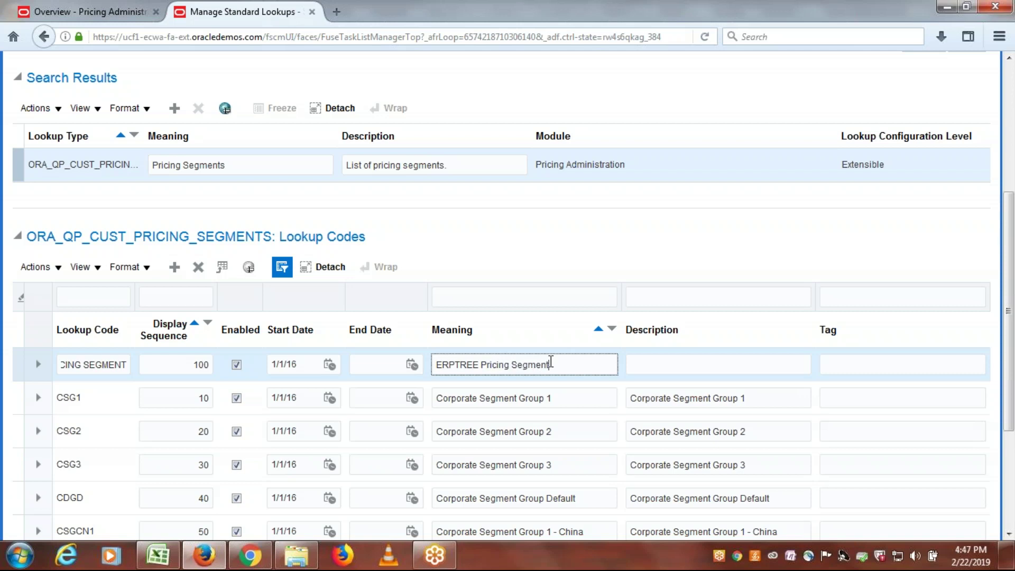
pyautogui.moveTo(551, 362); pyautogui.dragTo(417, 356)
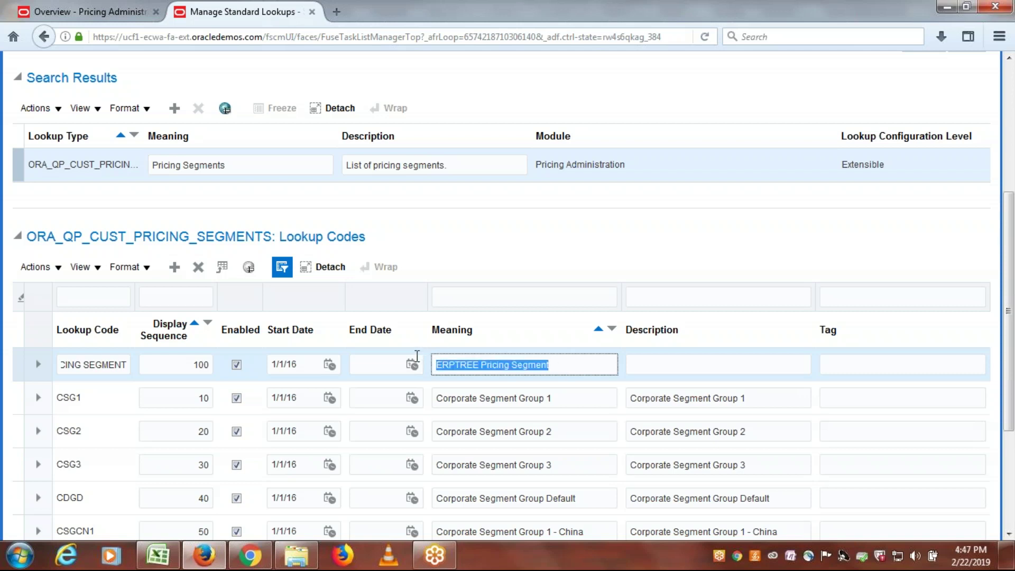
pyautogui.click(648, 364)
pyautogui.hotkey('ctrl', 'v')
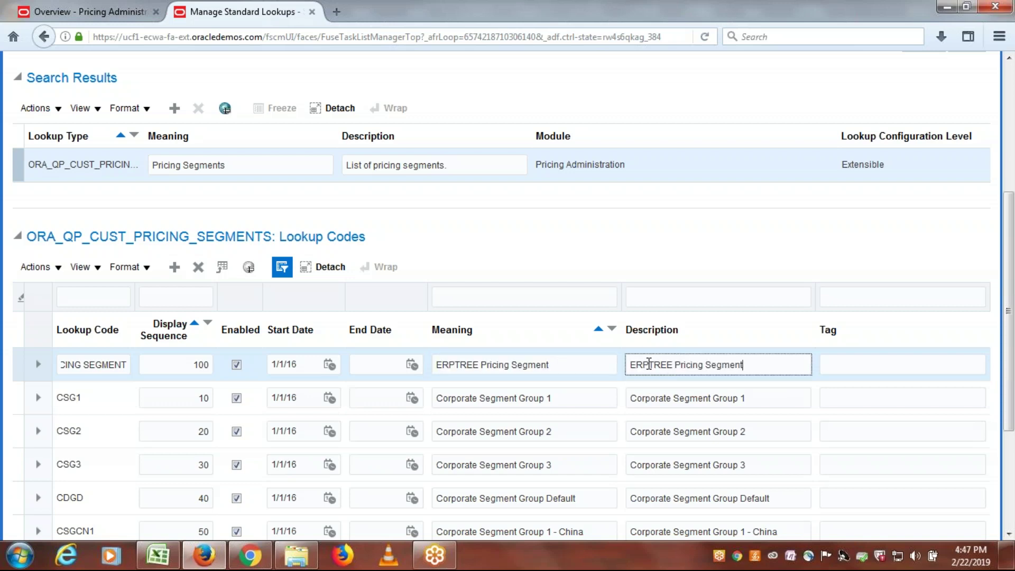
pyautogui.moveTo(1009, 309); pyautogui.dragTo(1008, 184)
pyautogui.click(930, 105)
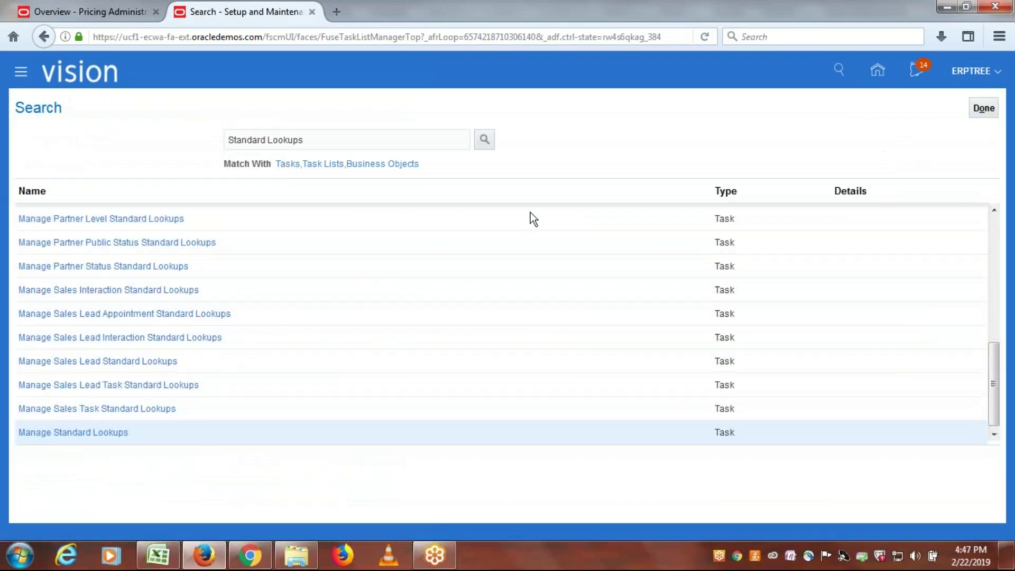
# Step: Switch to the Excel task sheet and look up the Create Pricing Strategy task on the Order Management sheet
pyautogui.hotkey('alt', 'Tab')
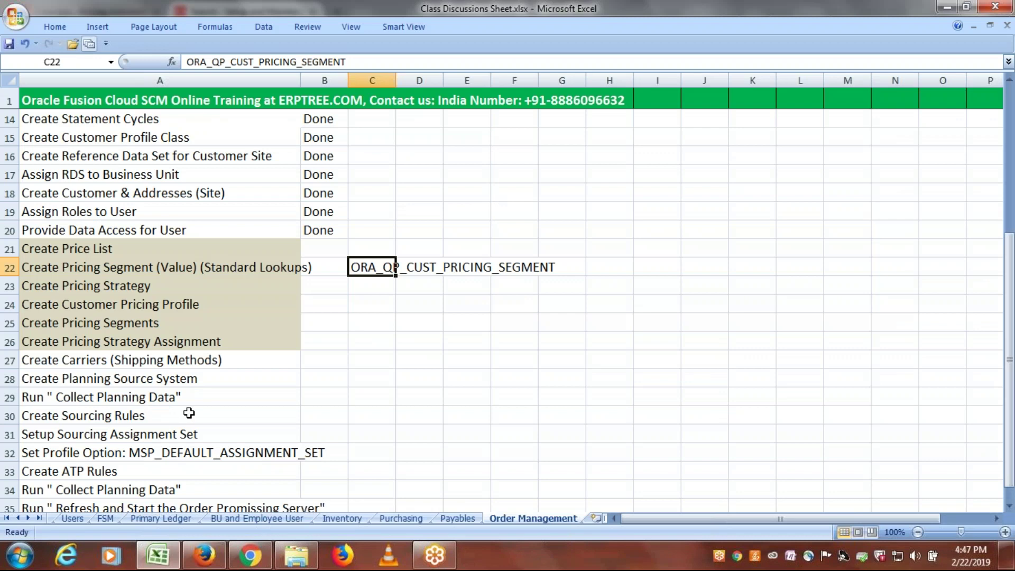
pyautogui.click(106, 288)
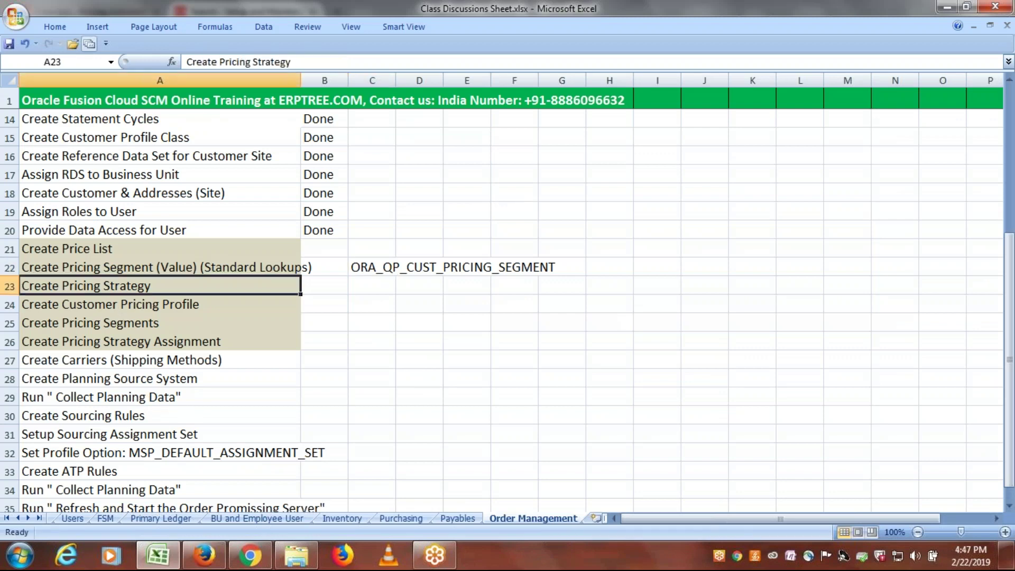
pyautogui.hotkey('alt', 'Tab')
# Step: Open the Manage Pricing Strategies task in Pricing Administration and start creating a new pricing strategy
pyautogui.click(109, 11)
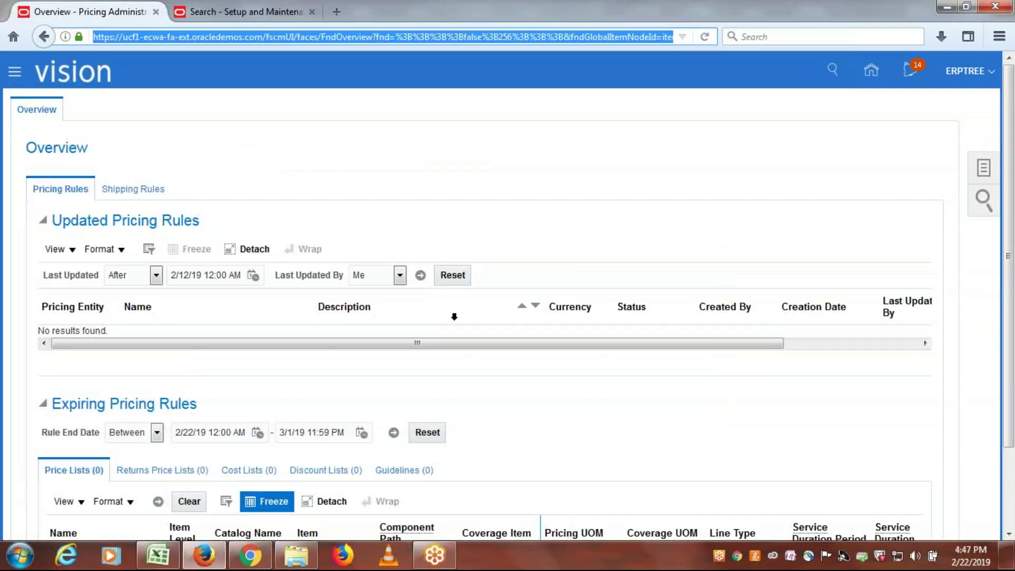
pyautogui.click(982, 168)
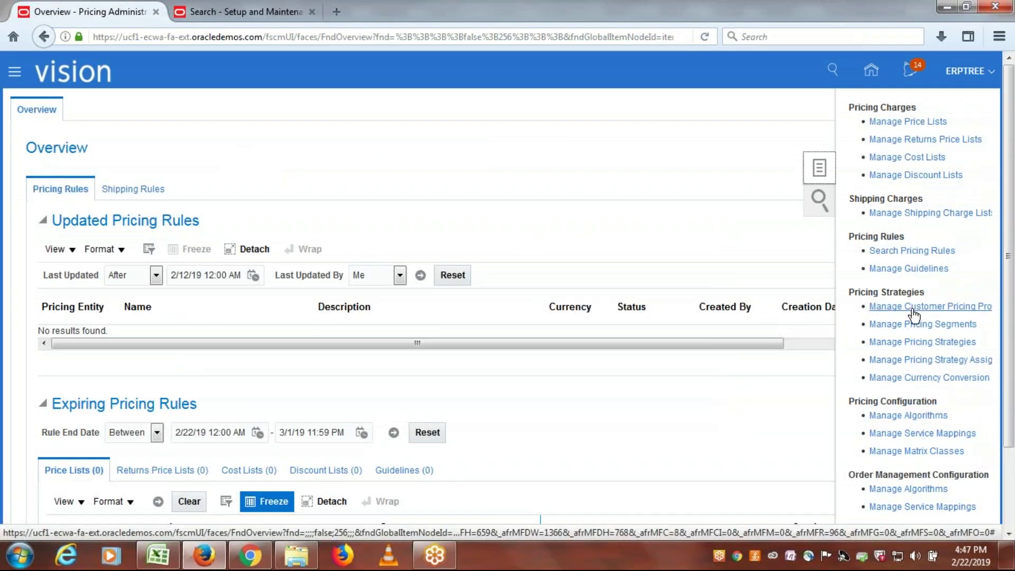
pyautogui.moveTo(1012, 218); pyautogui.dragTo(1011, 254)
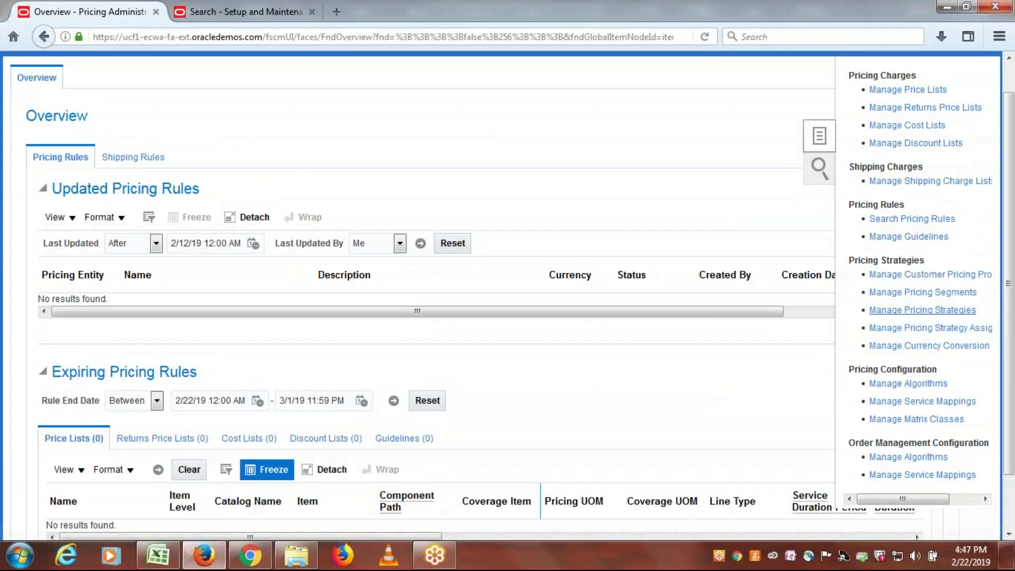
pyautogui.click(945, 312)
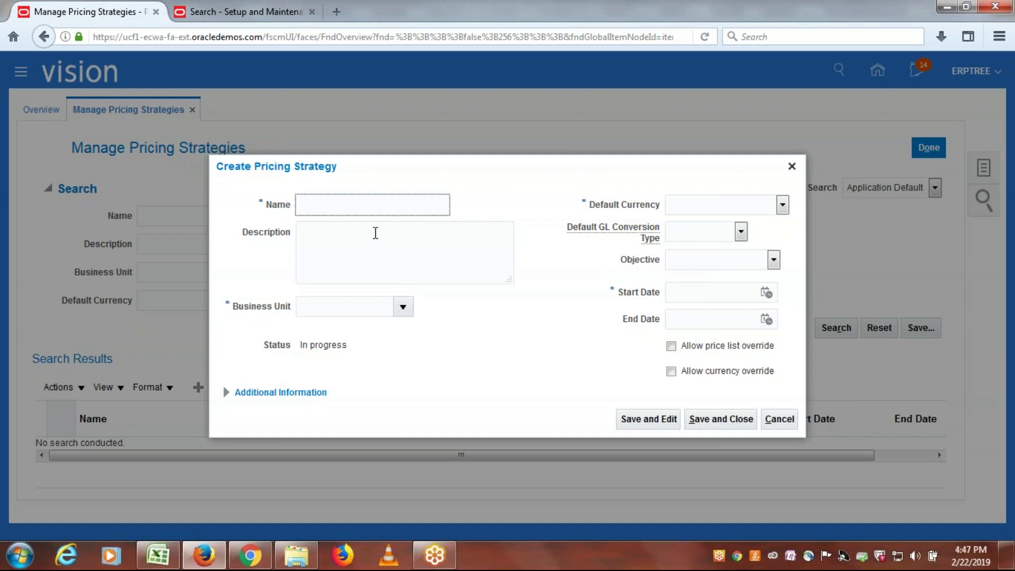
# Step: Name the strategy ERPTREE Pricing Strategy, with ERPTREE US Business Unit as business unit and USD - US Dollar as default currency
pyautogui.write('RPTREE Pricing ')
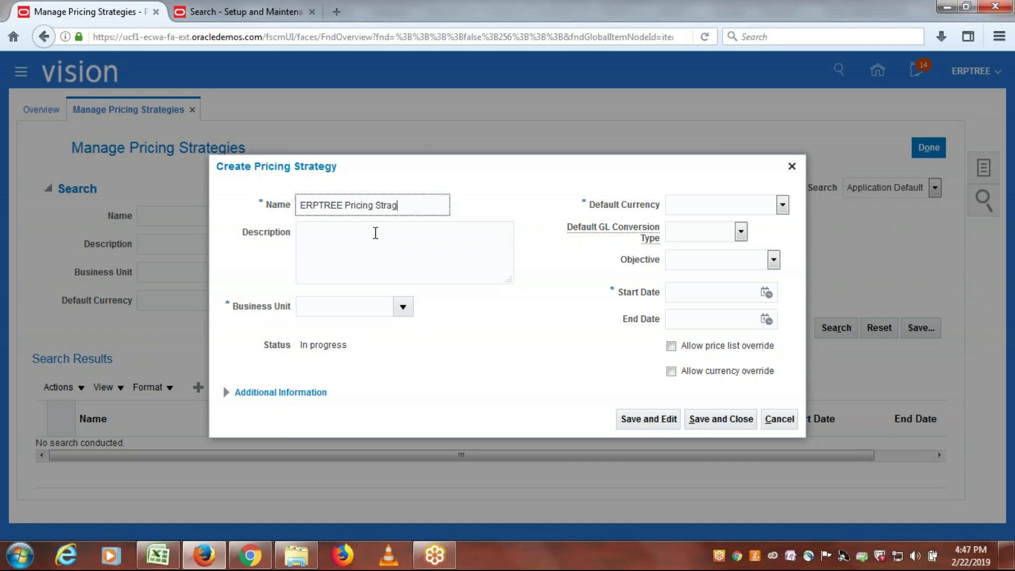
pyautogui.write('Strategy')
pyautogui.click(406, 226)
pyautogui.click(401, 307)
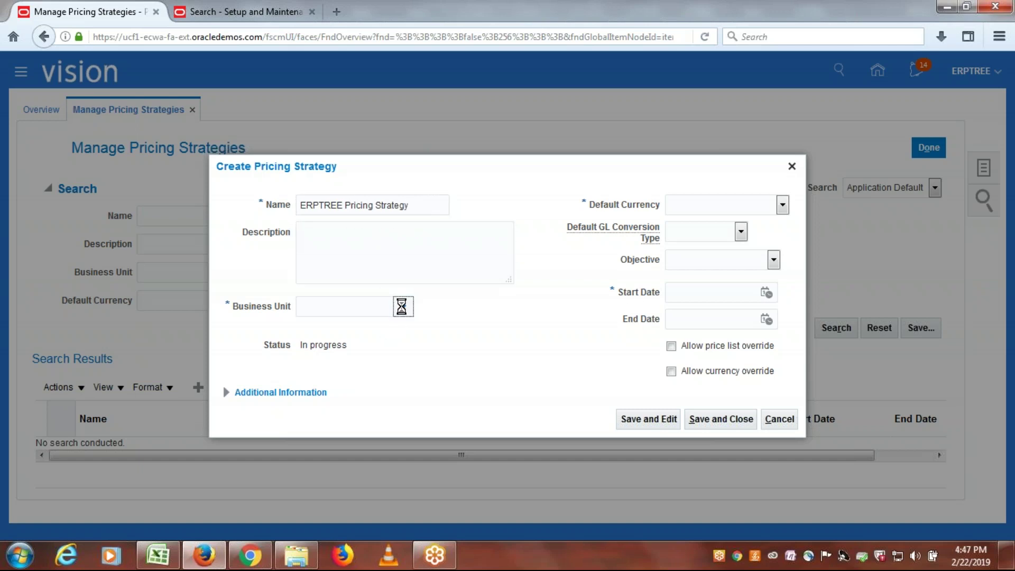
pyautogui.click(405, 355)
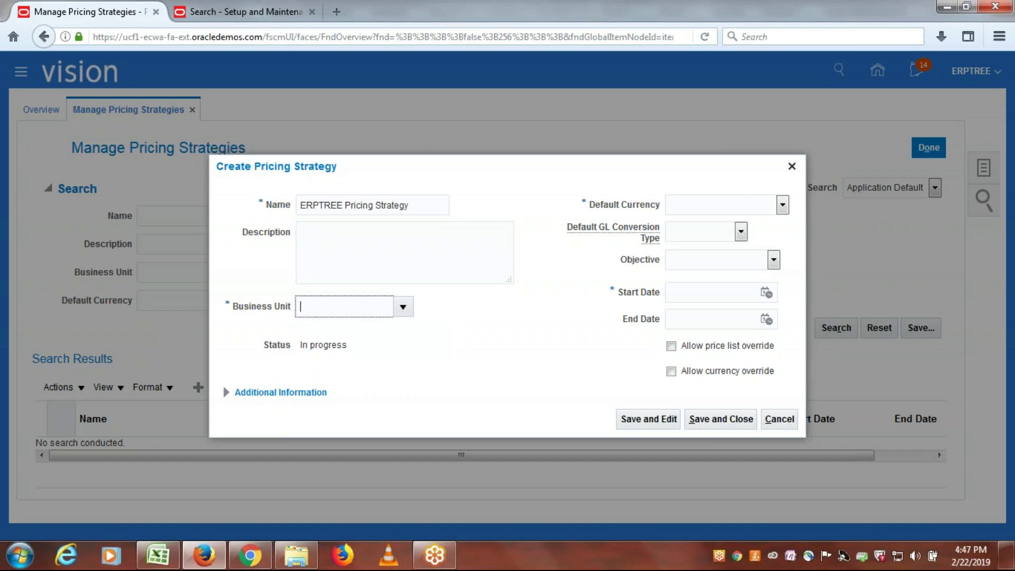
pyautogui.click(782, 205)
pyautogui.click(807, 229)
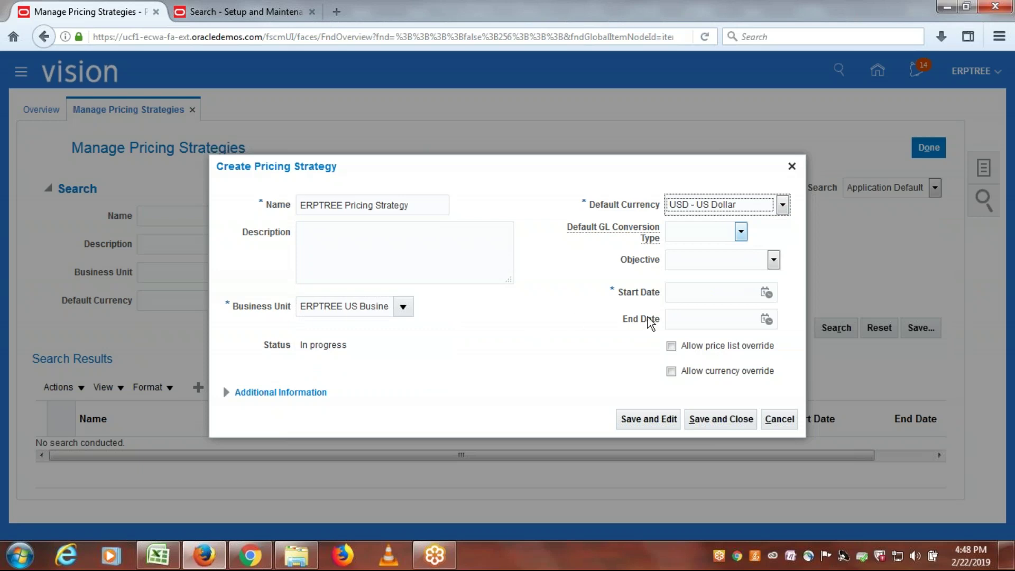
# Step: Set the strategy's start date to 2/22/19 11:17 AM and save it for further editing
pyautogui.click(767, 293)
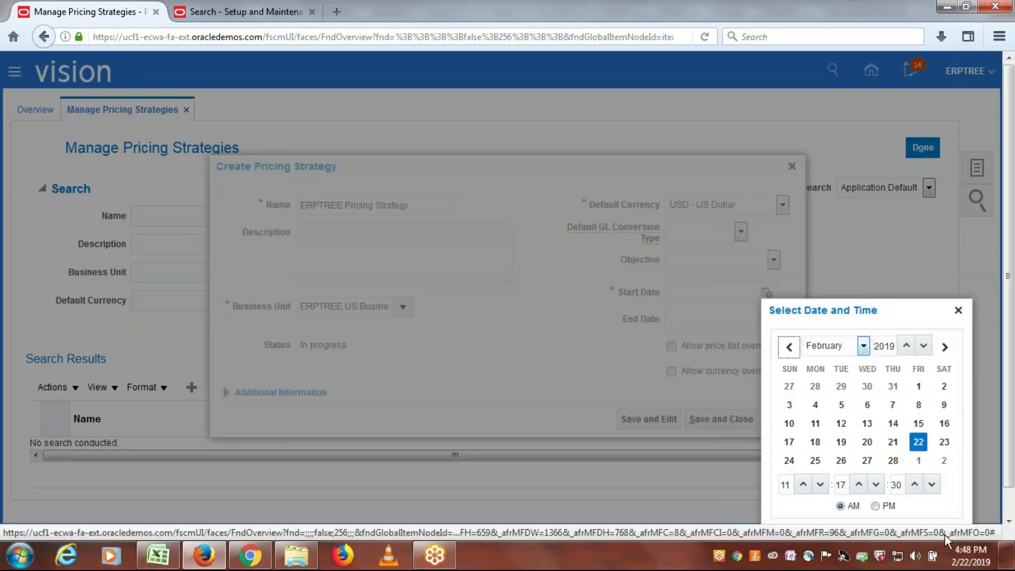
pyautogui.moveTo(1008, 449); pyautogui.dragTo(1008, 480)
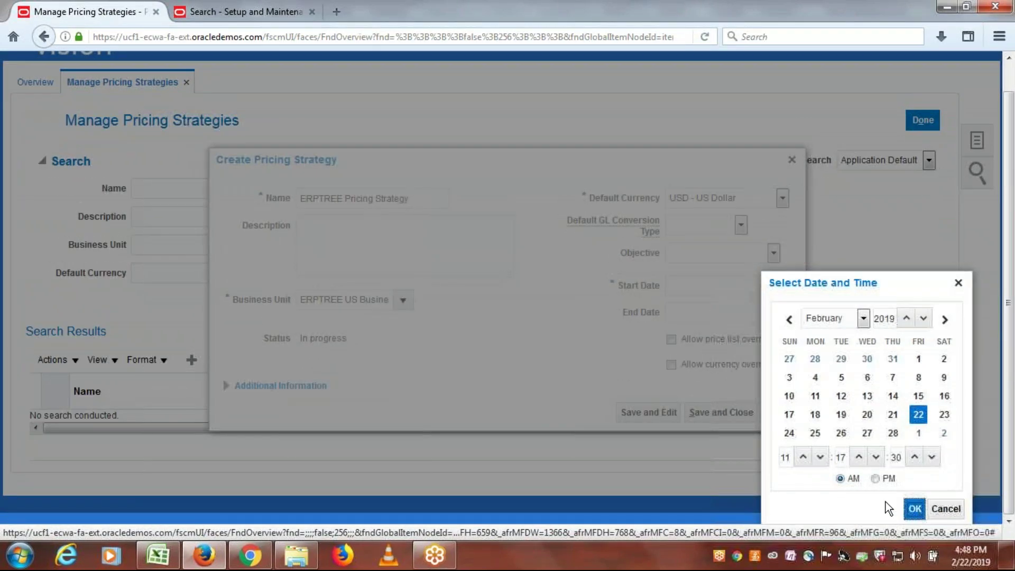
pyautogui.click(914, 507)
pyautogui.click(644, 420)
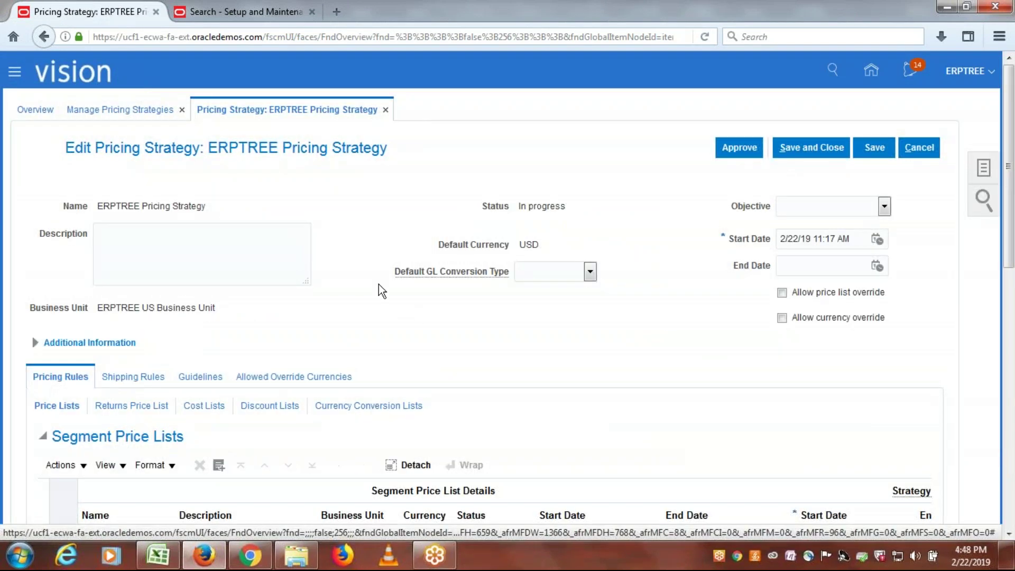
# Step: Search for ERPTREE in the segment price lists and add ERPTREE Price List to the strategy
pyautogui.scroll(-3, 369, 272)
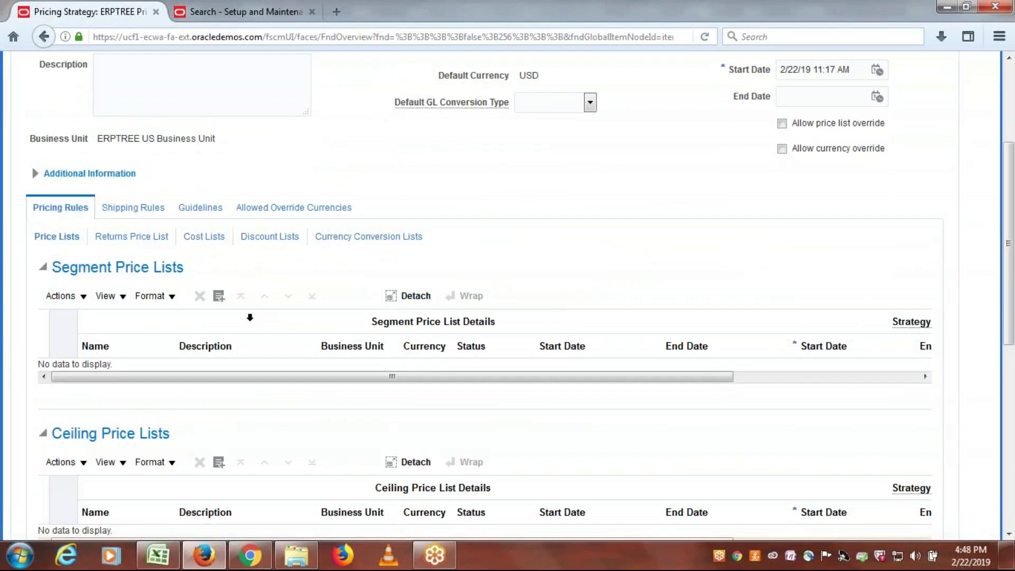
pyautogui.click(218, 295)
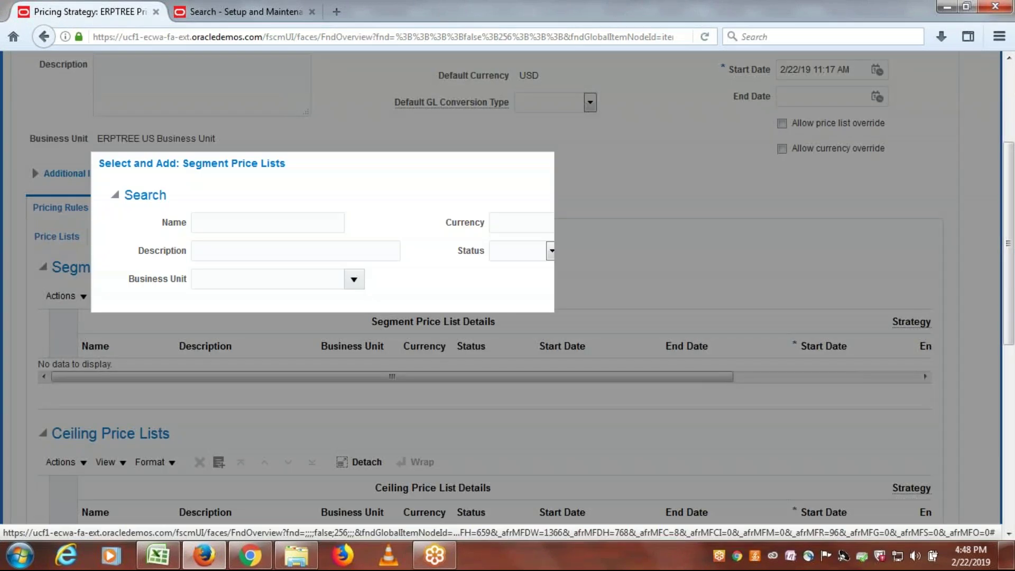
pyautogui.click(239, 224)
pyautogui.write('ERPTREE')
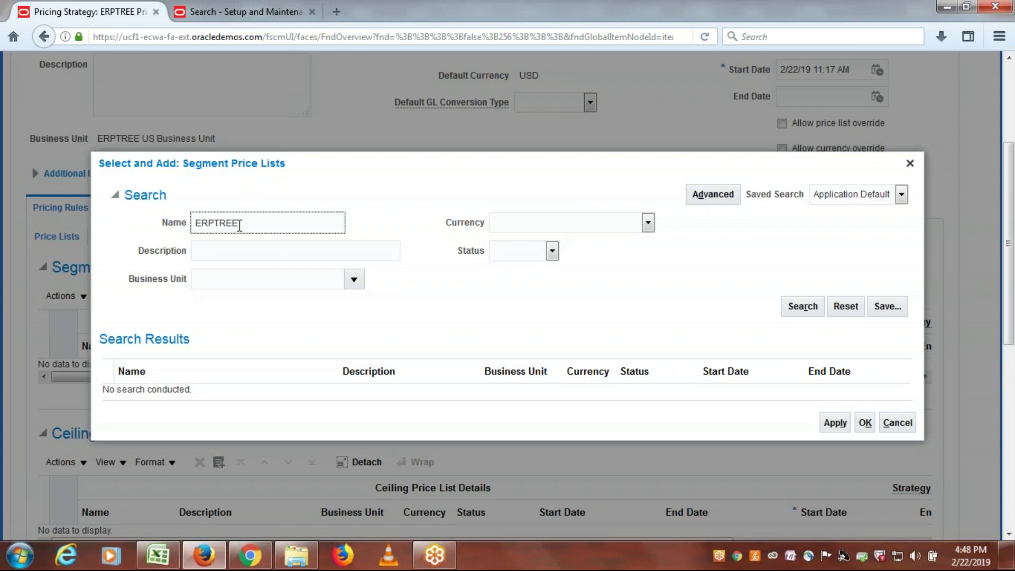
pyautogui.click(799, 308)
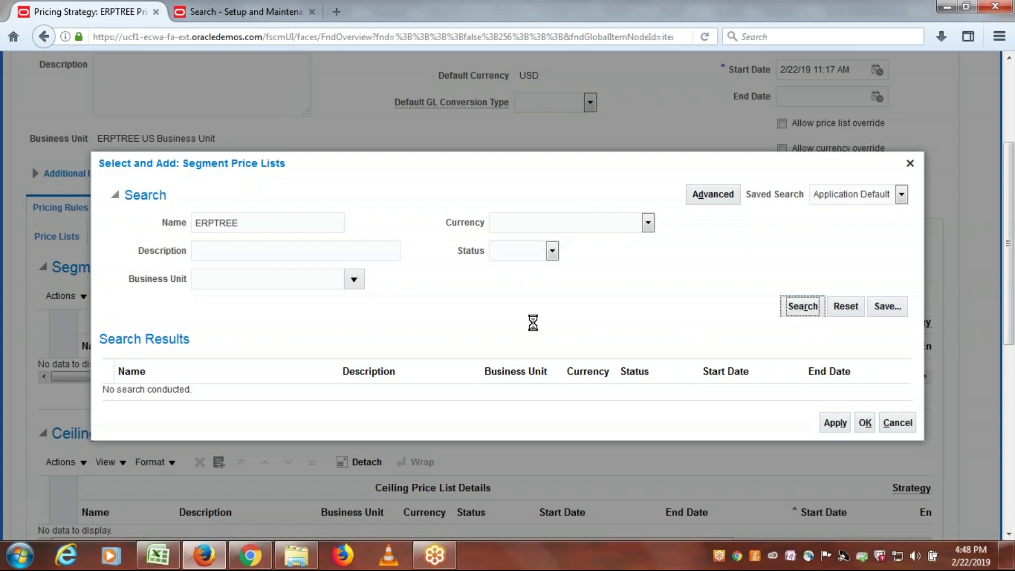
pyautogui.click(317, 399)
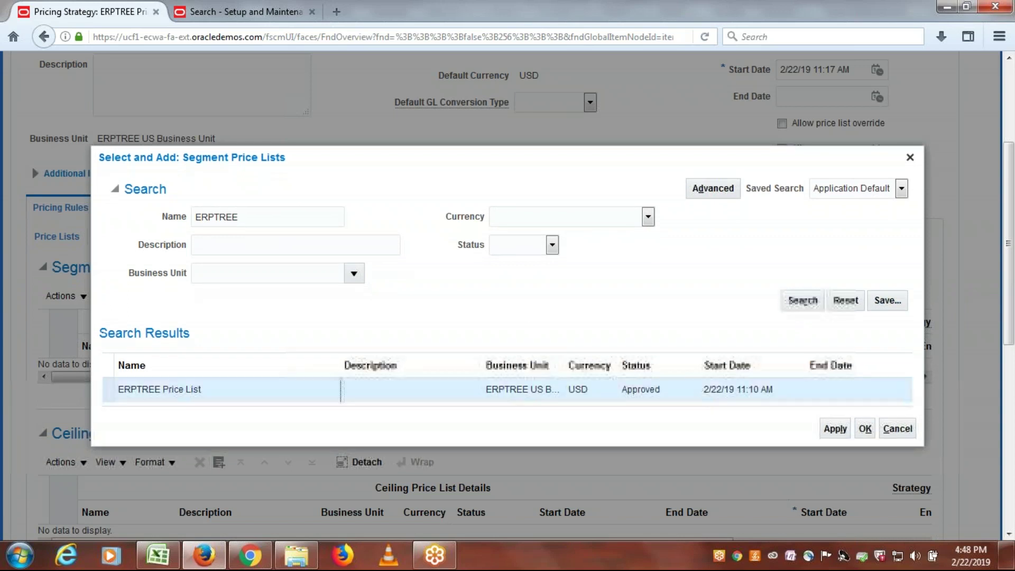
pyautogui.click(834, 429)
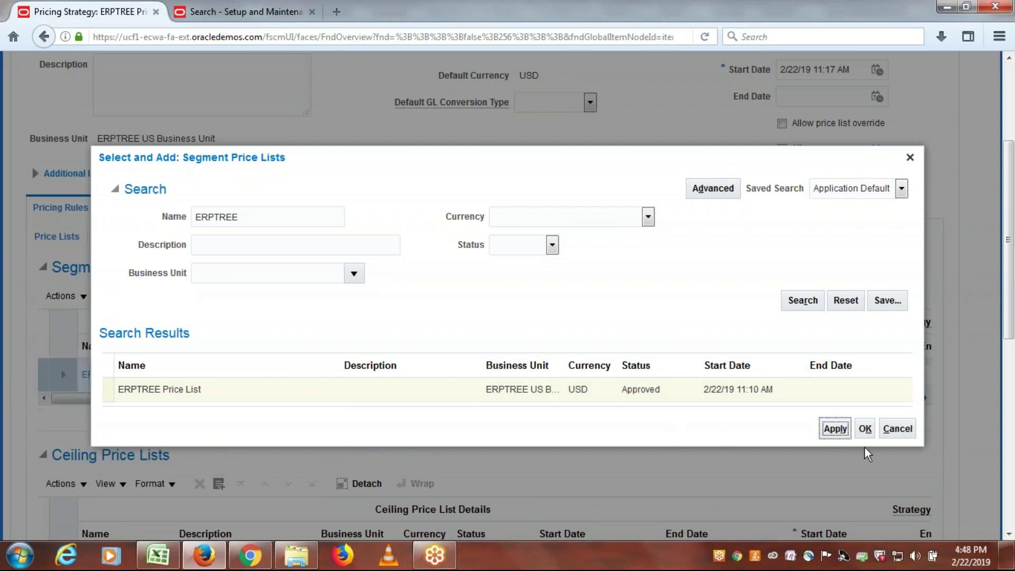
pyautogui.click(864, 429)
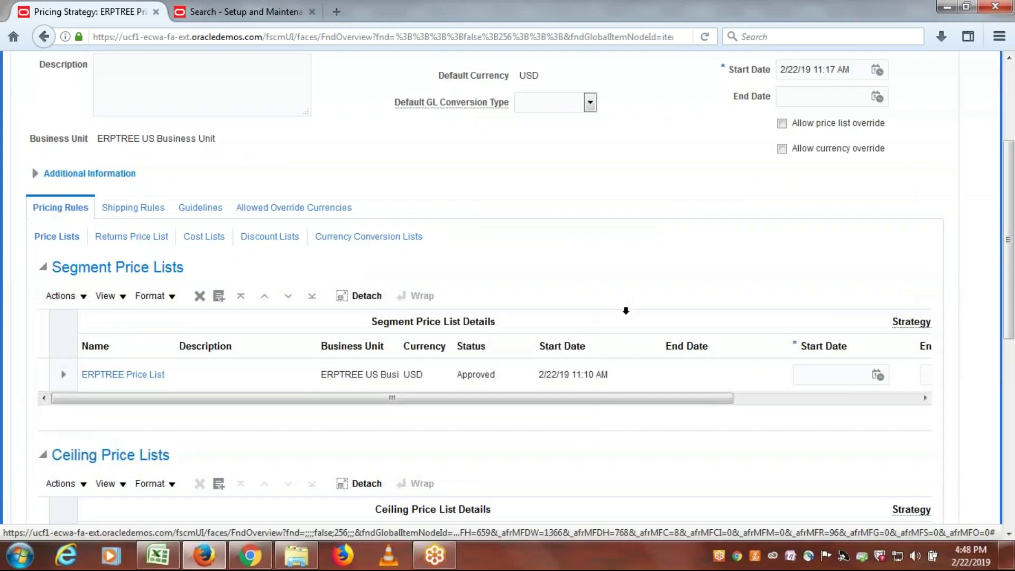
# Step: Try to save and close the ERPTREE Pricing Strategy
pyautogui.scroll(5, 560, 274)
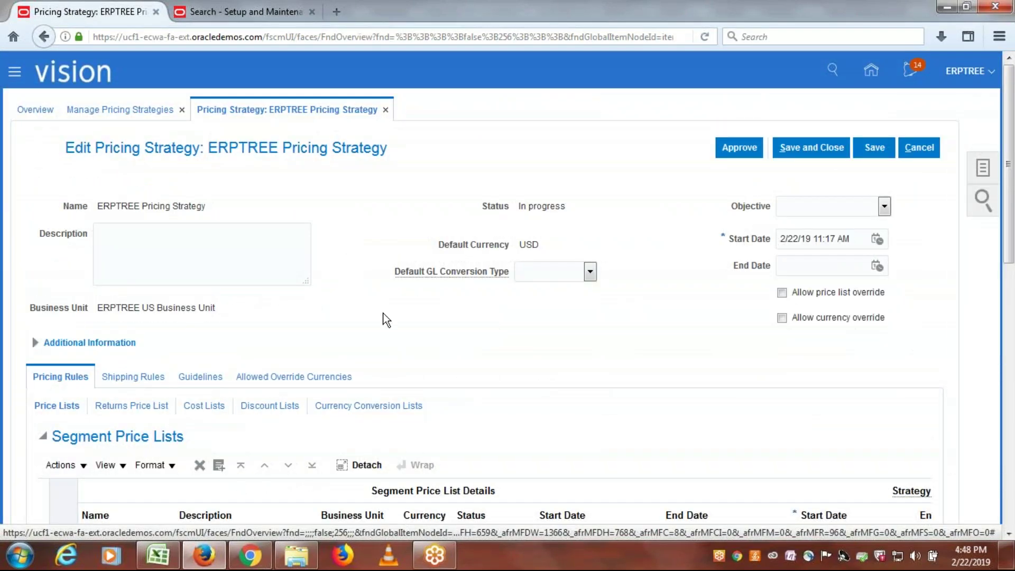
pyautogui.scroll(-1, 817, 147)
pyautogui.click(818, 148)
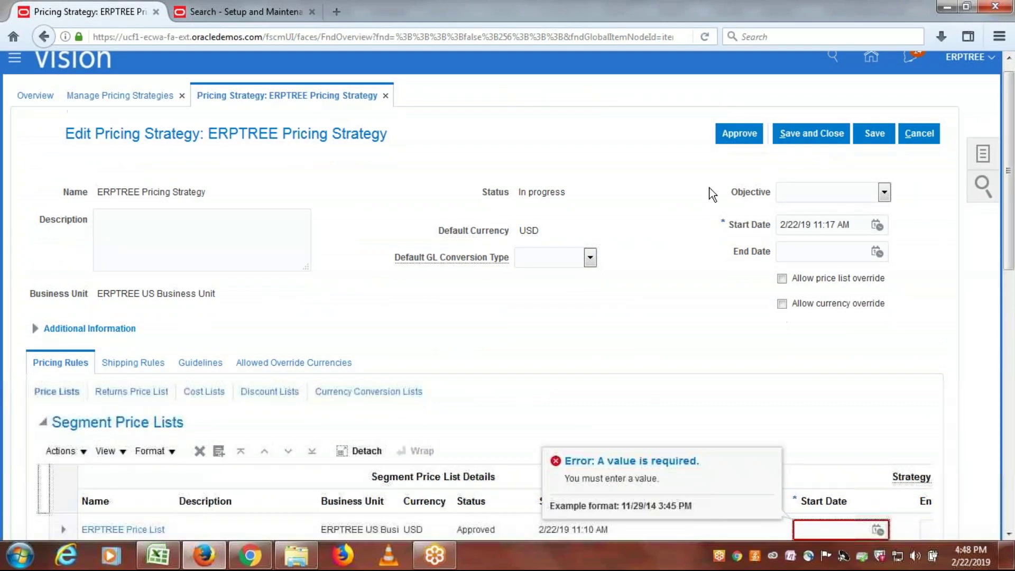
# Step: Set the strategy start date of the ERPTREE Price List row to 2/22/19 11:18 AM
pyautogui.scroll(-5, 846, 402)
pyautogui.click(877, 276)
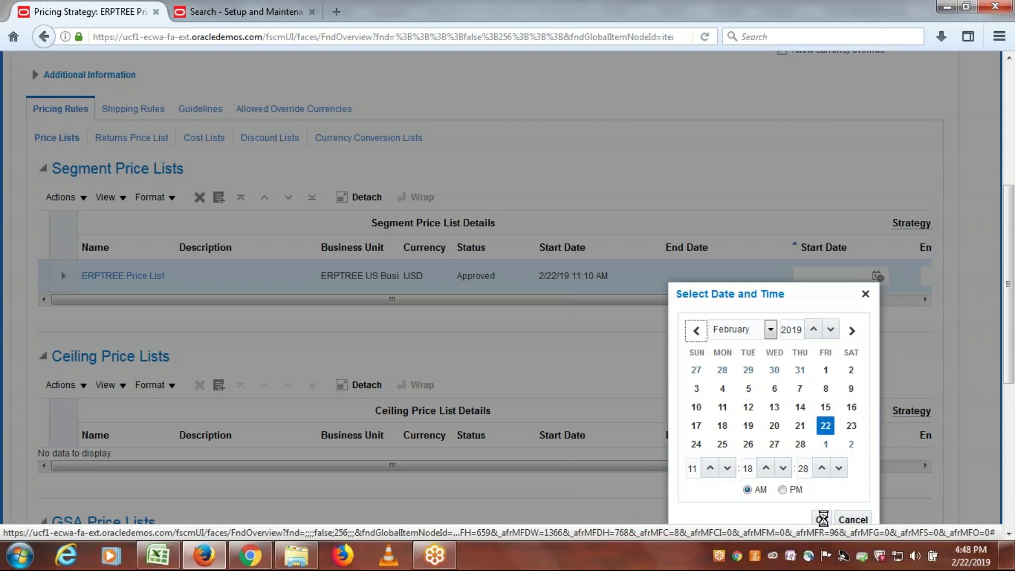
pyautogui.click(822, 518)
pyautogui.click(877, 277)
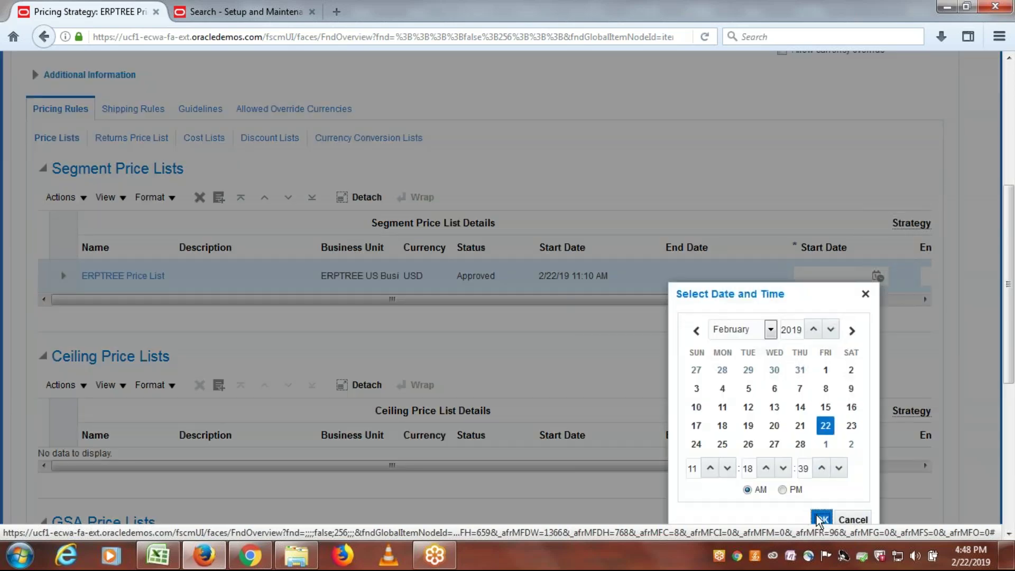
pyautogui.click(820, 520)
pyautogui.moveTo(1010, 286); pyautogui.dragTo(1011, 165)
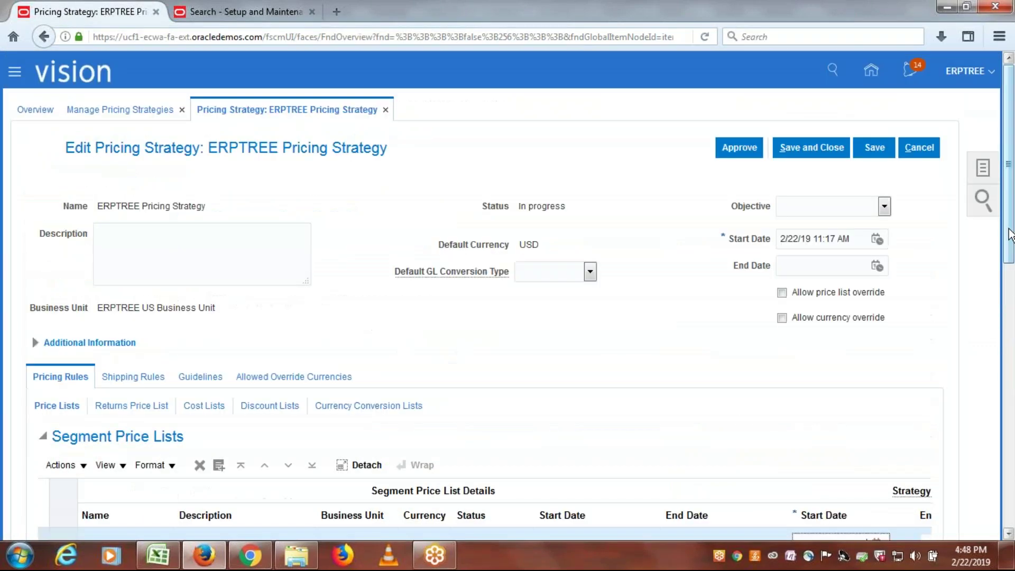
# Step: Approve the ERPTREE Pricing Strategy, save and close it, and finish managing pricing strategies
pyautogui.click(737, 145)
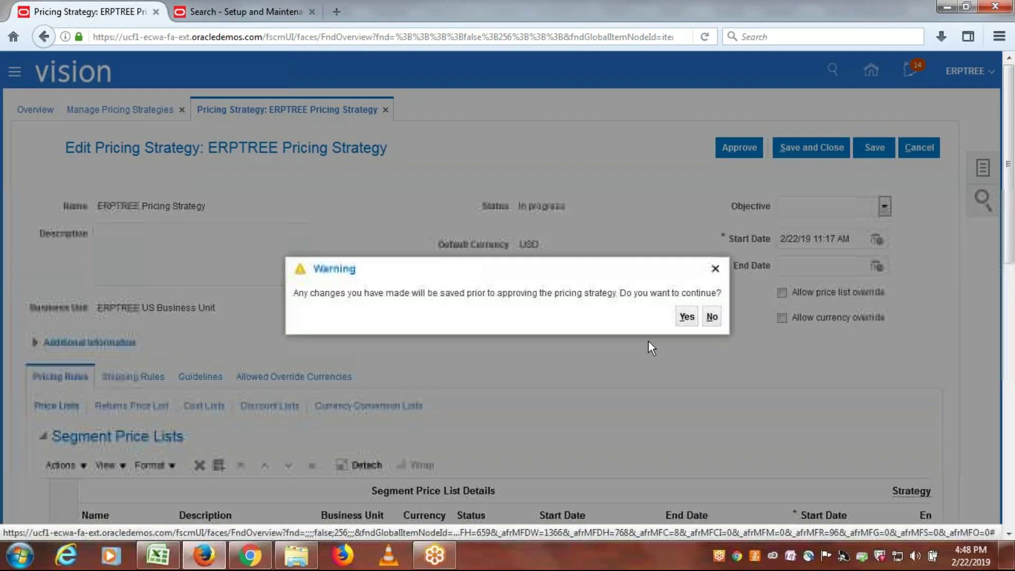
pyautogui.click(687, 317)
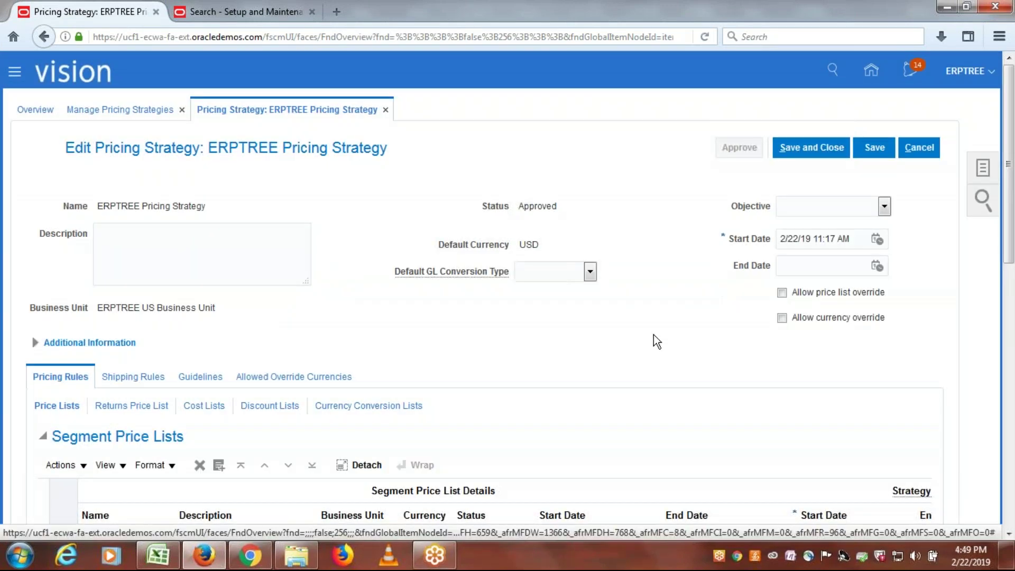
pyautogui.click(826, 151)
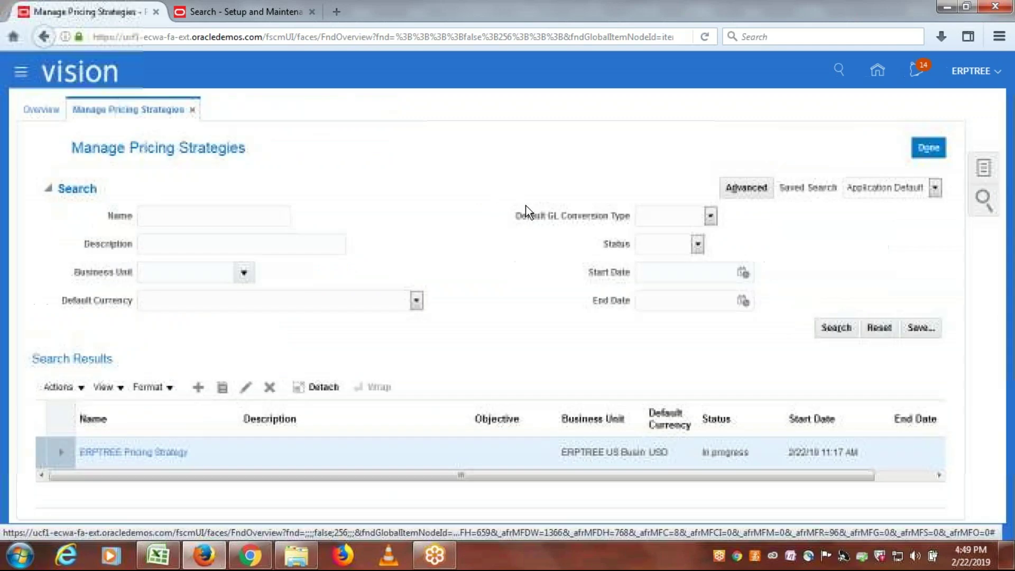
pyautogui.click(929, 148)
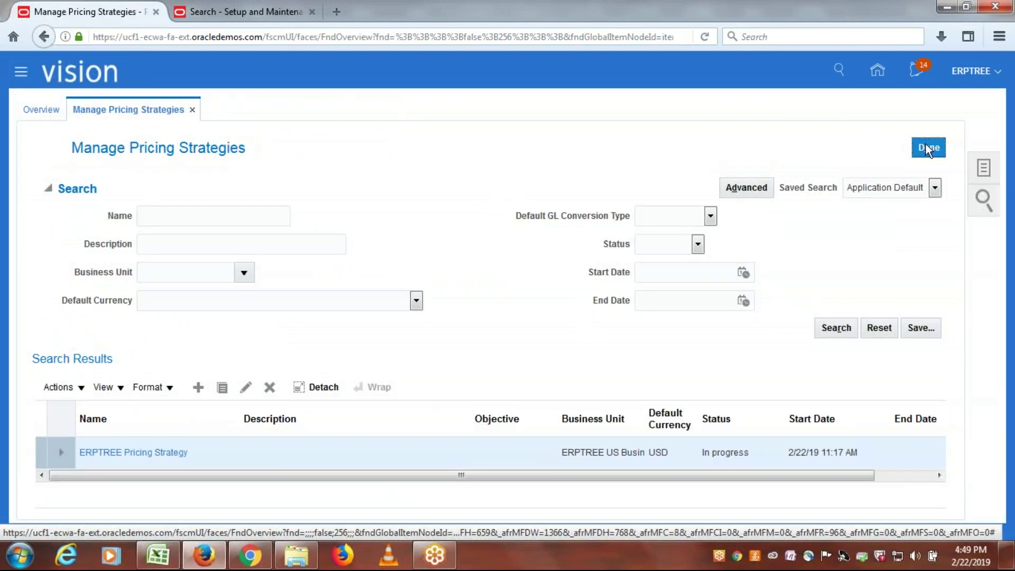
# Step: Switch to the Excel task list, select the Create Customer Pricing Profile task, and return to the browser
pyautogui.hotkey('alt', 'Tab')
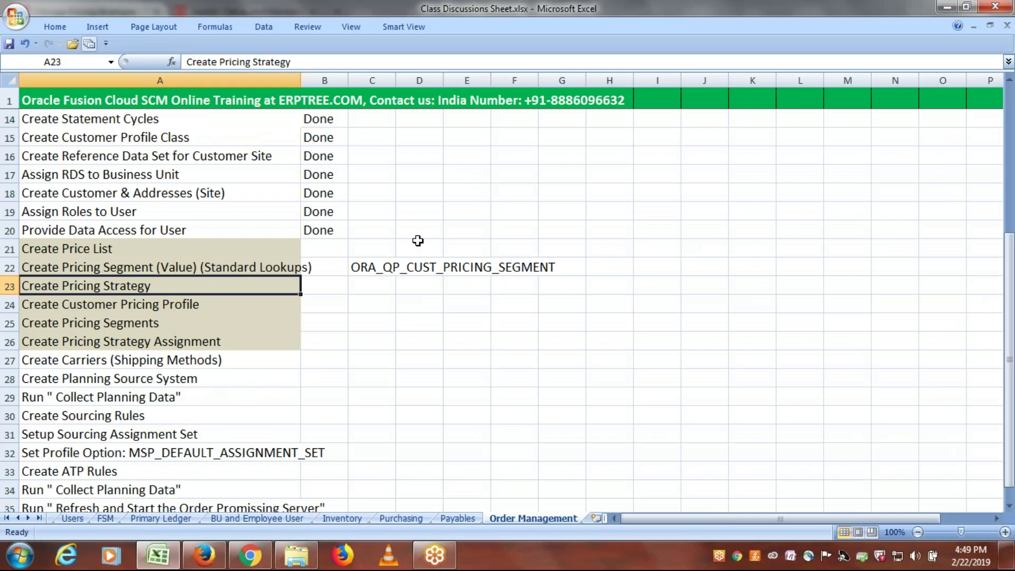
pyautogui.click(198, 303)
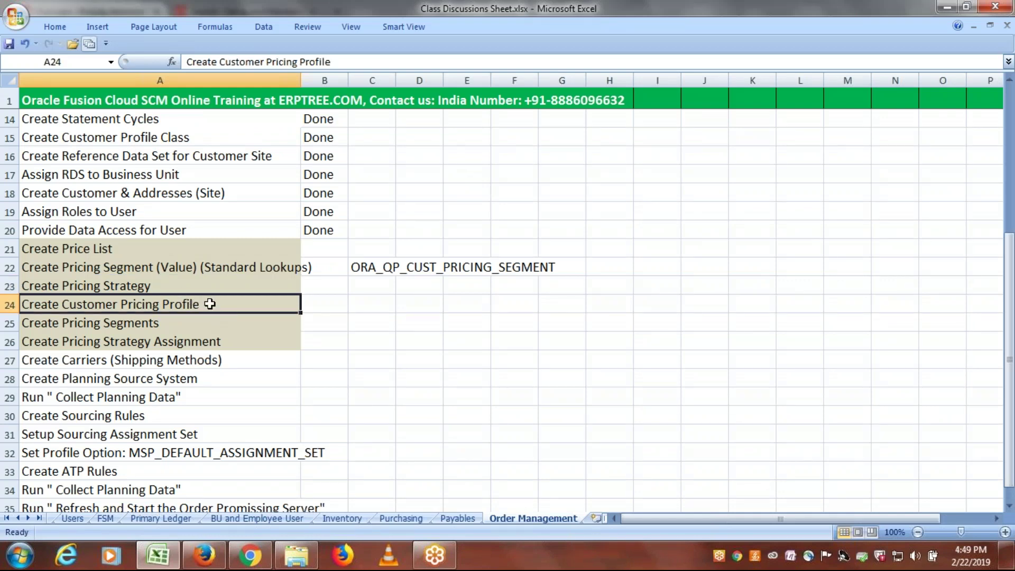
pyautogui.hotkey('alt', 'Tab')
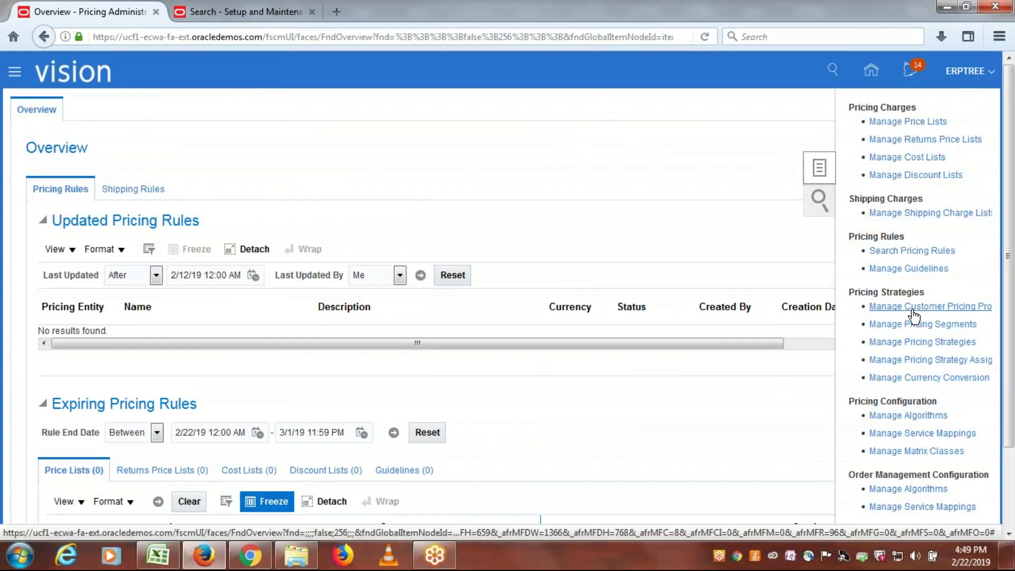
# Step: Open Manage Customer Pricing Profiles and start a new profile for the customer ERPTREE Customer-1
pyautogui.click(930, 308)
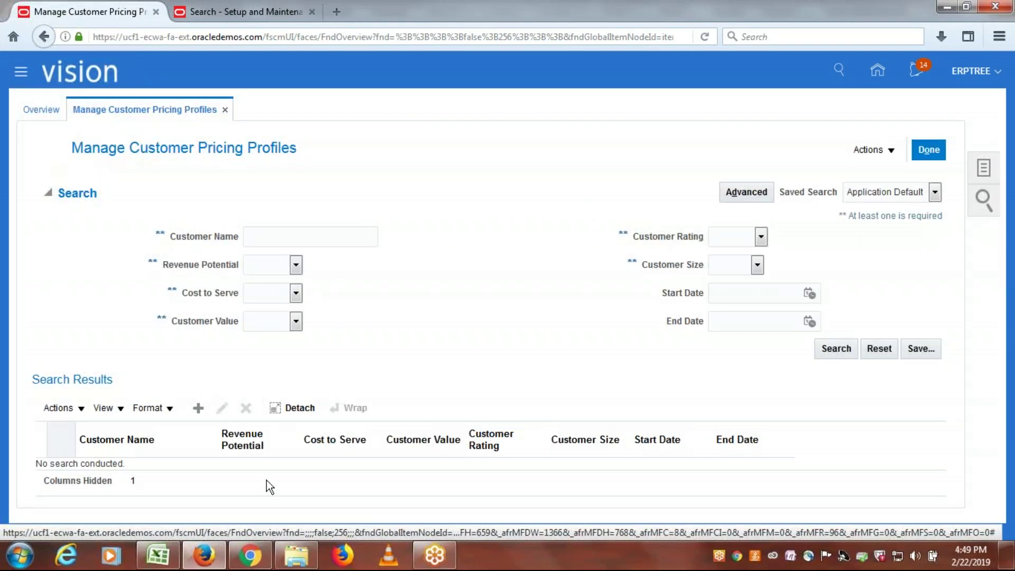
pyautogui.click(199, 408)
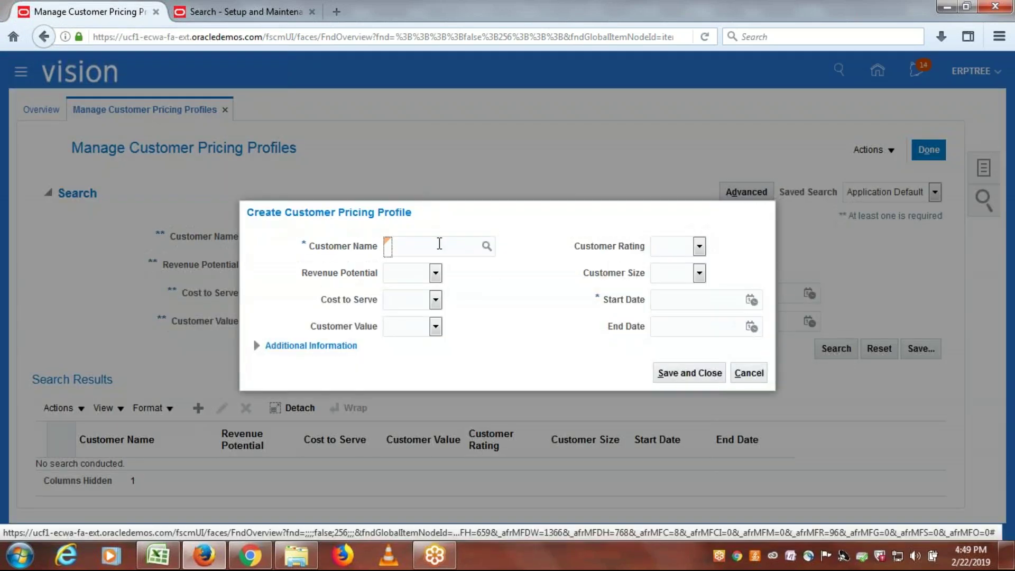
pyautogui.click(439, 243)
pyautogui.write('ERPTREE')
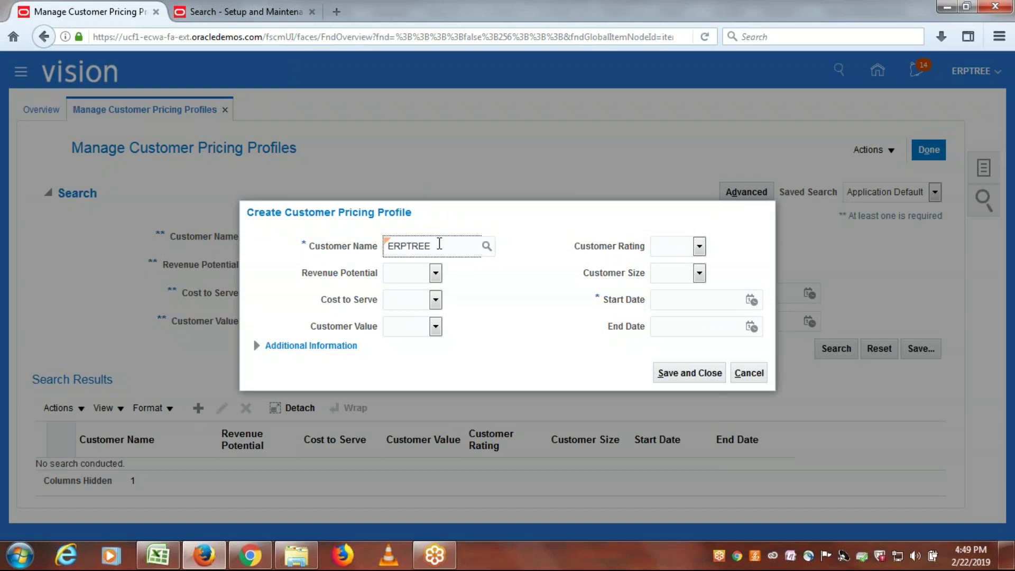
pyautogui.click(486, 246)
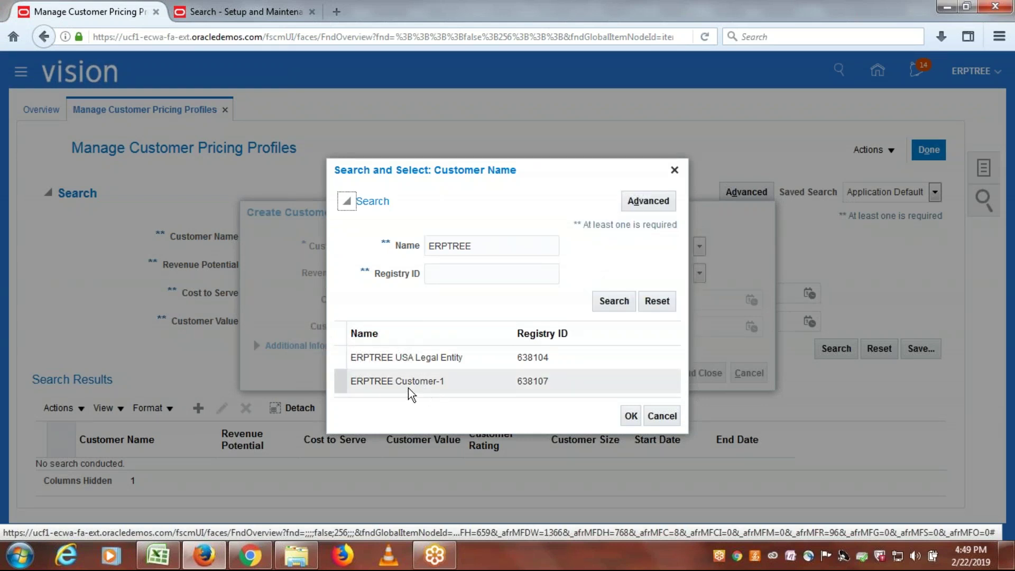
pyautogui.click(398, 386)
pyautogui.click(630, 416)
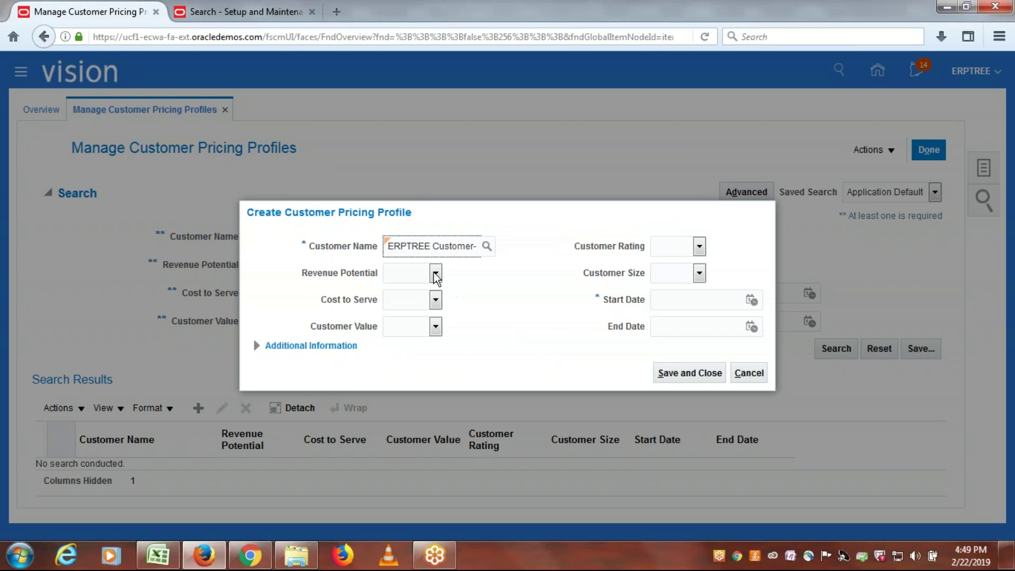
# Step: Set the new profile's revenue potential, cost to serve and customer value all to High
pyautogui.click(436, 273)
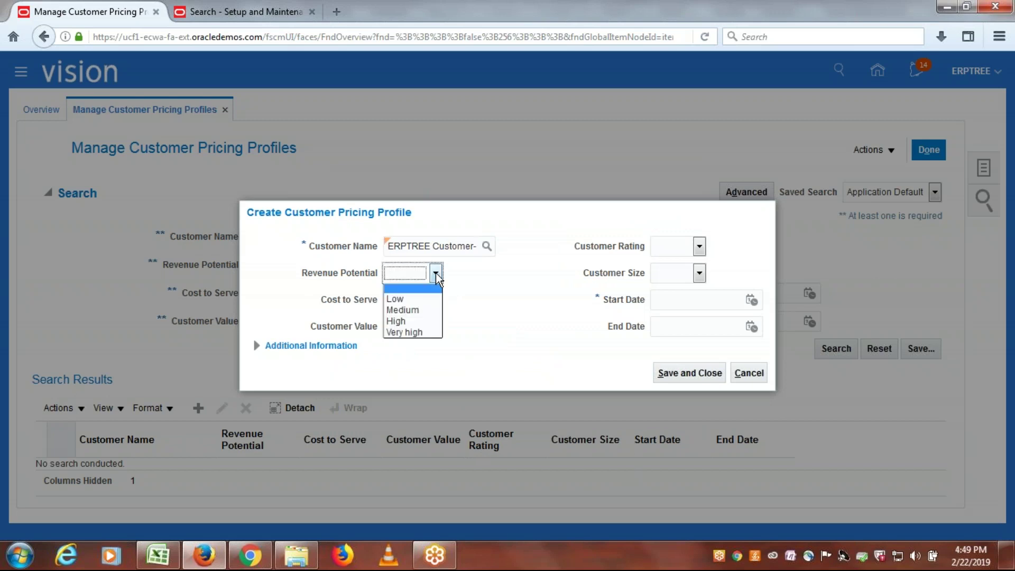
pyautogui.click(410, 321)
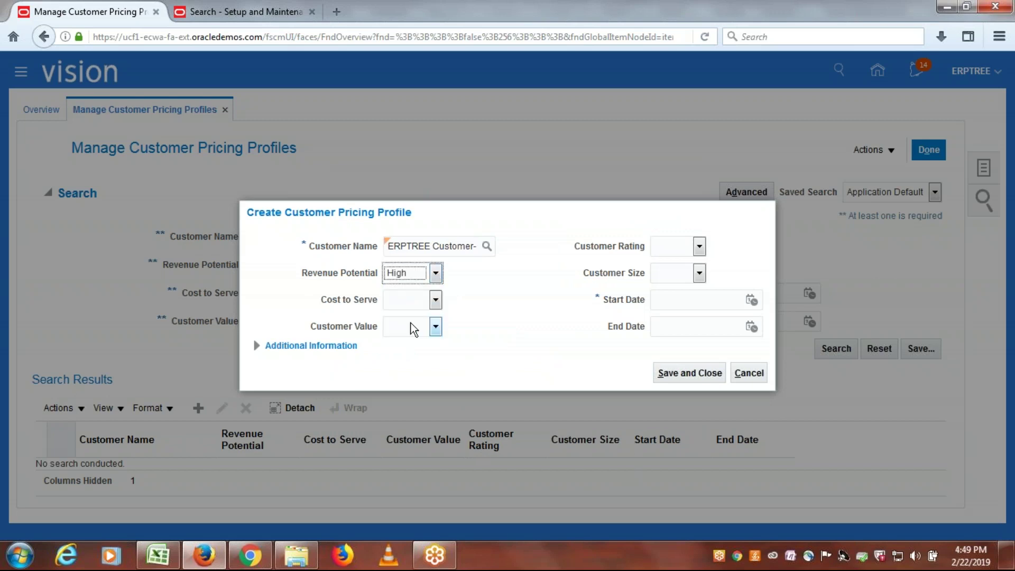
pyautogui.click(434, 301)
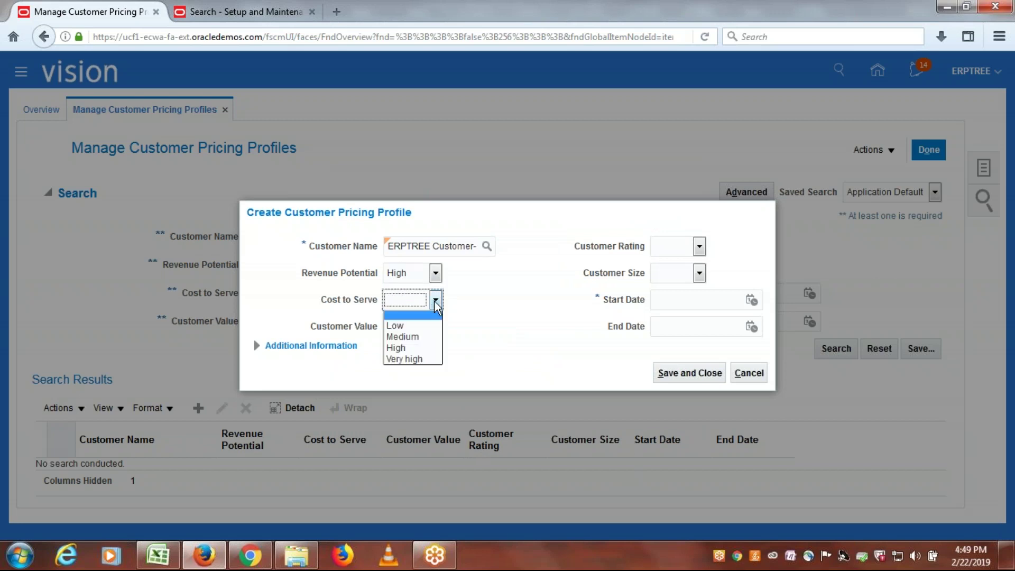
pyautogui.click(421, 347)
pyautogui.click(436, 327)
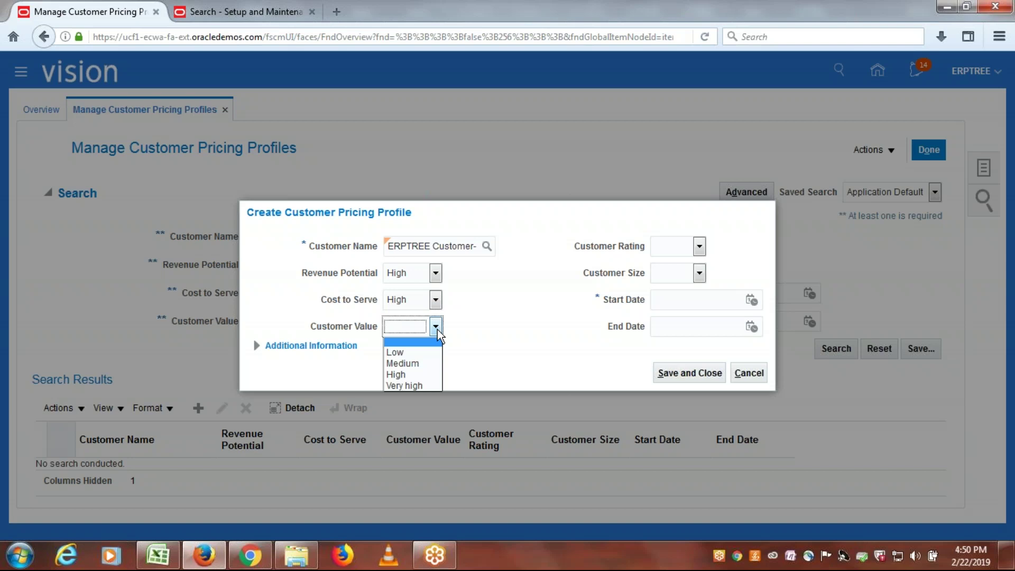
pyautogui.click(428, 376)
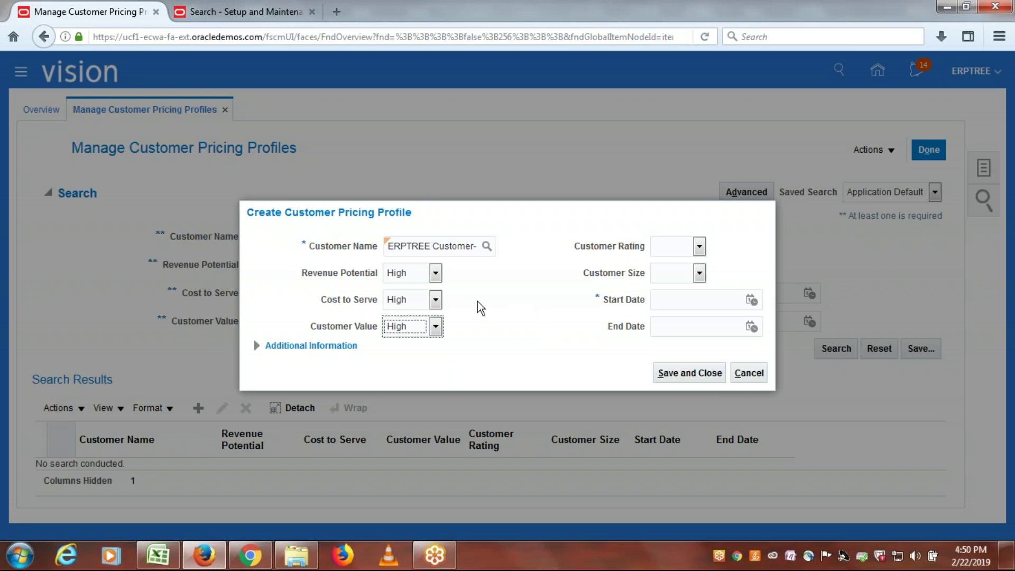
pyautogui.click(436, 274)
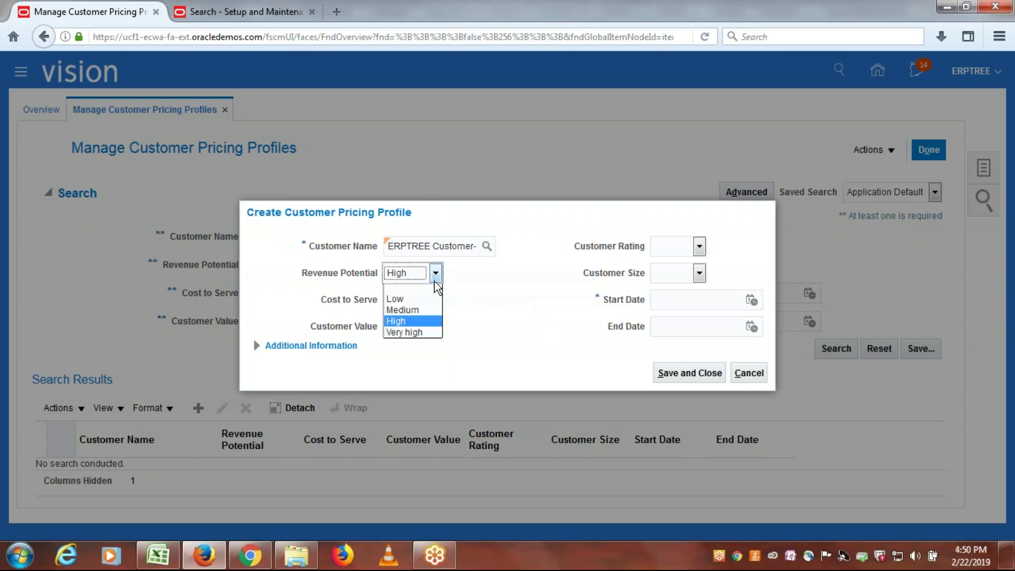
pyautogui.click(423, 321)
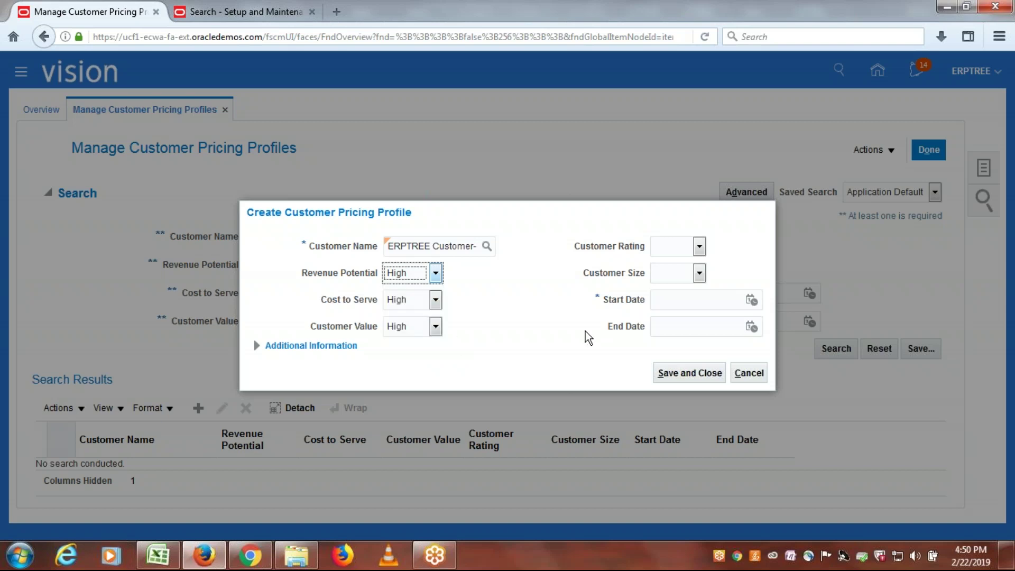
# Step: Set the profile's customer rating to High and customer size to Large
pyautogui.click(700, 246)
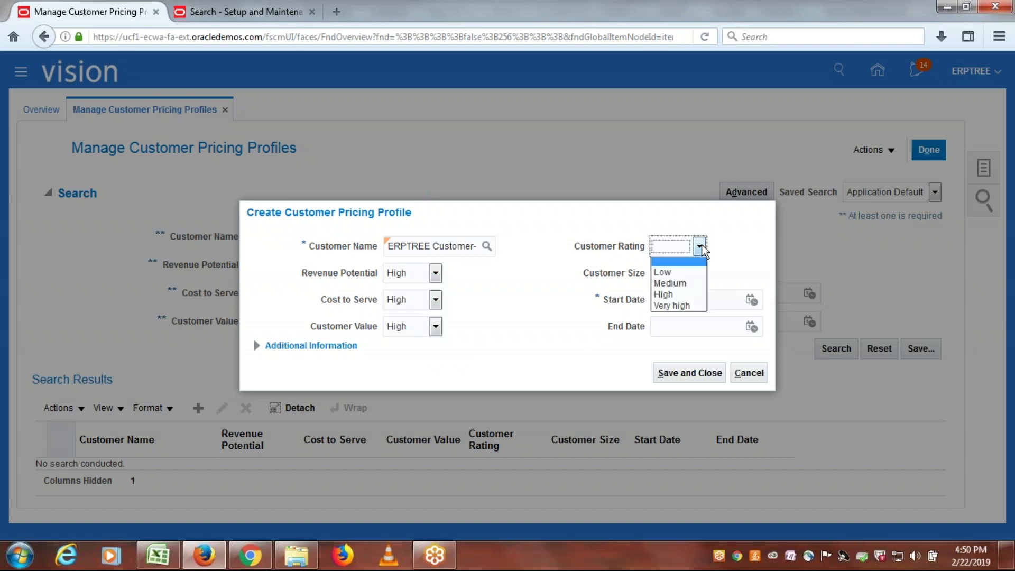
pyautogui.click(694, 295)
pyautogui.click(699, 273)
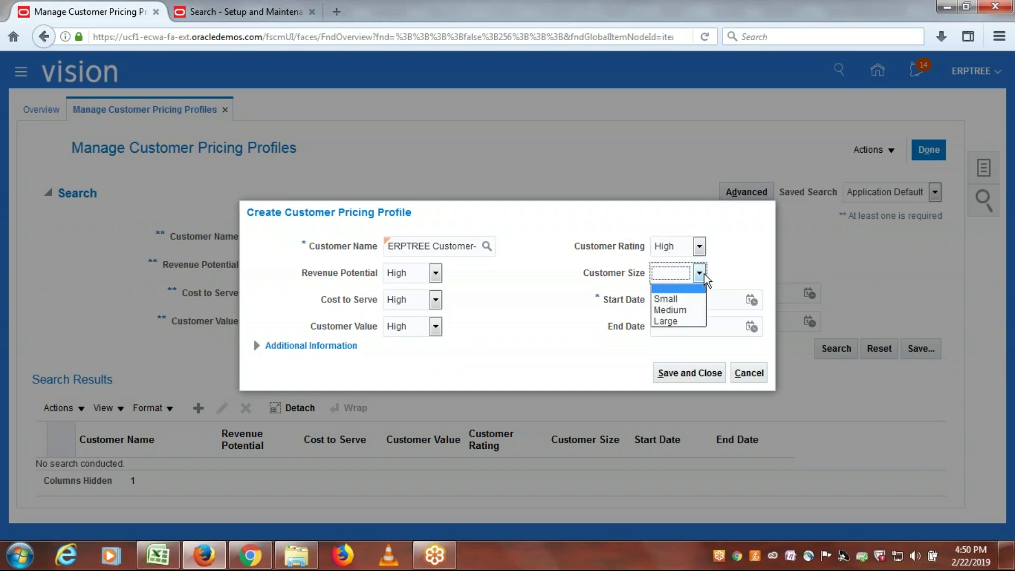
pyautogui.click(663, 321)
pyautogui.click(515, 308)
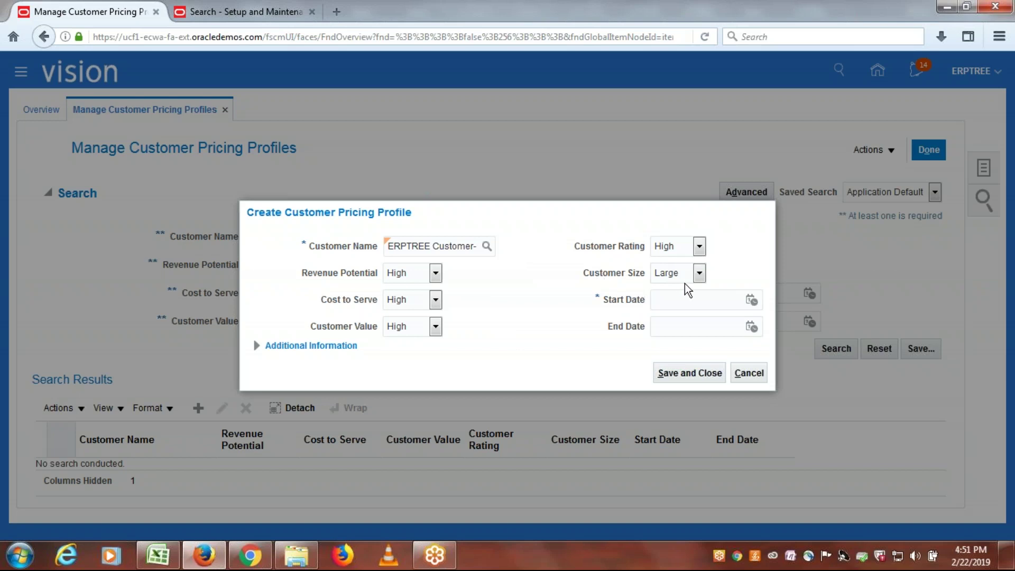
# Step: Set the profile's start date to 2/22/19 11:21 AM, then save and close it and finish managing customer pricing profiles
pyautogui.click(679, 375)
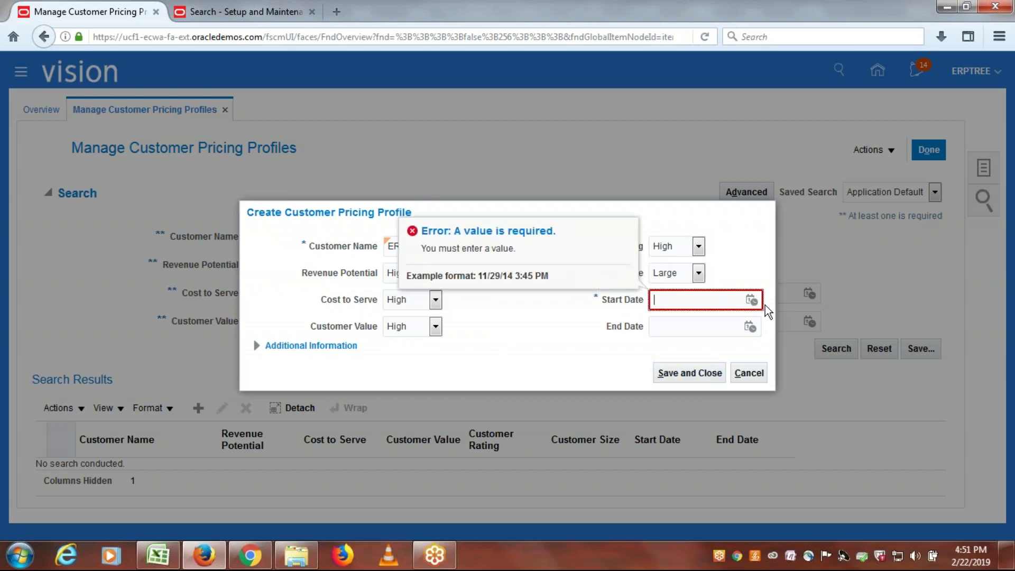
pyautogui.click(751, 299)
pyautogui.click(1004, 413)
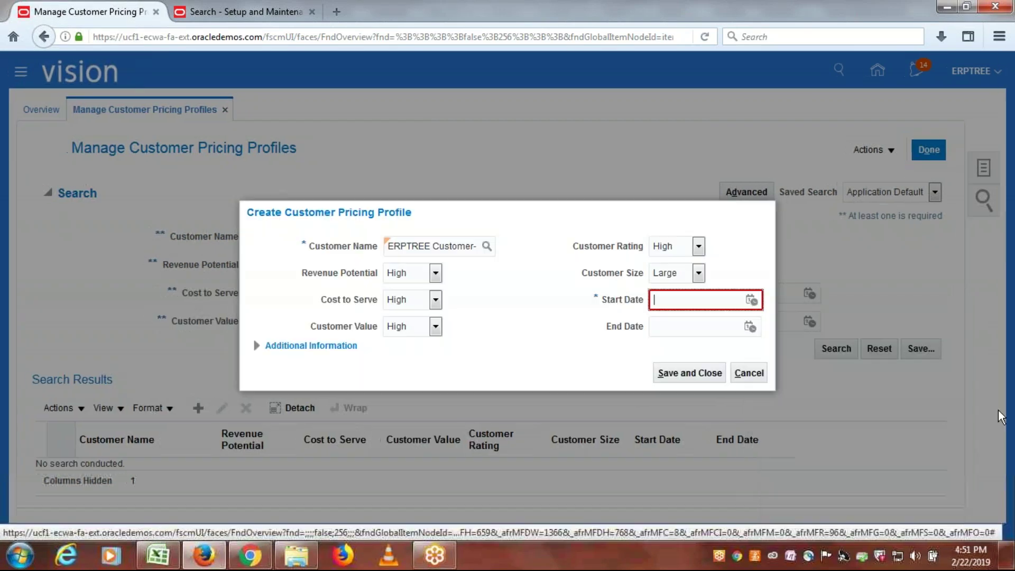
pyautogui.click(750, 299)
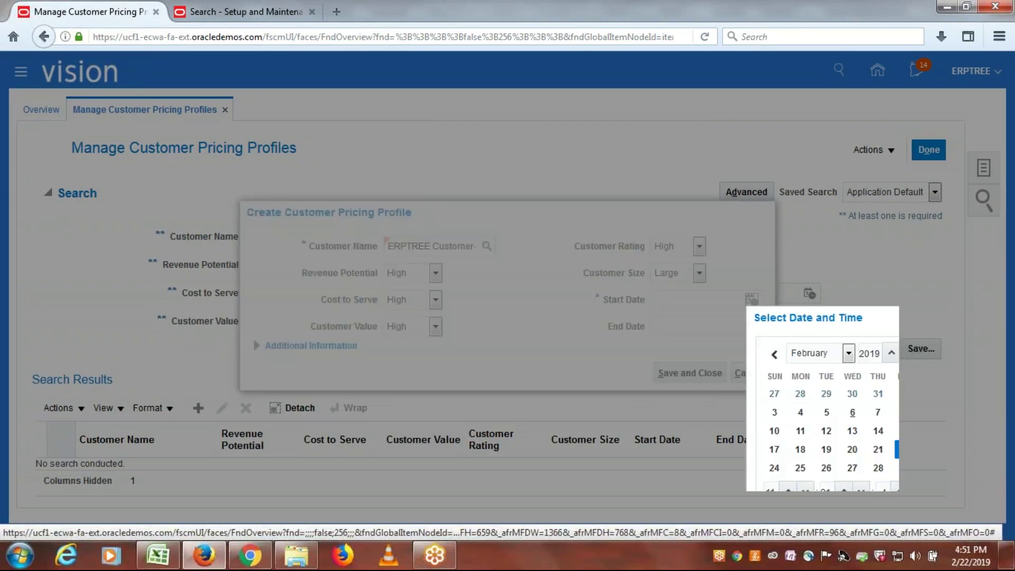
pyautogui.scroll(-1, 1006, 459)
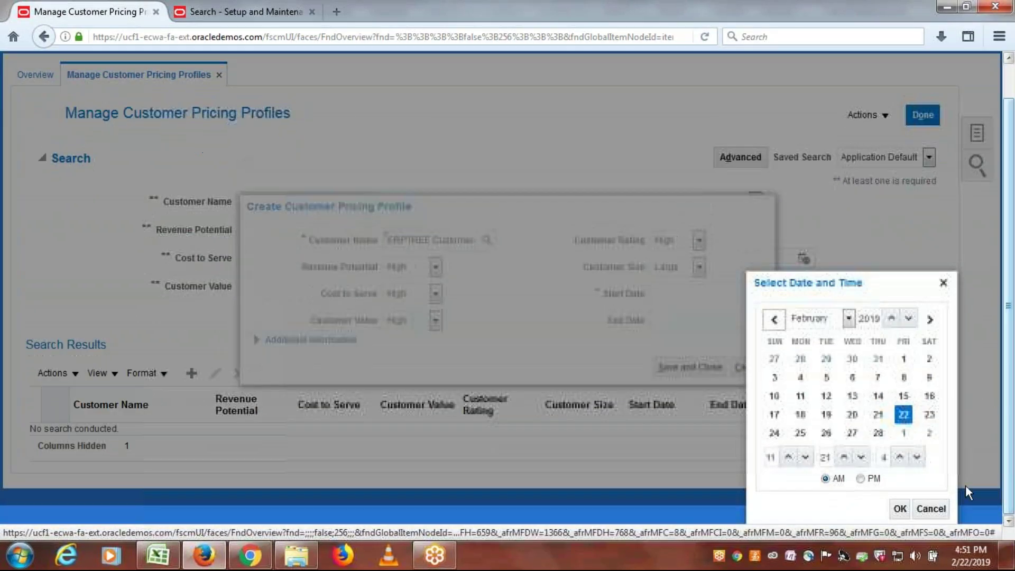
pyautogui.click(898, 509)
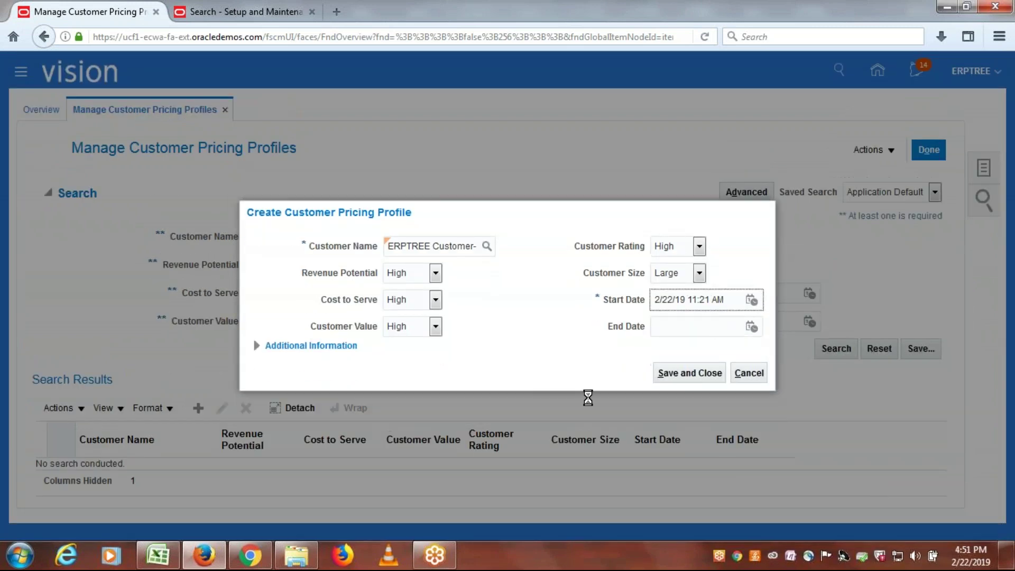
pyautogui.click(681, 374)
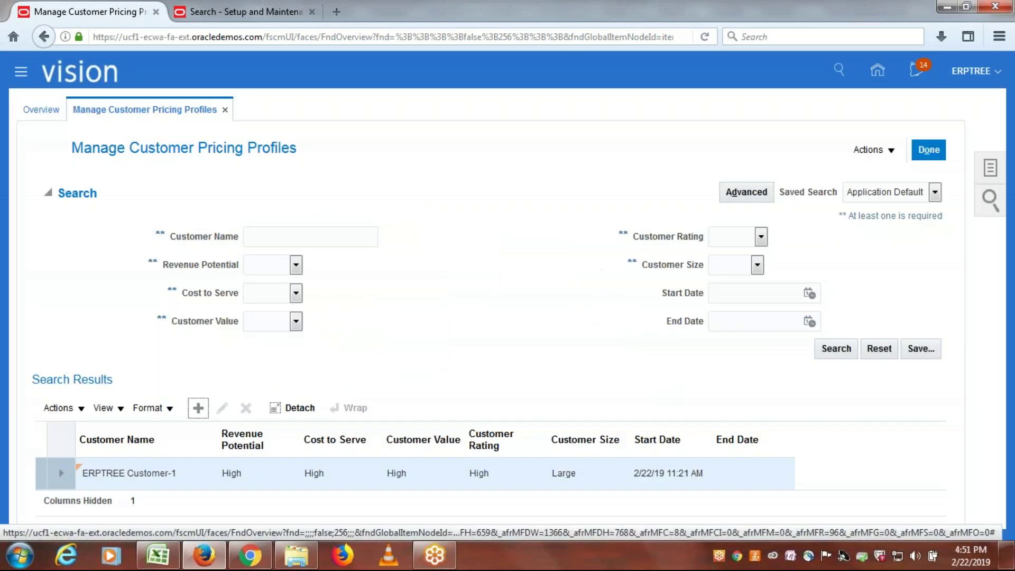
pyautogui.click(933, 150)
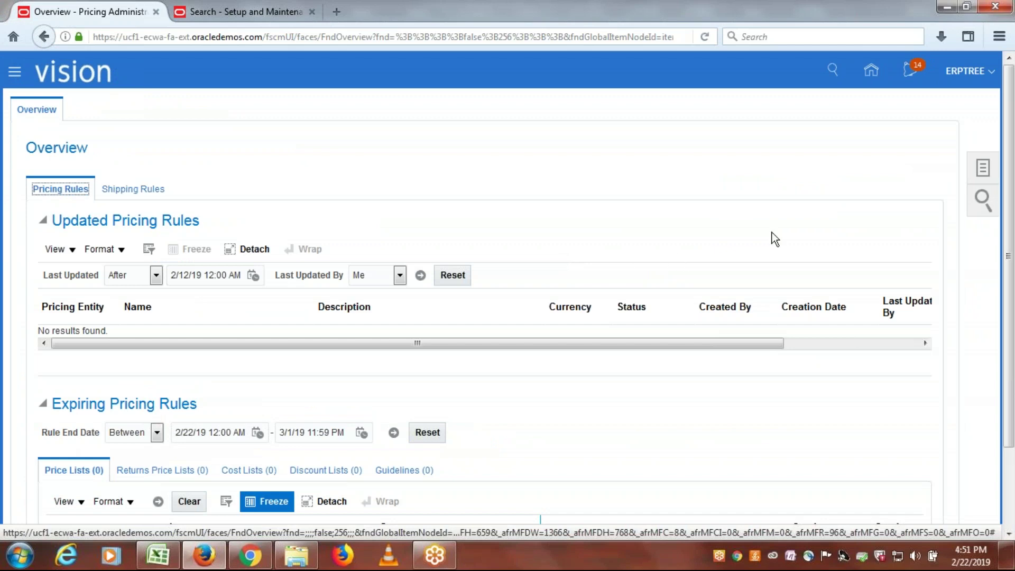
# Step: Switch to the Excel task list, select the Create Pricing Segments task, and return to the browser
pyautogui.hotkey('alt', 'Tab')
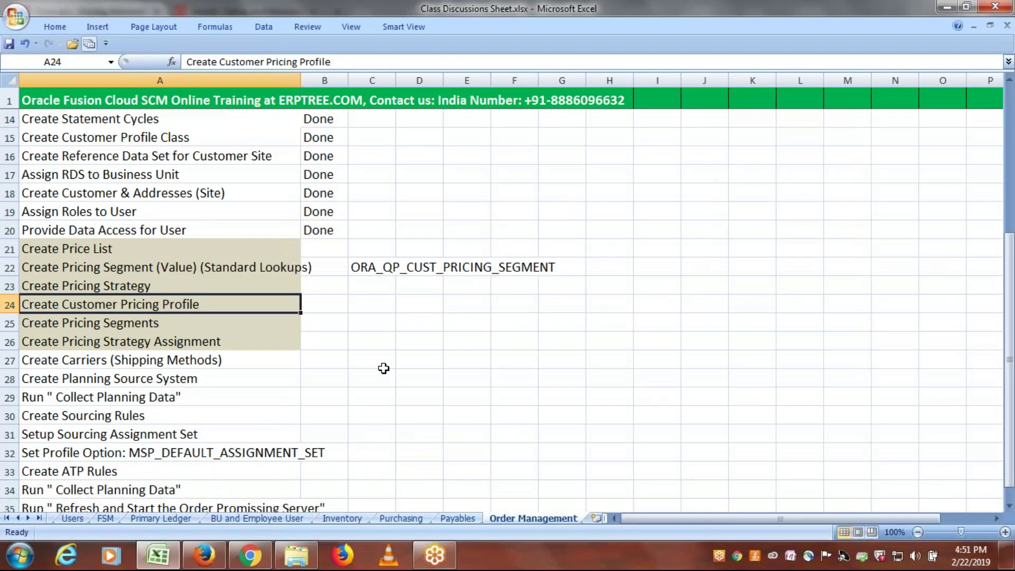
pyautogui.click(176, 322)
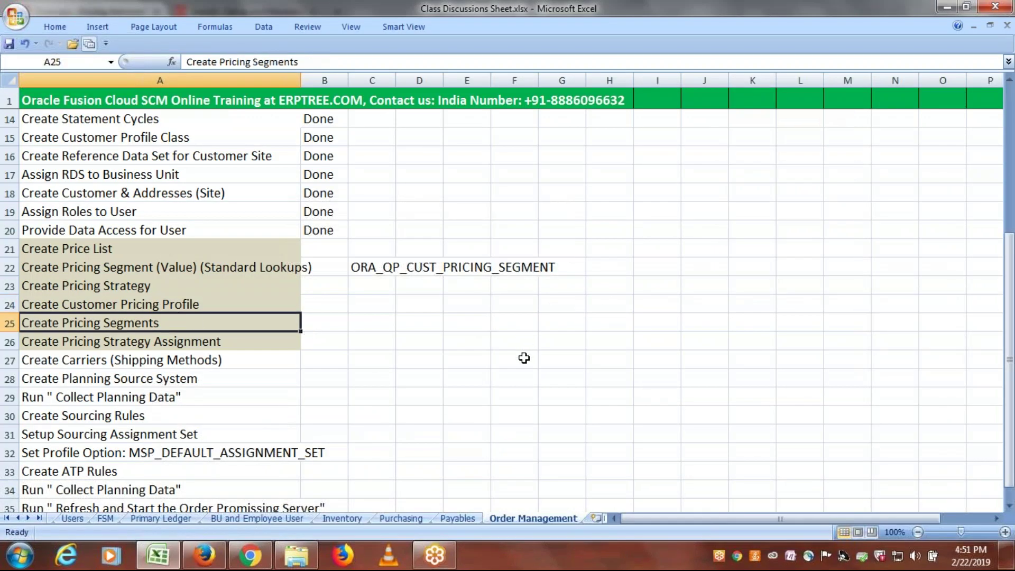
pyautogui.hotkey('alt', 'Tab')
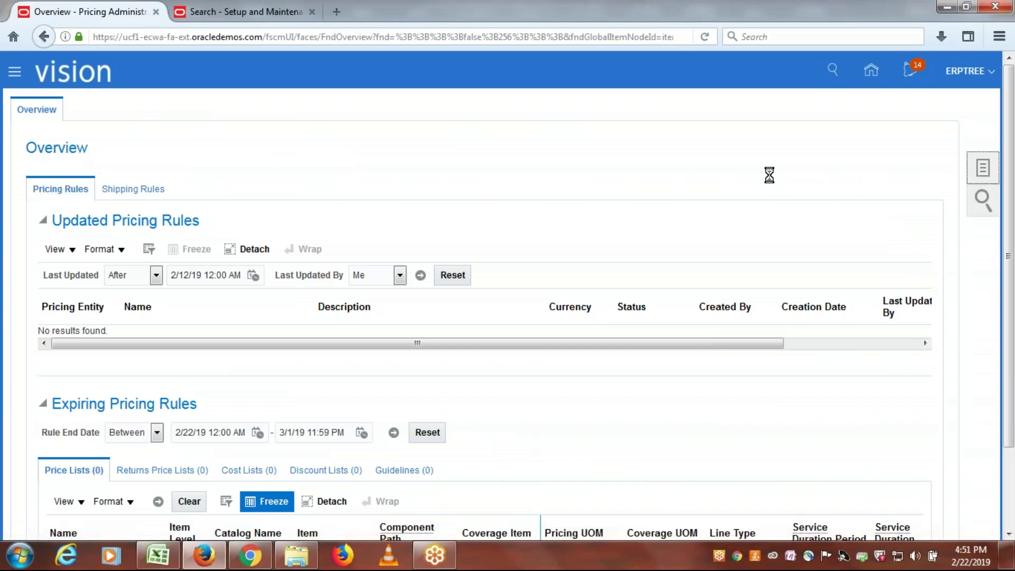
# Step: Open the pricing segments management page and add a new row to the segment matrix
pyautogui.click(983, 168)
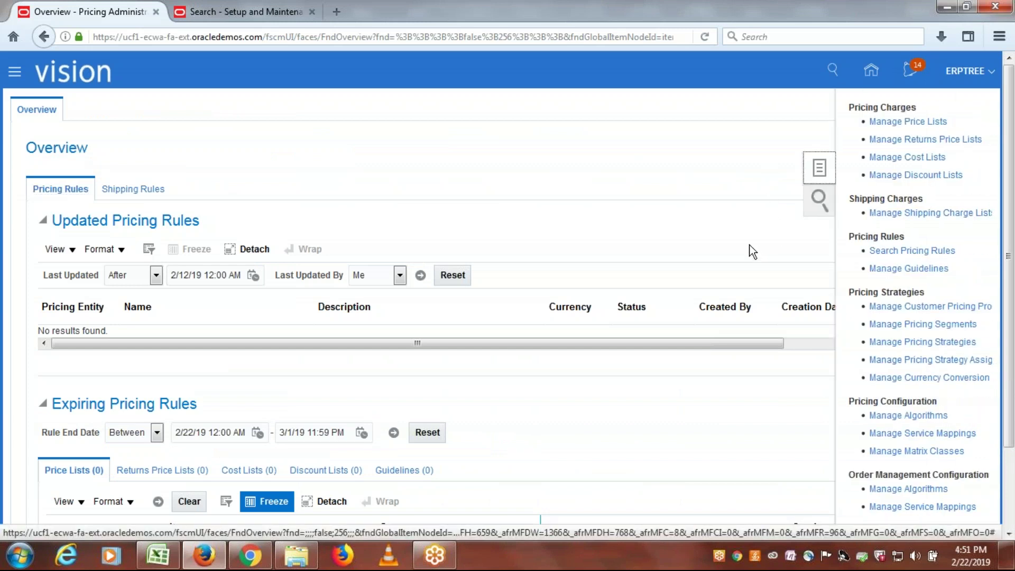
pyautogui.click(933, 330)
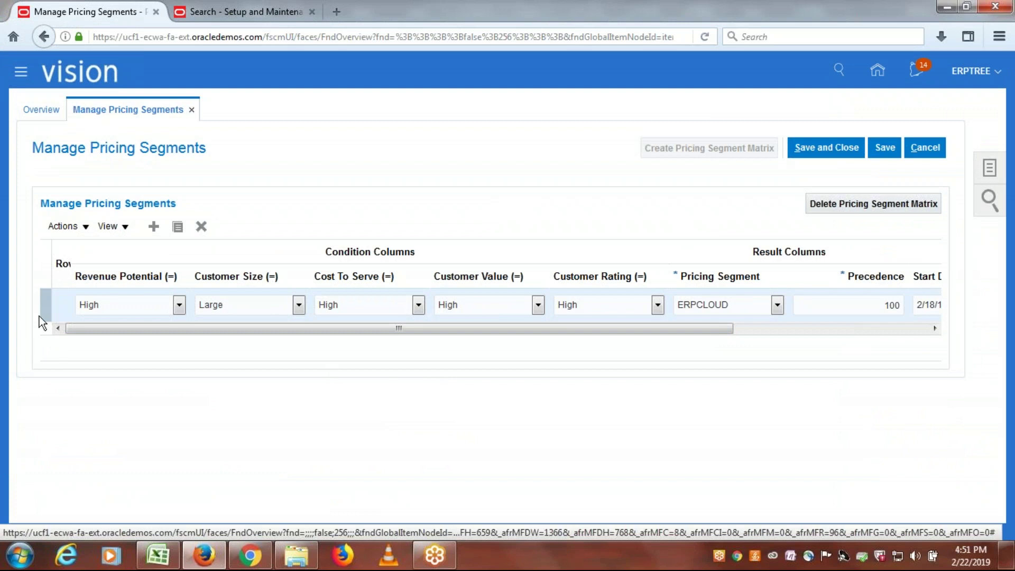
pyautogui.click(154, 226)
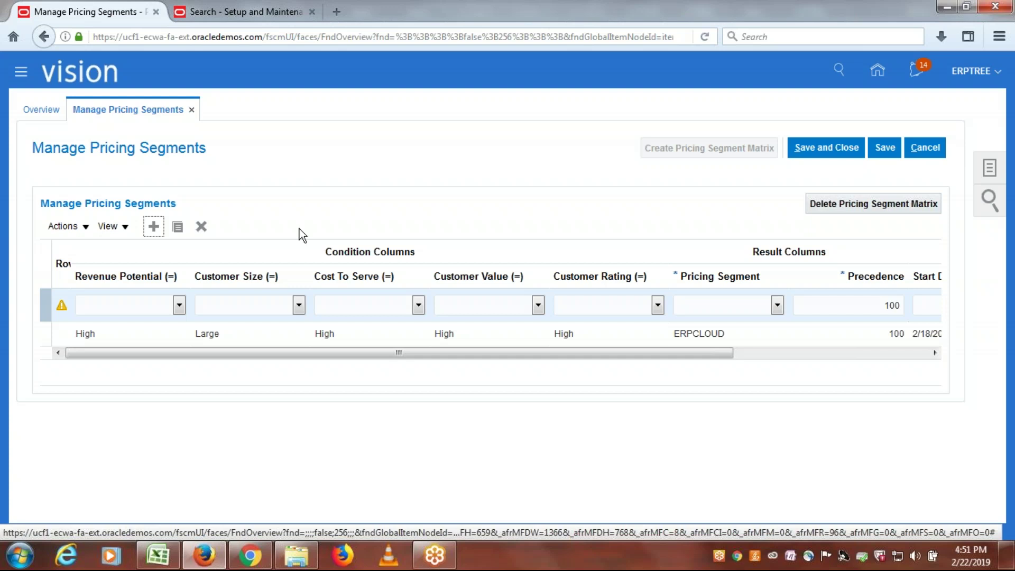
# Step: Set the new row's revenue potential, cost to serve, customer value and customer rating to High, and its customer size to Large
pyautogui.click(180, 305)
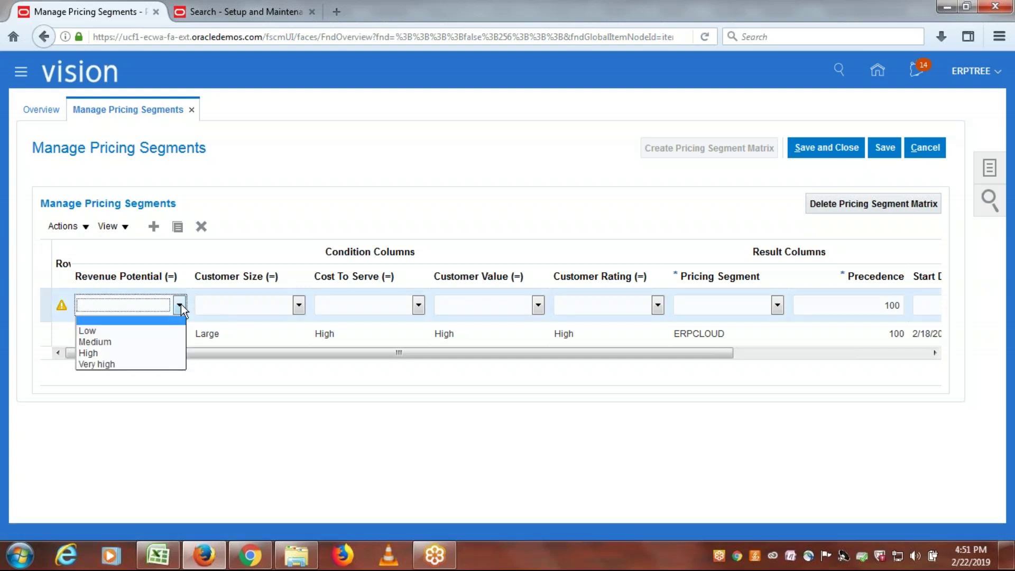
pyautogui.click(133, 353)
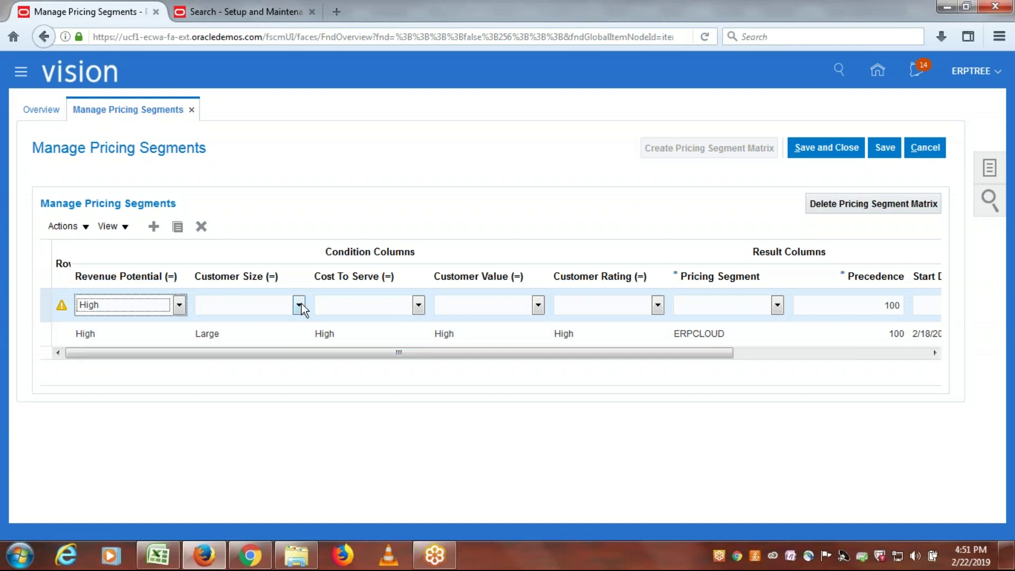
pyautogui.click(300, 305)
pyautogui.click(255, 352)
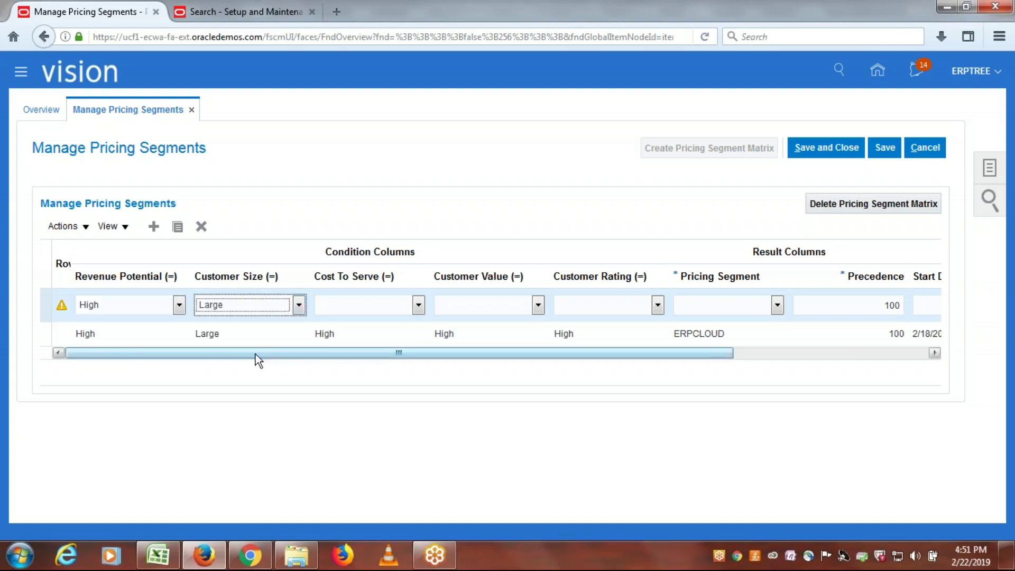
pyautogui.click(419, 305)
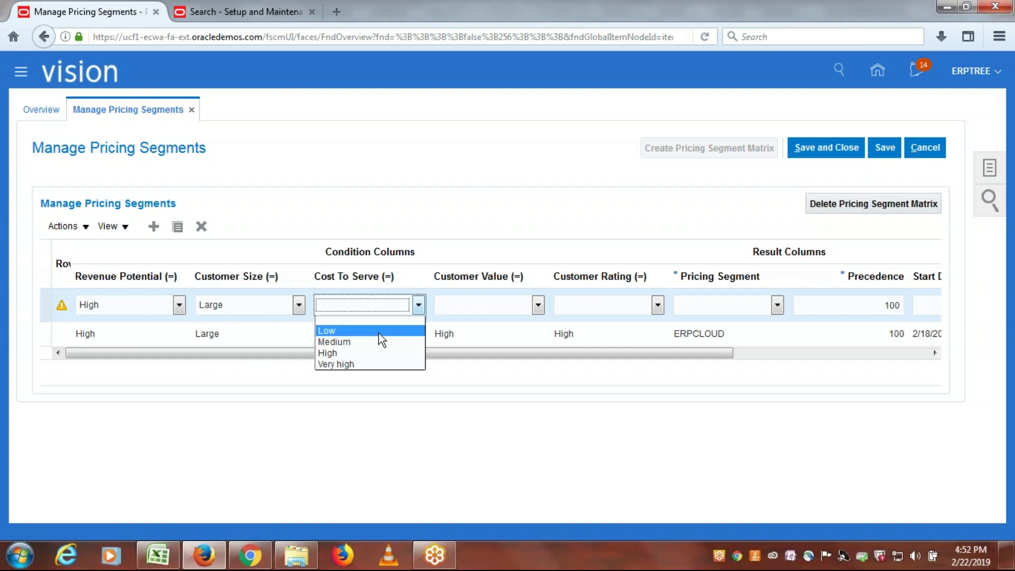
pyautogui.click(369, 351)
pyautogui.click(538, 304)
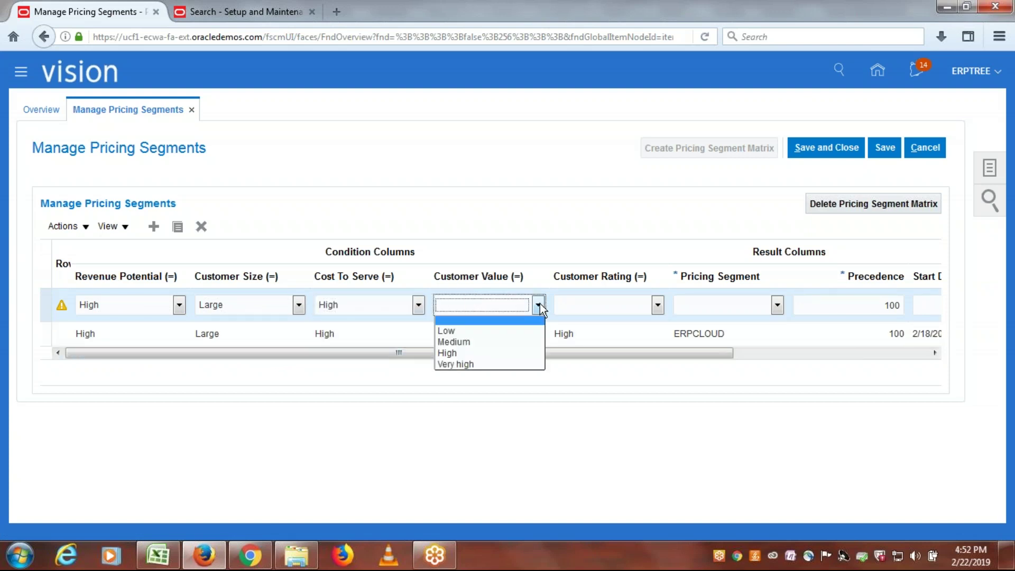
pyautogui.click(492, 353)
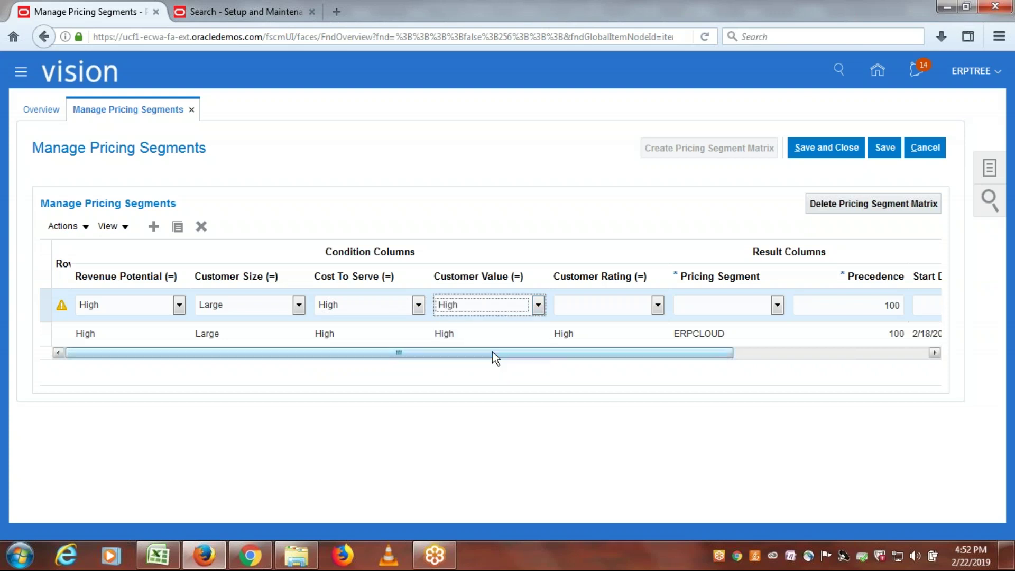
pyautogui.click(658, 305)
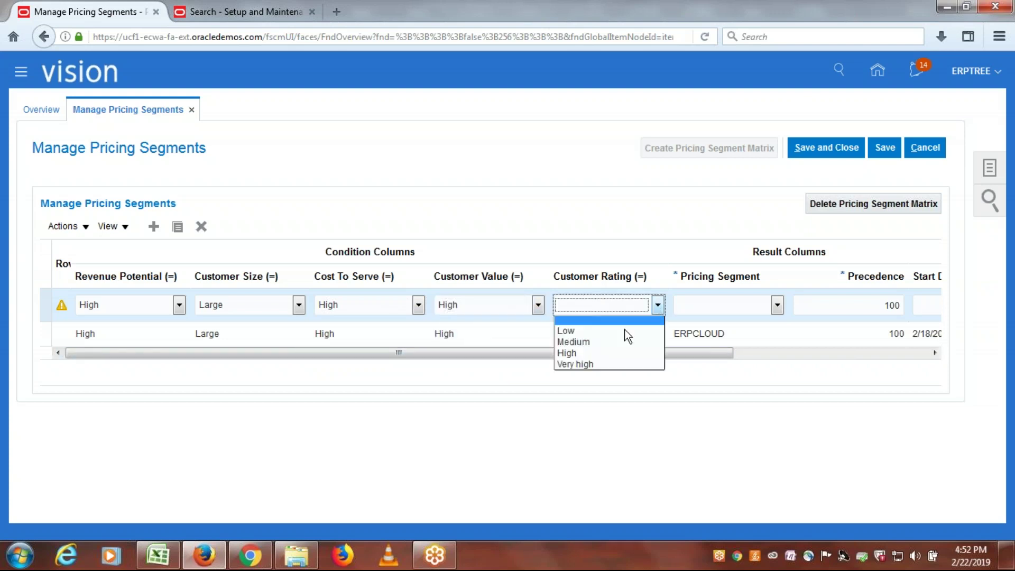
pyautogui.click(597, 349)
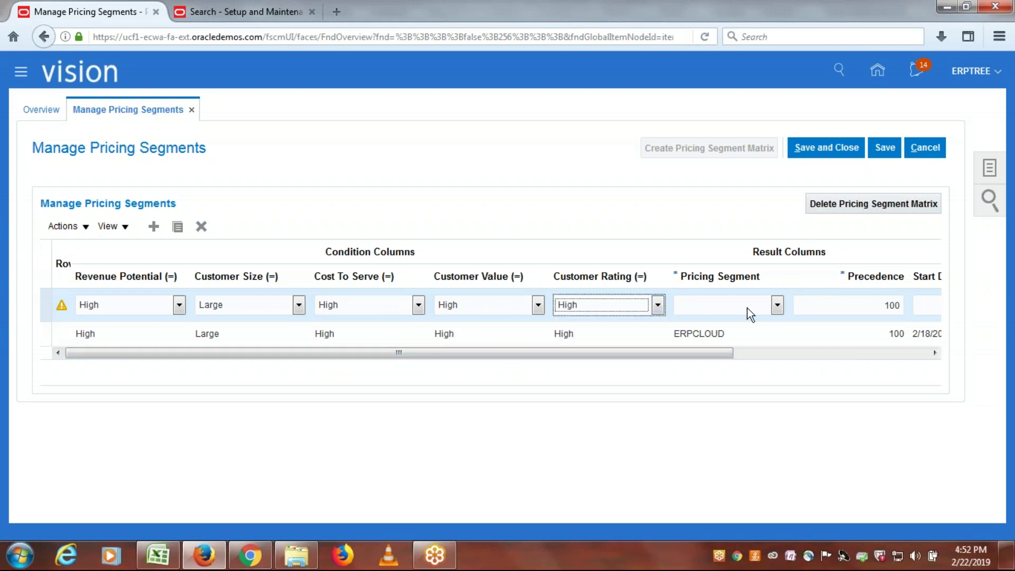
# Step: Assign ERPTREE Pricing Segment to the new row with precedence 200, and save and close the pricing segments
pyautogui.click(781, 302)
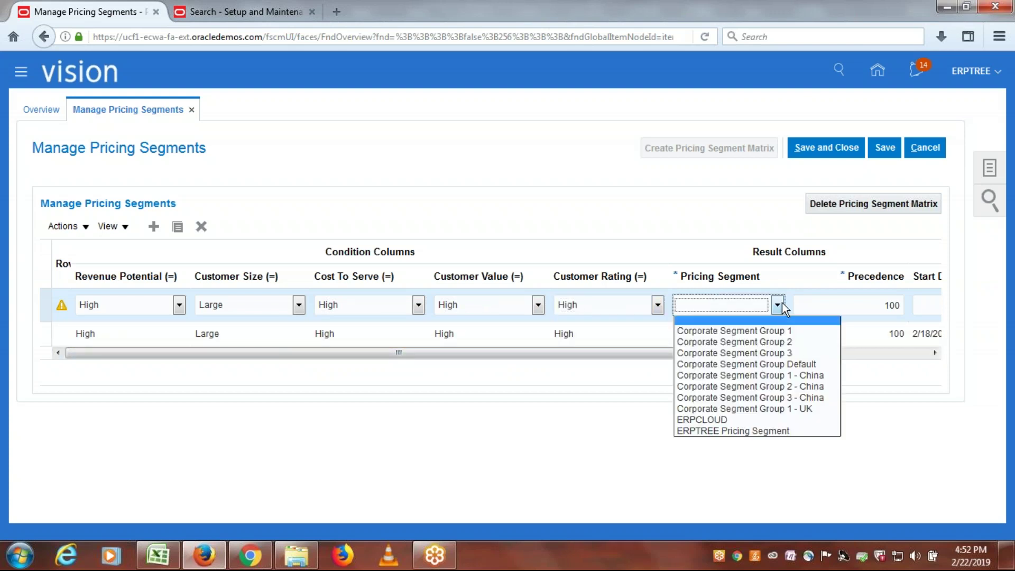
pyautogui.click(759, 430)
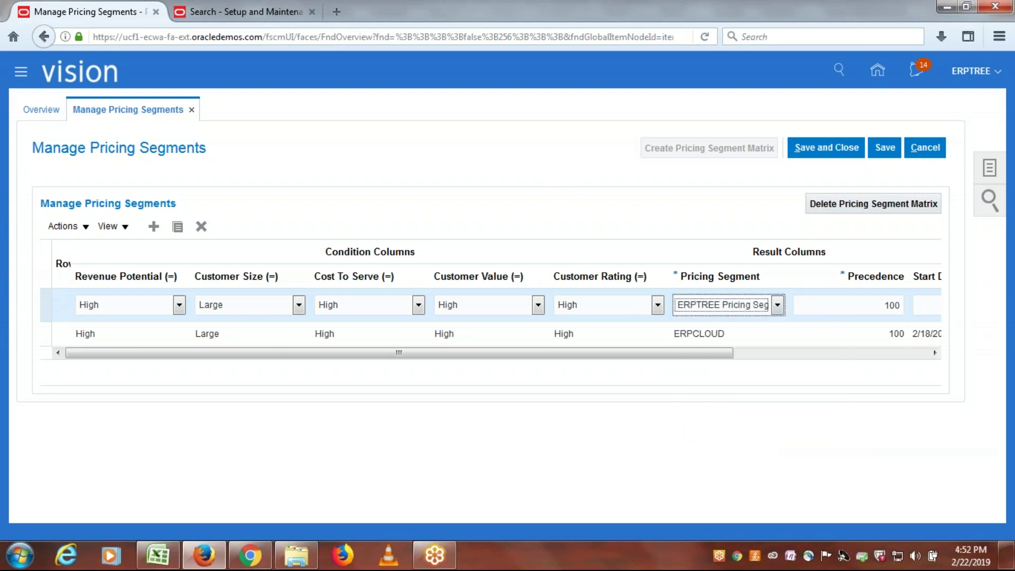
pyautogui.moveTo(645, 354); pyautogui.dragTo(820, 369)
pyautogui.click(711, 306)
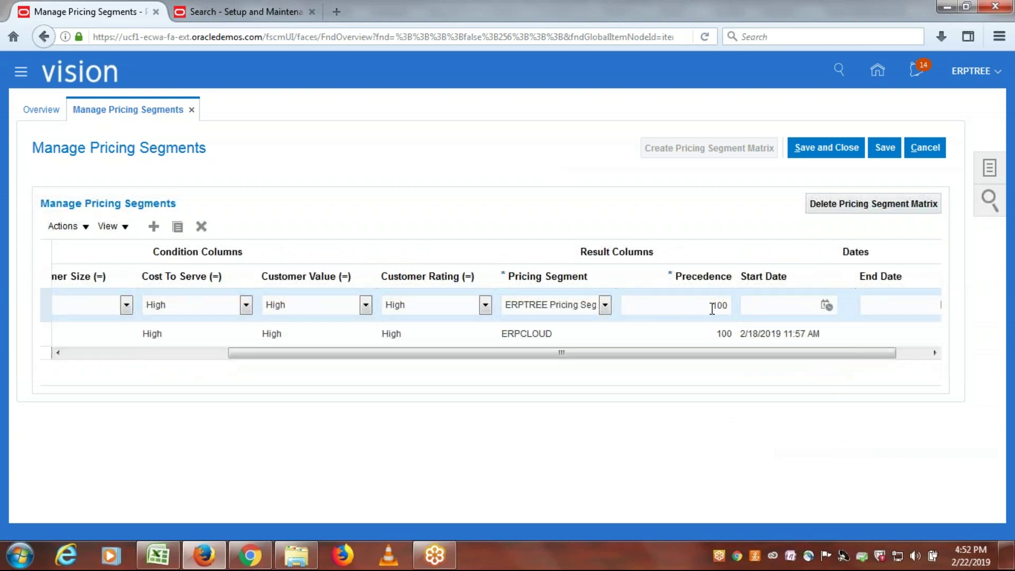
pyautogui.doubleClick(732, 306)
pyautogui.write('200')
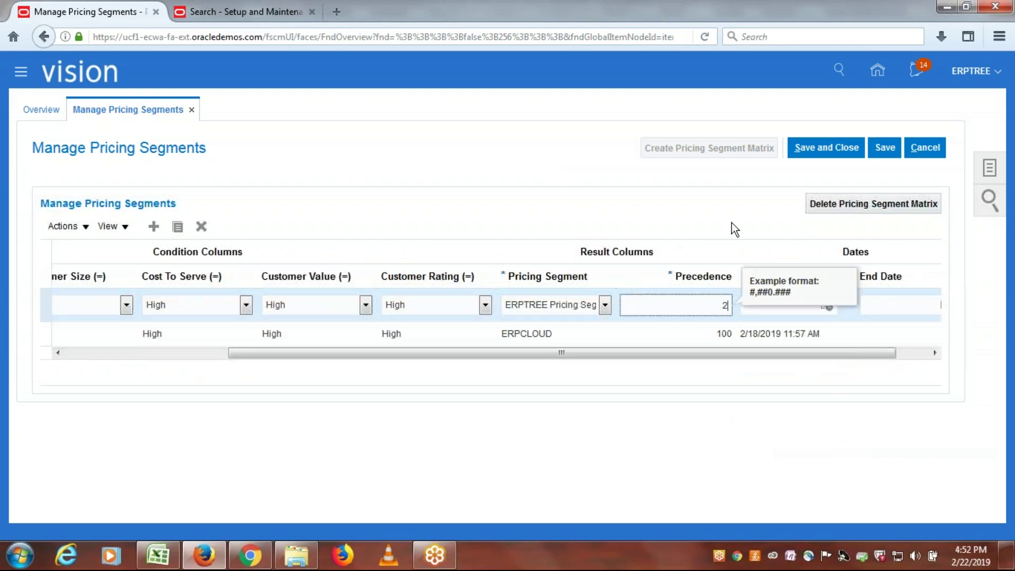
pyautogui.press('Tab')
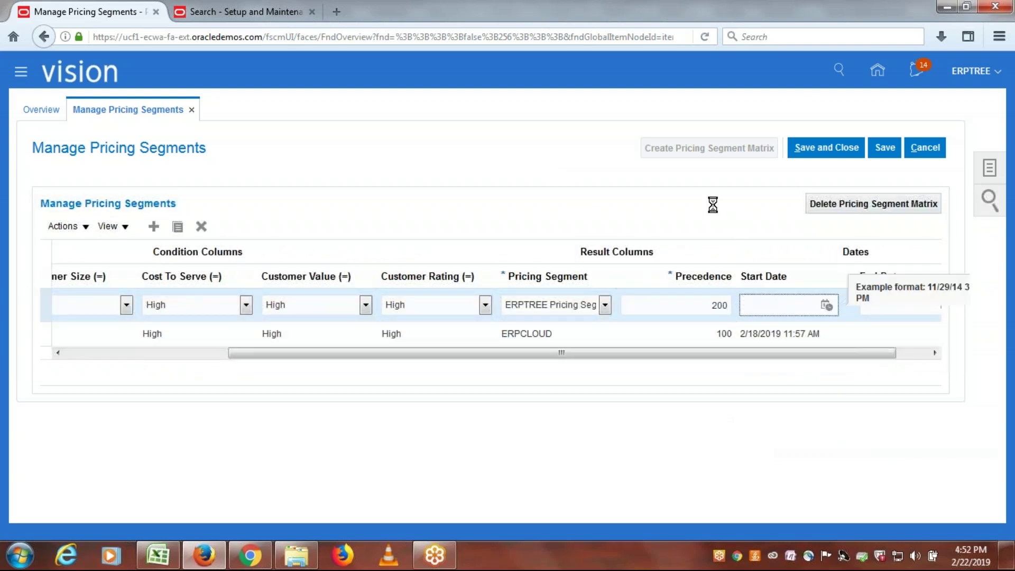
pyautogui.click(831, 151)
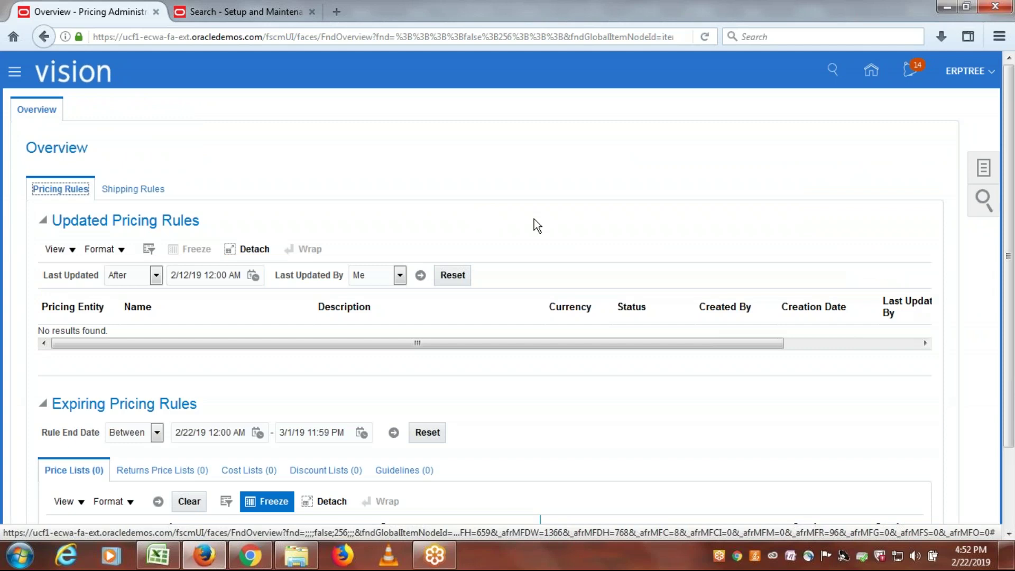
# Step: Switch to the Excel task list, select the Create Pricing Strategy Assignment task, save the workbook and return to the browser
pyautogui.hotkey('alt', 'Tab')
pyautogui.click(146, 346)
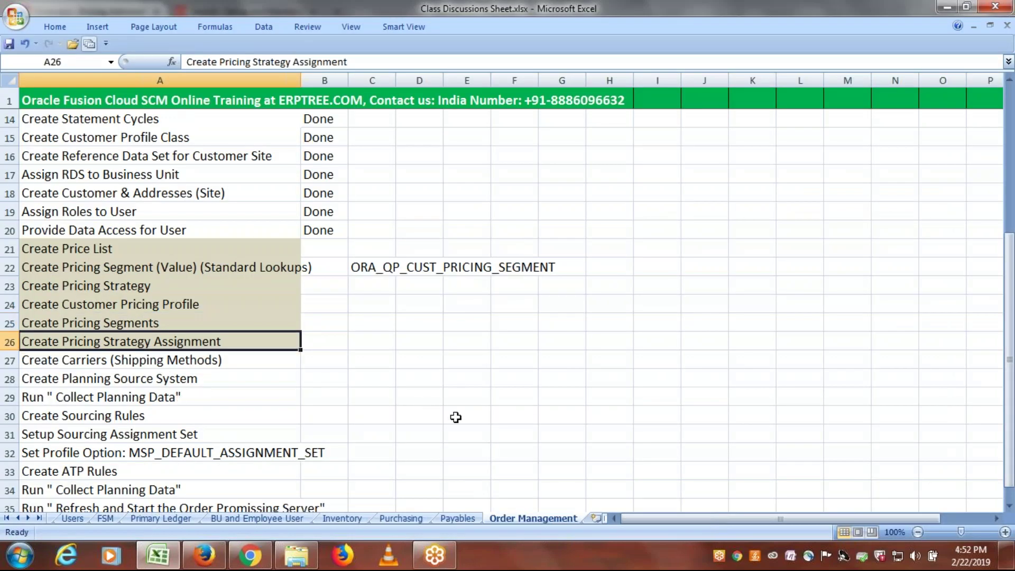
pyautogui.click(113, 289)
pyautogui.click(135, 340)
pyautogui.hotkey('ctrl', 's')
pyautogui.hotkey('alt', 'Tab')
# Step: Open the pricing strategy assignments and add a new rule to the Header-level Sales assignment
pyautogui.click(983, 167)
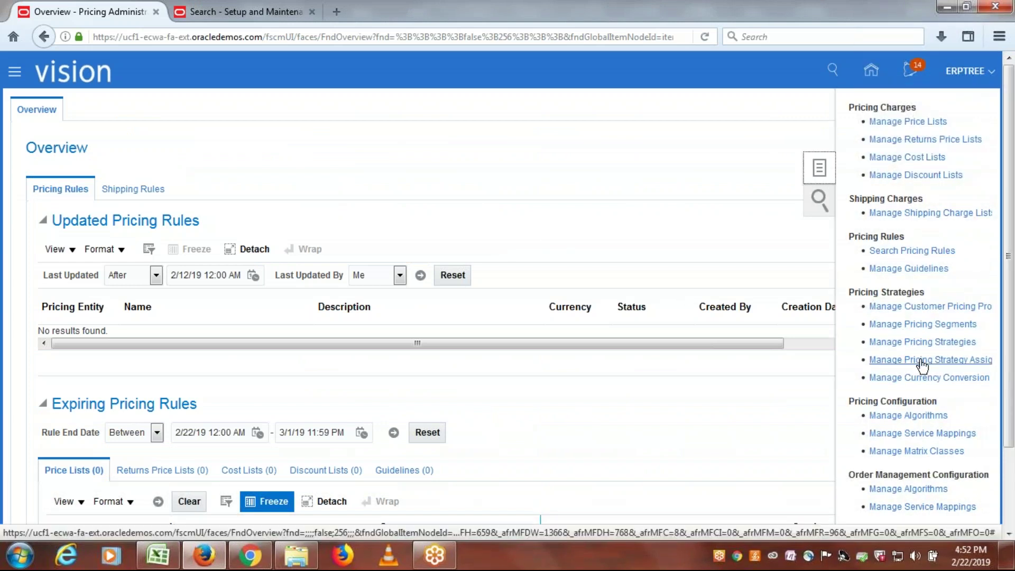
pyautogui.click(922, 360)
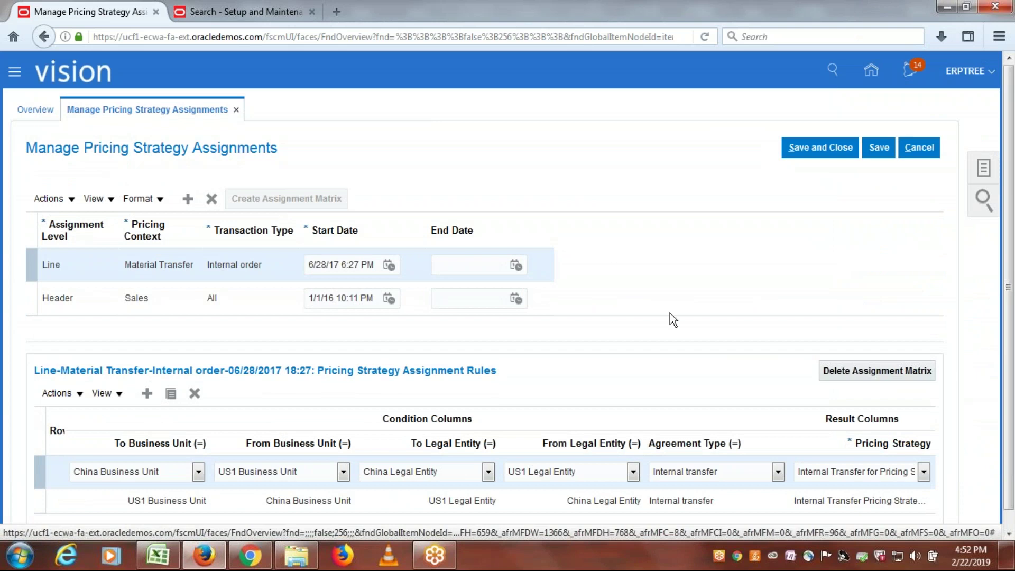
pyautogui.scroll(-1, 680, 302)
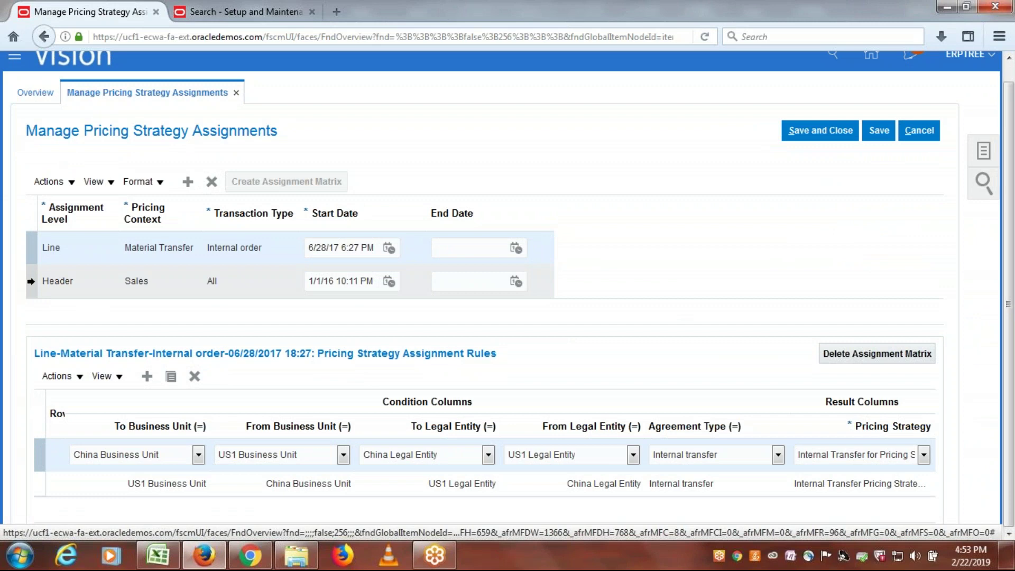
pyautogui.click(30, 281)
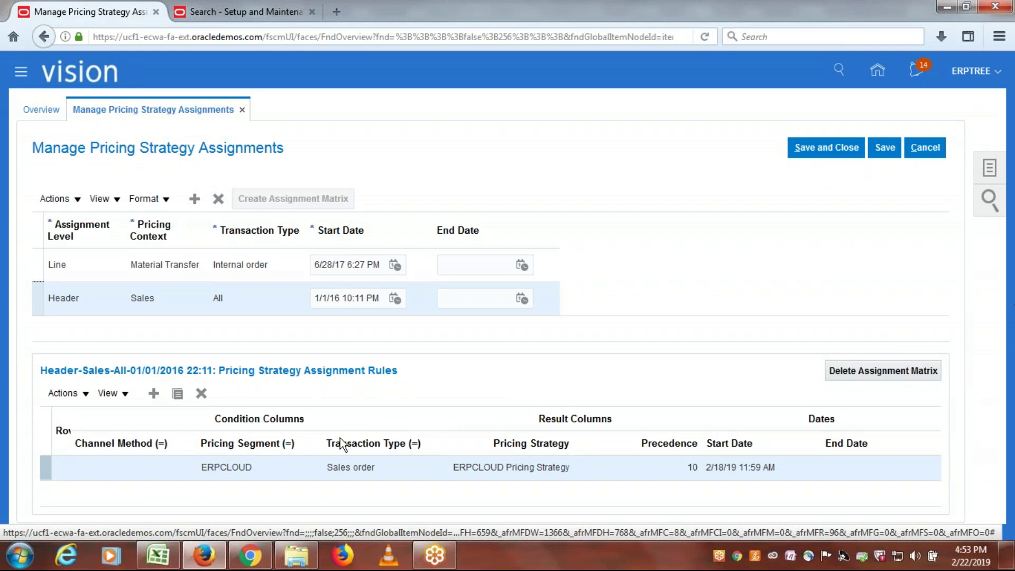
pyautogui.click(153, 393)
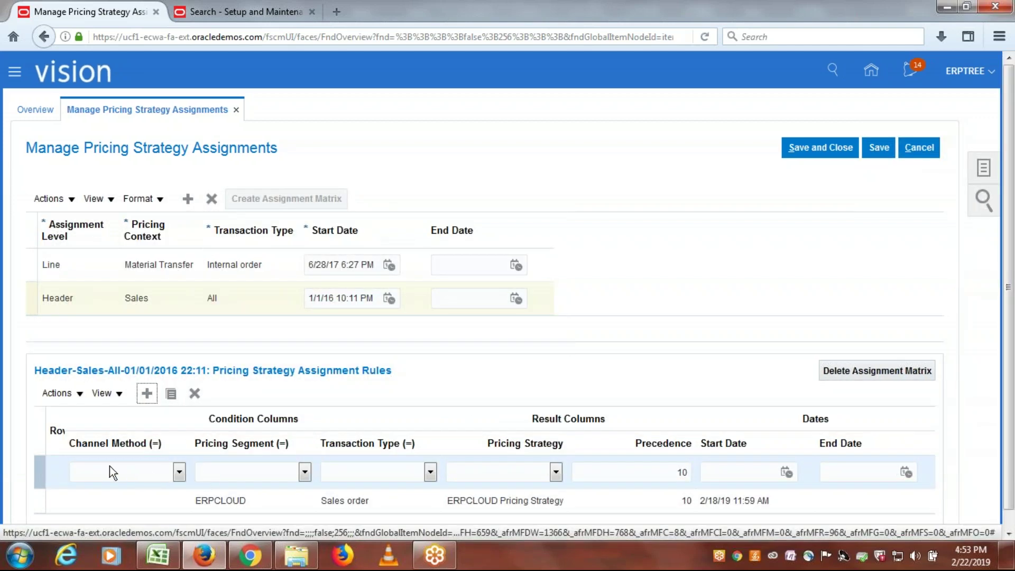
# Step: Set the rule's pricing segment to ERPTREE Pricing Segment, transaction type to Sales order and pricing strategy to ERPTREE Pricing Strategy
pyautogui.click(304, 472)
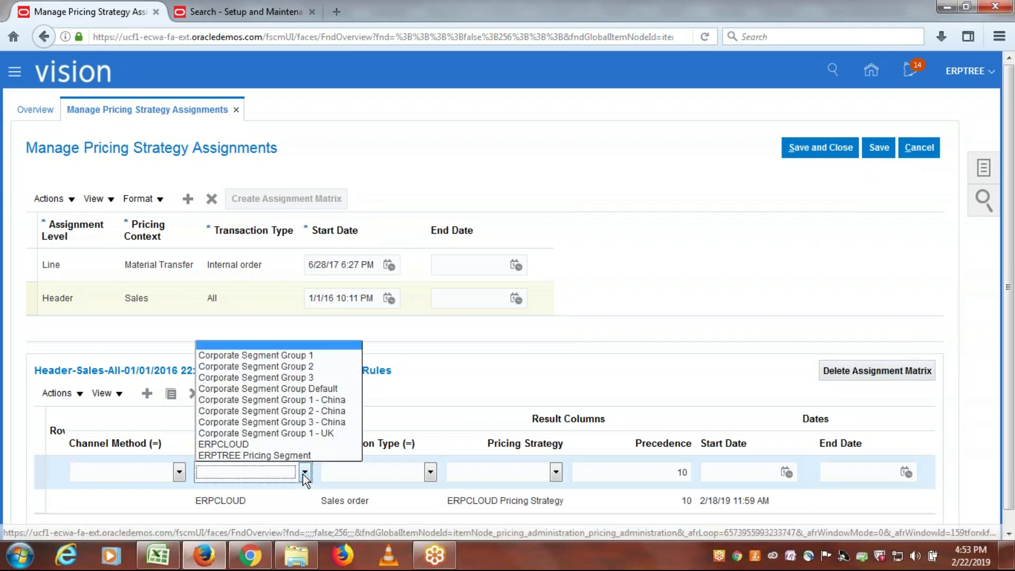
pyautogui.click(258, 456)
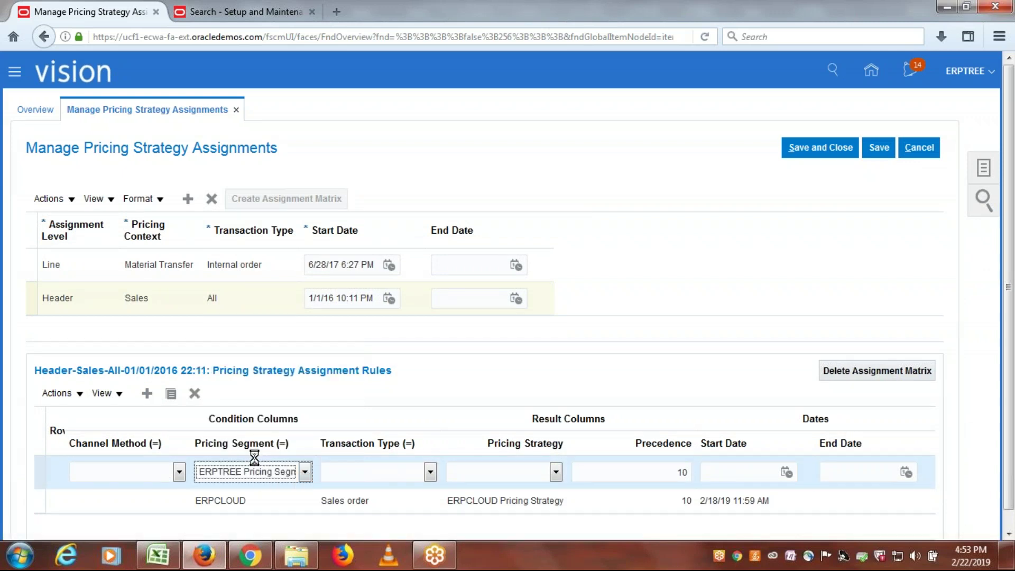
pyautogui.click(431, 472)
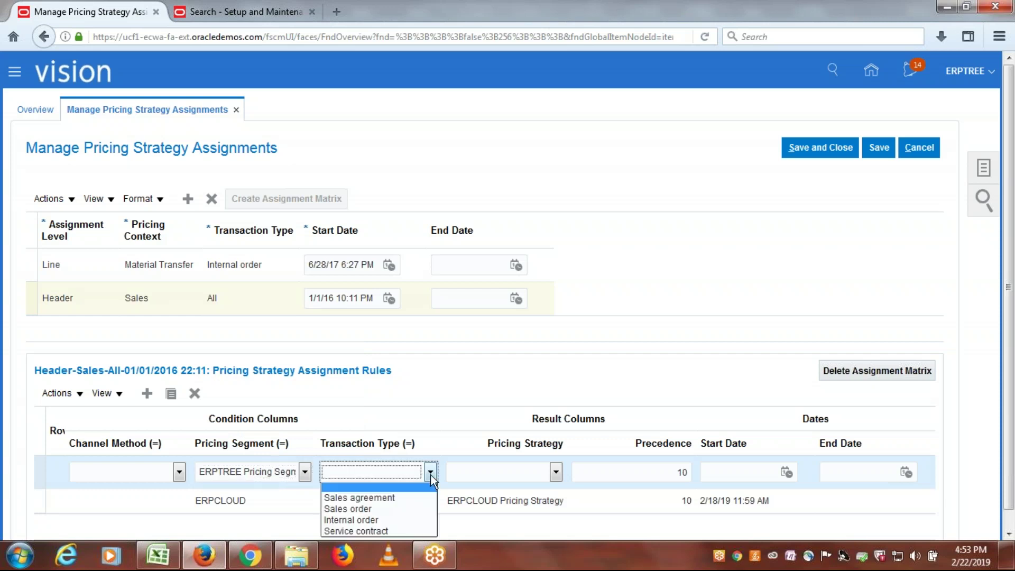
pyautogui.click(398, 504)
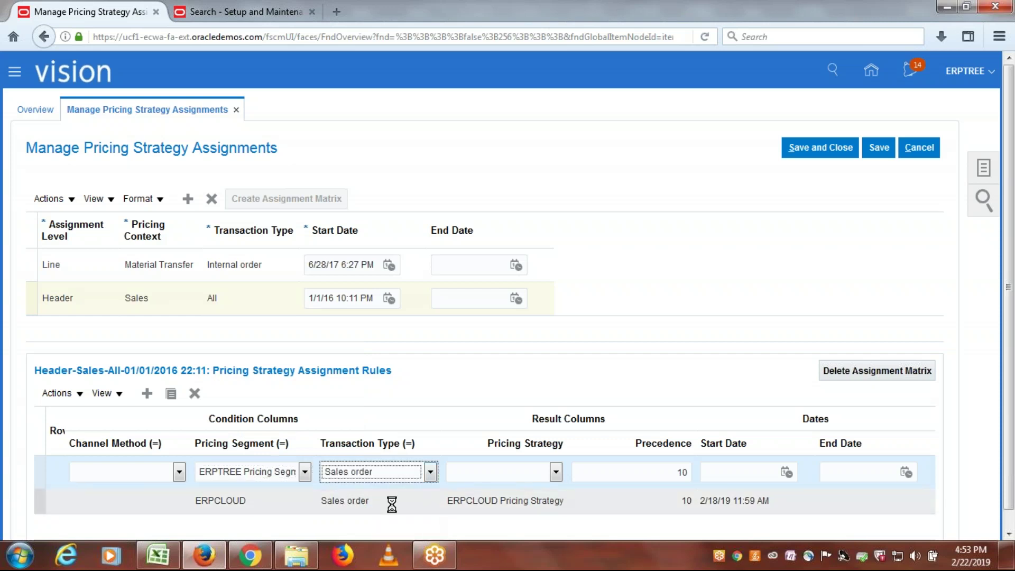
pyautogui.click(556, 474)
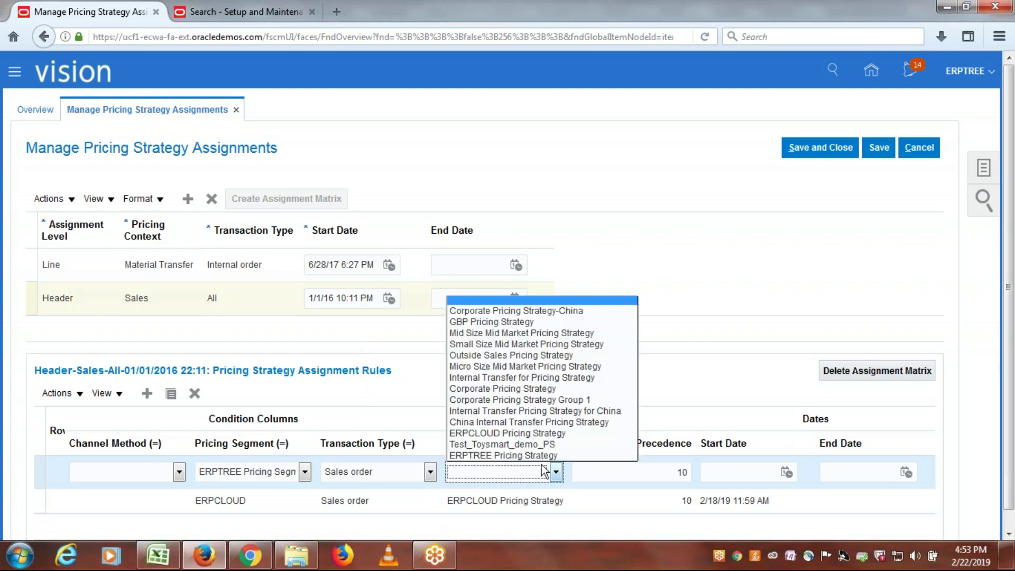
pyautogui.click(525, 456)
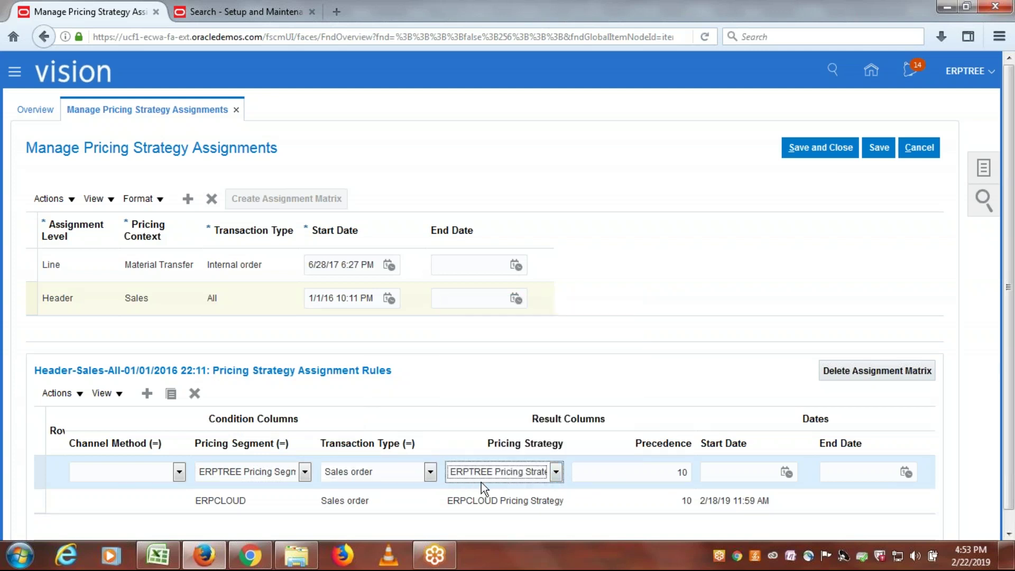
# Step: Set the new assignment rule's precedence to 20, and save and close the pricing strategy assignments
pyautogui.click(665, 470)
pyautogui.hotkey('shift', 'End')
pyautogui.write('20')
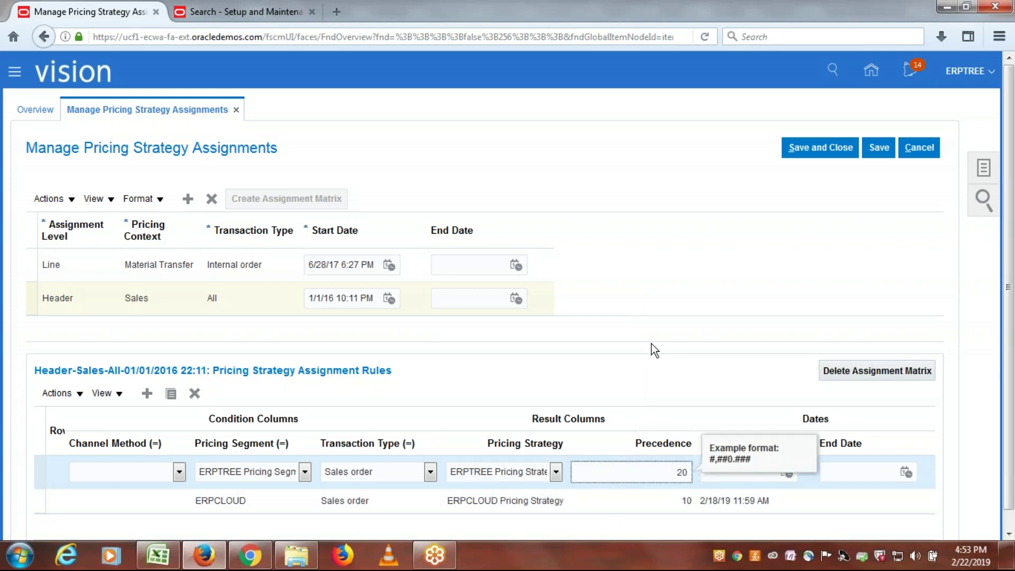
pyautogui.press('Tab')
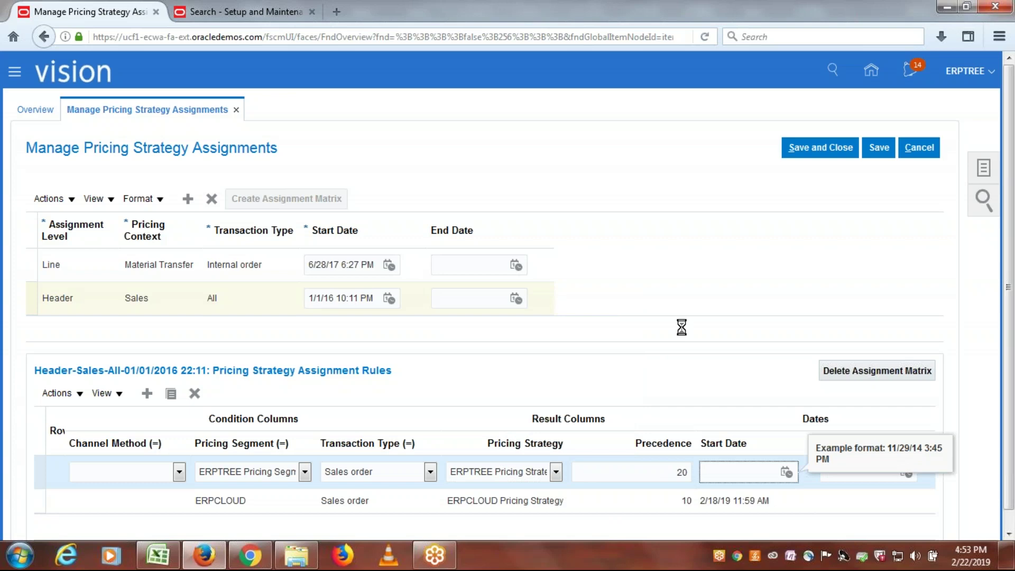
pyautogui.click(816, 149)
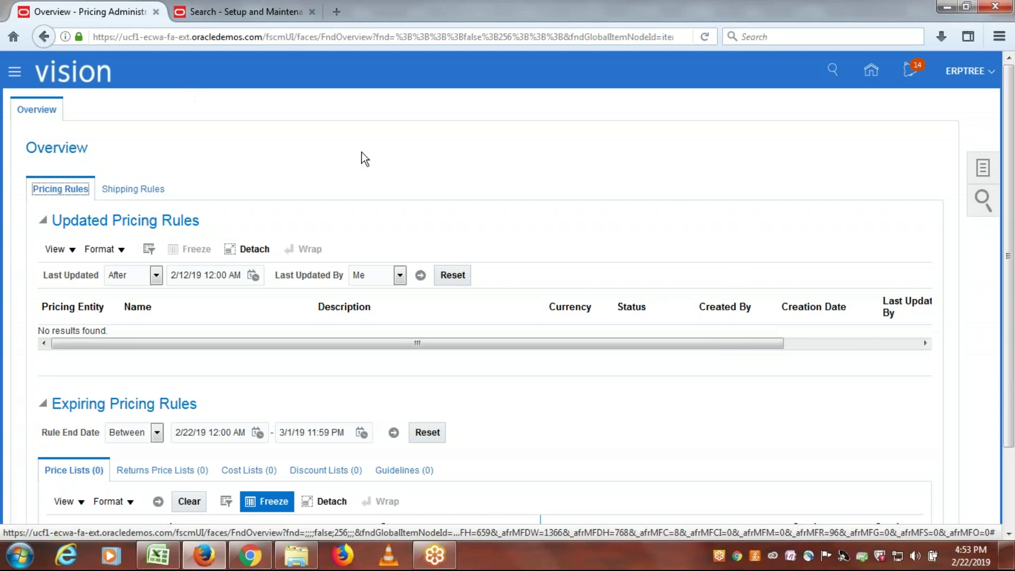
# Step: Switch to Excel to review the Order Management task list and return to the browser
pyautogui.click(167, 559)
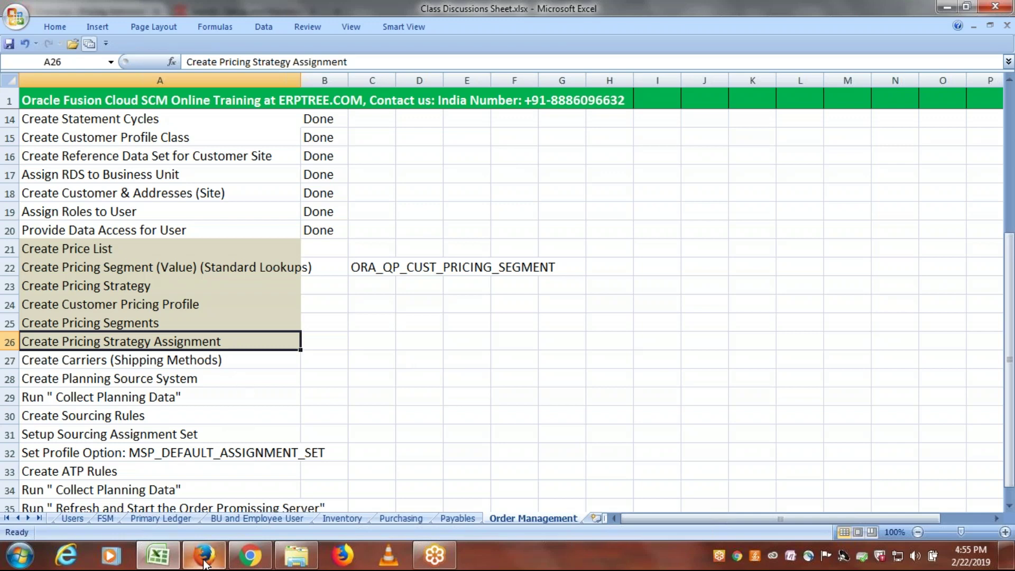
pyautogui.moveTo(206, 559)
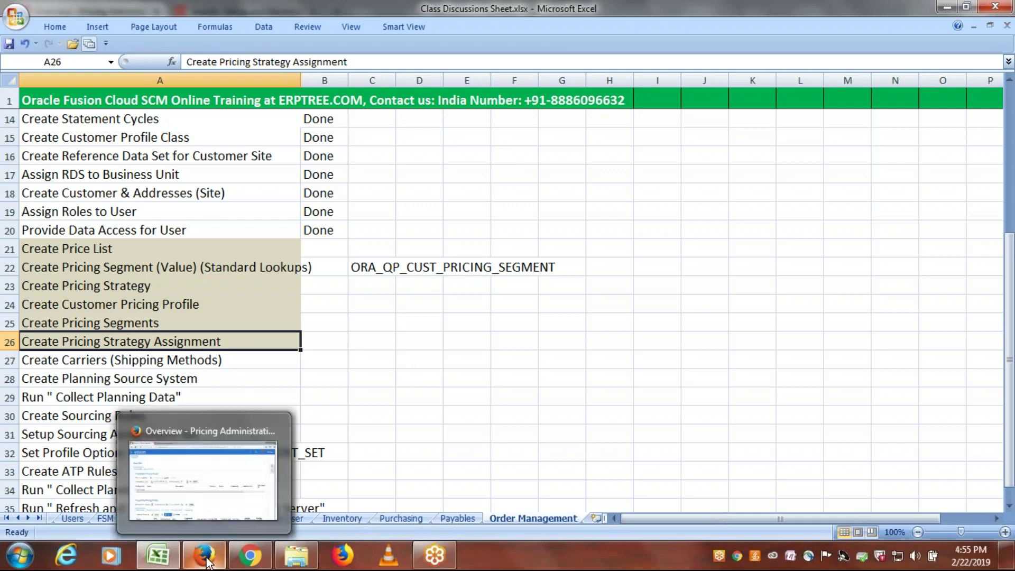
pyautogui.click(206, 559)
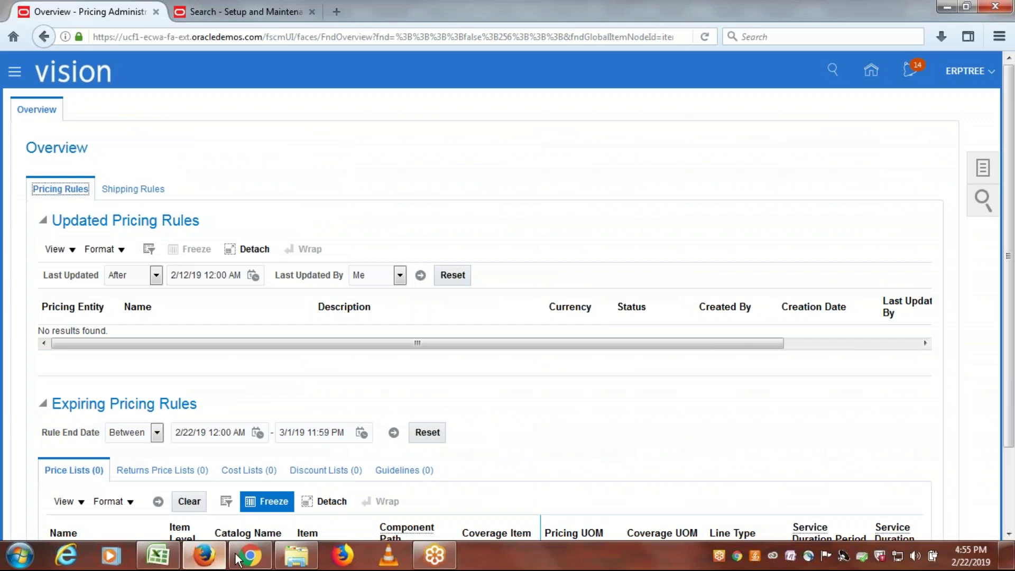
# Step: Open the pricing algorithms under Pricing Configuration and locate the Price Sales Transactions versions in the list
pyautogui.click(984, 167)
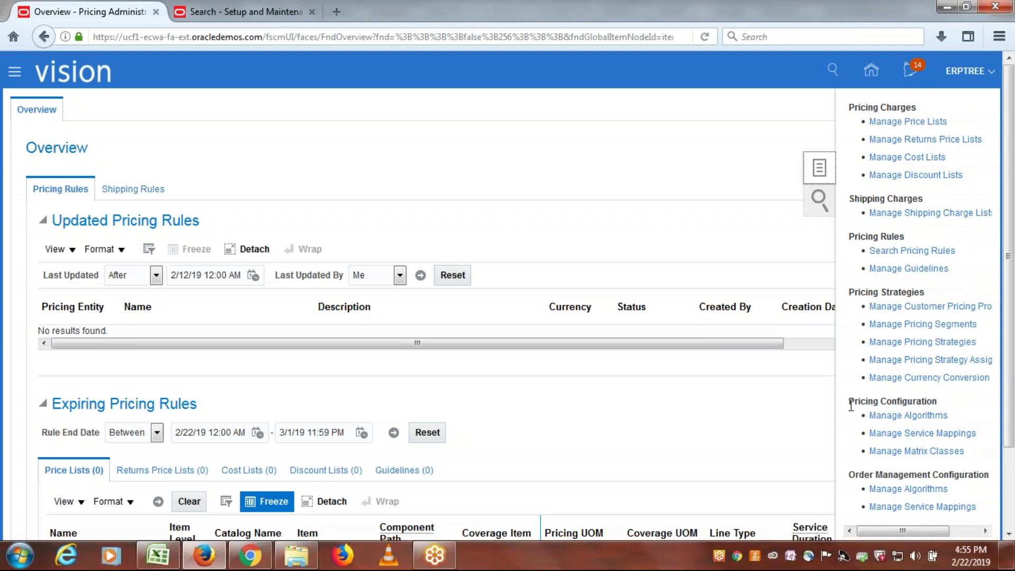
pyautogui.click(916, 416)
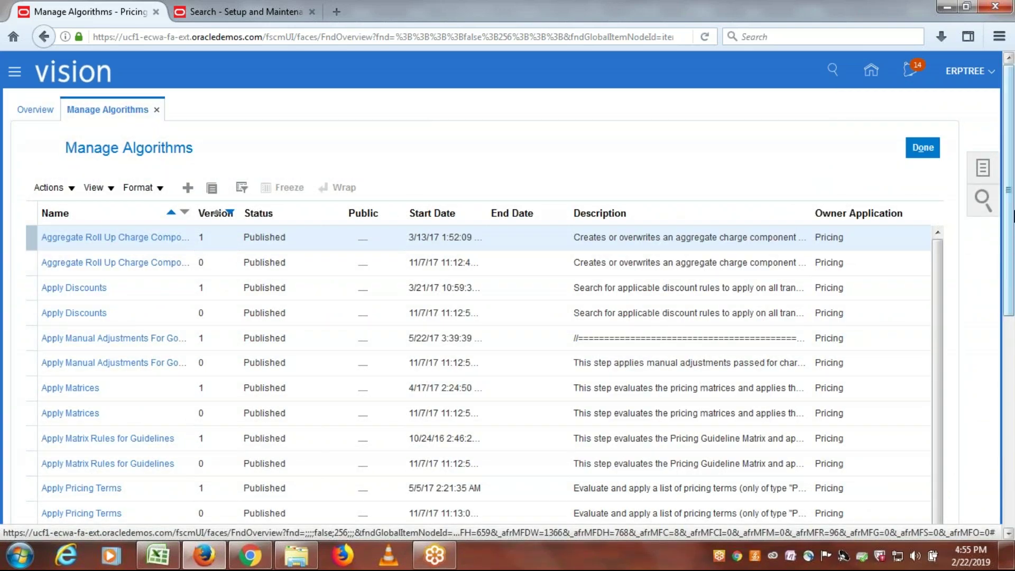
pyautogui.scroll(-6, 947, 255)
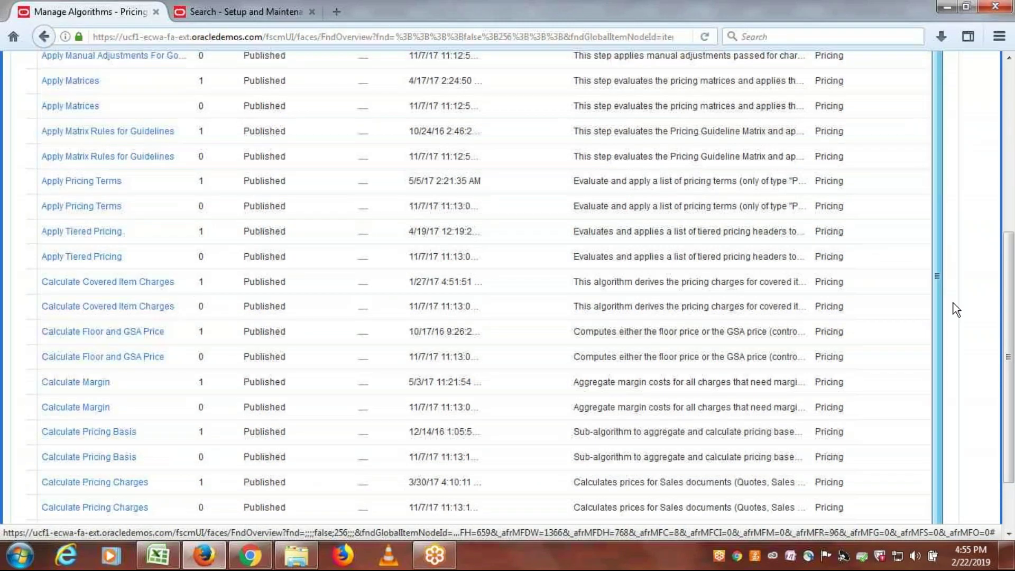
pyautogui.scroll(-1, 940, 347)
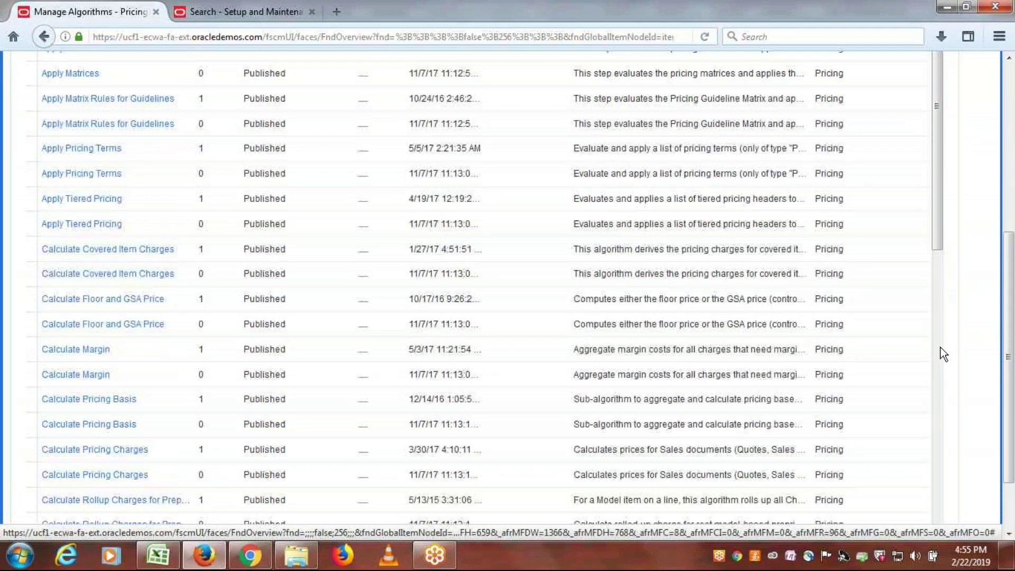
pyautogui.moveTo(935, 198); pyautogui.dragTo(970, 505)
pyautogui.moveTo(937, 296); pyautogui.dragTo(955, 428)
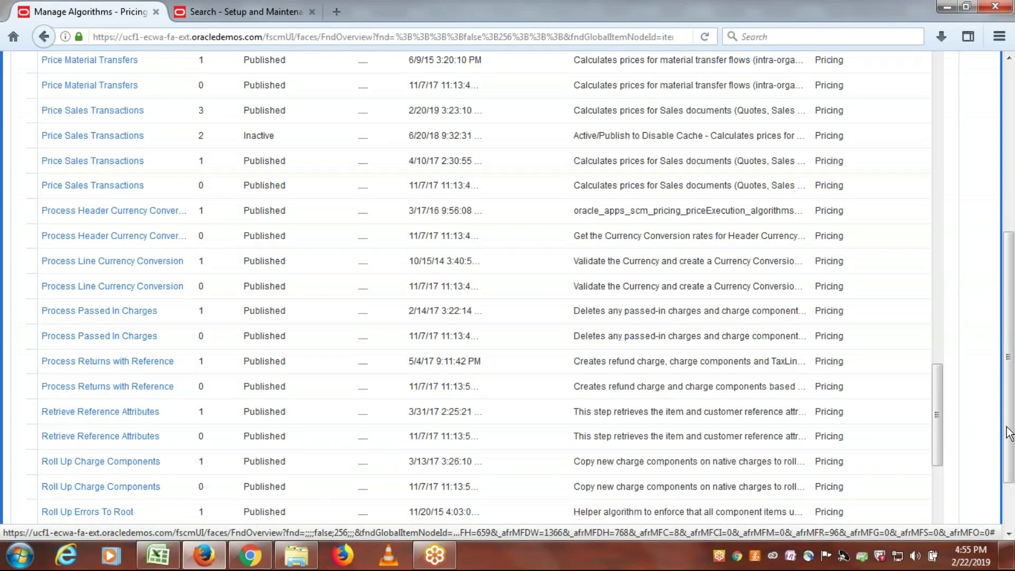
pyautogui.moveTo(1013, 421); pyautogui.dragTo(1013, 370)
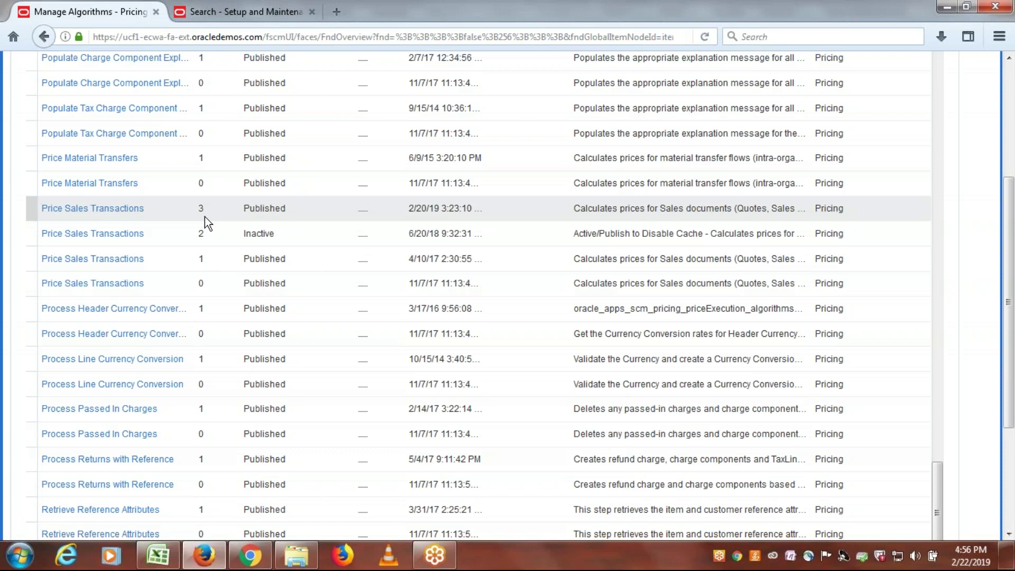
# Step: Select version 3 of the Price Sales Transactions algorithm and create a new version from it
pyautogui.click(28, 206)
pyautogui.click(28, 206)
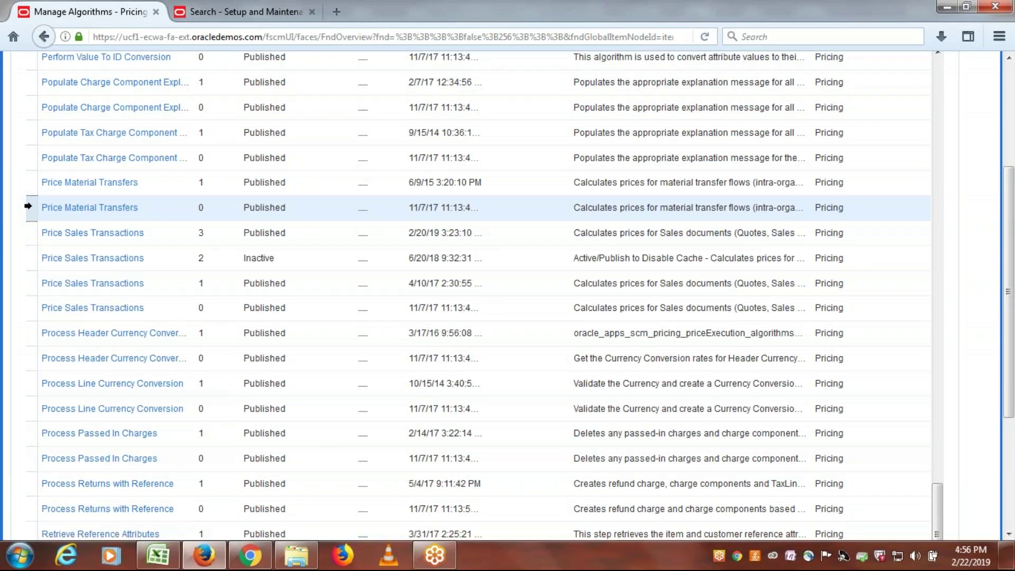
pyautogui.click(32, 235)
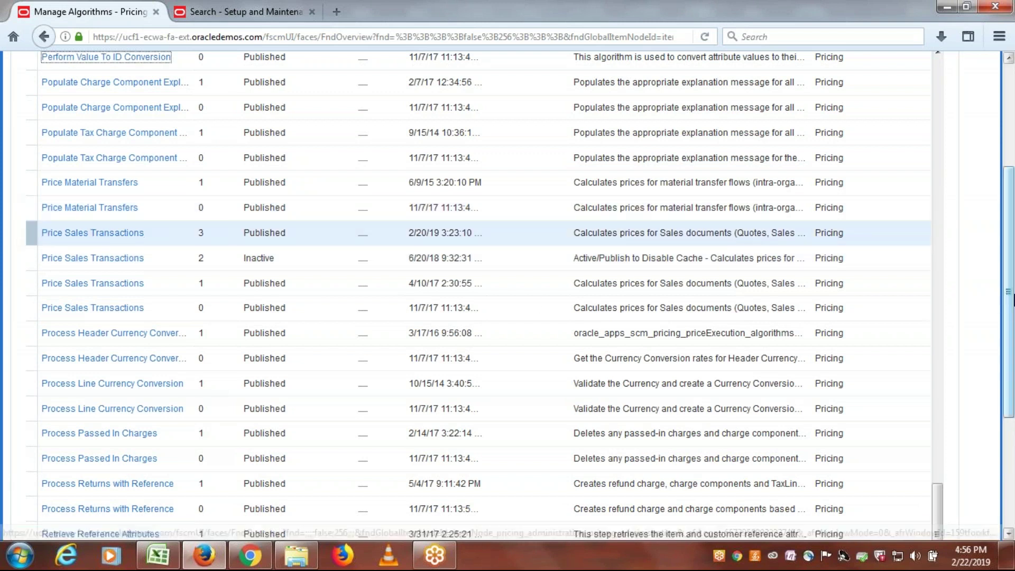
pyautogui.moveTo(1009, 304); pyautogui.dragTo(1012, 210)
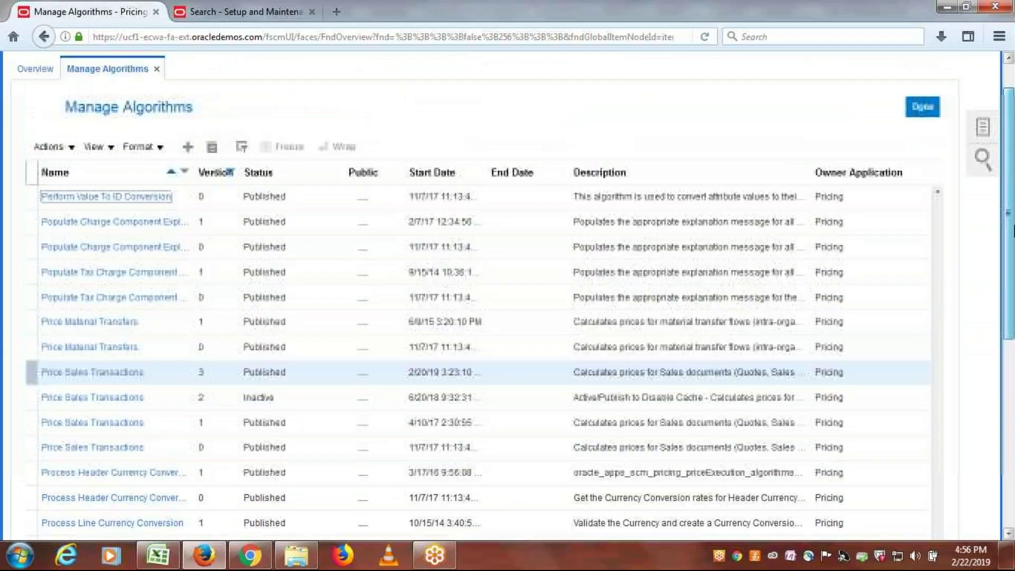
pyautogui.click(70, 153)
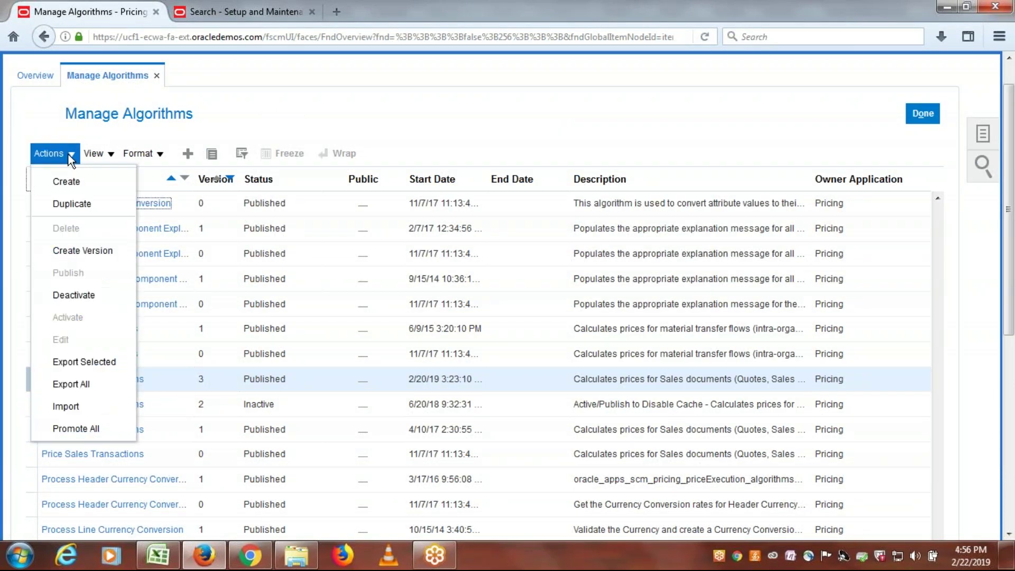
pyautogui.click(81, 249)
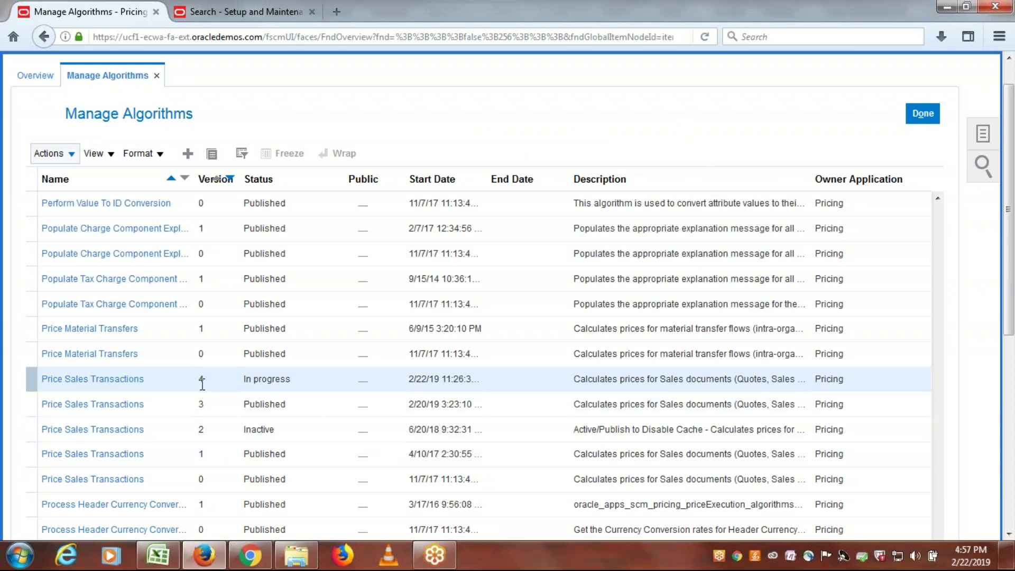
# Step: Open version 4 of Price Sales Transactions and display the Initialize step's input variables under Set Initial Values
pyautogui.click(85, 380)
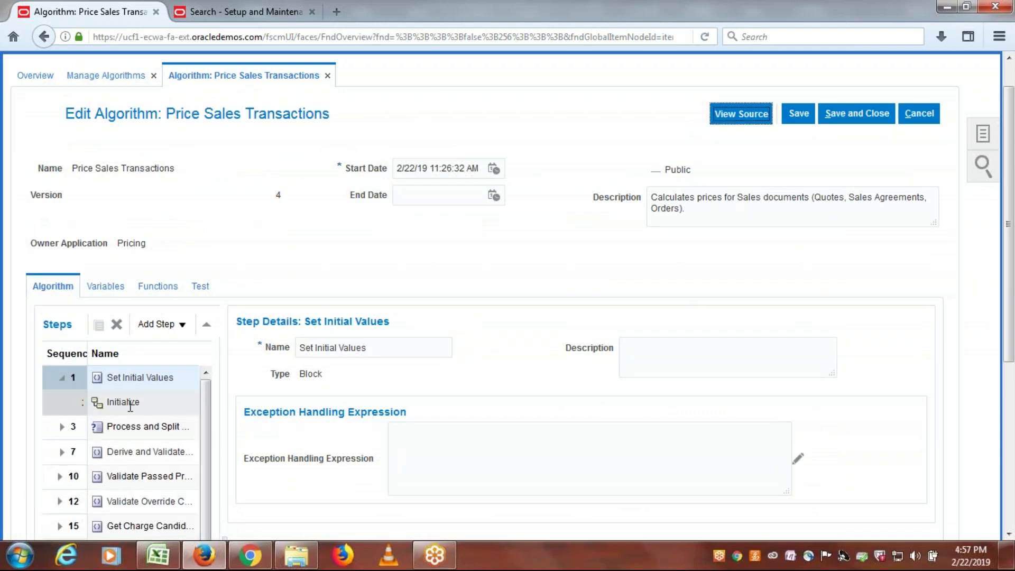
pyautogui.click(129, 406)
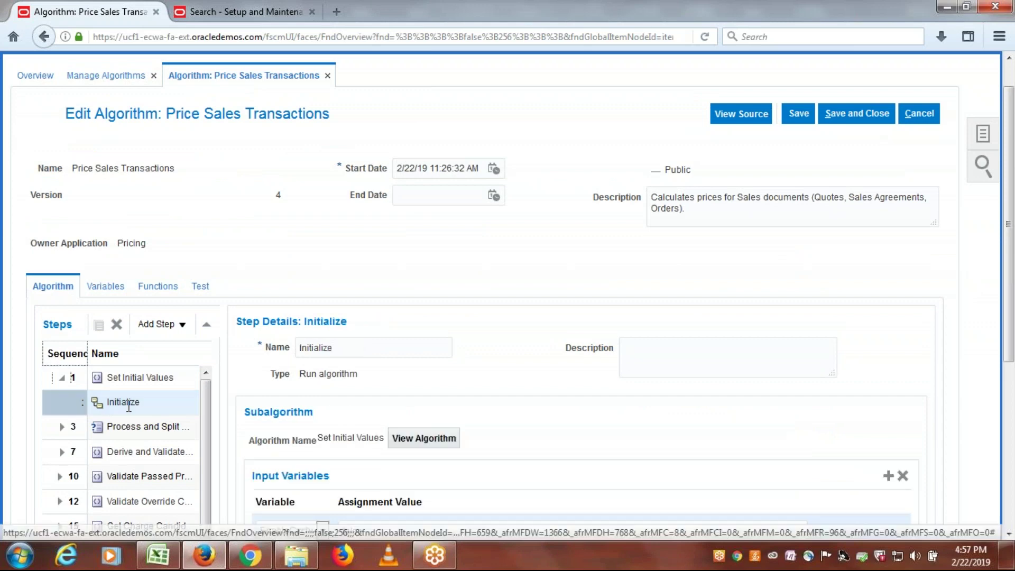
pyautogui.scroll(-2, 831, 408)
pyautogui.scroll(-2, 831, 408)
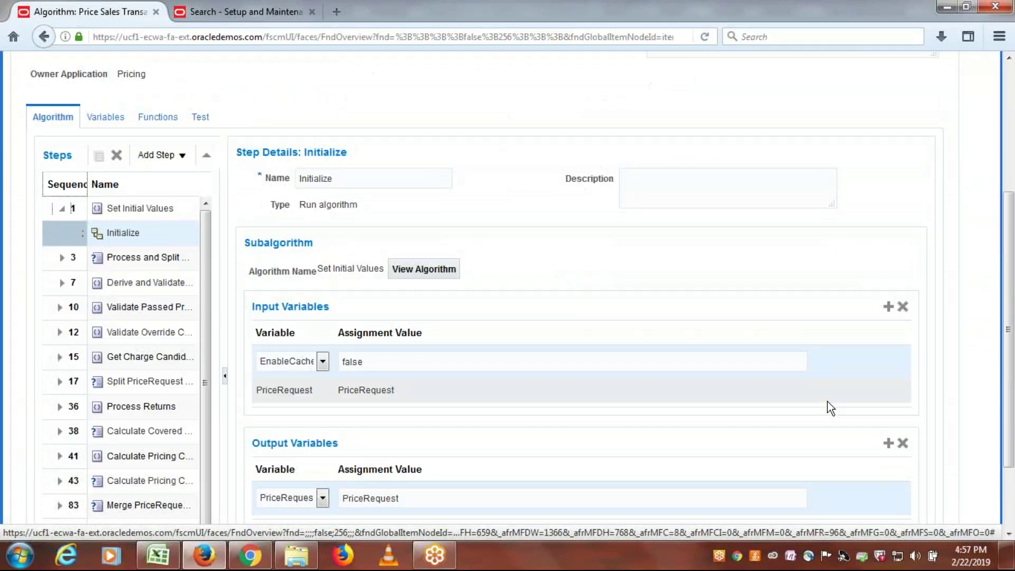
# Step: Set the assignment value of the Initialize step's EnableCache input variable to true
pyautogui.click(405, 361)
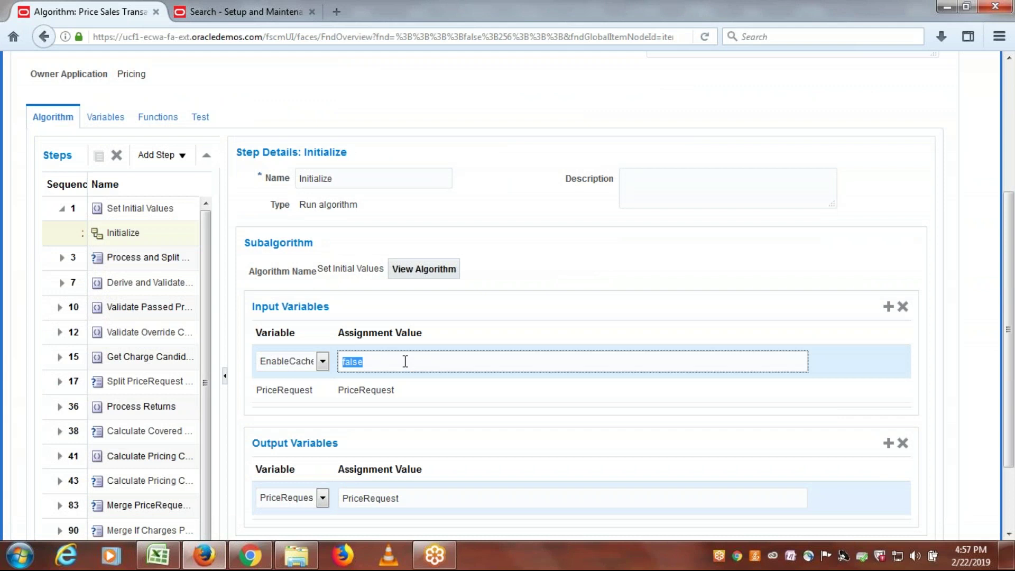
pyautogui.write('t')
pyautogui.press('BackSpace')
pyautogui.write('ture')
pyautogui.press('BackSpace')
pyautogui.press('BackSpace')
pyautogui.press('BackSpace')
pyautogui.write('ru')
pyautogui.press('BackSpace')
pyautogui.press('BackSpace')
pyautogui.write('rue')
pyautogui.click(322, 362)
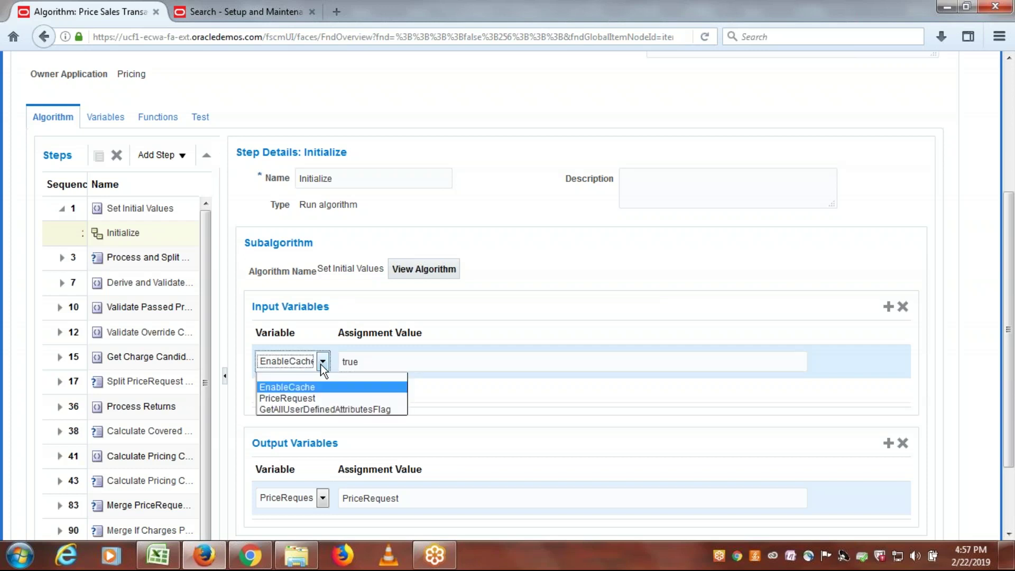
pyautogui.click(297, 388)
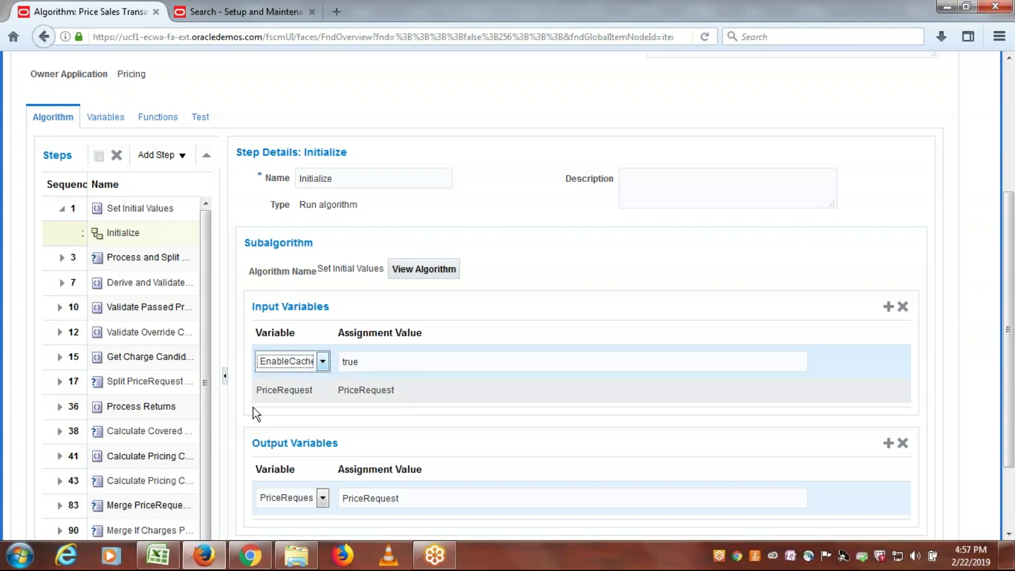
# Step: Set the EnableCache input variable's assignment value to false, and save and close the algorithm
pyautogui.doubleClick(395, 358)
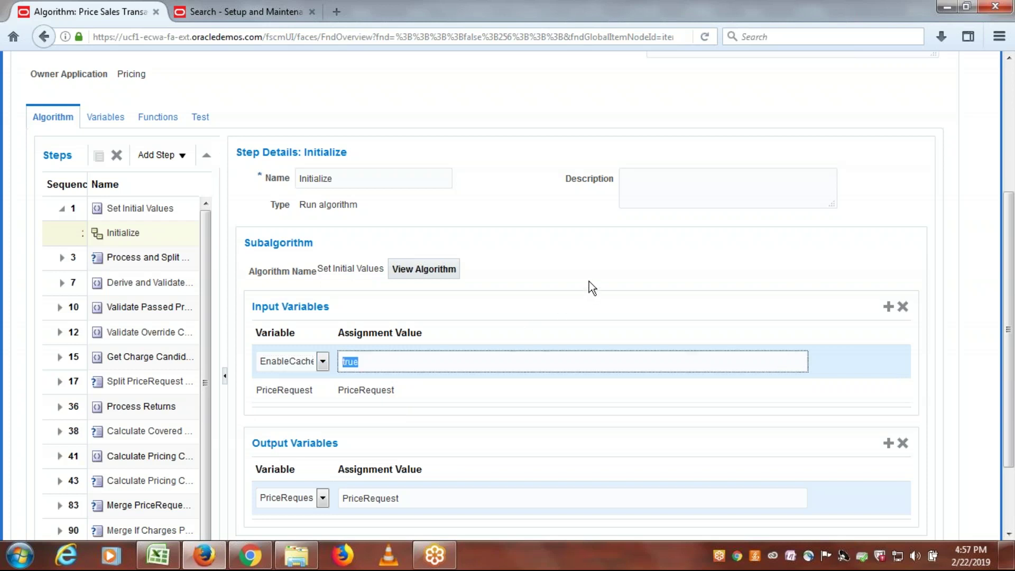
pyautogui.write('false')
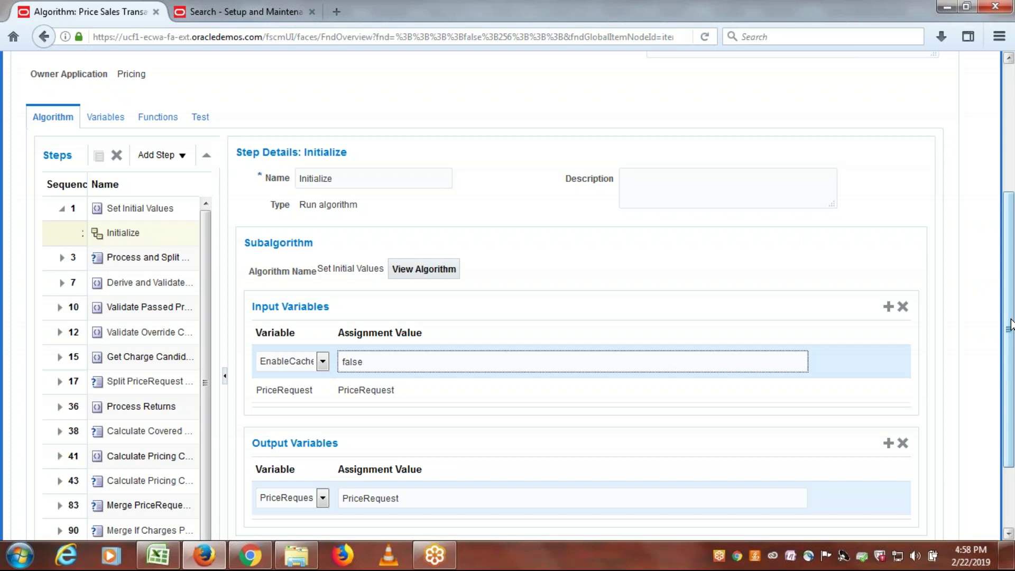
pyautogui.click(385, 365)
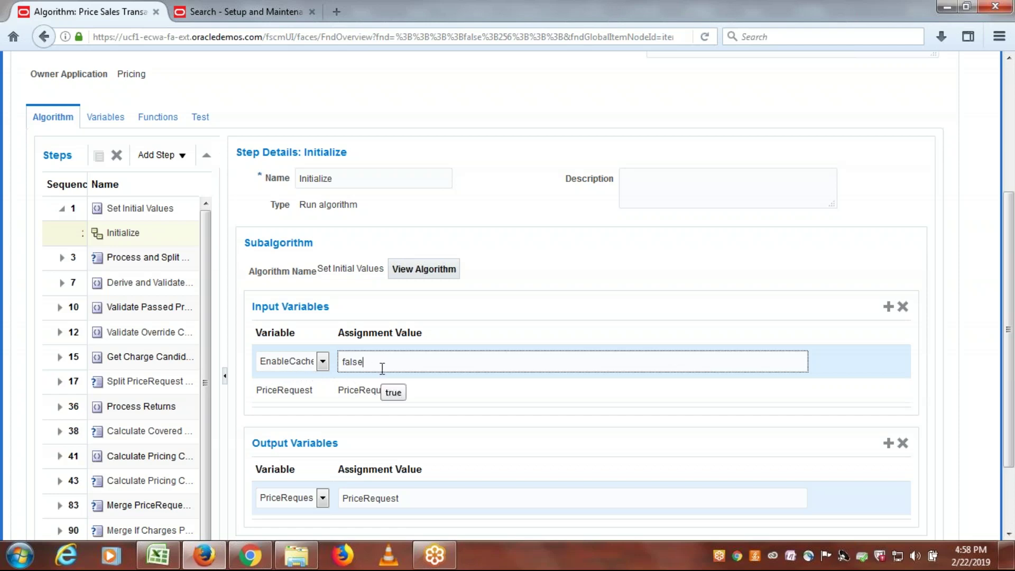
pyautogui.scroll(3, 897, 258)
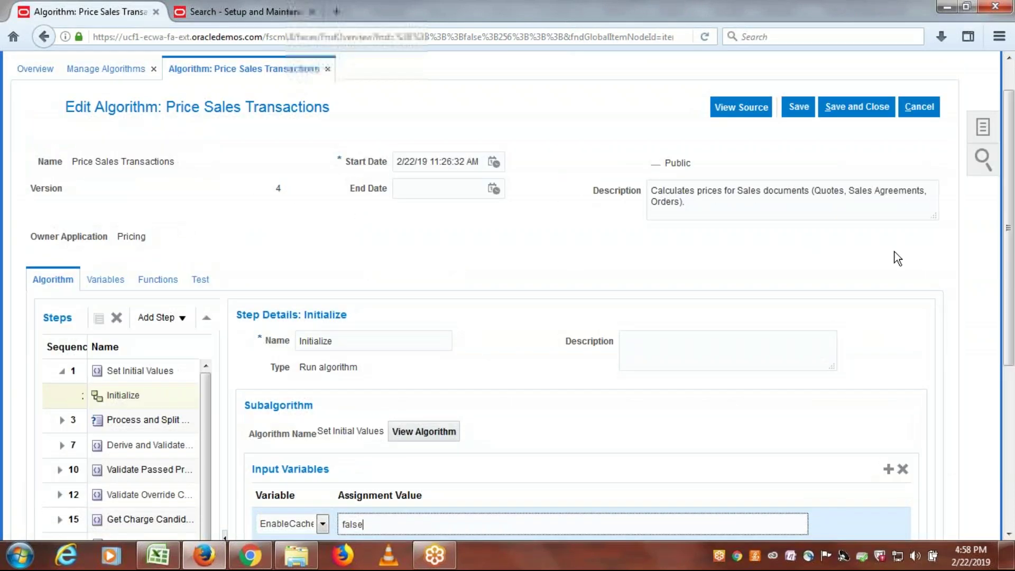
pyautogui.click(854, 107)
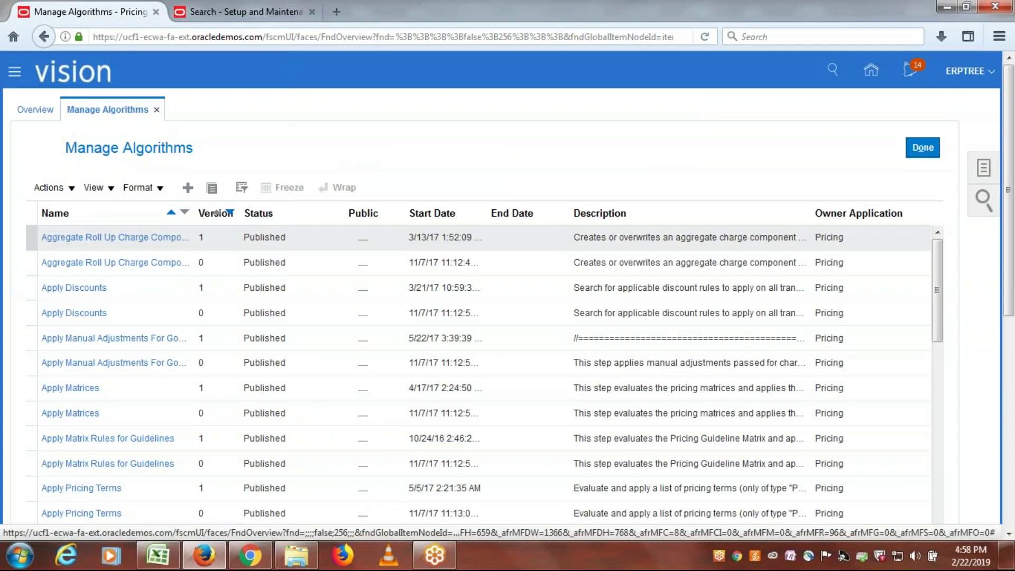
# Step: Publish version 4 of the Price Sales Transactions algorithm and dismiss the resulting dialog
pyautogui.scroll(-3, 952, 232)
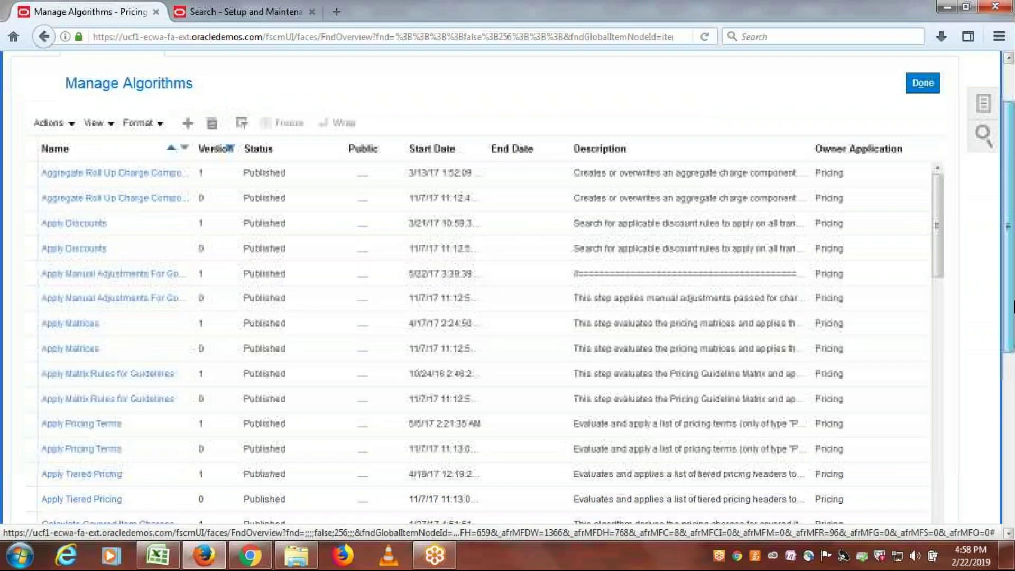
pyautogui.moveTo(938, 233); pyautogui.dragTo(984, 491)
pyautogui.moveTo(1013, 286); pyautogui.dragTo(1012, 442)
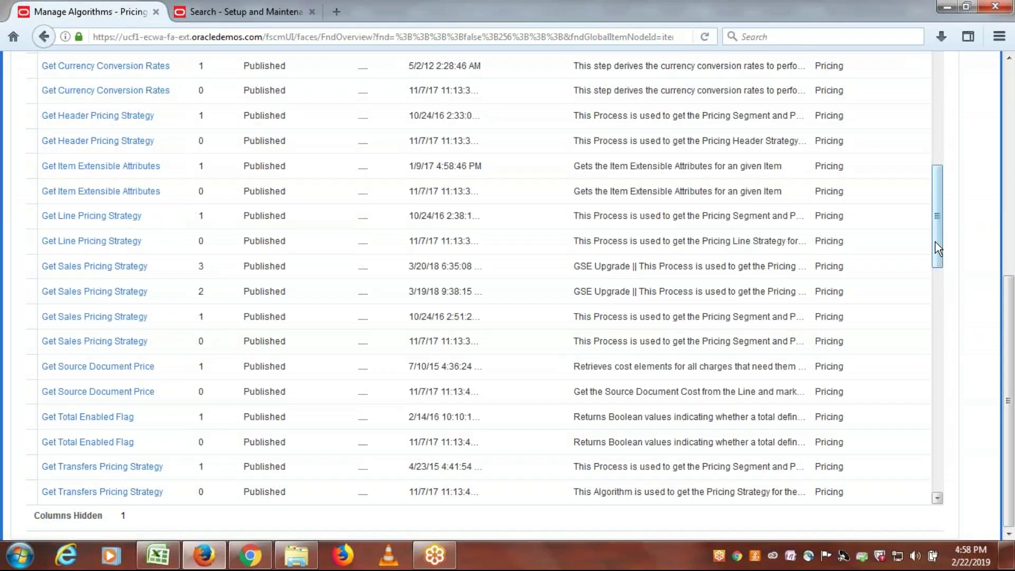
pyautogui.moveTo(943, 283); pyautogui.dragTo(940, 347)
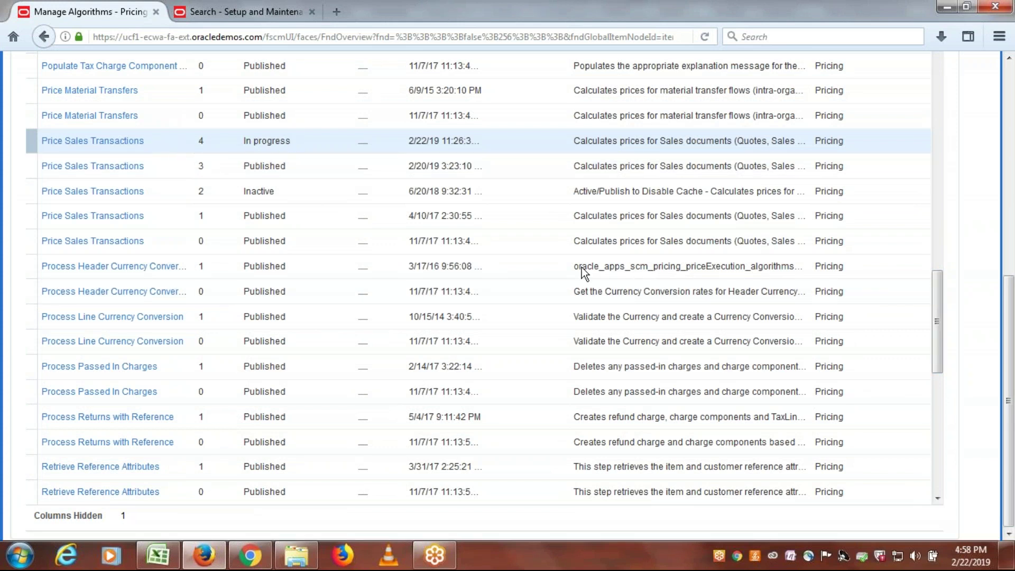
pyautogui.moveTo(1009, 396); pyautogui.dragTo(1012, 246)
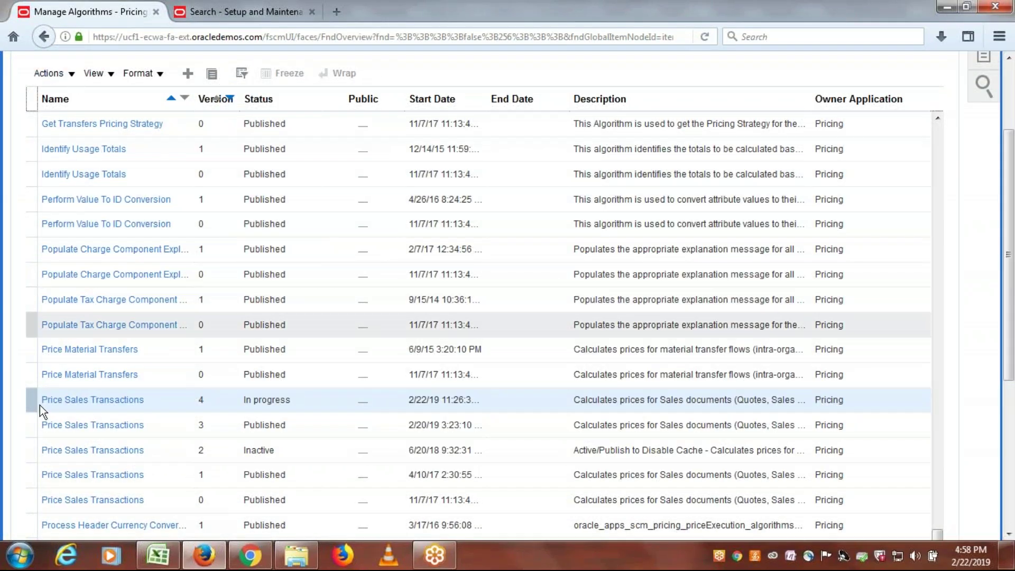
pyautogui.click(71, 77)
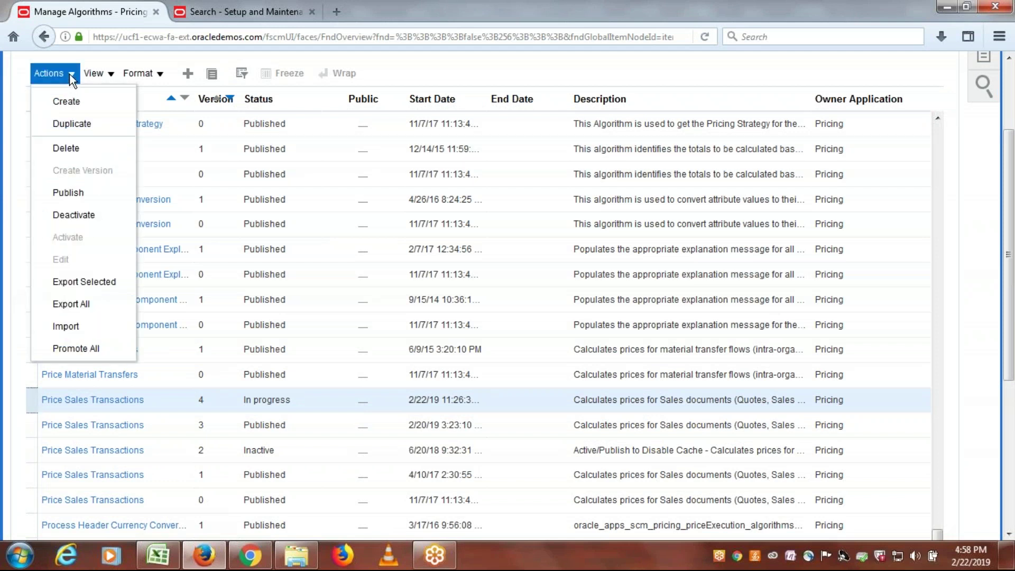
pyautogui.click(72, 194)
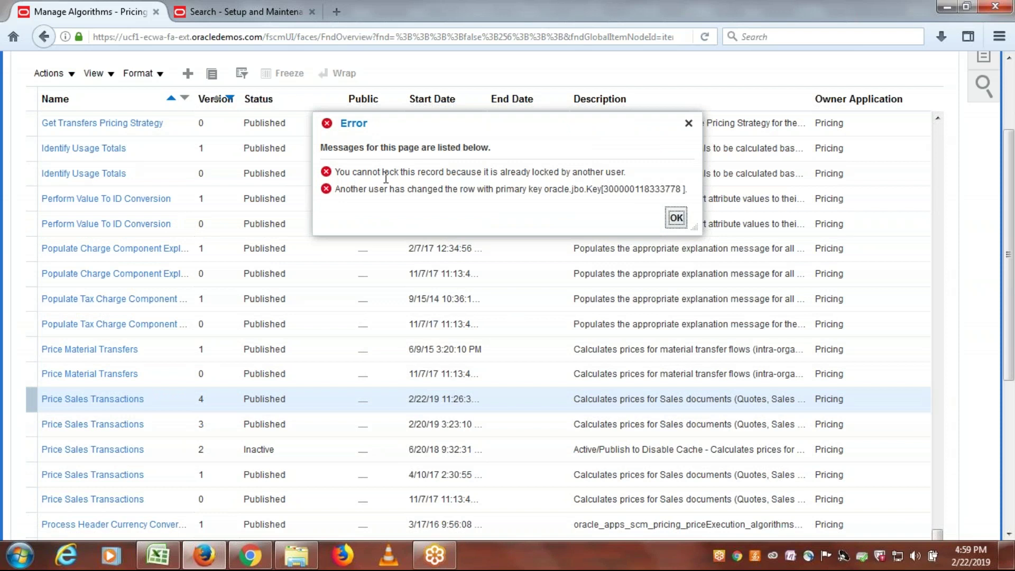
pyautogui.click(675, 217)
# Step: Sign out of the application, closing the Setup and Maintenance browser tab and confirming the logout
pyautogui.moveTo(1014, 307); pyautogui.dragTo(1014, 244)
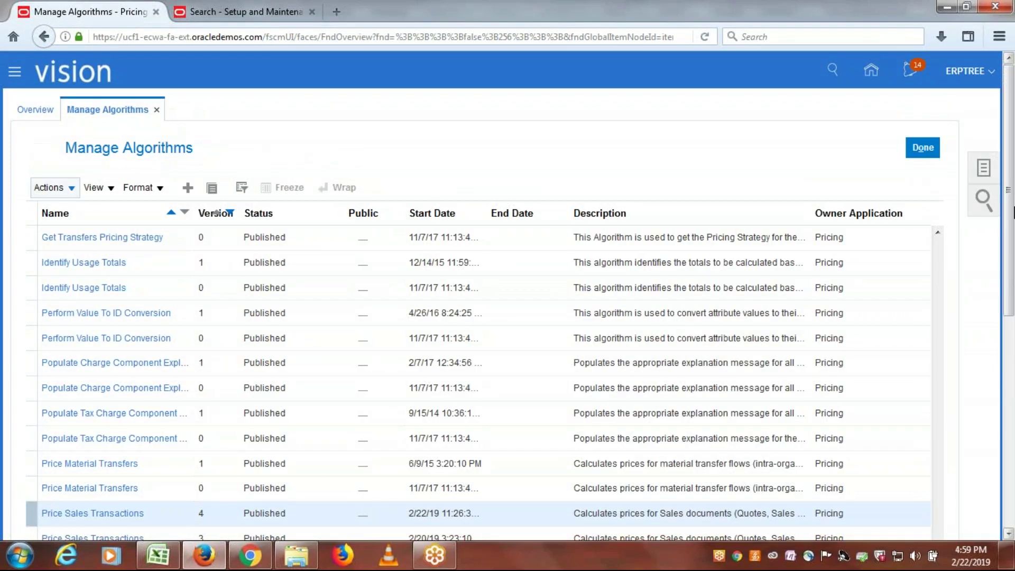
pyautogui.click(976, 76)
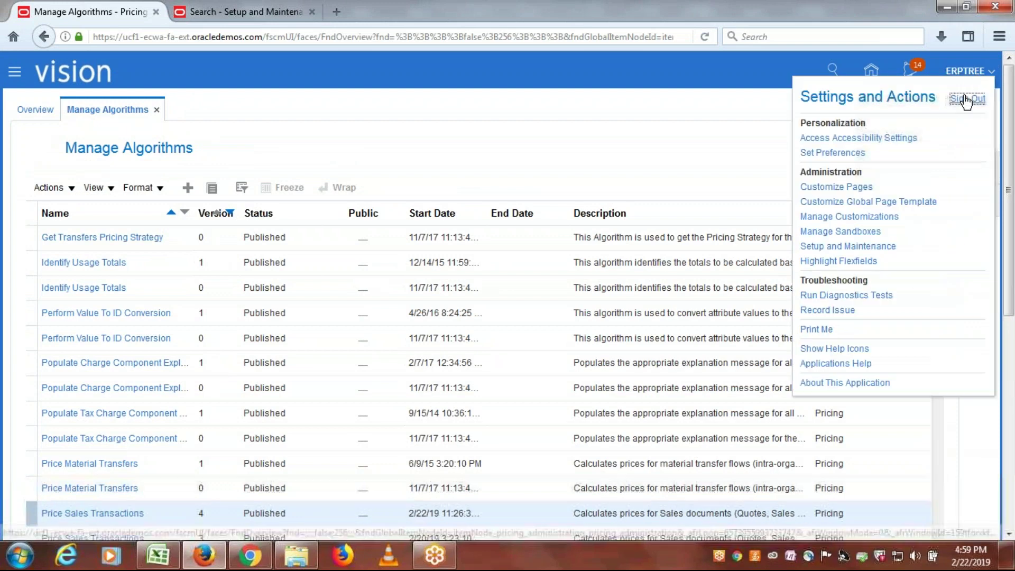
pyautogui.click(967, 98)
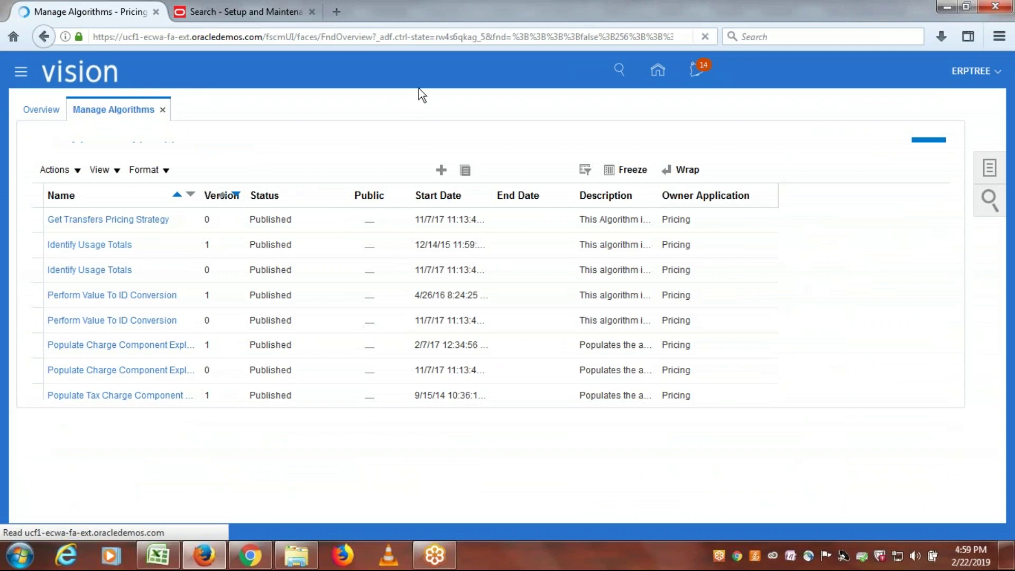
pyautogui.click(290, 11)
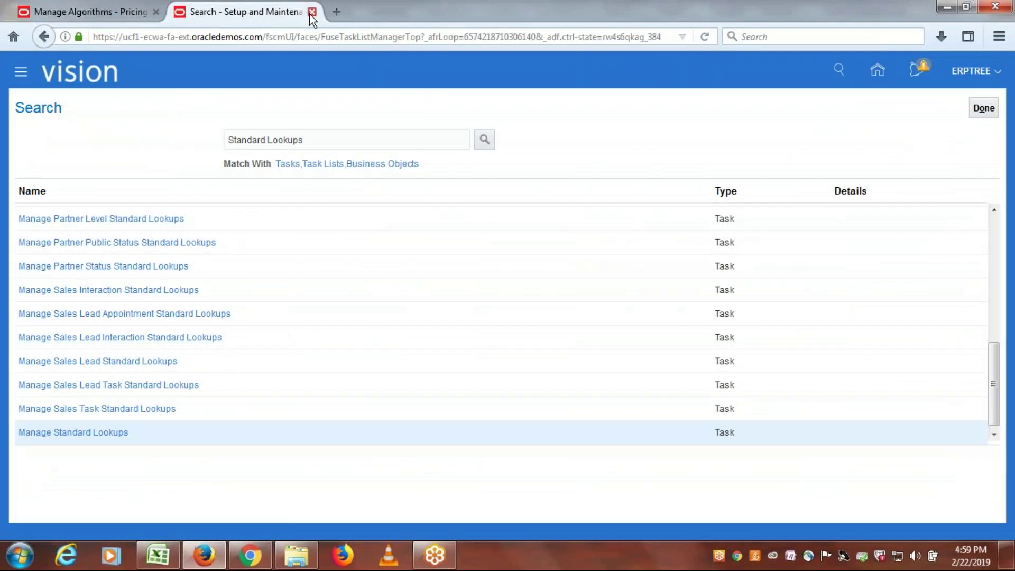
pyautogui.click(310, 13)
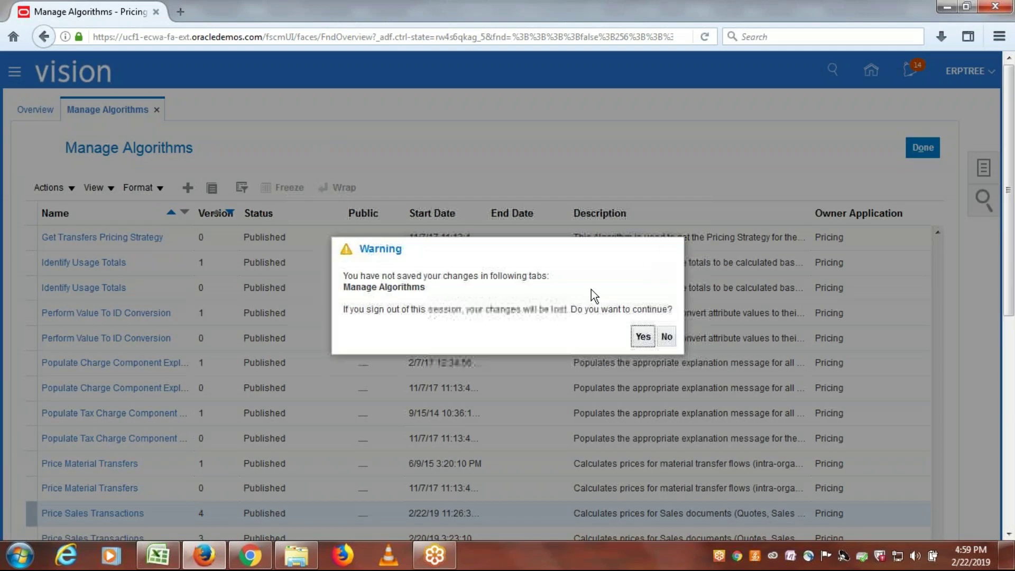
pyautogui.click(639, 338)
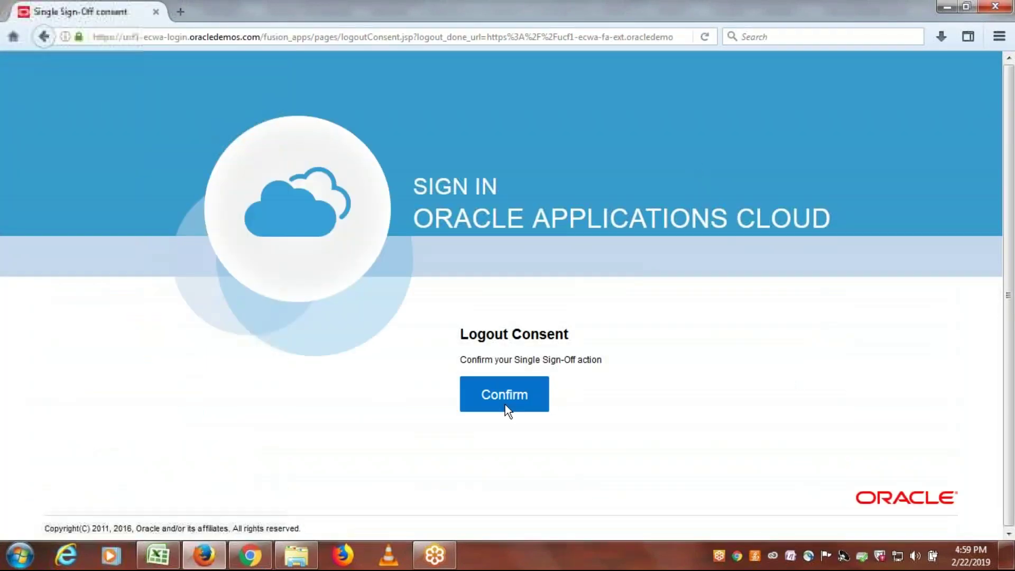
pyautogui.click(505, 405)
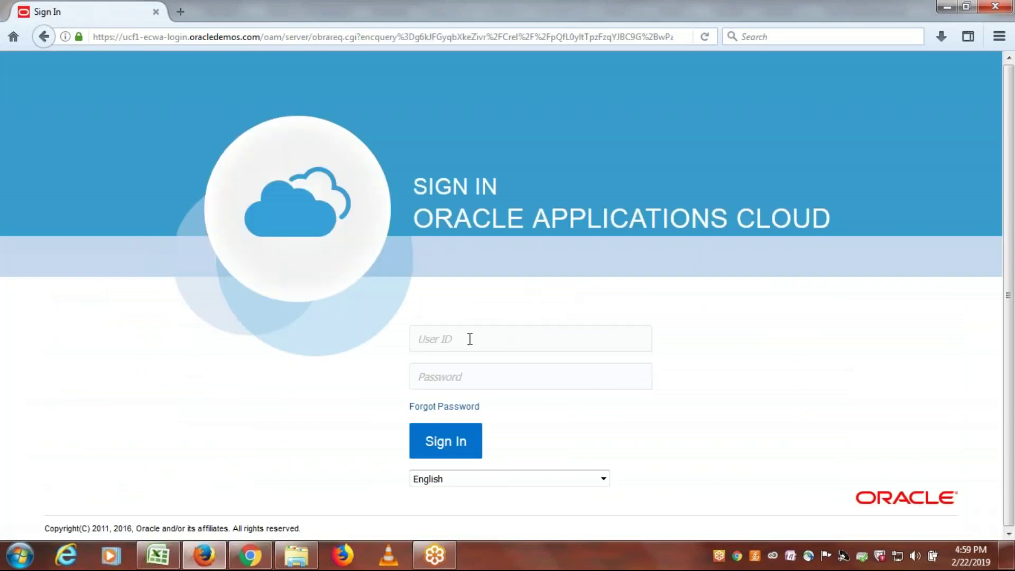
# Step: Try to sign in to Oracle Applications Cloud with the erptree user ID and the account password
pyautogui.write('erptree')
pyautogui.write('•••••••')
pyautogui.write('•')
pyautogui.press('Return')
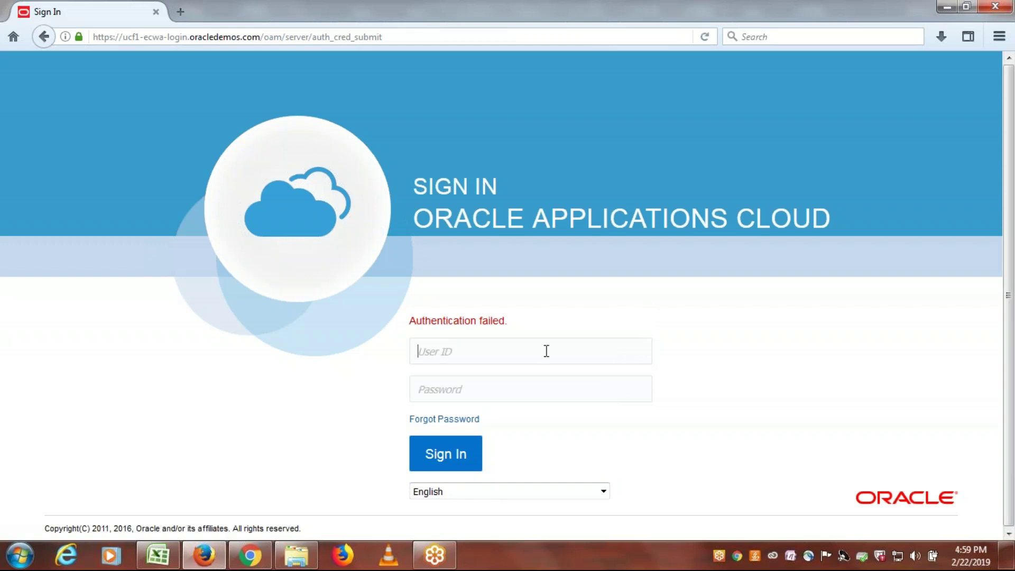
# Step: Sign in again by entering the erptree user ID and the account password
pyautogui.write('erptree')
pyautogui.write('••••••••')
pyautogui.press('Return')
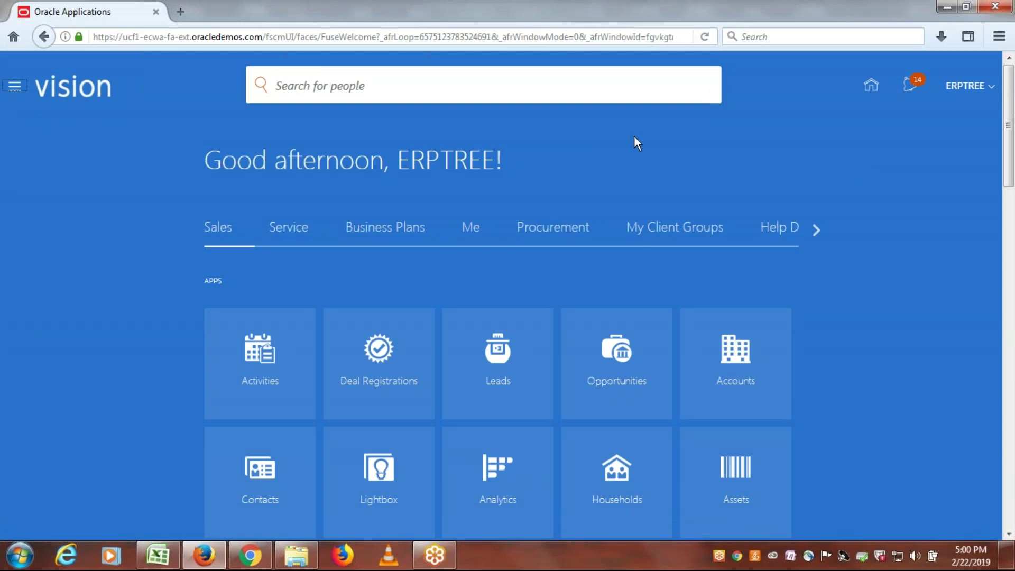
# Step: Open Pricing Administration under Supply Chain Execution and go to Manage Algorithms in Pricing Configuration
pyautogui.scroll(-5, 386, 282)
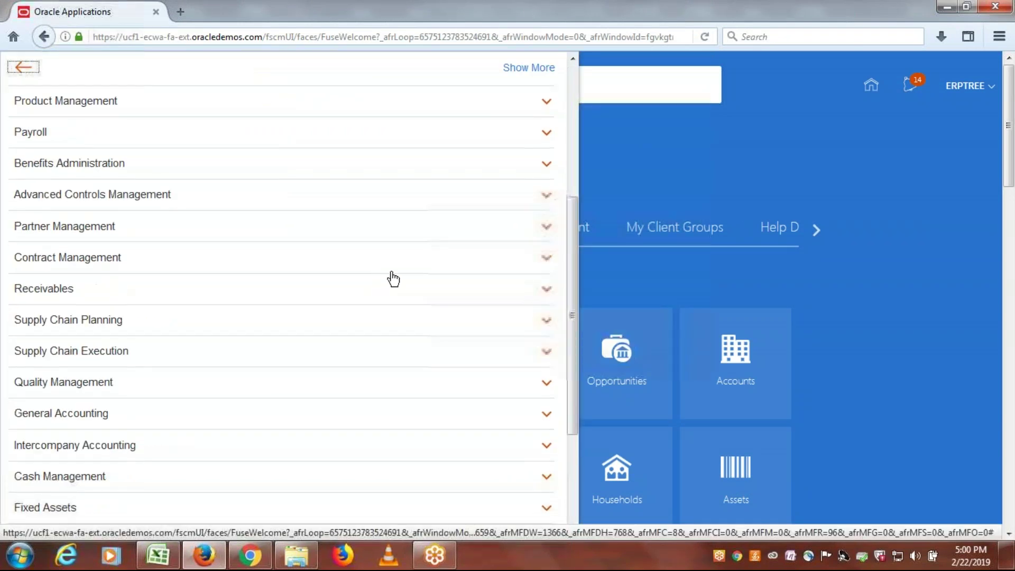
pyautogui.click(66, 354)
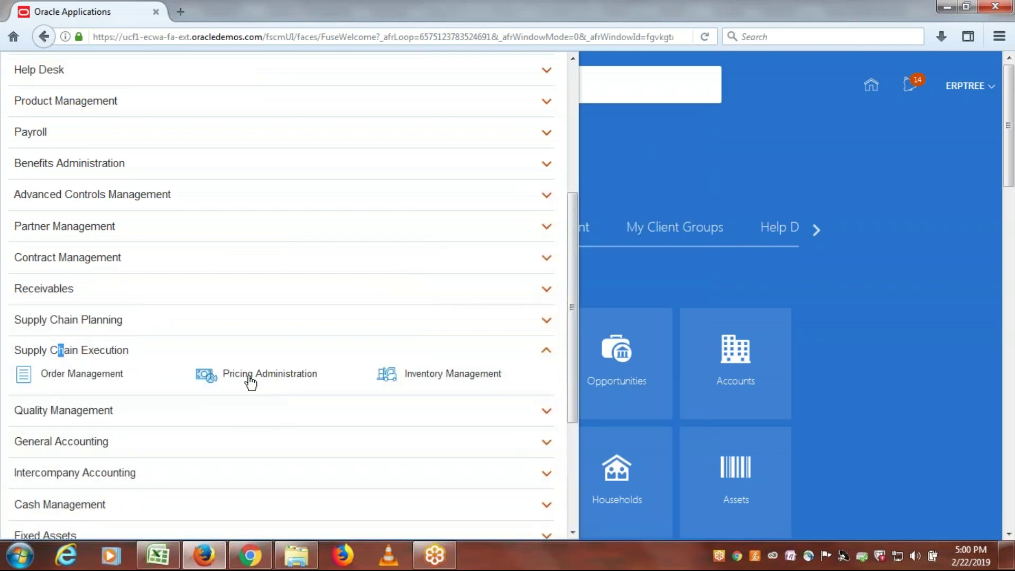
pyautogui.click(251, 380)
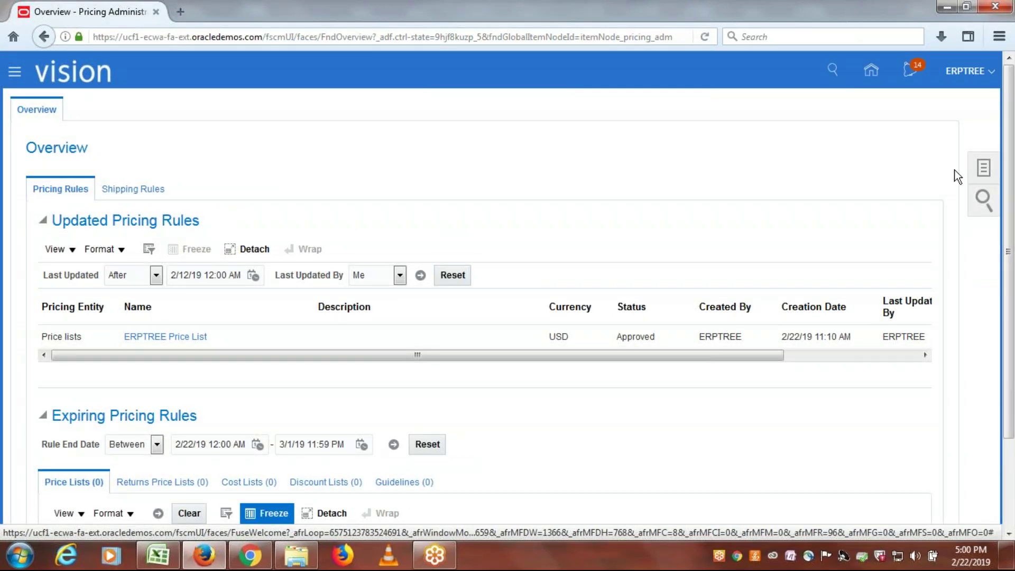
pyautogui.click(983, 168)
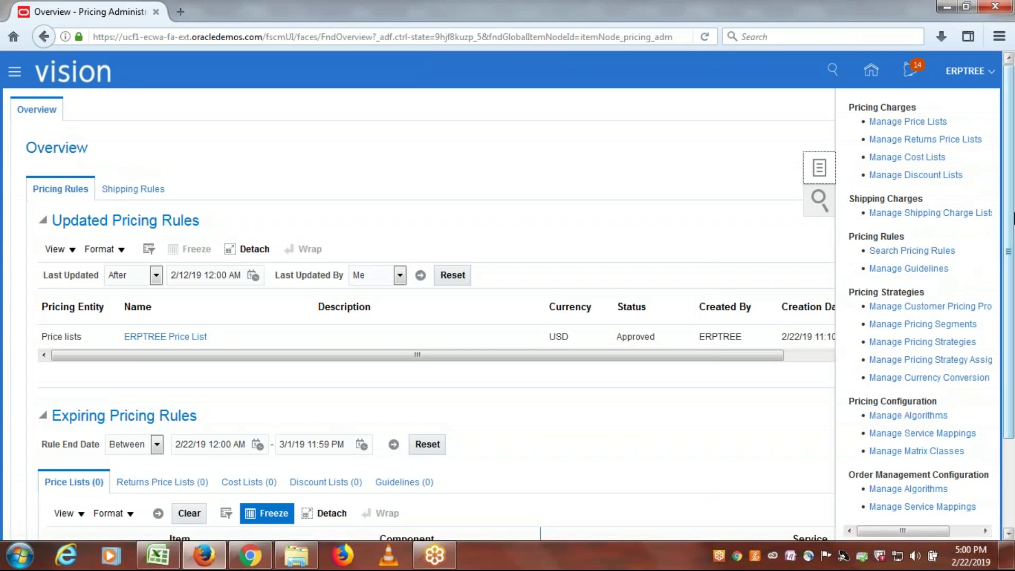
pyautogui.scroll(-3, 912, 317)
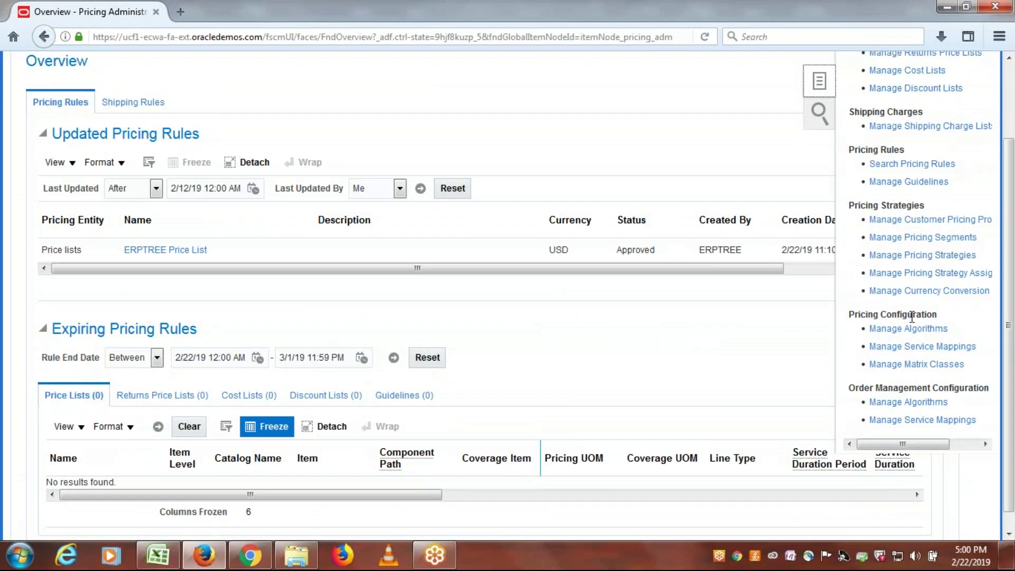
pyautogui.click(908, 329)
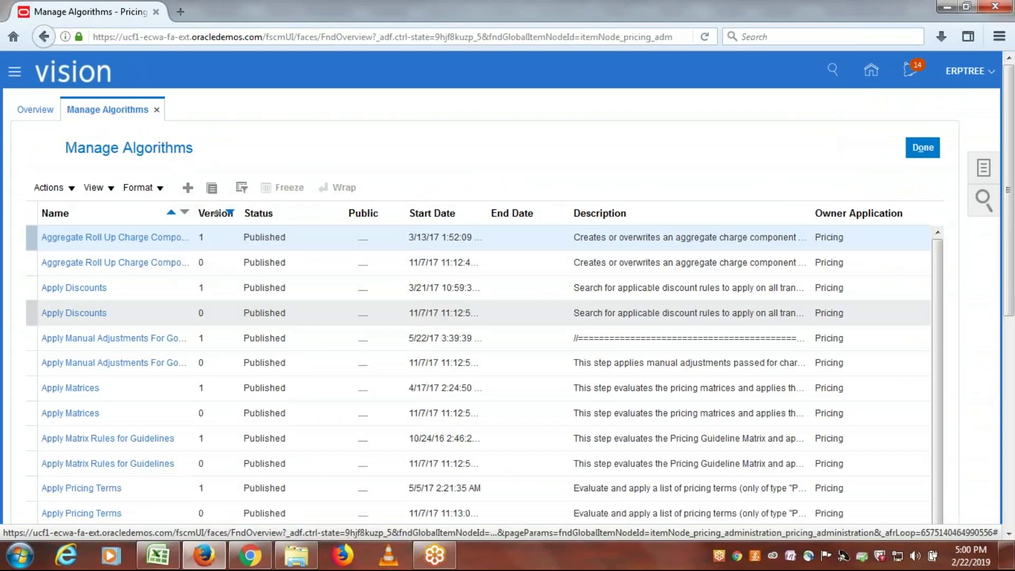
# Step: Find version 4 of the Price Sales Transactions algorithm in the list and publish it
pyautogui.scroll(-5, 950, 263)
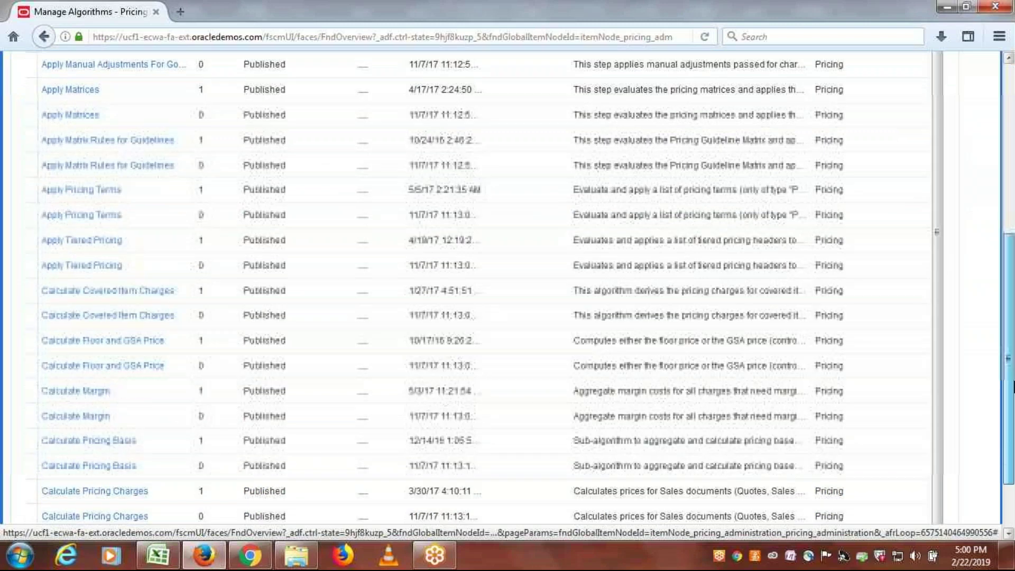
pyautogui.moveTo(937, 227); pyautogui.dragTo(930, 426)
pyautogui.scroll(-3, 930, 426)
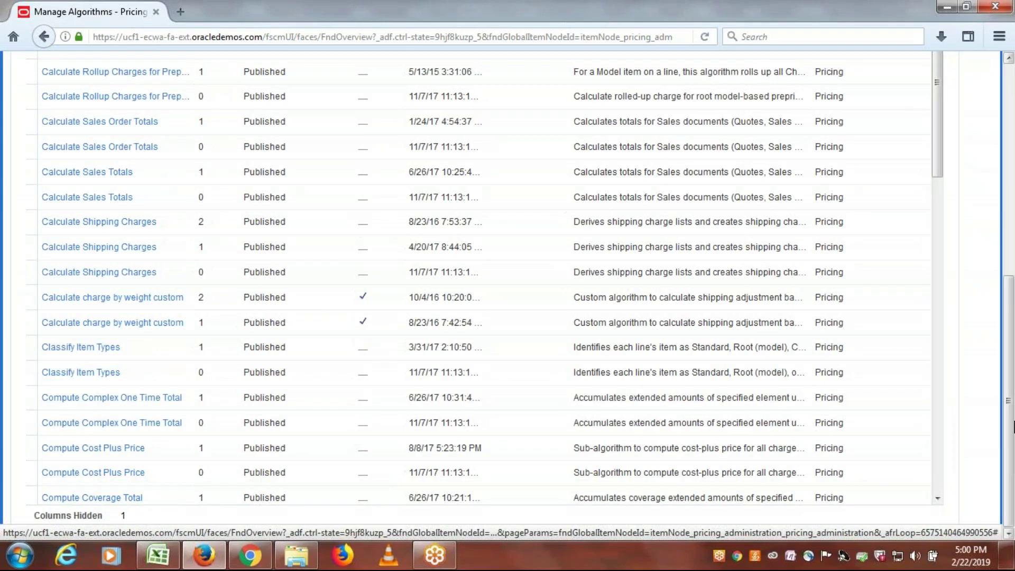
pyautogui.moveTo(936, 81); pyautogui.dragTo(940, 423)
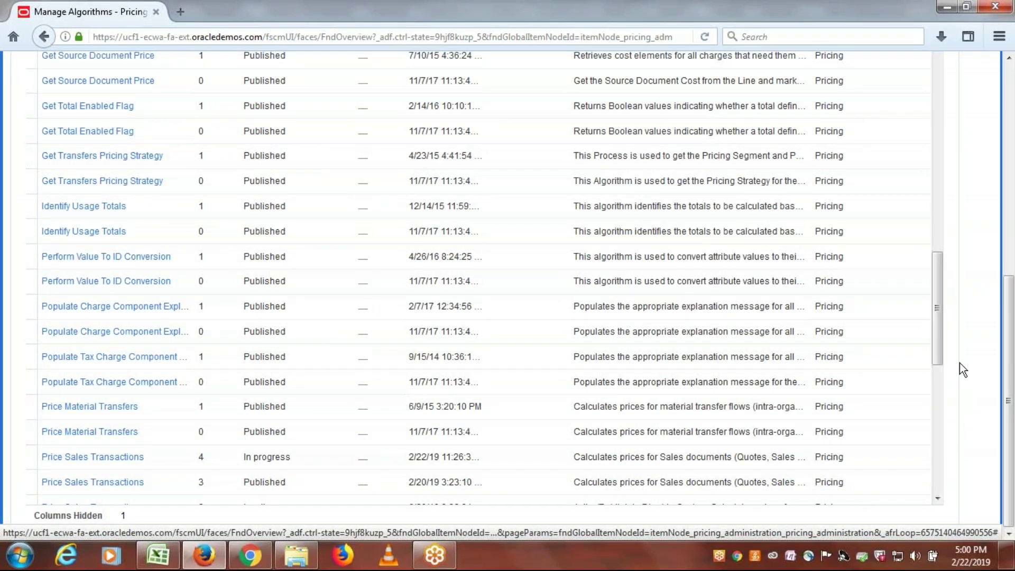
pyautogui.scroll(-3, 941, 348)
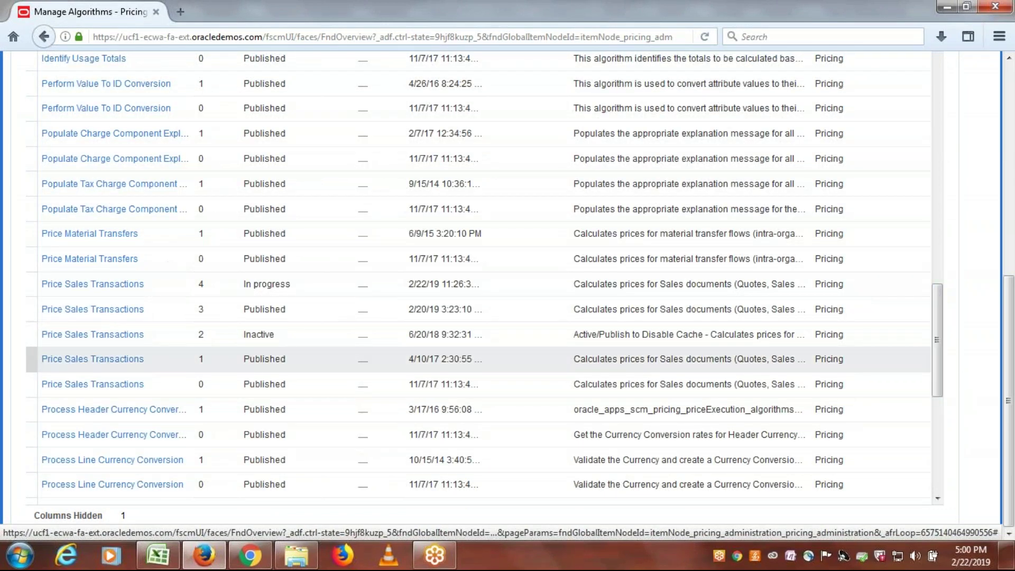
pyautogui.click(29, 285)
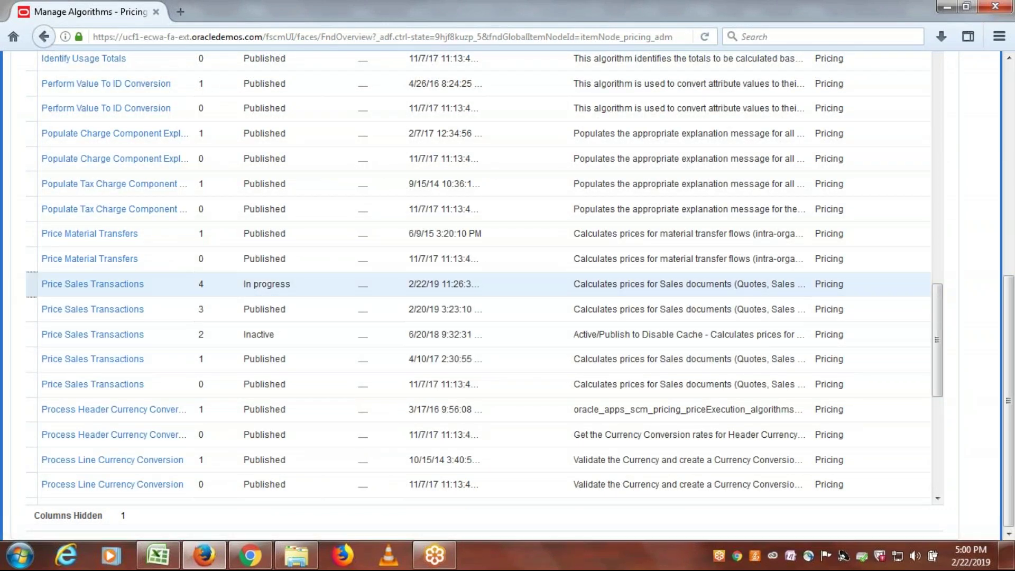
pyautogui.press('Tab')
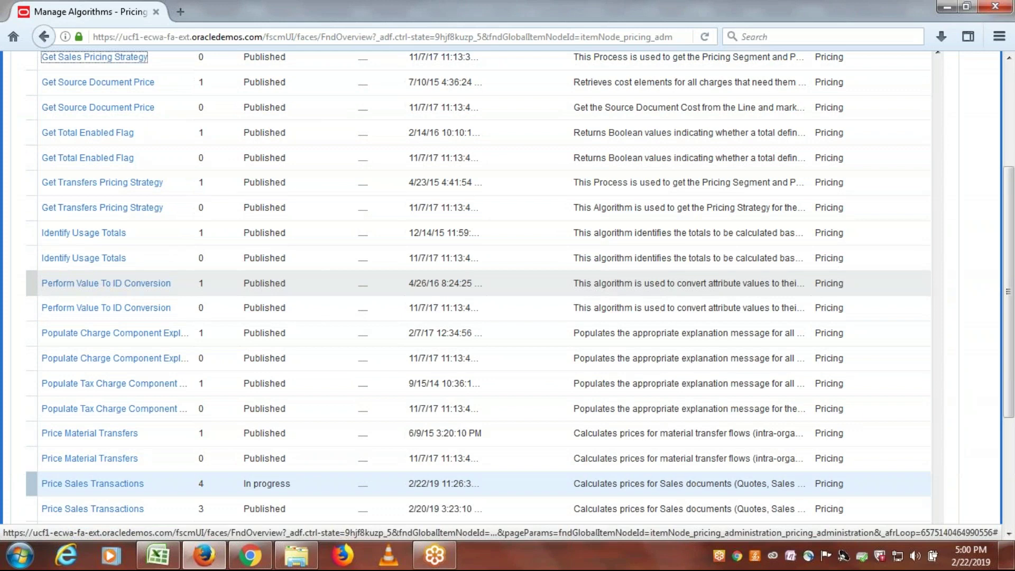
pyautogui.scroll(-1, 386, 420)
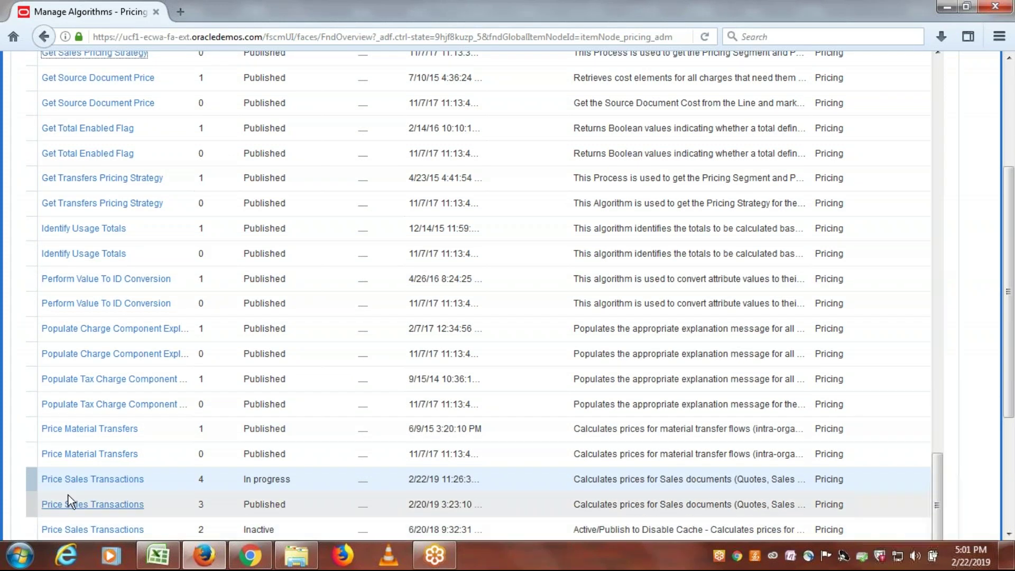
pyautogui.click(29, 483)
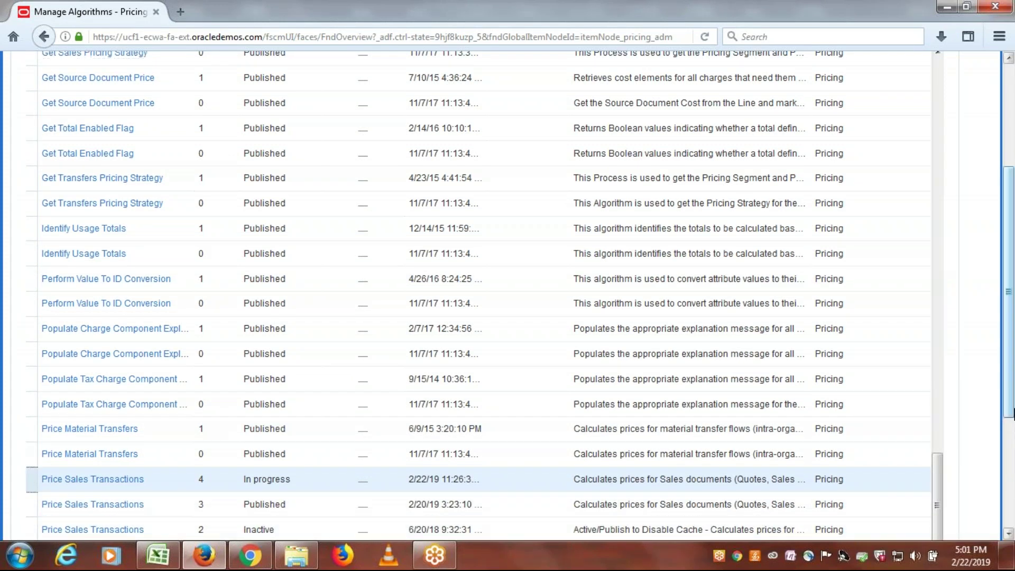
pyautogui.moveTo(1011, 394); pyautogui.dragTo(1006, 351)
pyautogui.click(71, 91)
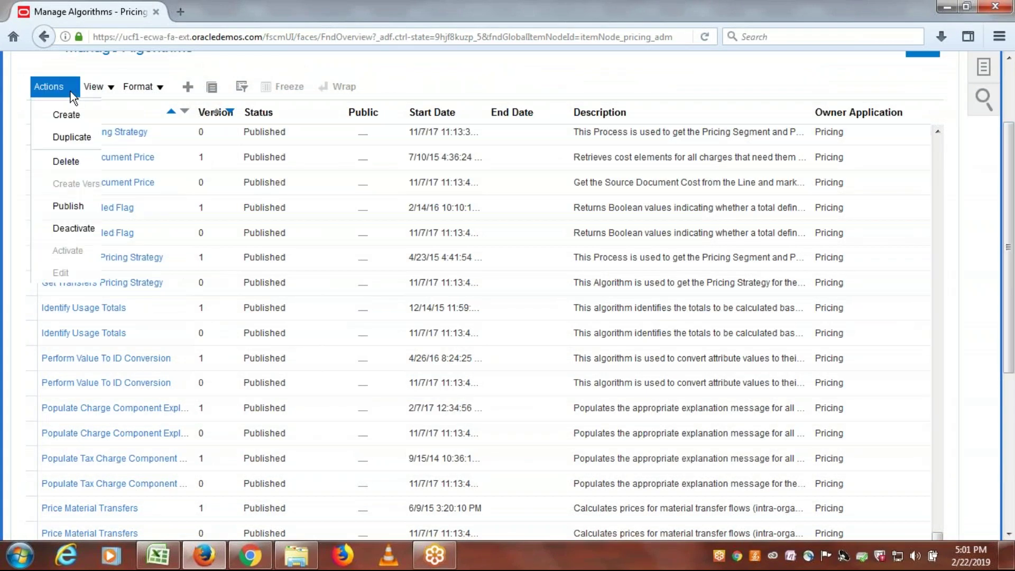
pyautogui.click(67, 207)
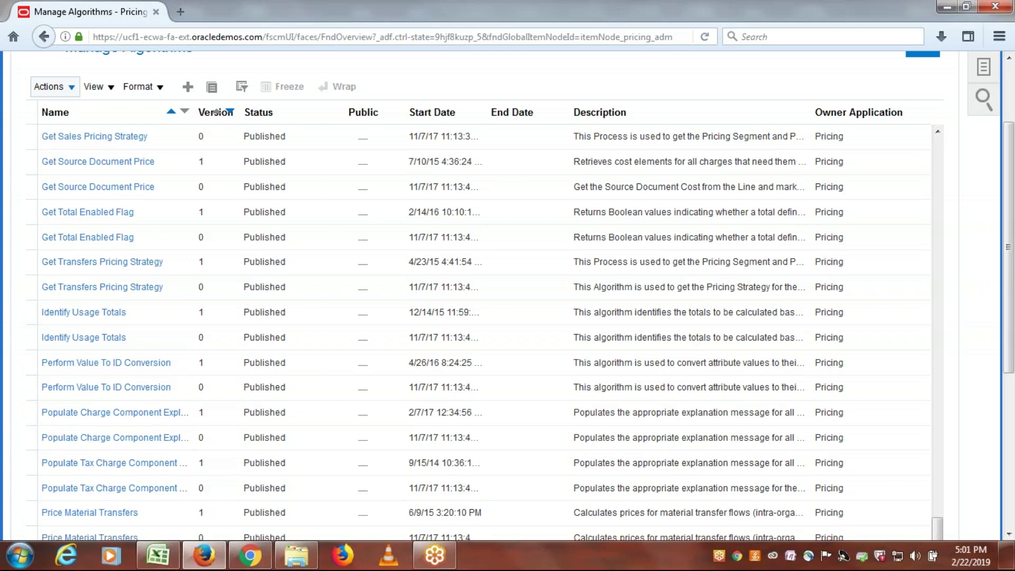
# Step: Check the status of Price Sales Transactions version 4 and close the Manage Algorithms page
pyautogui.moveTo(1008, 249); pyautogui.dragTo(1007, 401)
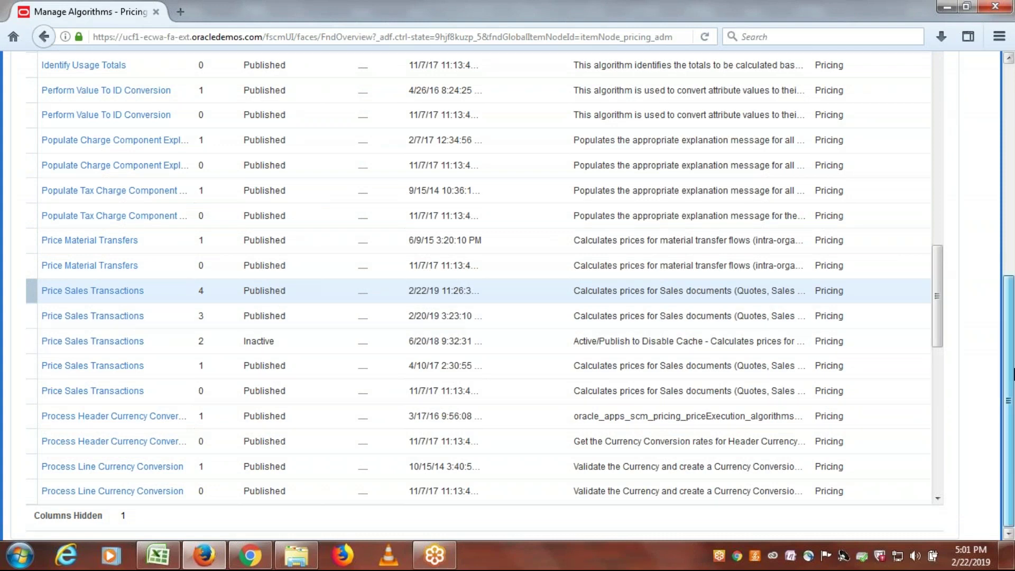
pyautogui.scroll(3, 1012, 288)
pyautogui.scroll(4, 1012, 288)
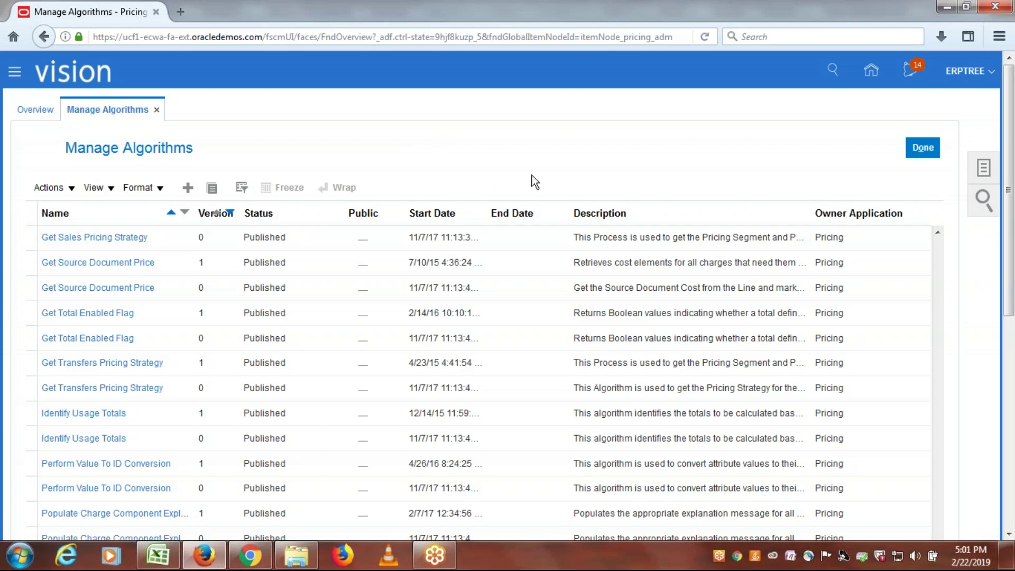
pyautogui.click(927, 150)
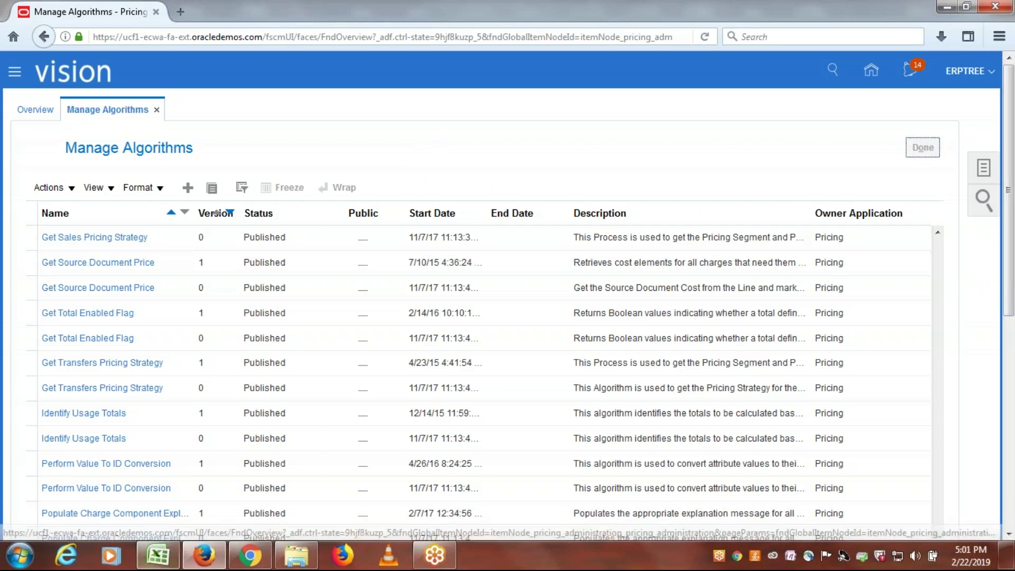
# Step: Switch to the Excel class sheet, select the Create Carriers (Shipping Methods) row, and return to Firefox
pyautogui.hotkey('alt', 'Tab')
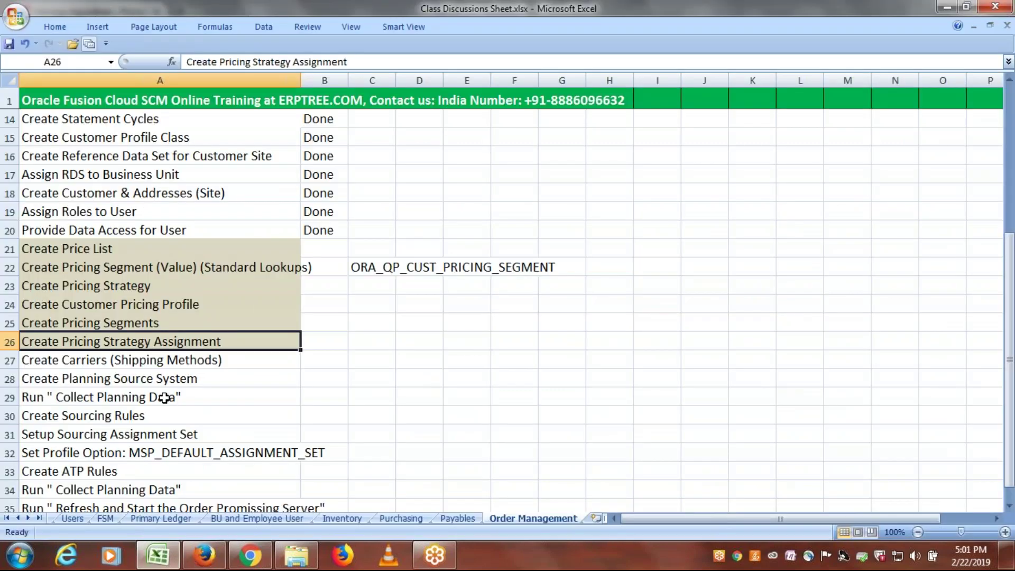
pyautogui.click(158, 363)
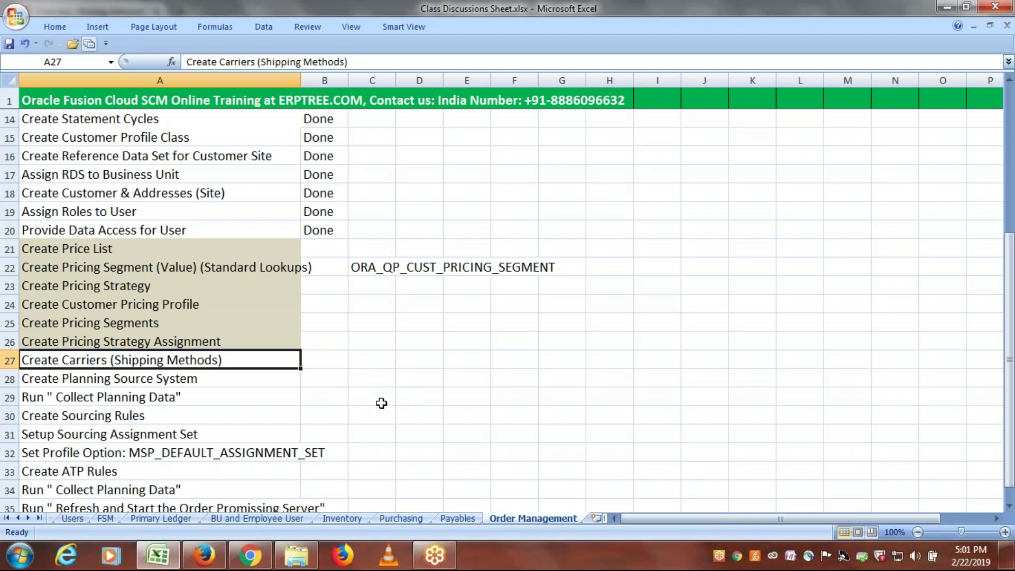
pyautogui.click(202, 560)
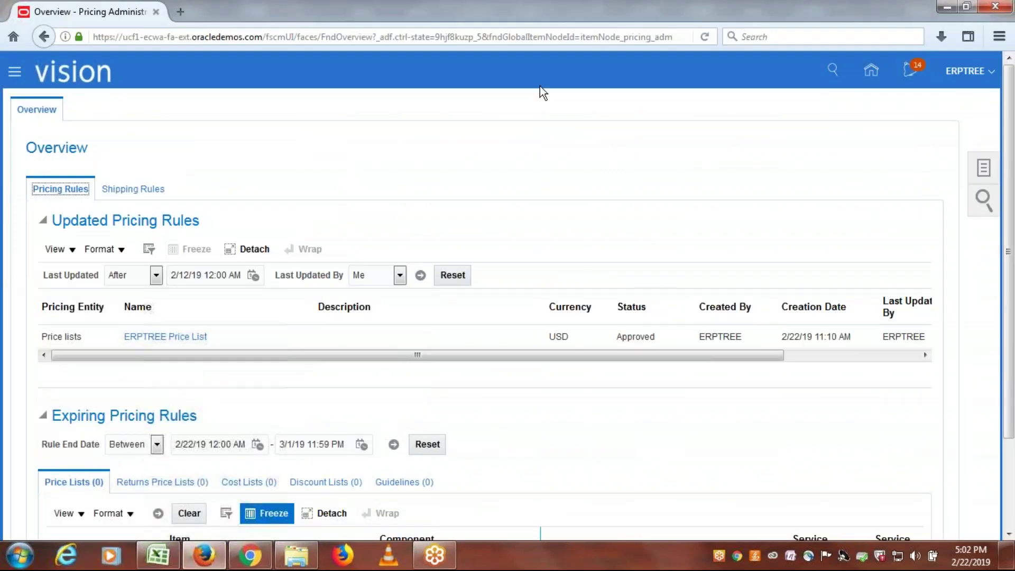
# Step: Leave the Pricing Administration overview and open Setup and Maintenance
pyautogui.click(187, 37)
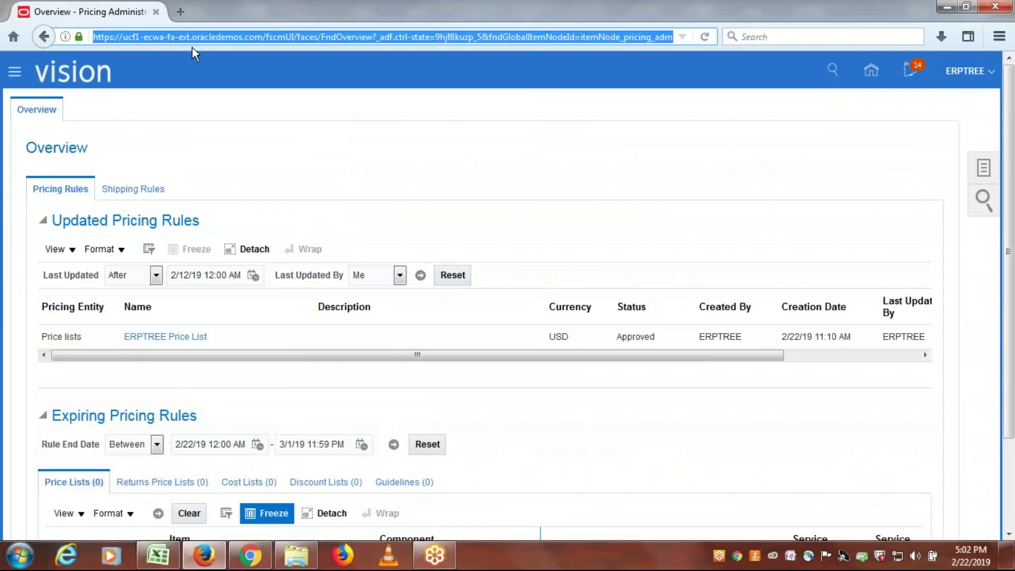
pyautogui.click(963, 72)
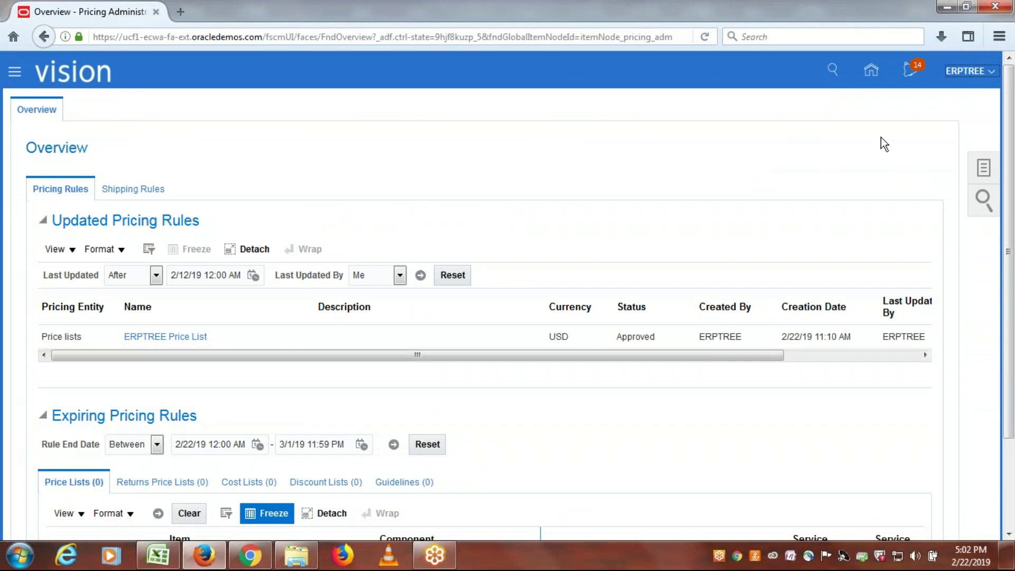
pyautogui.click(962, 72)
pyautogui.click(847, 245)
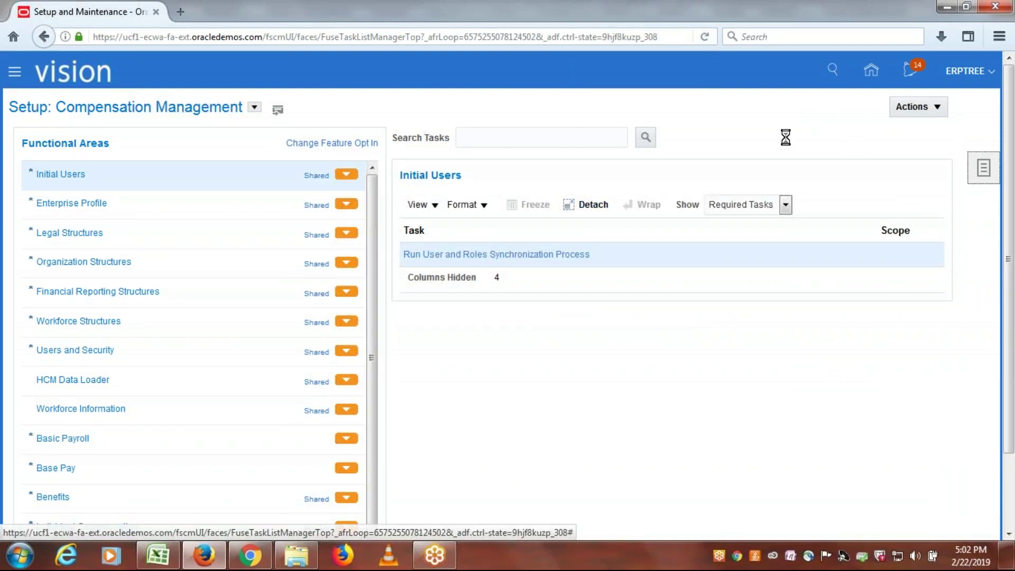
# Step: Search the setup tasks for "carriers" and open the Manage Carriers task
pyautogui.click(983, 168)
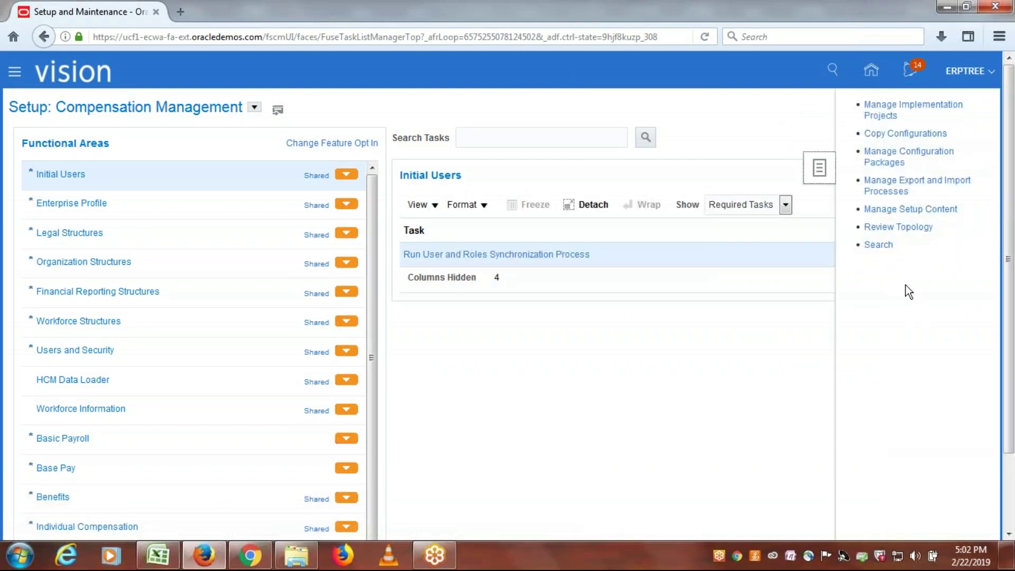
pyautogui.click(877, 246)
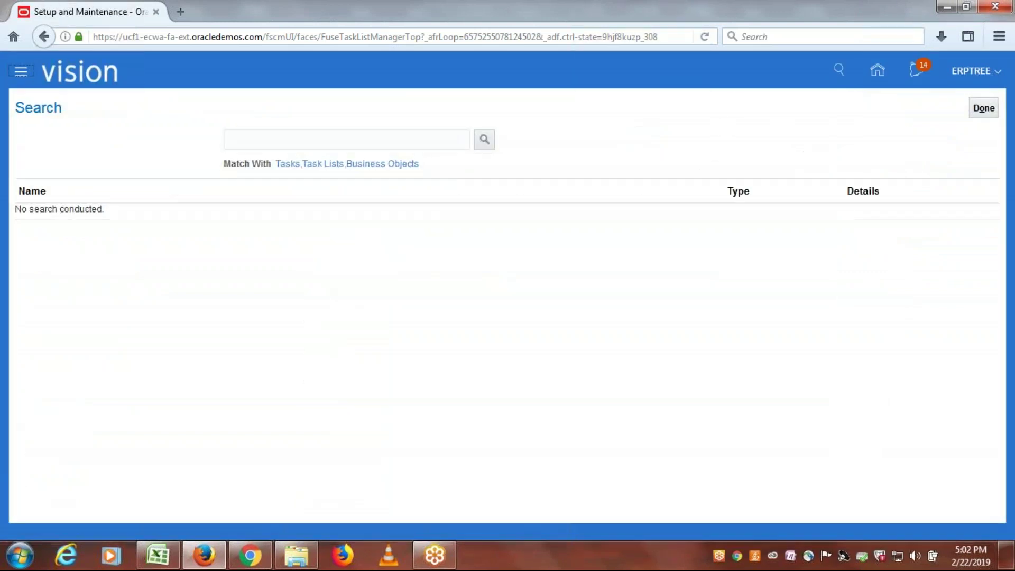
pyautogui.click(335, 140)
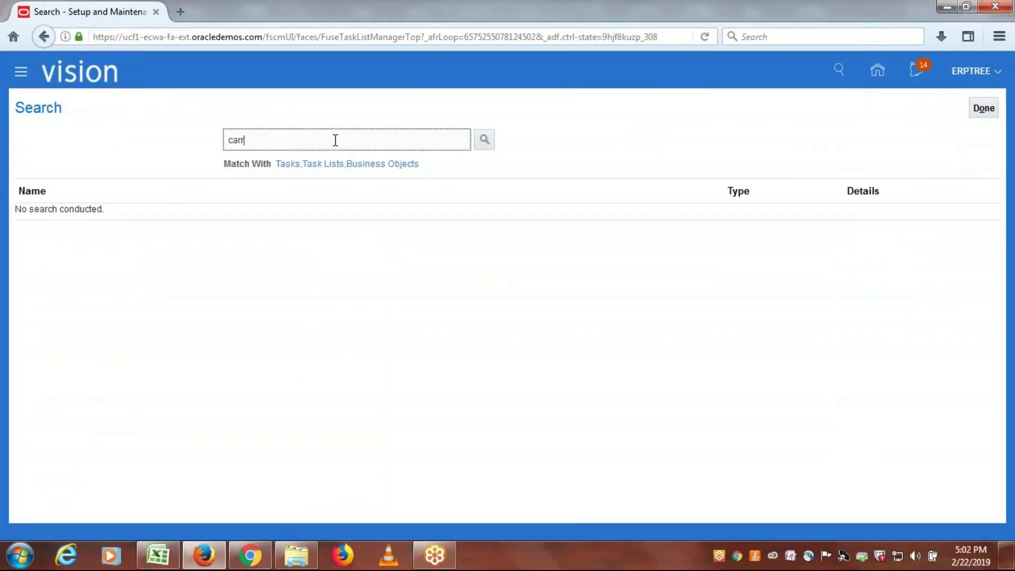
pyautogui.click(483, 141)
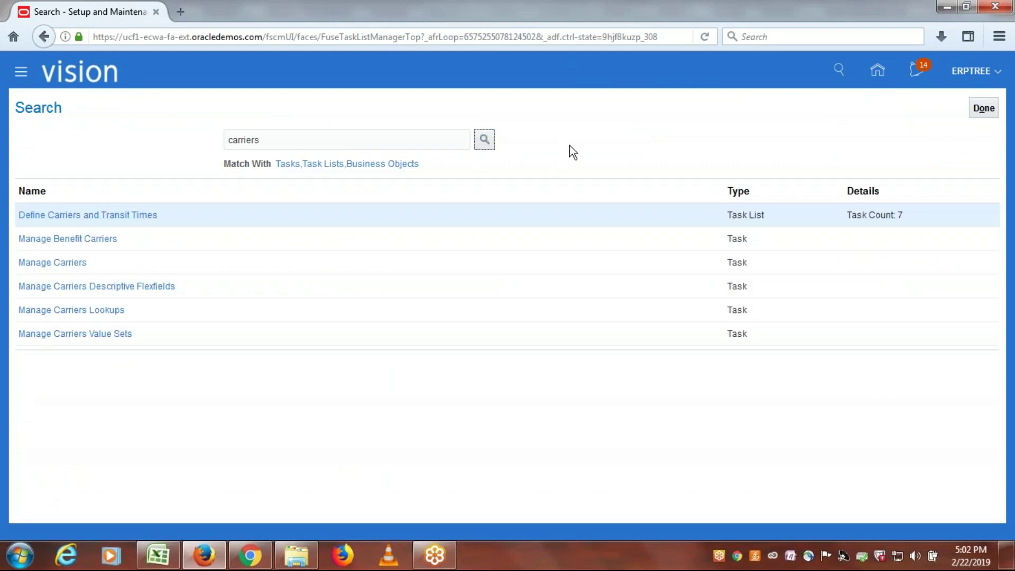
pyautogui.click(43, 263)
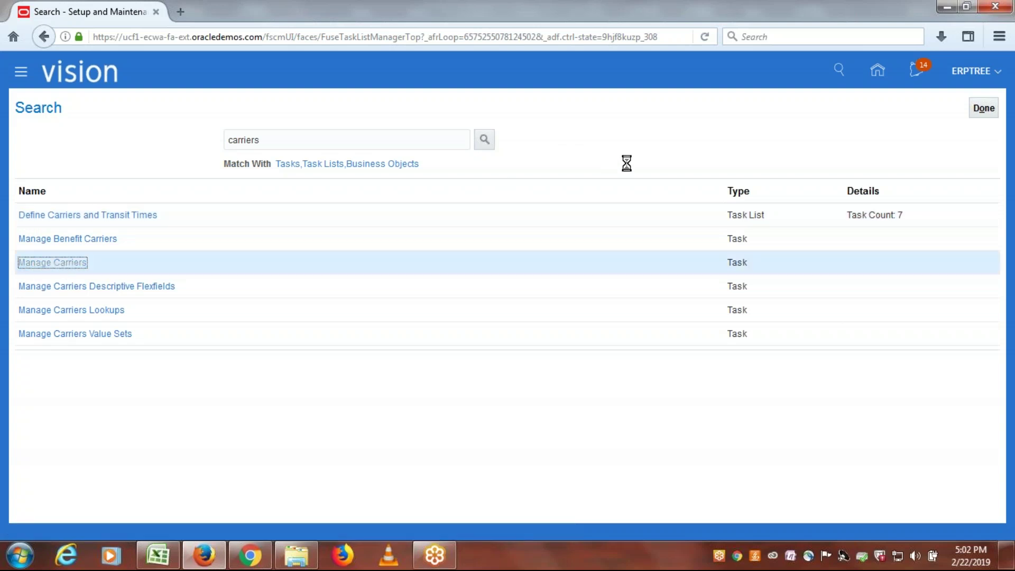
# Step: Start a new carrier and enter ERPTREE Road as its carrier name
pyautogui.click(181, 272)
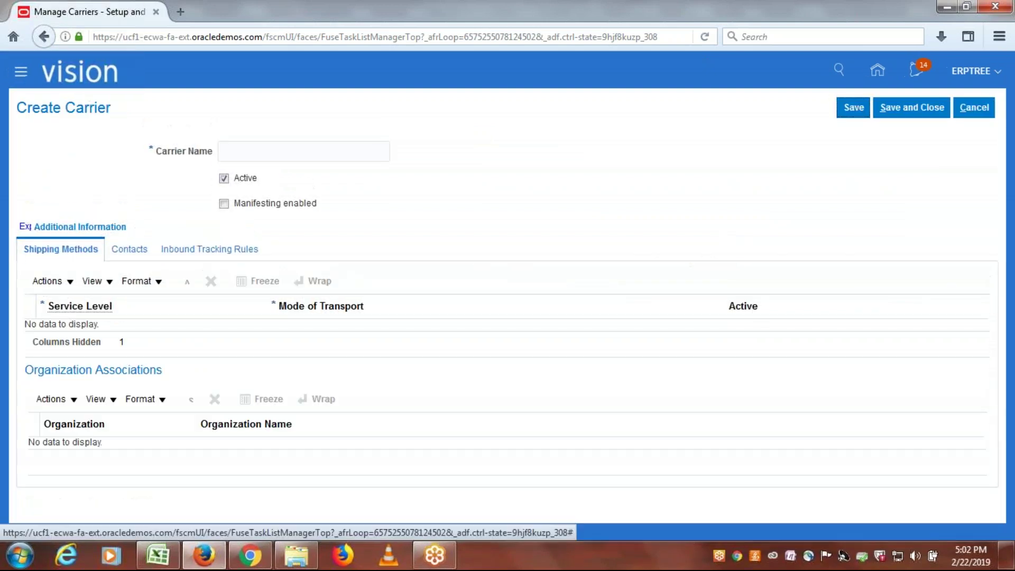
pyautogui.click(315, 151)
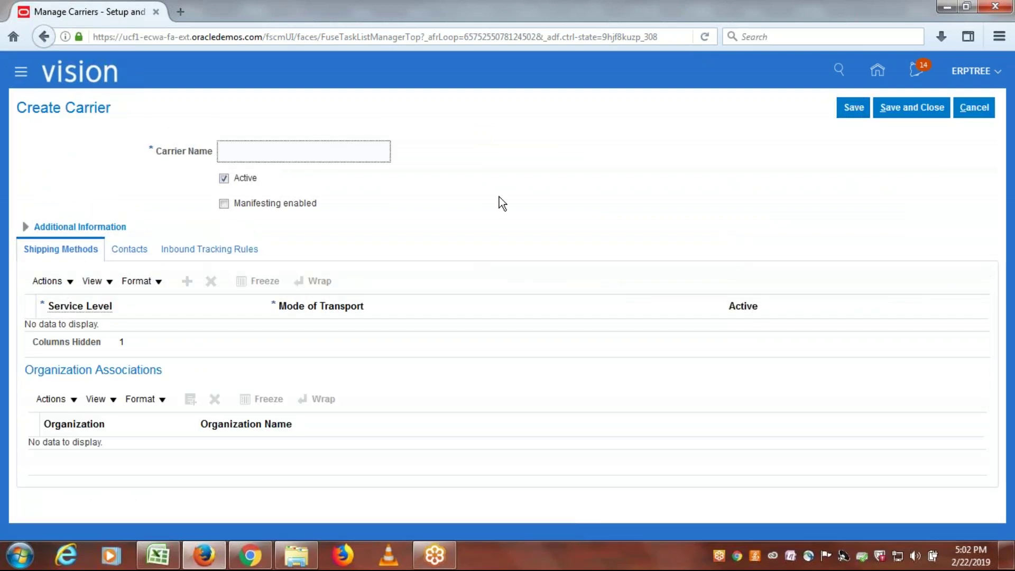
pyautogui.write('ERPTREE')
pyautogui.click(436, 220)
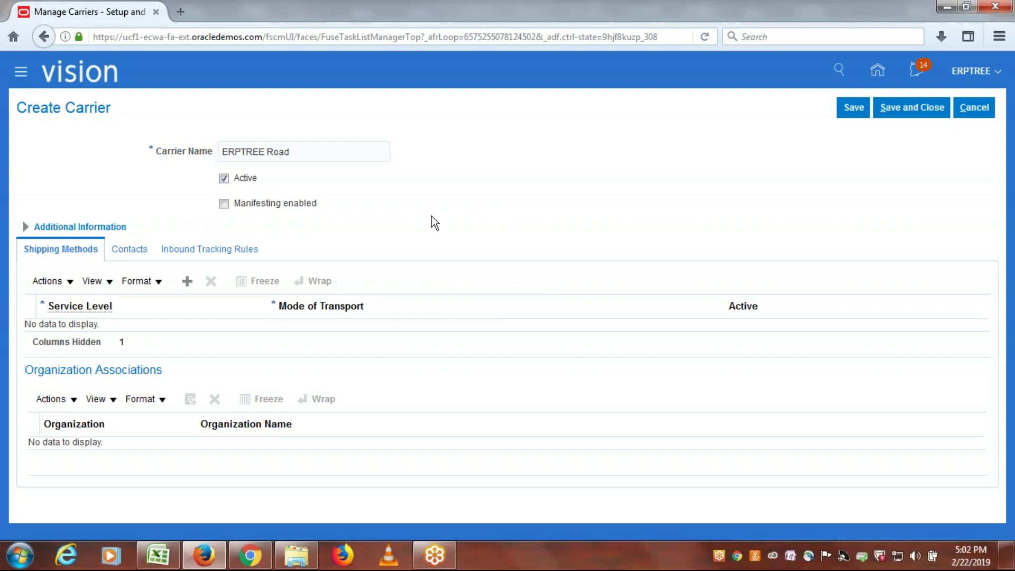
# Step: Add a shipping method to the ERPTREE Road carrier with service level Ground and mode of transport Truckload
pyautogui.click(186, 282)
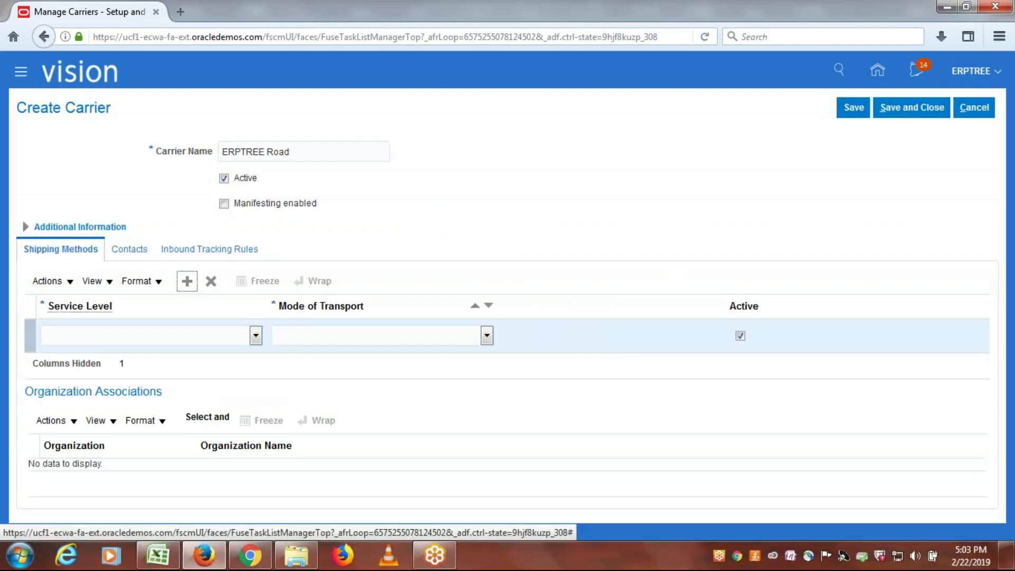
pyautogui.click(256, 335)
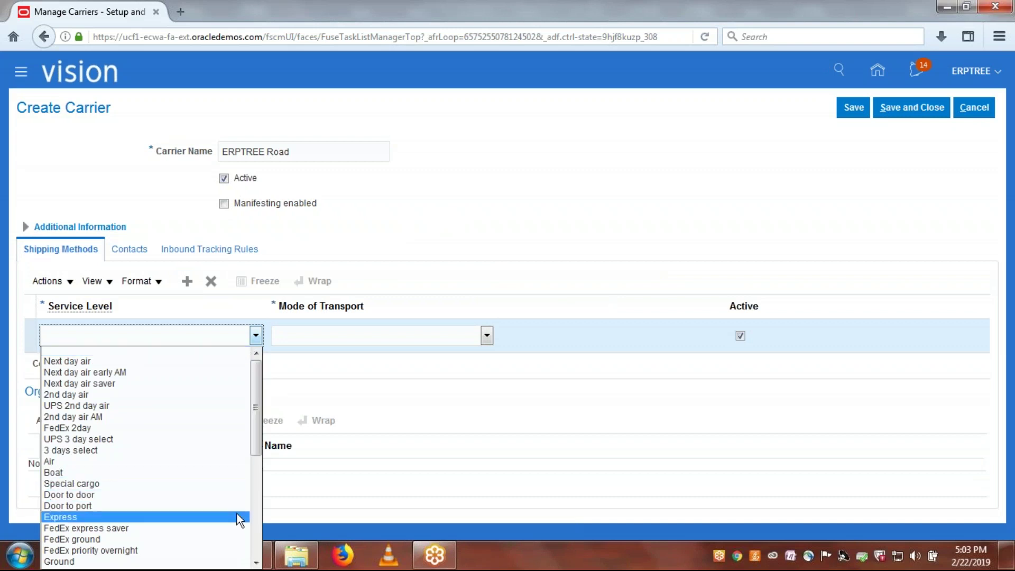
pyautogui.click(52, 561)
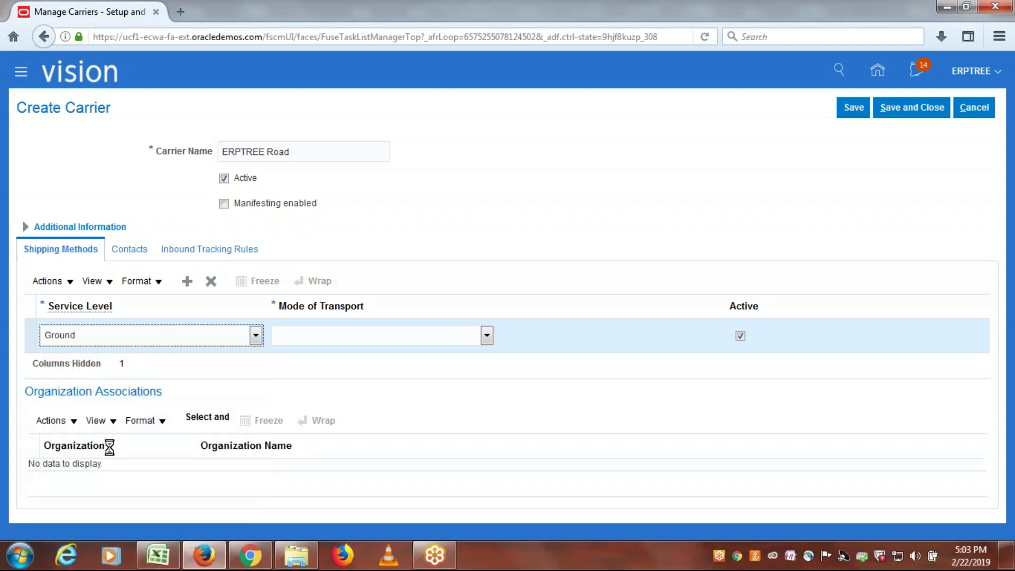
pyautogui.click(487, 335)
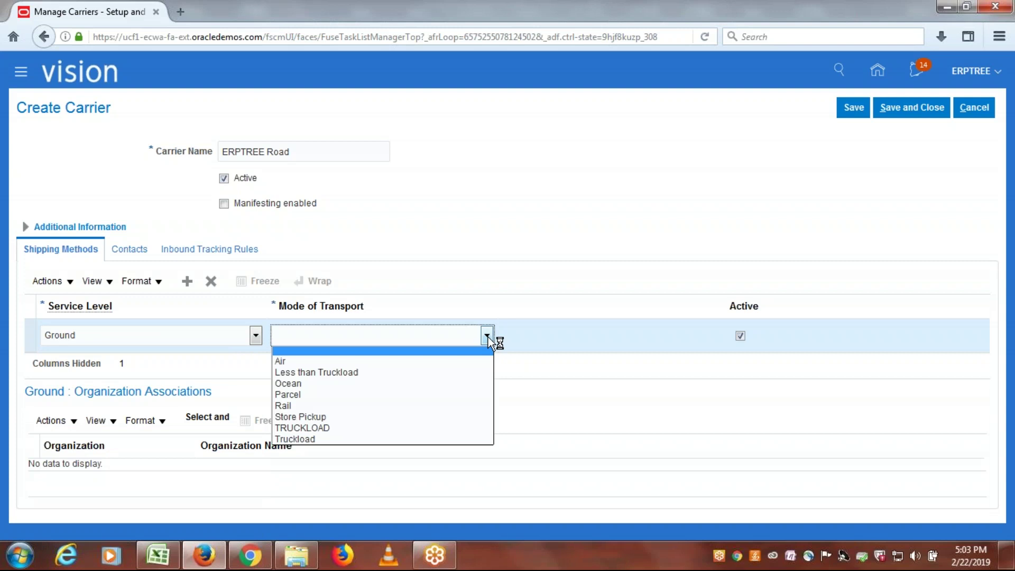
pyautogui.click(366, 439)
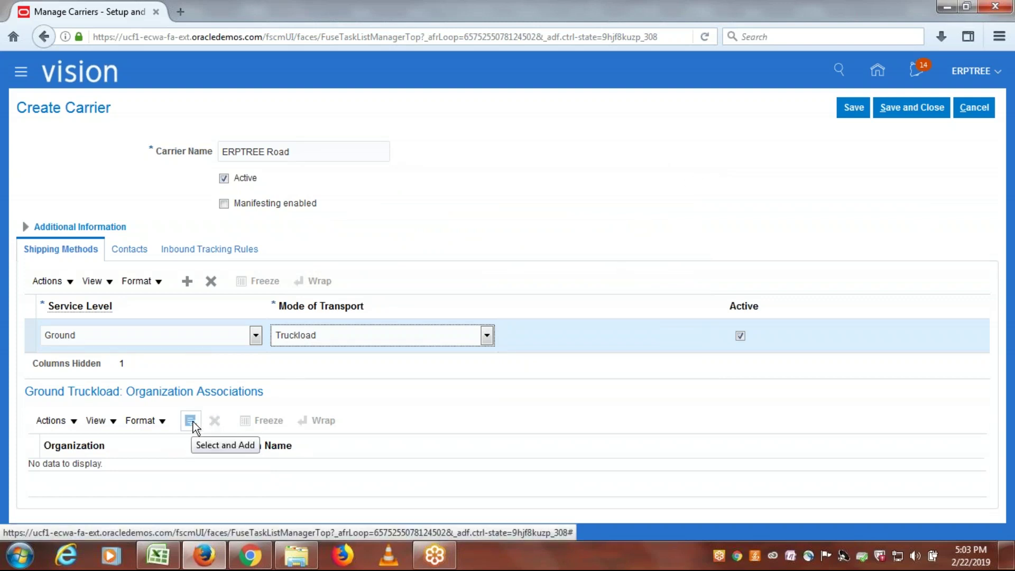
# Step: Find ERPTREE organizations, associate ERPTREE Dallas Inventory with the Ground Truckload method, then save the carrier and leave Manage Carriers
pyautogui.click(191, 420)
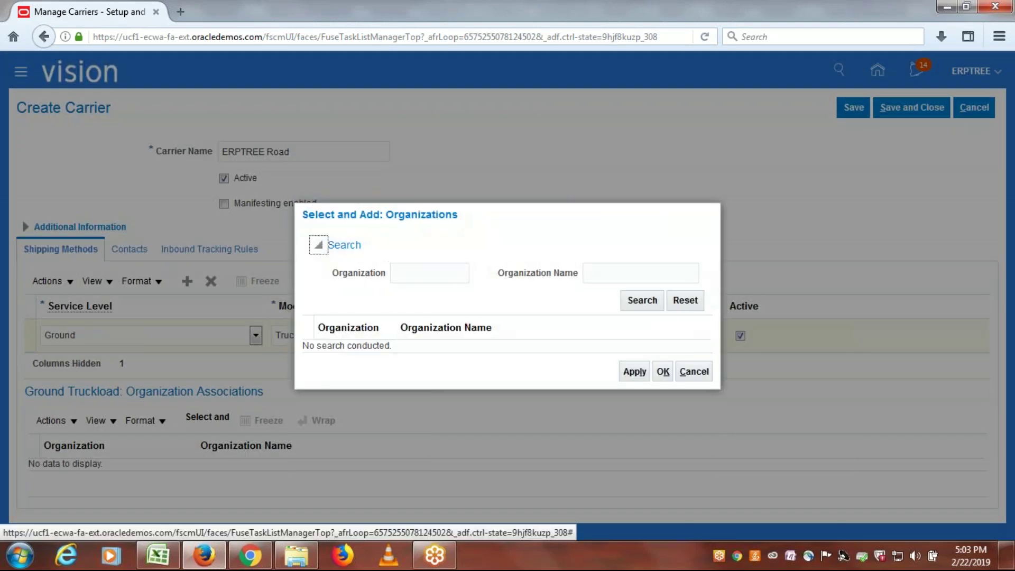
pyautogui.click(449, 271)
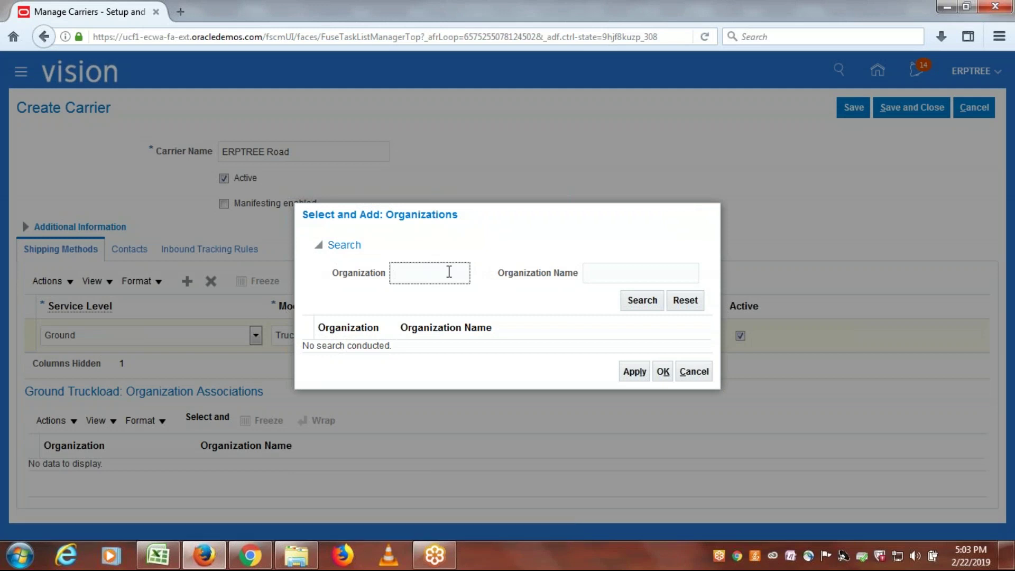
pyautogui.write('ERPTREE')
pyautogui.click(635, 303)
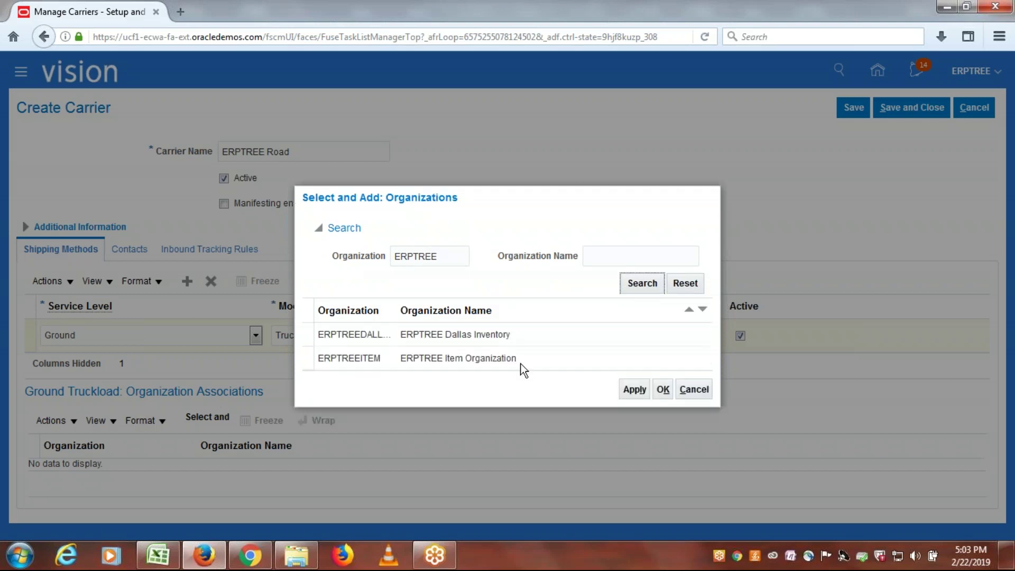
pyautogui.click(329, 335)
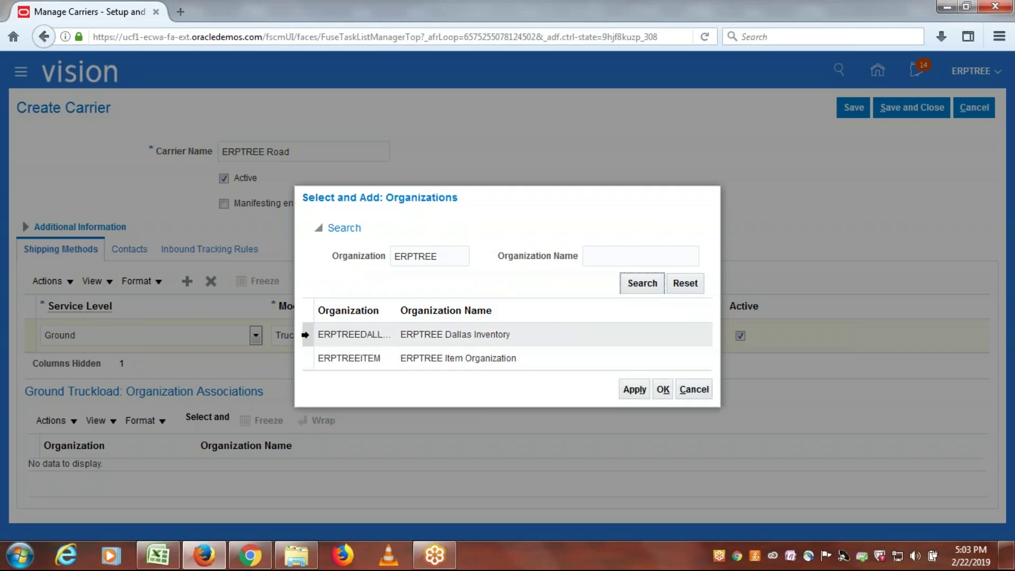
pyautogui.click(629, 388)
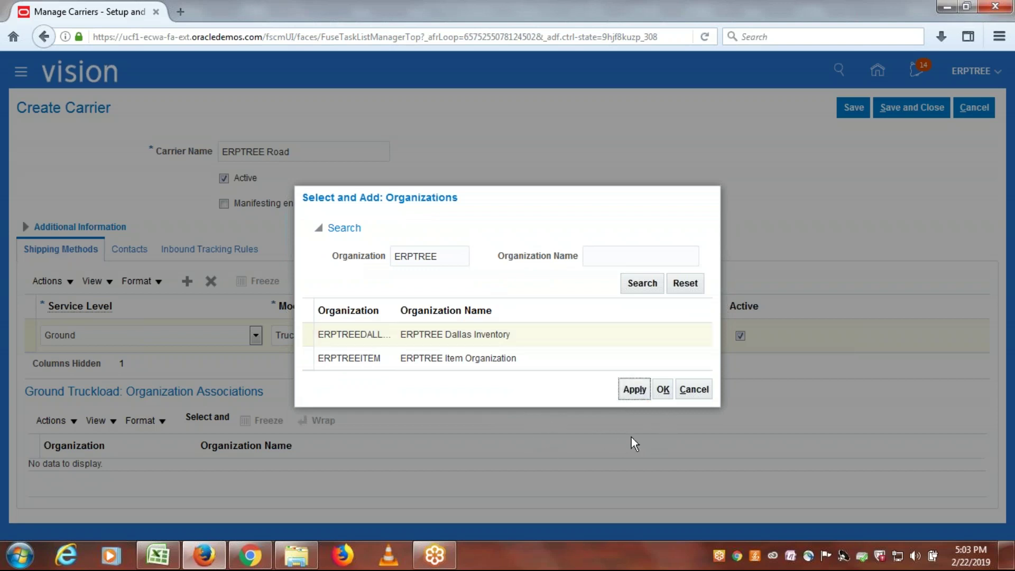
pyautogui.click(668, 387)
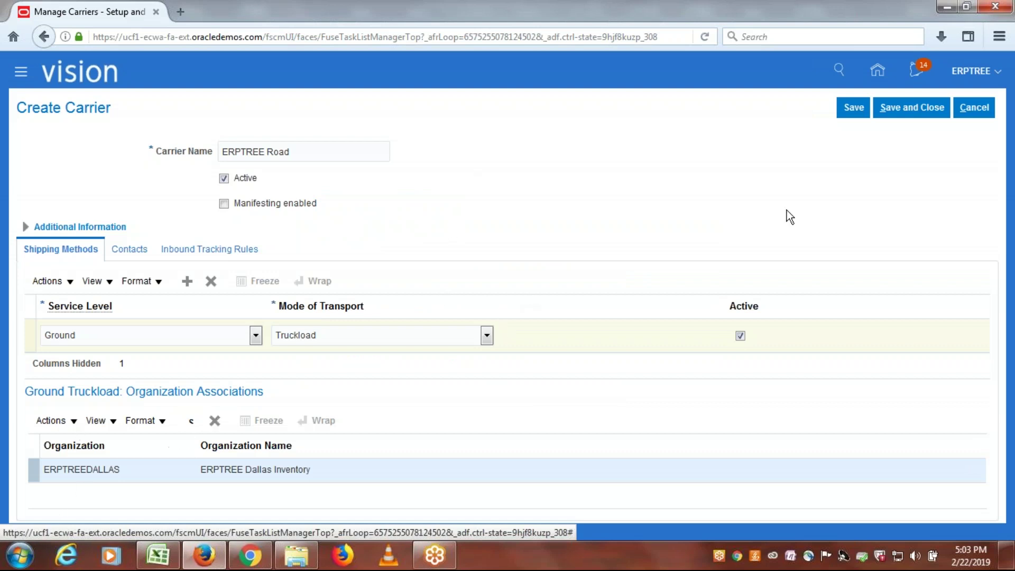
pyautogui.click(912, 107)
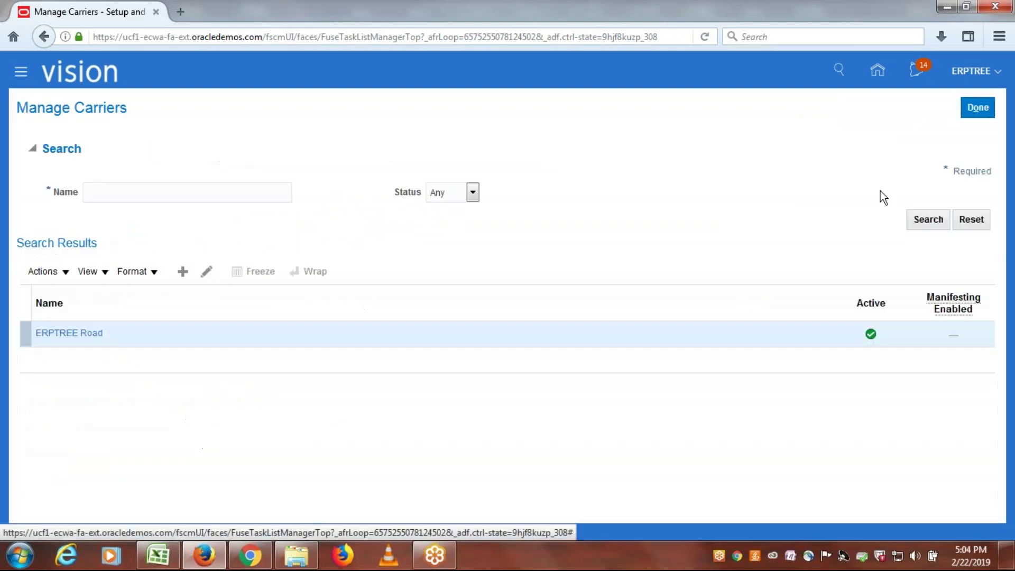
pyautogui.click(978, 109)
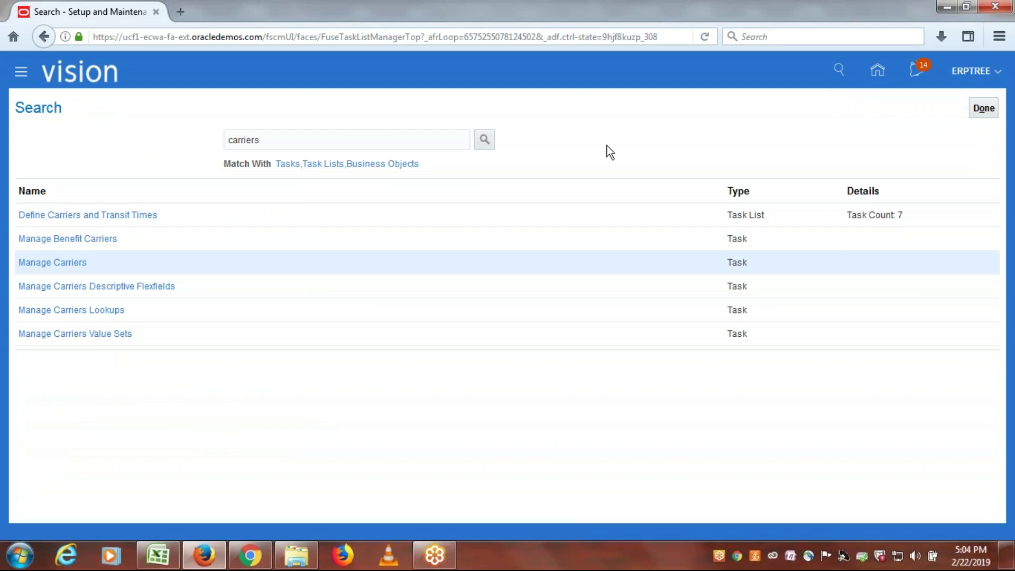
# Step: Switch to the Excel class sheet, select the Create Planning Source System row, and return to Firefox
pyautogui.hotkey('alt', 'Tab')
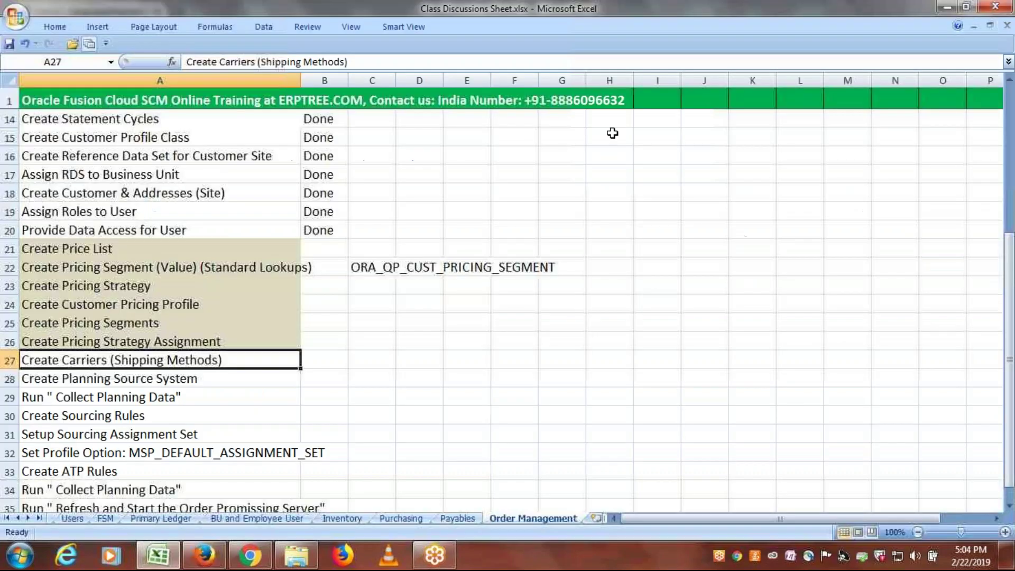
pyautogui.click(204, 379)
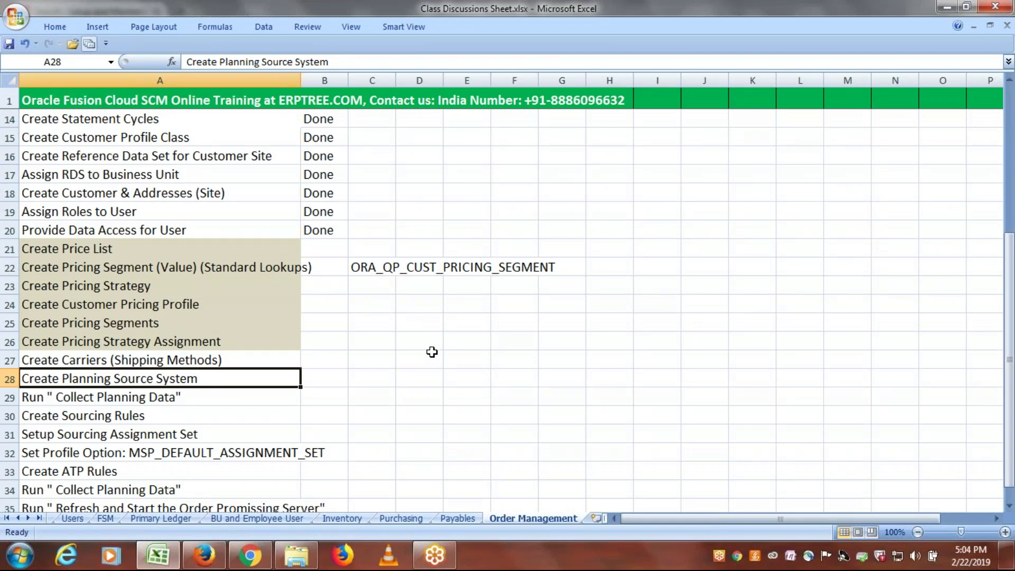
pyautogui.click(204, 555)
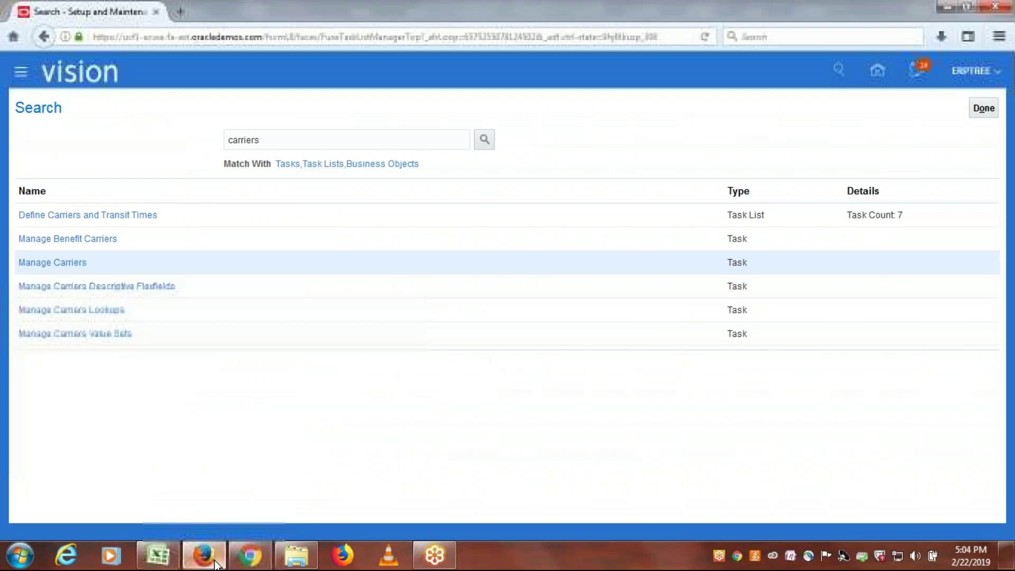
# Step: Go to Plan Inputs under Supply Chain Planning and open the Manage Planning Source Systems task
pyautogui.click(17, 78)
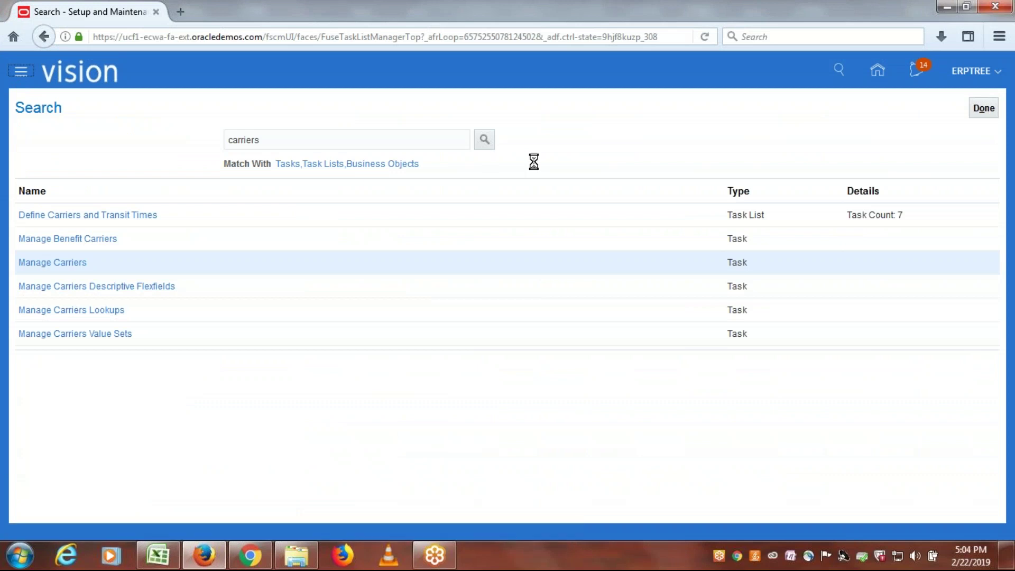
pyautogui.moveTo(575, 199); pyautogui.dragTo(577, 323)
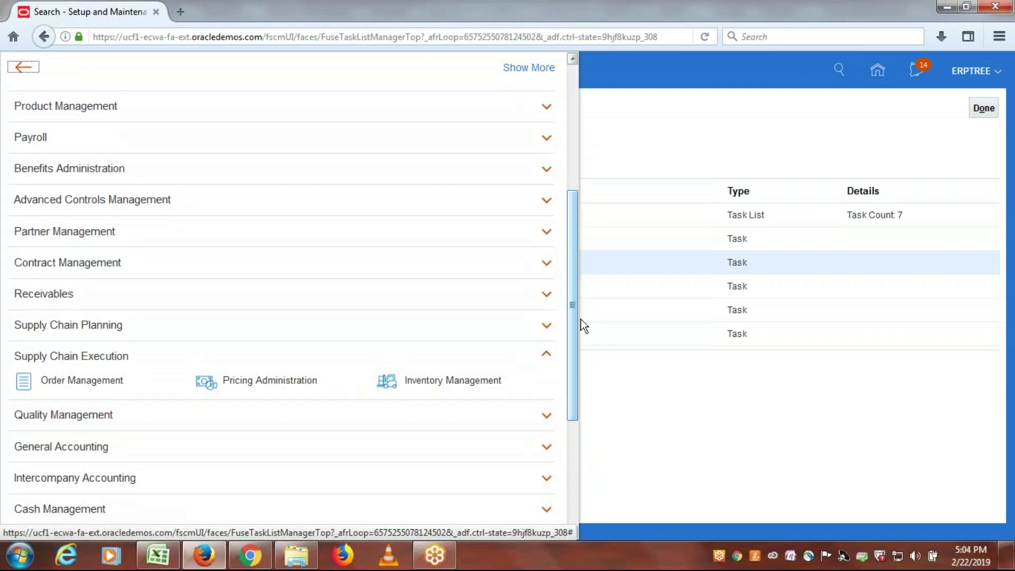
pyautogui.click(120, 327)
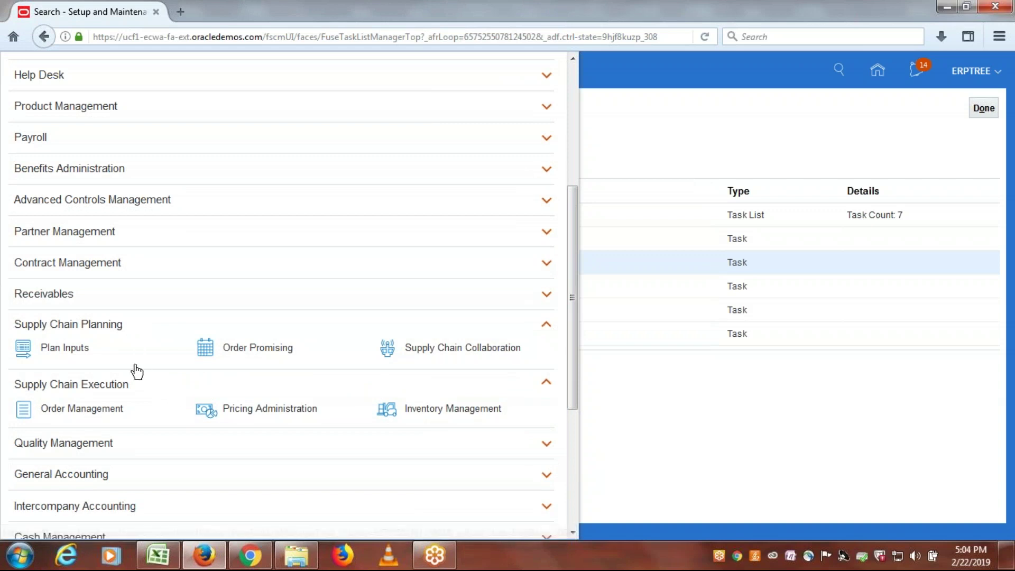
pyautogui.click(73, 350)
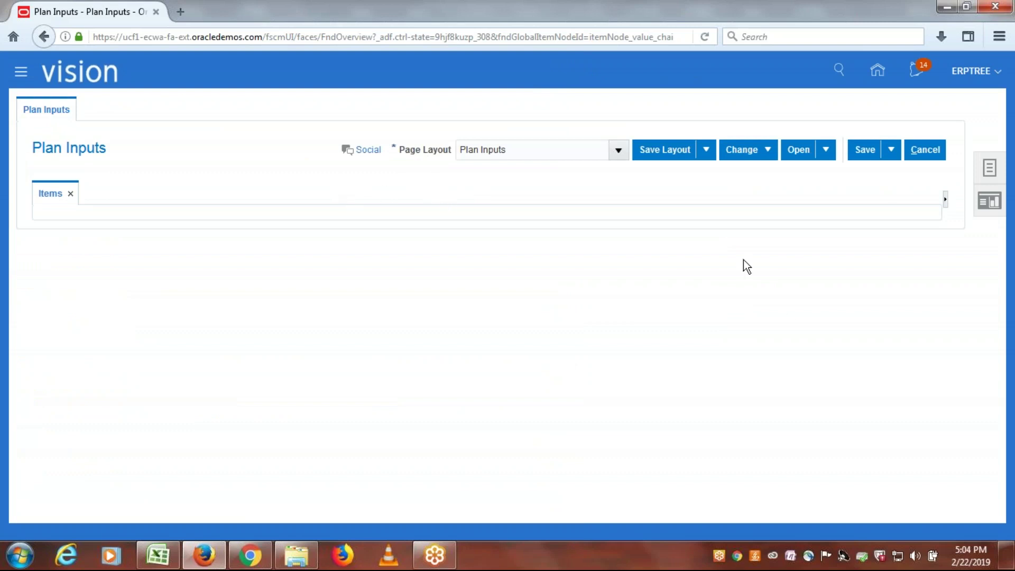
pyautogui.click(990, 168)
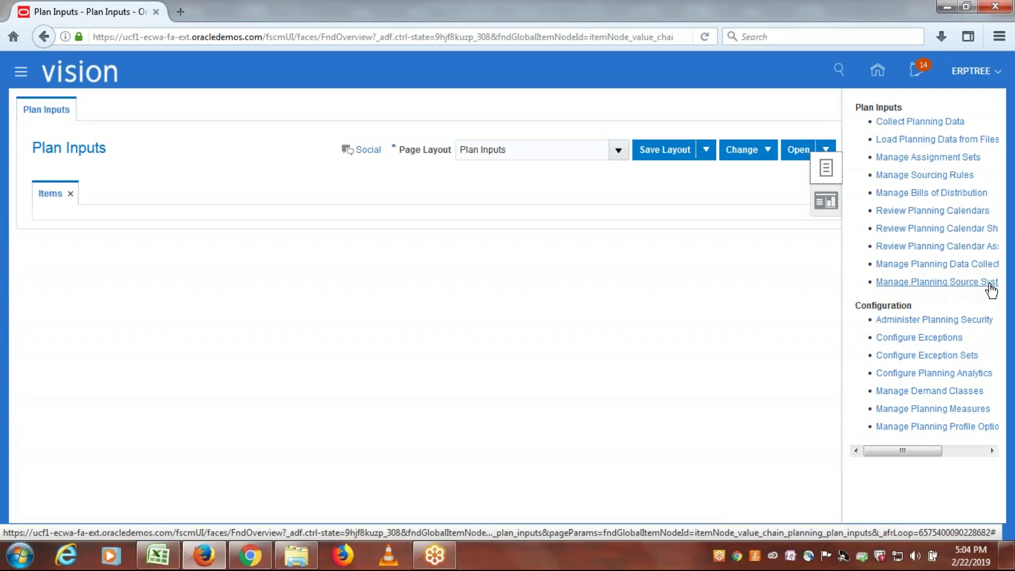
pyautogui.click(950, 285)
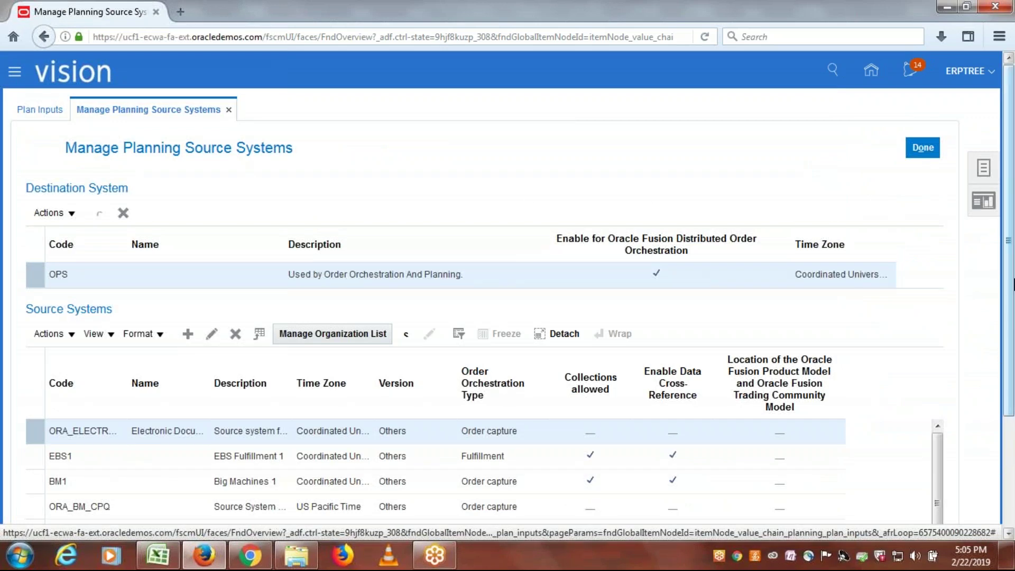
# Step: Select the OPS source system, open its organization list, and refresh that list
pyautogui.moveTo(1013, 214); pyautogui.dragTo(982, 325)
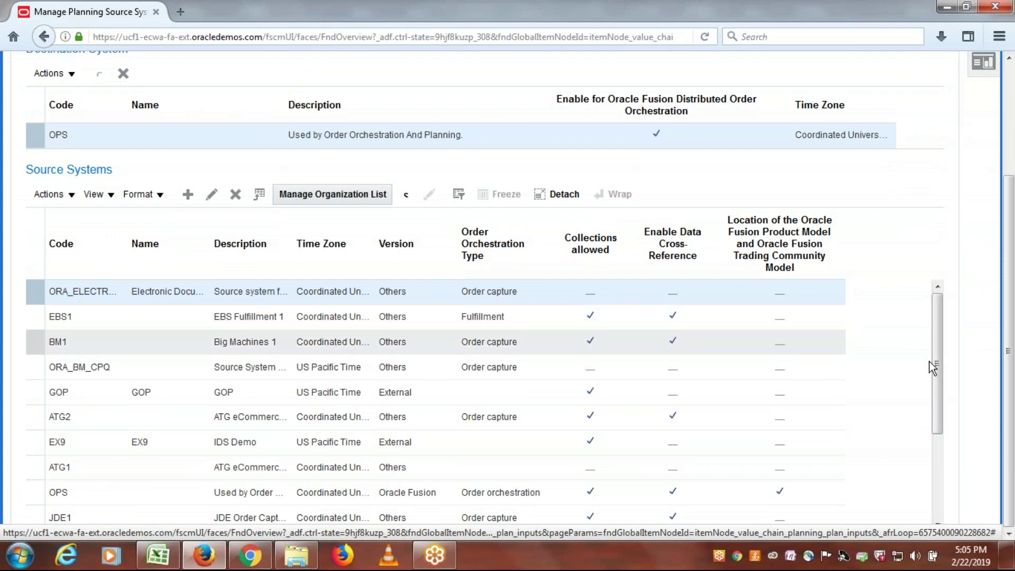
pyautogui.moveTo(940, 360); pyautogui.dragTo(941, 416)
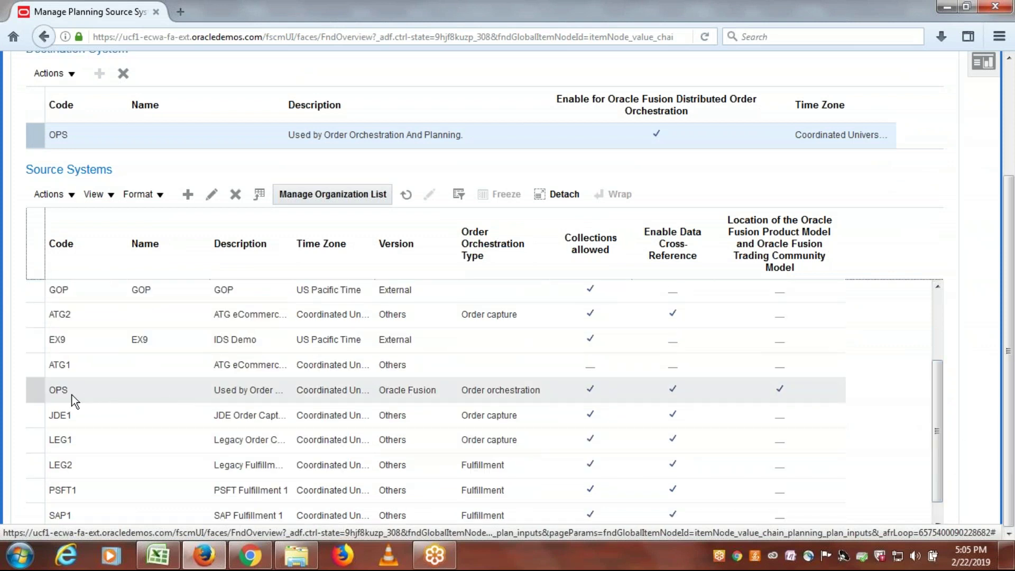
pyautogui.click(34, 394)
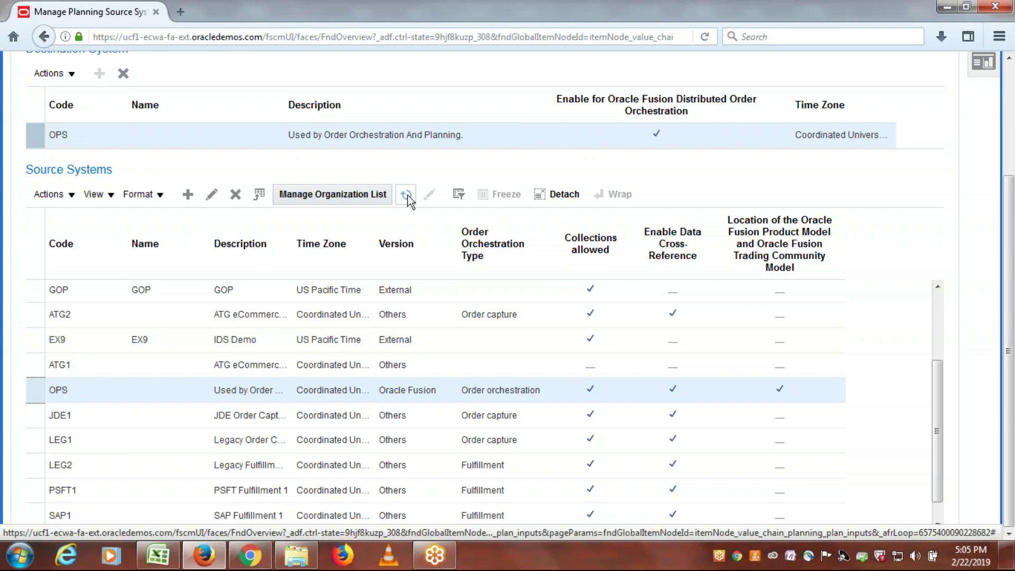
pyautogui.click(325, 193)
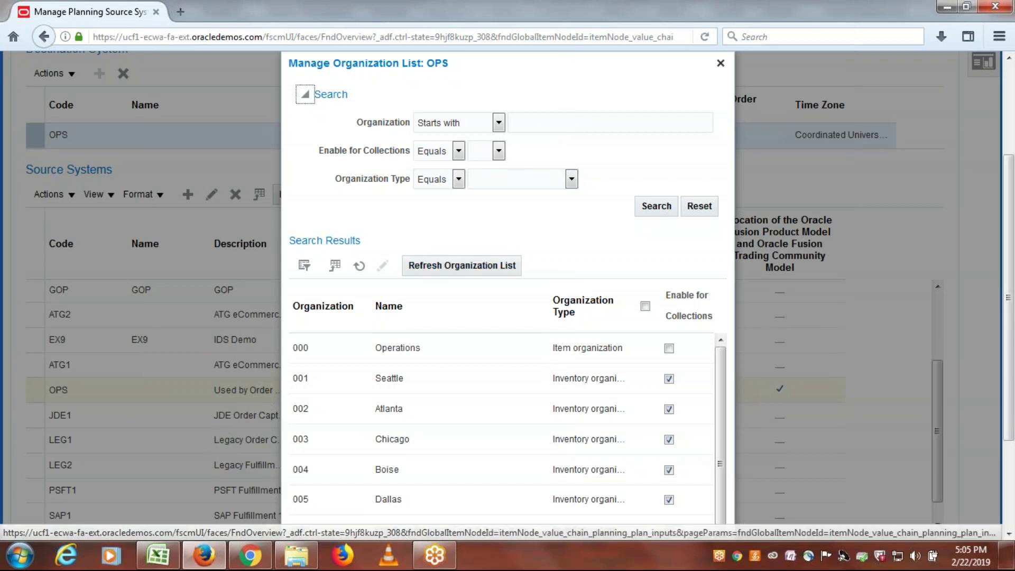
pyautogui.click(464, 268)
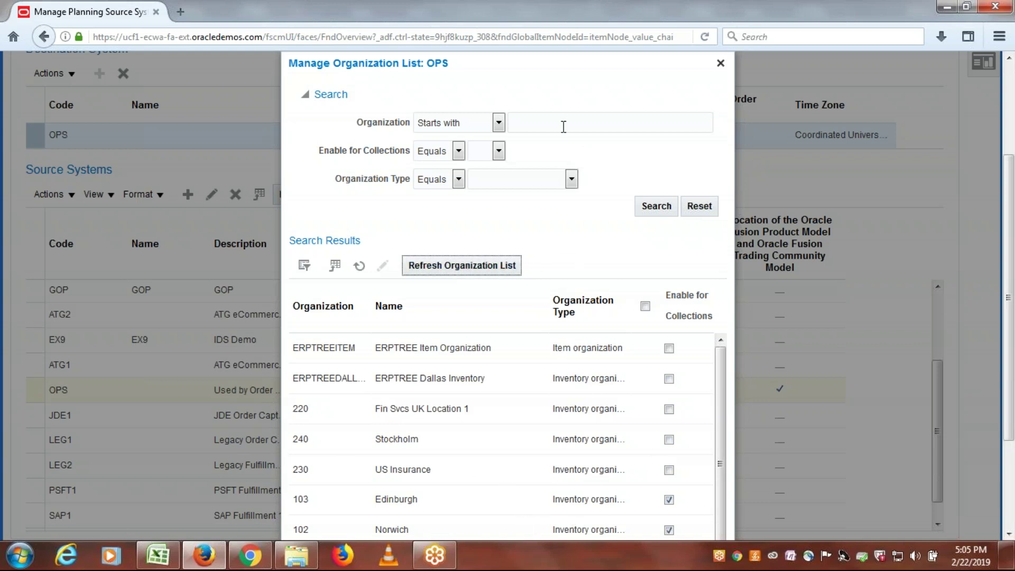
# Step: Filter the list to organizations starting with ERPTREE, enable ERPTREE Item Organization and ERPTREE Dallas Inventory for collections, save, and finish the task
pyautogui.click(545, 121)
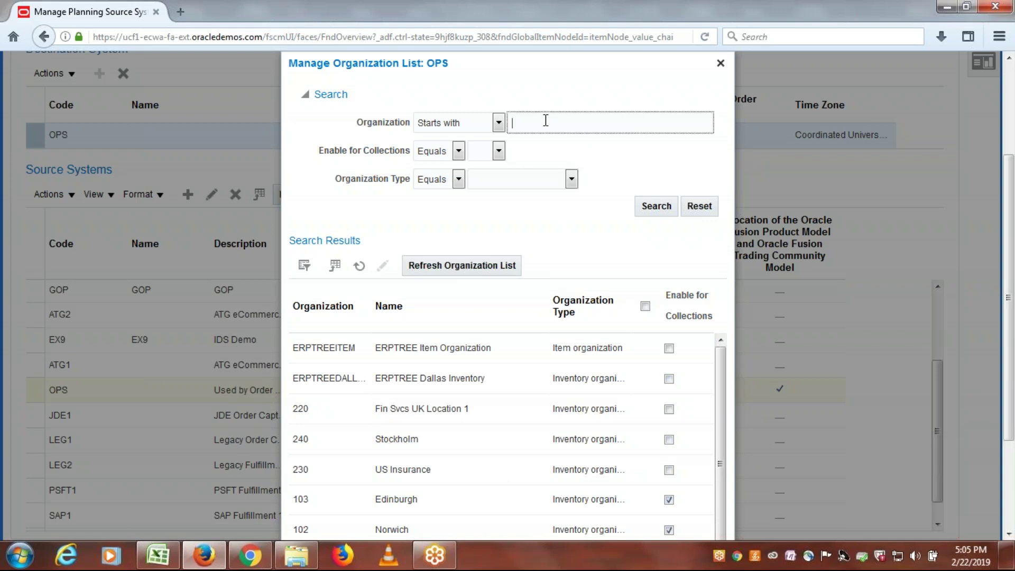
pyautogui.write('ERPTREE')
pyautogui.click(655, 206)
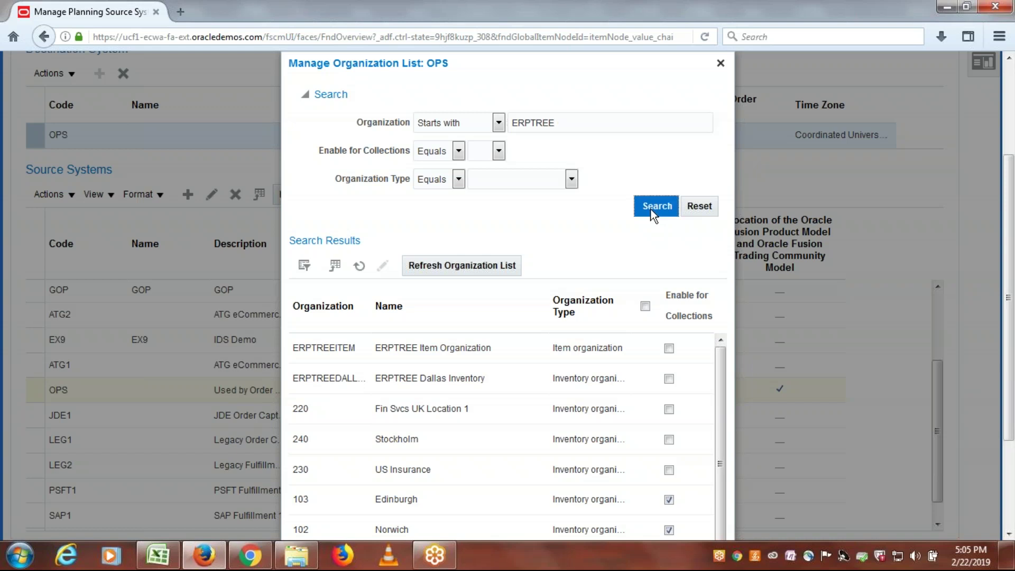
pyautogui.click(678, 348)
pyautogui.click(678, 379)
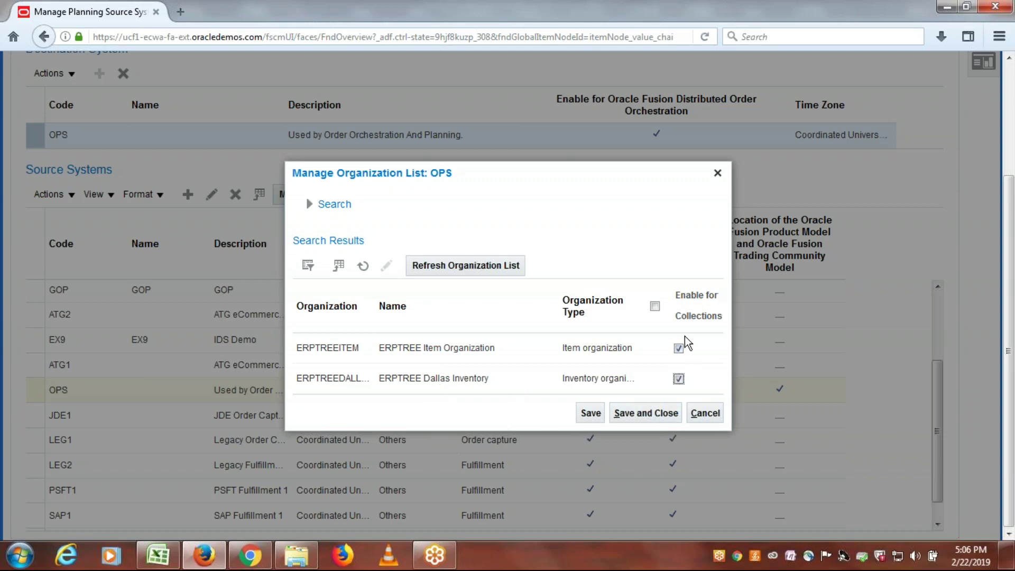
pyautogui.click(641, 417)
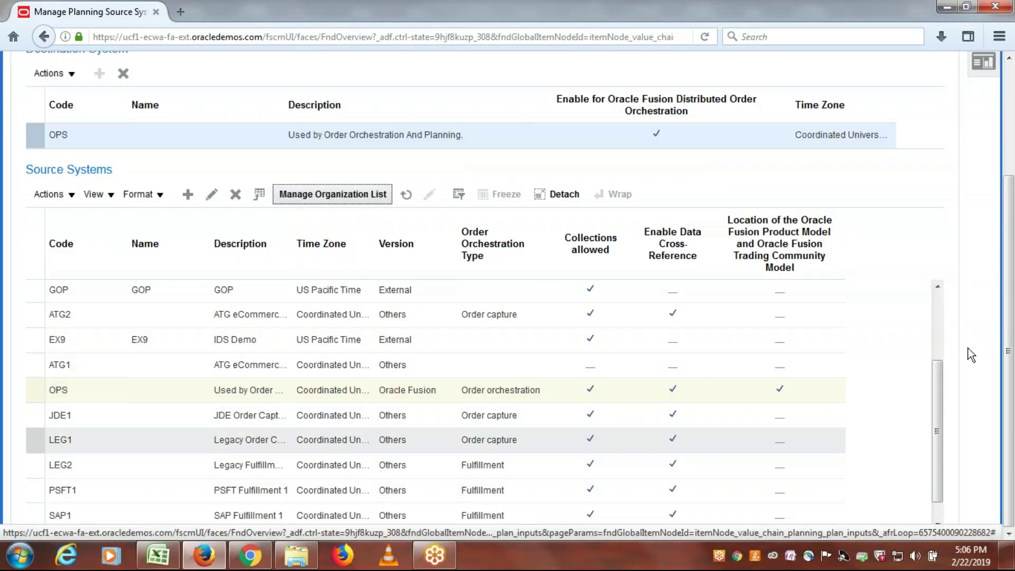
pyautogui.scroll(5, 971, 355)
pyautogui.click(922, 144)
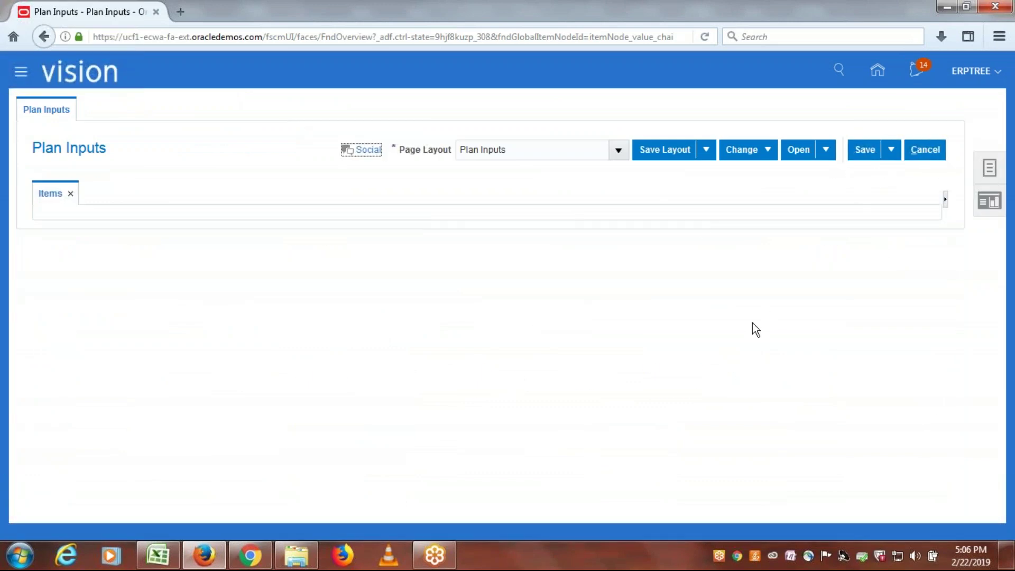
# Step: Switch to the Excel class sheet and go through the Run "Collect Planning Data" and Create Sourcing Rules rows
pyautogui.hotkey('alt', 'Tab')
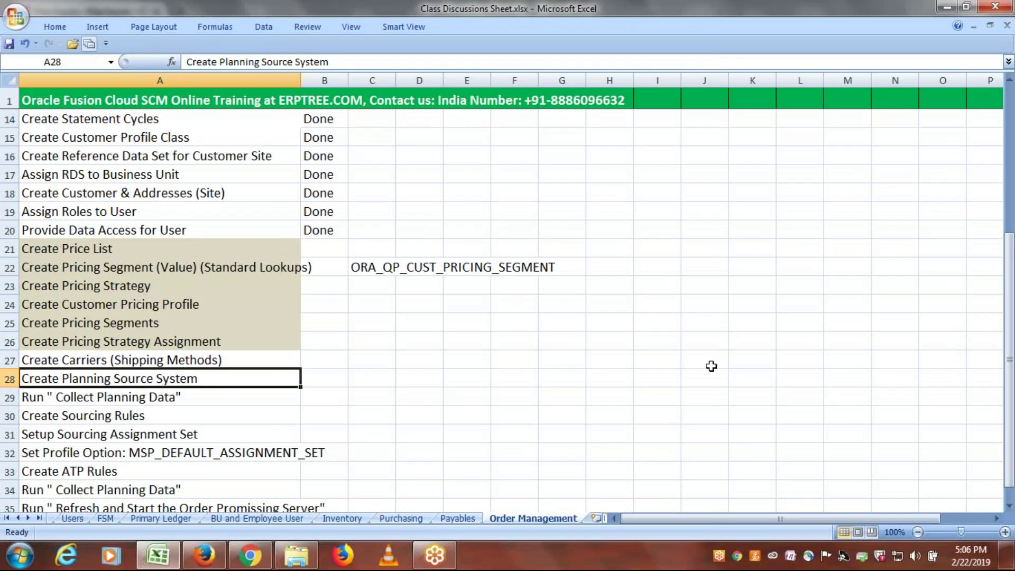
pyautogui.click(99, 395)
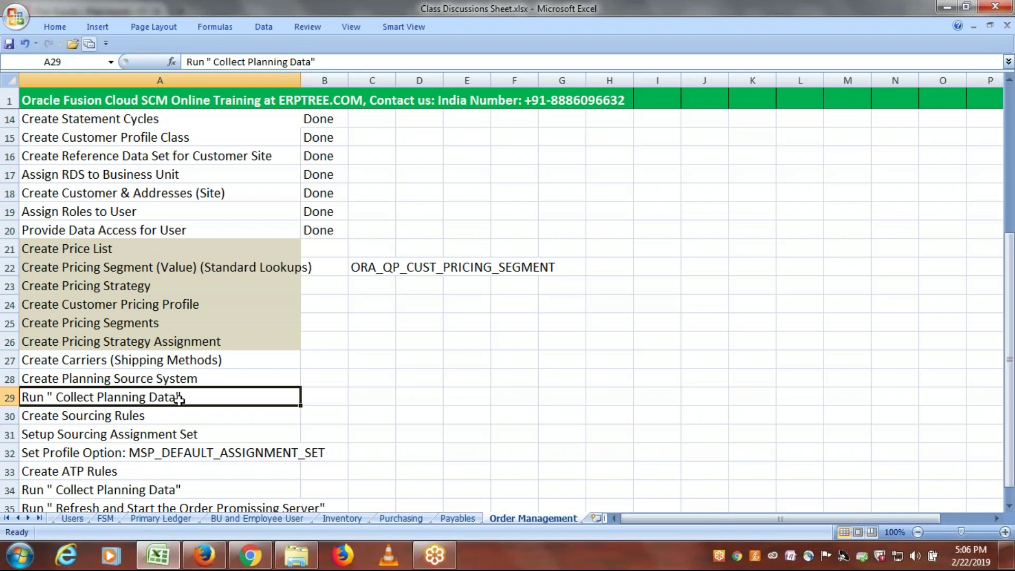
pyautogui.click(107, 415)
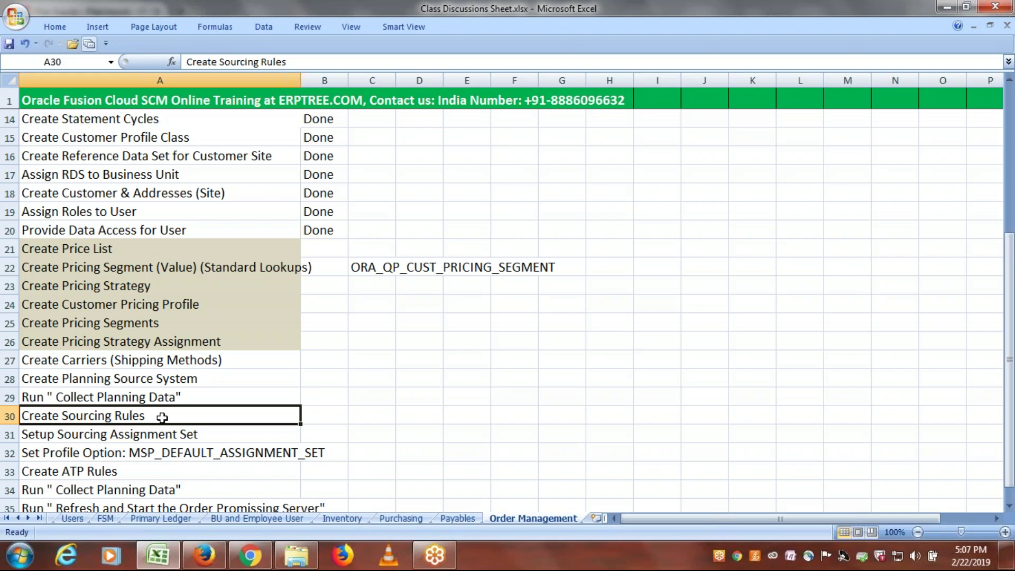
# Step: Check the Run "Collect Planning Data" row, switch to Firefox, and open the Collect Planning Data task from the Plan Inputs tasks
pyautogui.click(181, 397)
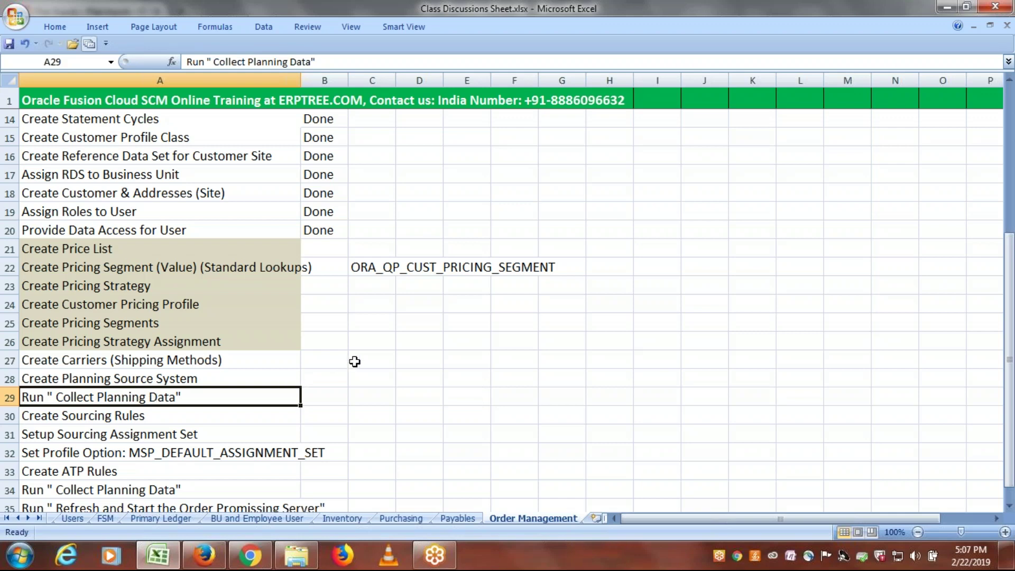
pyautogui.click(203, 557)
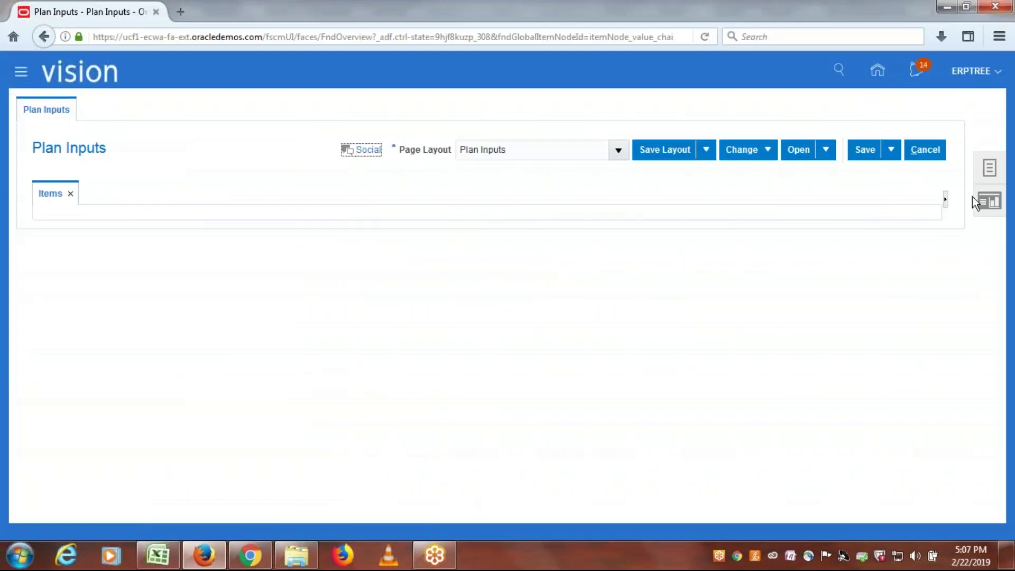
pyautogui.click(988, 169)
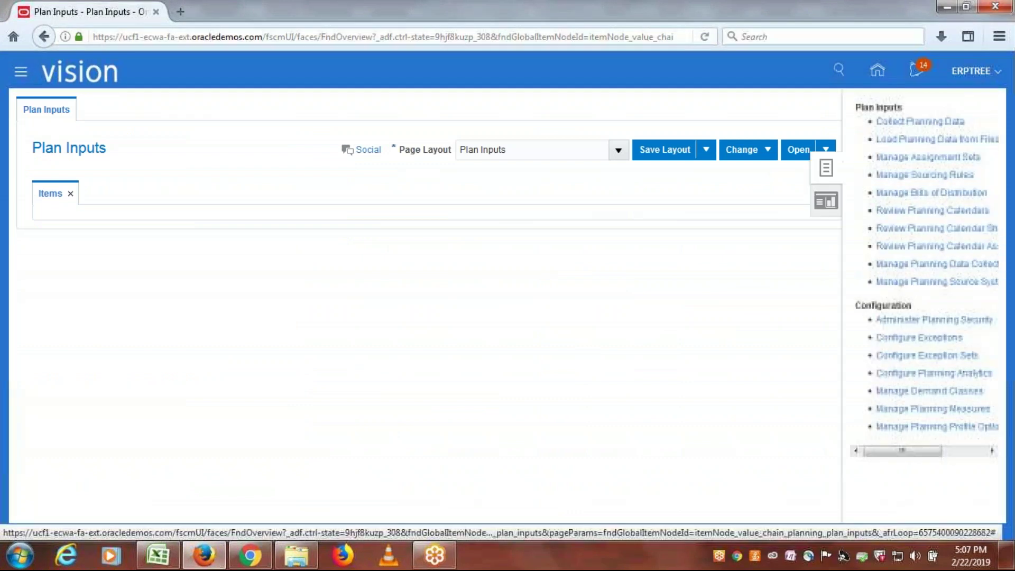
pyautogui.click(904, 123)
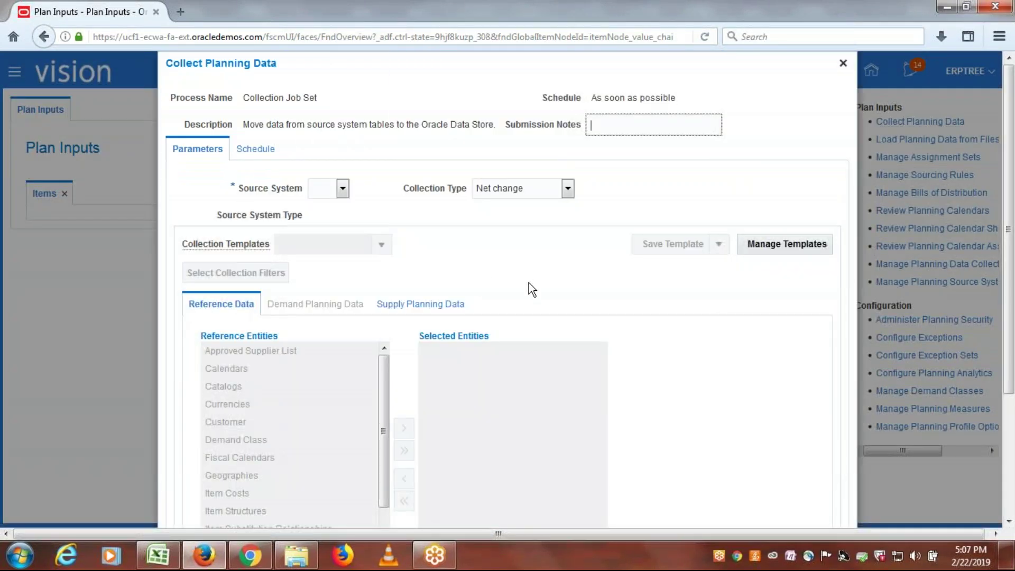
# Step: Set the collection's source system to OPS and its collection type to Targeted
pyautogui.click(341, 188)
pyautogui.click(336, 216)
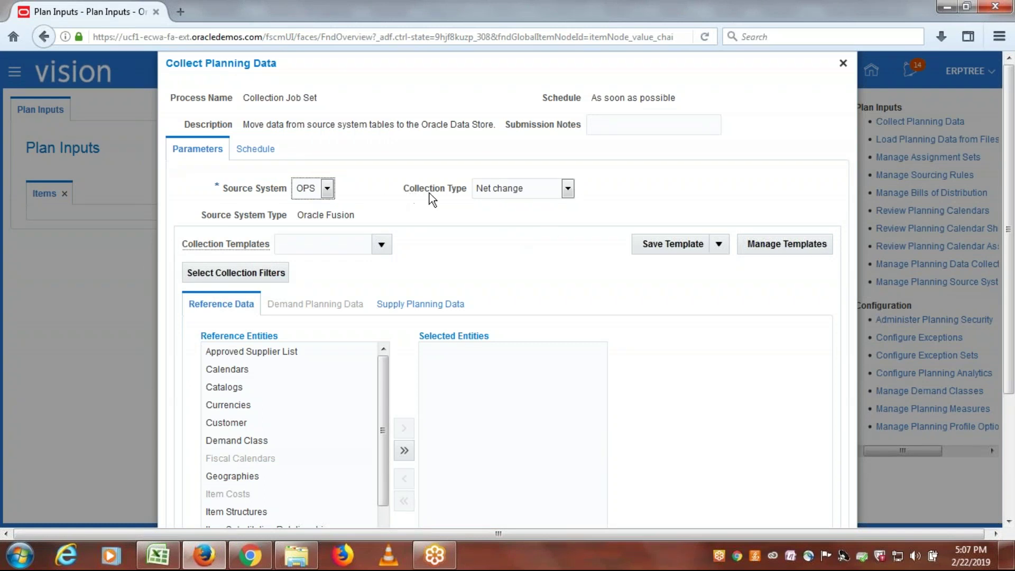
pyautogui.click(571, 186)
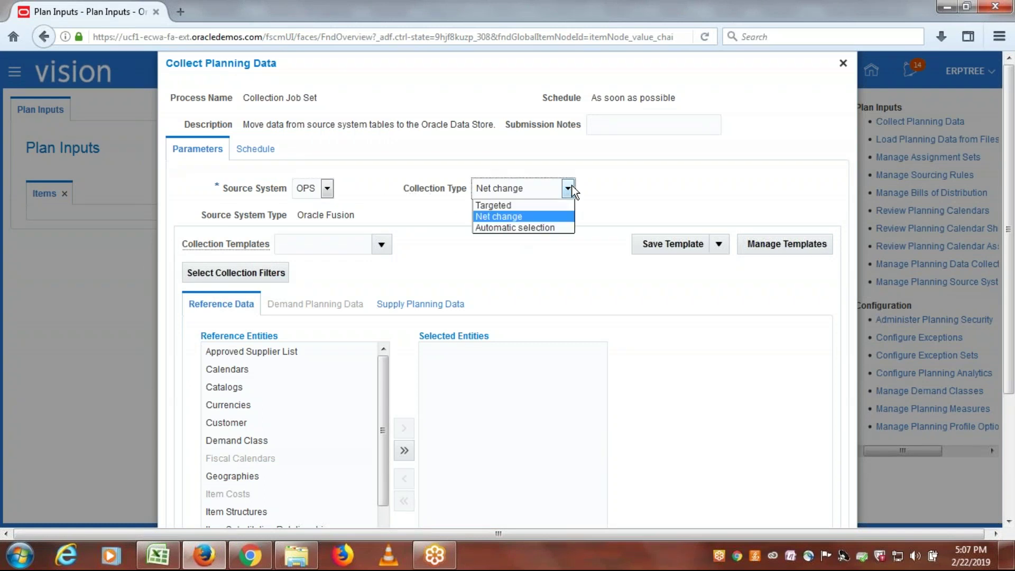
pyautogui.click(519, 204)
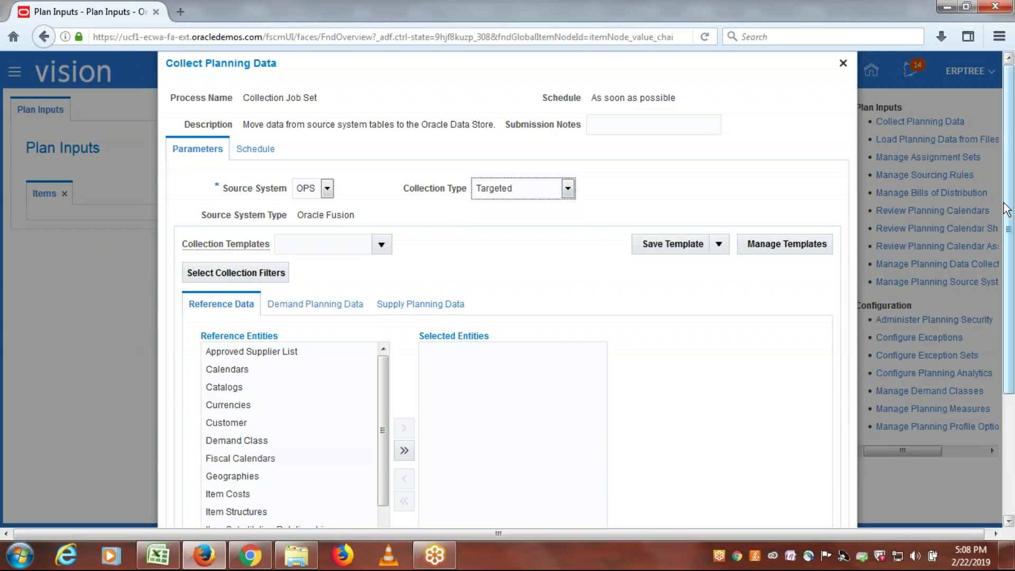
# Step: Add all available reference data entities to the selected entities for the collection
pyautogui.scroll(-3, 1011, 250)
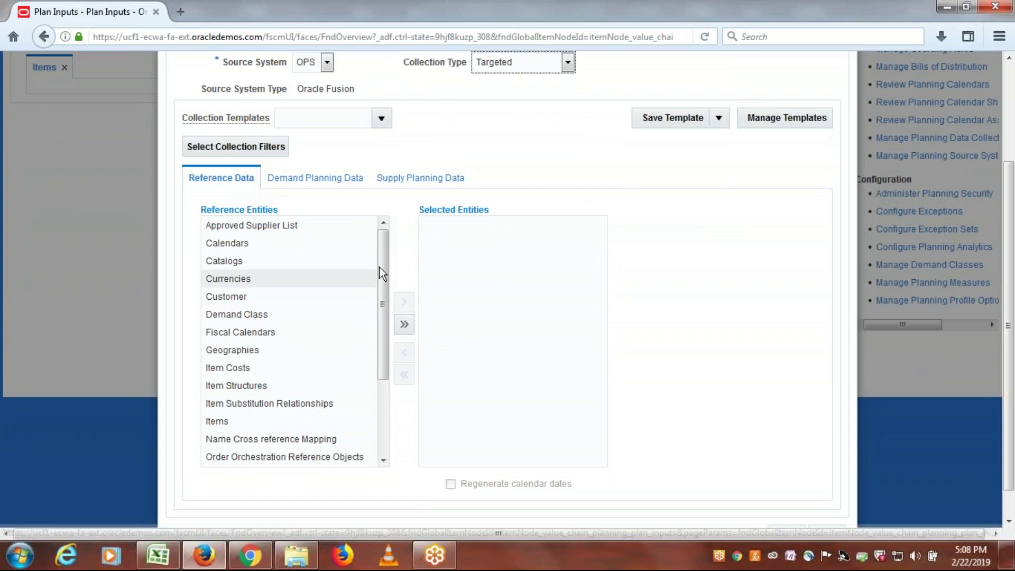
pyautogui.moveTo(382, 258)
pyautogui.mouseDown()
pyautogui.moveTo(385, 346)
pyautogui.moveTo(380, 240)
pyautogui.moveTo(389, 370)
pyautogui.moveTo(387, 239)
pyautogui.mouseUp()
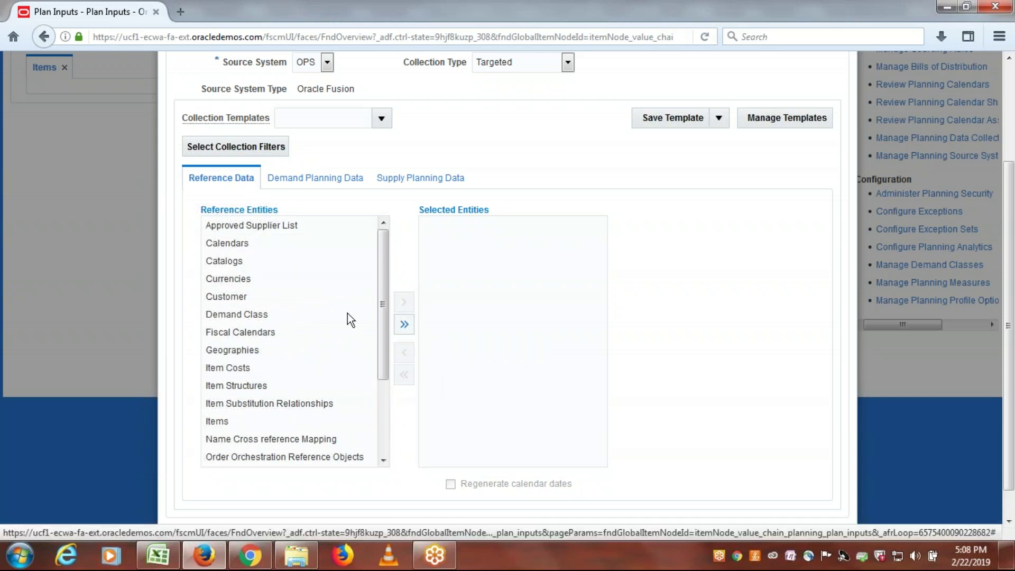
pyautogui.click(404, 324)
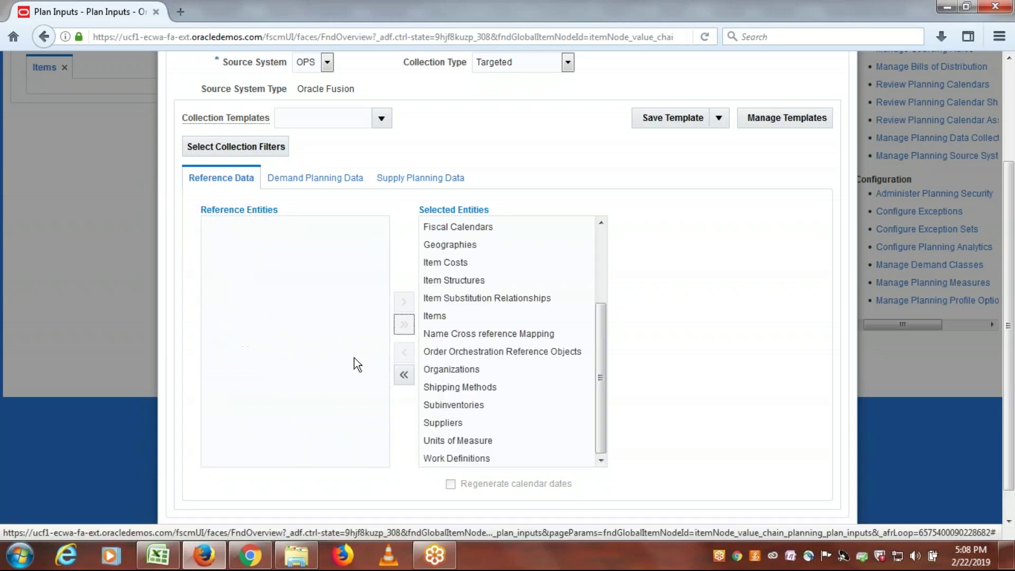
# Step: Add all supply planning entities to the collection and recheck the reference and supply selections
pyautogui.click(413, 180)
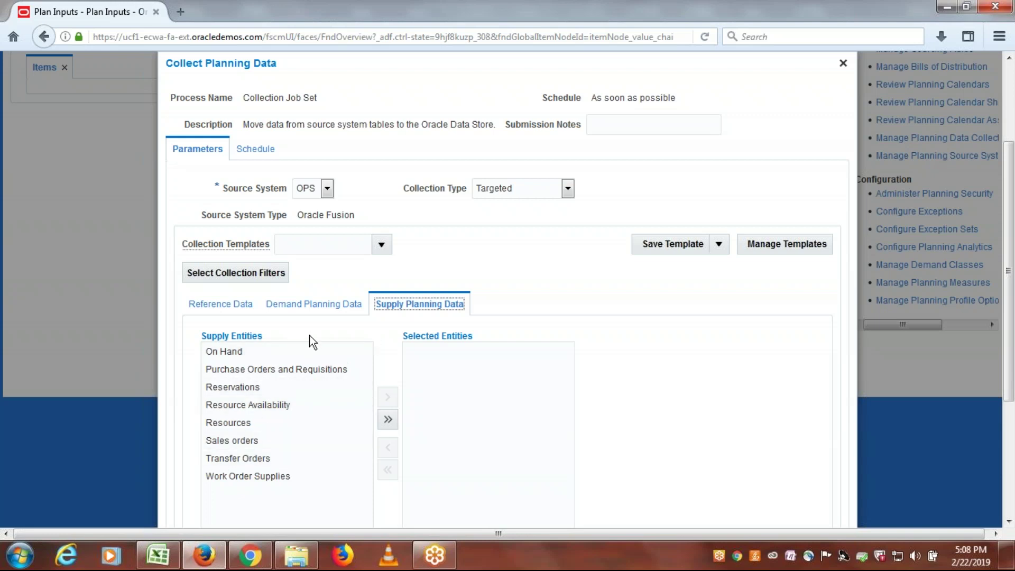
pyautogui.click(388, 419)
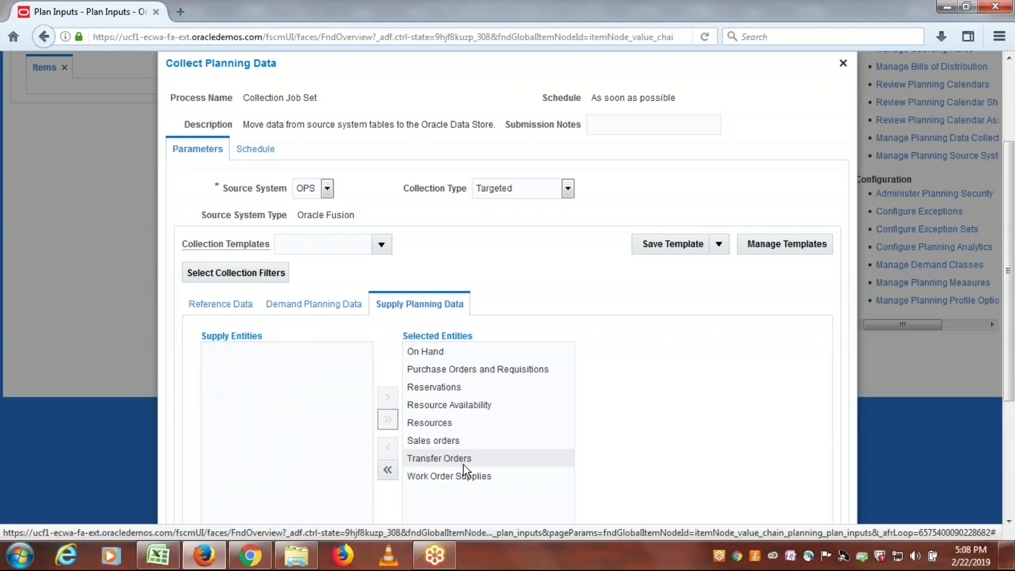
pyautogui.click(295, 308)
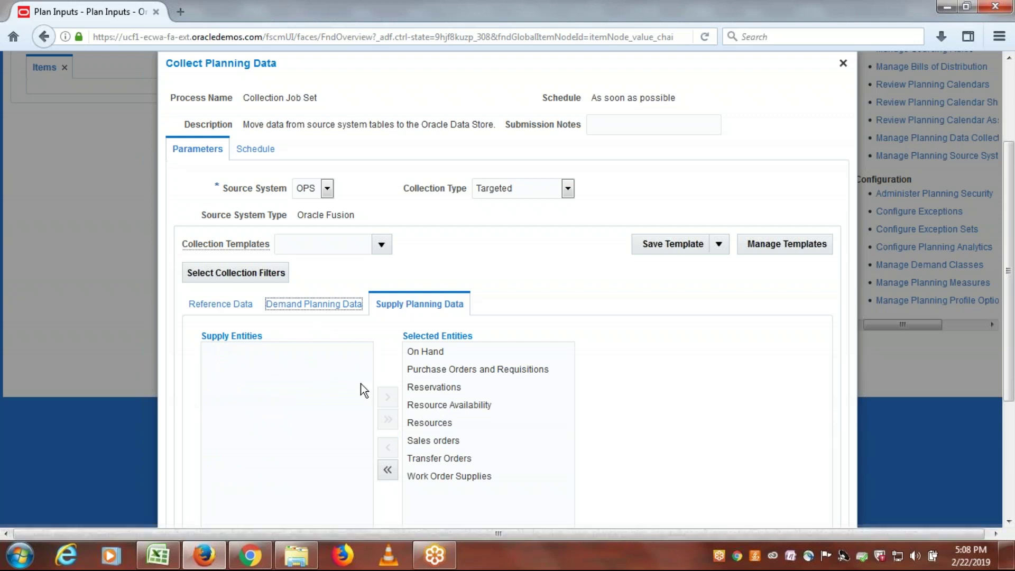
pyautogui.click(220, 303)
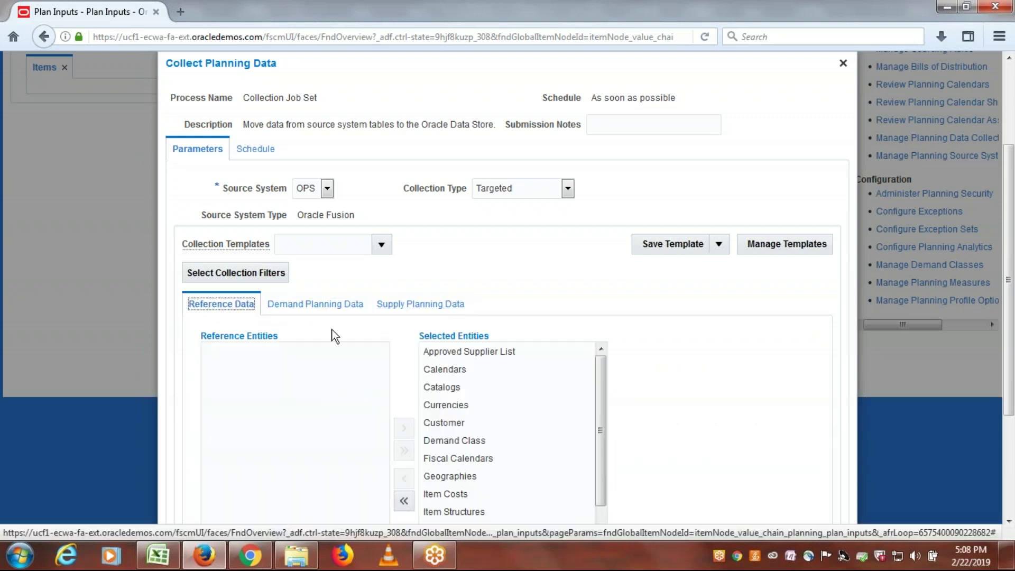
pyautogui.click(418, 305)
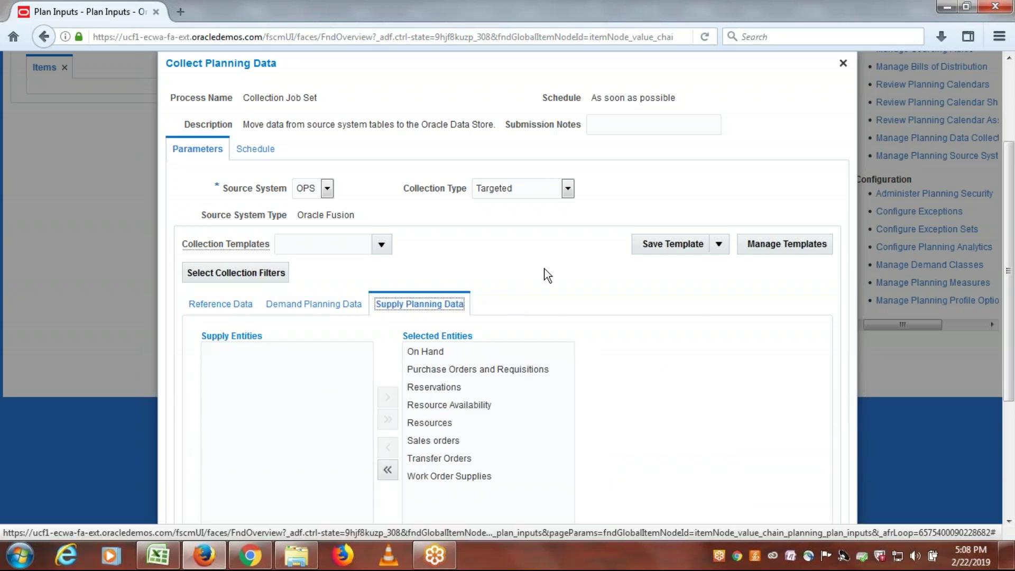
# Step: Set the resource availability dates to 2/1/19 through 2/22/19, submit the planning data collection, and acknowledge the status message
pyautogui.scroll(-5, 554, 317)
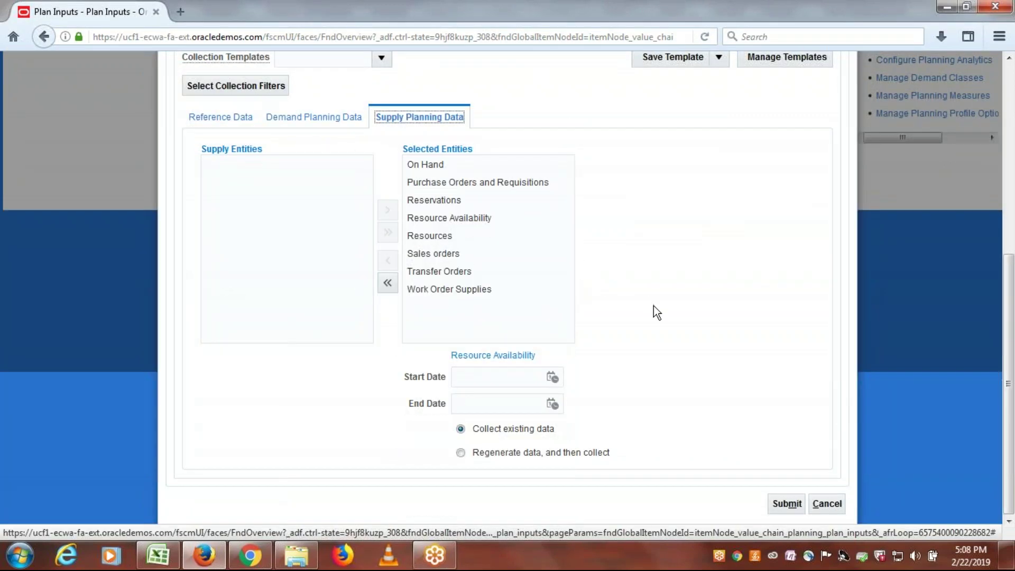
pyautogui.click(553, 378)
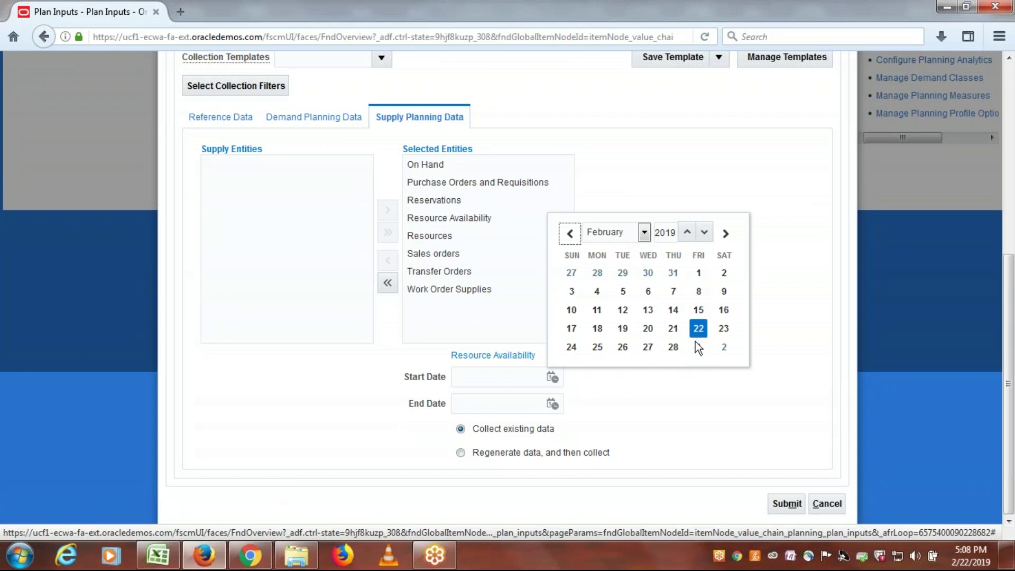
pyautogui.click(697, 274)
pyautogui.click(551, 404)
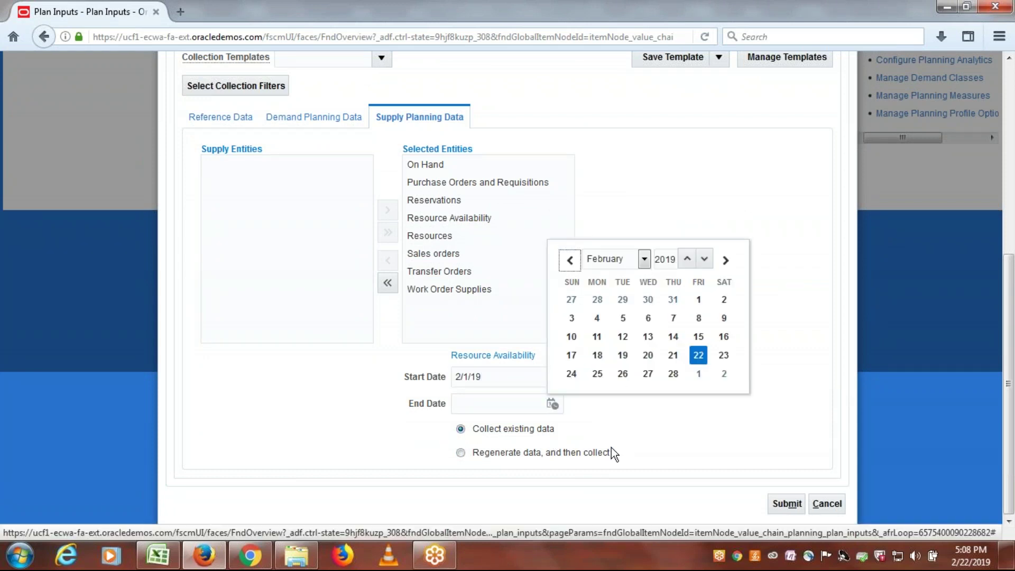
pyautogui.click(698, 355)
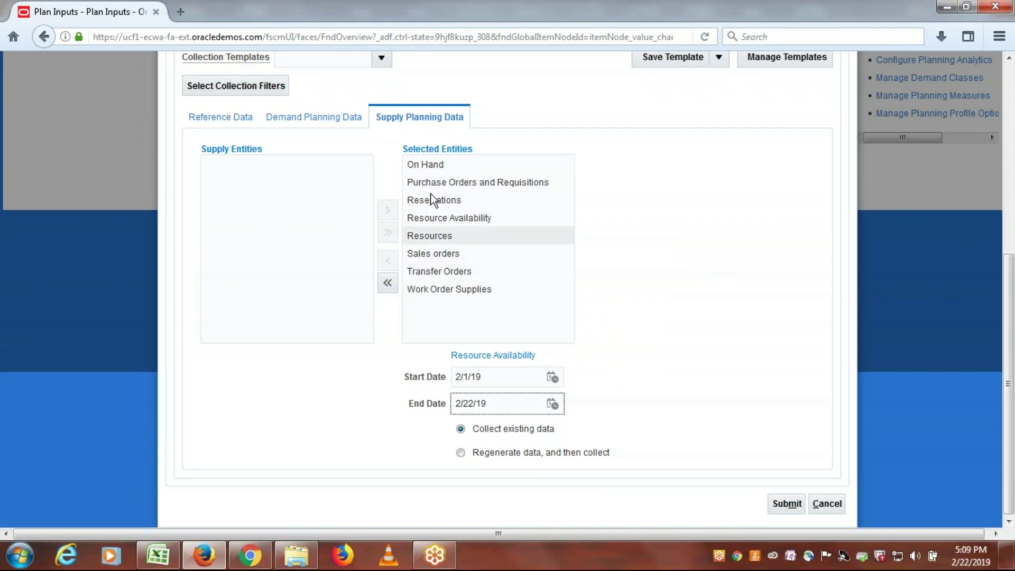
pyautogui.click(787, 505)
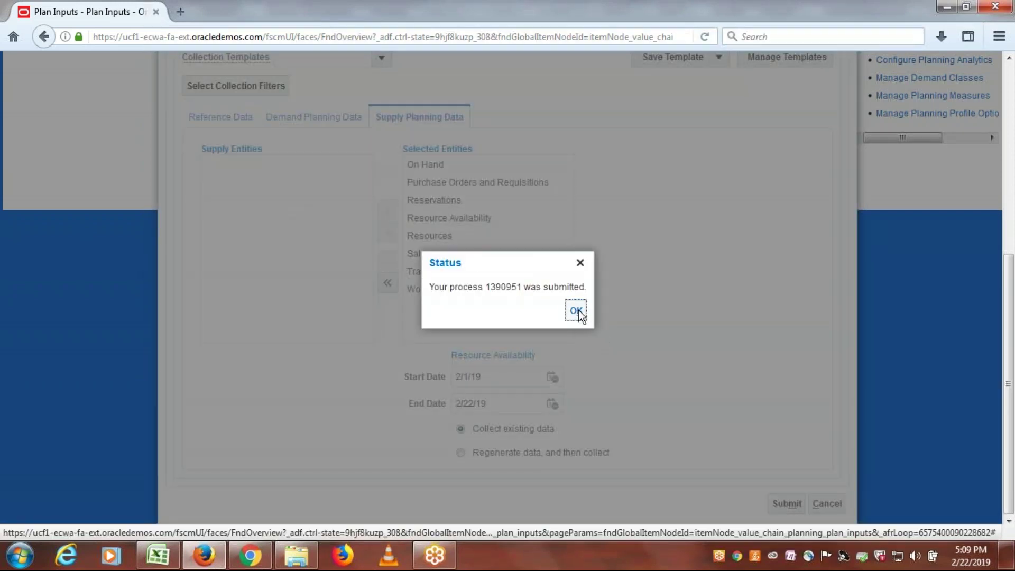
pyautogui.click(575, 311)
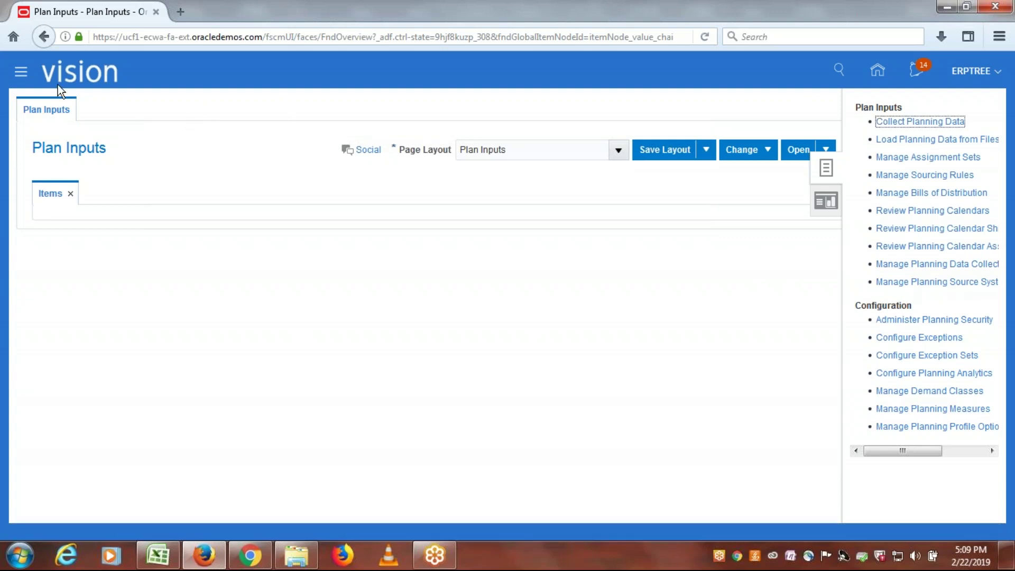
# Step: Go to Scheduled Processes under Tools
pyautogui.click(20, 76)
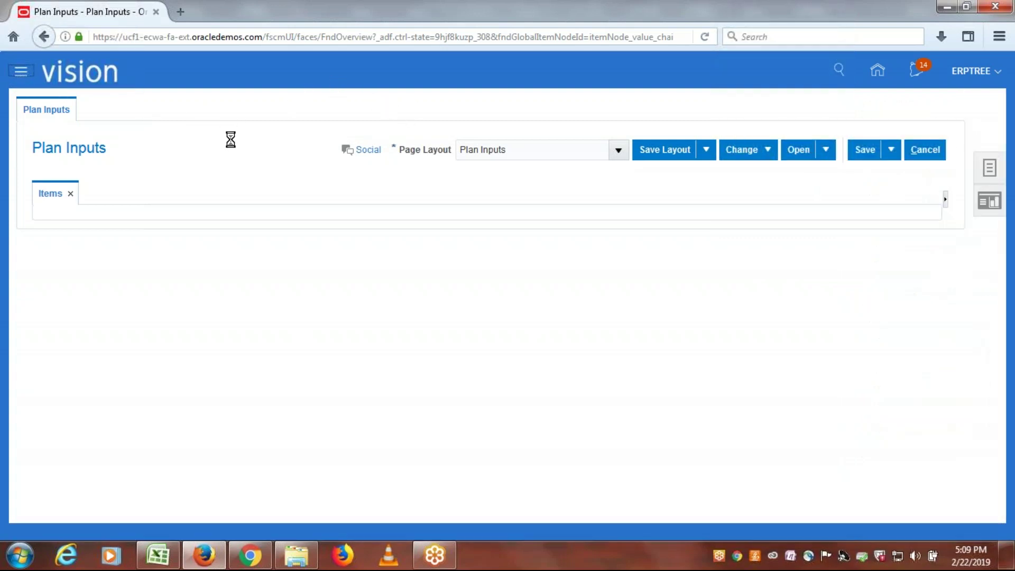
pyautogui.moveTo(574, 214); pyautogui.dragTo(573, 453)
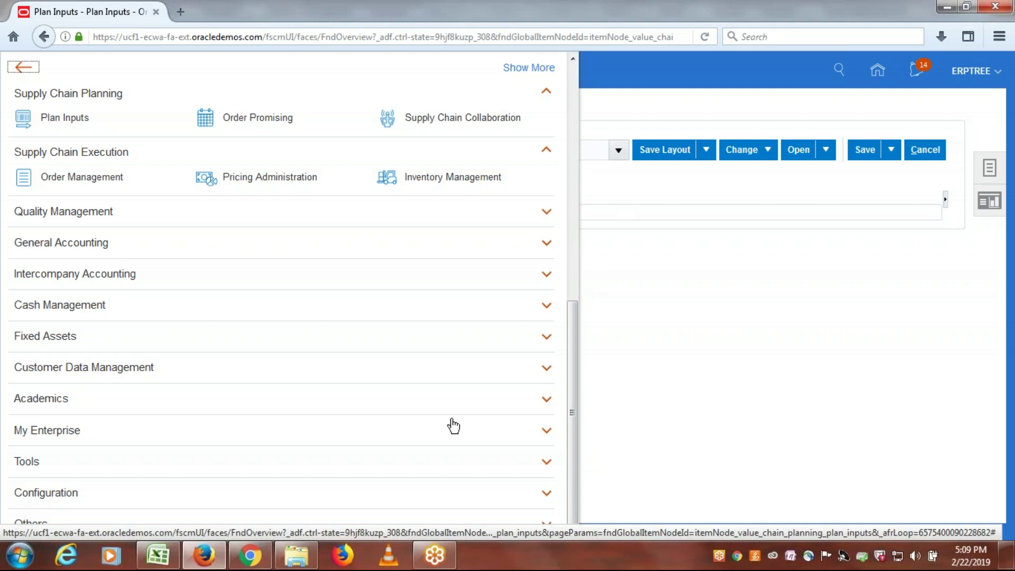
pyautogui.moveTo(571, 359); pyautogui.dragTo(585, 427)
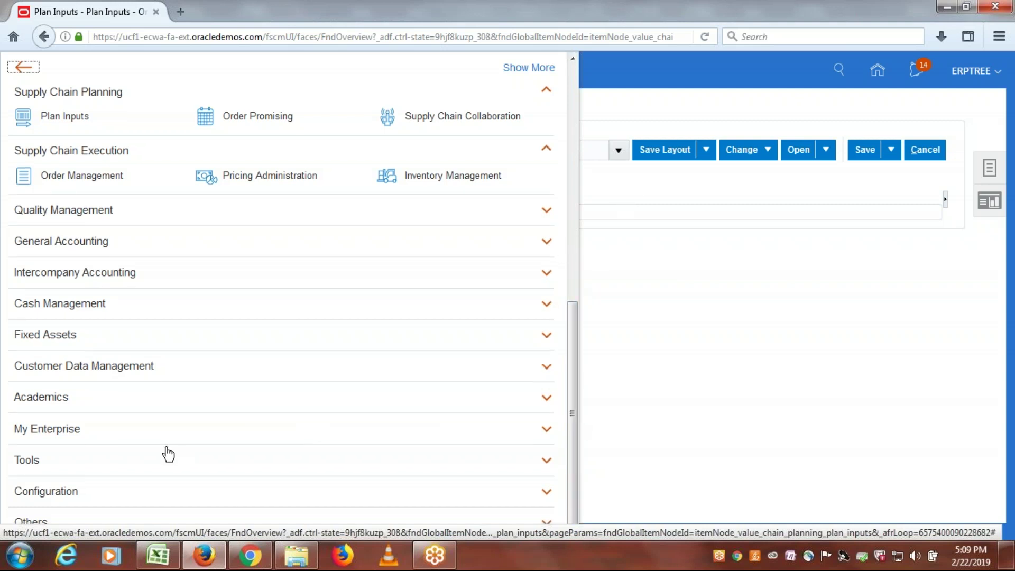
pyautogui.click(99, 461)
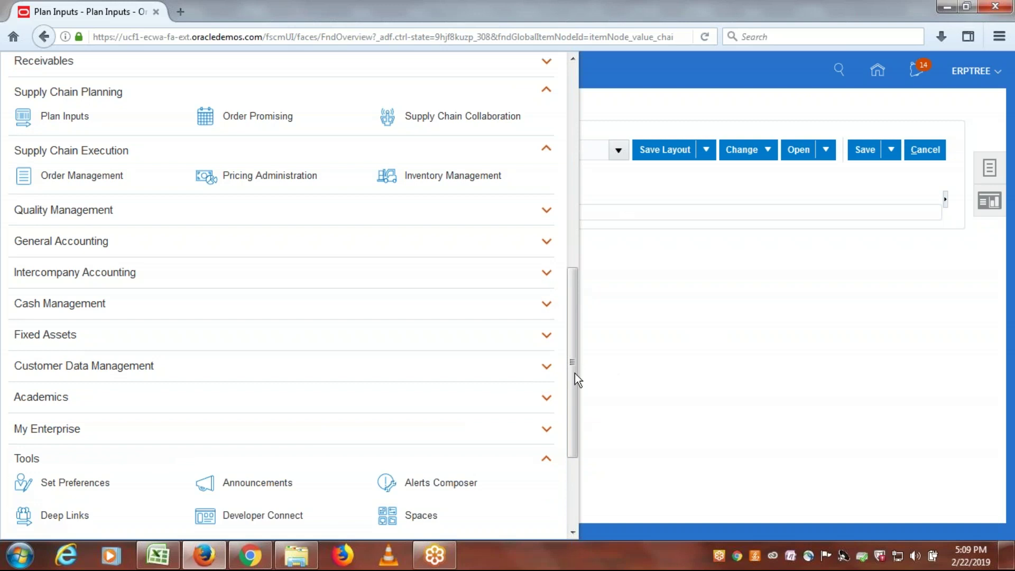
pyautogui.moveTo(575, 324); pyautogui.dragTo(579, 390)
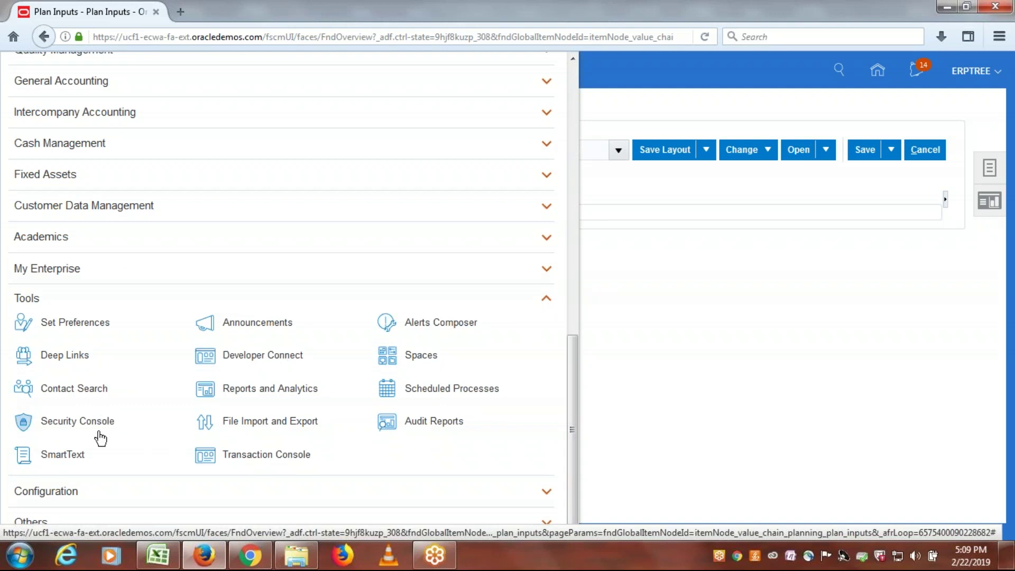
pyautogui.click(435, 392)
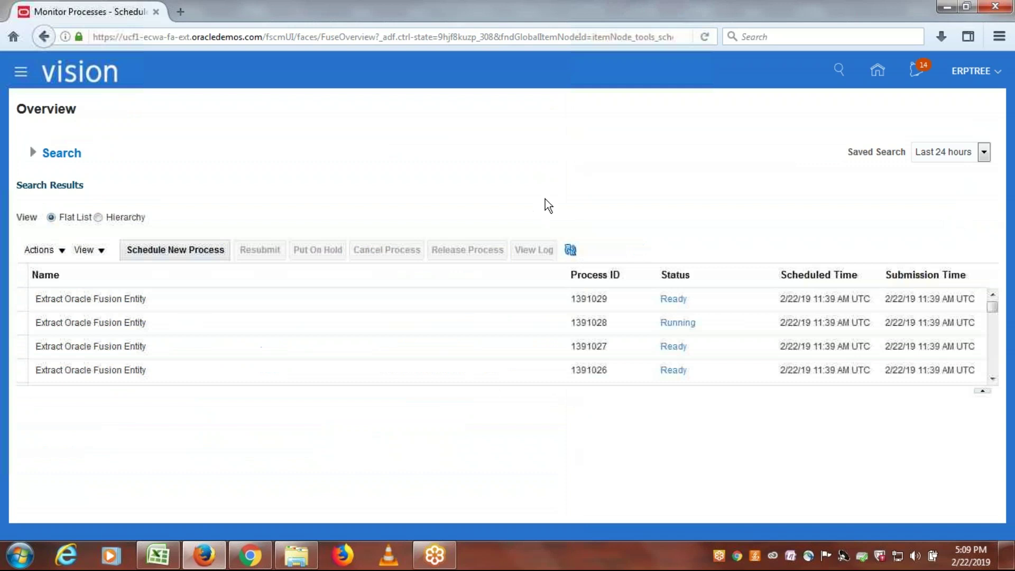
# Step: Refresh the process list, show it as a hierarchy, and expand Collection Job Set
pyautogui.click(570, 249)
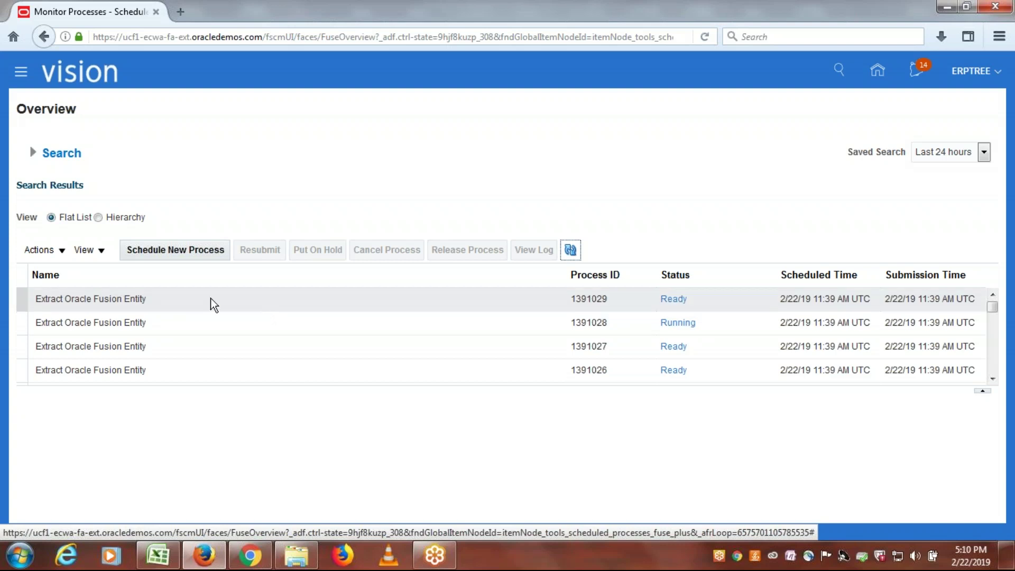
pyautogui.click(98, 217)
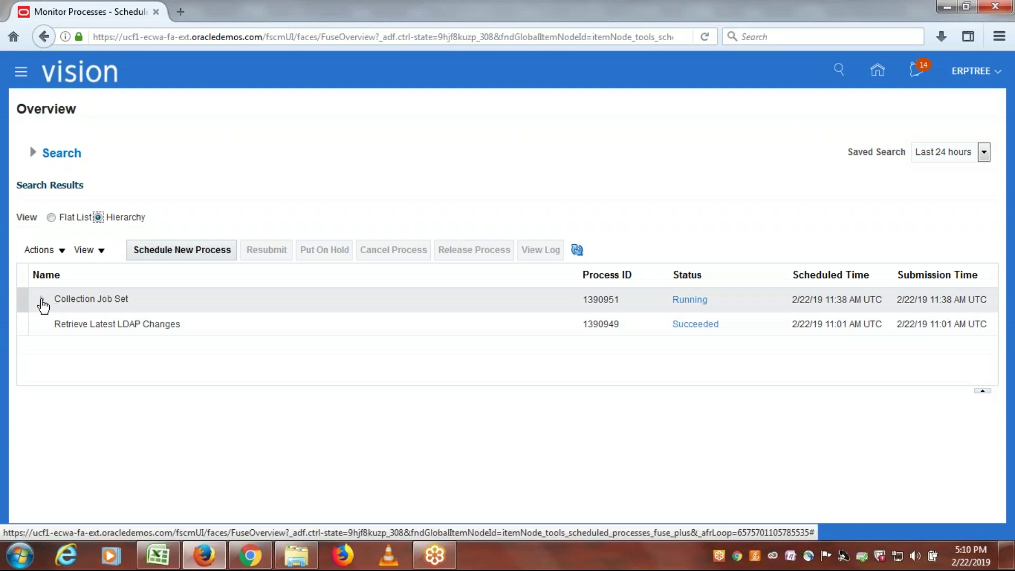
pyautogui.click(42, 299)
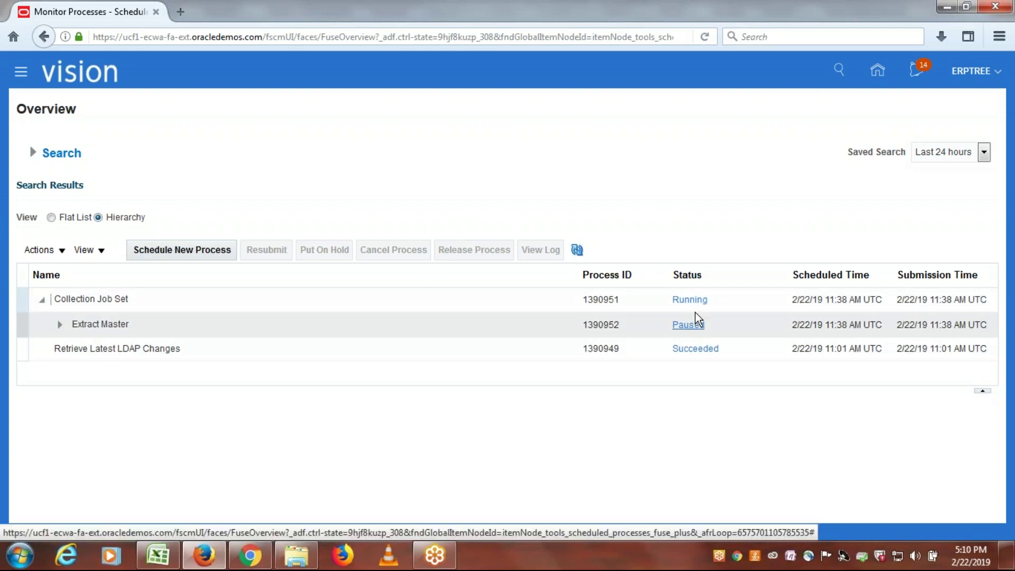
# Step: Review the subprocess statuses under Extract Master, collapse that branch, and refresh the process list
pyautogui.click(58, 324)
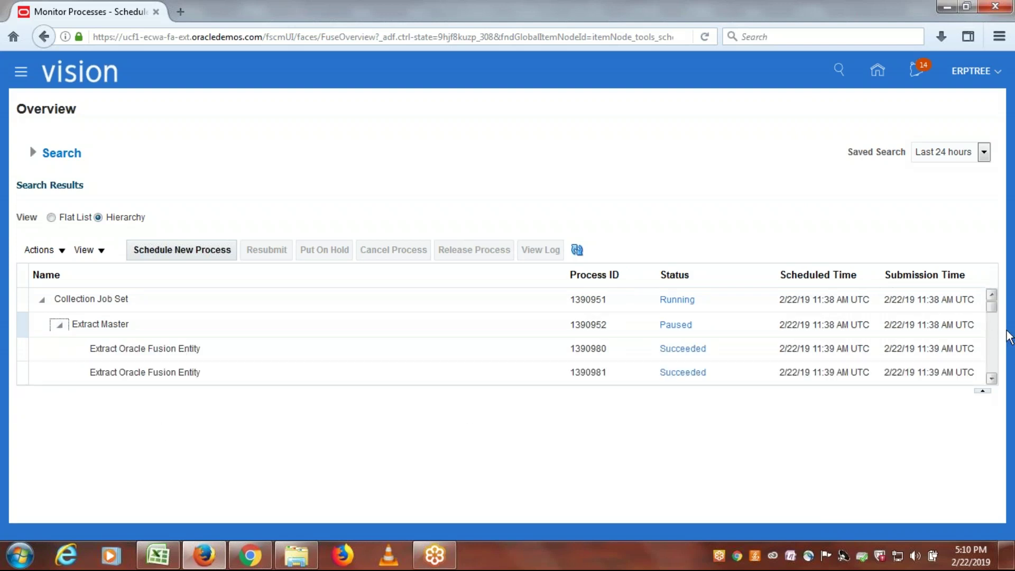
pyautogui.click(992, 378)
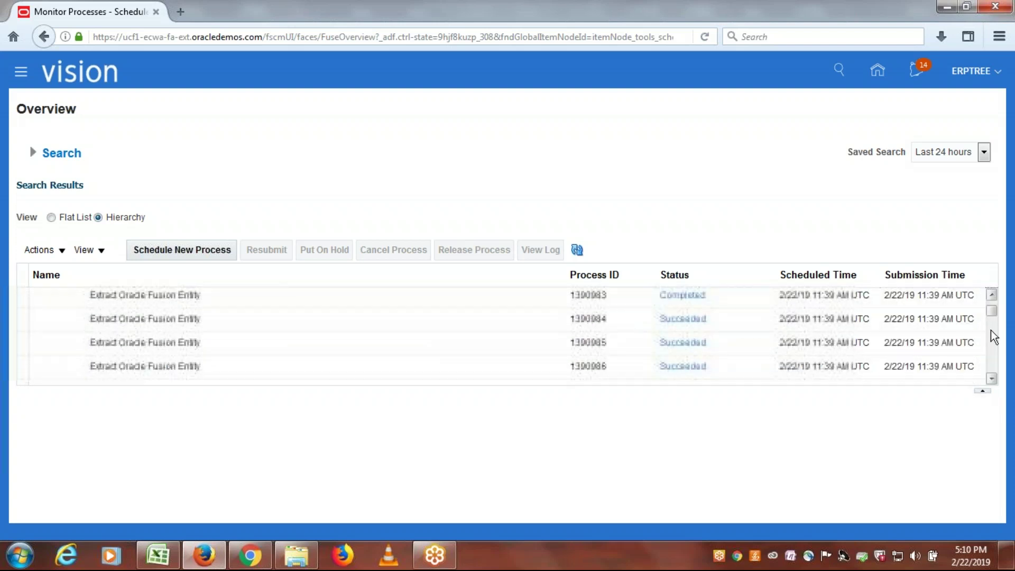
pyautogui.click(991, 296)
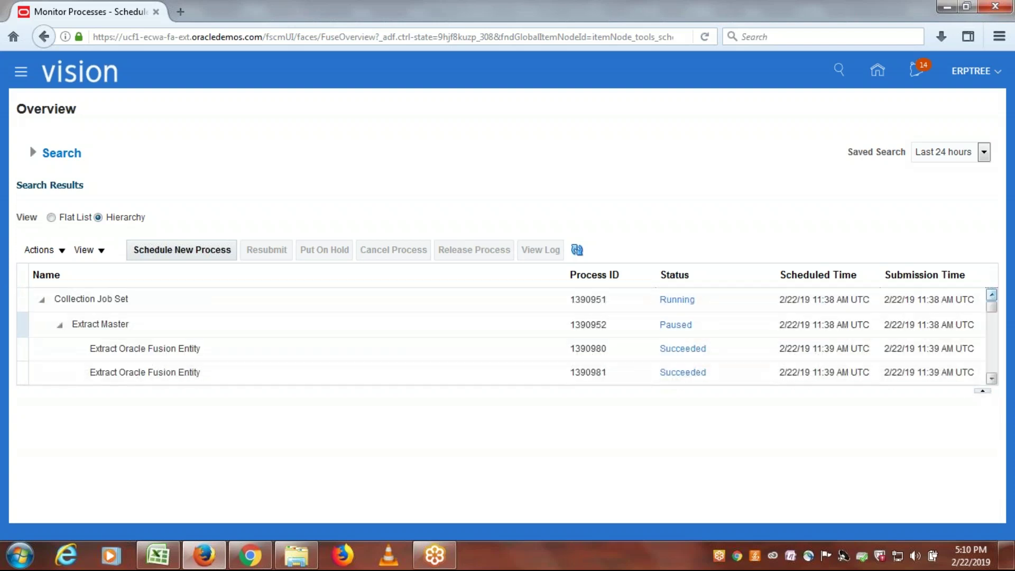
pyautogui.click(59, 325)
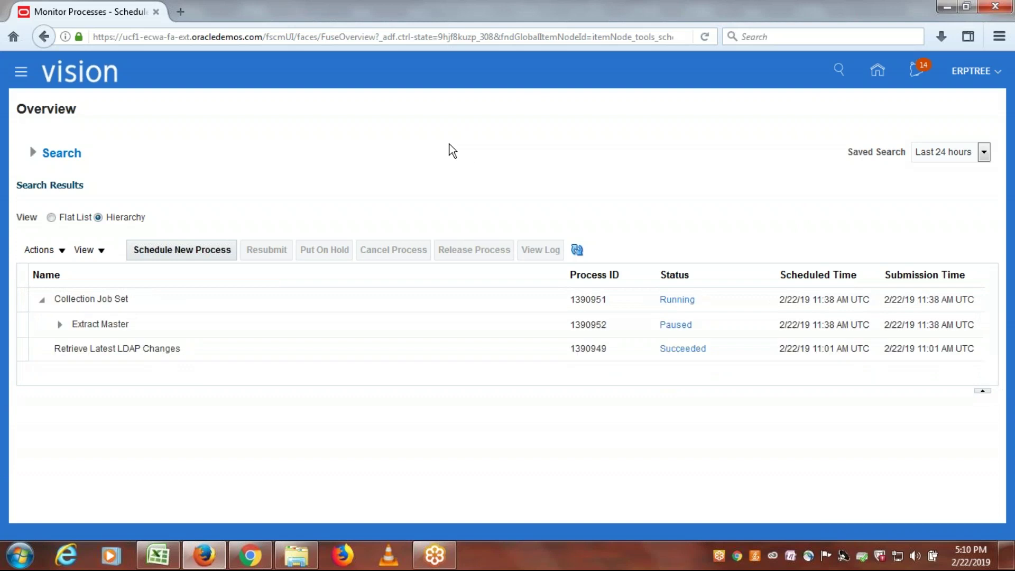
pyautogui.click(577, 250)
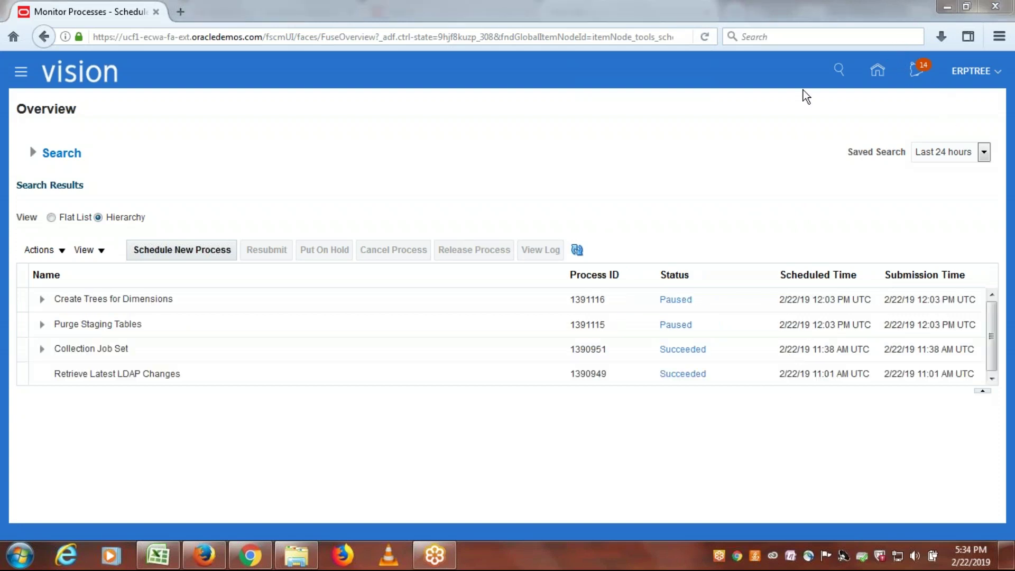
# Step: Refresh the process list, review the subprocess statuses under Collection Job Set, and refresh the list again
pyautogui.click(578, 250)
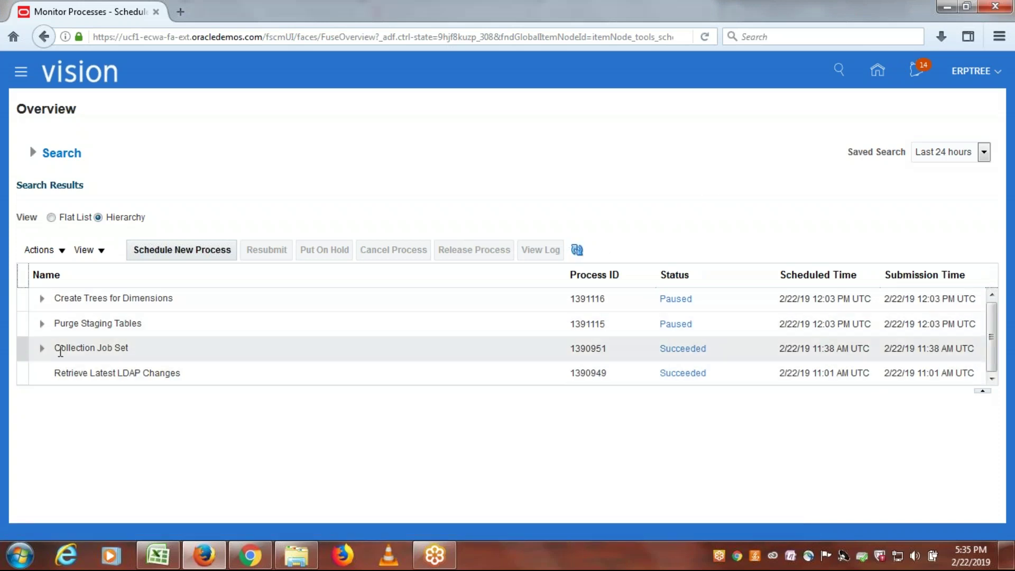
pyautogui.click(42, 348)
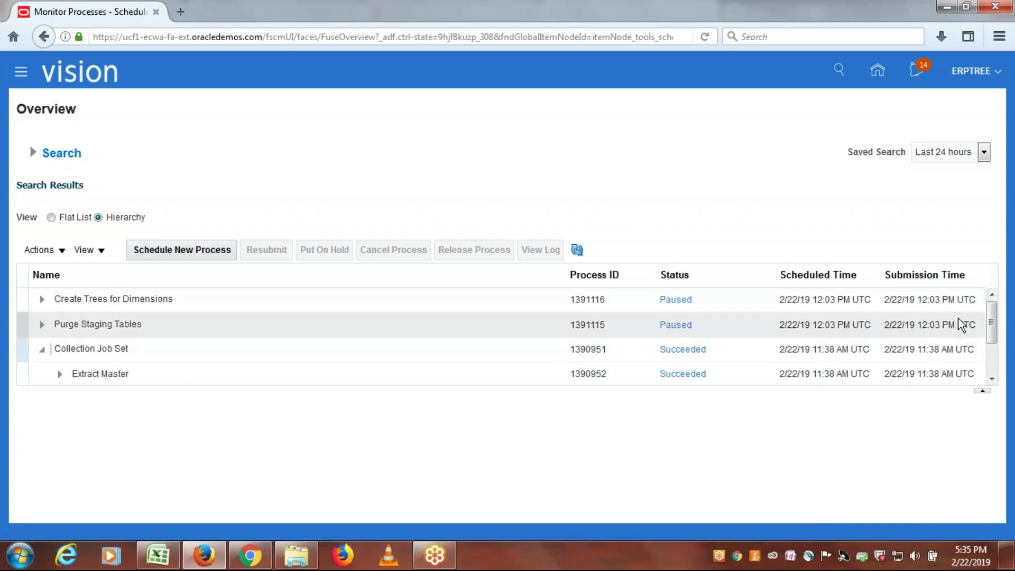
pyautogui.moveTo(991, 323); pyautogui.dragTo(992, 346)
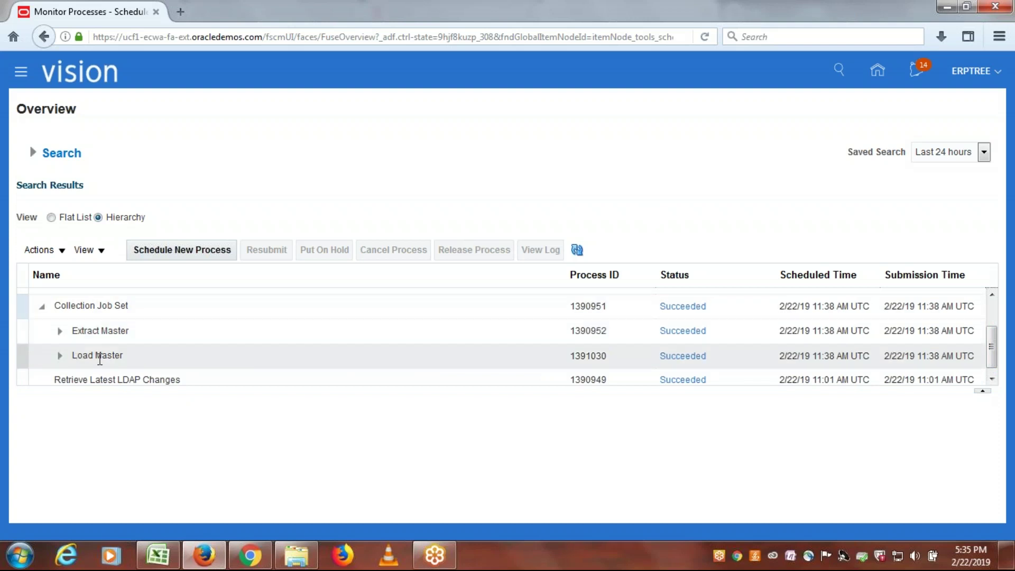
pyautogui.moveTo(992, 364); pyautogui.dragTo(991, 320)
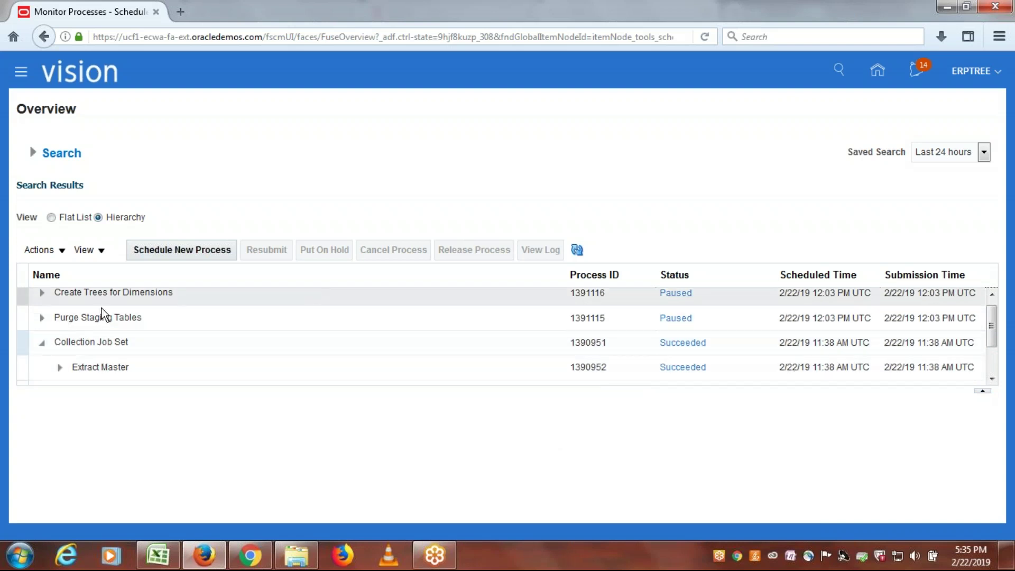
pyautogui.click(577, 250)
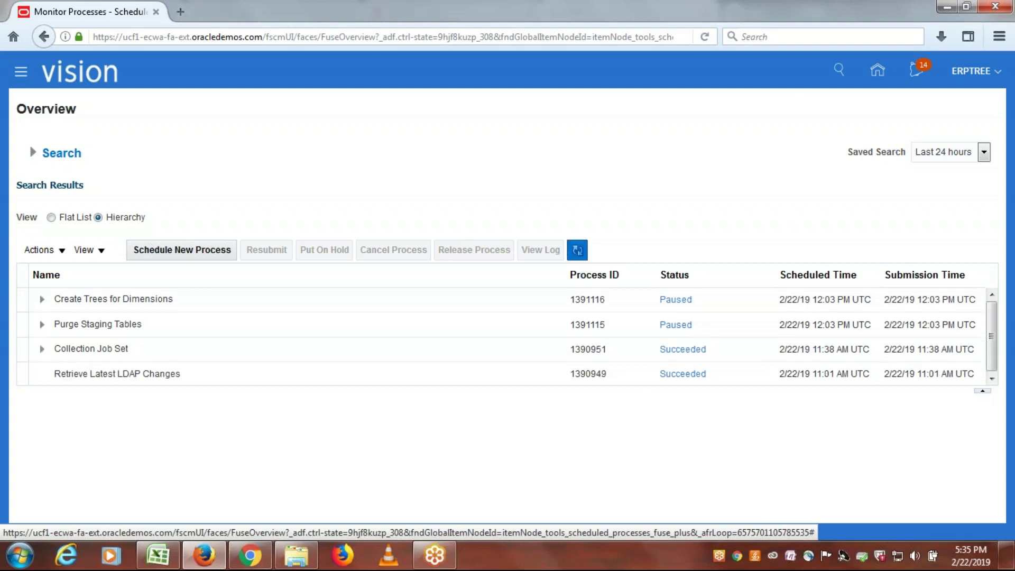
pyautogui.click(579, 249)
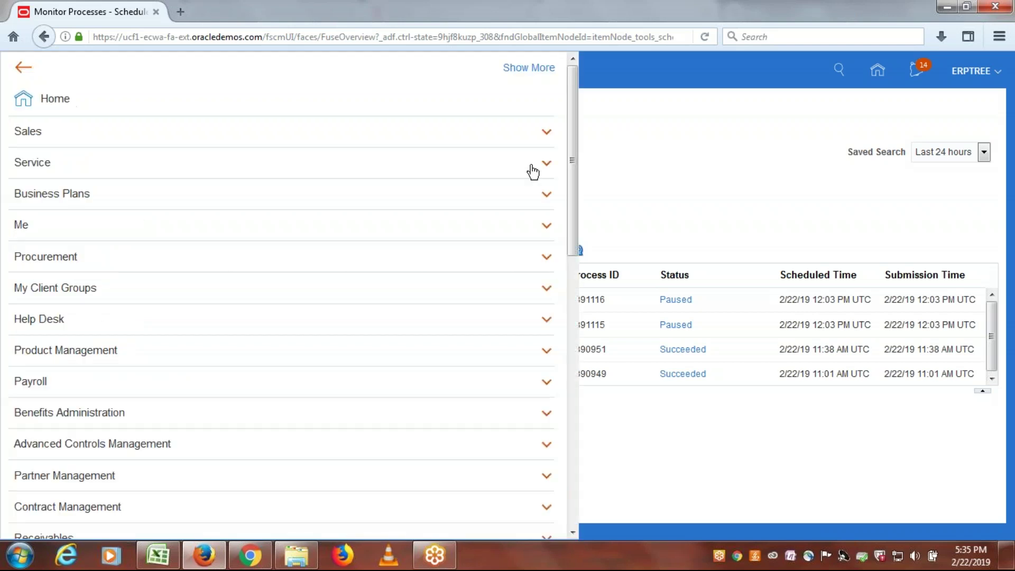
# Step: Switch to the Class Discussions Sheet in Excel and select the Create Sourcing Rules task on the Order Management sheet
pyautogui.scroll(-1, 250, 262)
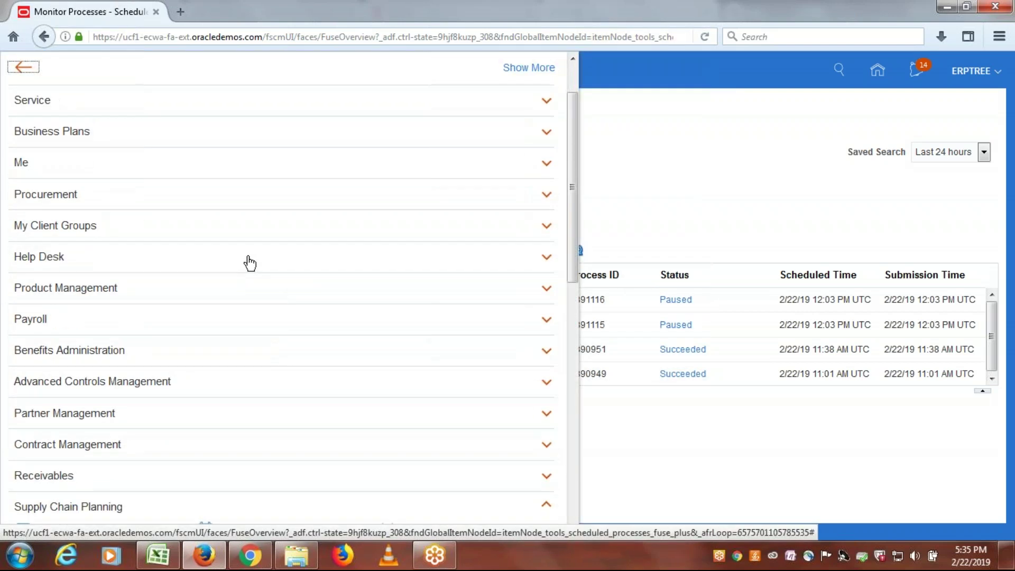
pyautogui.click(157, 557)
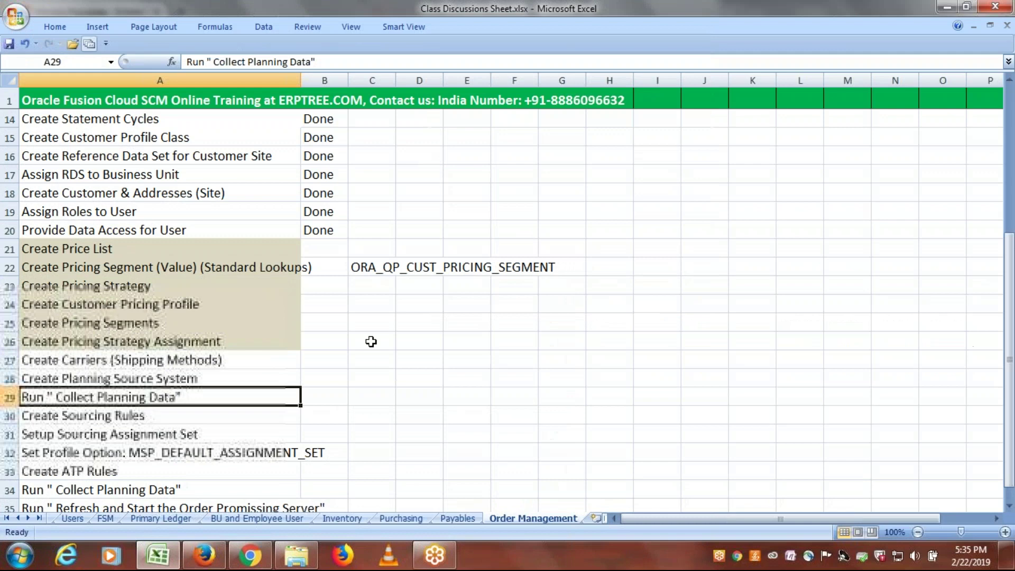
pyautogui.scroll(-2, 268, 378)
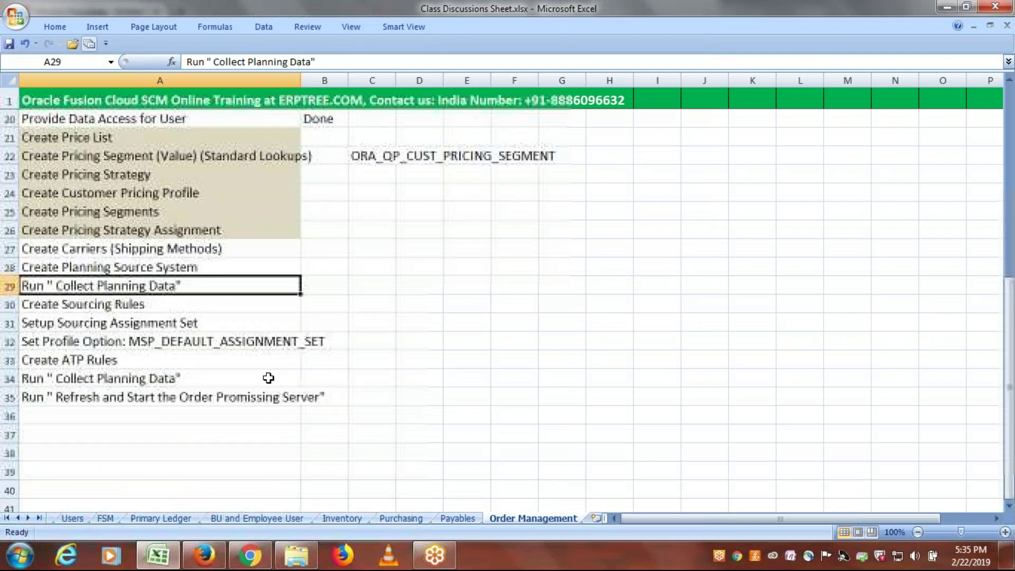
pyautogui.click(108, 303)
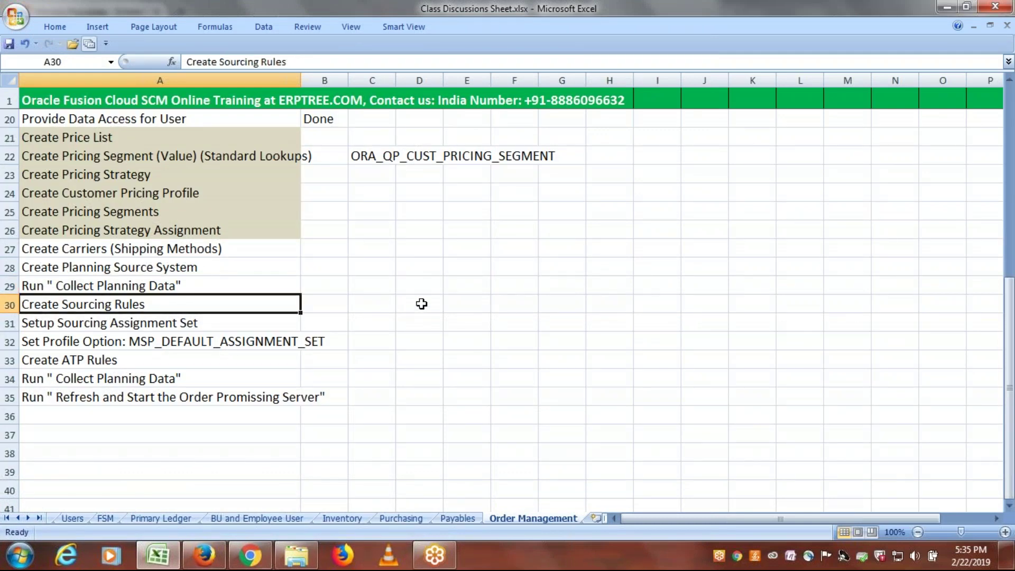
# Step: Return to the Oracle application in Firefox and open Manage Sourcing Rules from Plan Inputs under Supply Chain Planning
pyautogui.click(205, 558)
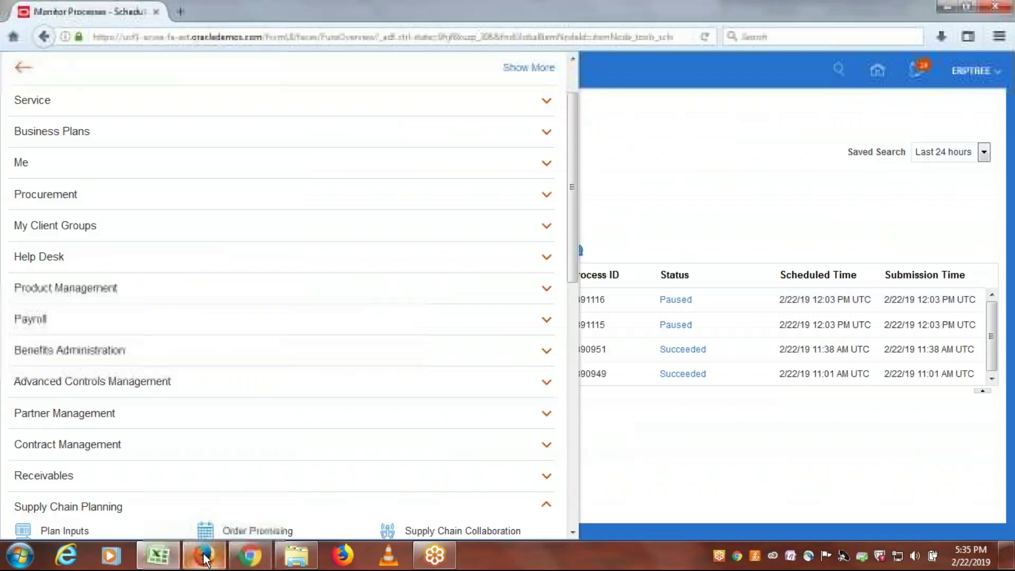
pyautogui.scroll(-3, 232, 391)
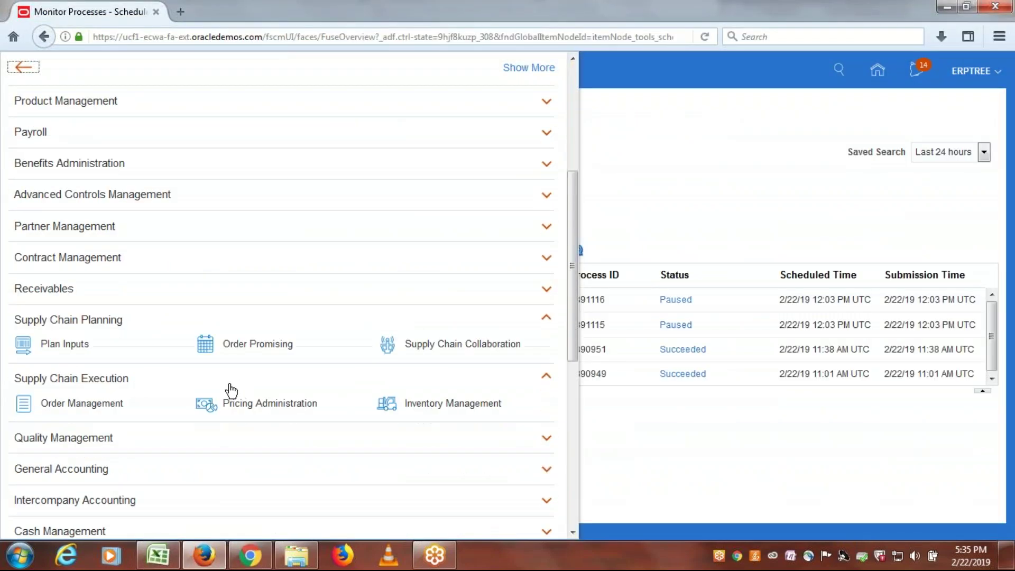
pyautogui.click(74, 351)
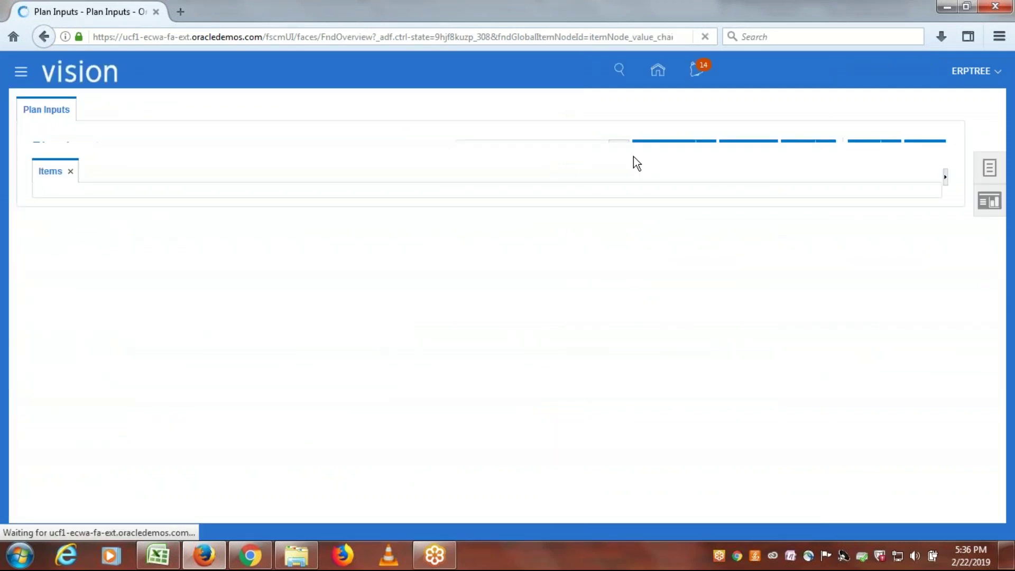
pyautogui.click(990, 170)
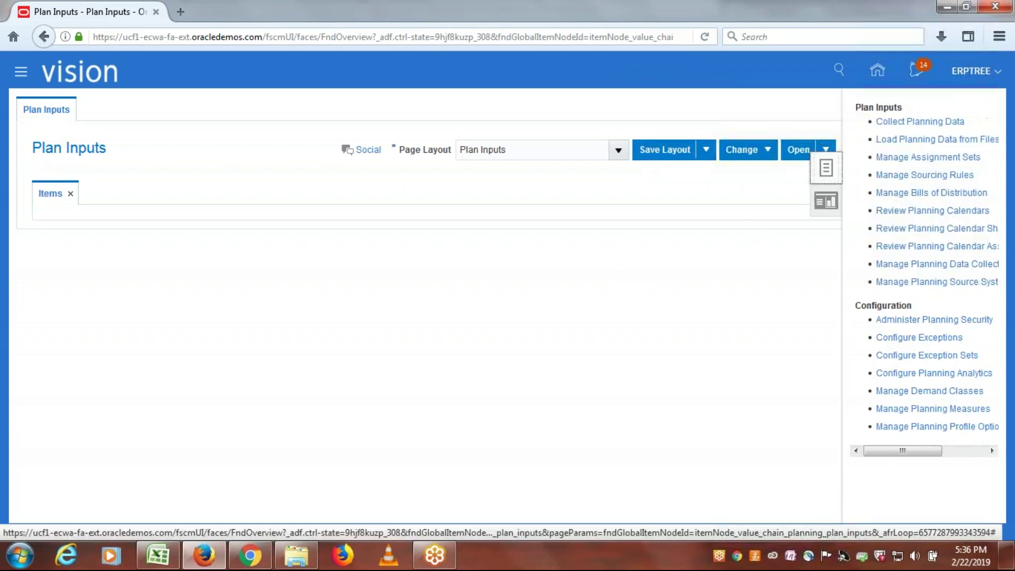
pyautogui.click(932, 176)
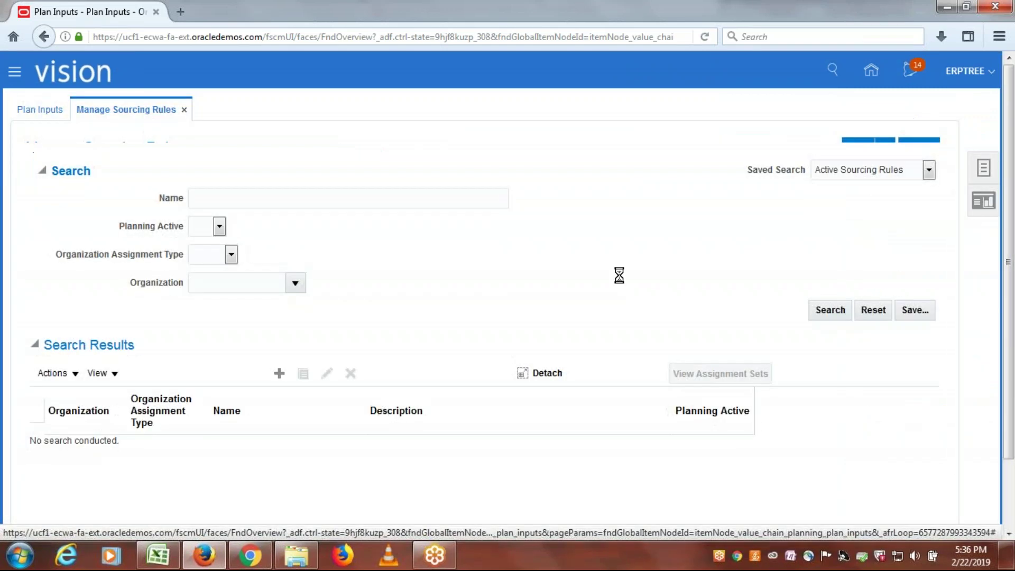
pyautogui.click(157, 555)
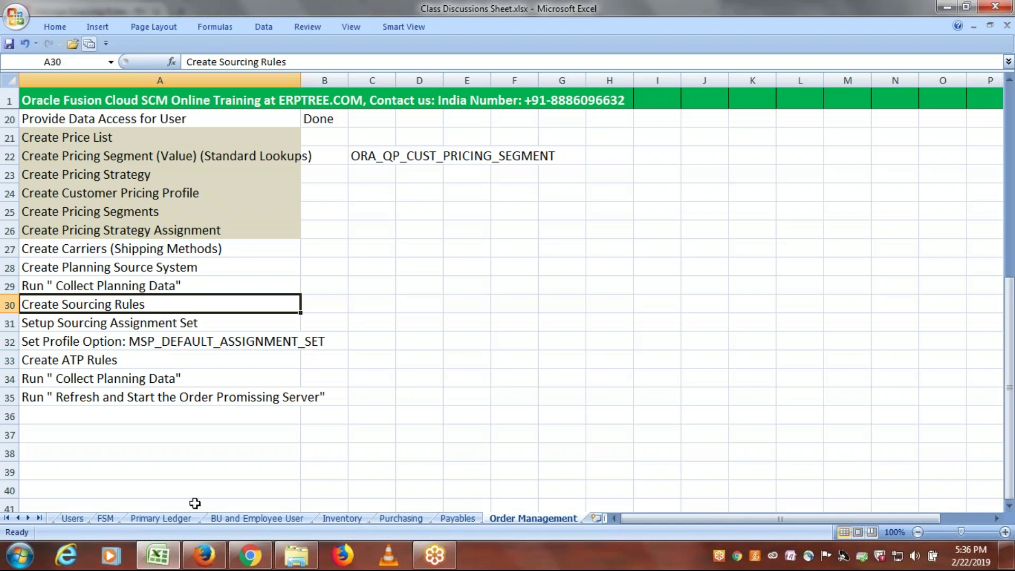
pyautogui.click(204, 554)
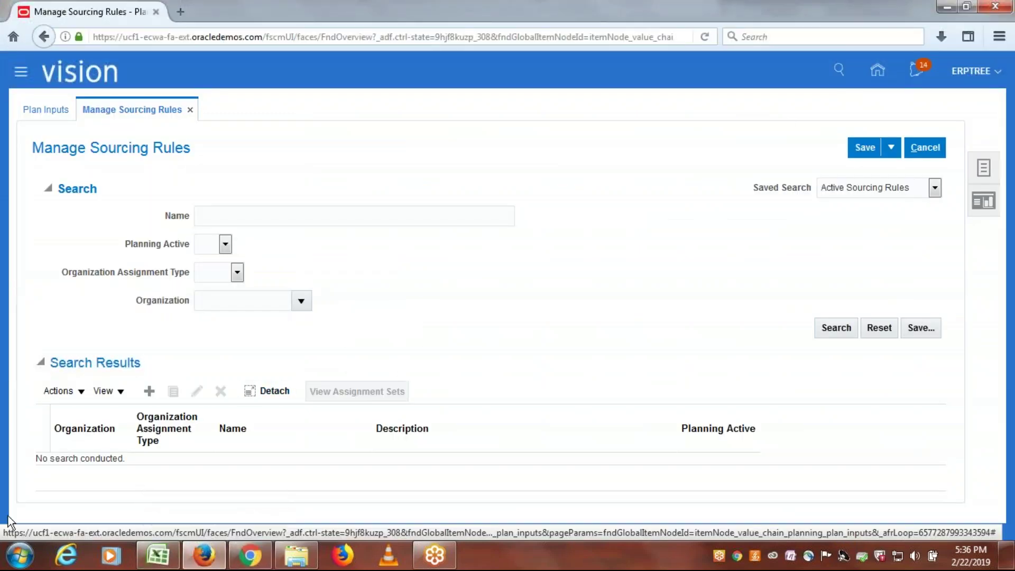
# Step: Create a global sourcing rule named ERPTREE Sourcing Rules and add an effective date row starting 2/22/19
pyautogui.click(149, 391)
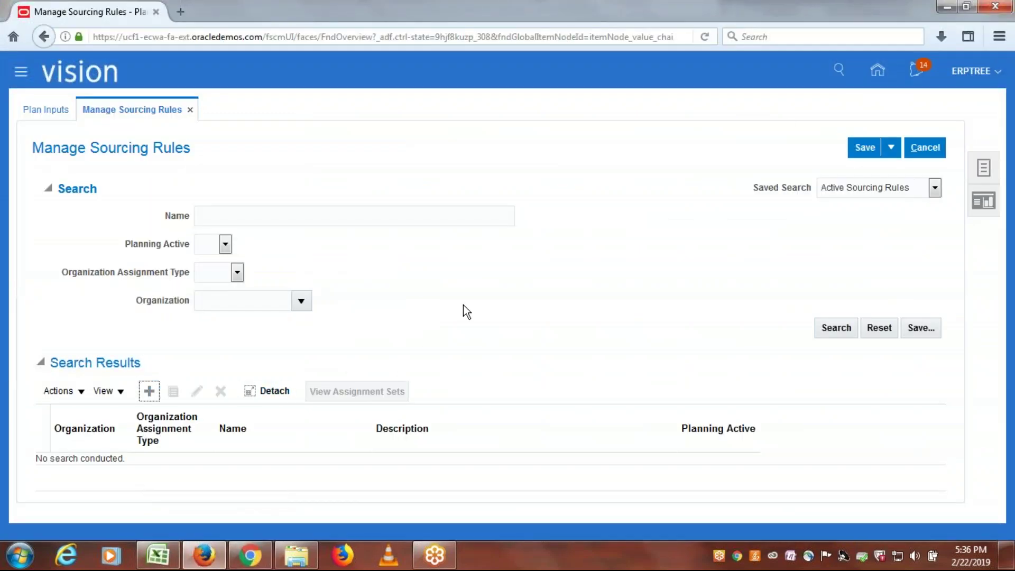
pyautogui.click(285, 194)
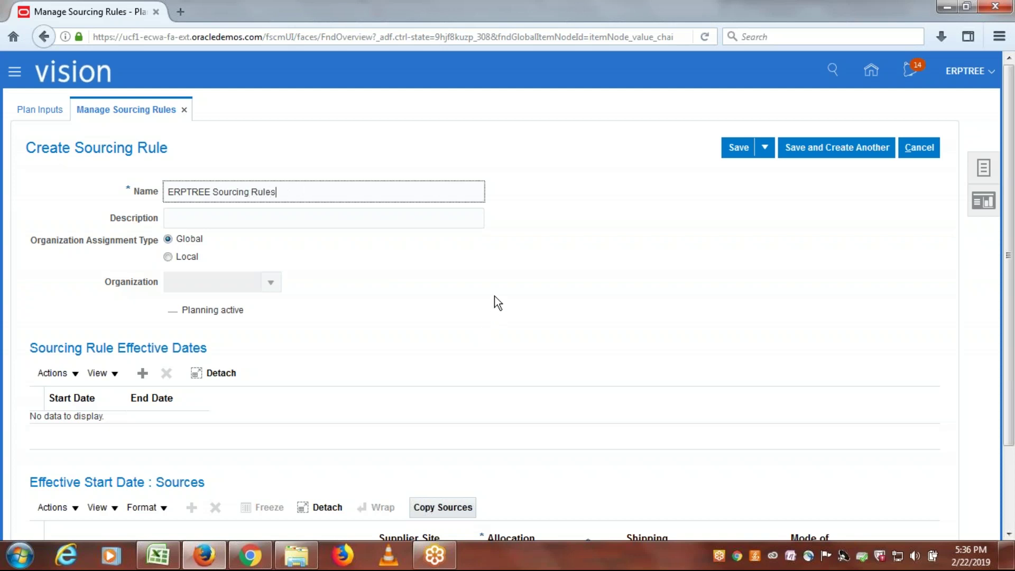
pyautogui.scroll(-3, 494, 301)
pyautogui.click(142, 288)
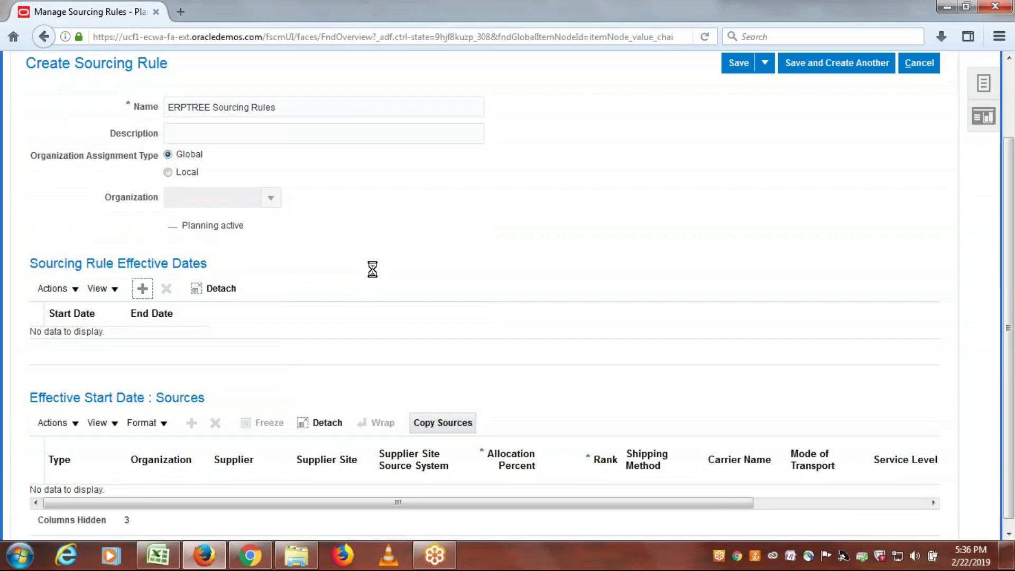
pyautogui.scroll(-1, 310, 336)
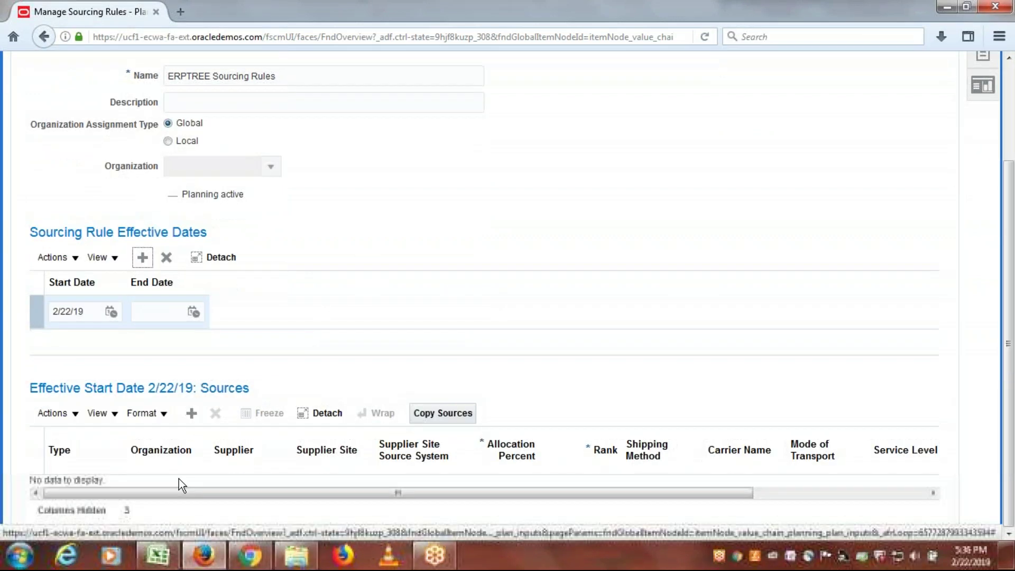
# Step: Add a source to the 2/22/19 effective date with type Transfer from and organization ERPTREEDALLAS
pyautogui.click(192, 413)
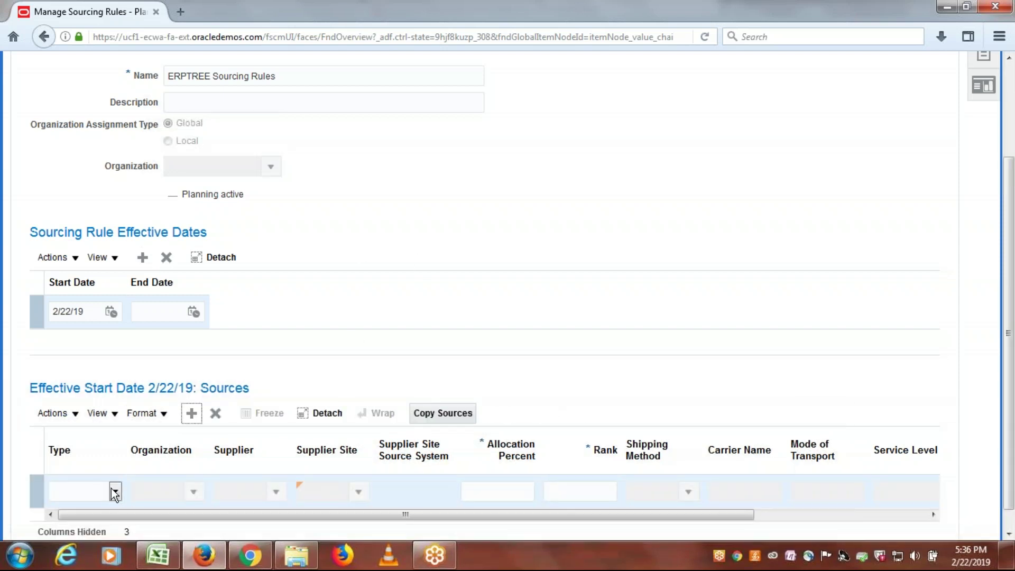
pyautogui.click(114, 492)
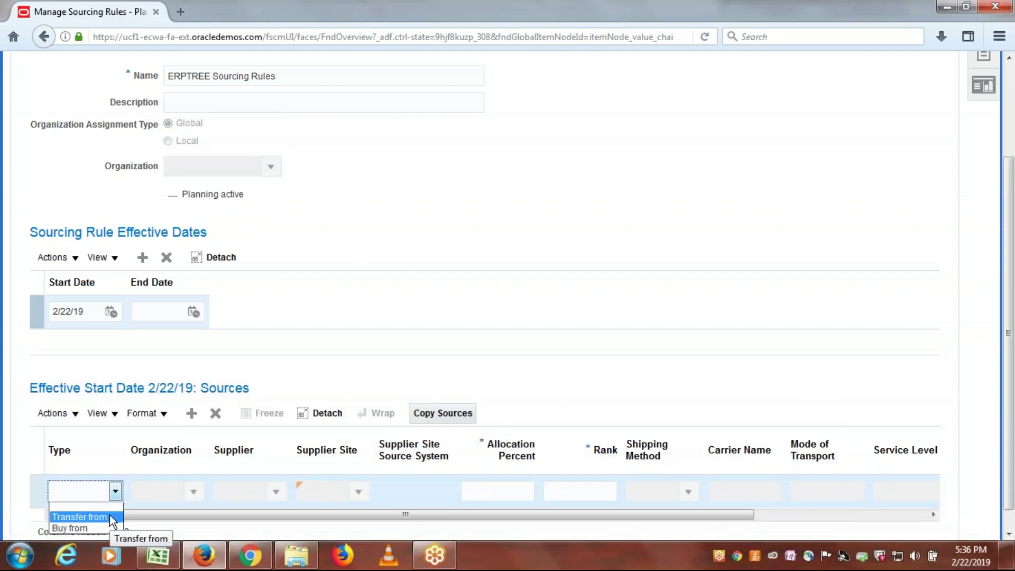
pyautogui.click(85, 517)
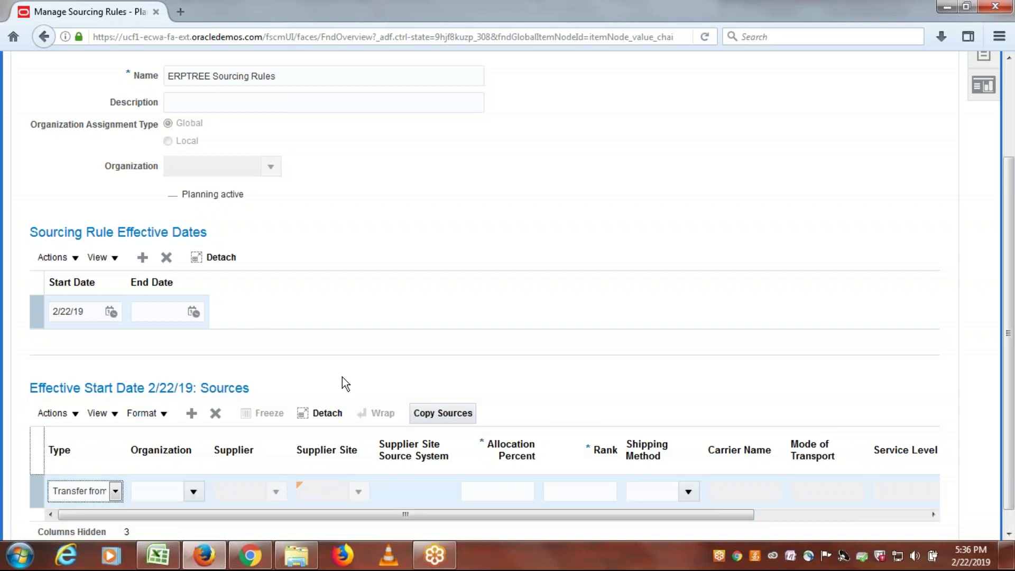
pyautogui.click(159, 490)
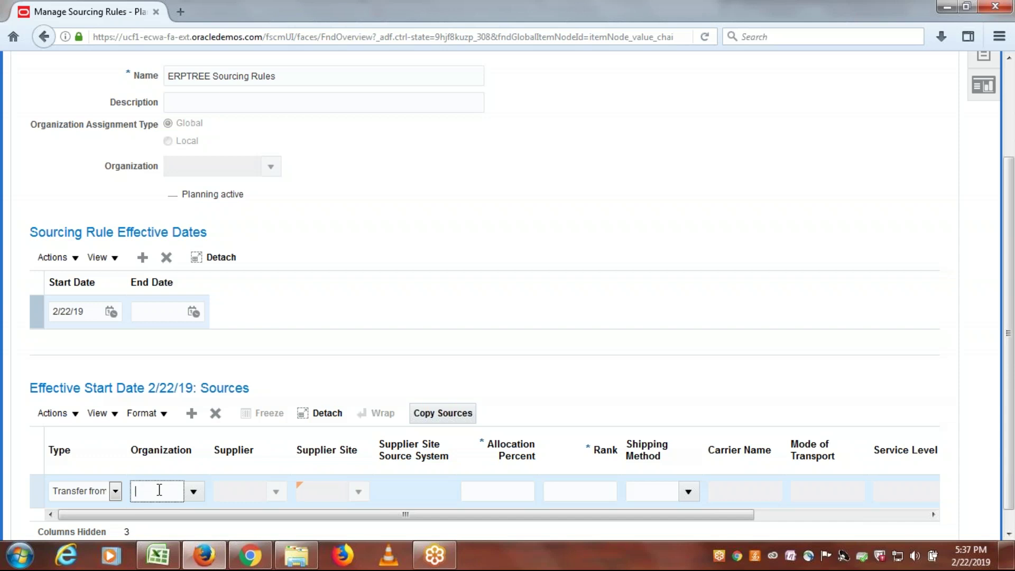
pyautogui.write('rpt')
pyautogui.press('Tab')
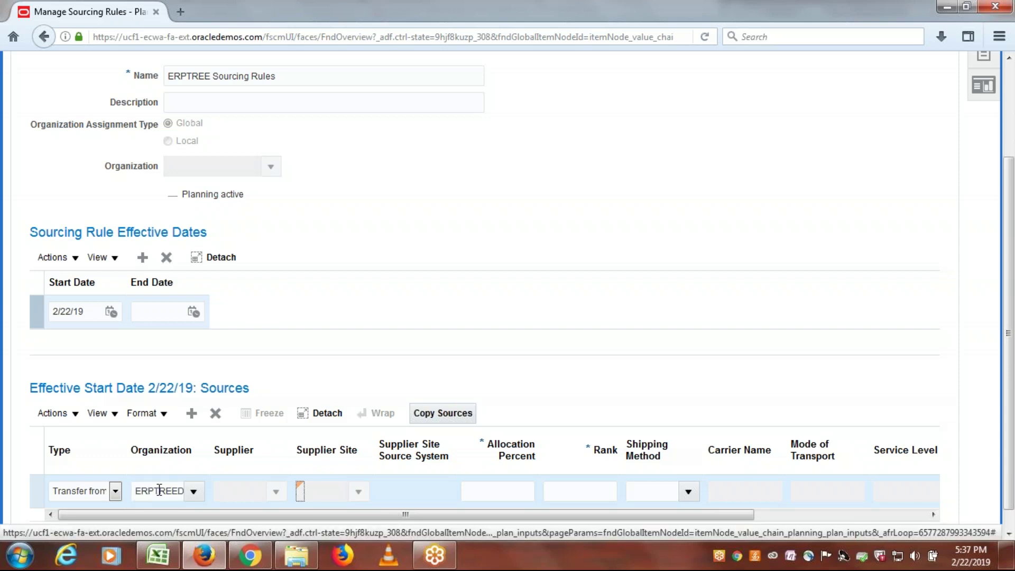
pyautogui.moveTo(158, 491); pyautogui.dragTo(199, 490)
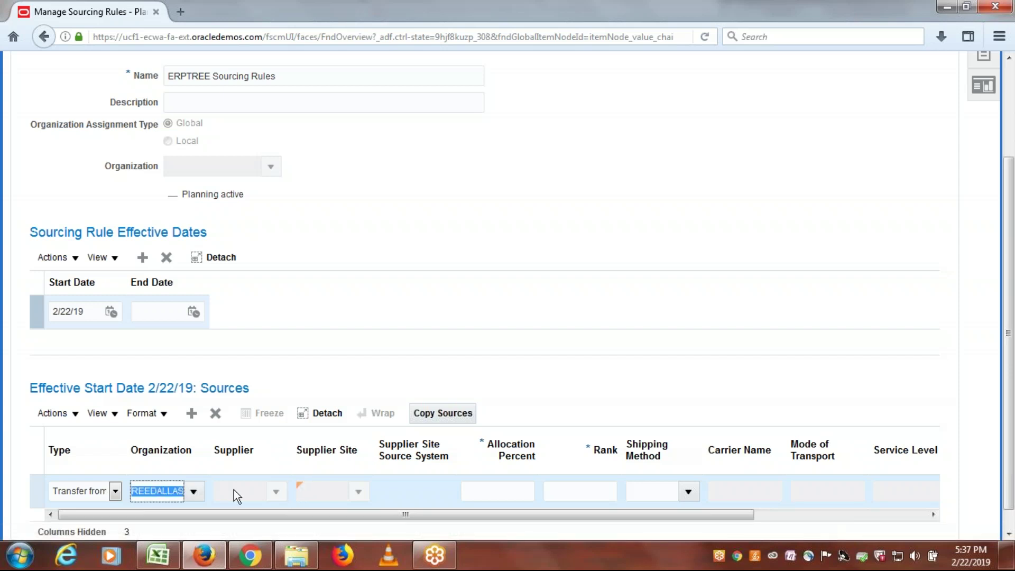
# Step: Set the source's allocation percent to 100 and rank to 1, and save and close the sourcing rule
pyautogui.click(583, 249)
pyautogui.scroll(-1, 583, 249)
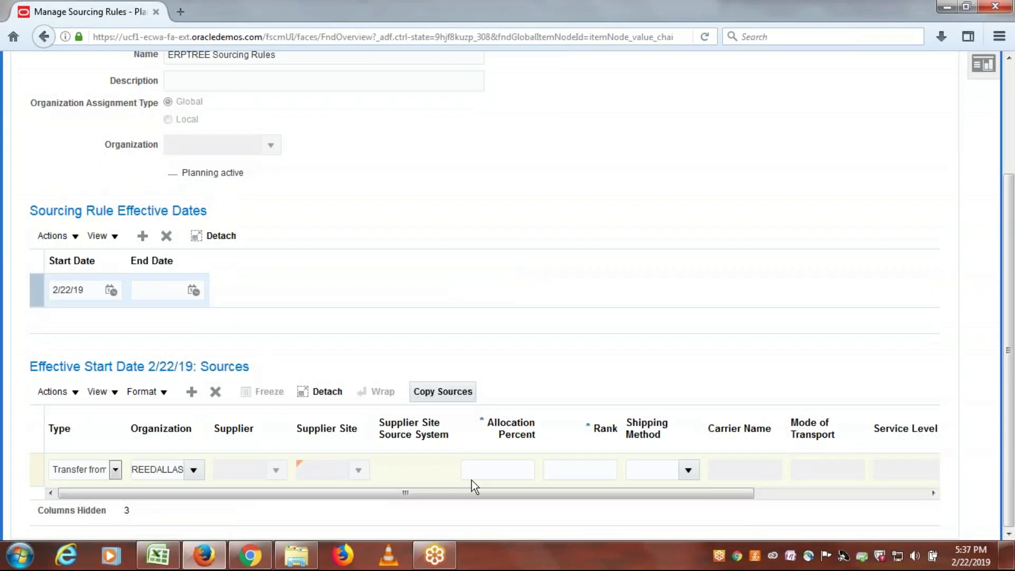
pyautogui.click(518, 473)
pyautogui.write('100')
pyautogui.press('Tab')
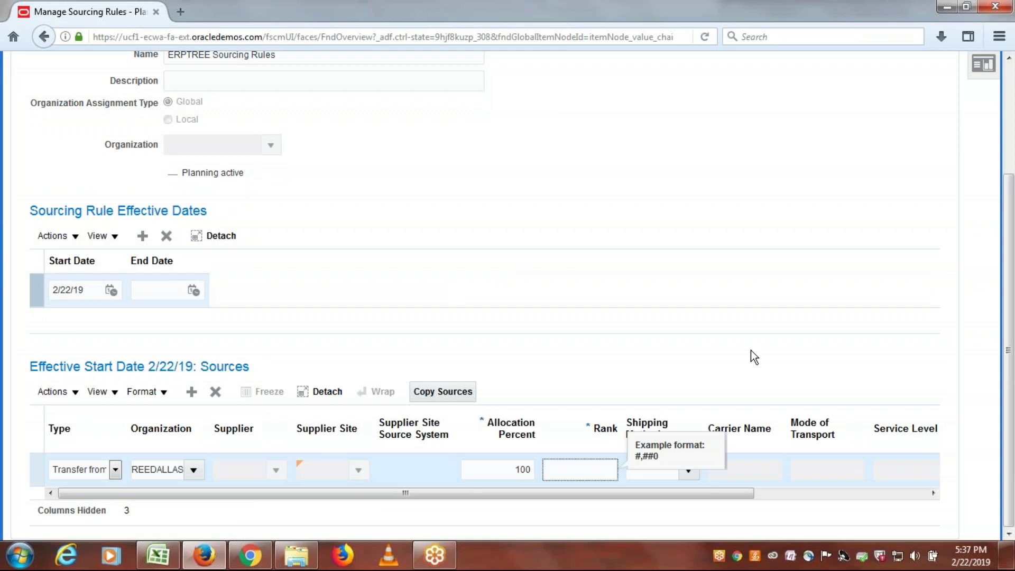
pyautogui.write('1')
pyautogui.click(756, 201)
pyautogui.scroll(3, 666, 211)
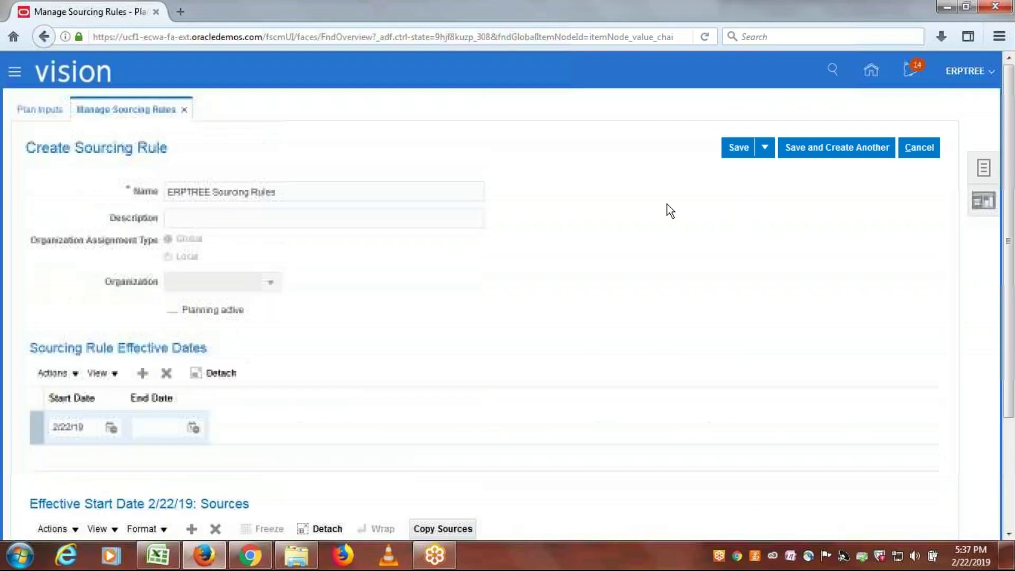
pyautogui.click(764, 147)
pyautogui.click(766, 169)
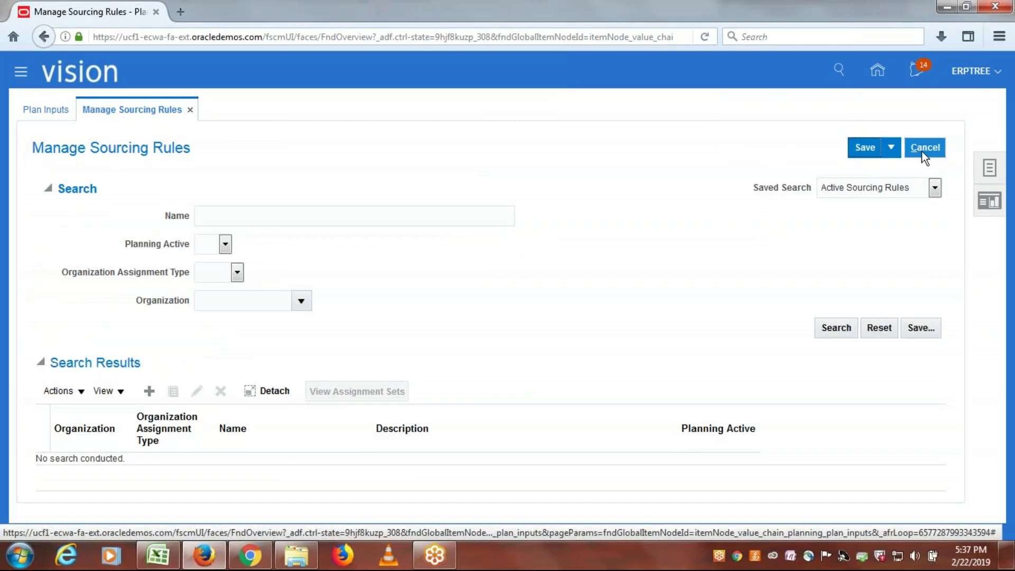
# Step: Select the Setup Sourcing Assignment Set task in the Excel checklist, and open Manage Assignment Sets from Plan Inputs in Firefox
pyautogui.hotkey('alt', 'Tab')
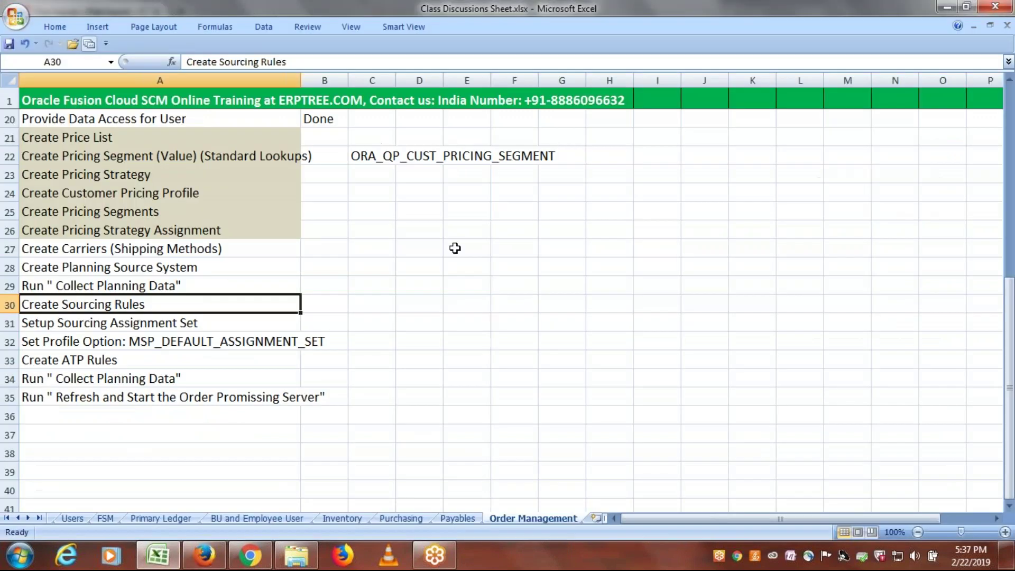
pyautogui.click(152, 318)
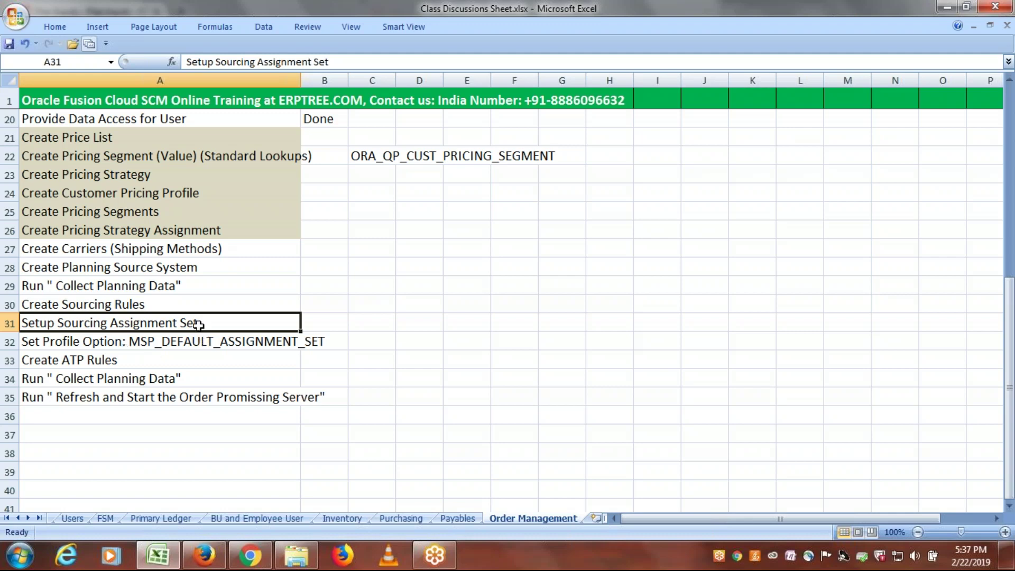
pyautogui.hotkey('alt', 'Tab')
pyautogui.click(988, 176)
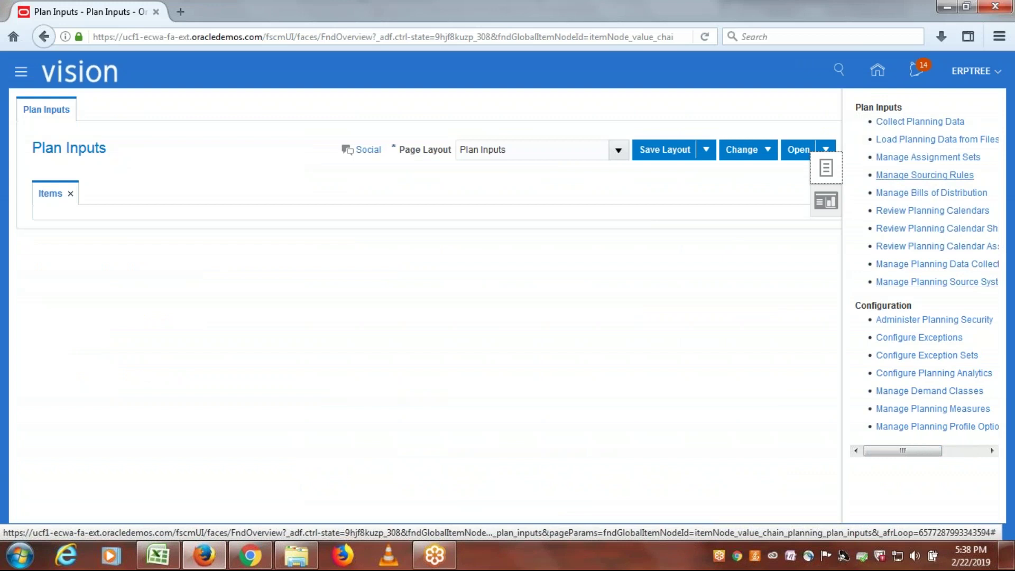
pyautogui.click(927, 157)
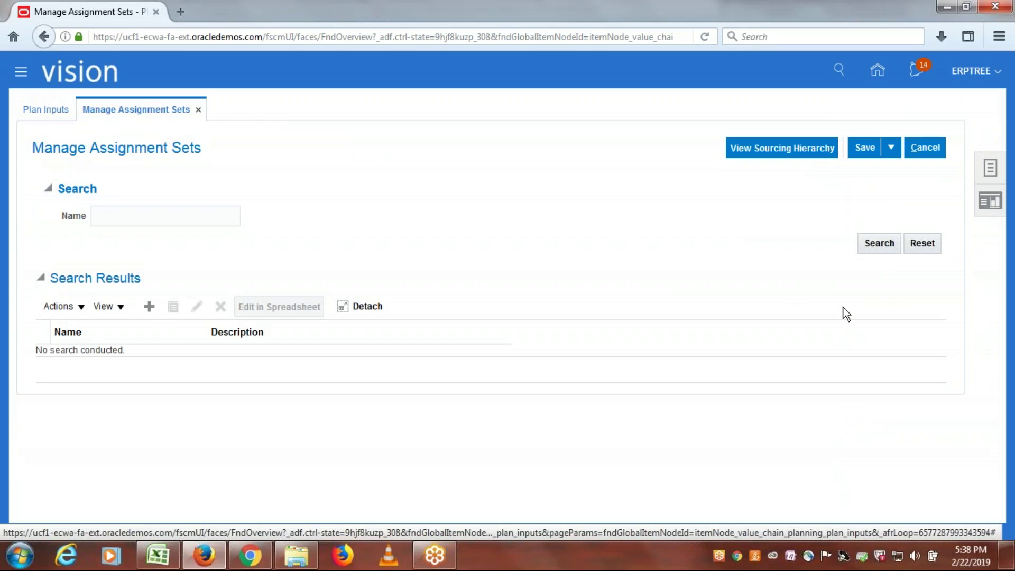
# Step: Search for all assignment sets and open the GlobalOrderPromising assignment set for editing
pyautogui.click(886, 247)
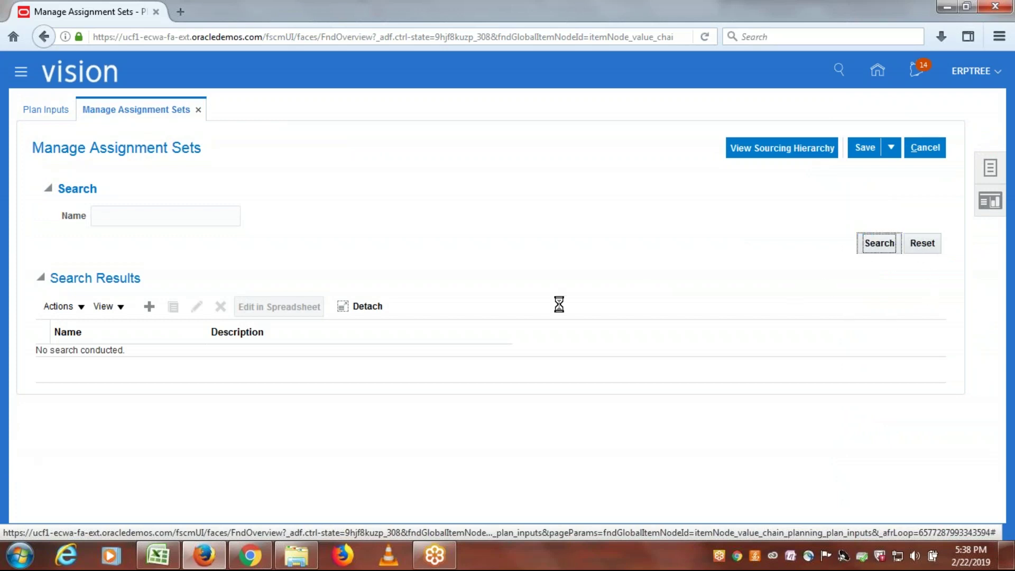
pyautogui.scroll(-1, 550, 291)
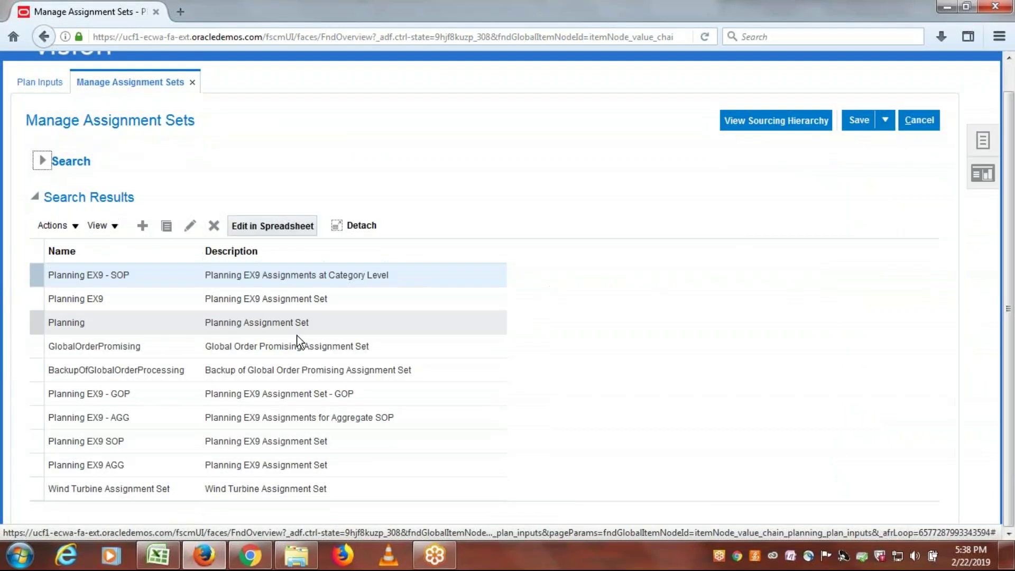
pyautogui.click(79, 346)
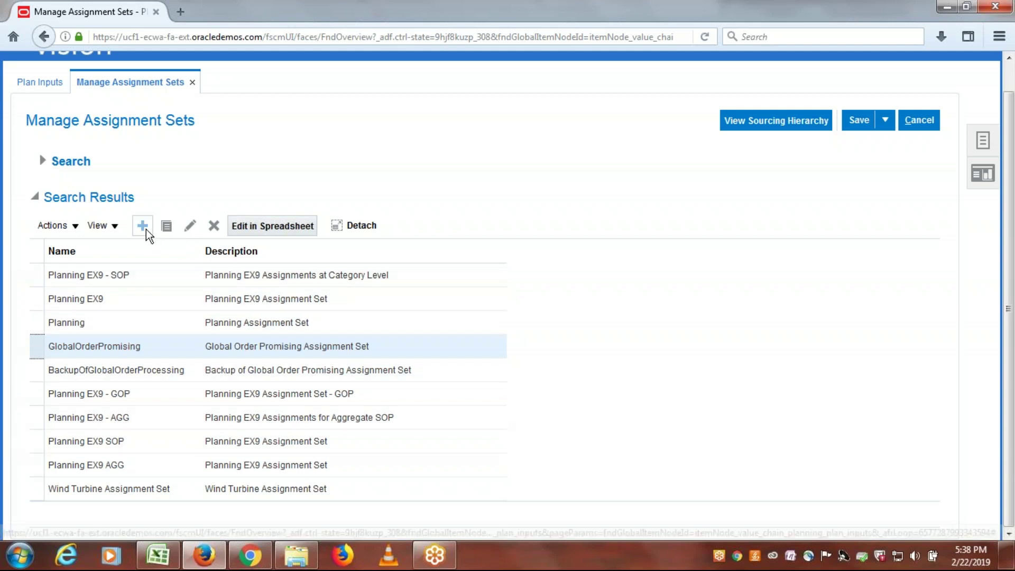
pyautogui.click(189, 226)
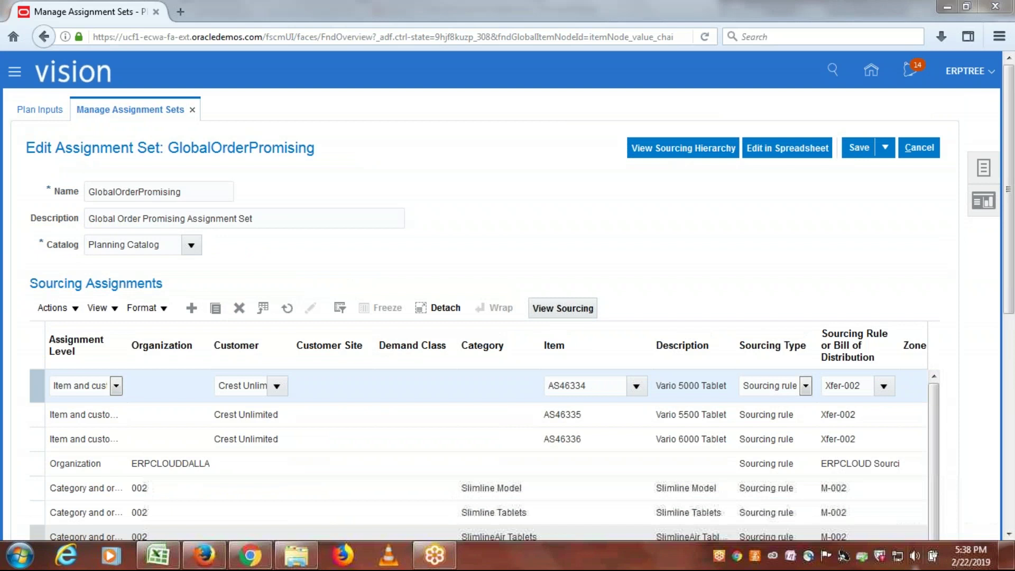
pyautogui.click(915, 555)
pyautogui.click(672, 269)
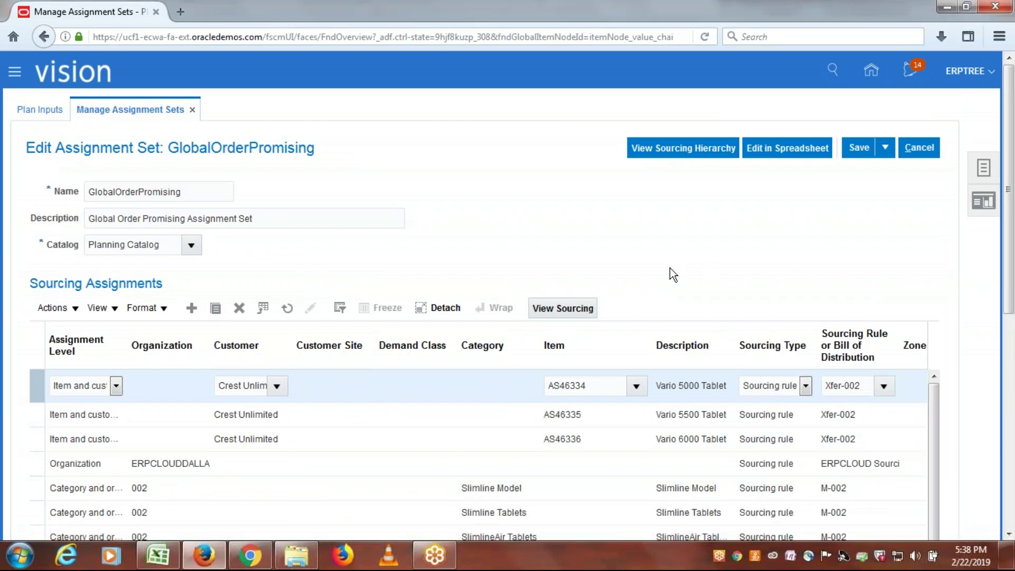
# Step: Add a sourcing assignment row with assignment level Organization and organization ERPTREEDALLAS
pyautogui.click(190, 308)
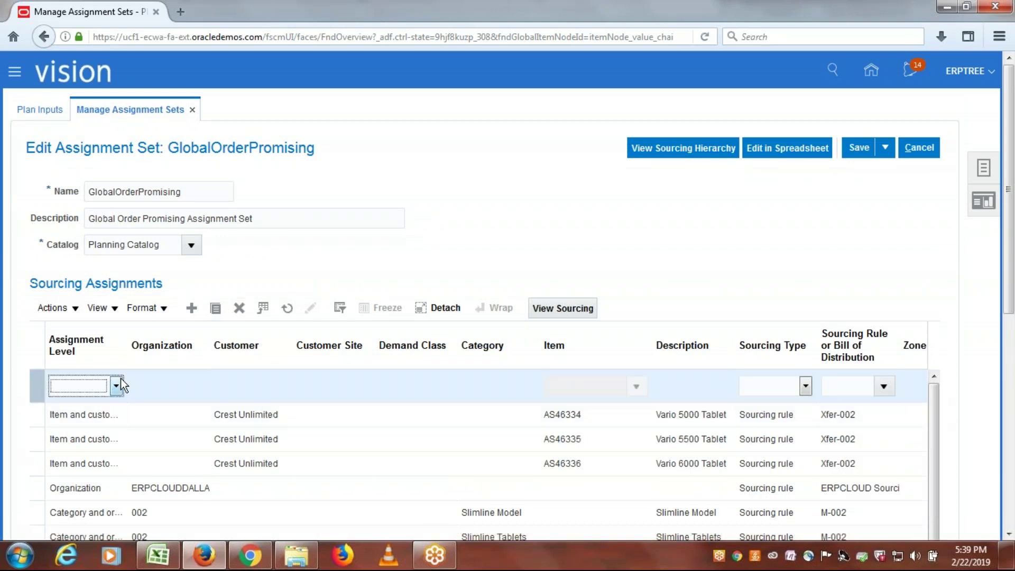
pyautogui.click(118, 386)
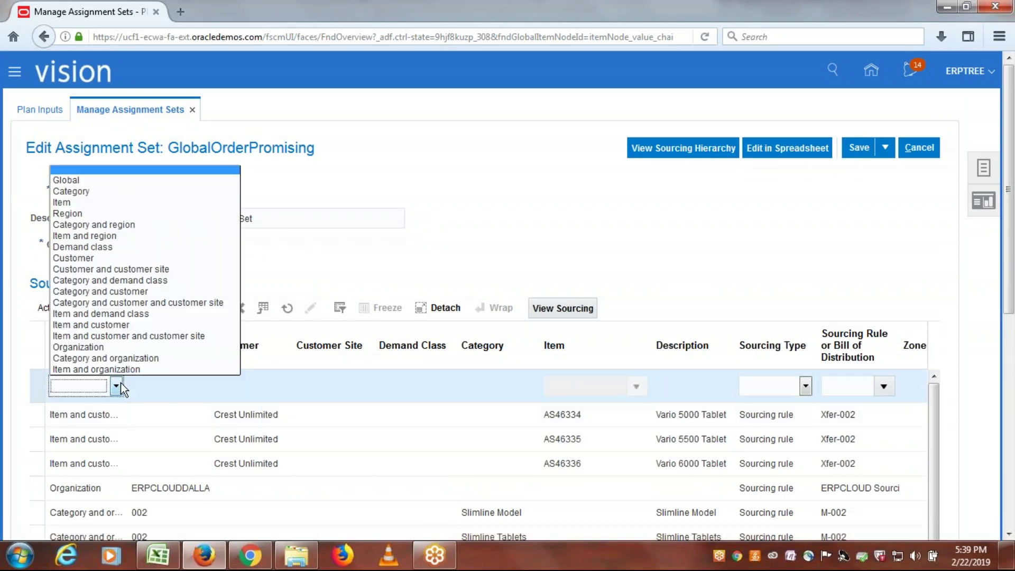
pyautogui.click(106, 347)
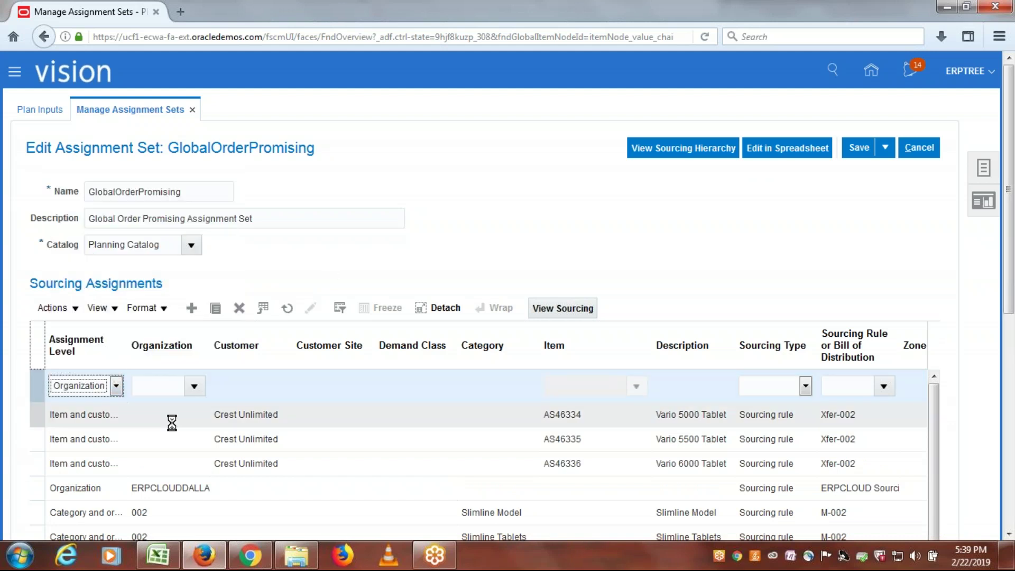
pyautogui.click(151, 380)
pyautogui.write('erpt')
pyautogui.press('Tab')
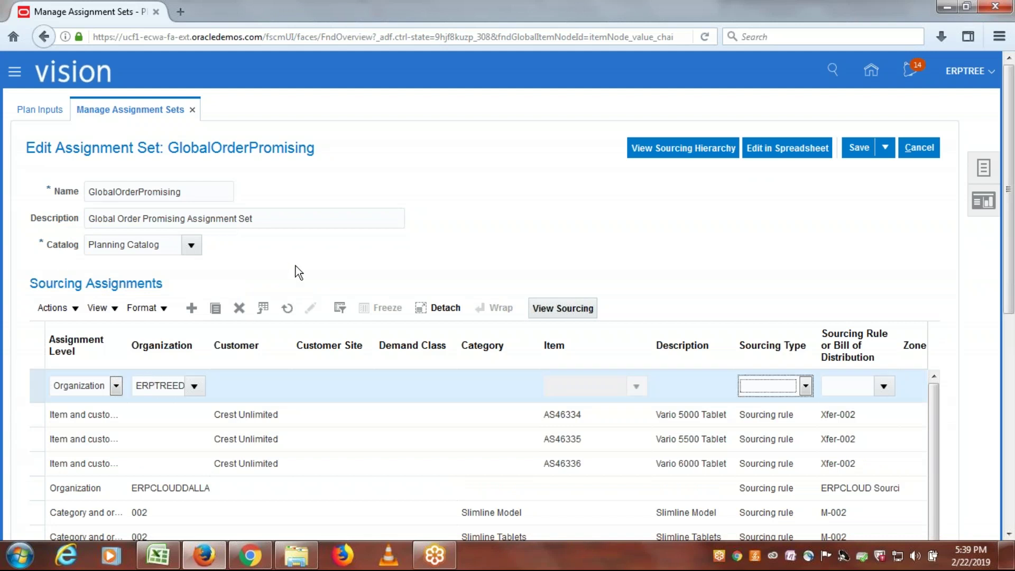
# Step: Set the new assignment's sourcing type to Sourcing rule with ERPTREE Sourcing Rules, and save and close the assignment set
pyautogui.click(806, 383)
pyautogui.click(791, 412)
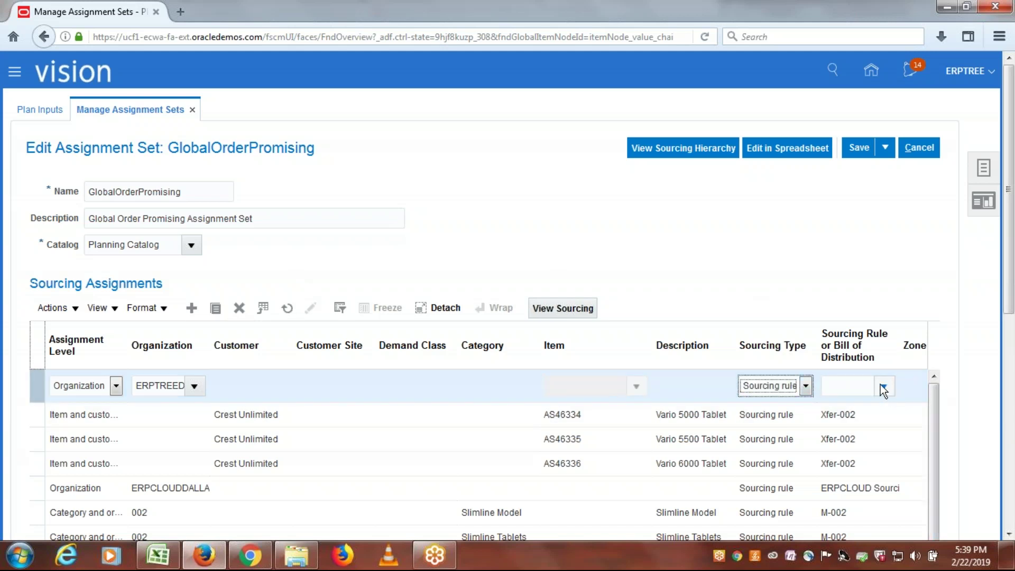
pyautogui.click(854, 384)
pyautogui.write('erpt')
pyautogui.click(832, 421)
pyautogui.moveTo(859, 388); pyautogui.dragTo(886, 389)
pyautogui.click(747, 230)
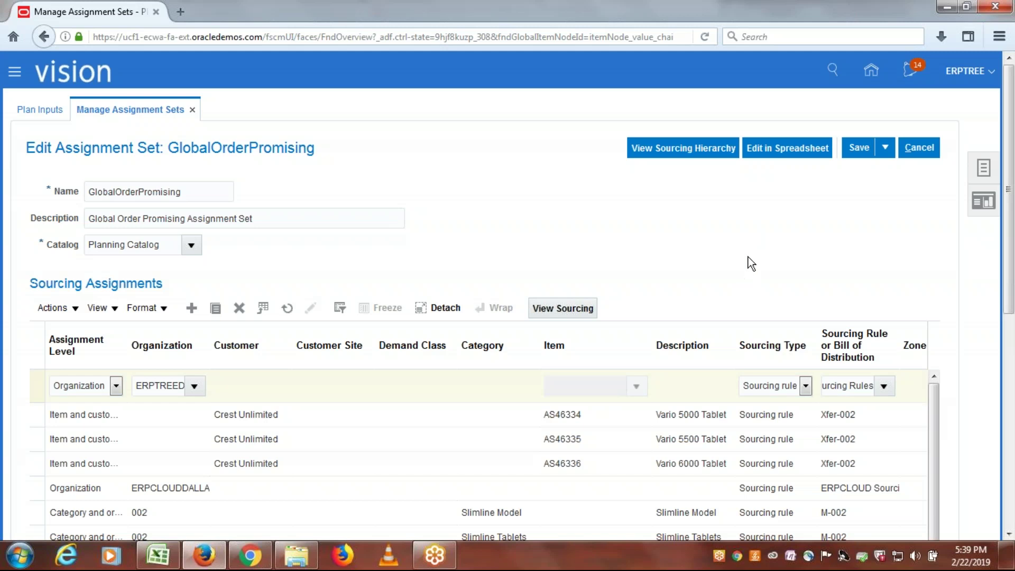
pyautogui.click(885, 148)
pyautogui.click(870, 172)
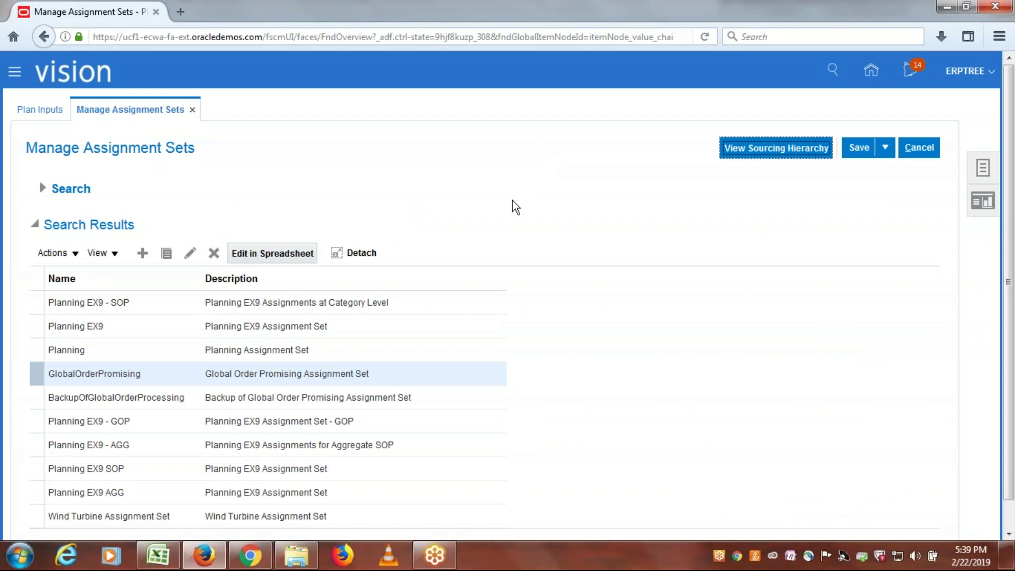
# Step: Copy the profile option code MSP_DEFAULT_ASSIGNMENT_SET from the Excel checklist and return to Firefox
pyautogui.hotkey('alt', 'Tab')
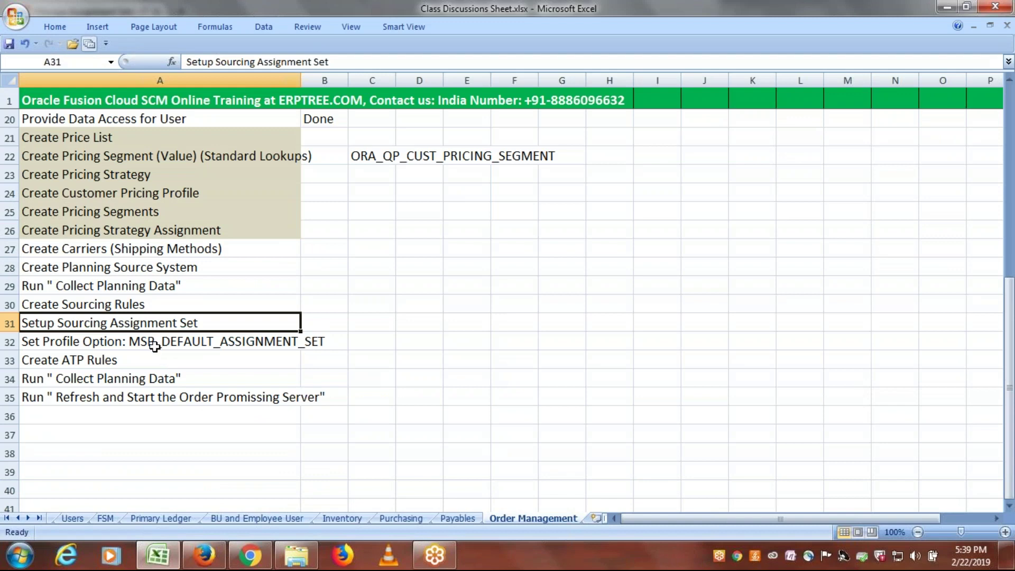
pyautogui.click(155, 341)
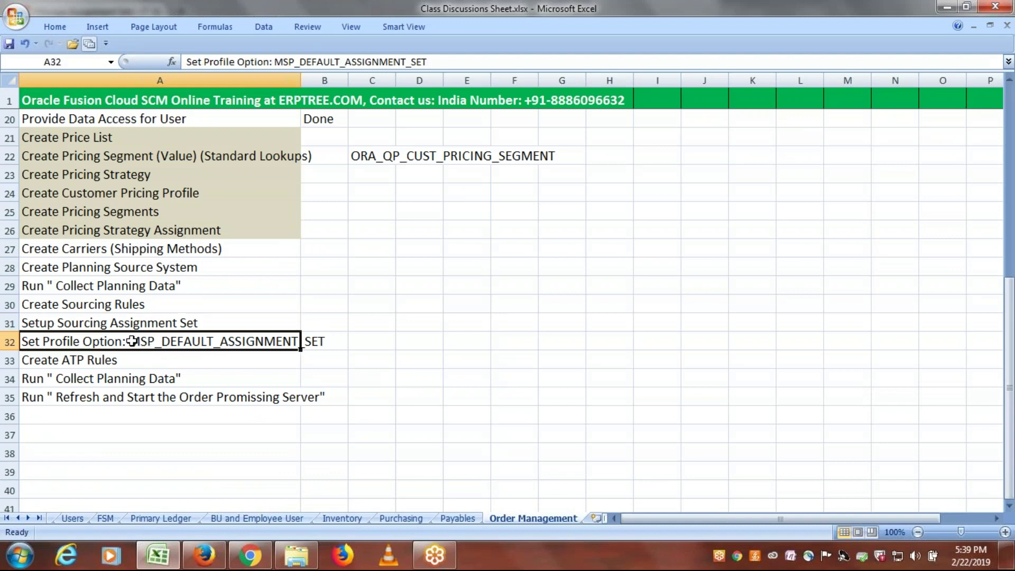
pyautogui.doubleClick(133, 341)
pyautogui.doubleClick(136, 341)
pyautogui.hotkey('ctrl', 'c')
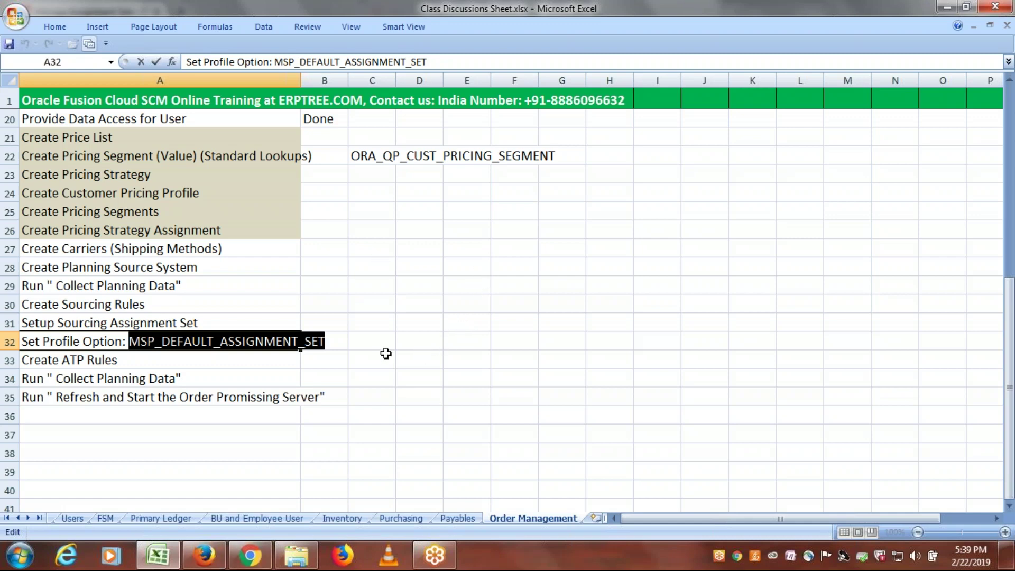
pyautogui.click(205, 554)
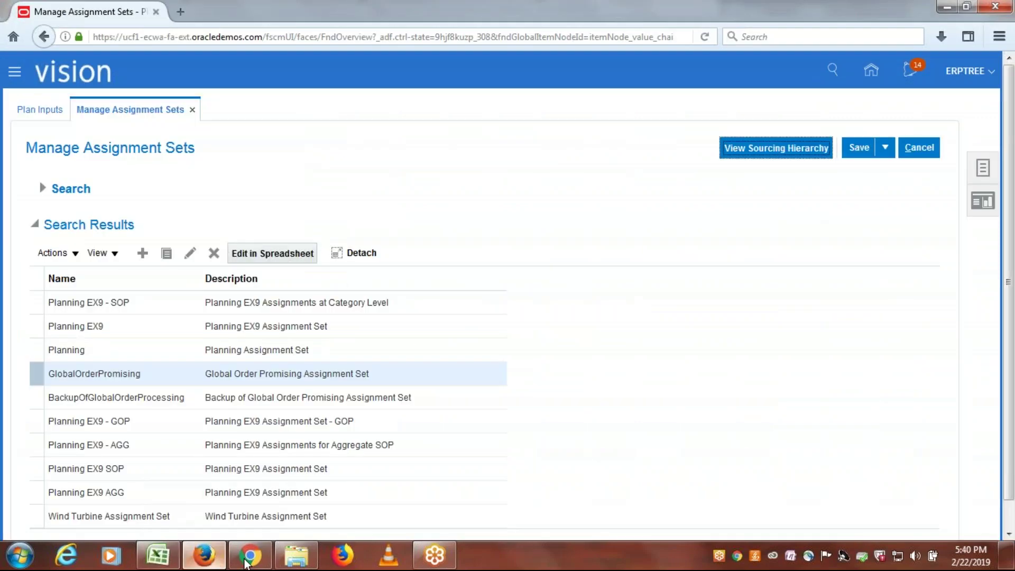
# Step: Open Setup and Maintenance and go to its task search page
pyautogui.click(337, 37)
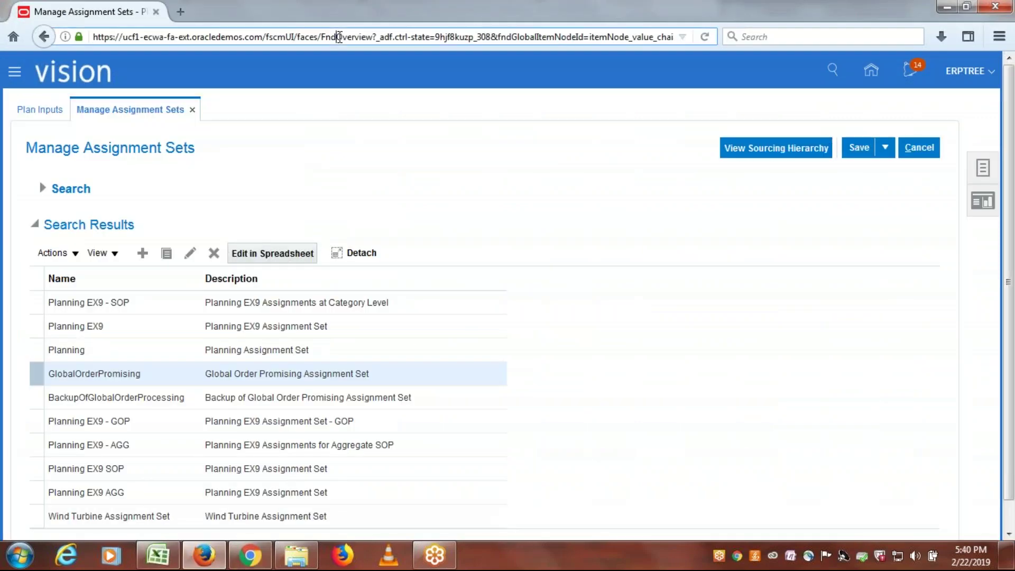
pyautogui.click(955, 74)
pyautogui.click(847, 246)
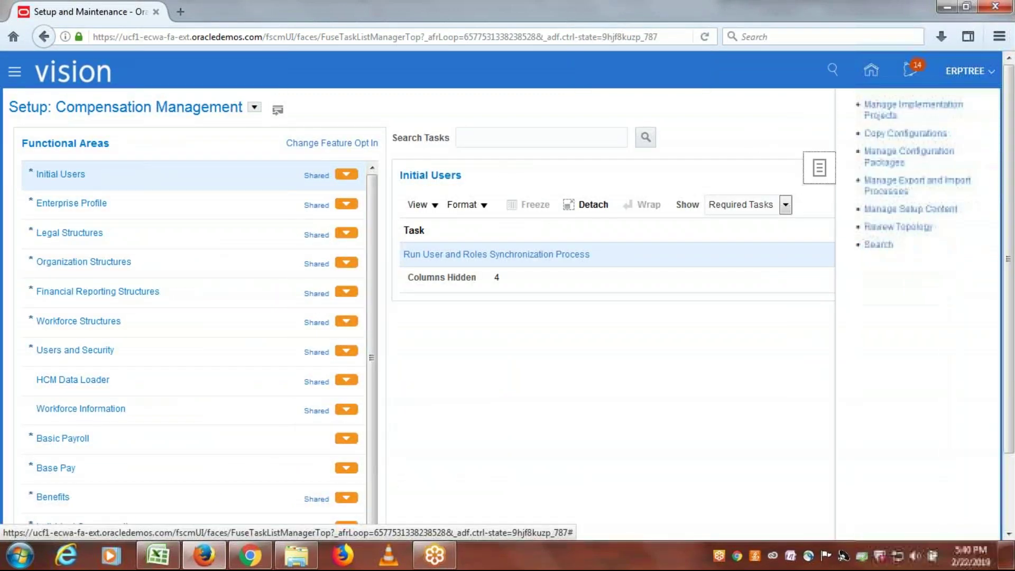
pyautogui.click(879, 246)
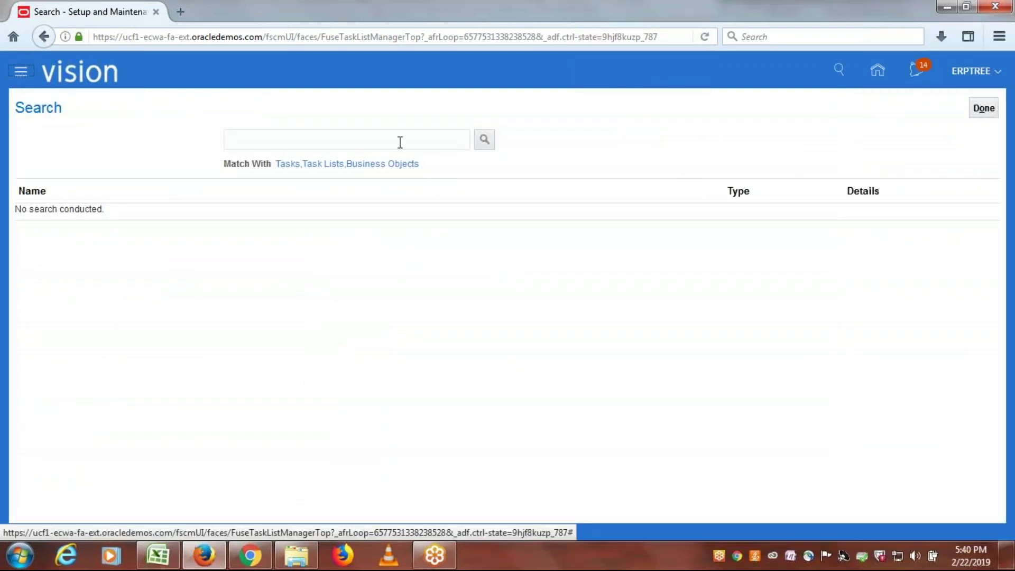
# Step: Search the setup tasks for PROFILE VAL and open Manage Administrator Profile Values
pyautogui.click(387, 140)
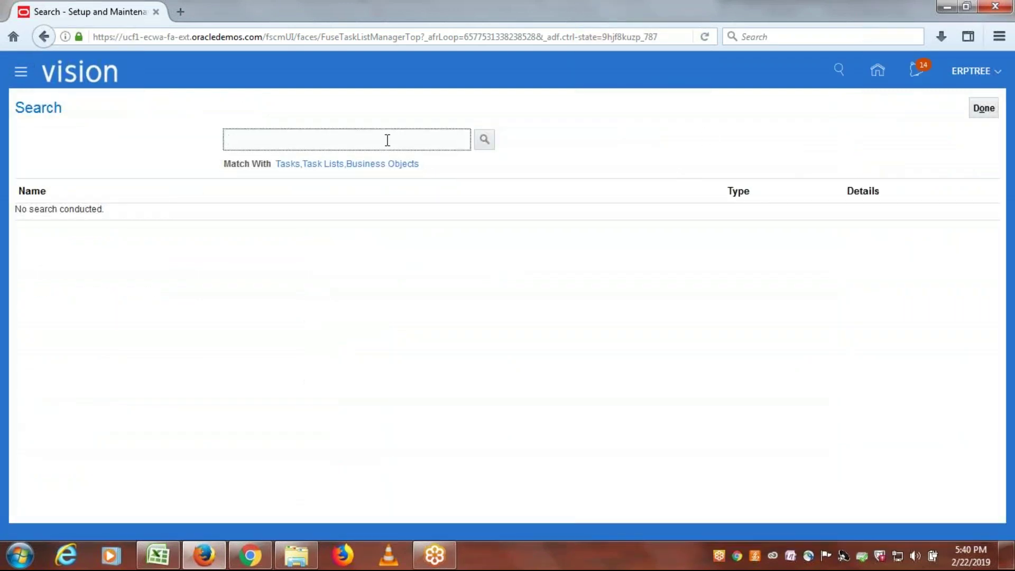
pyautogui.write('administrator pro')
pyautogui.moveTo(387, 140); pyautogui.dragTo(8, 137)
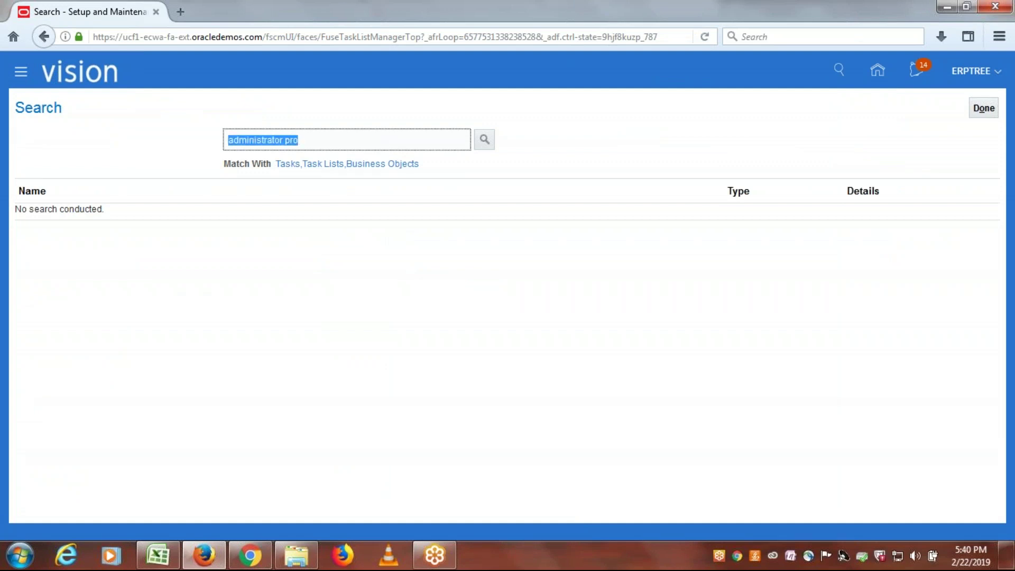
pyautogui.write('PROFILE')
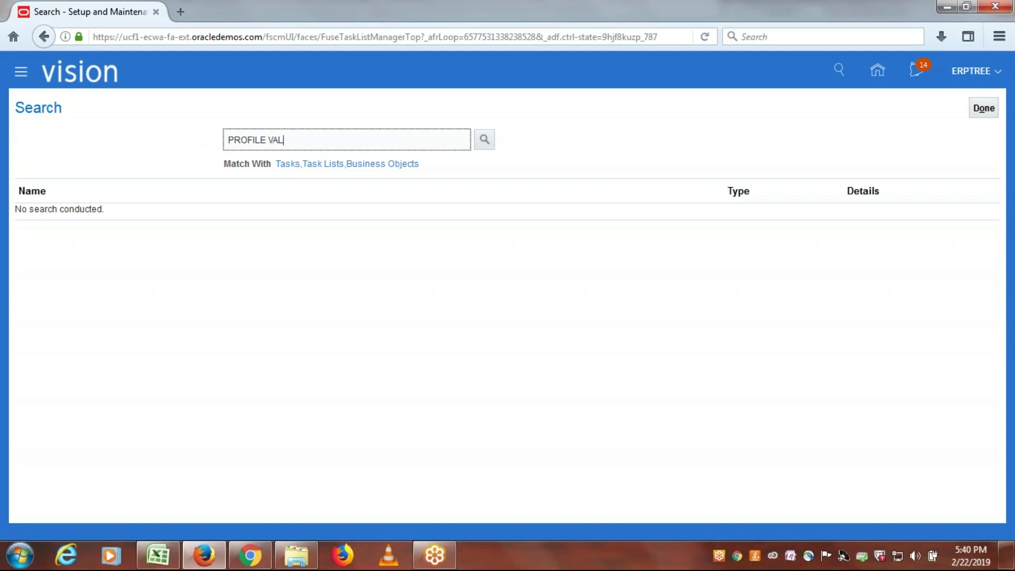
pyautogui.write(' VAL')
pyautogui.click(484, 139)
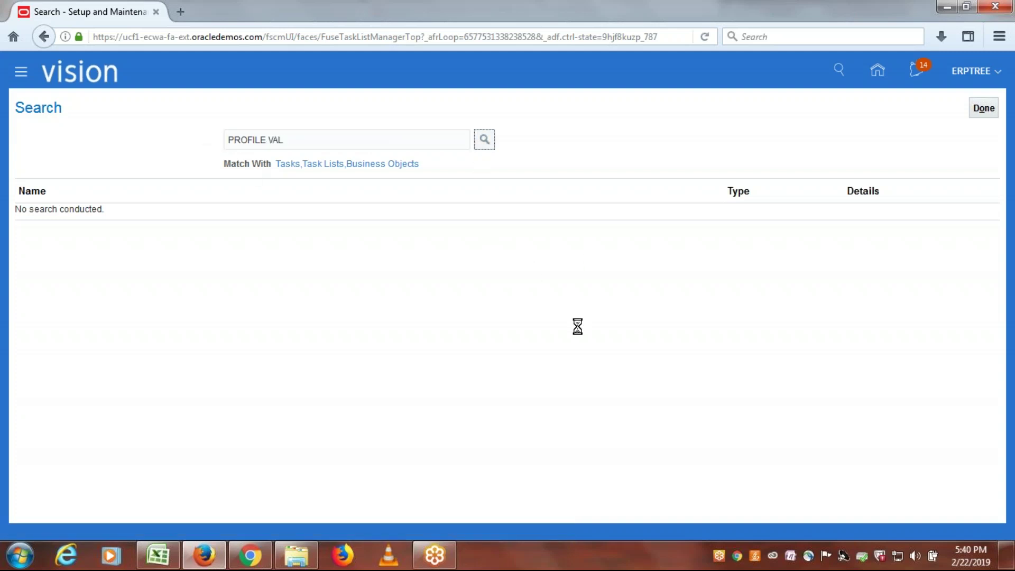
pyautogui.click(148, 263)
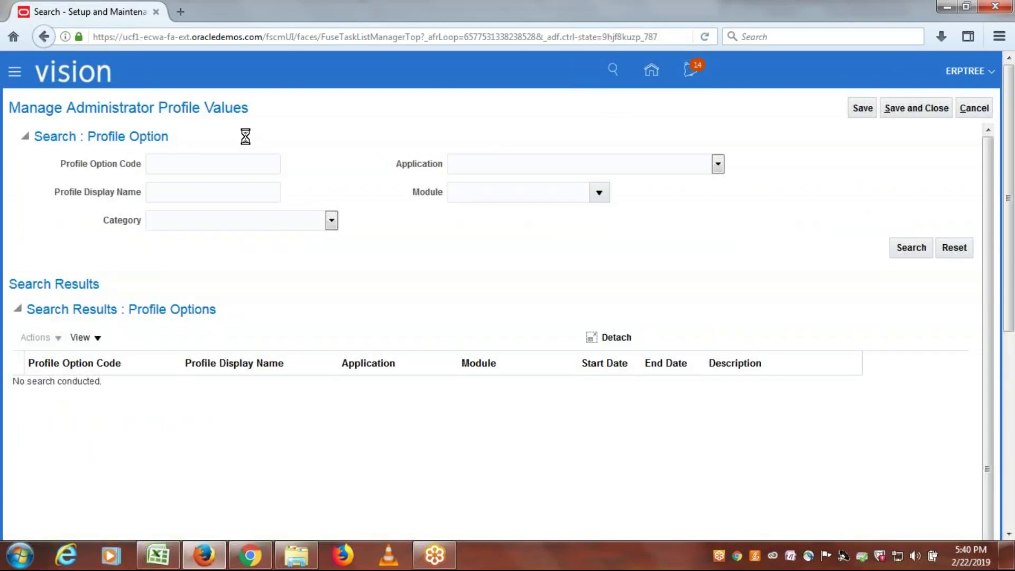
# Step: Search for the profile option code MSP_DEFAULT_ASSIGNMENT_SET
pyautogui.click(206, 164)
pyautogui.hotkey('ctrl', 'v')
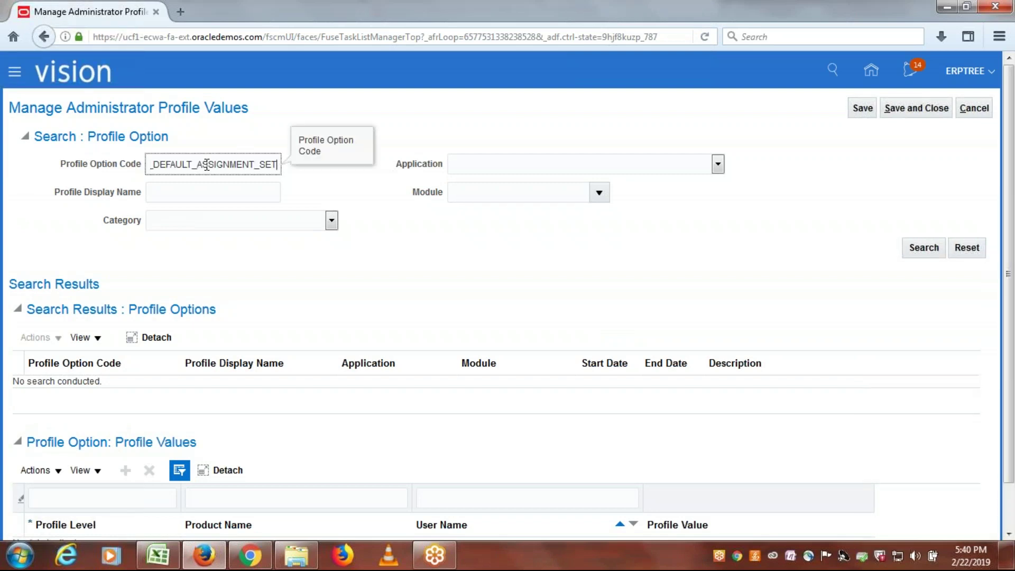
pyautogui.click(935, 245)
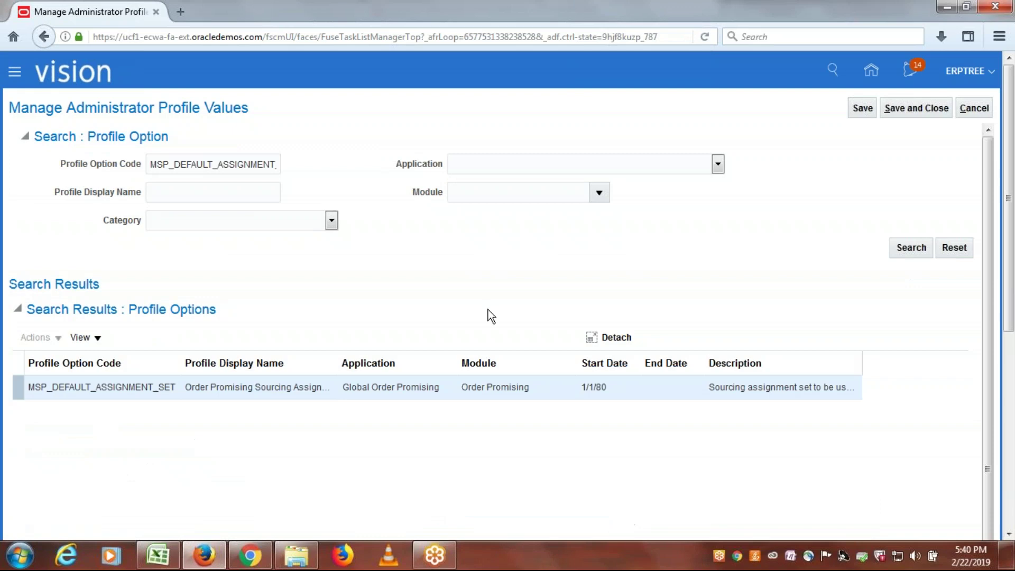
# Step: Keep GlobalOrderPromising as the Site-level value of the default assignment set profile option, and save and close
pyautogui.scroll(-3, 478, 300)
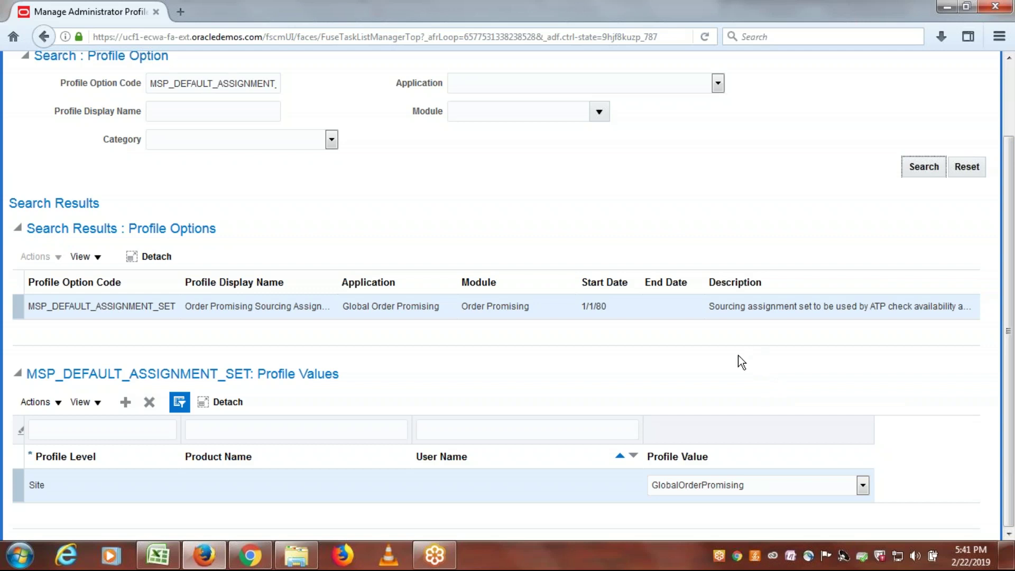
pyautogui.click(863, 485)
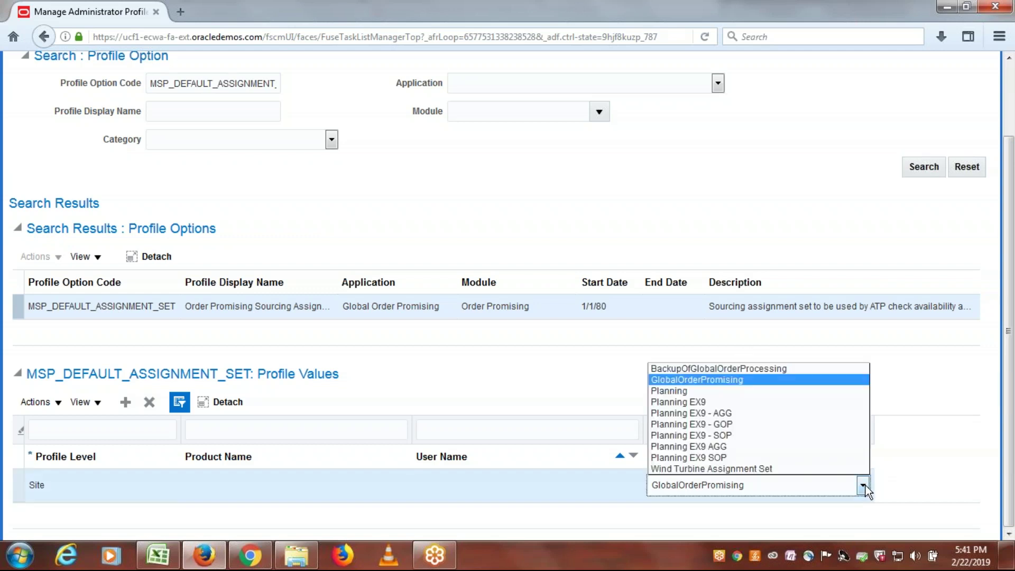
pyautogui.click(933, 461)
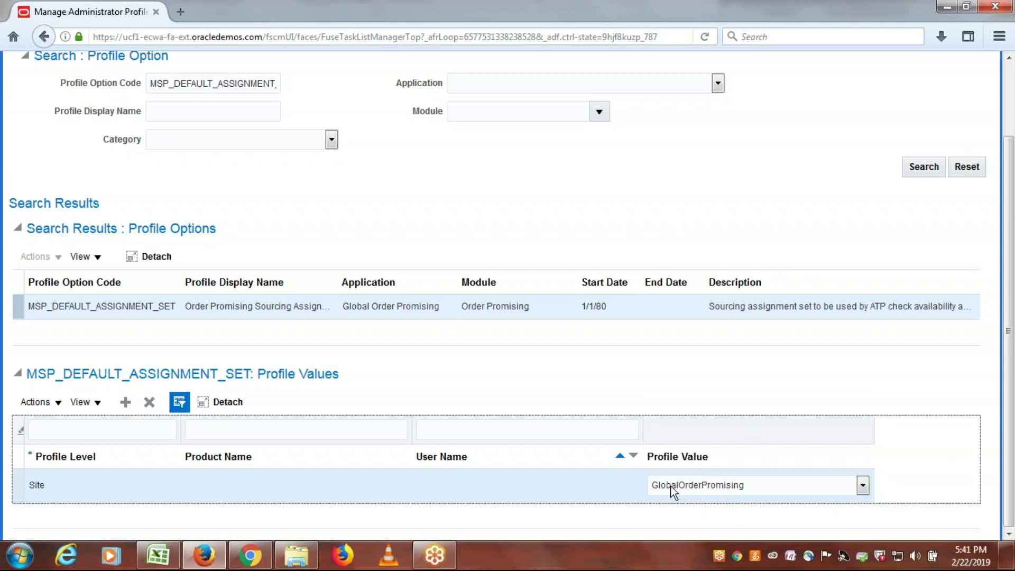
pyautogui.scroll(3, 1008, 328)
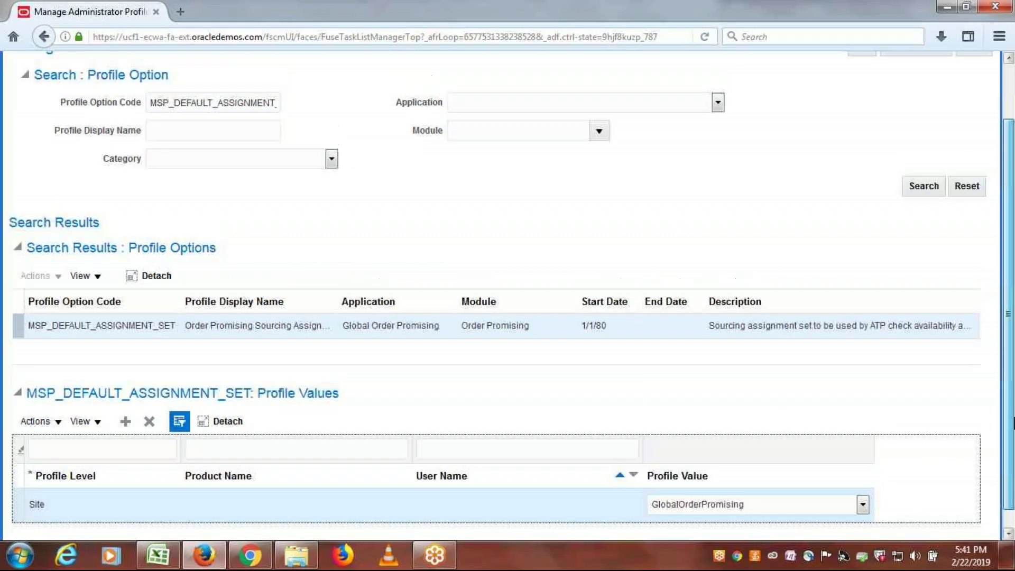
pyautogui.click(908, 109)
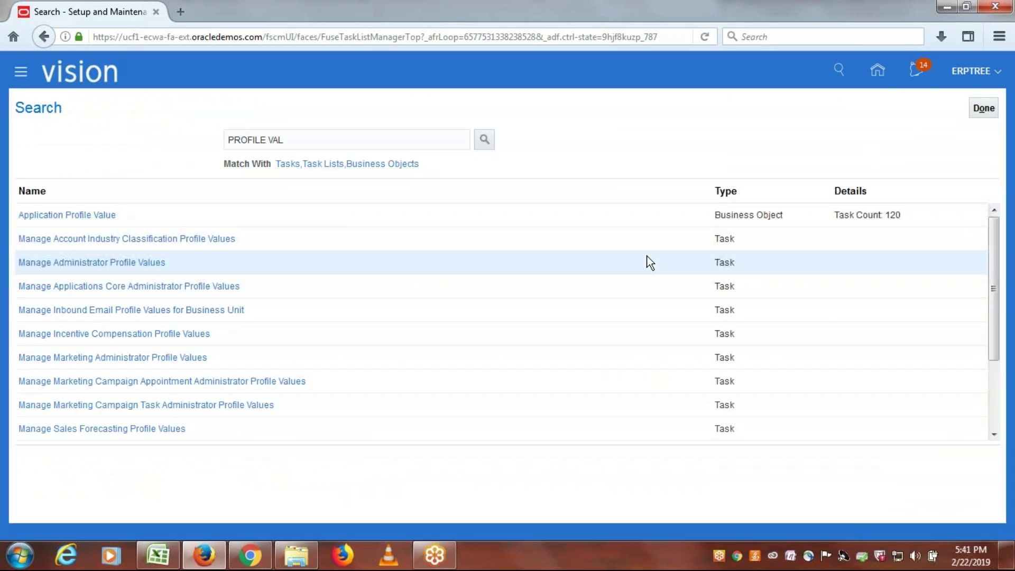
# Step: Select the Create ATP Rules task in the Excel checklist, and open the Global Order Promising work area in Firefox
pyautogui.hotkey('alt', 'Tab')
pyautogui.click(113, 364)
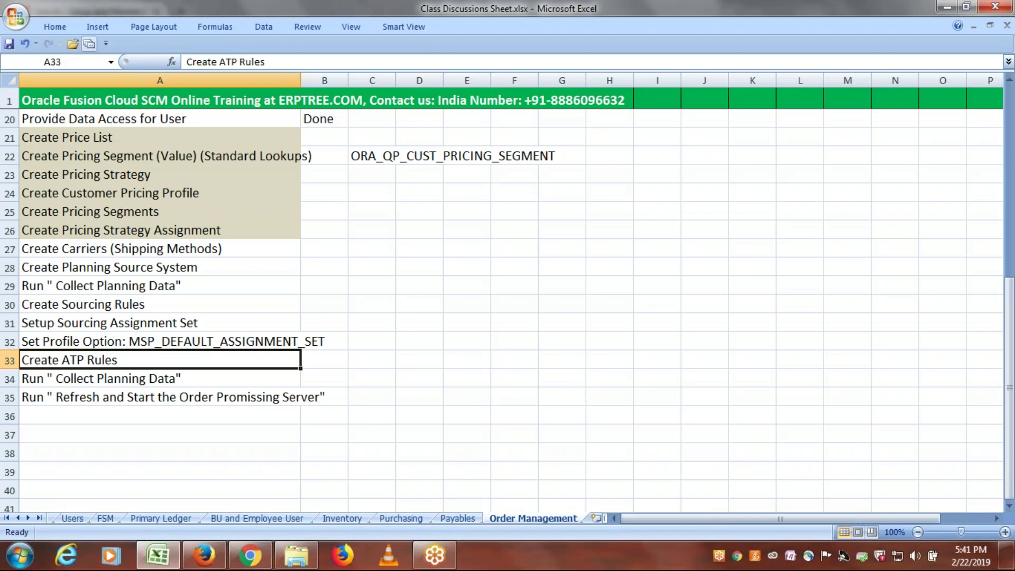
pyautogui.hotkey('alt', 'Tab')
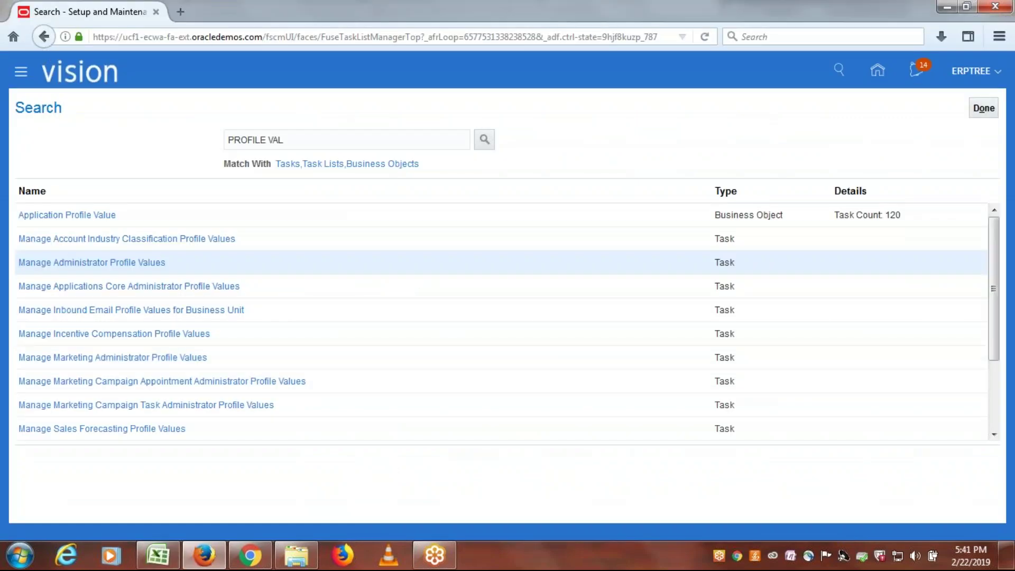
pyautogui.click(20, 72)
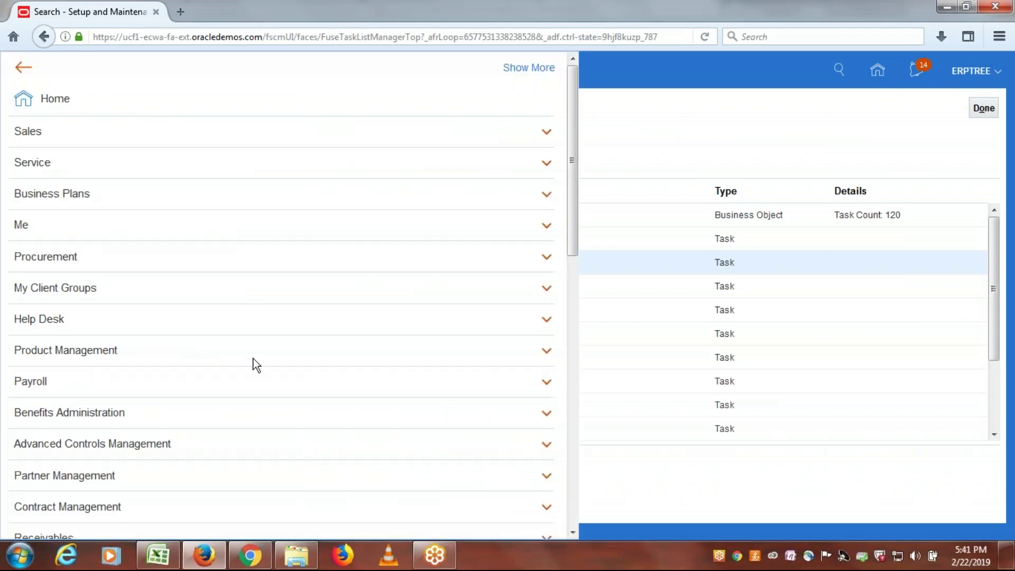
pyautogui.scroll(-5, 212, 360)
pyautogui.click(251, 285)
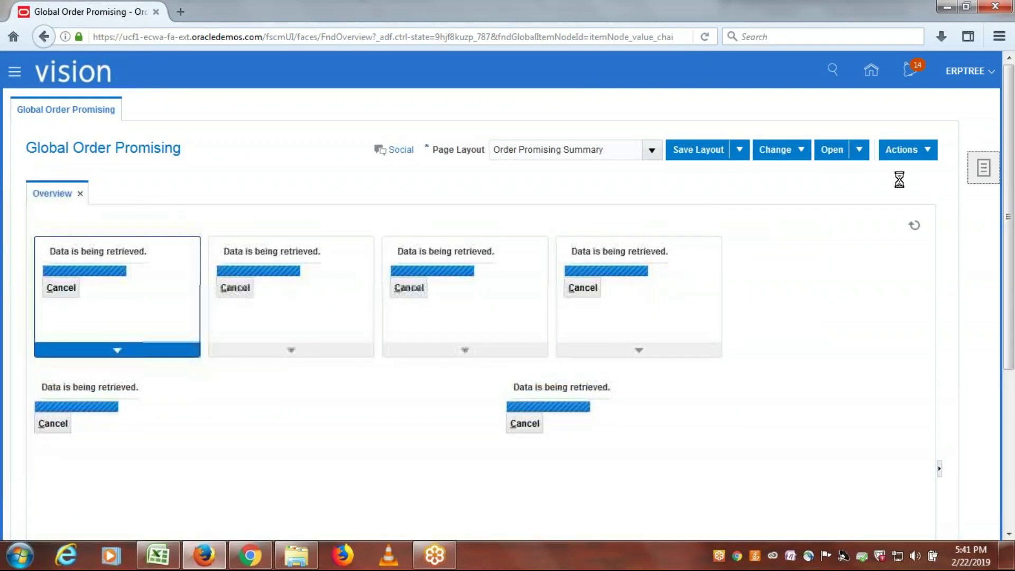
# Step: Create an ATP rule named ERPTREE ATP Rules with the Infinite availability based promising mode
pyautogui.click(982, 167)
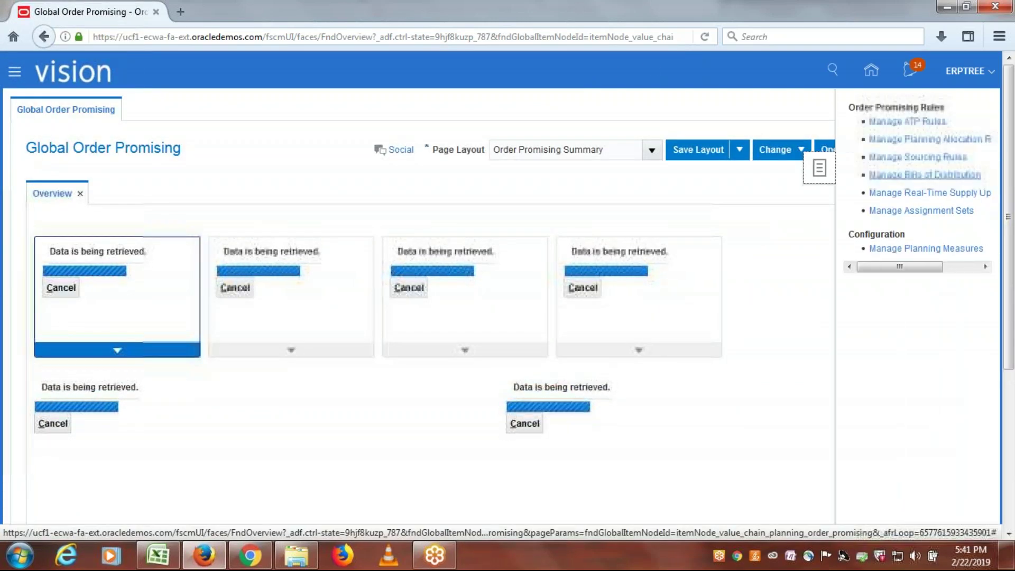
pyautogui.click(905, 122)
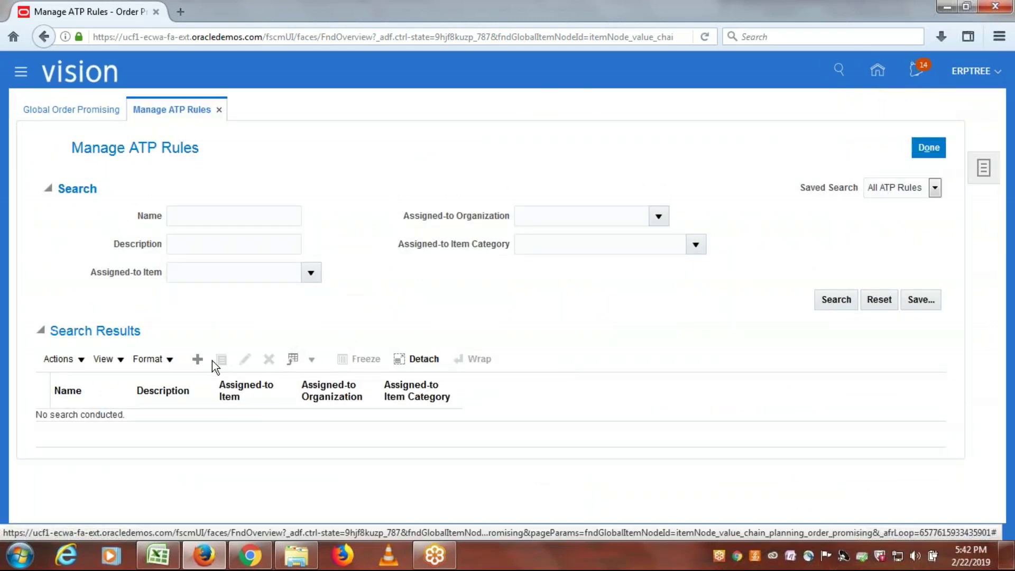
pyautogui.click(197, 359)
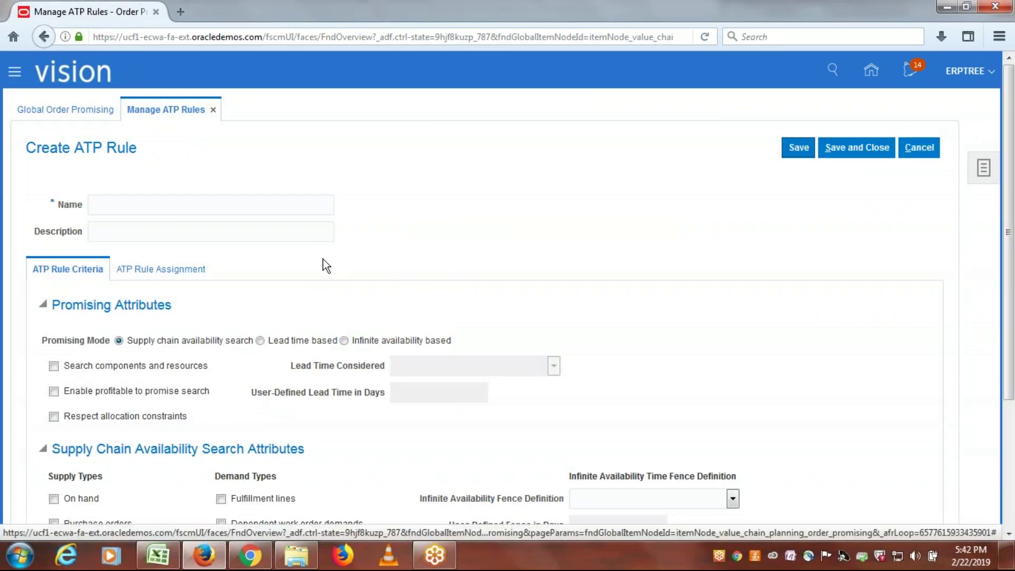
pyautogui.click(189, 201)
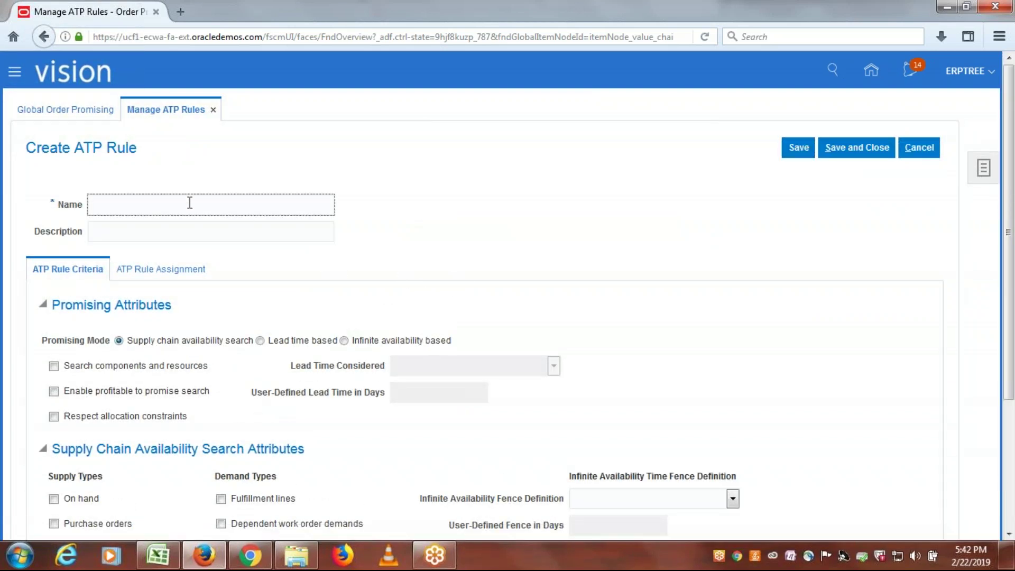
pyautogui.write('ERPTREE ATP Rules')
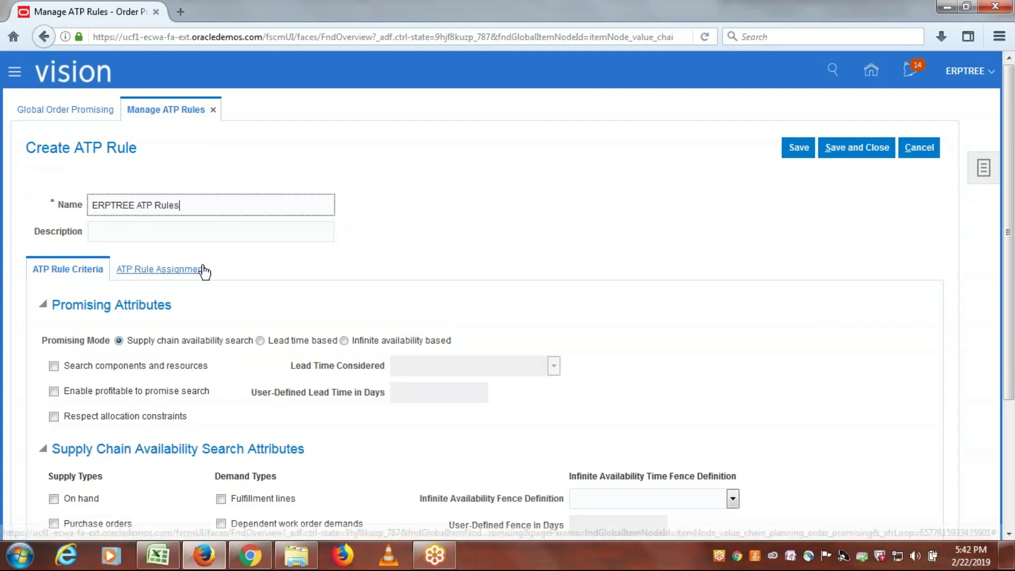
pyautogui.click(342, 343)
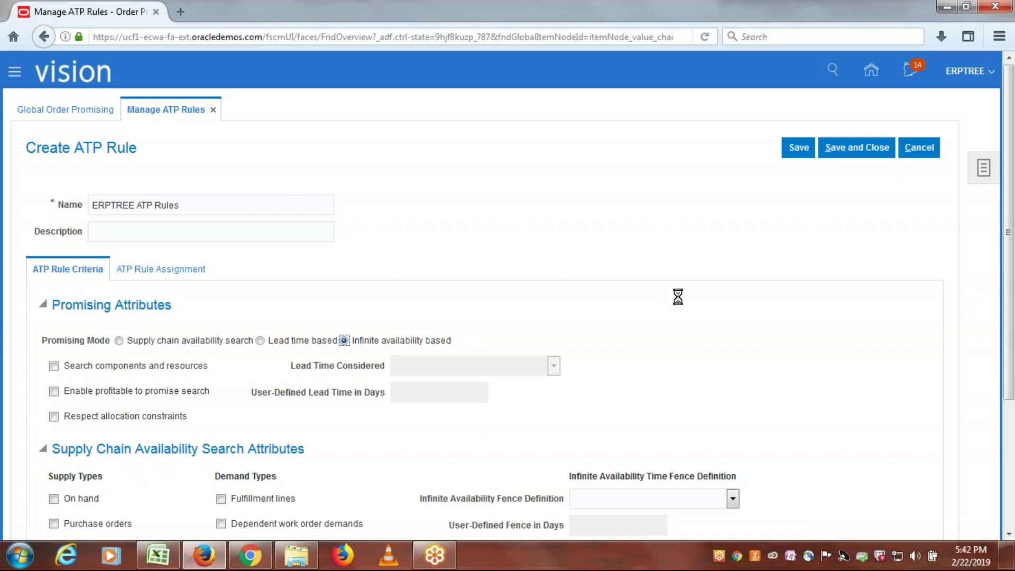
# Step: Add an assignment row to the ATP rule with Item and organization as its assignment basis
pyautogui.click(147, 270)
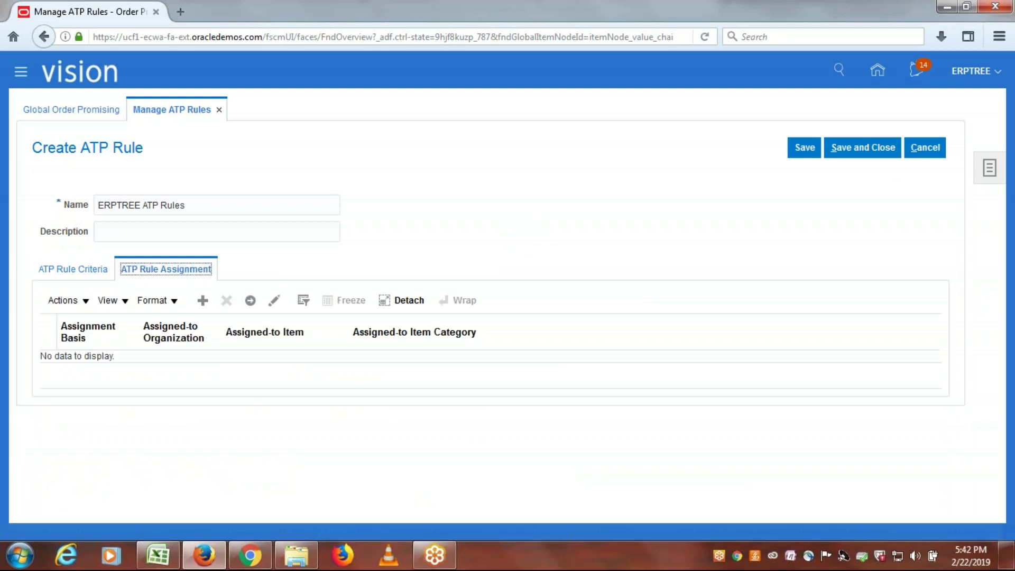
pyautogui.click(202, 302)
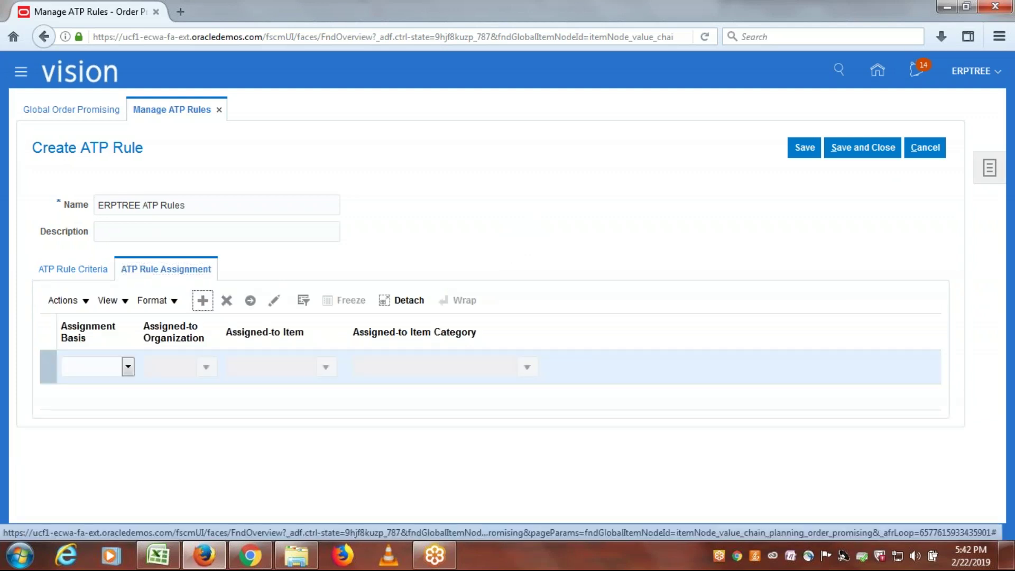
pyautogui.click(128, 365)
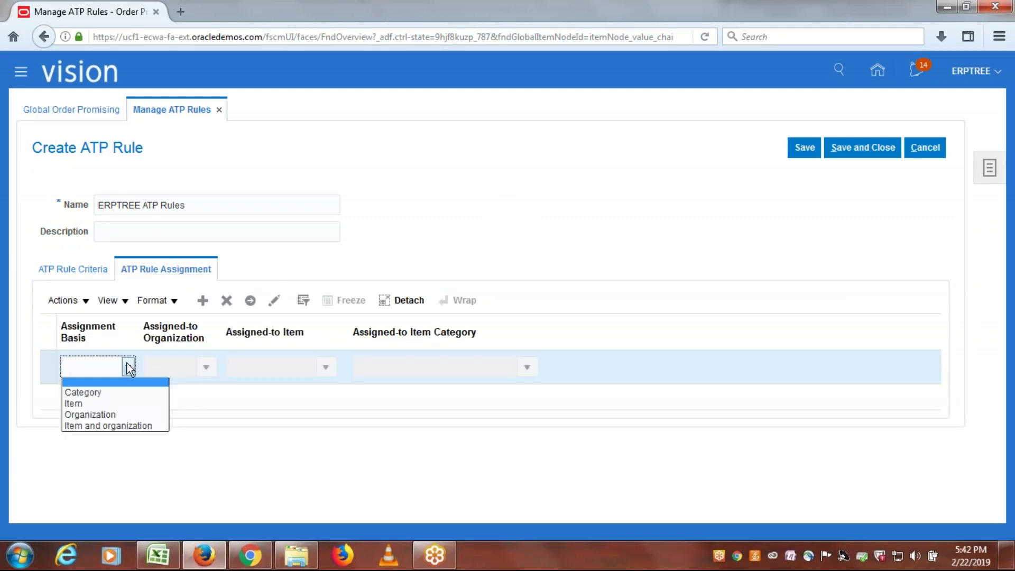
pyautogui.click(120, 423)
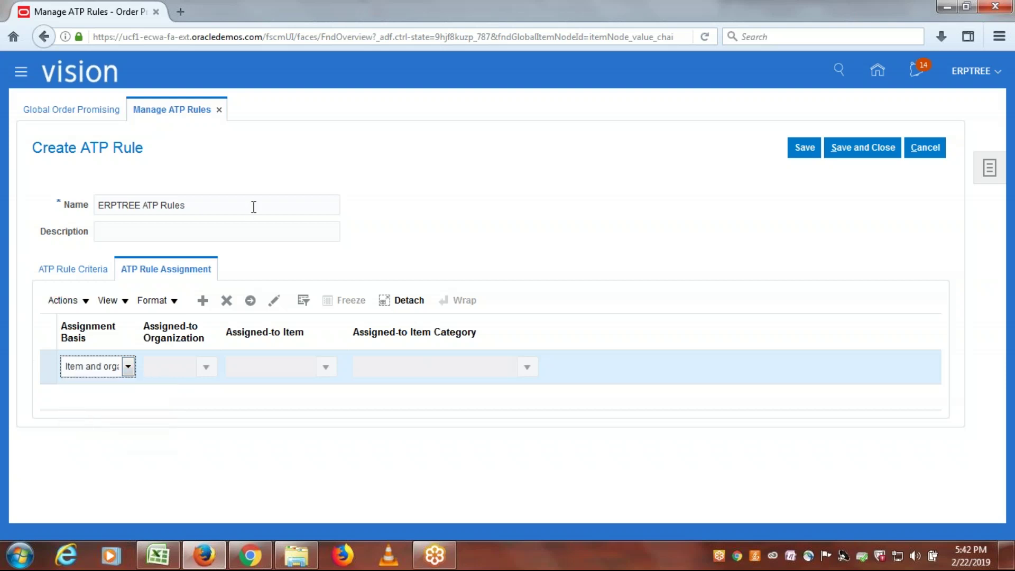
pyautogui.click(174, 365)
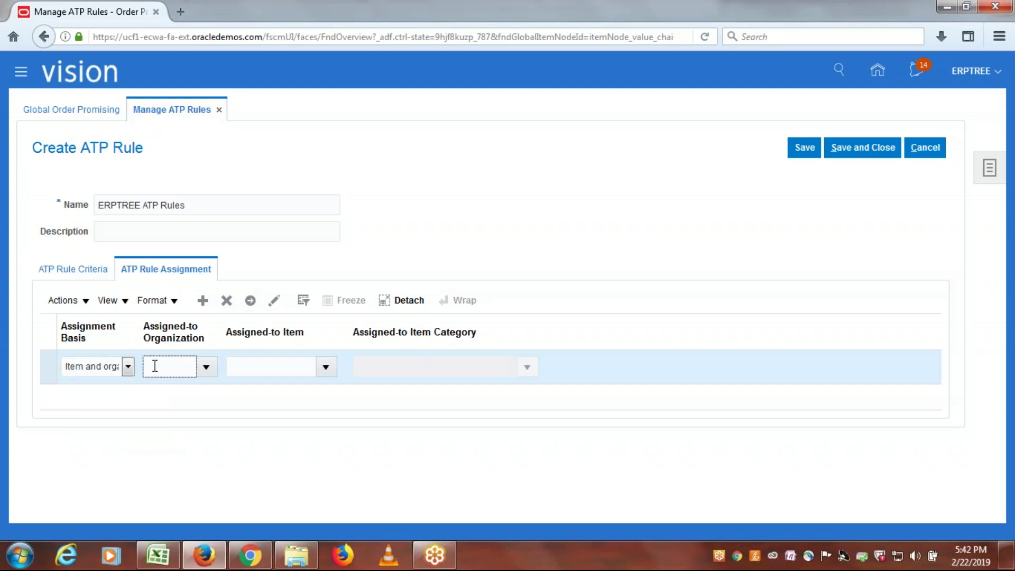
pyautogui.click(128, 367)
pyautogui.click(128, 405)
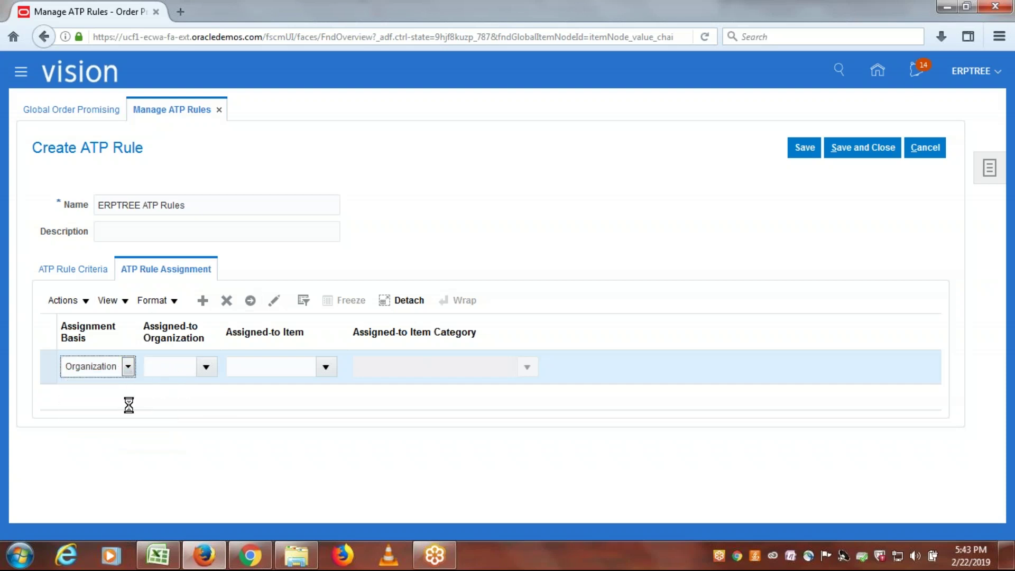
pyautogui.press('Tab')
pyautogui.click(128, 366)
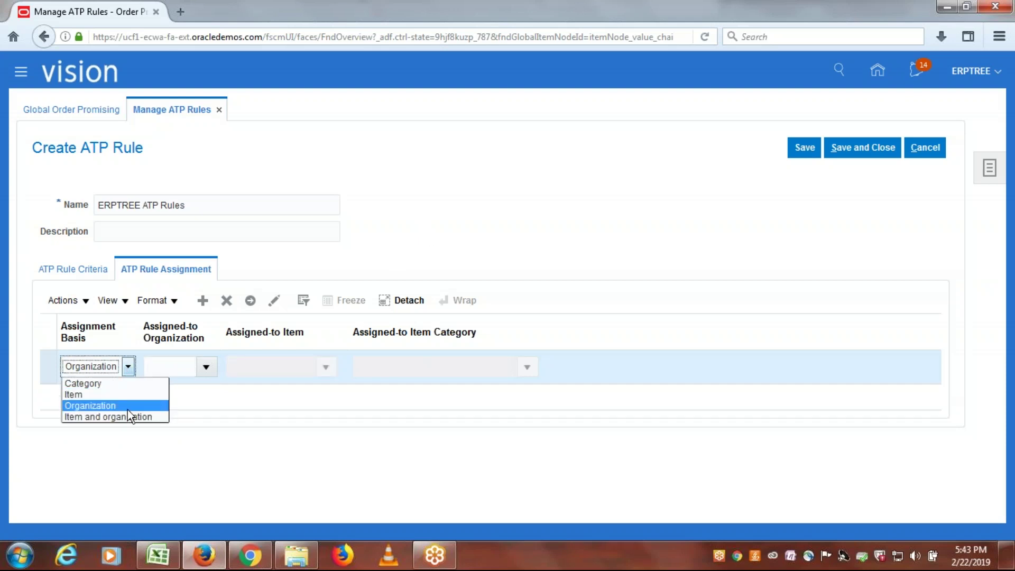
pyautogui.click(128, 417)
# Step: Search for organizations starting with erp and assign ERPTREEDALLAS to the ATP rule's assignment row
pyautogui.click(176, 368)
pyautogui.write('erp')
pyautogui.press('Tab')
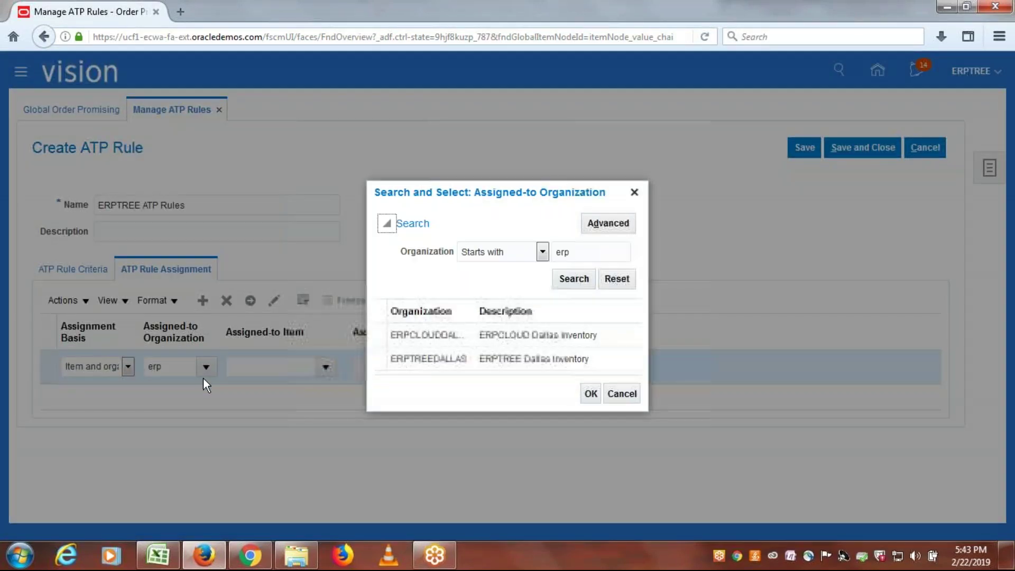
pyautogui.click(442, 359)
pyautogui.click(588, 395)
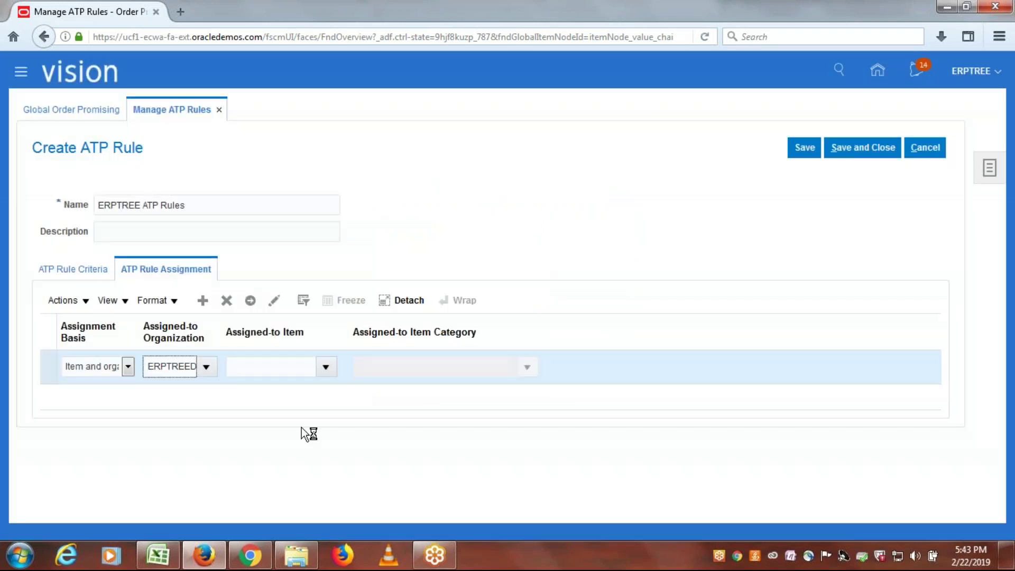
# Step: Assign item ERP1001 (MacBook) to the ATP rule, and save and close the rule
pyautogui.write('ERP')
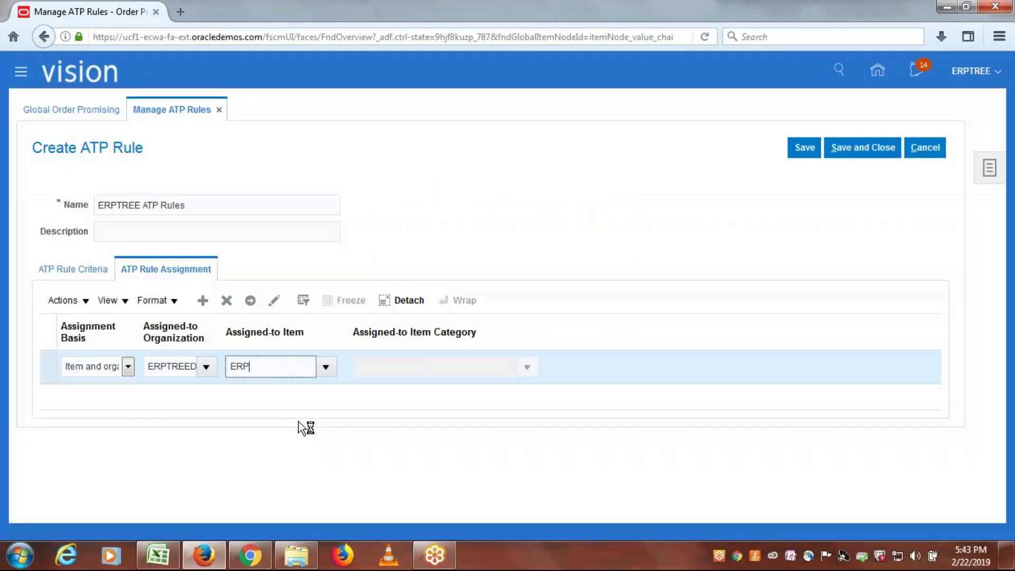
pyautogui.press('Tab')
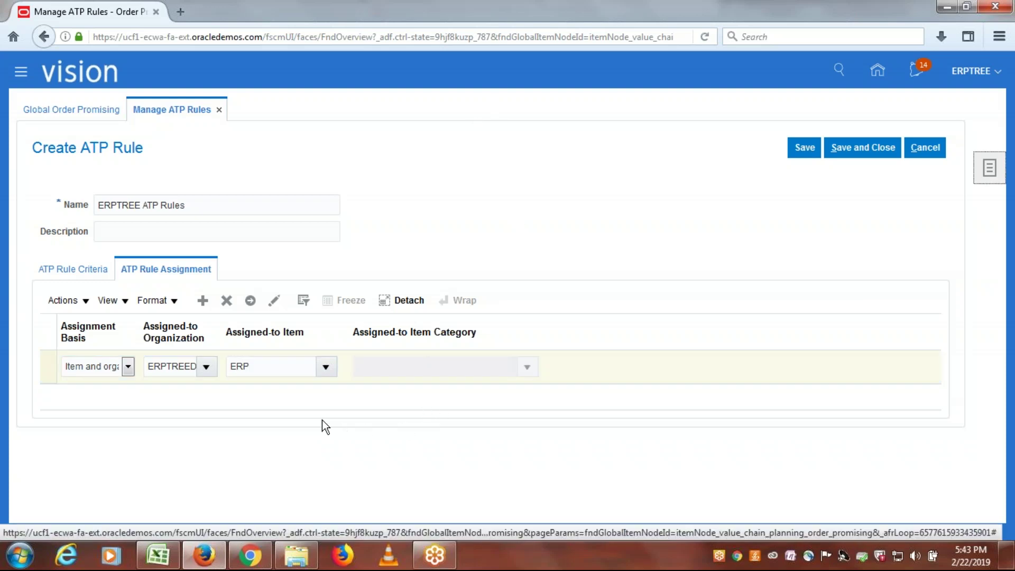
pyautogui.click(326, 367)
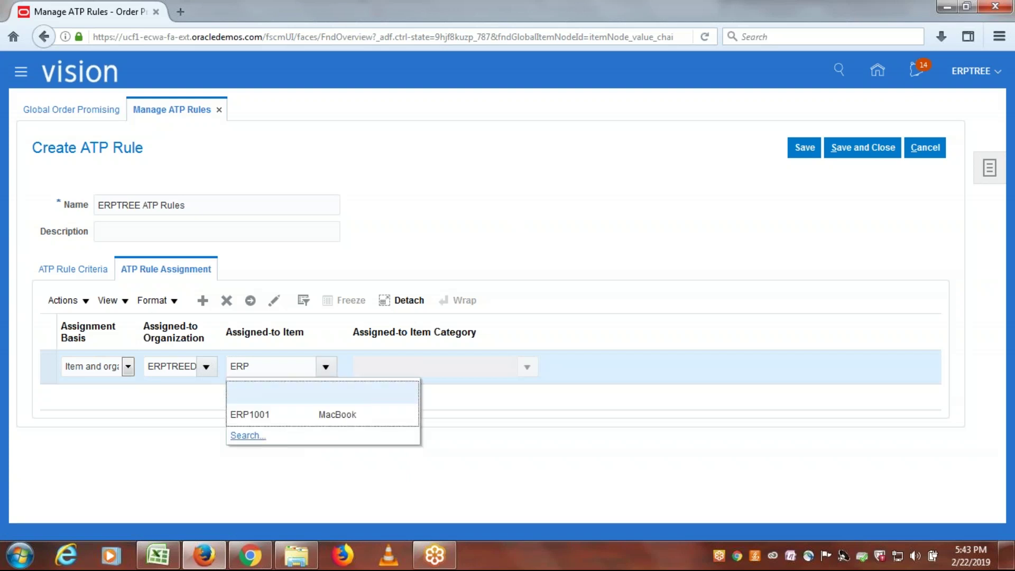
pyautogui.click(272, 414)
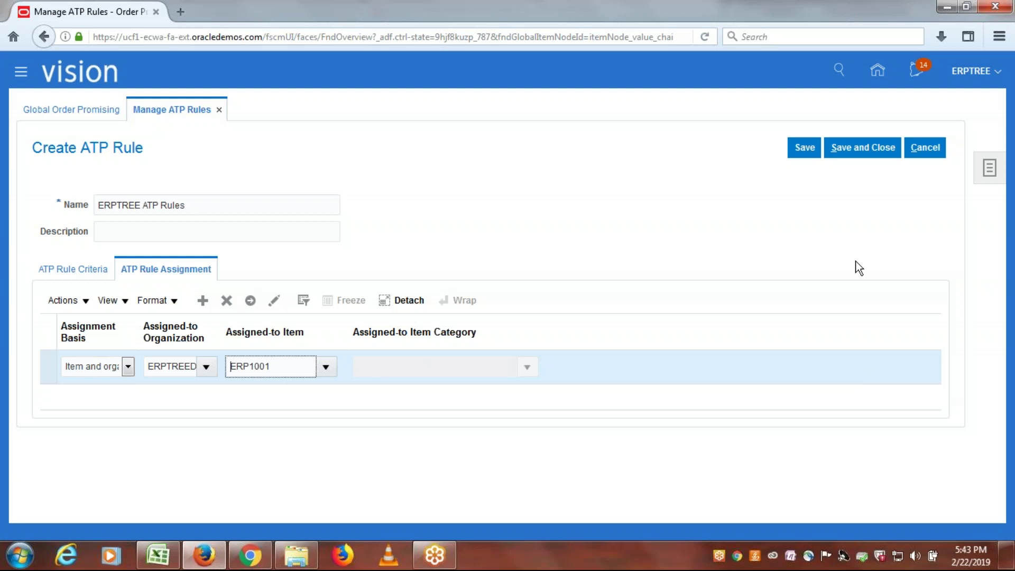
pyautogui.click(864, 149)
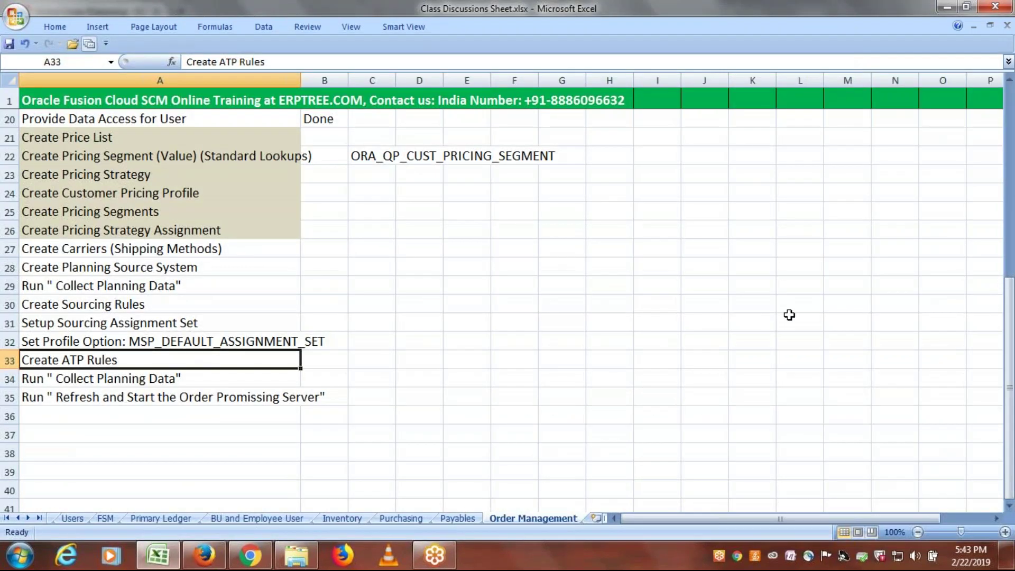
# Step: Select the tasks from Create Carriers through Create ATP Rules in the Excel checklist, and save the workbook
pyautogui.click(130, 376)
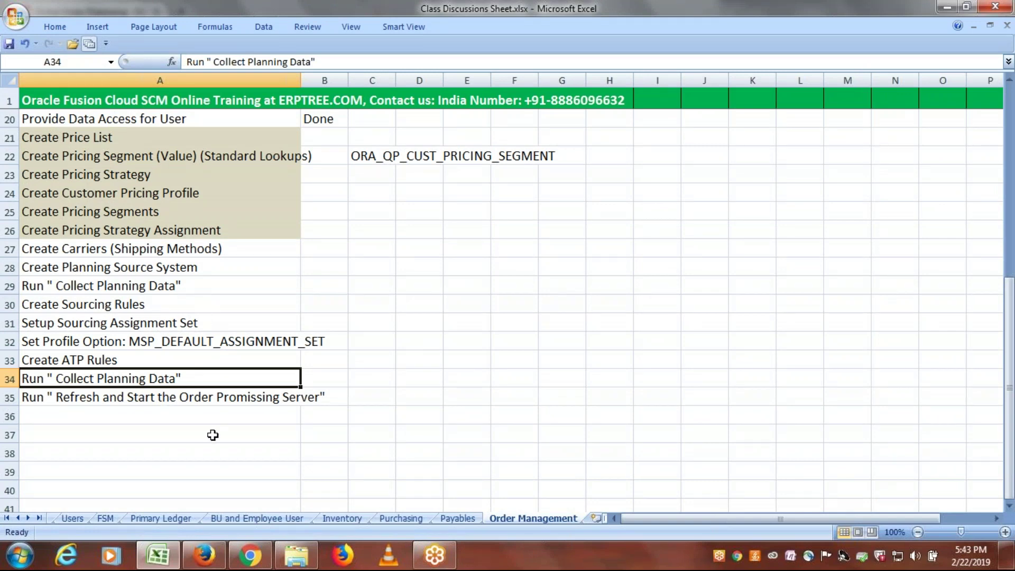
pyautogui.click(166, 399)
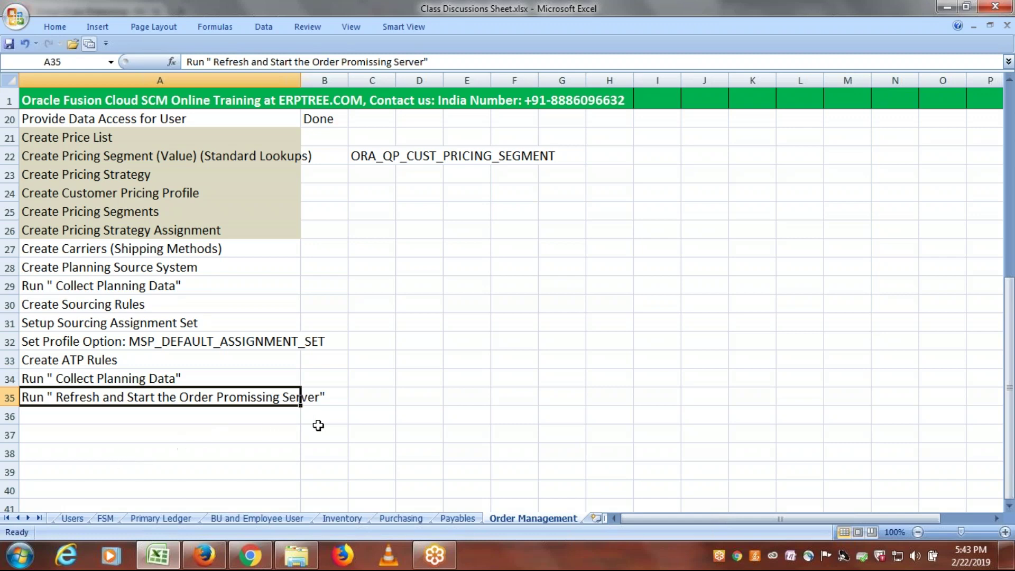
pyautogui.click(162, 380)
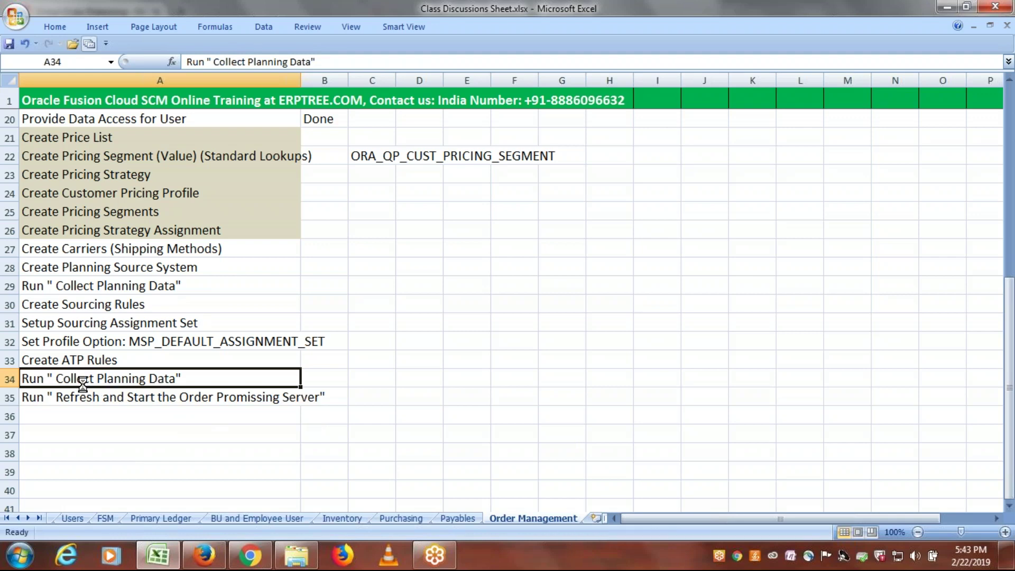
pyautogui.moveTo(149, 249); pyautogui.dragTo(154, 362)
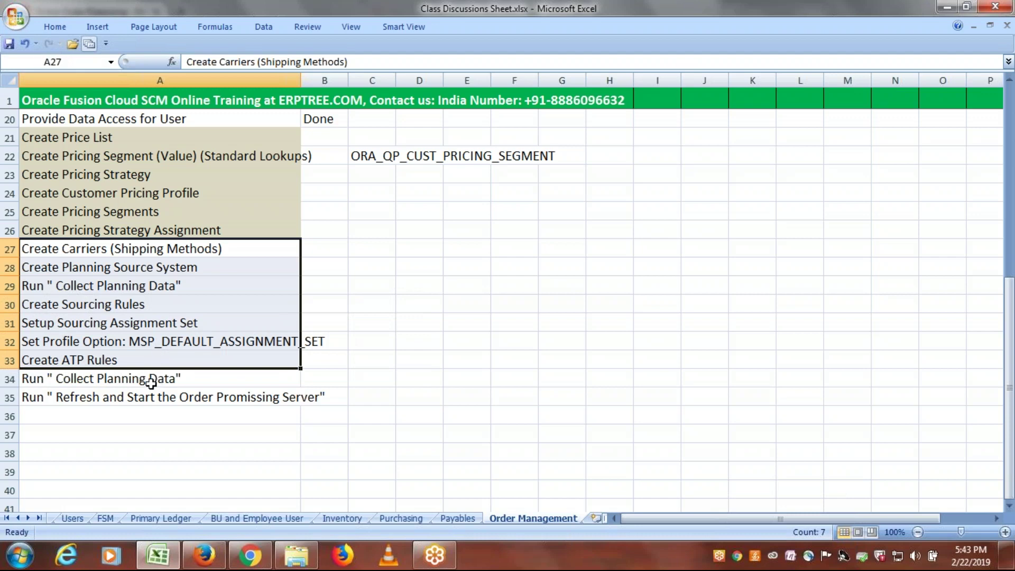
pyautogui.hotkey('ctrl', 's')
# Step: Switch to Firefox, open Collect Planning Data from the Plan Inputs work area, and set the source system to OPS
pyautogui.click(204, 555)
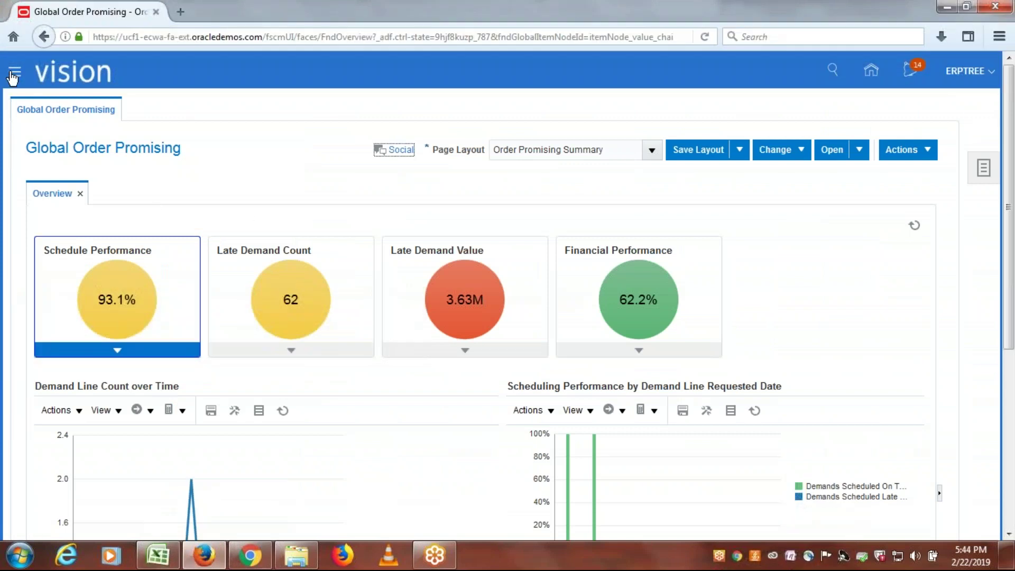
pyautogui.click(12, 74)
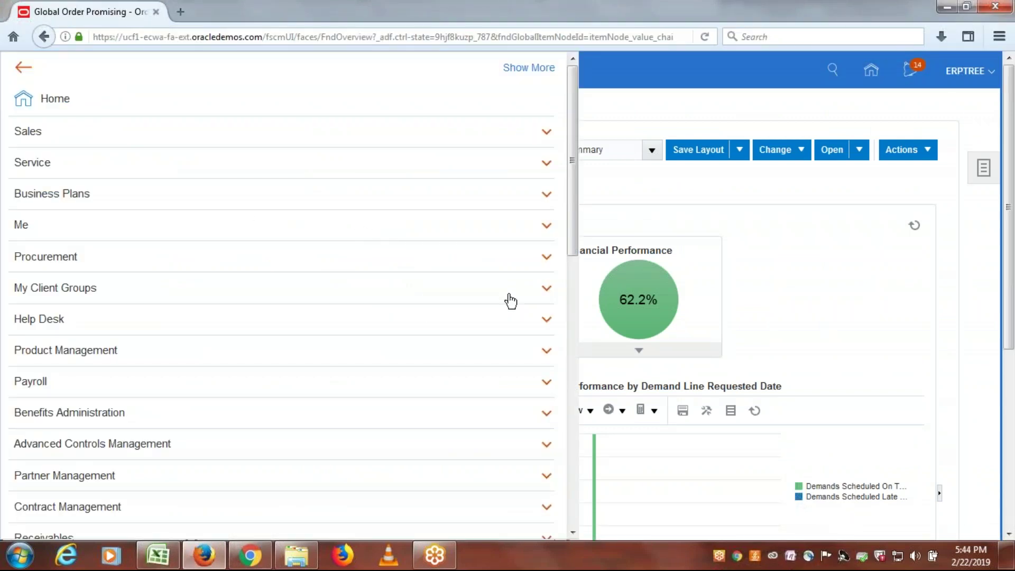
pyautogui.scroll(-10, 507, 297)
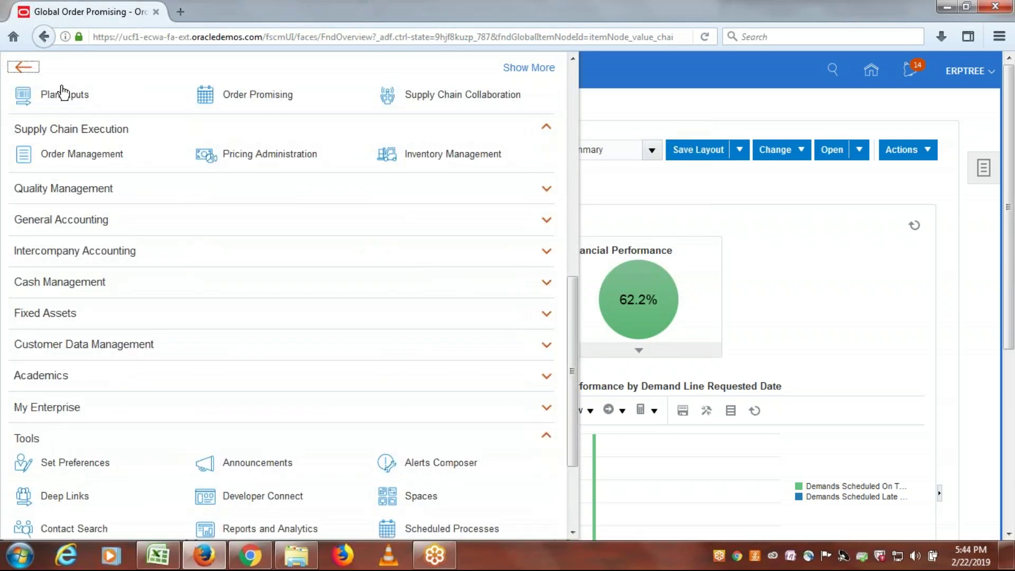
pyautogui.click(64, 97)
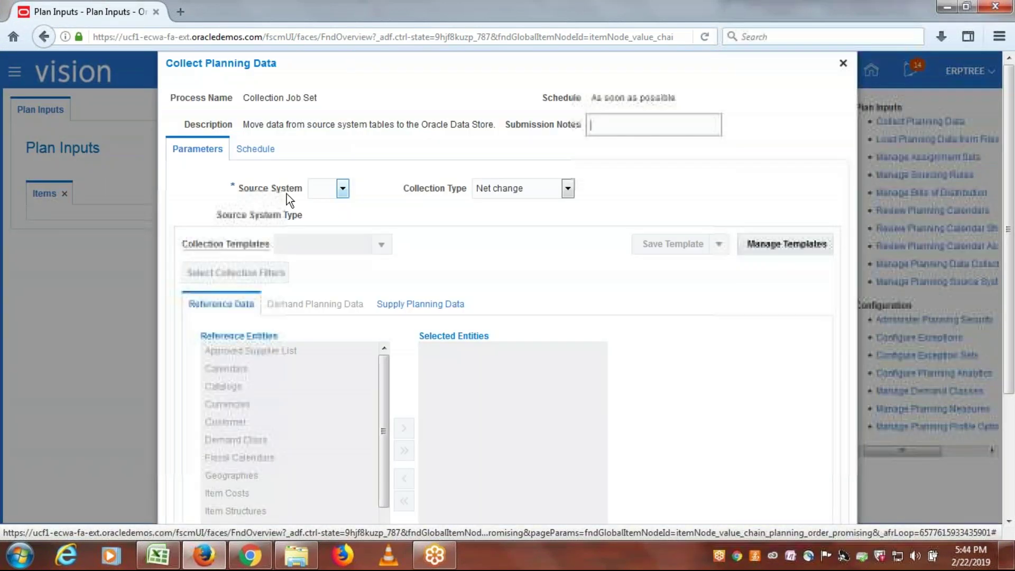
pyautogui.click(344, 188)
pyautogui.press('Down')
pyautogui.press('Return')
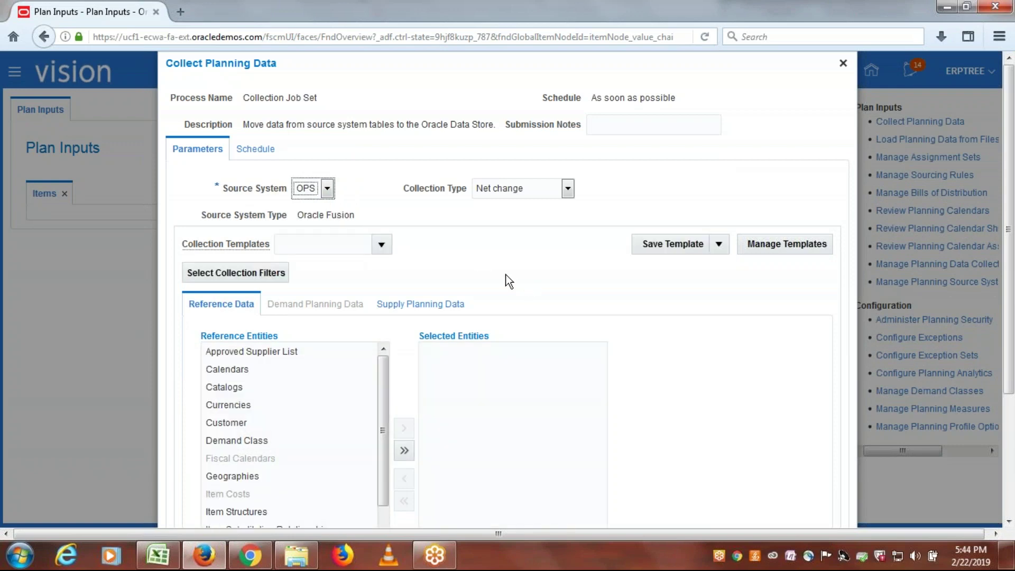
# Step: Examine the reference data and supply planning data entities available for the planning data collection
pyautogui.scroll(-3, 508, 281)
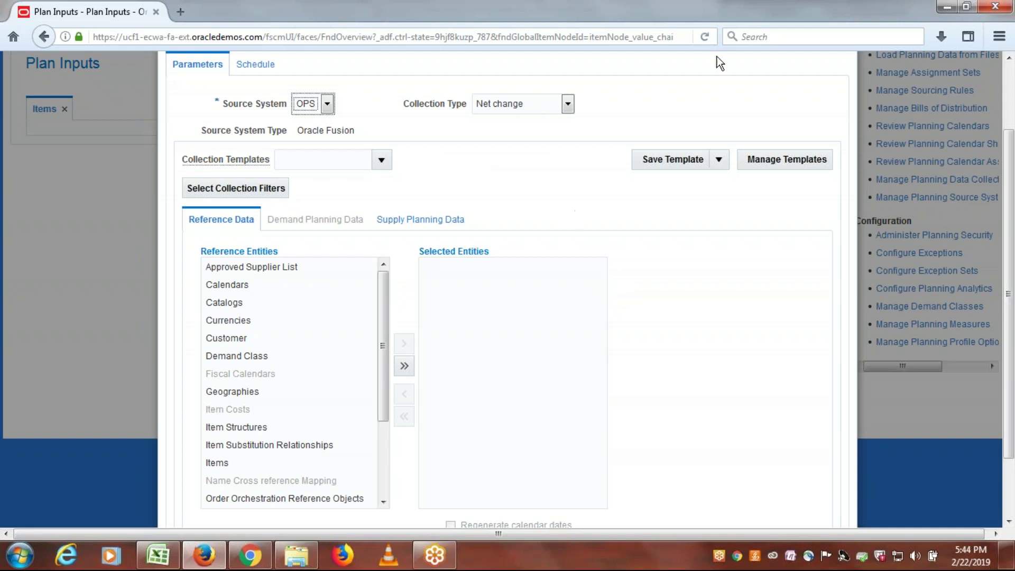
pyautogui.moveTo(379, 356); pyautogui.dragTo(402, 460)
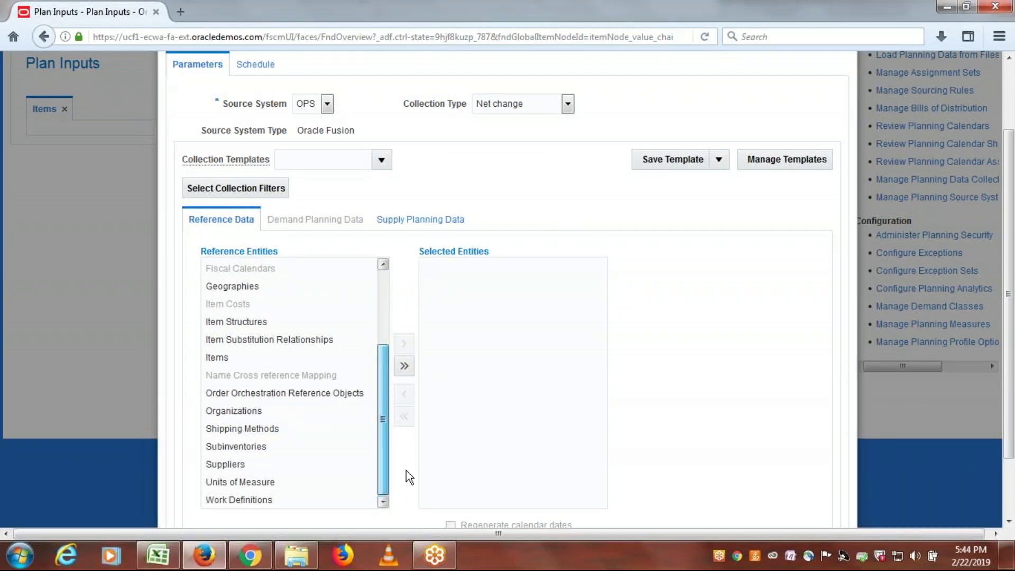
pyautogui.moveTo(384, 395); pyautogui.dragTo(391, 301)
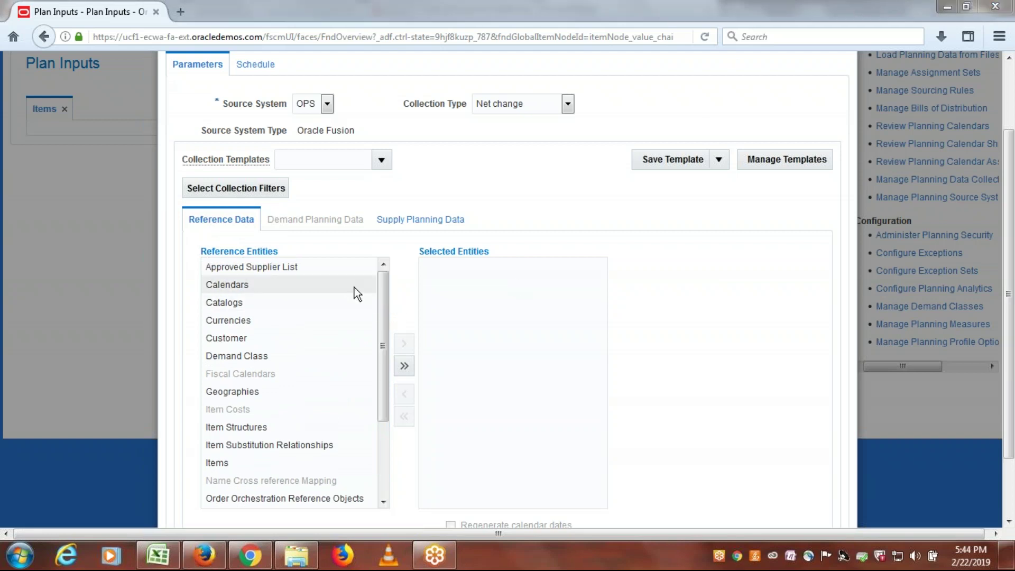
pyautogui.moveTo(382, 317); pyautogui.dragTo(382, 415)
pyautogui.click(420, 219)
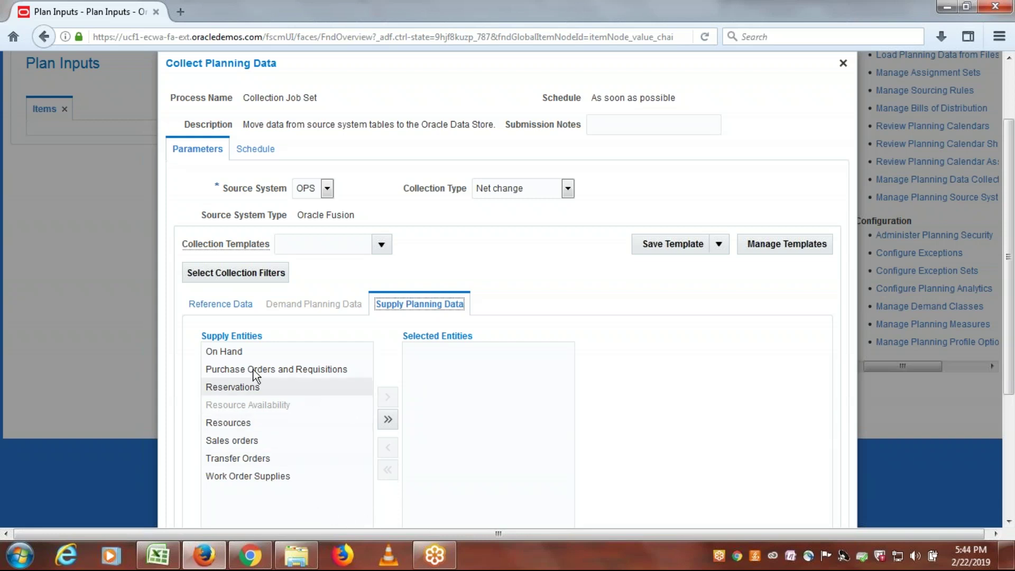
pyautogui.click(290, 369)
pyautogui.click(387, 396)
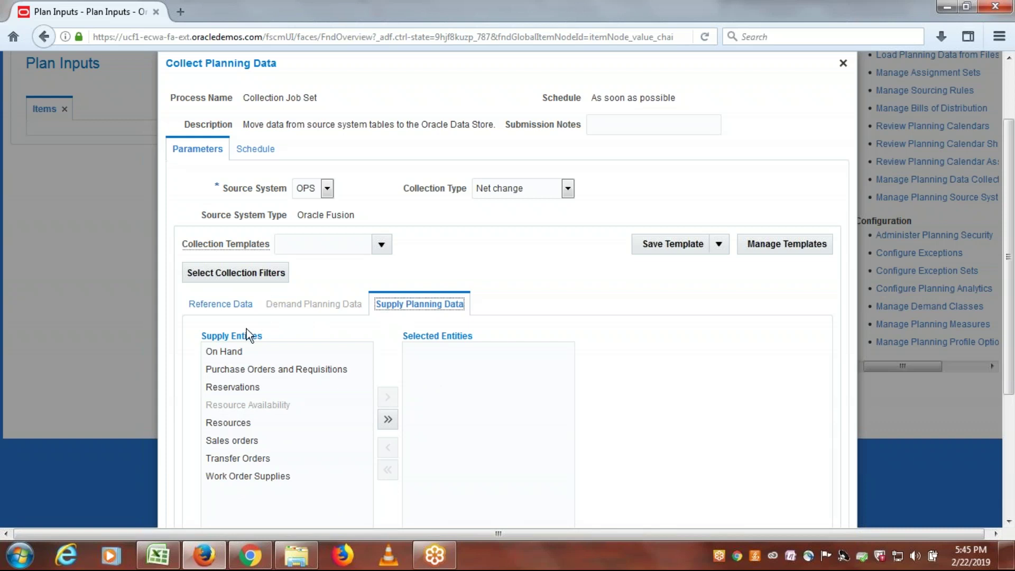
pyautogui.click(227, 306)
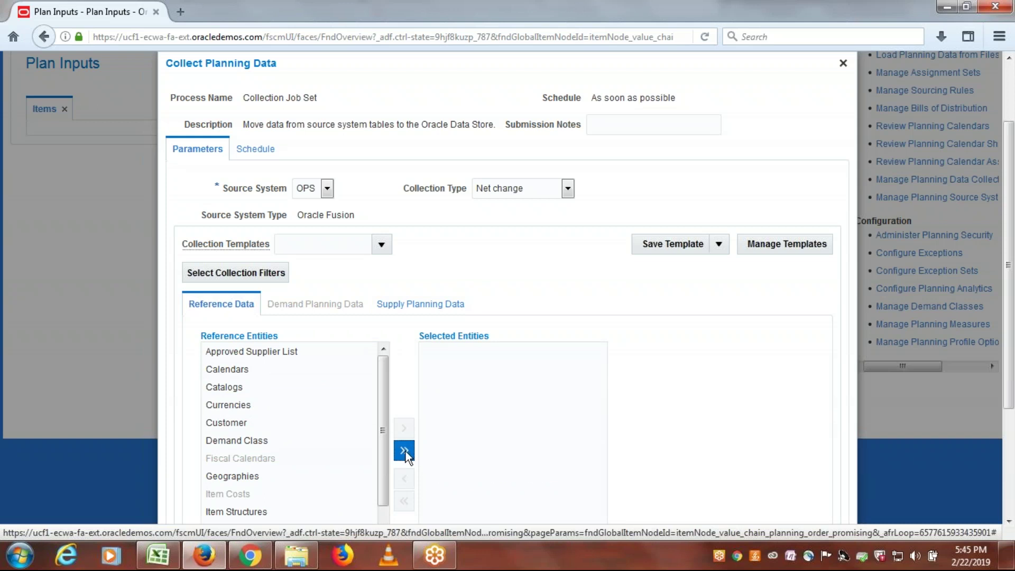
# Step: Include all available reference and supply planning entities in the net change collection, submit it, and dismiss the confirmation
pyautogui.click(405, 451)
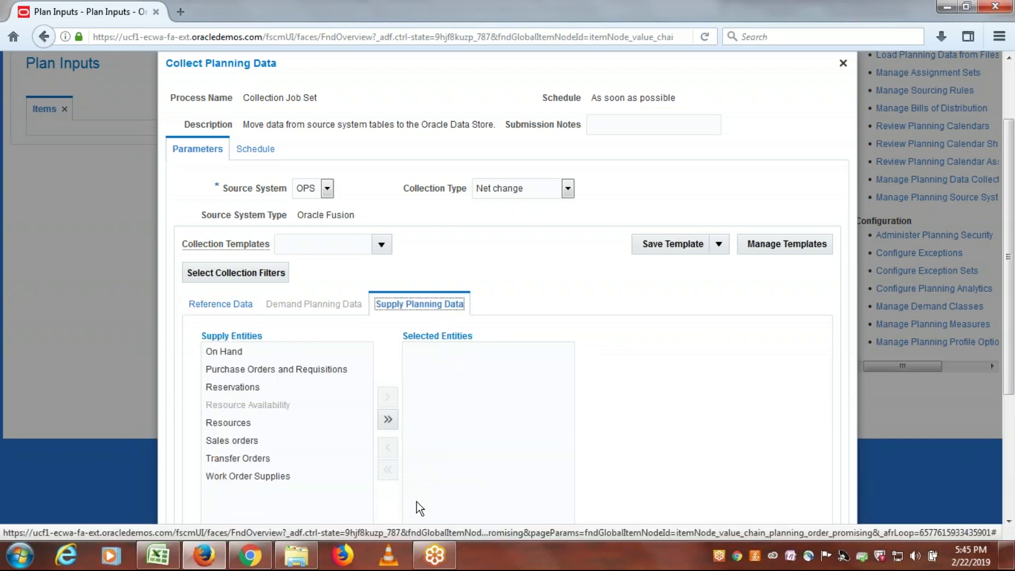
pyautogui.click(388, 419)
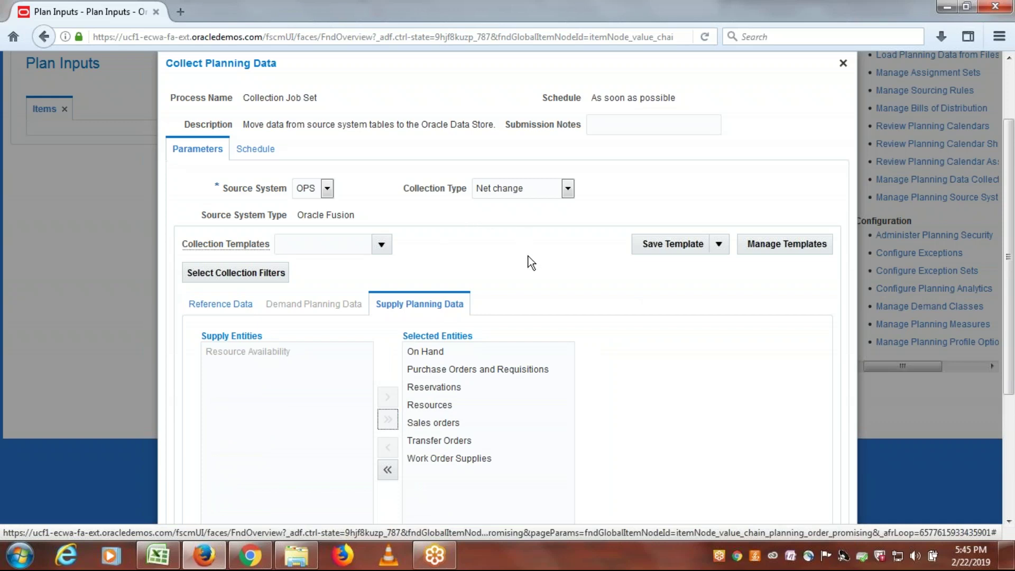
pyautogui.scroll(-3, 576, 272)
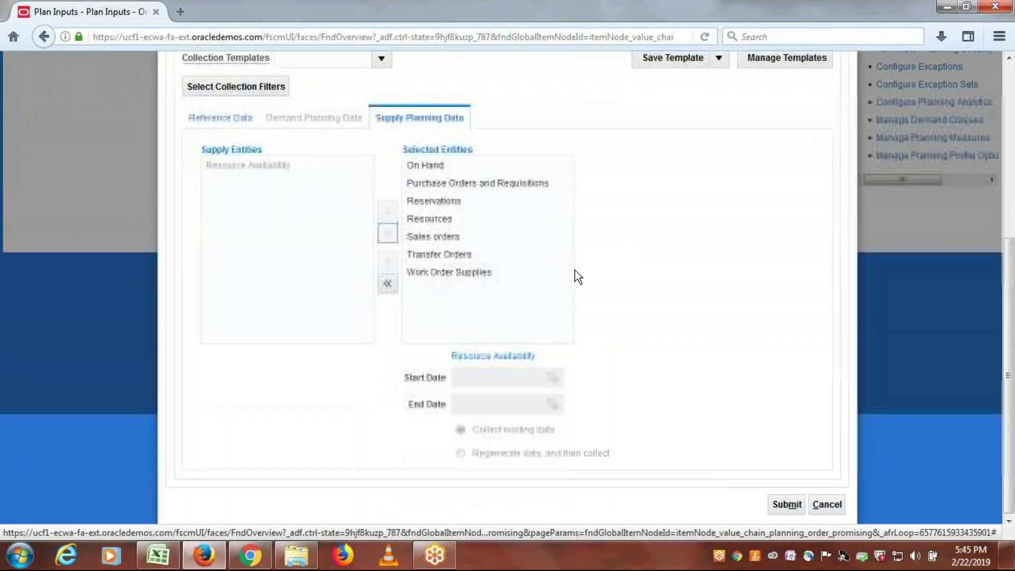
pyautogui.click(786, 504)
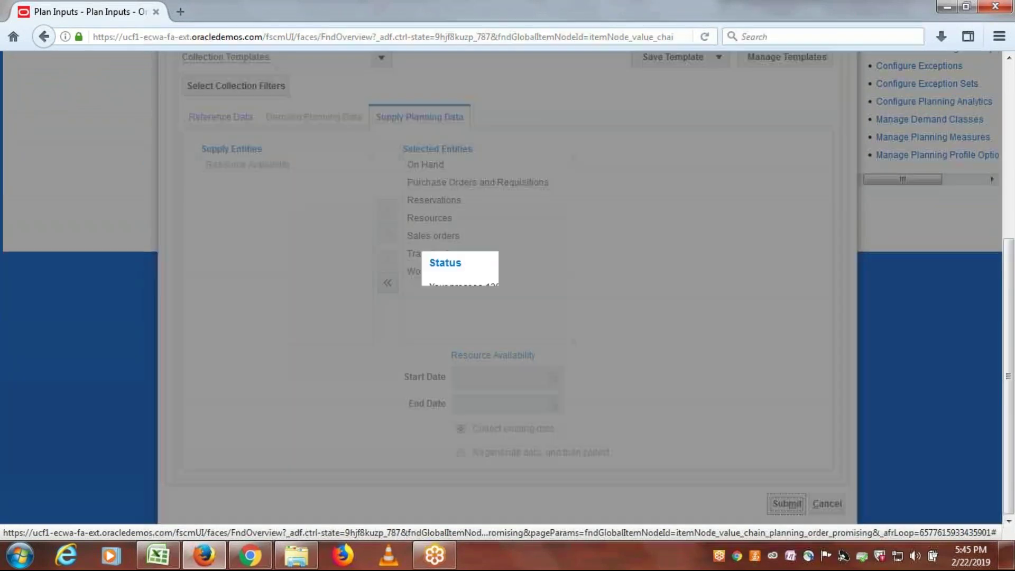
pyautogui.click(581, 315)
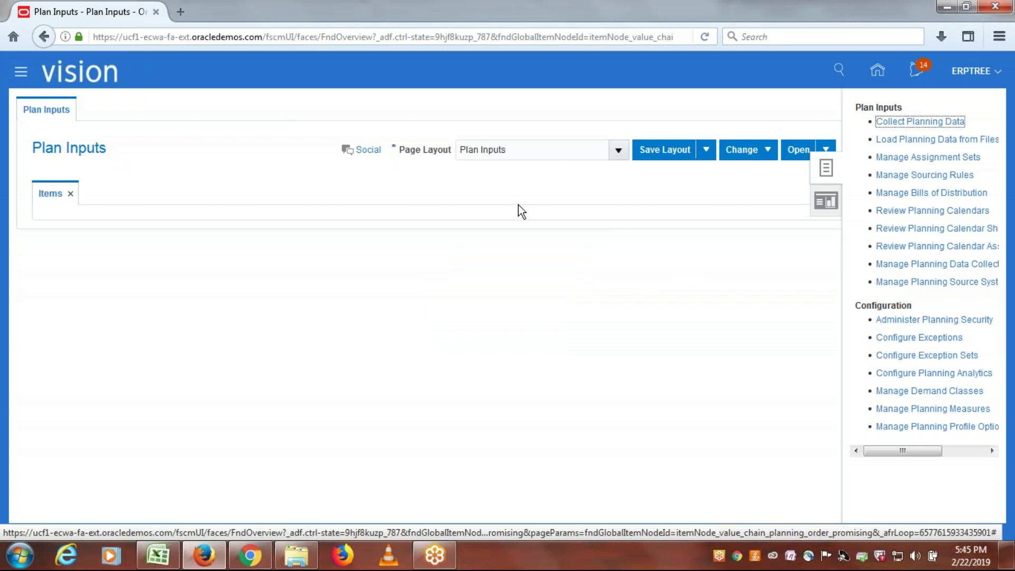
# Step: Open Scheduled Processes and refresh the process list to check the status of the data collection jobs
pyautogui.click(22, 71)
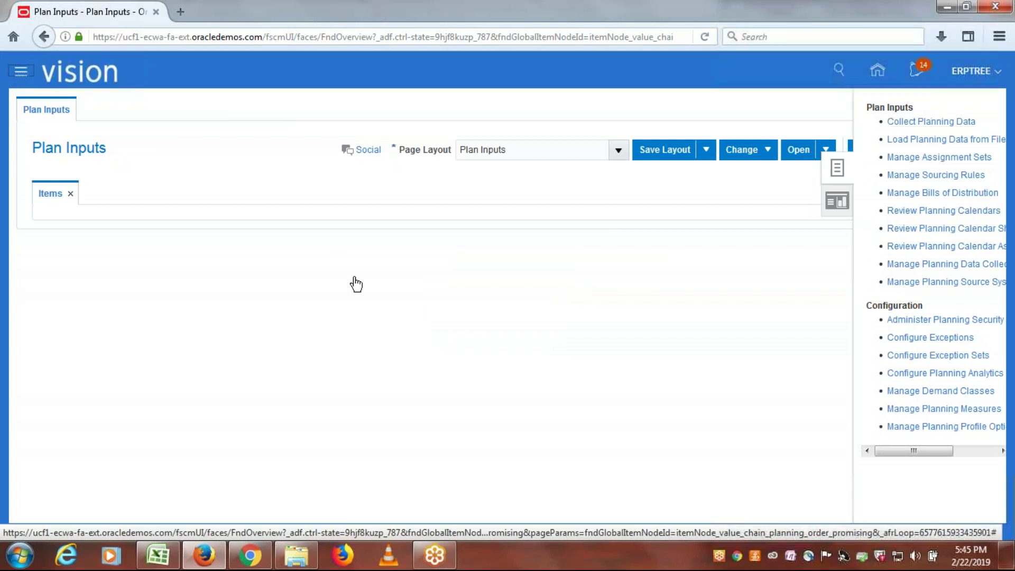
pyautogui.moveTo(574, 237); pyautogui.dragTo(568, 392)
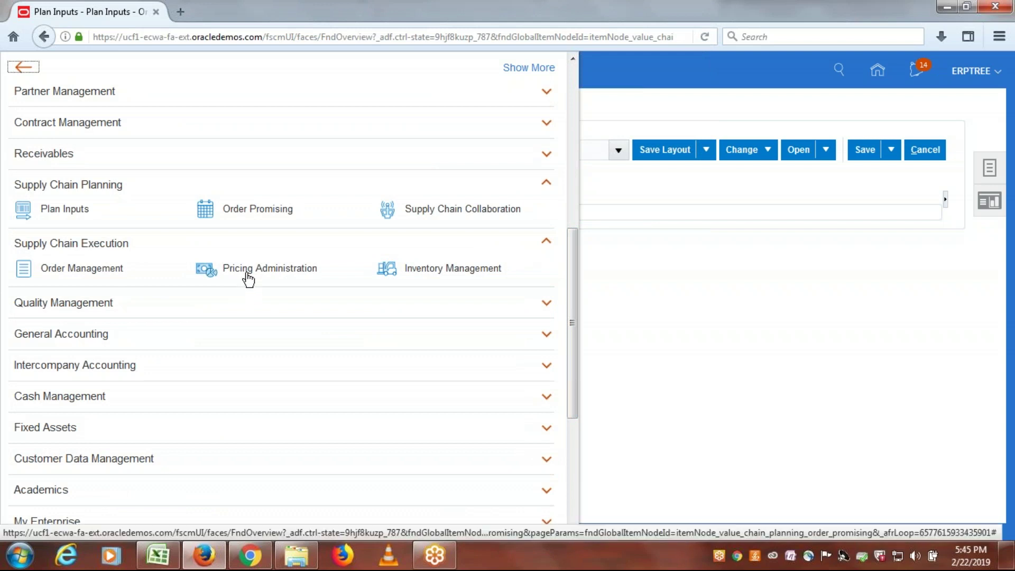
pyautogui.scroll(-5, 238, 359)
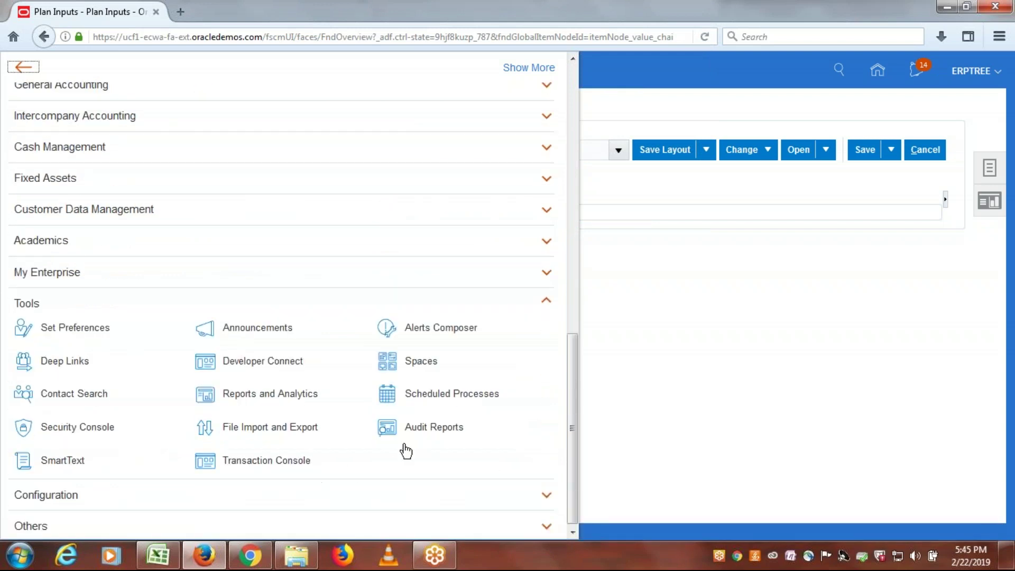
pyautogui.click(434, 397)
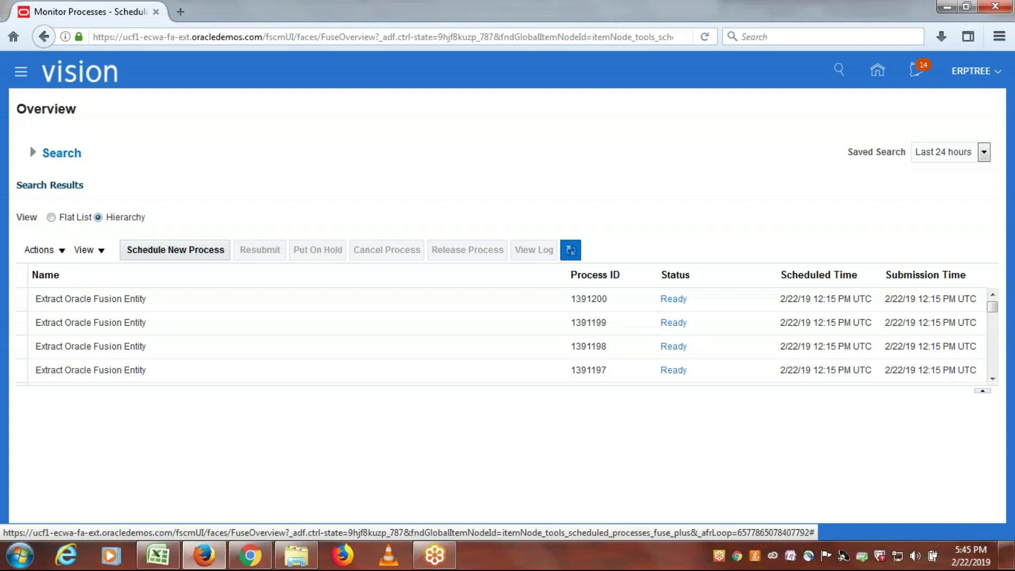
pyautogui.click(570, 250)
pyautogui.click(570, 252)
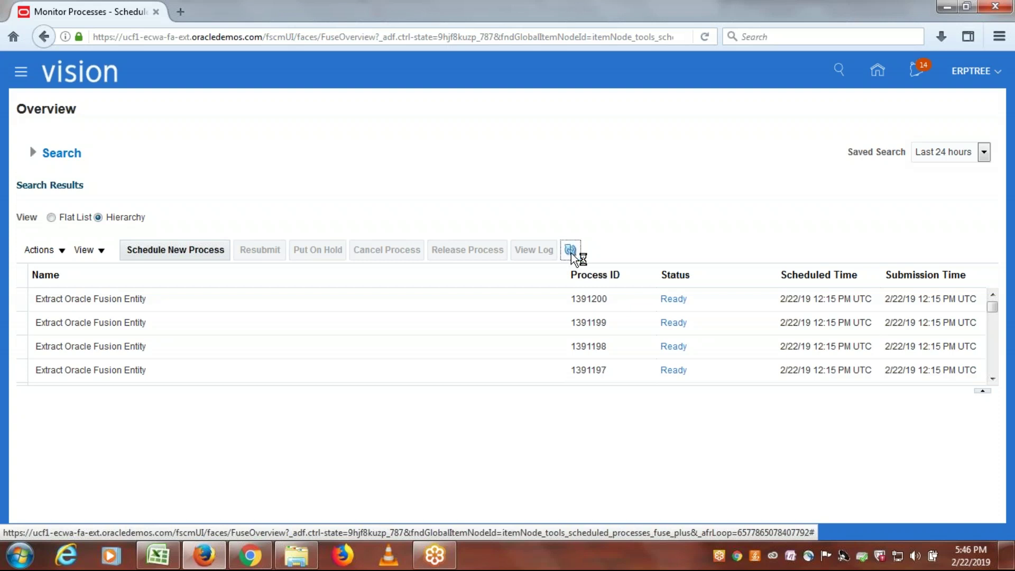
pyautogui.click(992, 294)
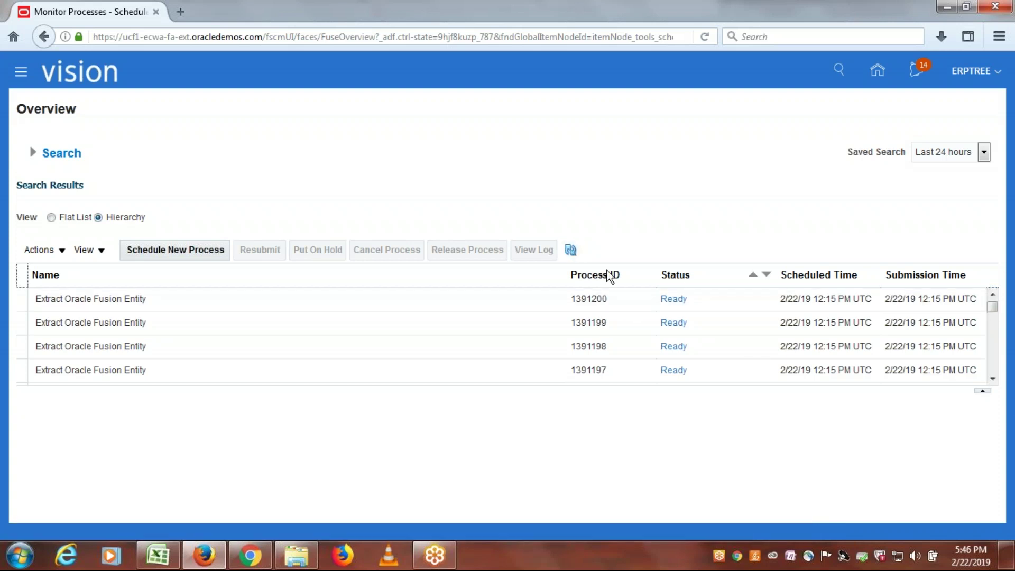
pyautogui.click(571, 250)
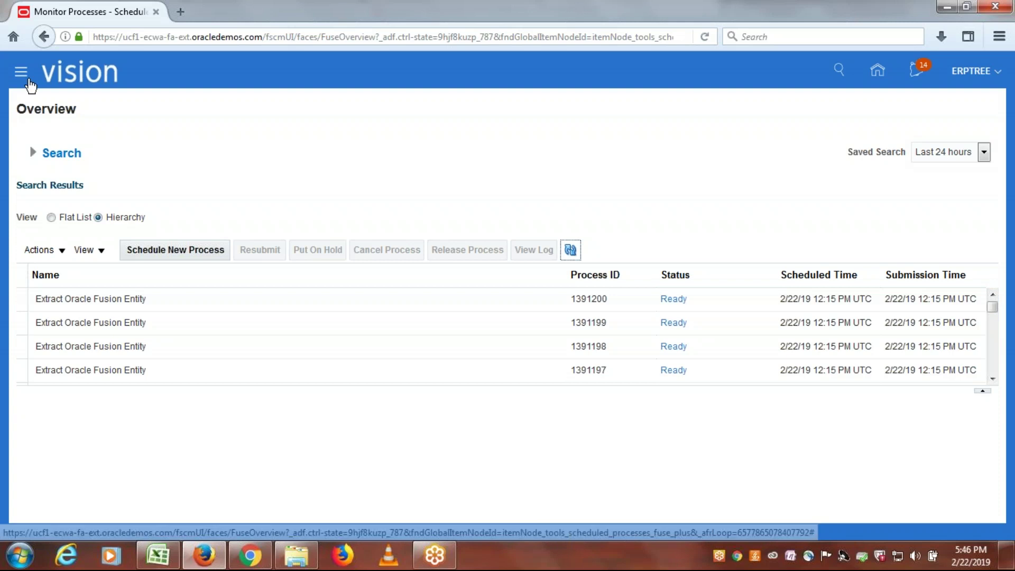
# Step: Reload the Scheduled Processes work area from the navigator
pyautogui.click(21, 73)
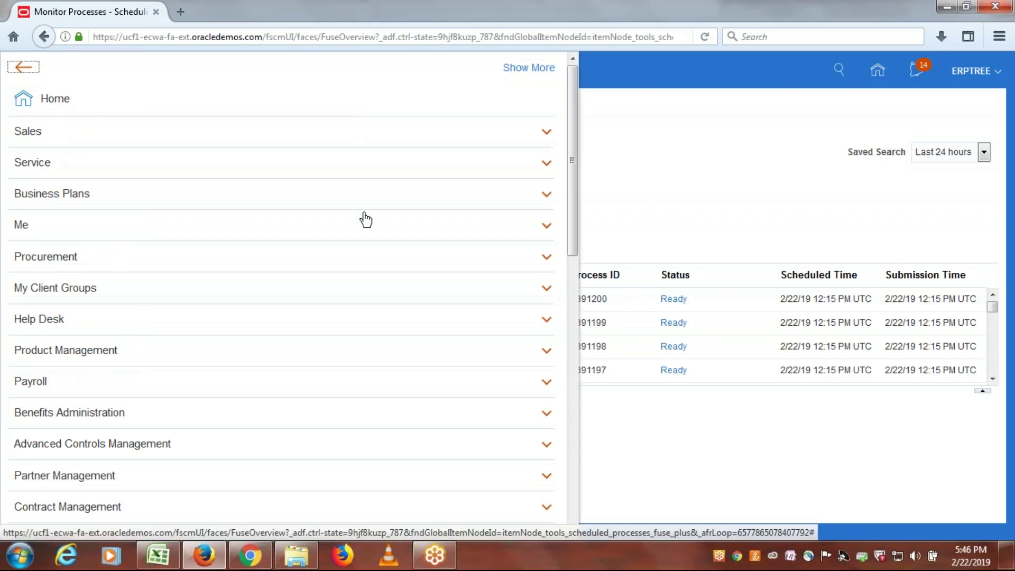
pyautogui.scroll(-10, 365, 219)
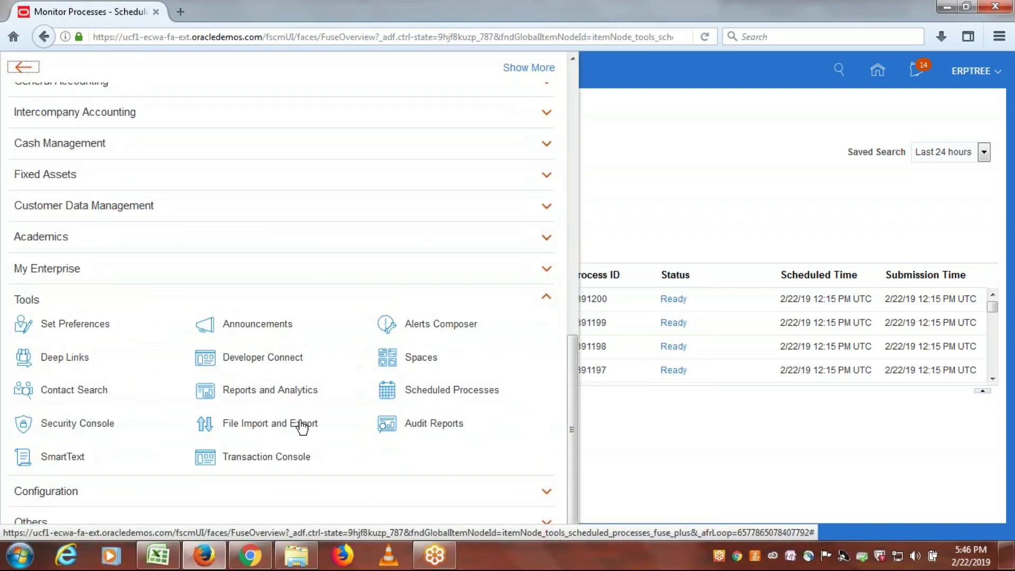
pyautogui.click(431, 393)
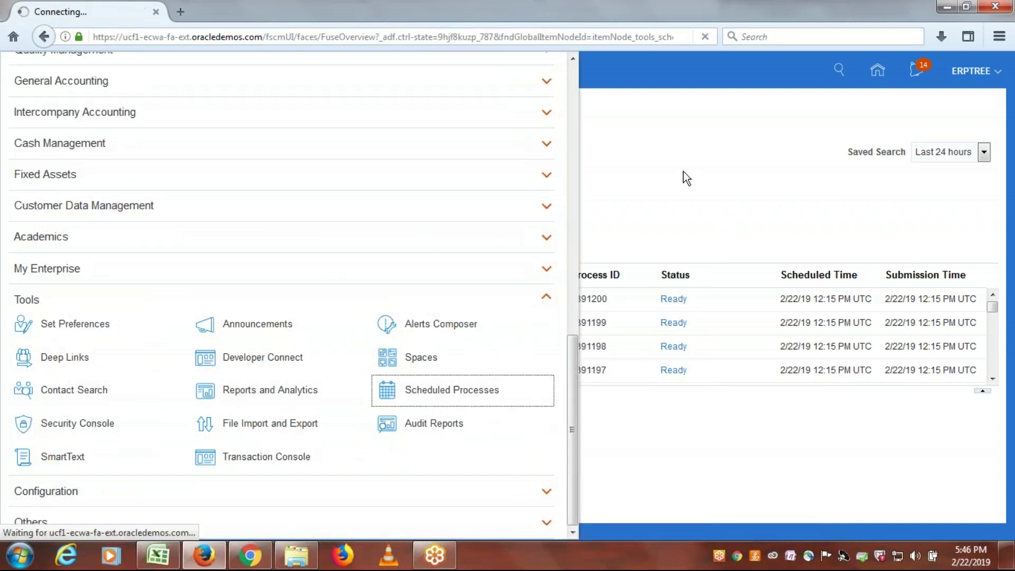
# Step: Switch to Excel, review the last two checklist tasks in rows 34 and 35, and return to Firefox
pyautogui.click(158, 555)
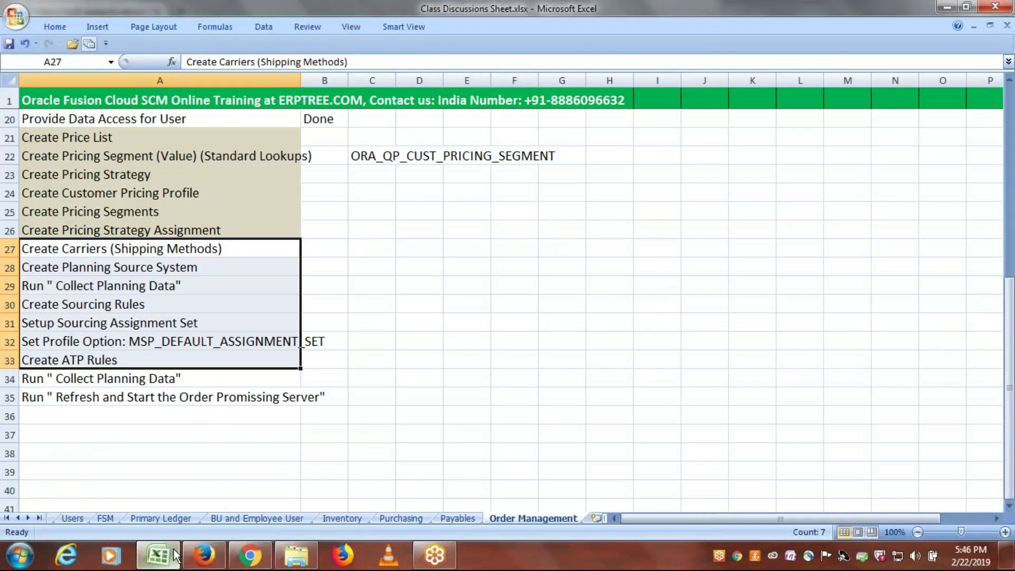
pyautogui.click(117, 401)
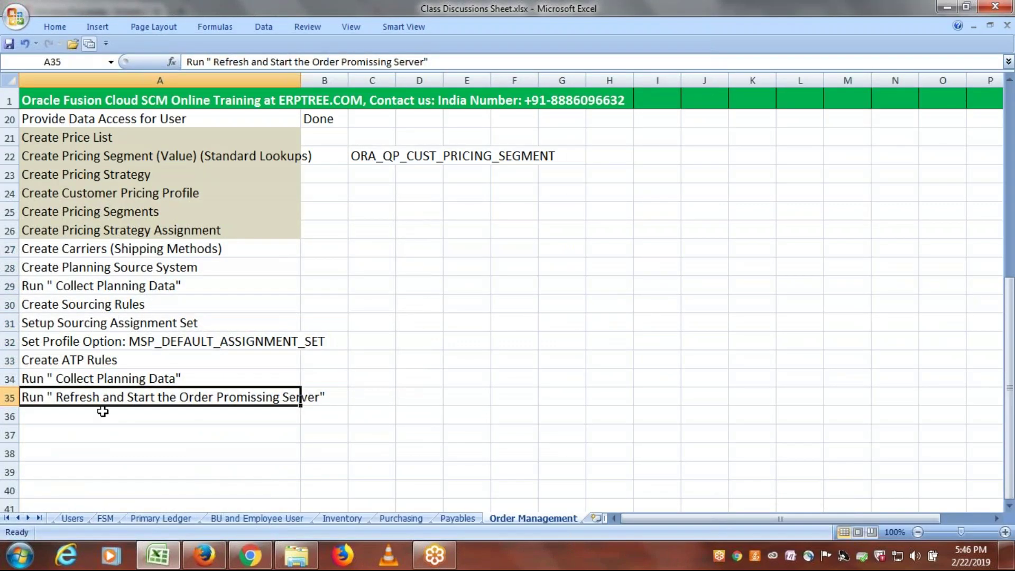
pyautogui.click(105, 379)
pyautogui.click(136, 399)
pyautogui.click(194, 563)
# Step: Schedule a new job, searching for "Refresh and S" and choosing Refresh and Start the Order Promising Server, and open its process details
pyautogui.click(154, 256)
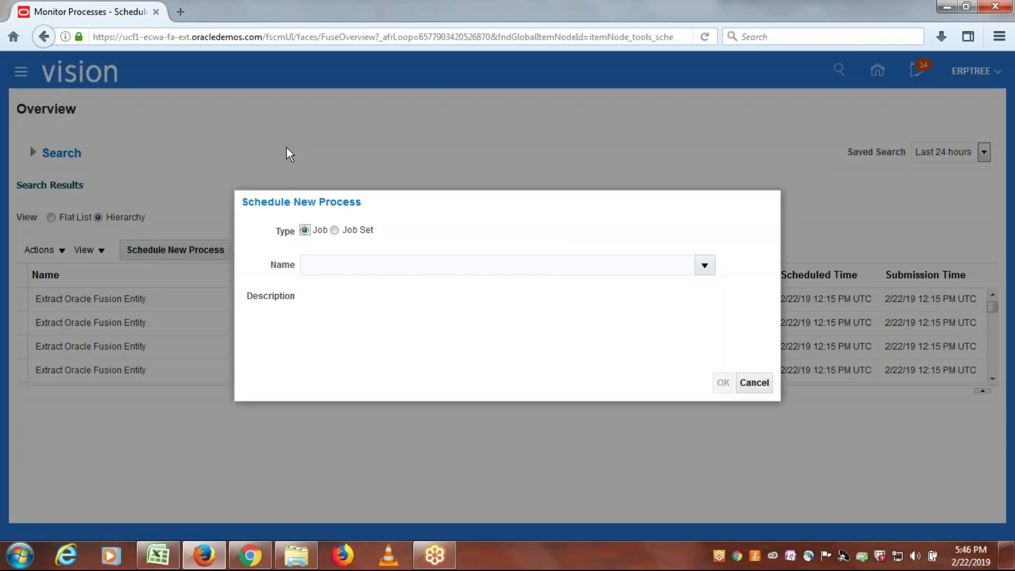
pyautogui.click(394, 262)
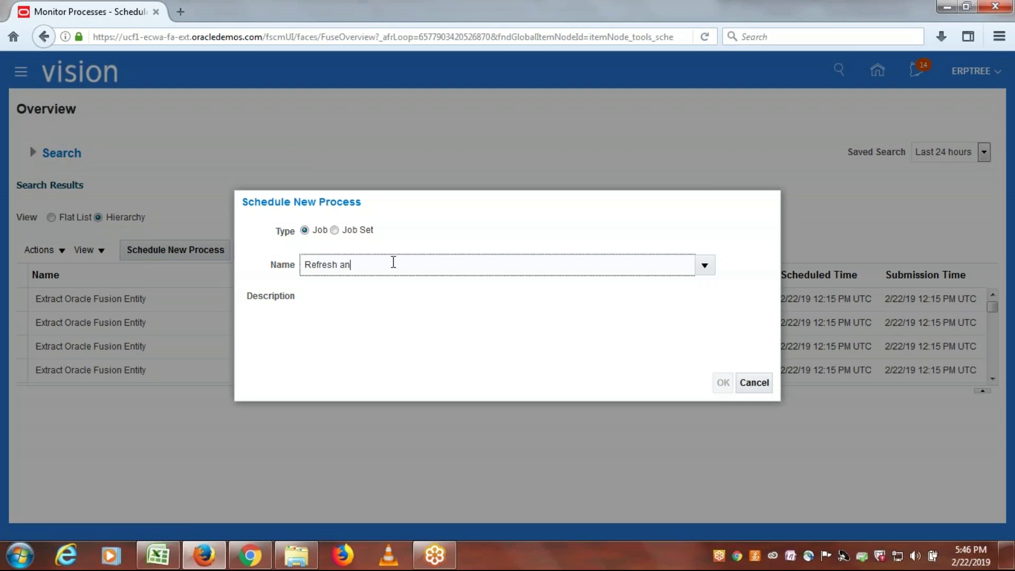
pyautogui.press('Tab')
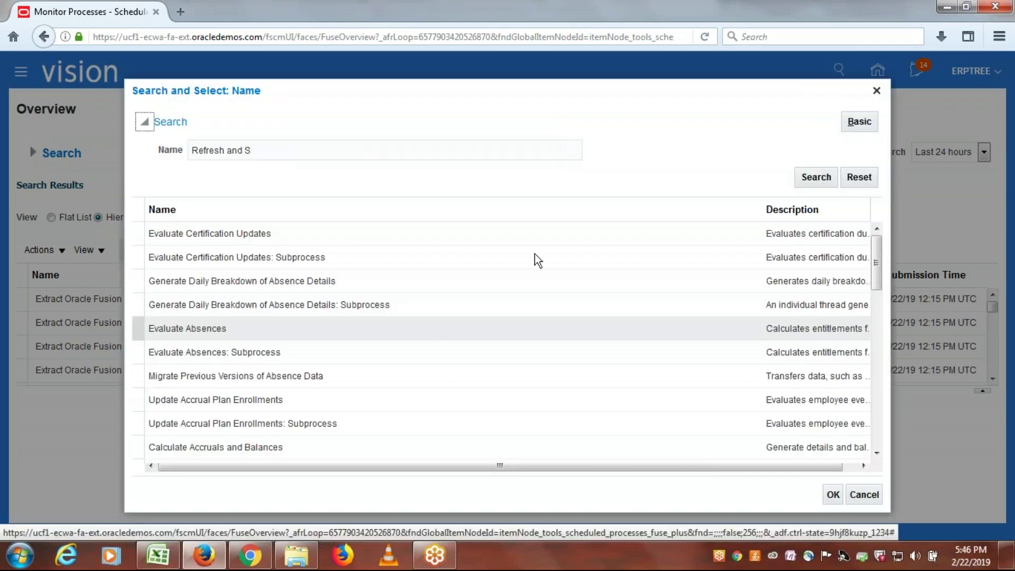
pyautogui.click(811, 179)
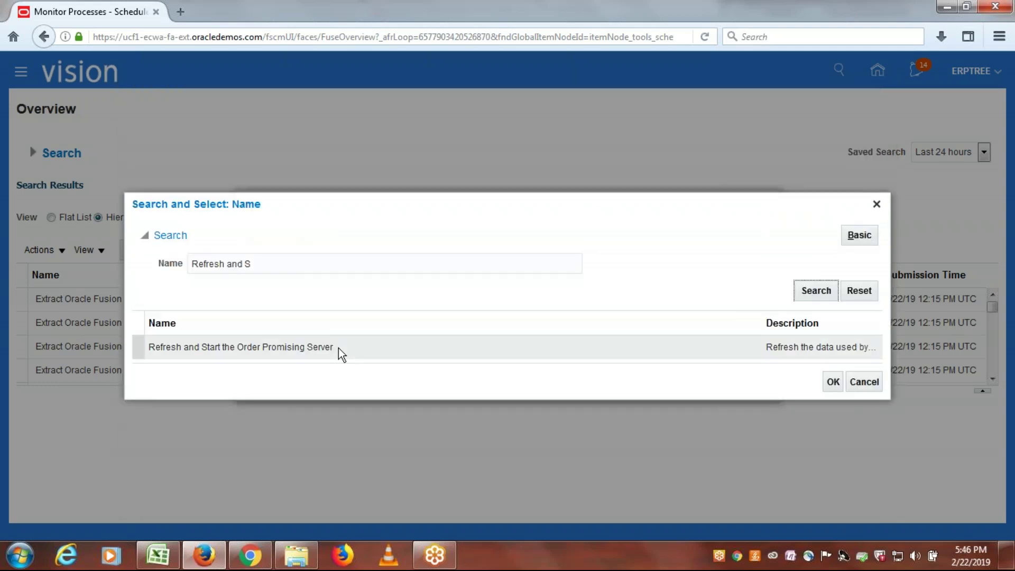
pyautogui.click(341, 352)
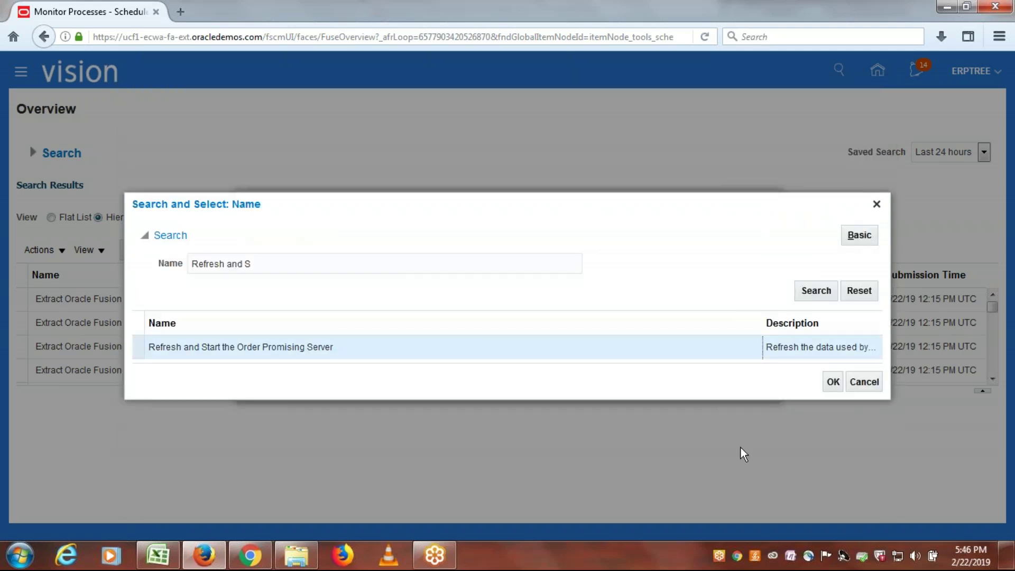
pyautogui.click(832, 383)
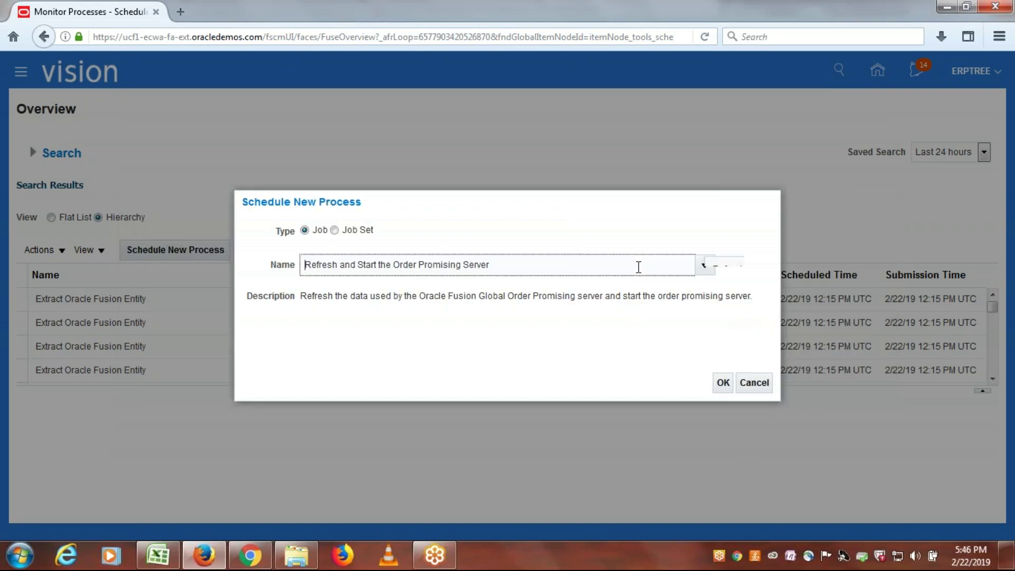
pyautogui.click(722, 383)
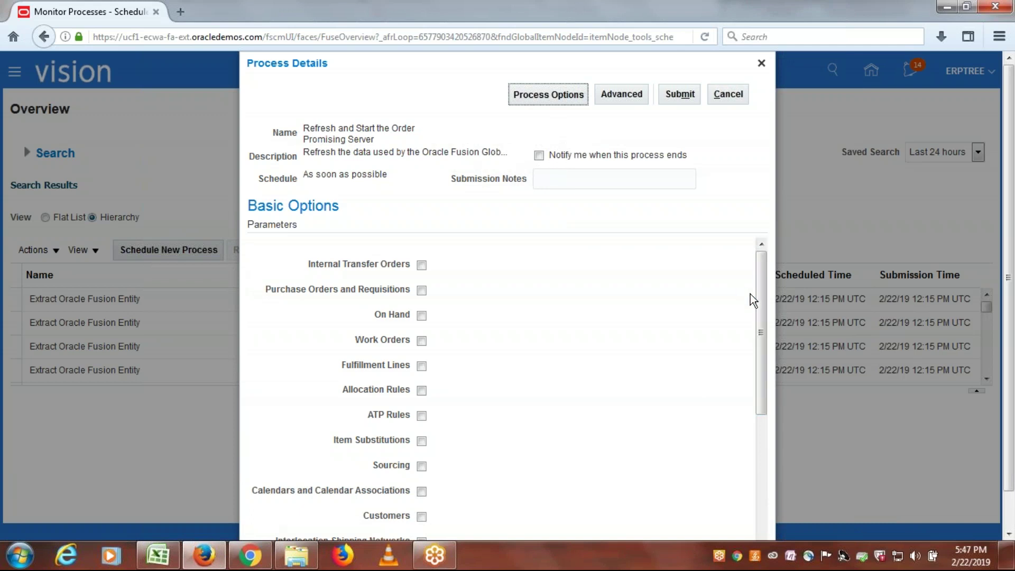
# Step: Enable Internal Transfer Orders, Purchase Orders and Requisitions, On Hand, Work Orders, Fulfillment Lines, Allocation Rules and ATP Rules for the refresh
pyautogui.click(421, 267)
pyautogui.click(421, 290)
pyautogui.click(421, 315)
pyautogui.click(421, 341)
pyautogui.click(421, 365)
pyautogui.click(421, 390)
pyautogui.click(421, 413)
# Step: Enable Item Substitutions, Sourcing, Calendars and Calendar Associations, Customers, Interlocation Shipping Networks and Items for the refresh
pyautogui.moveTo(761, 365); pyautogui.dragTo(747, 426)
pyautogui.click(421, 318)
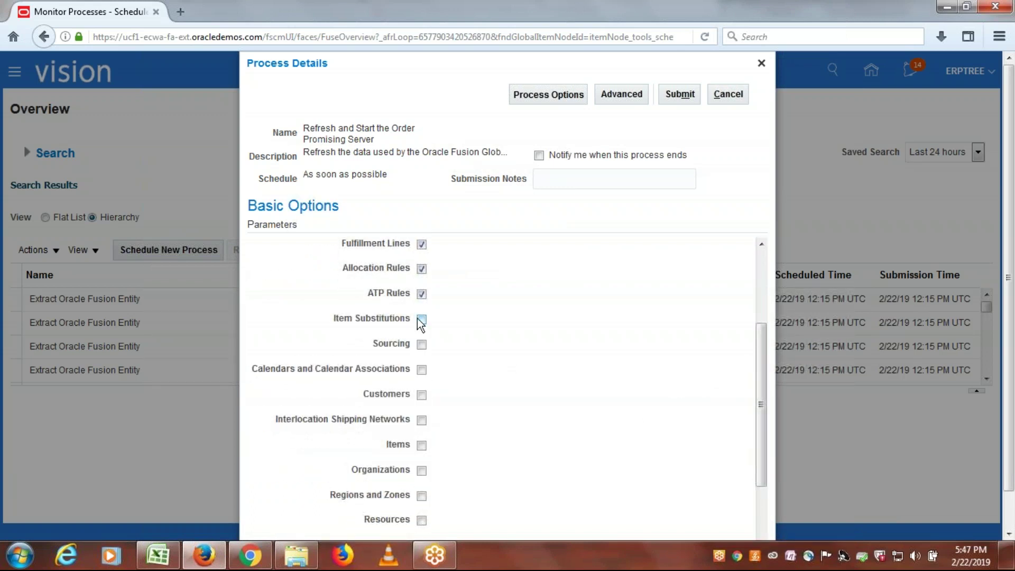
pyautogui.click(421, 344)
pyautogui.click(422, 370)
pyautogui.click(421, 394)
pyautogui.click(421, 419)
pyautogui.click(421, 445)
# Step: Enable Organizations, Regions and Zones, Resources, Routings, Suppliers and UOM for the refresh, and set Plan Names to All
pyautogui.scroll(-5, 606, 417)
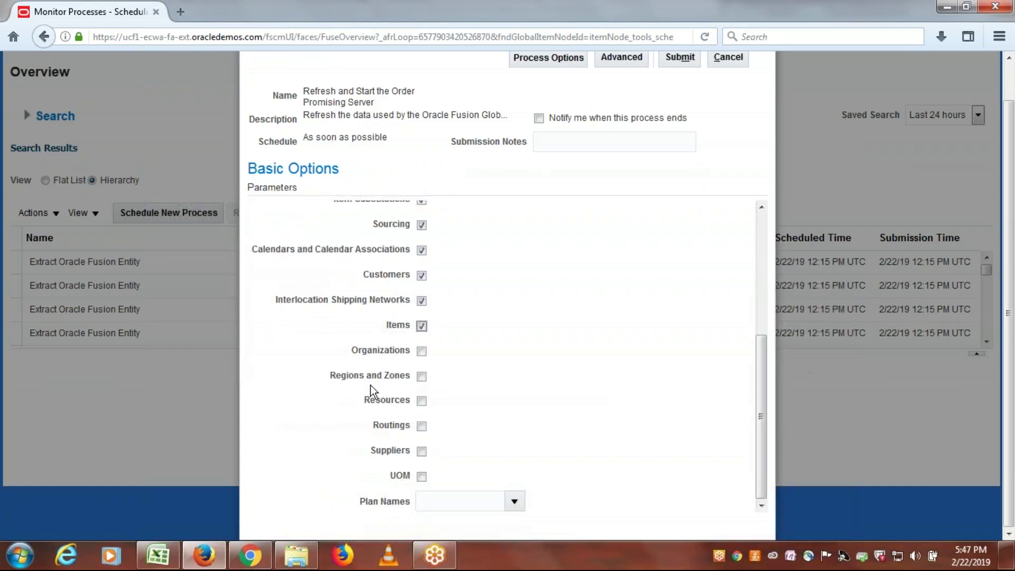
pyautogui.click(421, 351)
pyautogui.click(421, 376)
pyautogui.click(421, 400)
pyautogui.click(421, 426)
pyautogui.click(421, 452)
pyautogui.click(421, 476)
pyautogui.click(514, 504)
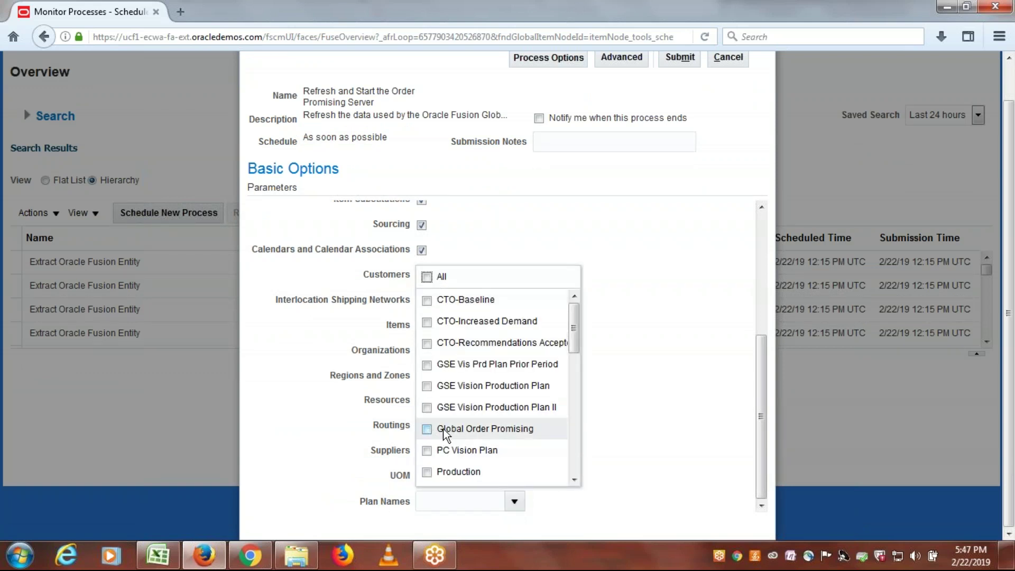
pyautogui.click(427, 277)
pyautogui.click(638, 290)
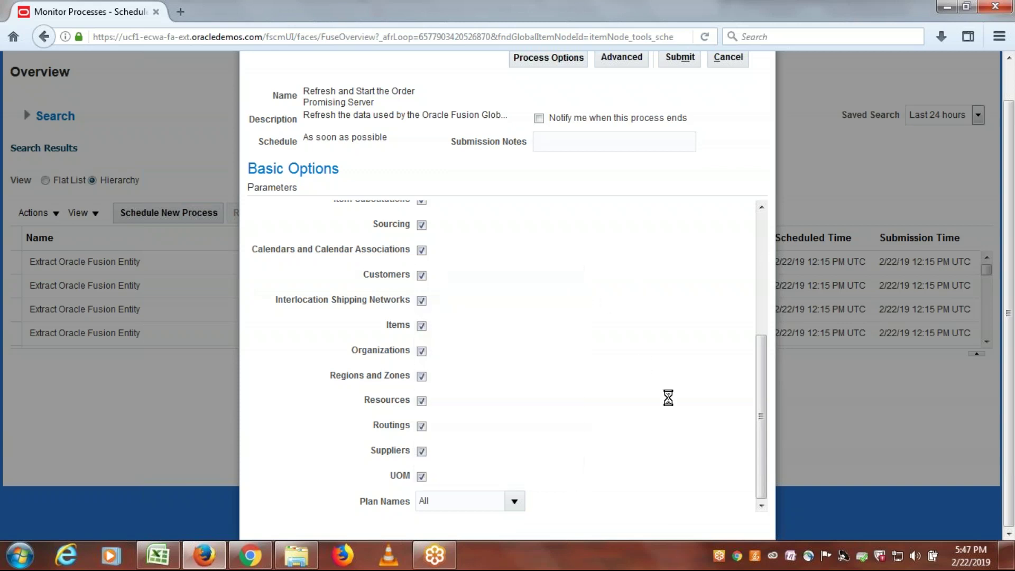
# Step: Switch to Excel to recheck the Collect Planning Data and order promising server refresh tasks, and go back to Firefox
pyautogui.scroll(5, 762, 444)
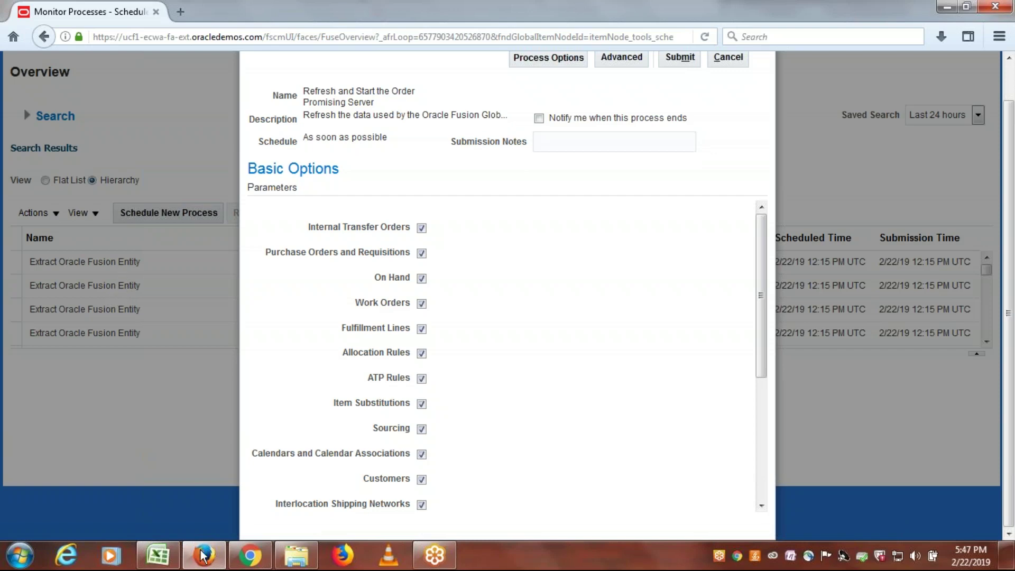
pyautogui.click(157, 550)
pyautogui.click(101, 381)
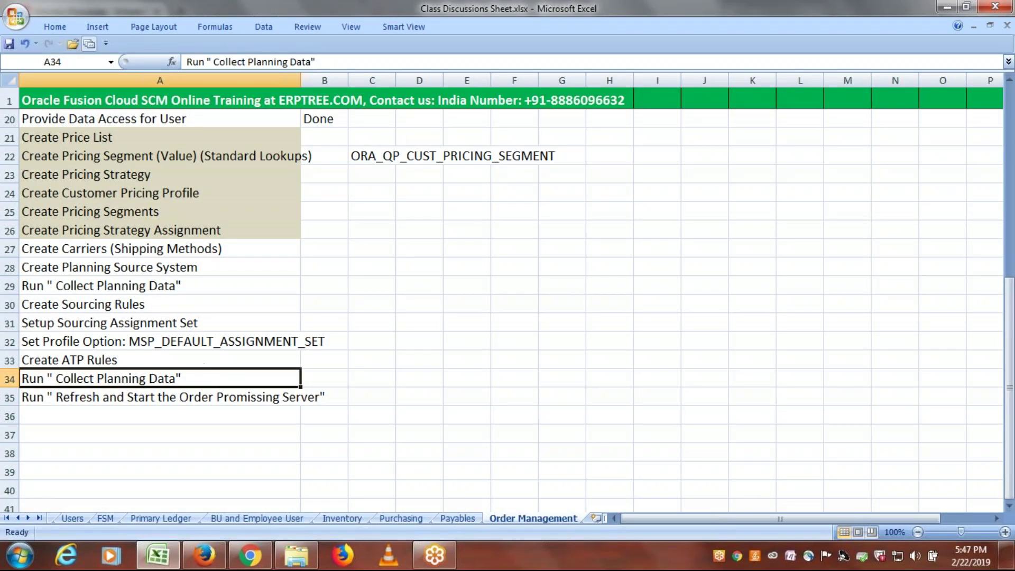
pyautogui.click(121, 399)
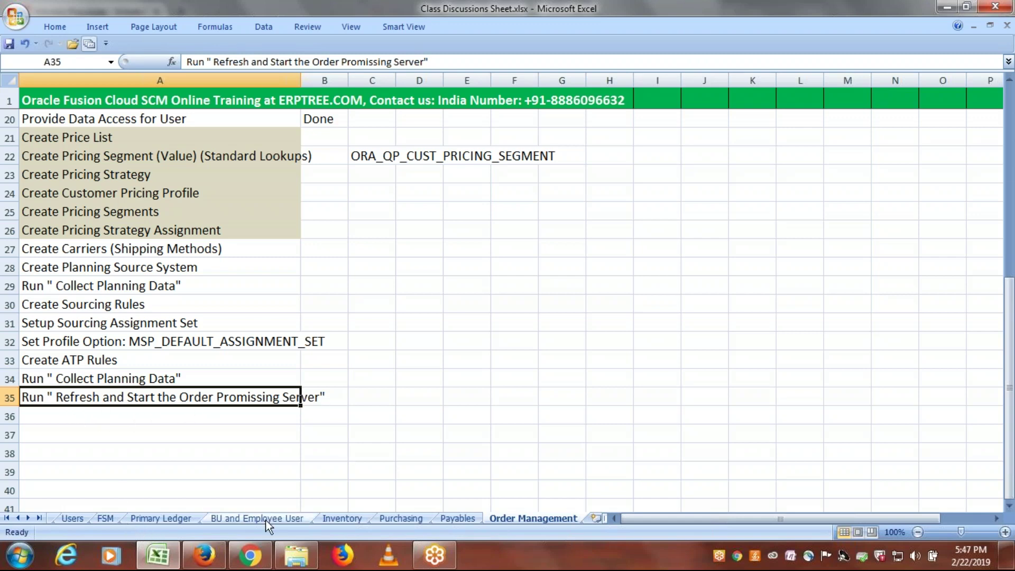
pyautogui.click(204, 555)
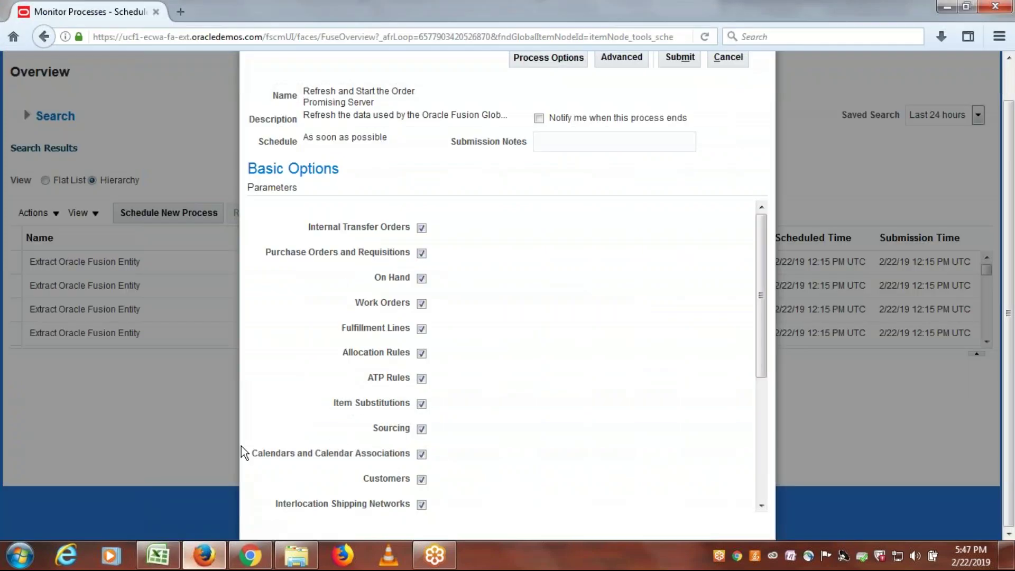
# Step: Review all selected parameters of the order promising server refresh, from Internal Transfer Orders through Plan Names
pyautogui.scroll(1, 517, 294)
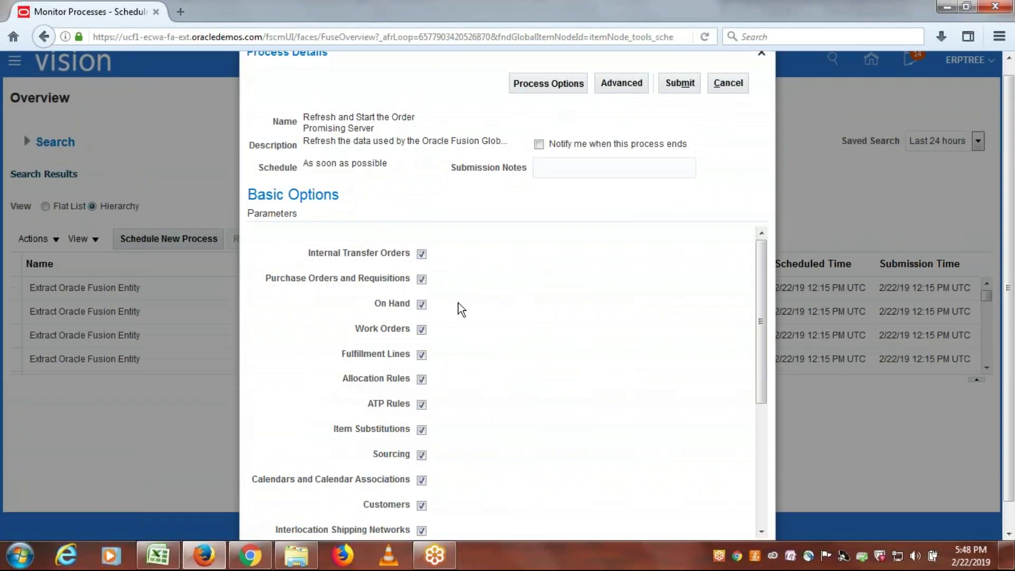
pyautogui.scroll(-8, 423, 328)
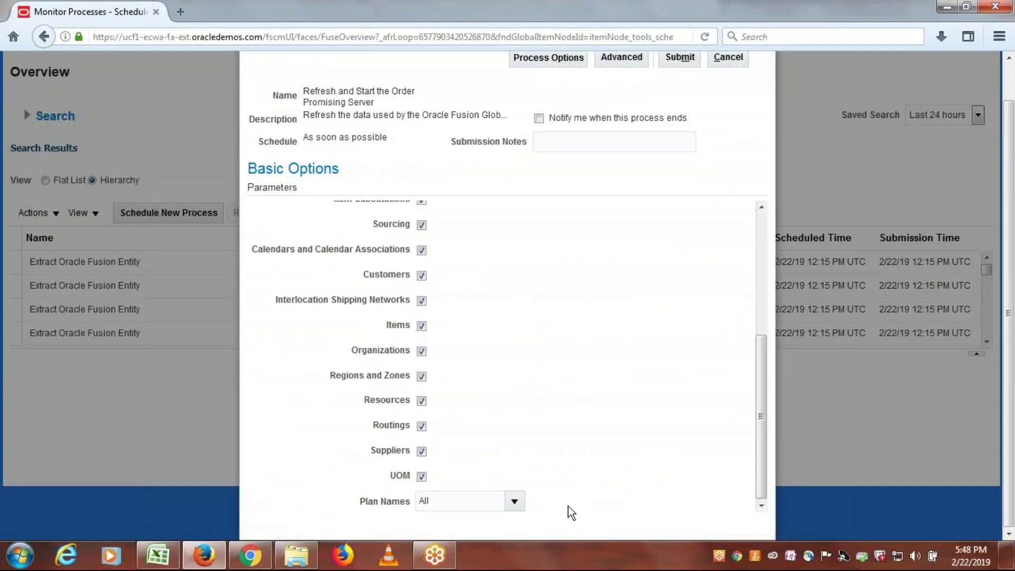
pyautogui.scroll(8, 582, 338)
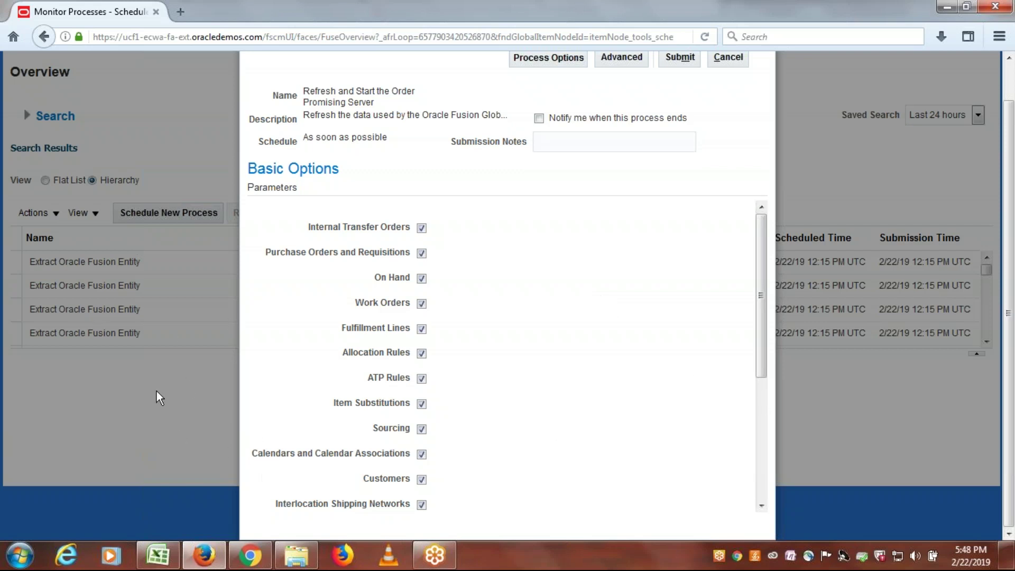
# Step: Switch to Excel, recheck the Collect Planning Data and order promising server refresh tasks, save the workbook, and return to Firefox
pyautogui.click(157, 555)
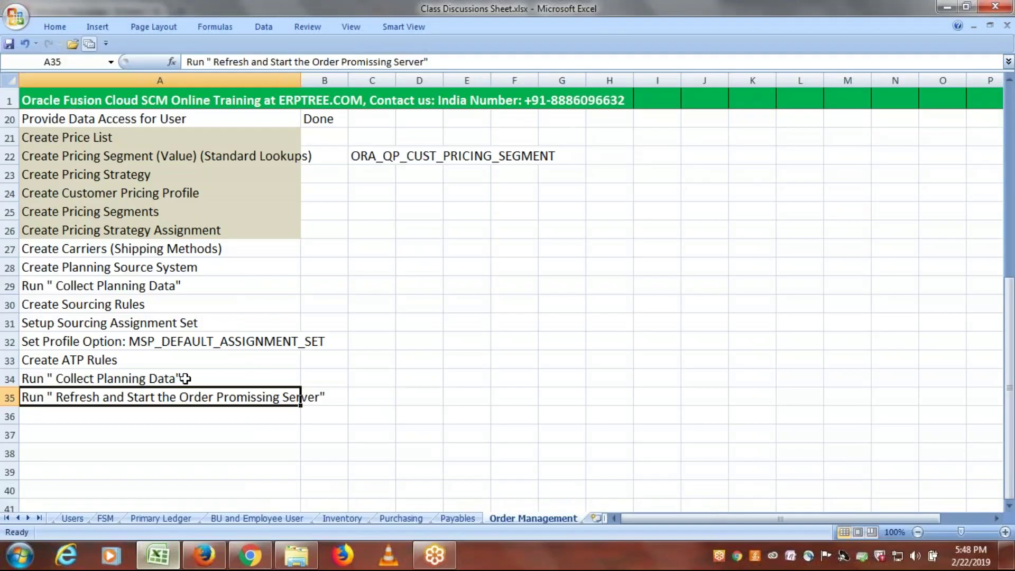
pyautogui.click(174, 379)
pyautogui.click(182, 397)
pyautogui.hotkey('ctrl', 's')
pyautogui.hotkey('alt', 'Tab')
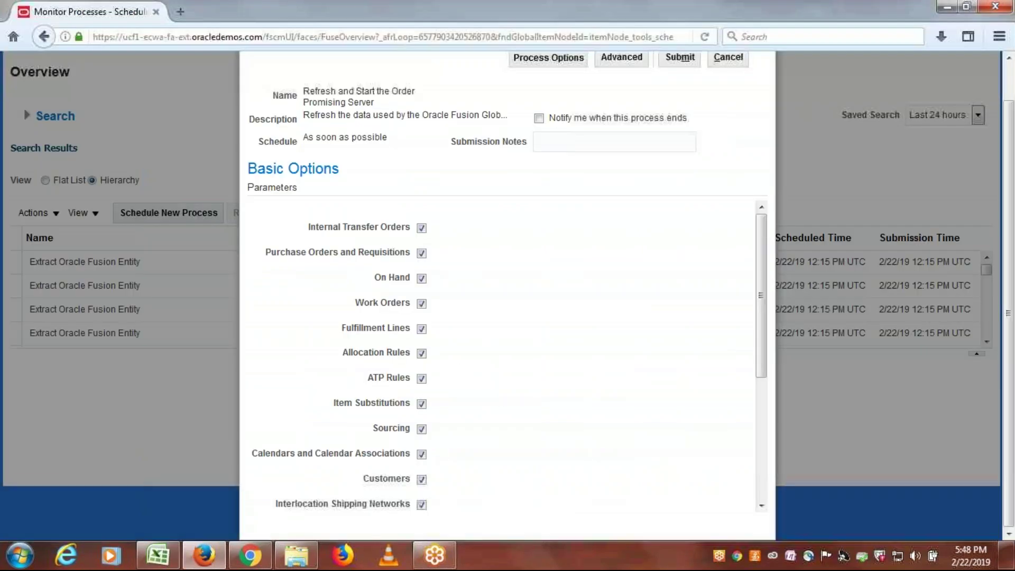
# Step: Close the order promising server process details without submitting, and refresh the scheduled processes list
pyautogui.scroll(1, 660, 326)
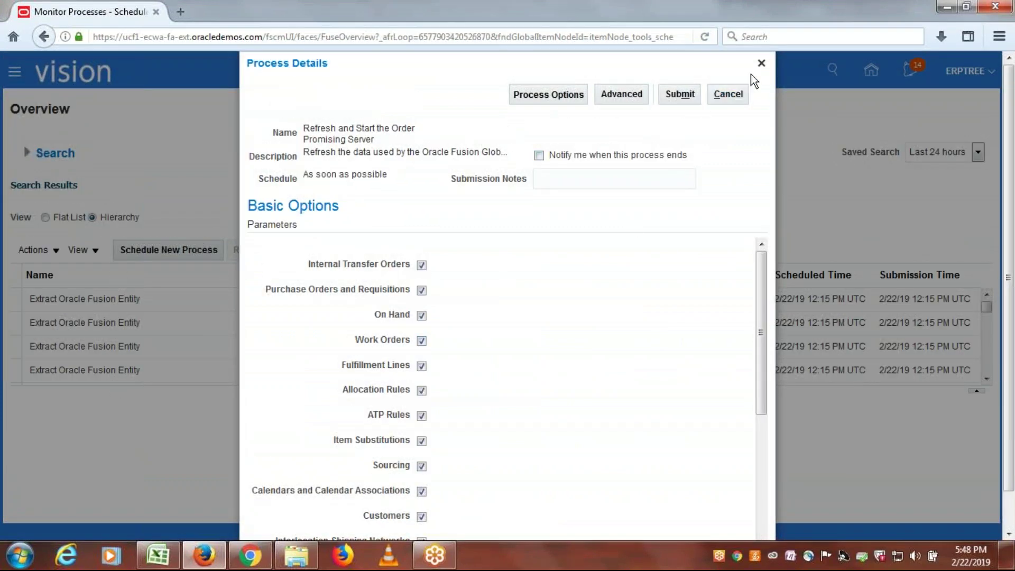
pyautogui.click(761, 64)
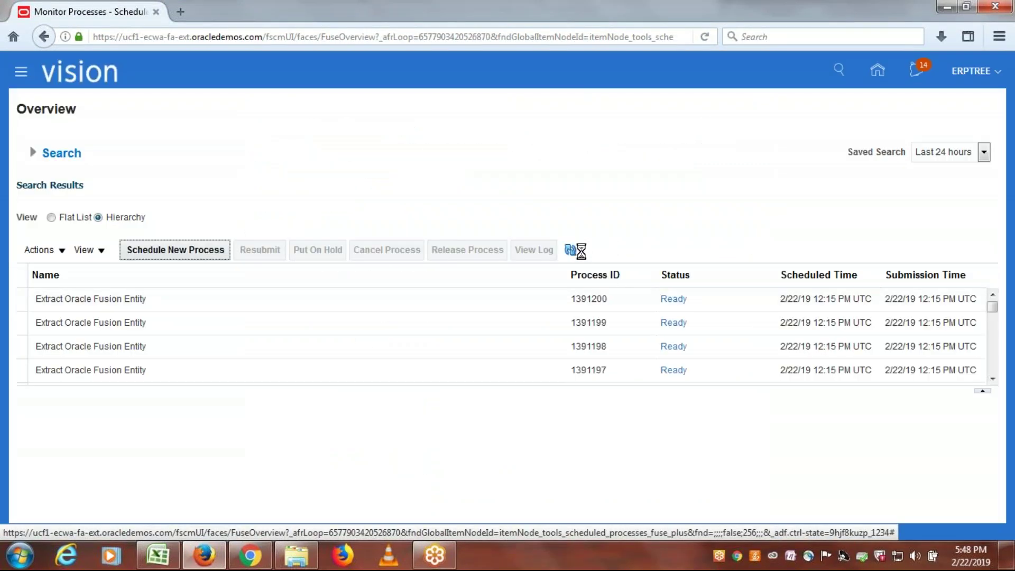
pyautogui.click(570, 249)
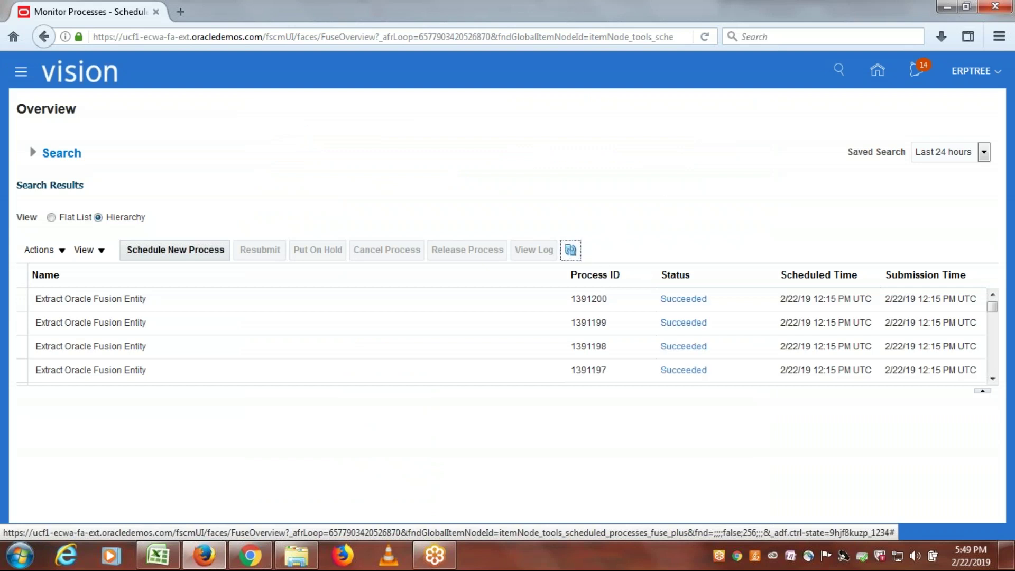
# Step: Reload the process list as a hierarchy and examine the subprocesses of the newest Collection Job Set, collapsing it again
pyautogui.click(992, 296)
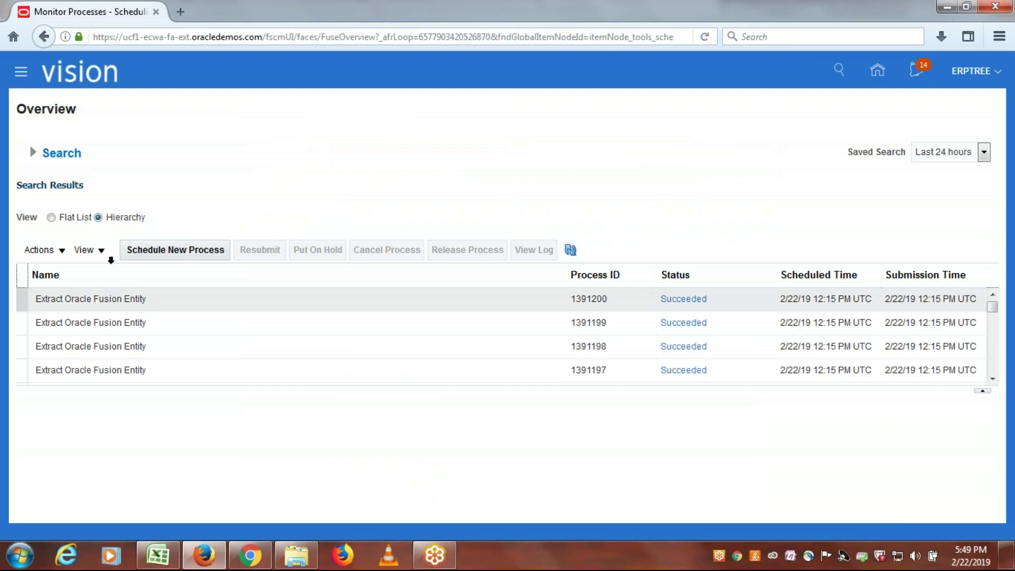
pyautogui.click(51, 217)
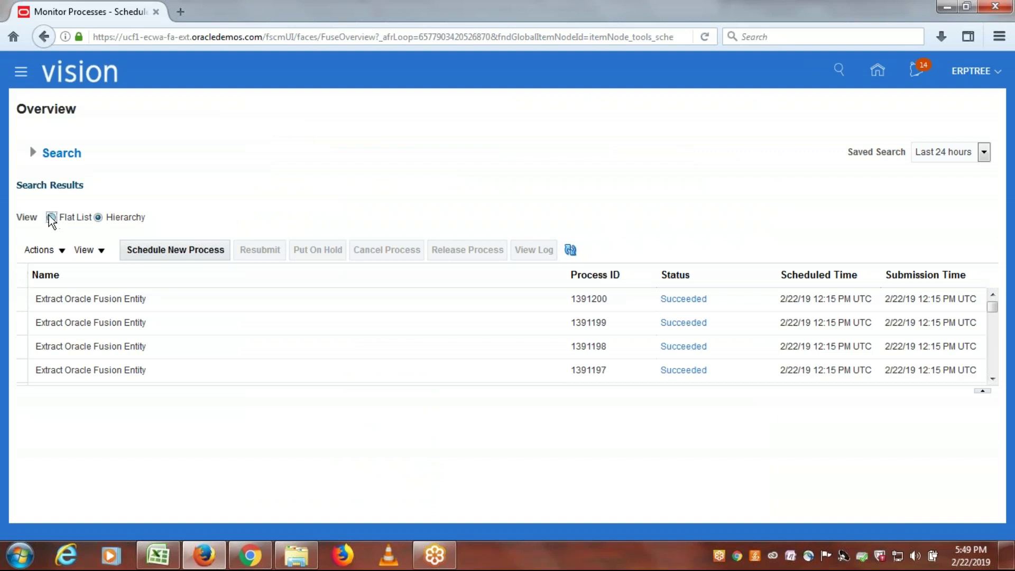
pyautogui.click(98, 217)
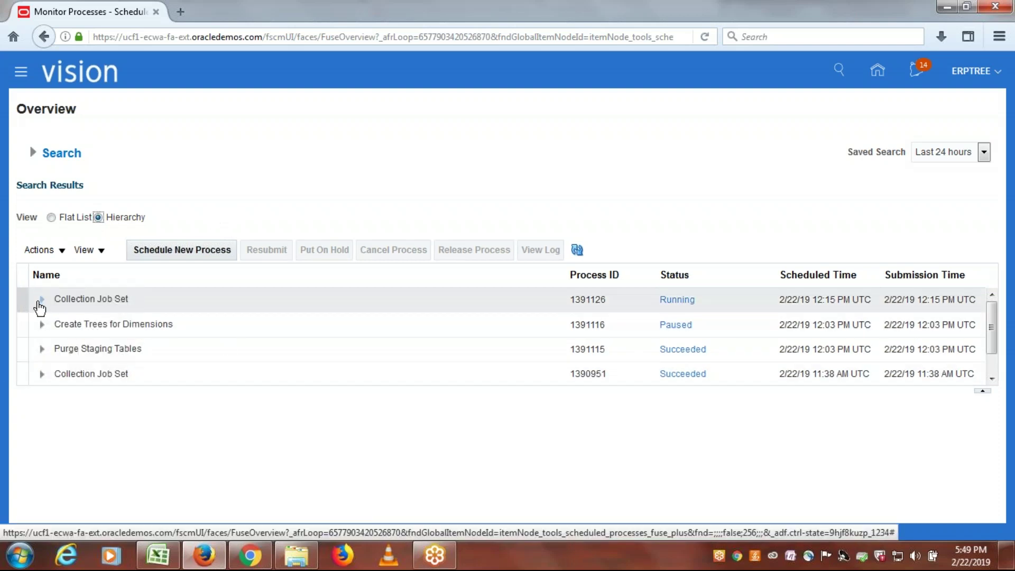
pyautogui.click(41, 299)
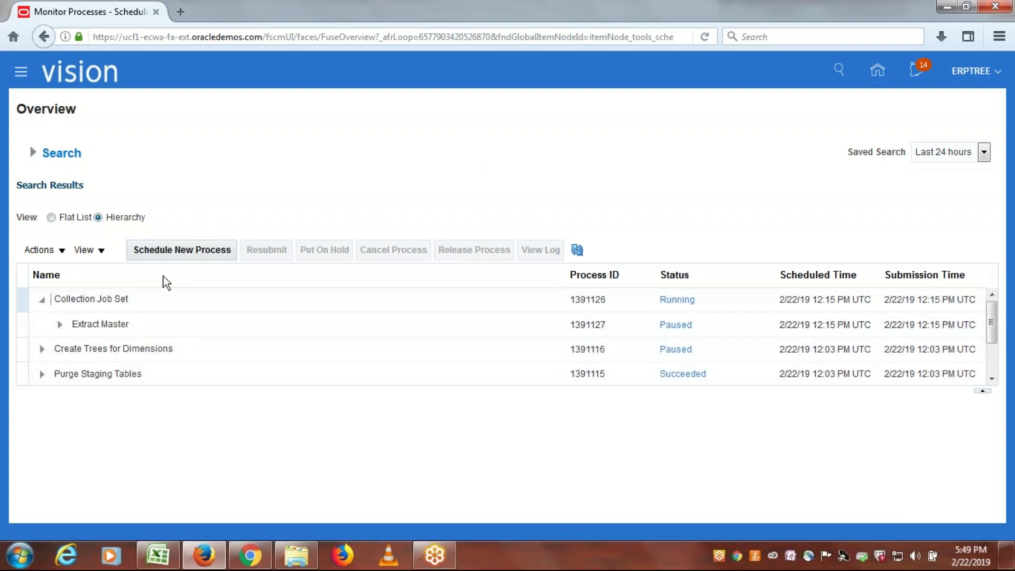
pyautogui.click(43, 305)
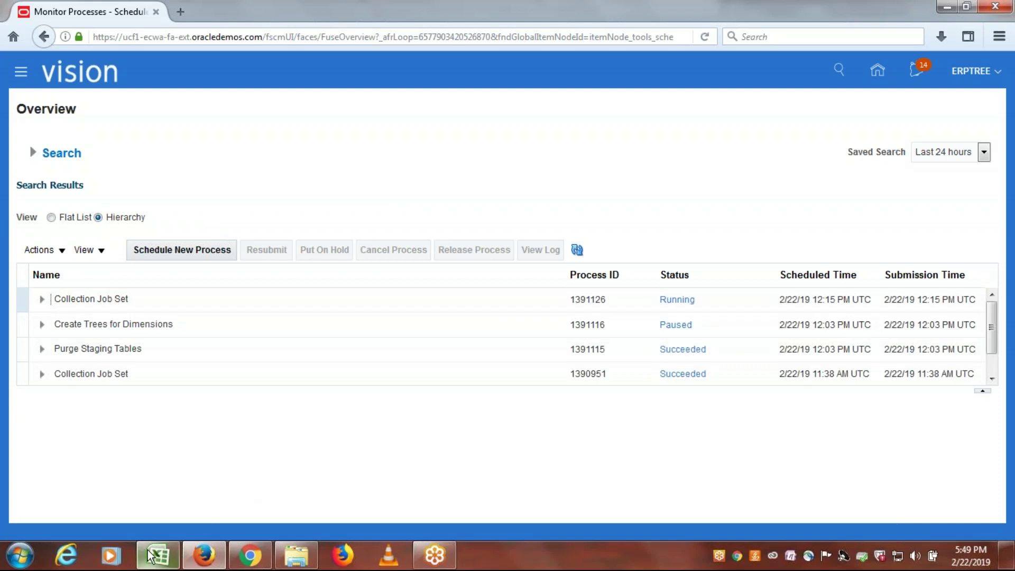
# Step: Switch to Excel and review the final Collect Planning Data and order promising server refresh tasks in the Order Management sheet
pyautogui.click(154, 555)
pyautogui.click(78, 380)
pyautogui.click(80, 396)
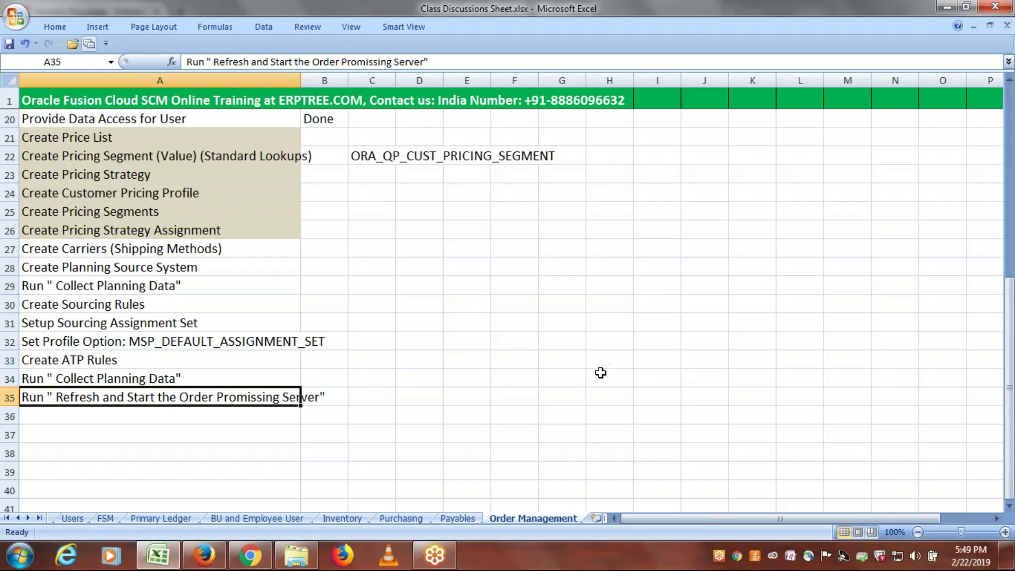
pyautogui.moveTo(1009, 426); pyautogui.dragTo(1009, 426)
pyautogui.click(921, 21)
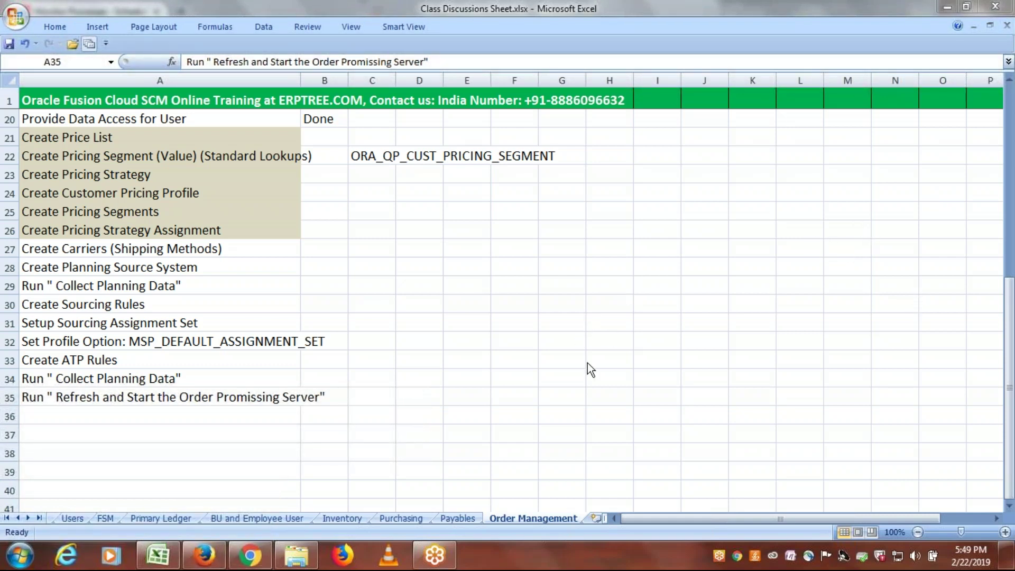
pyautogui.click(365, 396)
pyautogui.click(366, 395)
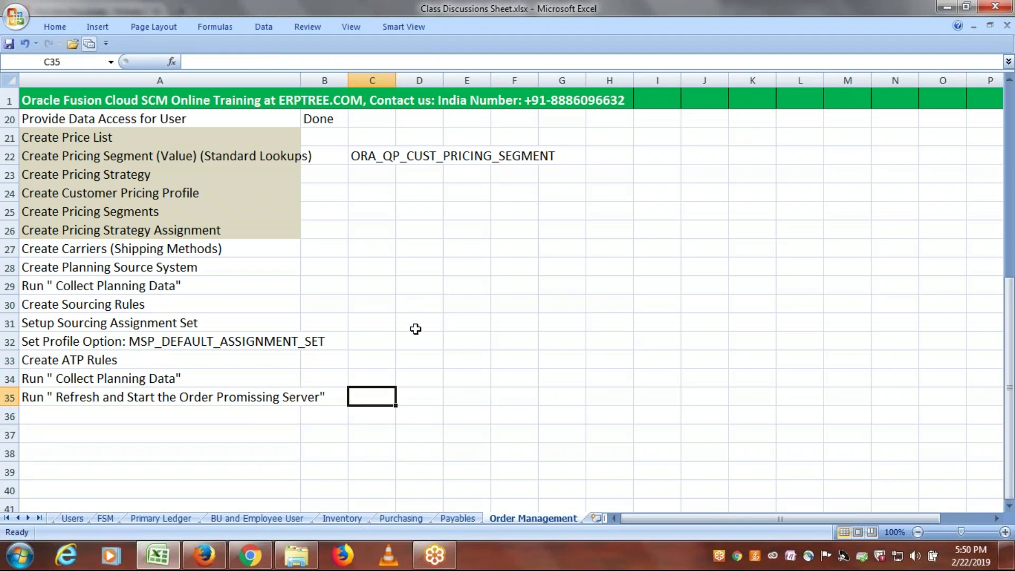
pyautogui.click(819, 47)
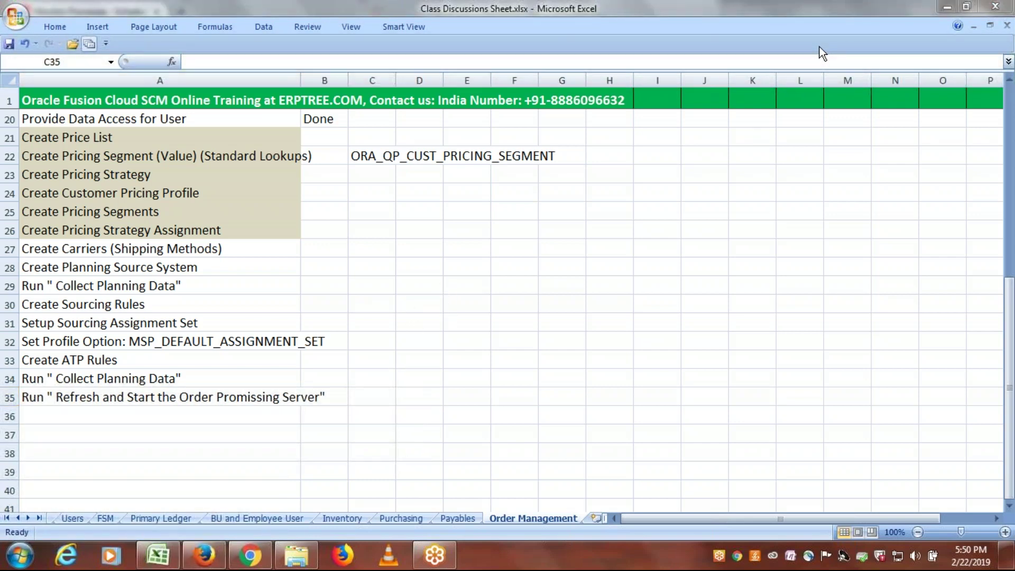